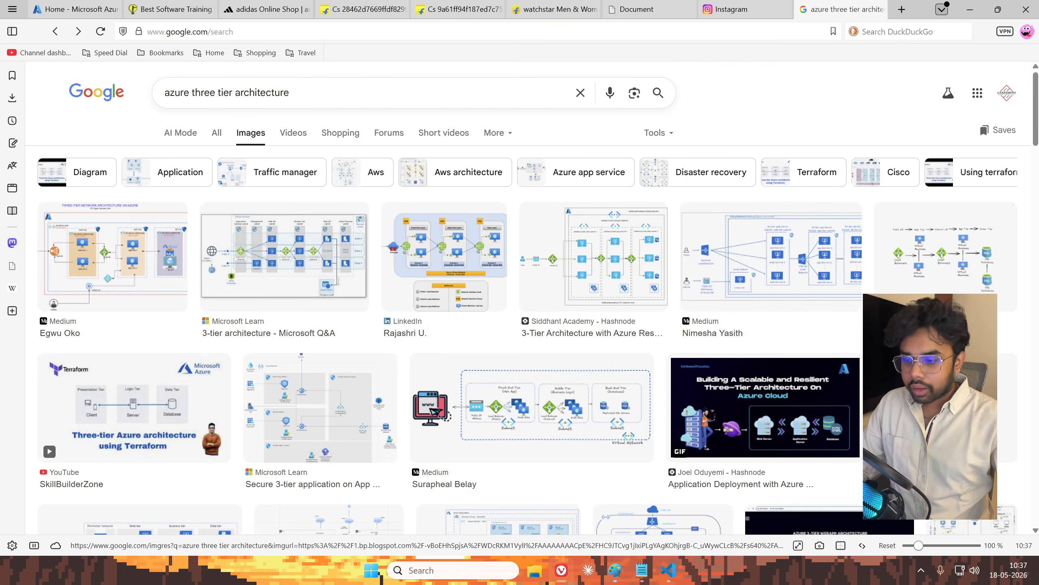
Switch to the Notepad notes and insert a copied "Static Website" heading above the 1 Tier line, preceded by a blank line
click(641, 570)
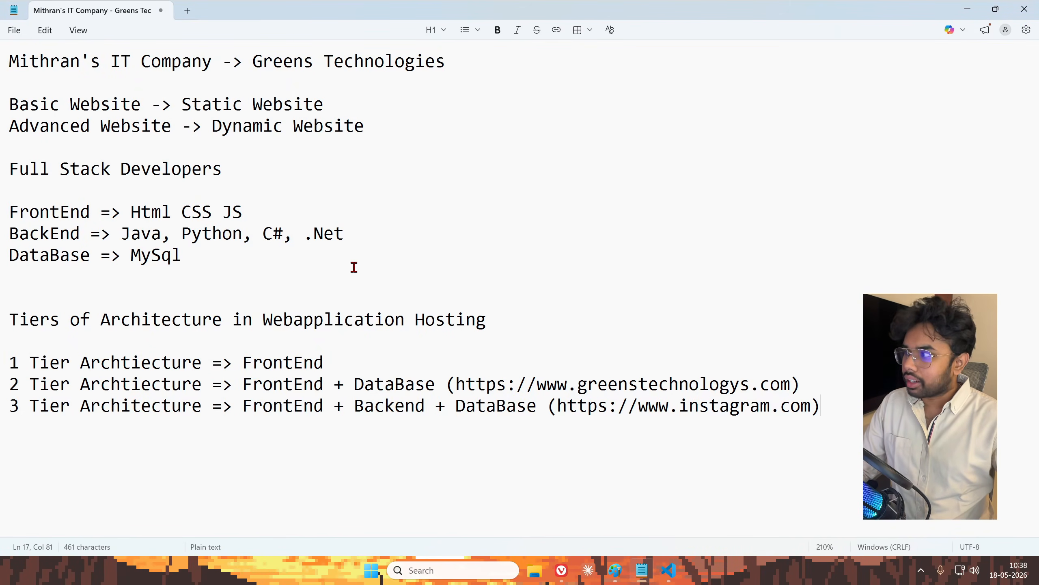
mouse_move(173, 98)
mouse_down()
mouse_move(343, 103)
mouse_move(180, 103)
mouse_up()
key(ctrl+c)
click(336, 104)
click(72, 341)
key(ctrl+v)
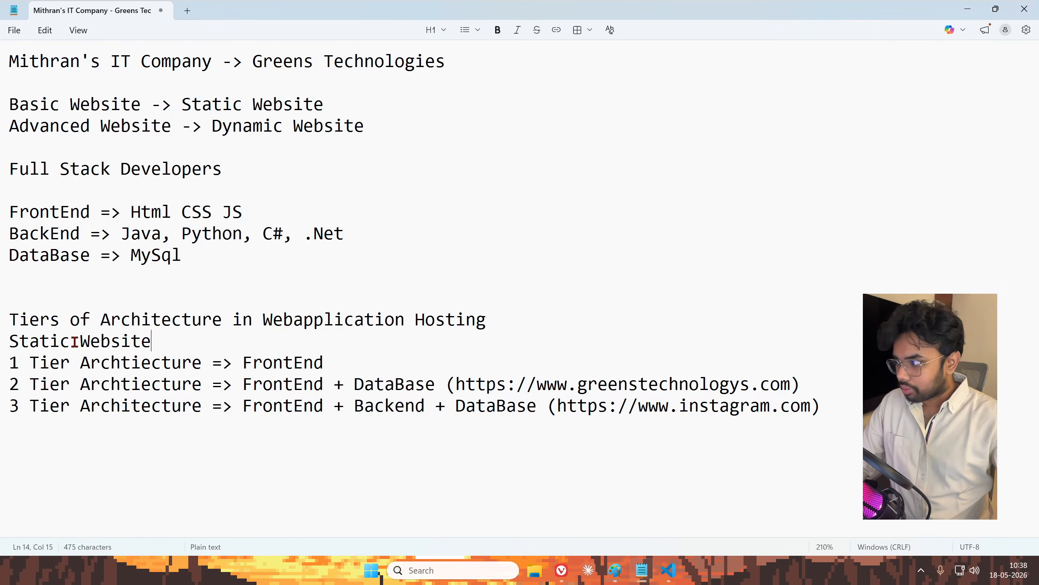
key(Home)
key(Return)
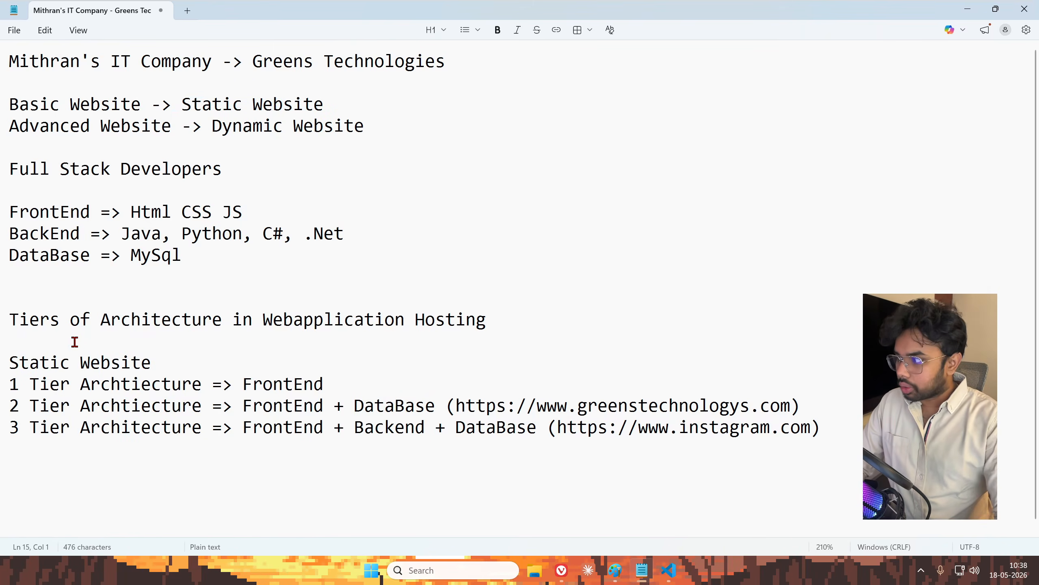
Separate the 3 Tier line from the static entries and insert a copied "Dynamic Website" heading directly above it
key(Down)
key(Down)
key(End)
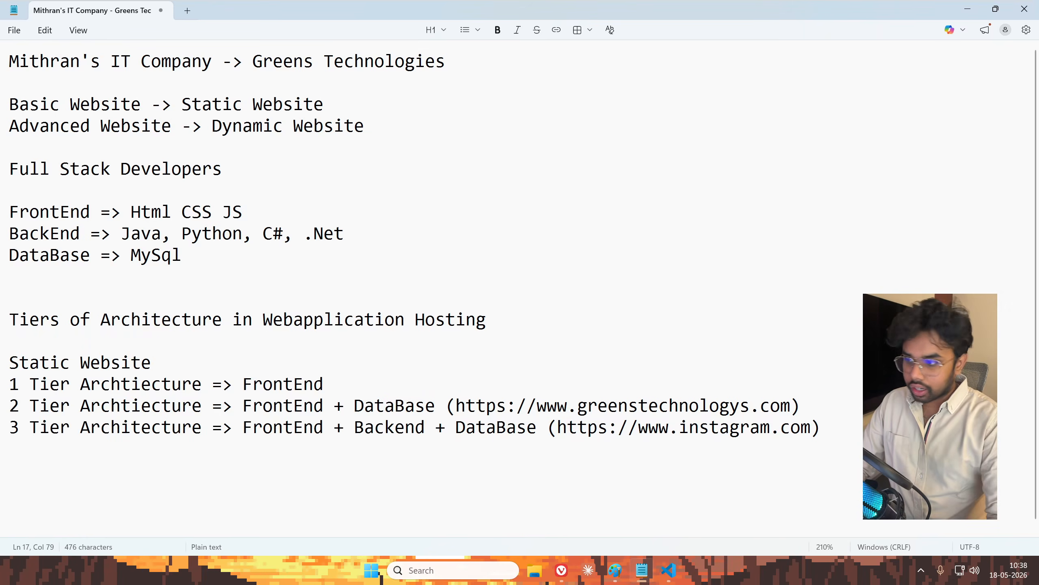
key(Return)
key(Return)
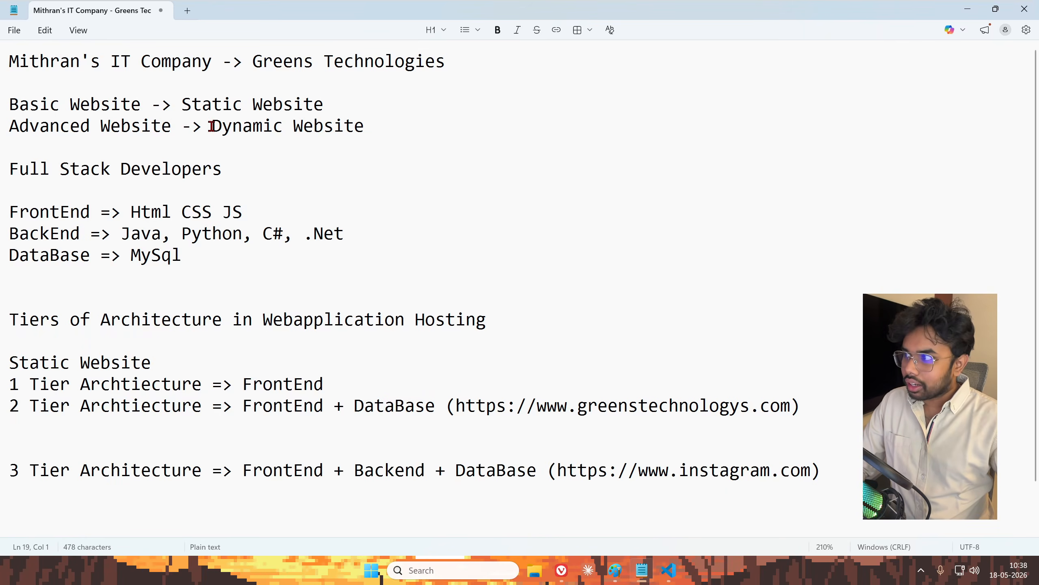
drag(211, 126, 377, 125)
key(ctrl+c)
click(29, 452)
key(ctrl+v)
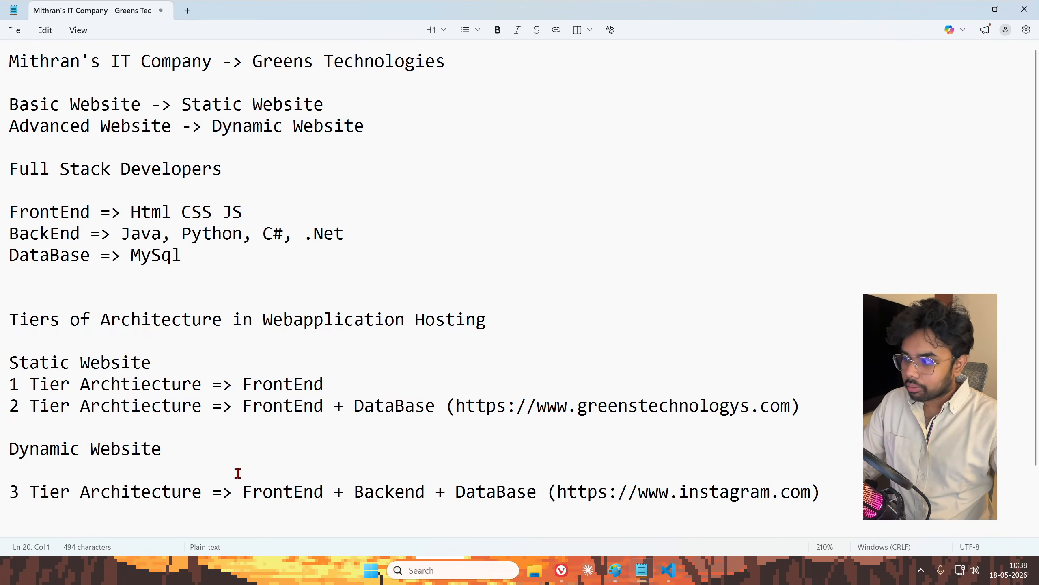
key(BackSpace)
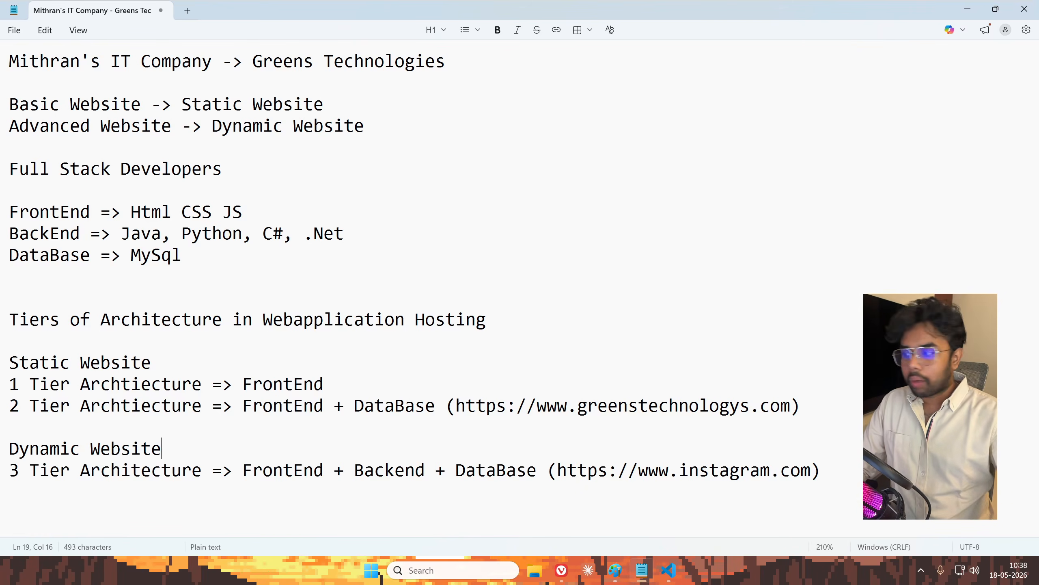
Review the tier entries grouped under the Static Website and Dynamic Website headings in the notes
drag(163, 449, 5, 450)
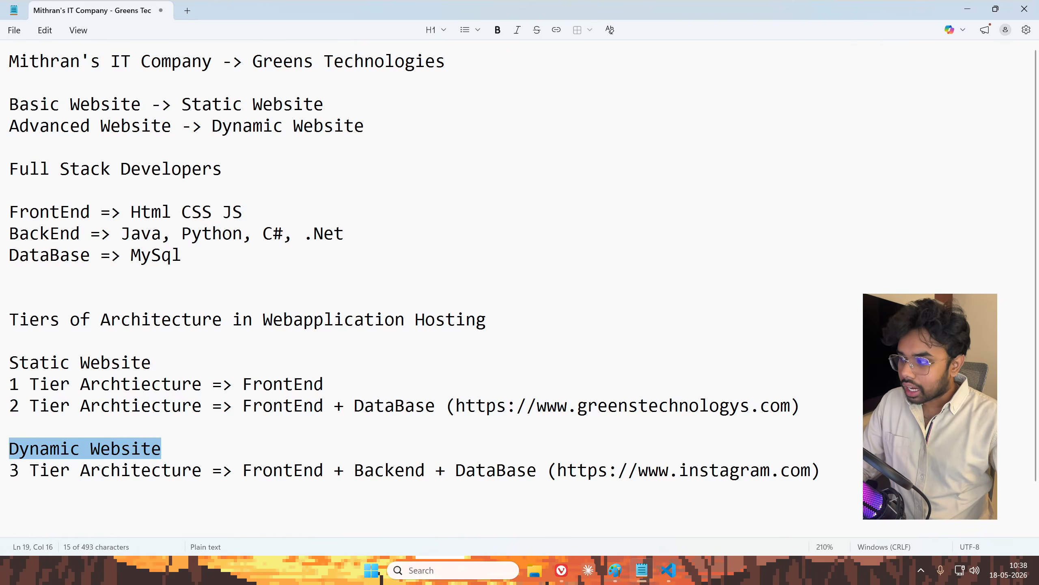
click(163, 450)
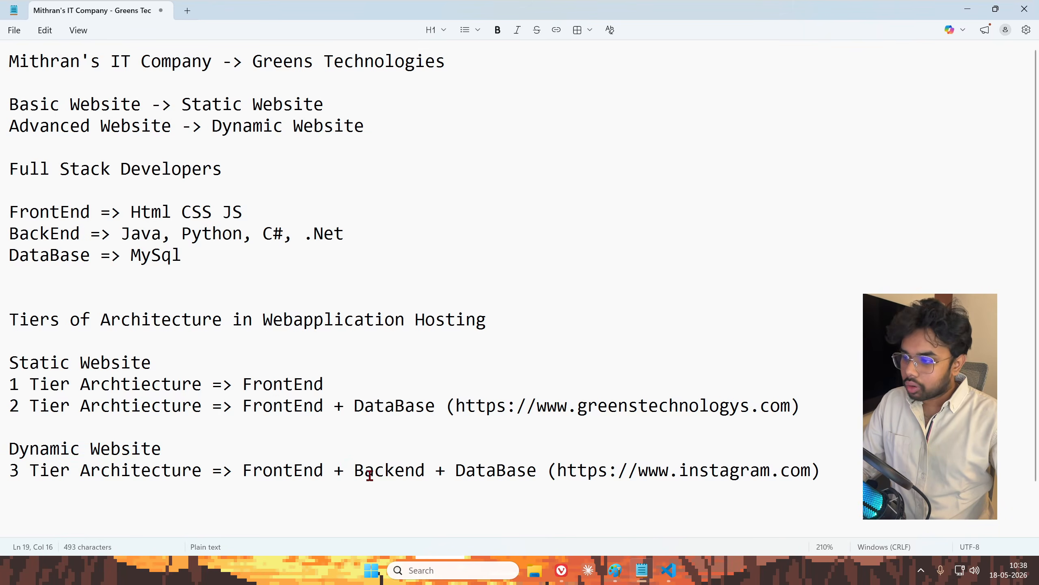
drag(354, 470, 426, 476)
click(457, 470)
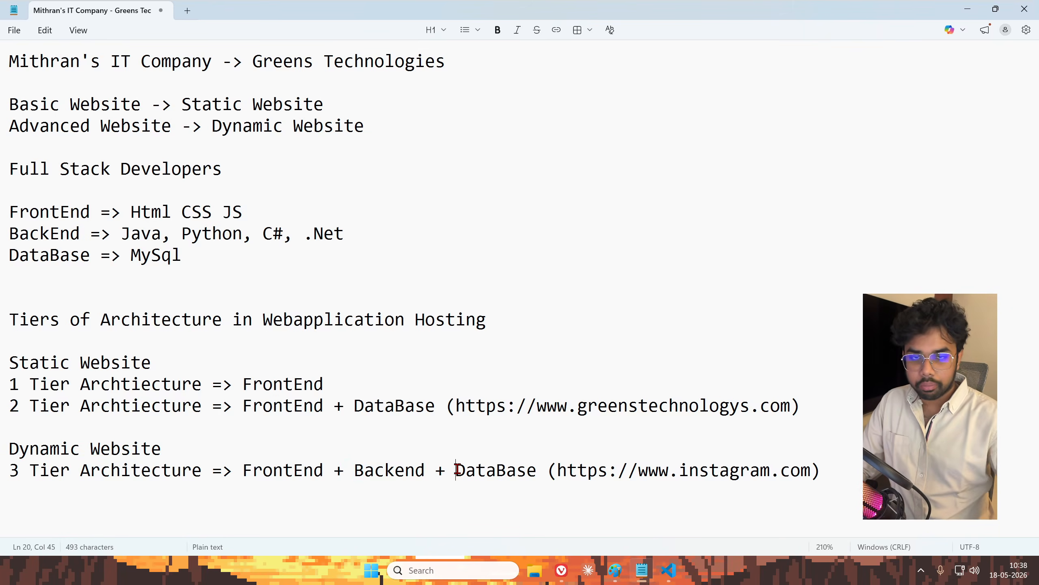
click(547, 471)
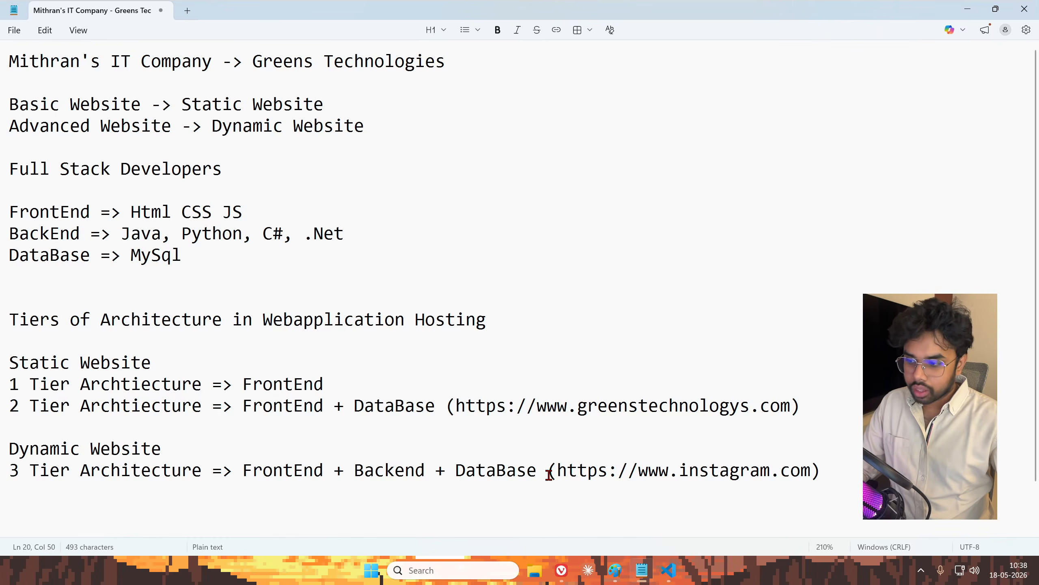
drag(821, 471, 9, 448)
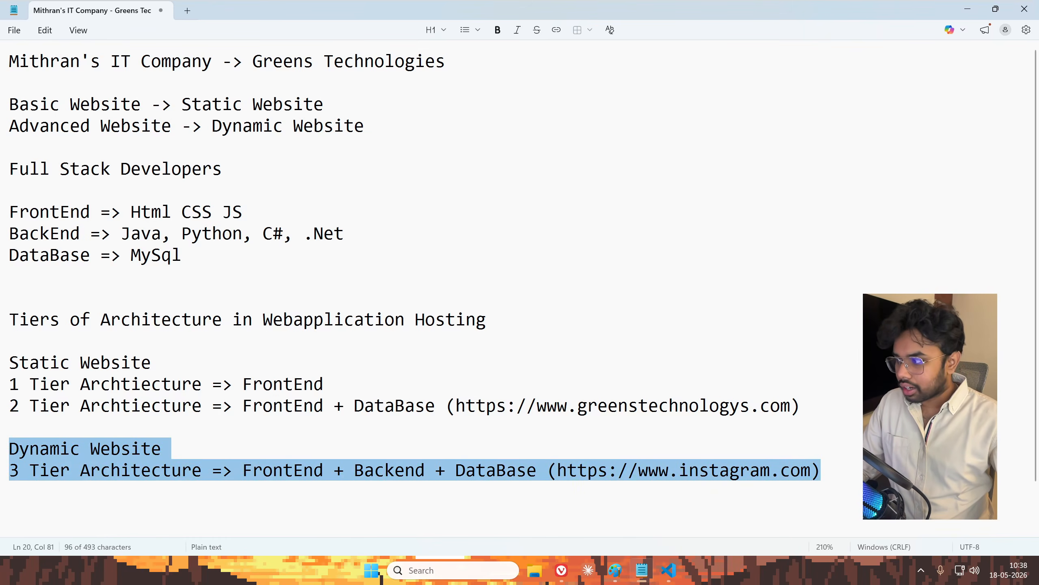
click(190, 444)
drag(186, 355, 9, 360)
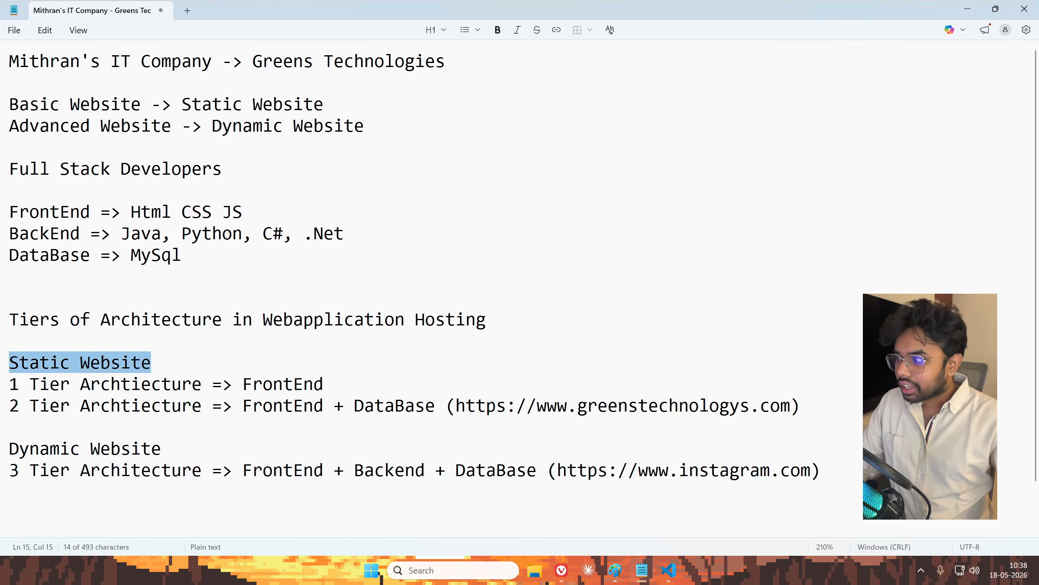
click(393, 396)
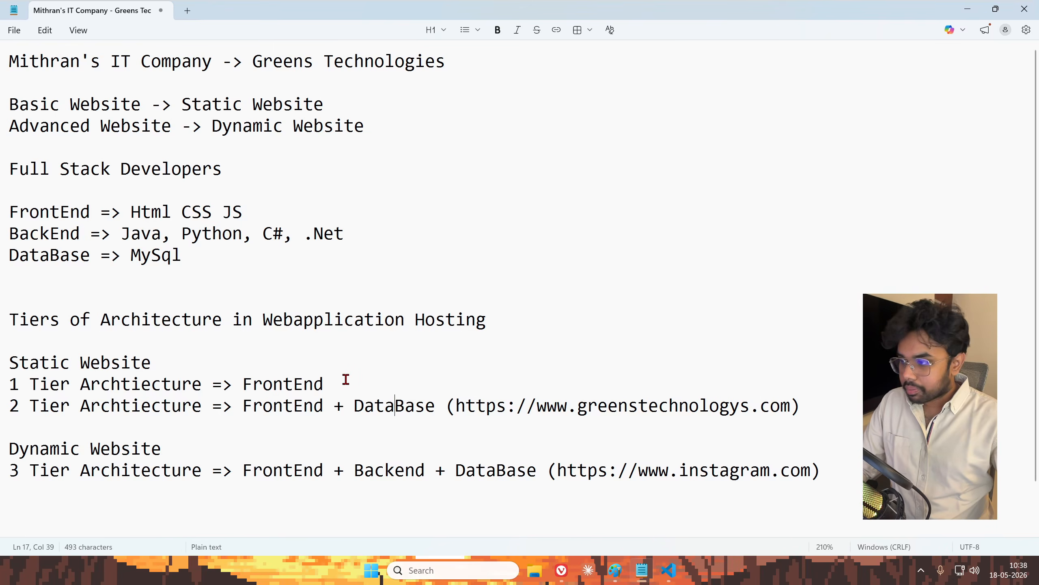
drag(341, 379, 10, 384)
click(468, 387)
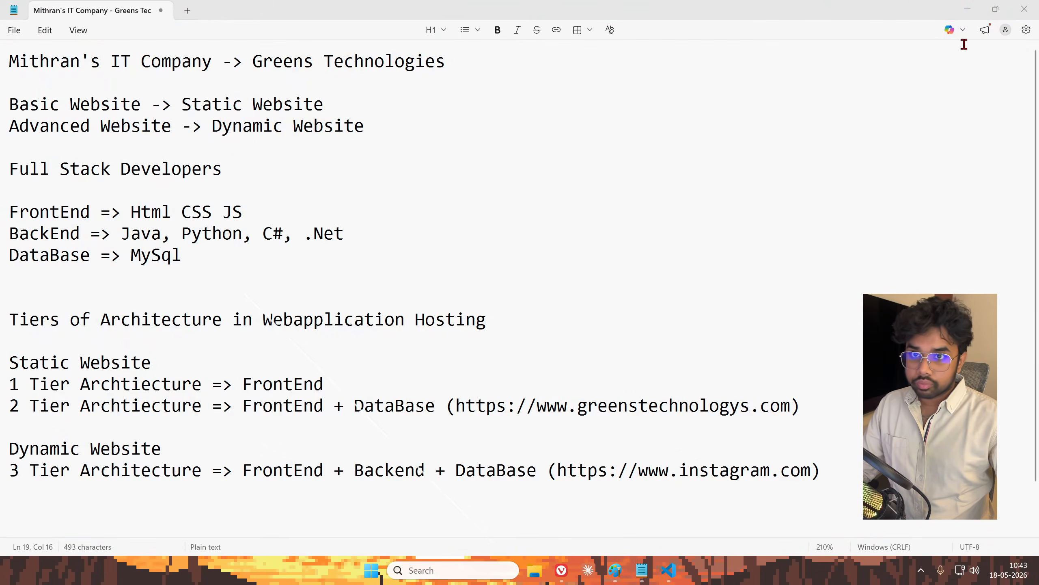
Minimize the notes, switch to the Vivaldi browser and close every tab except the Azure portal
click(967, 8)
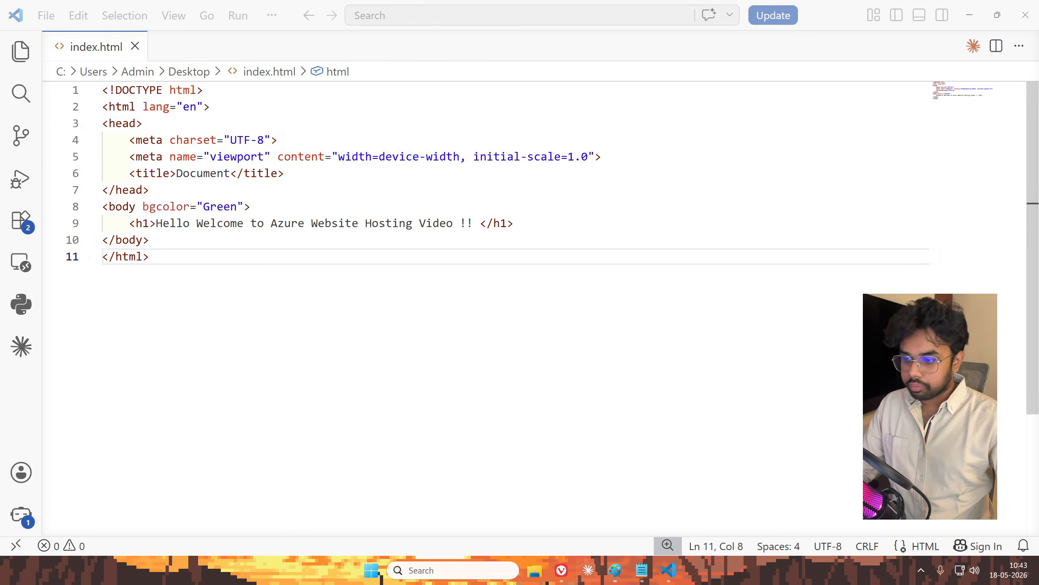
click(562, 570)
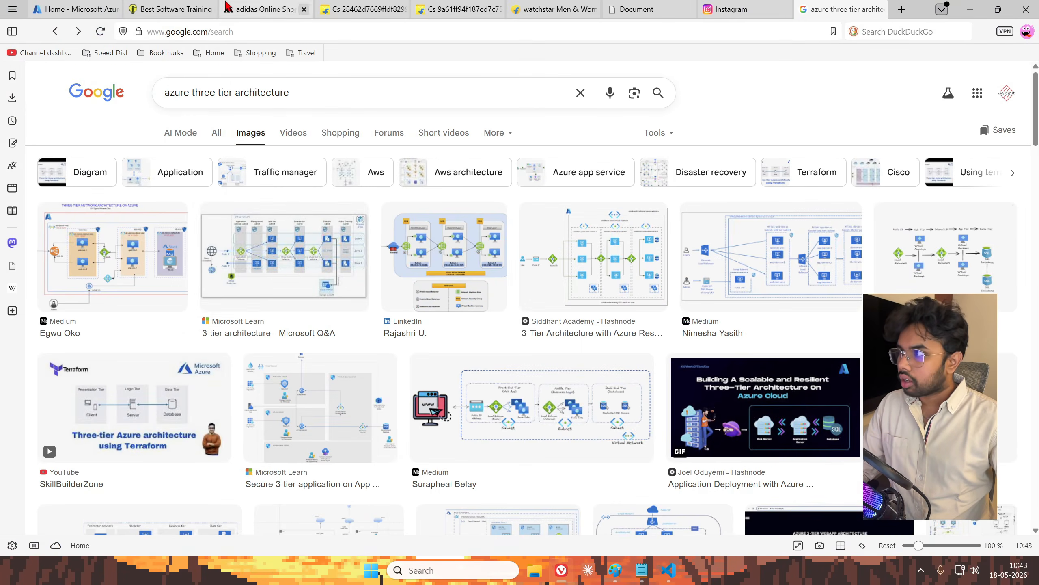
click(209, 9)
click(209, 9)
click(208, 9)
click(208, 9)
click(209, 9)
click(209, 9)
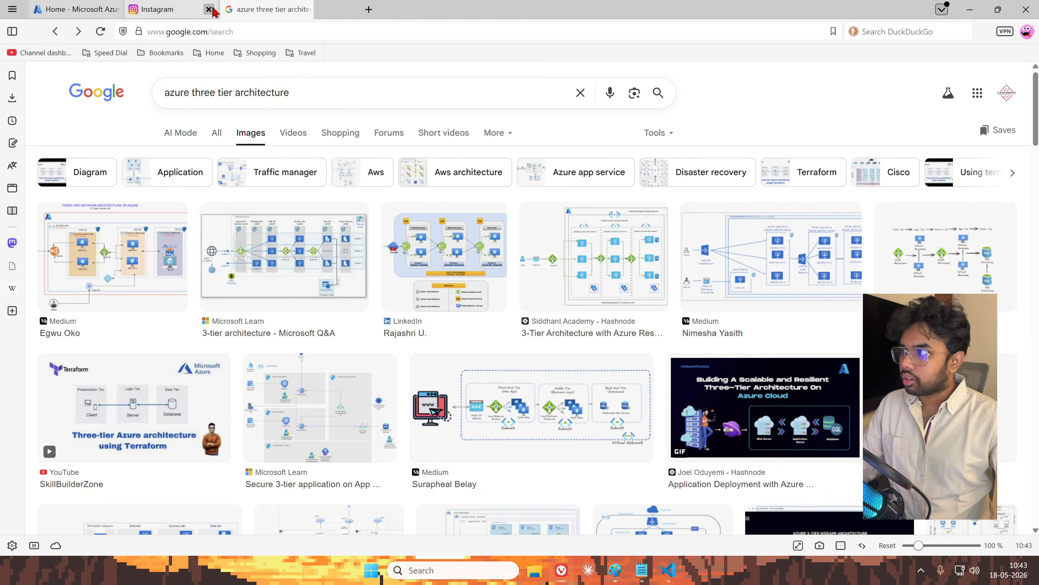
click(208, 9)
click(209, 9)
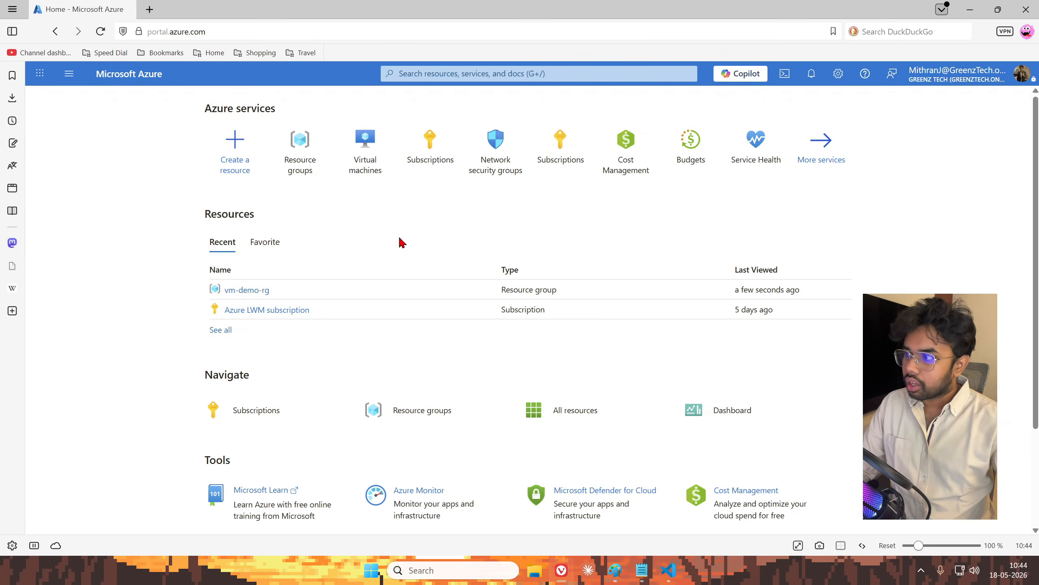
Create a resource group named website-rg in the Azure LWM subscription with region Central India, and dismiss the notification
click(303, 166)
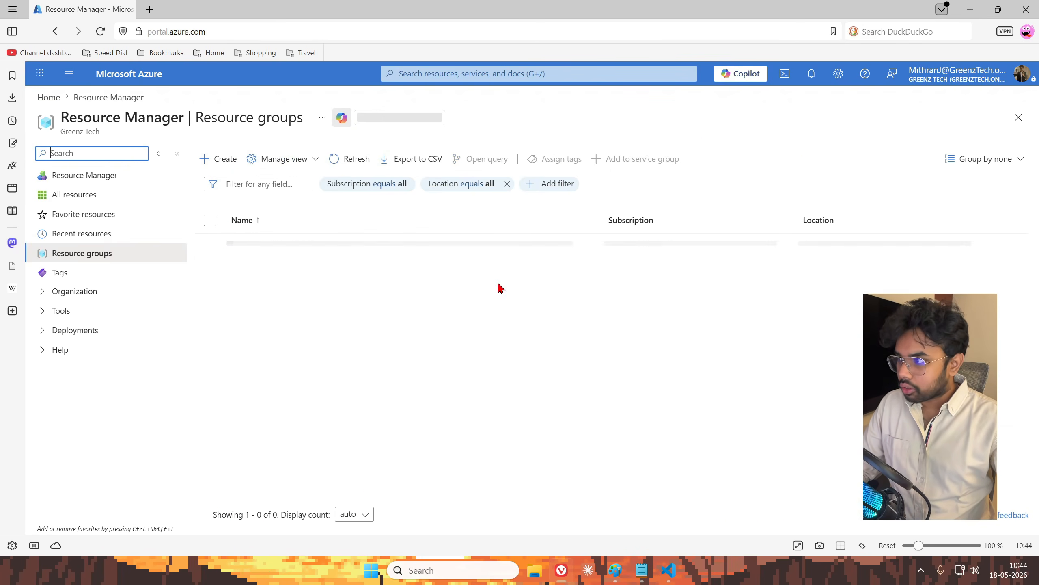
click(345, 161)
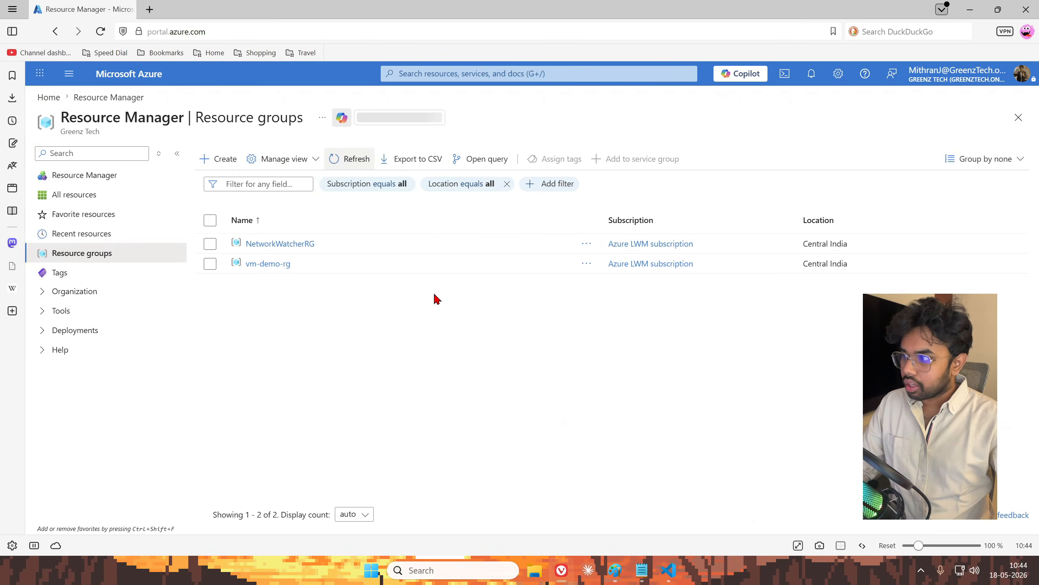
click(229, 161)
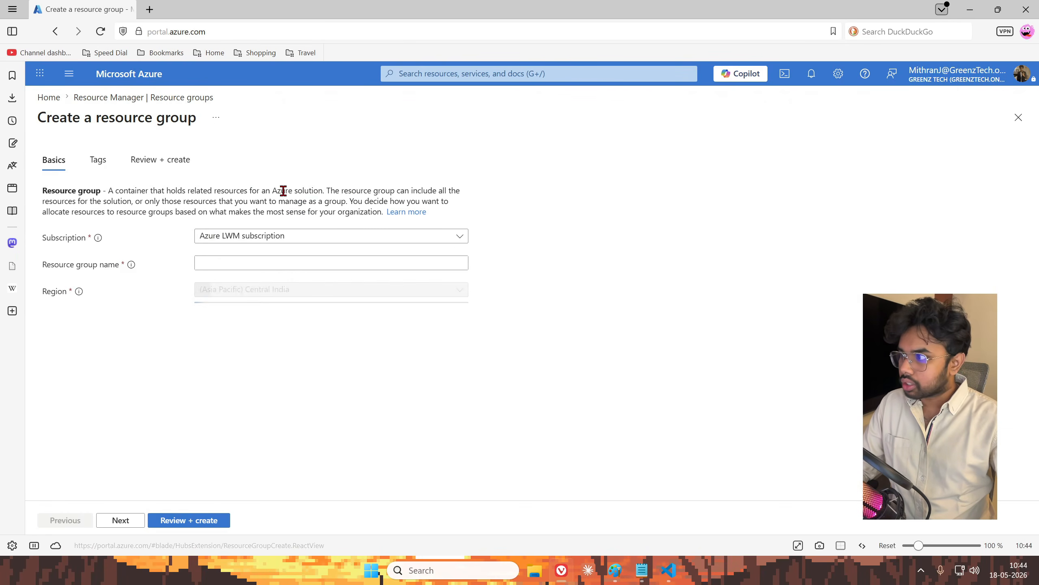
click(291, 262)
click(290, 262)
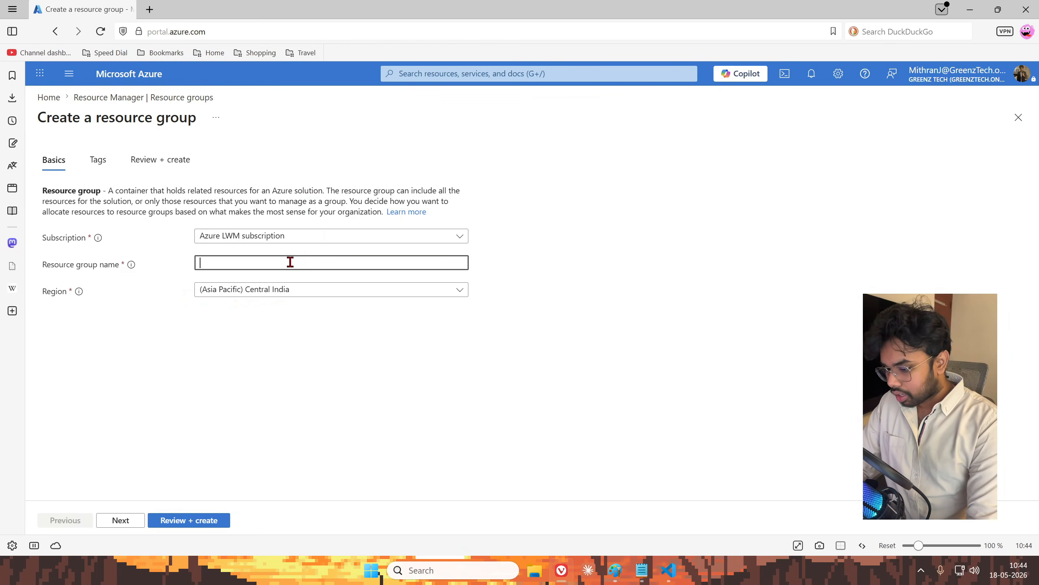
text(web)
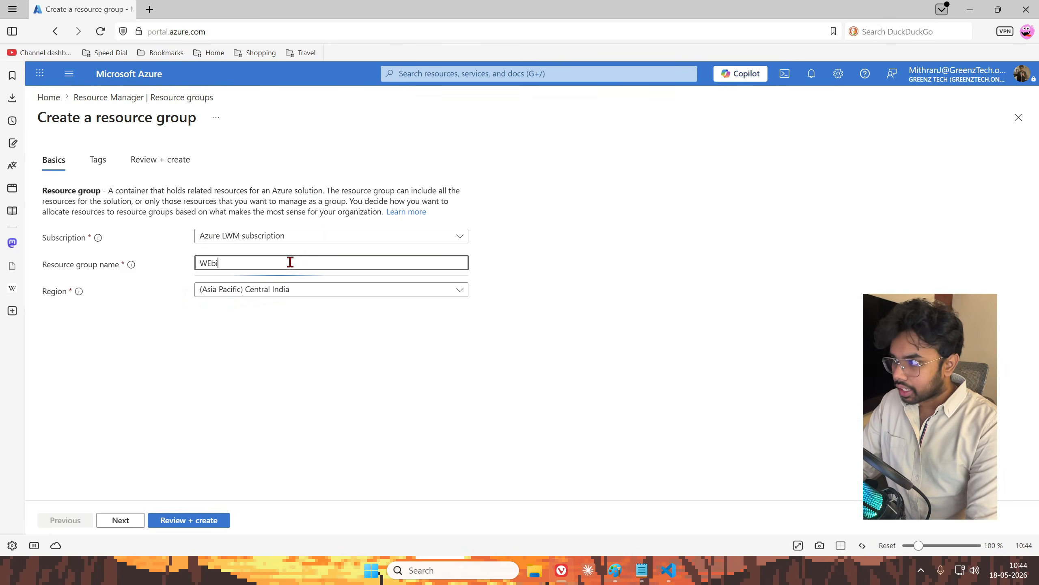
text(site)
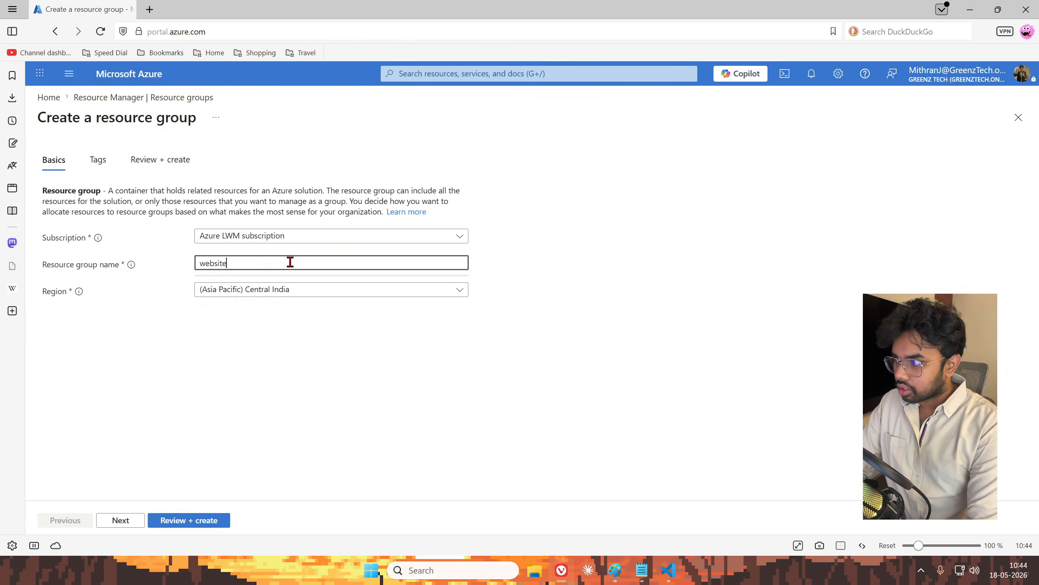
text(-rg)
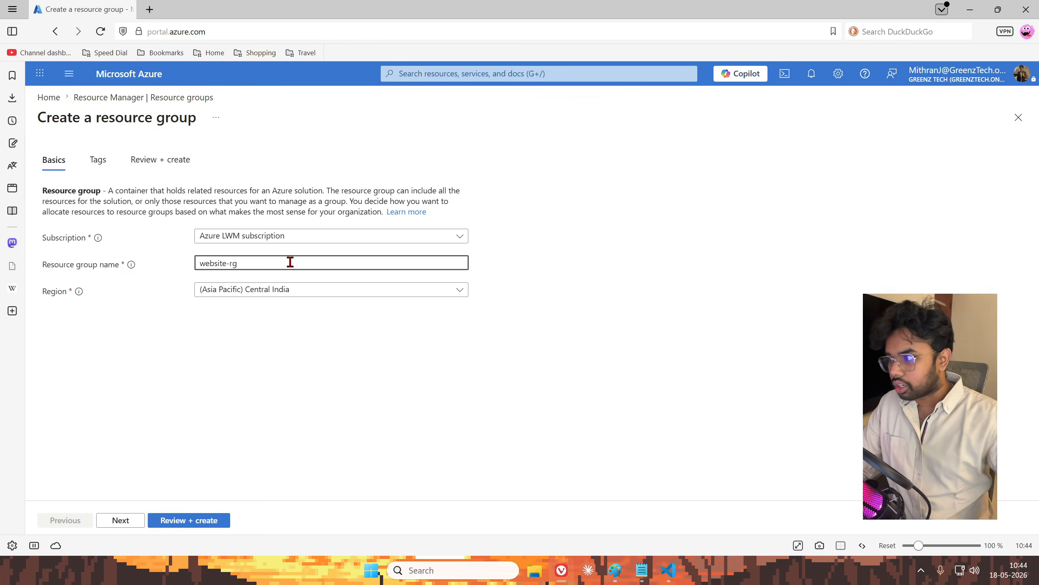
click(346, 360)
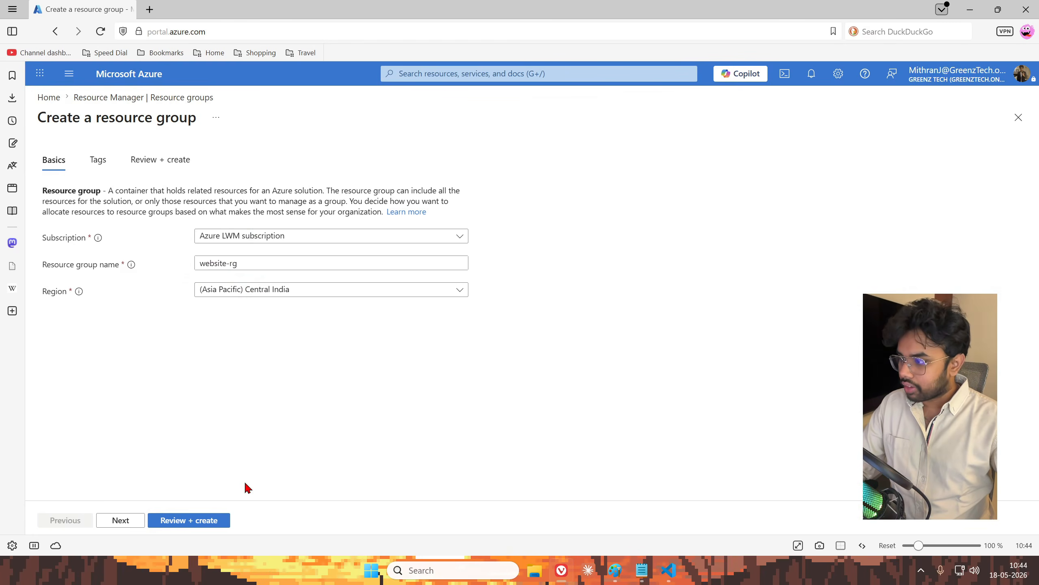
click(176, 523)
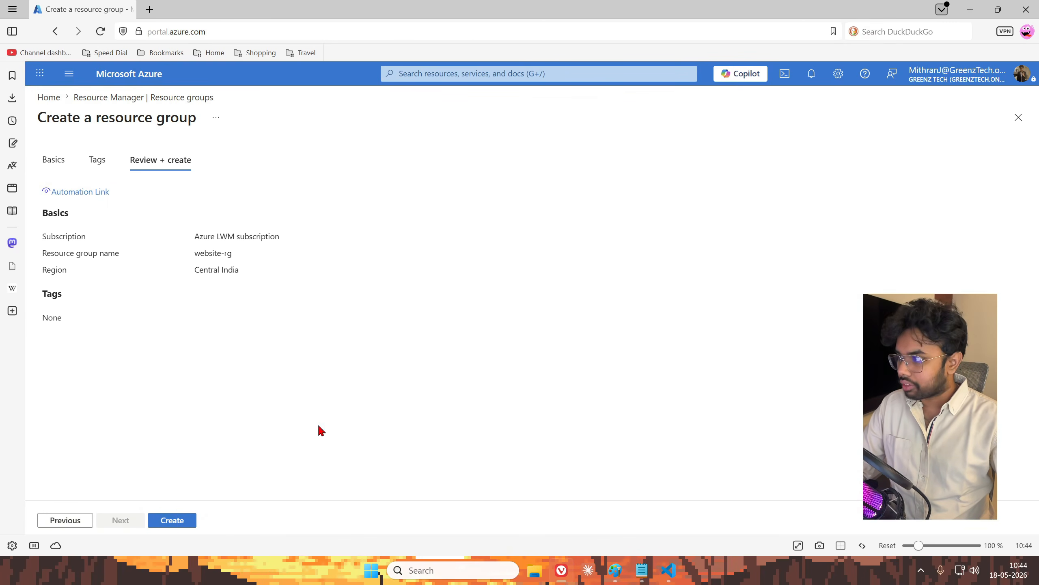
click(208, 519)
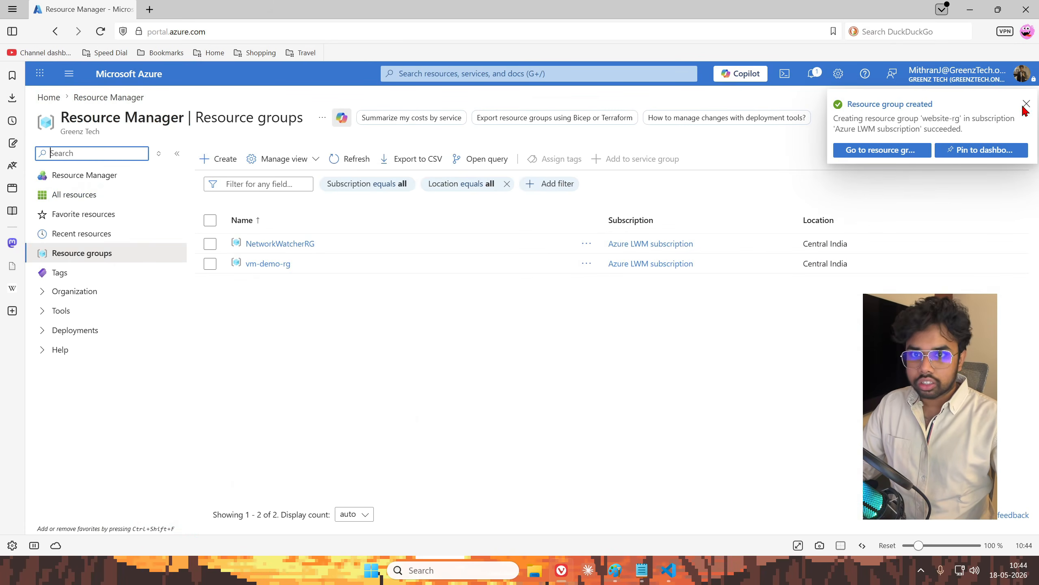
click(1026, 105)
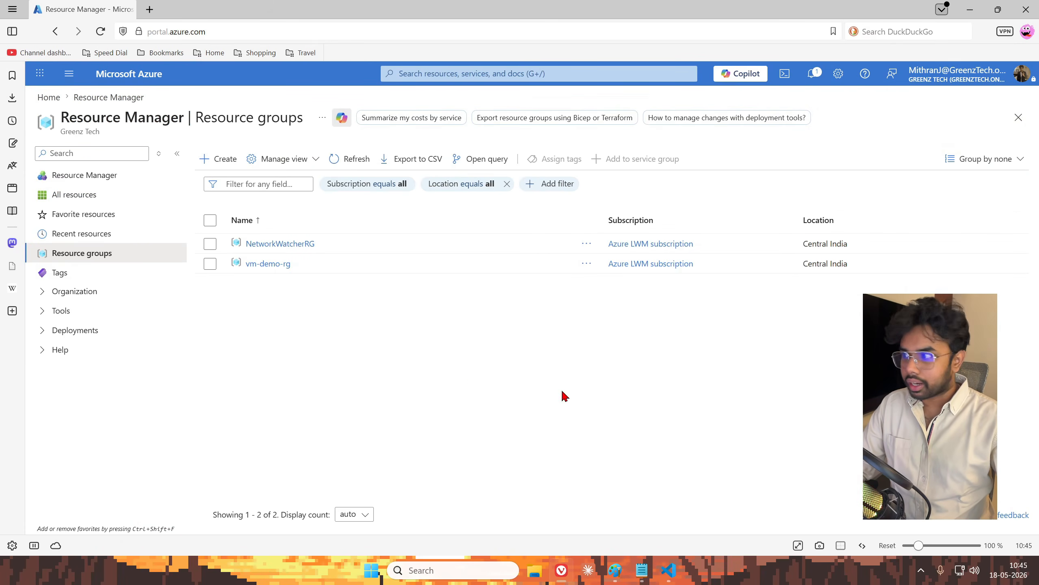
Open the Virtual machines service and bring up the creation form for a new single virtual machine
click(435, 75)
click(473, 256)
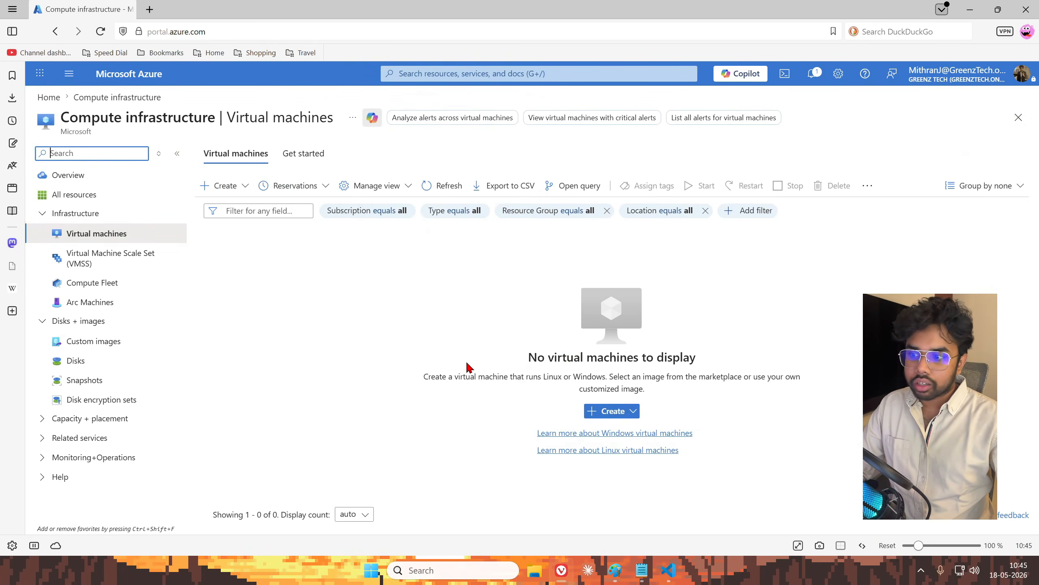
click(602, 412)
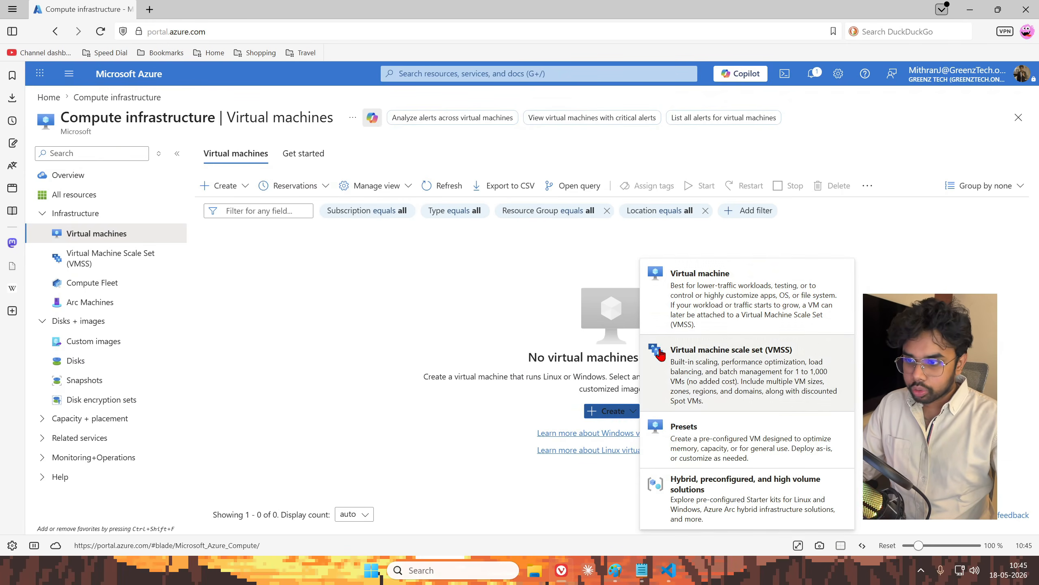
click(713, 297)
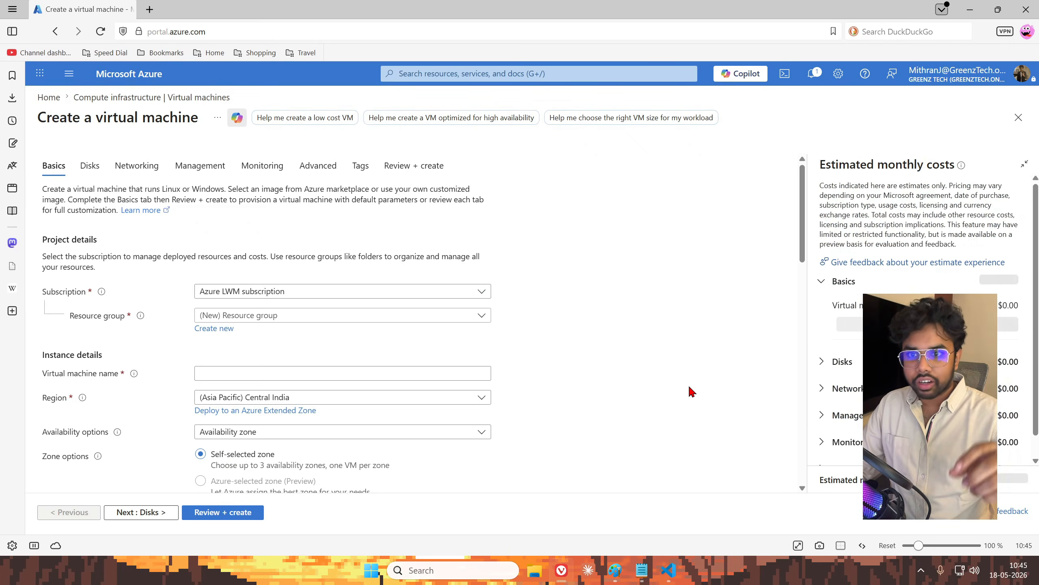
scroll(499, 332, down, 2)
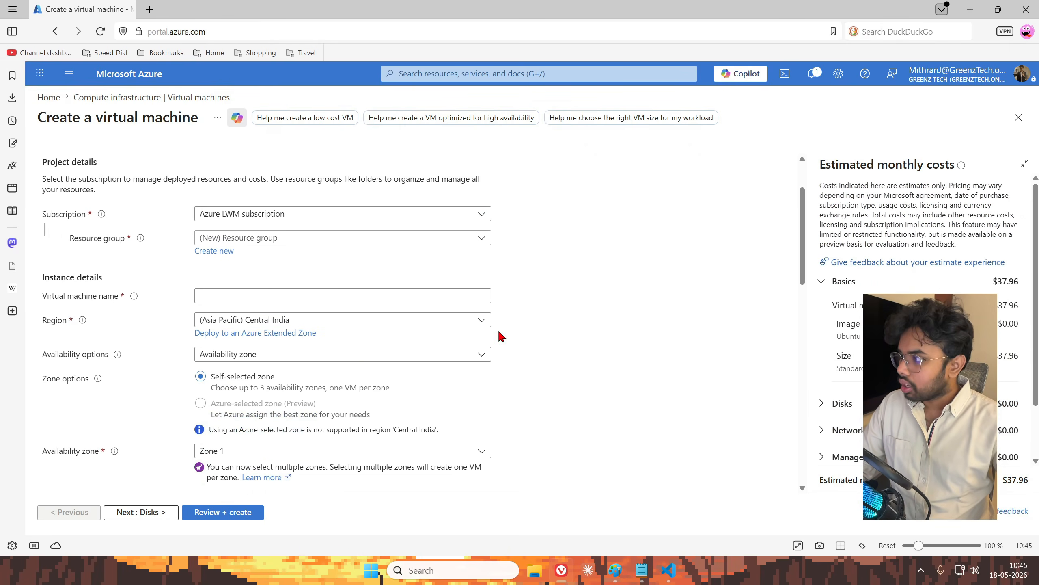
scroll(174, 220, up, 2)
scroll(176, 223, down, 1)
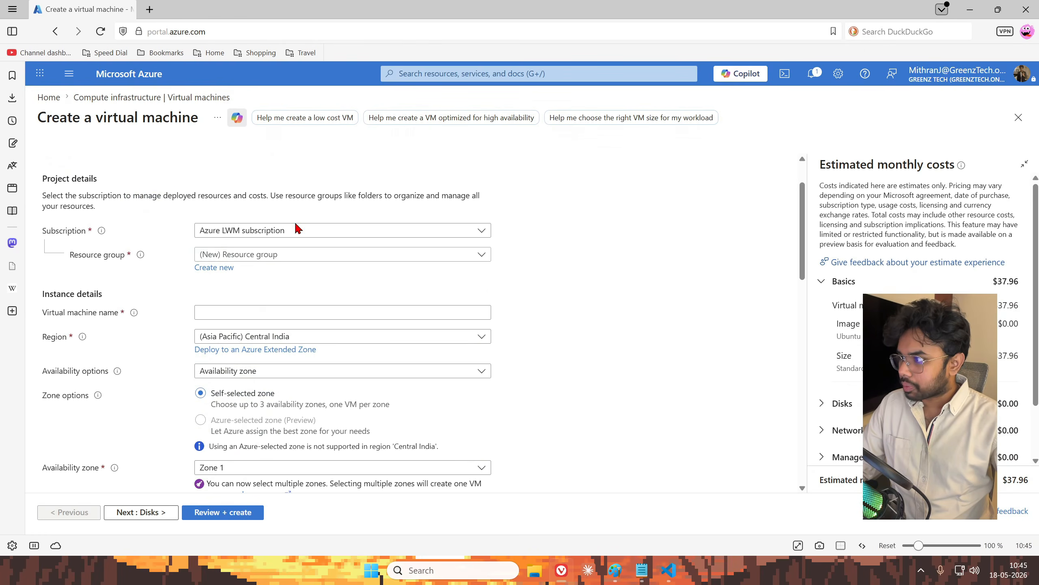
Assign the virtual machine to the website-rg resource group and name it windows-vm
click(308, 232)
click(392, 261)
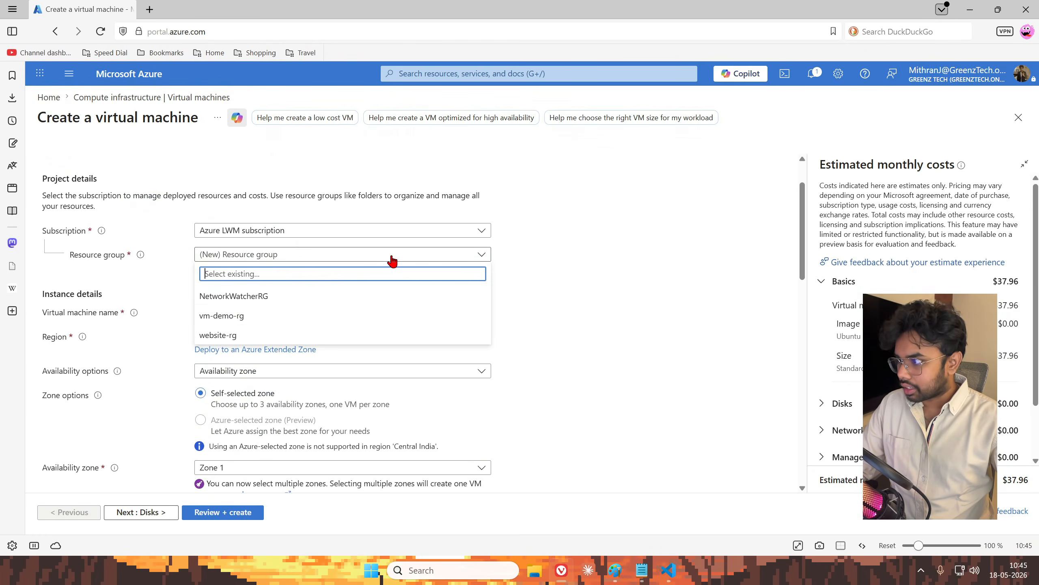
click(309, 335)
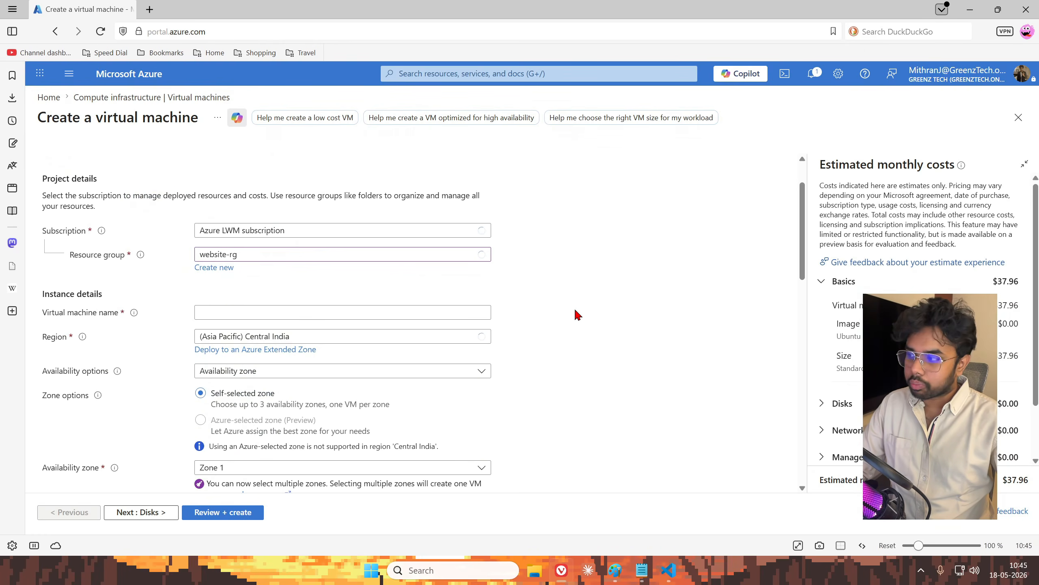
scroll(487, 319, down, 1)
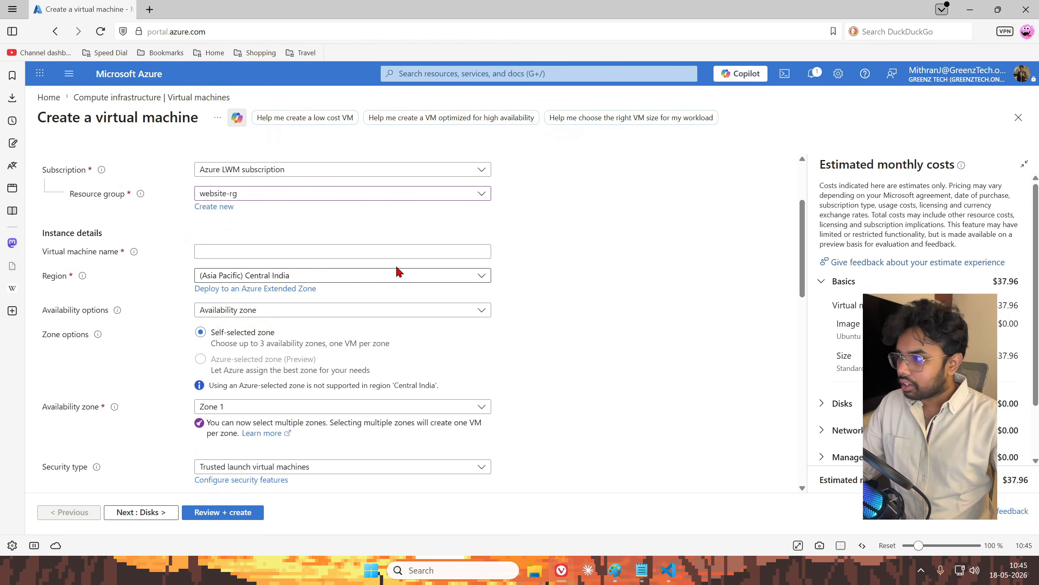
click(391, 254)
text(windows)
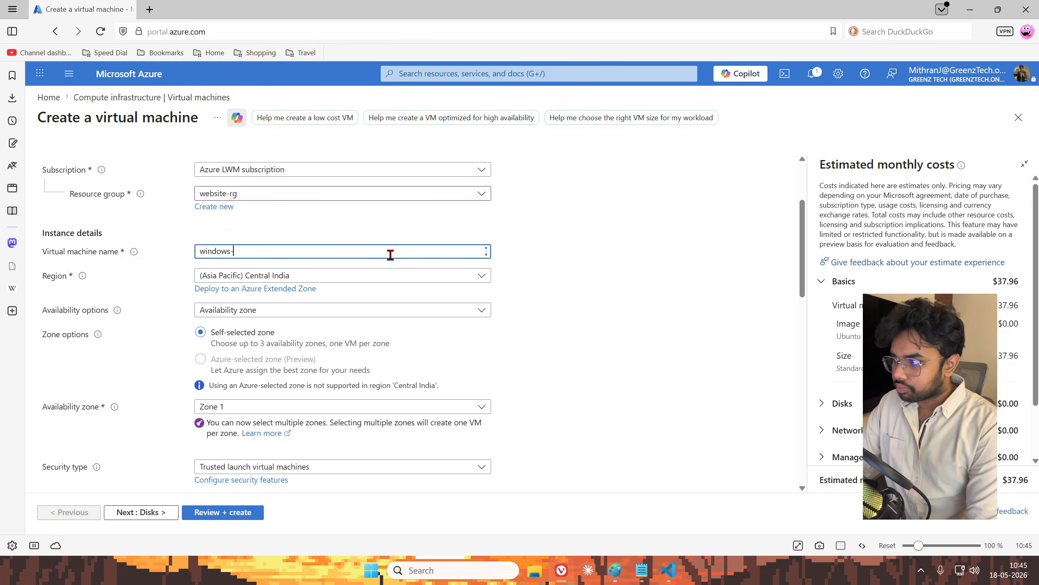
text(-vm)
click(604, 262)
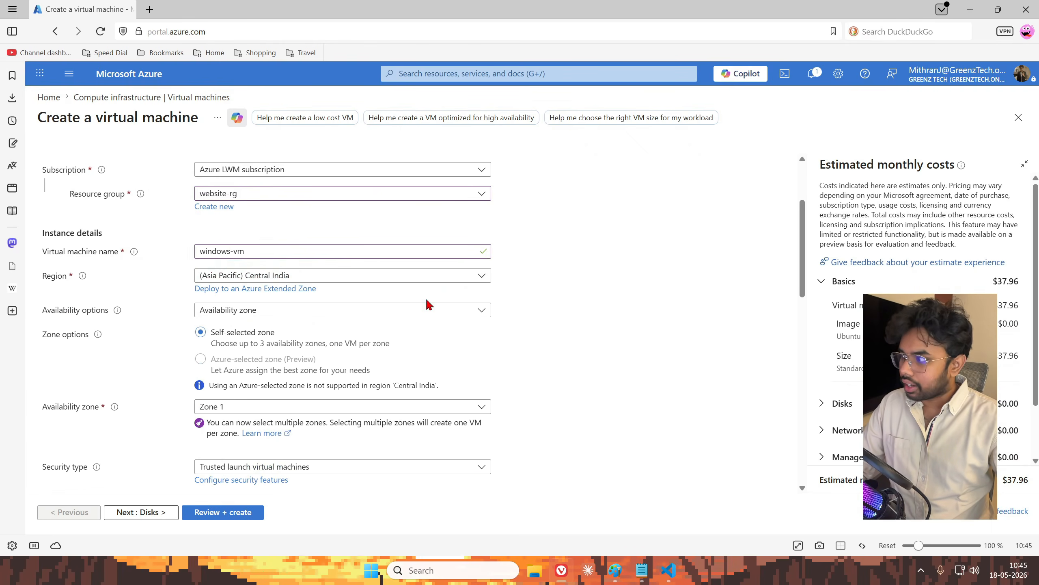
Set the availability options to No infrastructure redundancy required and the security type to Standard
click(382, 309)
click(329, 328)
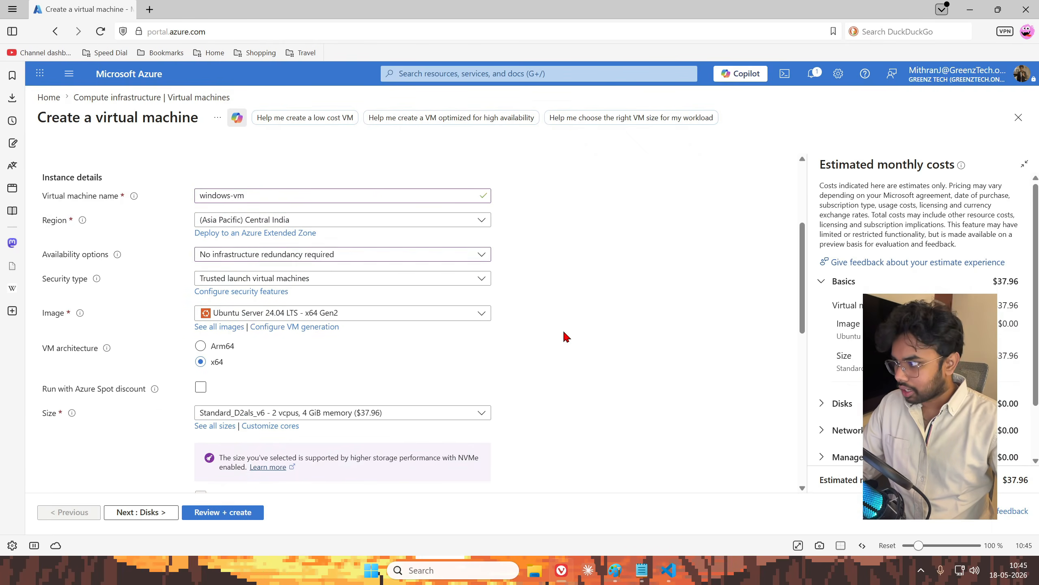
scroll(564, 337, down, 3)
click(402, 213)
click(389, 241)
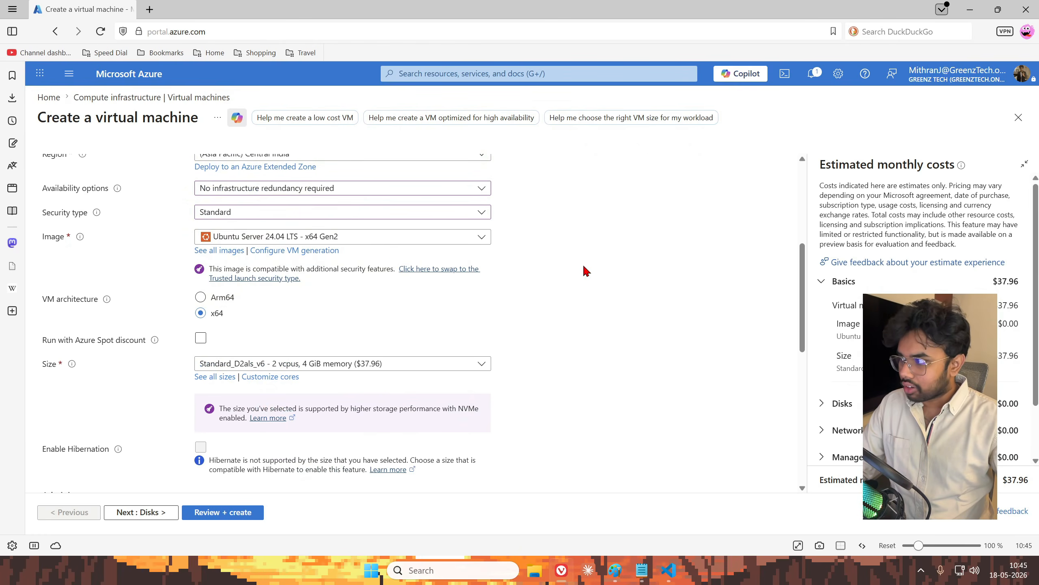
Choose the Windows Server 2025 Datacenter - x64 Gen2 image and the Standard_D2als_v6 size with 2 vcpus and 4 GiB memory
click(335, 237)
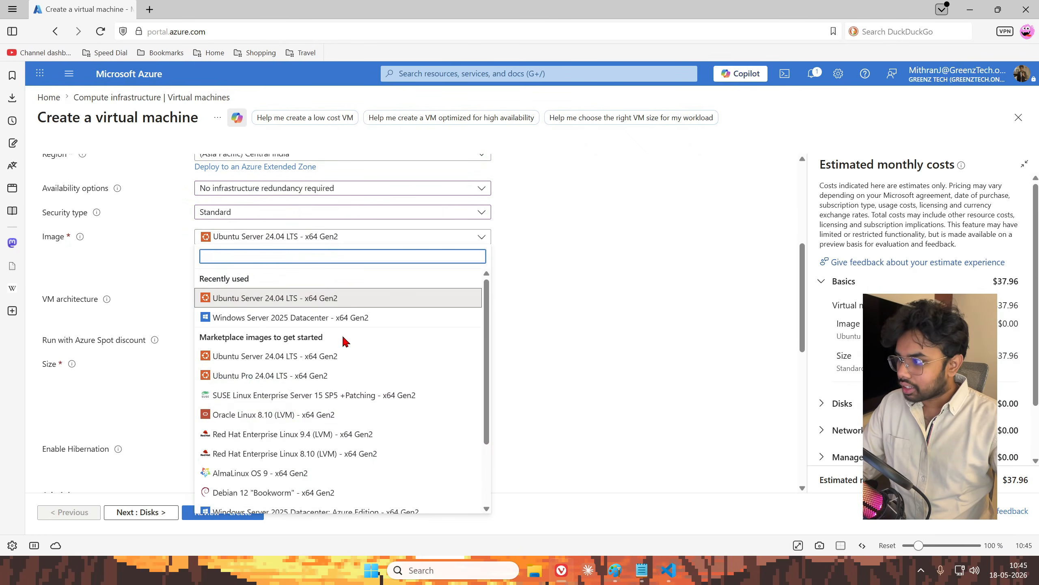
click(362, 318)
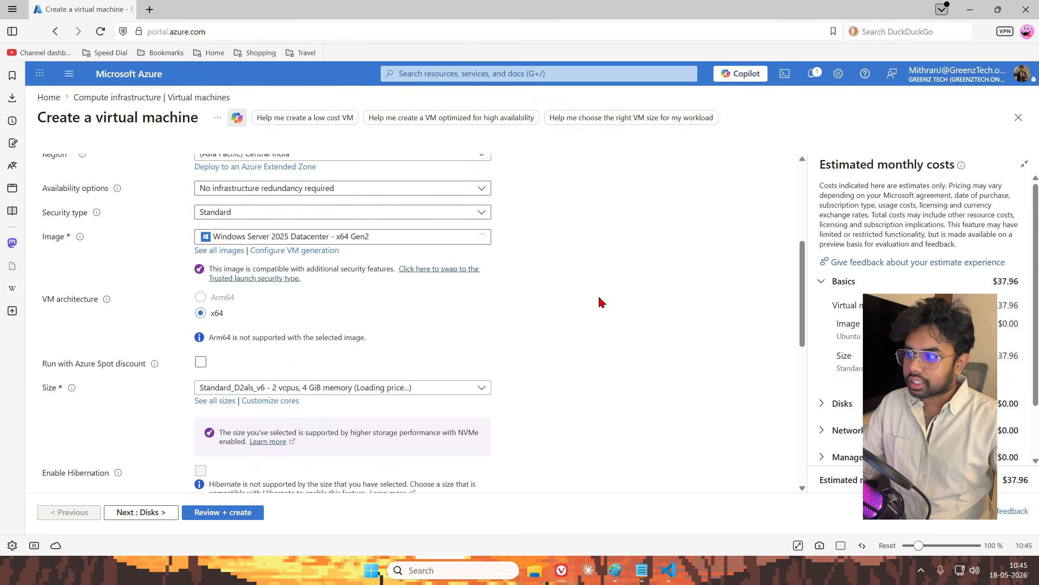
scroll(599, 295, up, 2)
scroll(599, 320, up, 4)
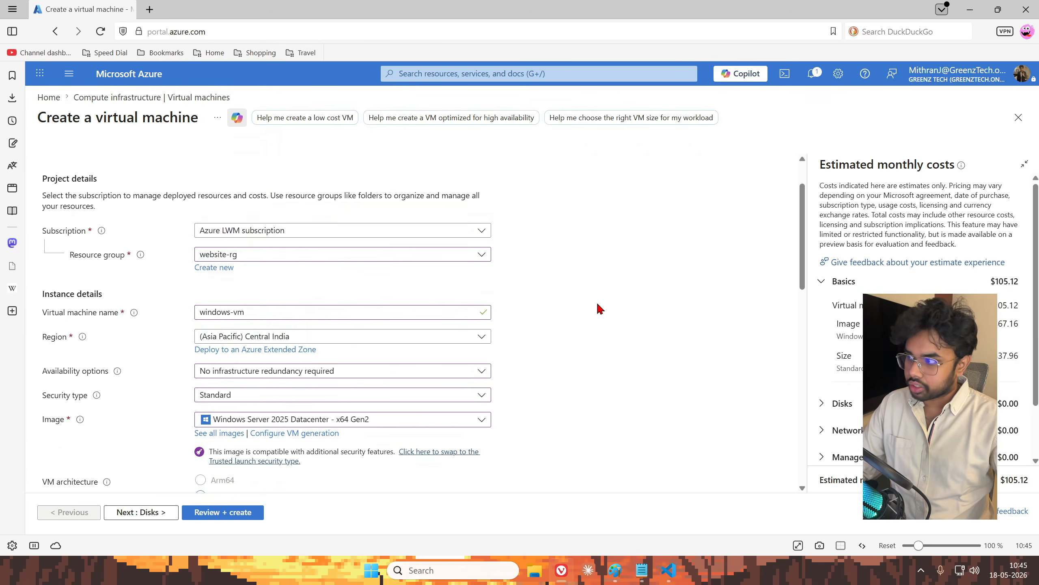
scroll(605, 308, down, 10)
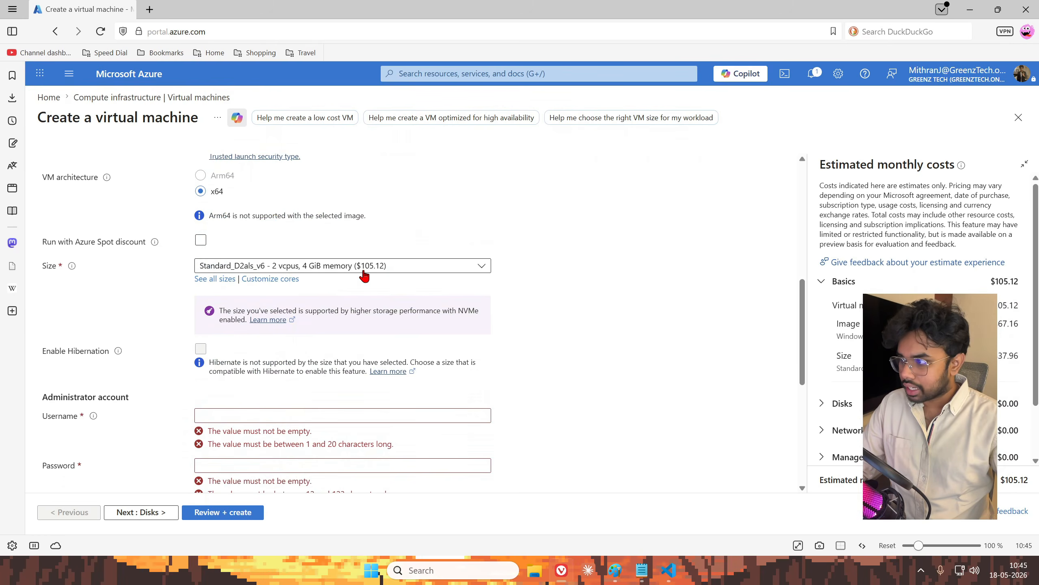
click(386, 274)
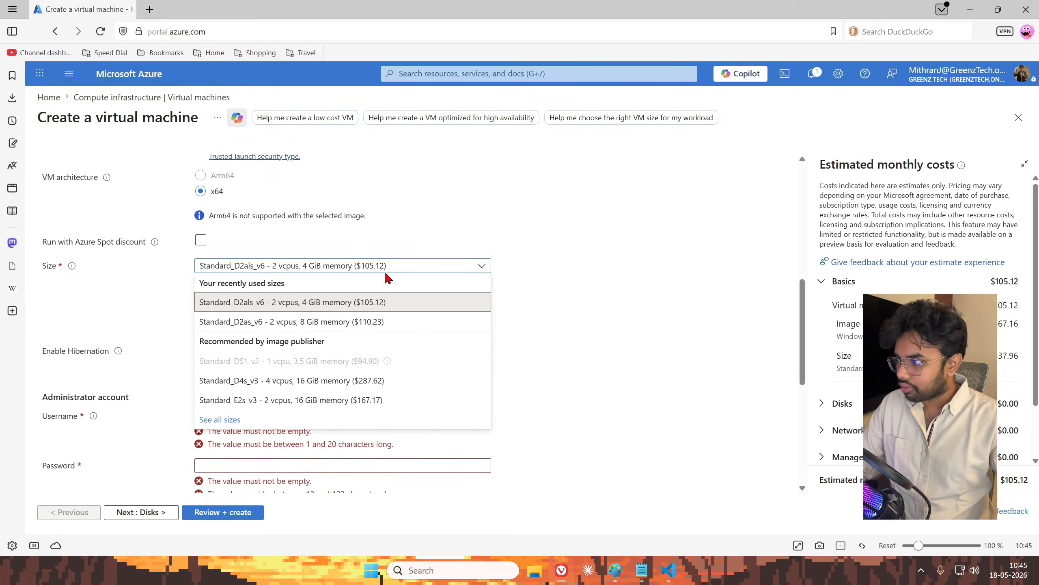
click(374, 304)
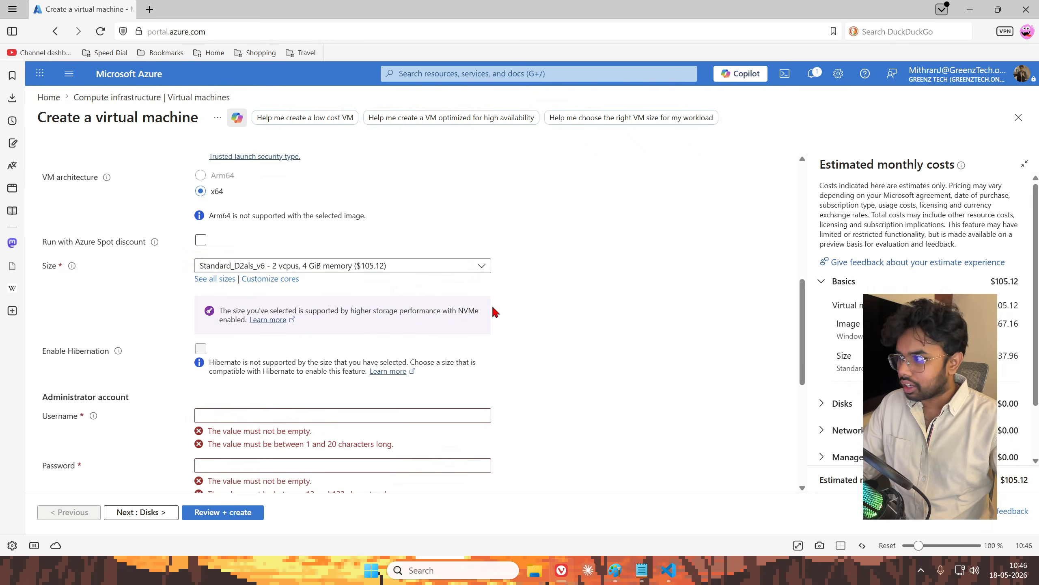
Set the administrator username to azureuser and enter the account password in both the password and confirm password fields
scroll(312, 295, down, 5)
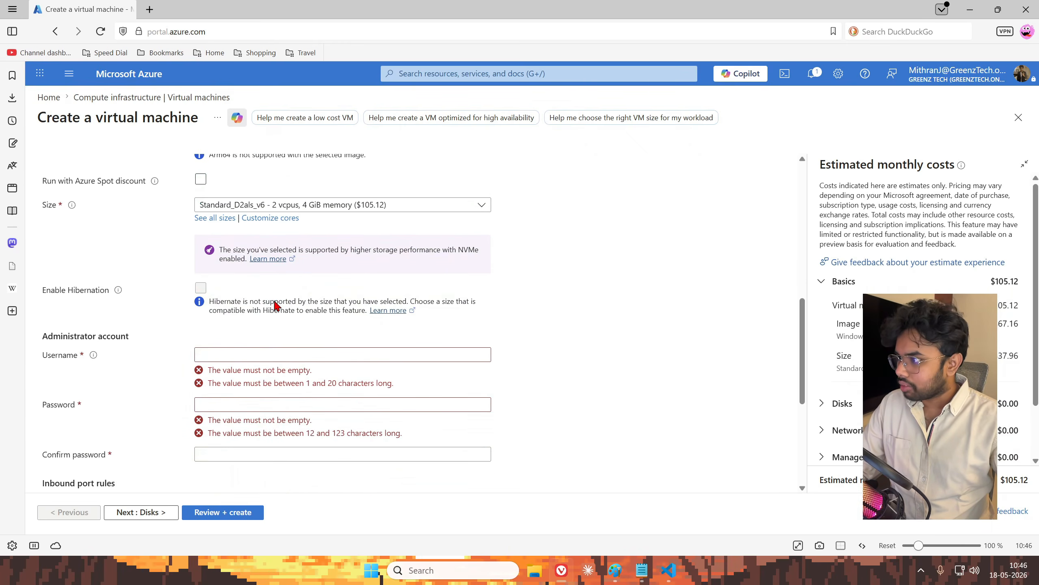
click(282, 232)
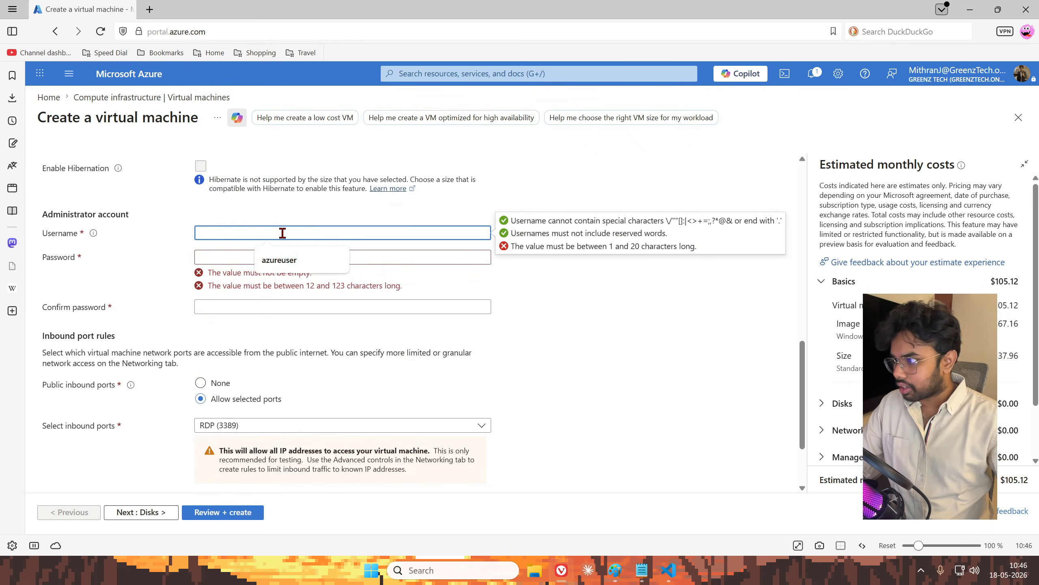
click(278, 260)
click(272, 261)
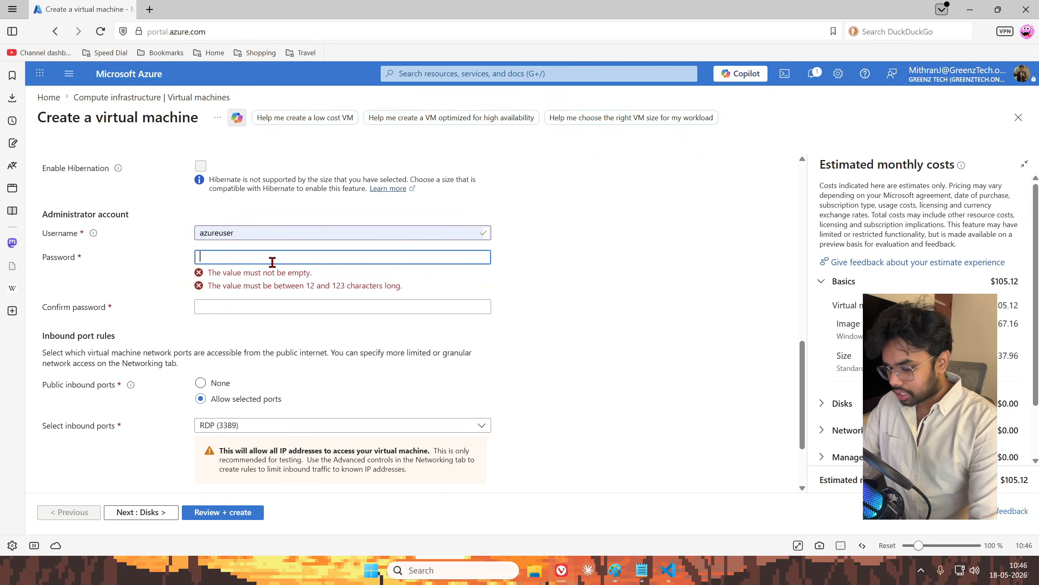
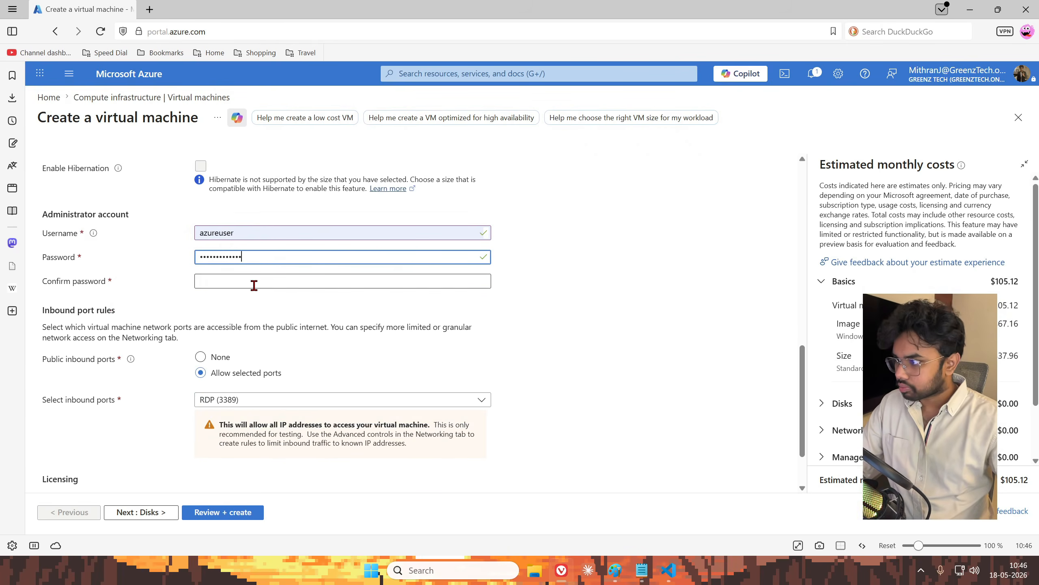
click(261, 276)
text(********)
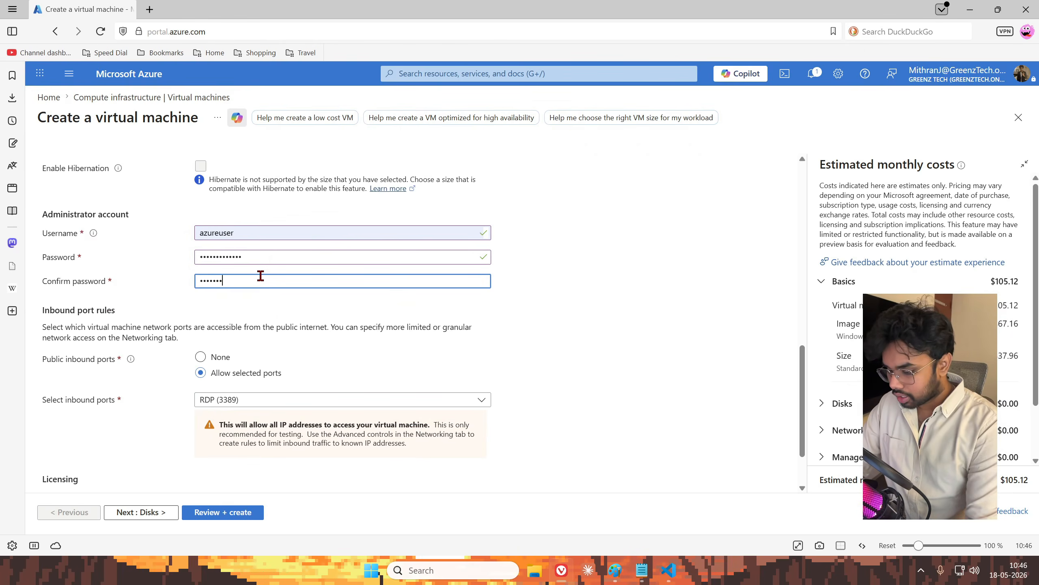
text(**)
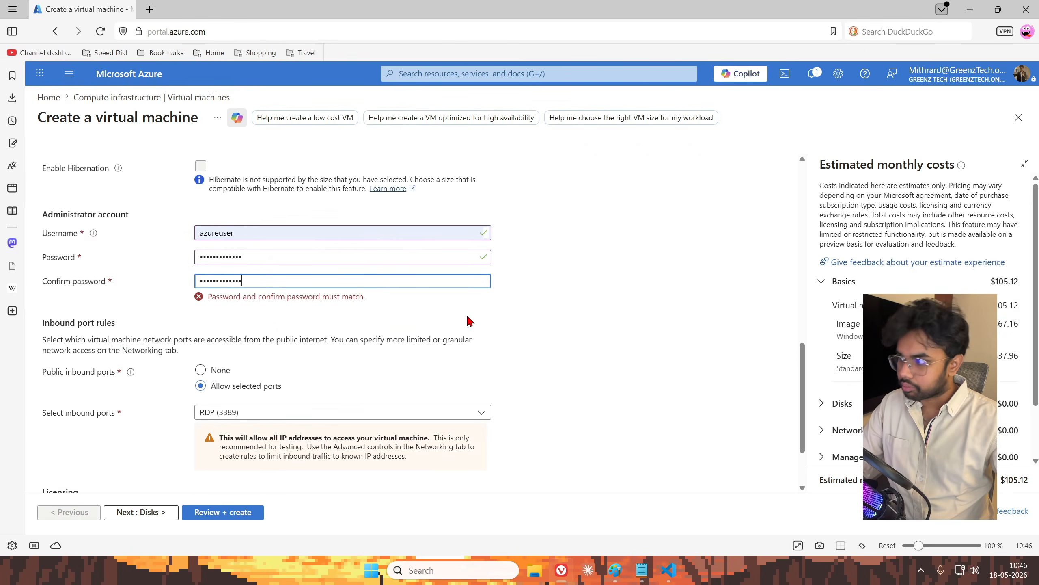
text(*)
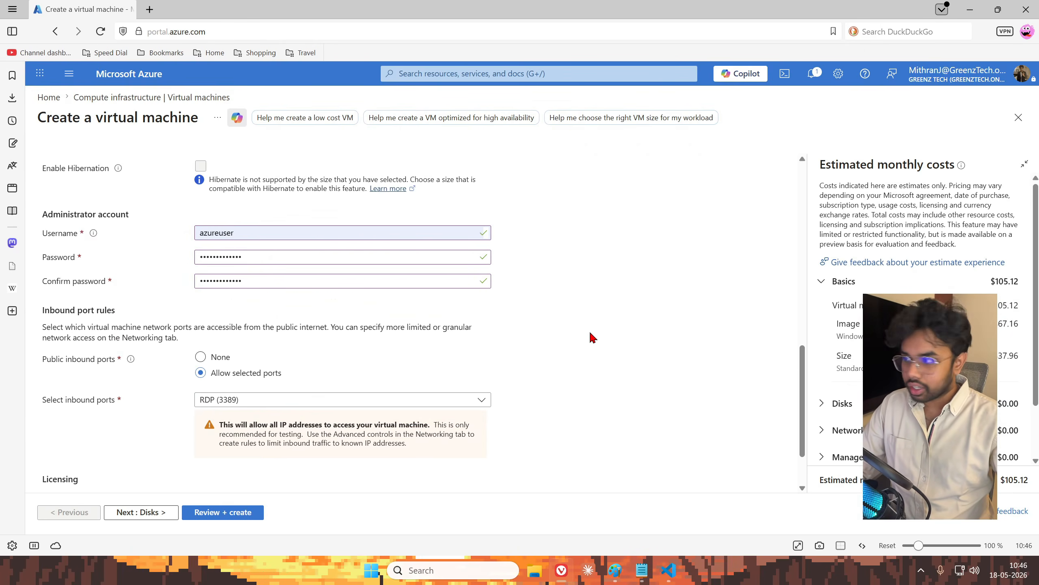
Switch to Notepad, record the username azureuser and the account password below the 3 Tier Architecture line, and return to the browser's inbound port rules
click(642, 570)
scroll(360, 290, down, 1)
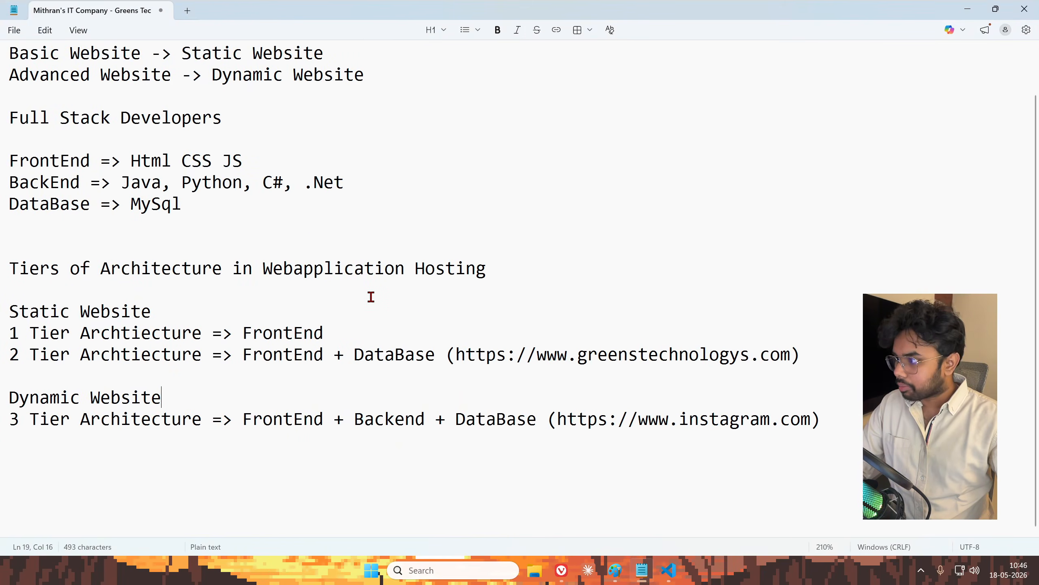
scroll(348, 261, up, 1)
scroll(348, 261, up, 1)
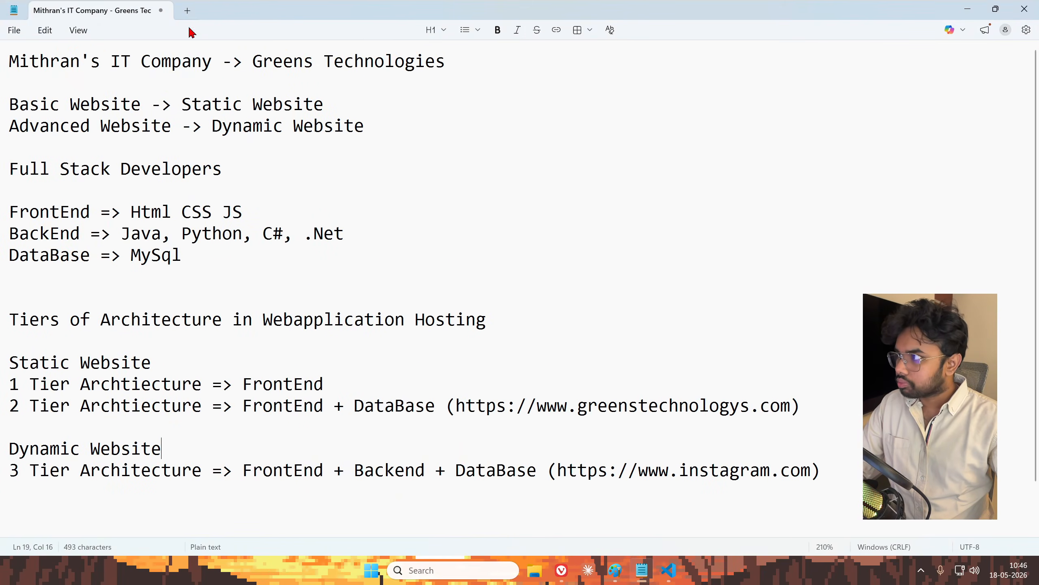
click(849, 471)
key(Return)
key(Return)
key(Return)
key(Return)
key(Return)
key(Return)
key(Return)
key(Return)
key(Return)
key(Return)
key(Return)
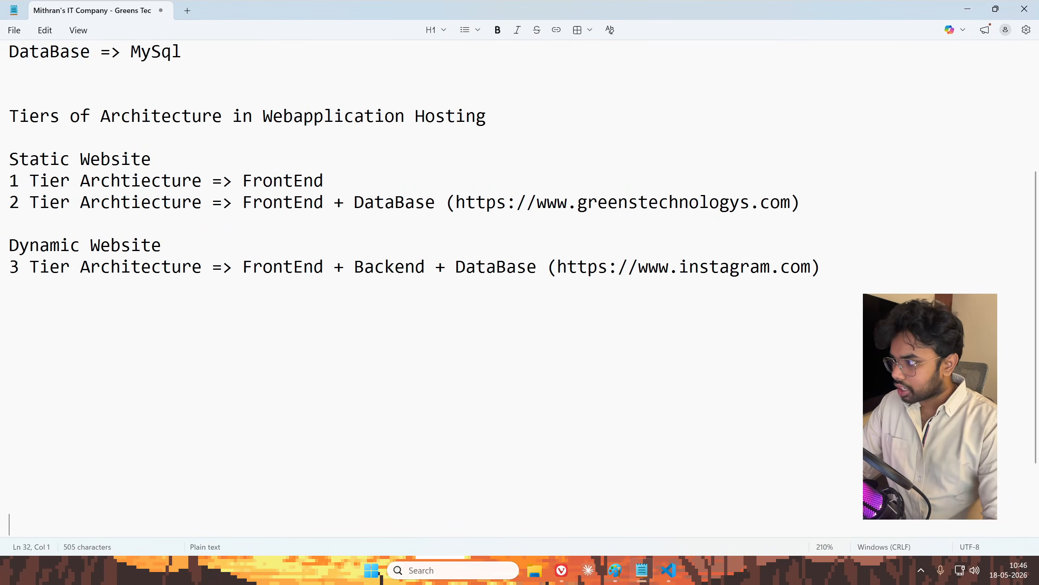
click(177, 340)
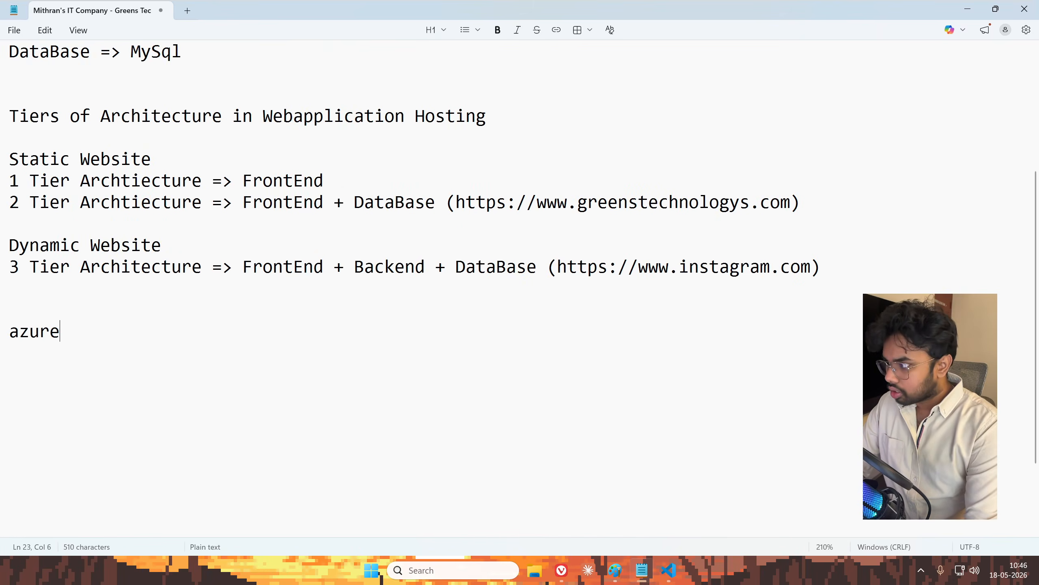
key(Return)
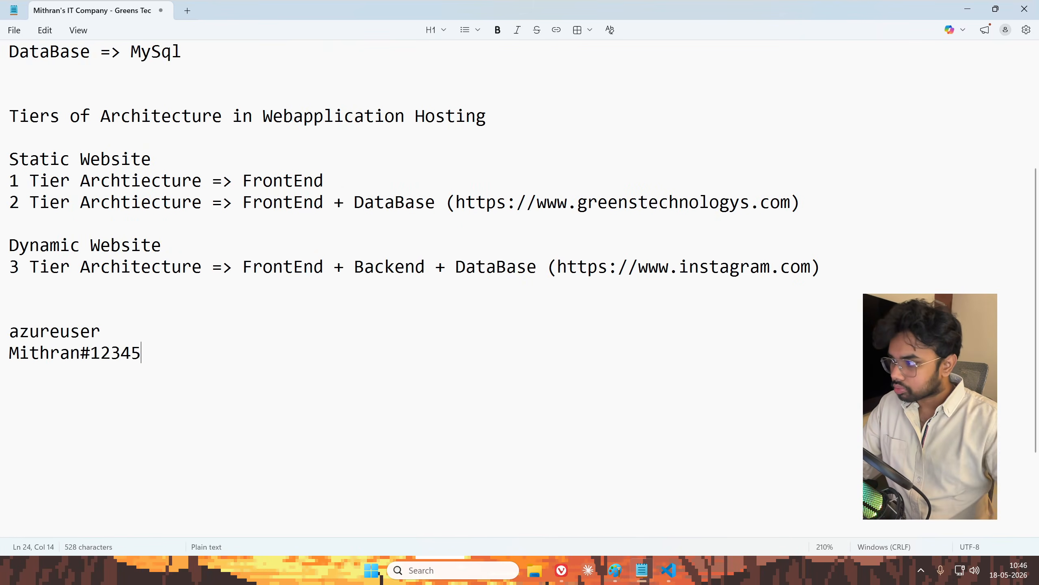
key(alt+Tab)
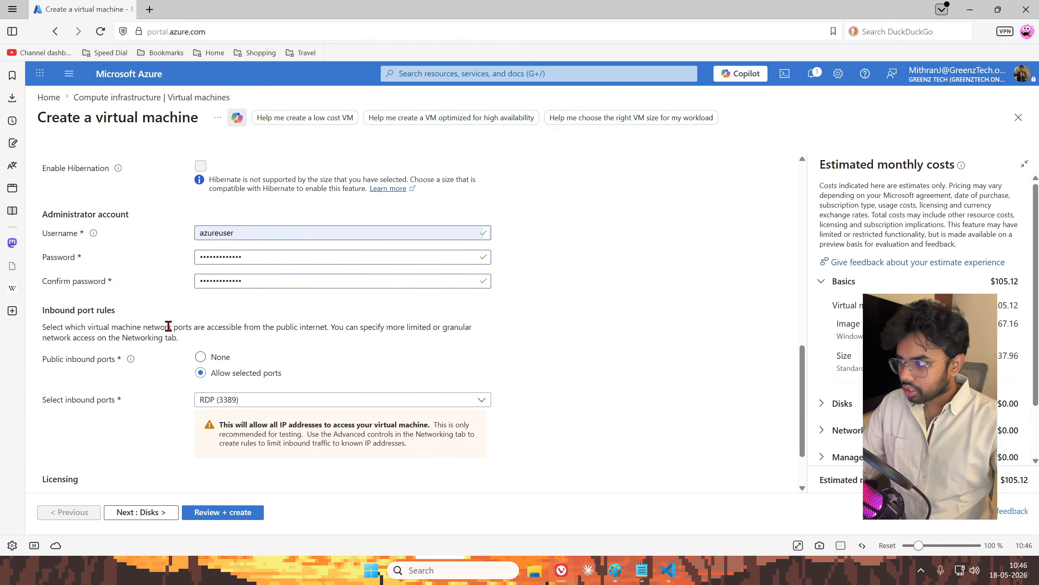
scroll(301, 287, down, 2)
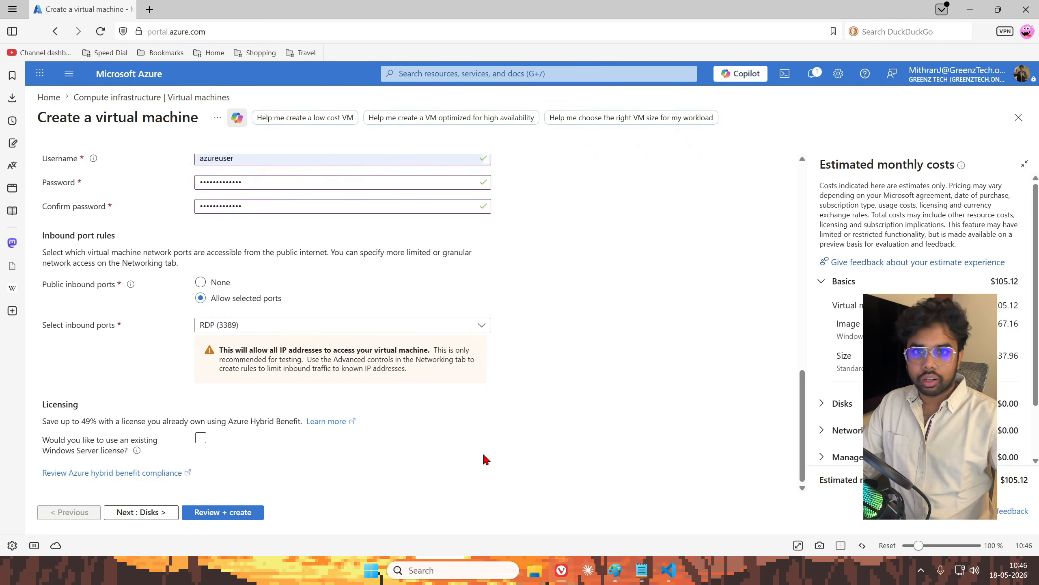
Switch to Paint and draw two separate squares, one near the canvas centre and one about 203 × 203 px near its left edge
click(615, 570)
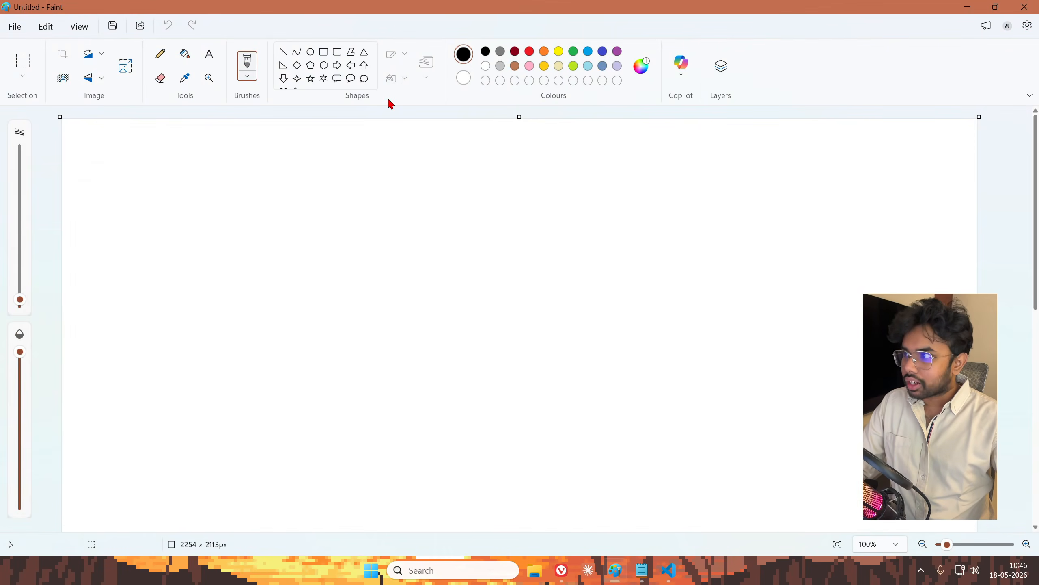
click(325, 58)
mouse_move(510, 167)
mouse_down()
mouse_move(587, 243)
mouse_move(509, 238)
mouse_up()
click(487, 328)
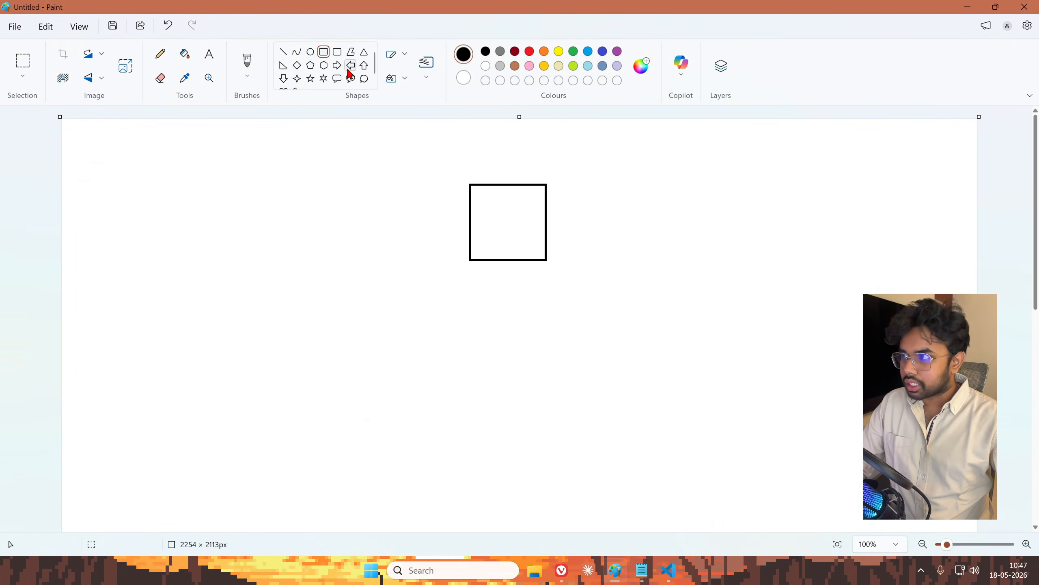
drag(131, 179, 219, 261)
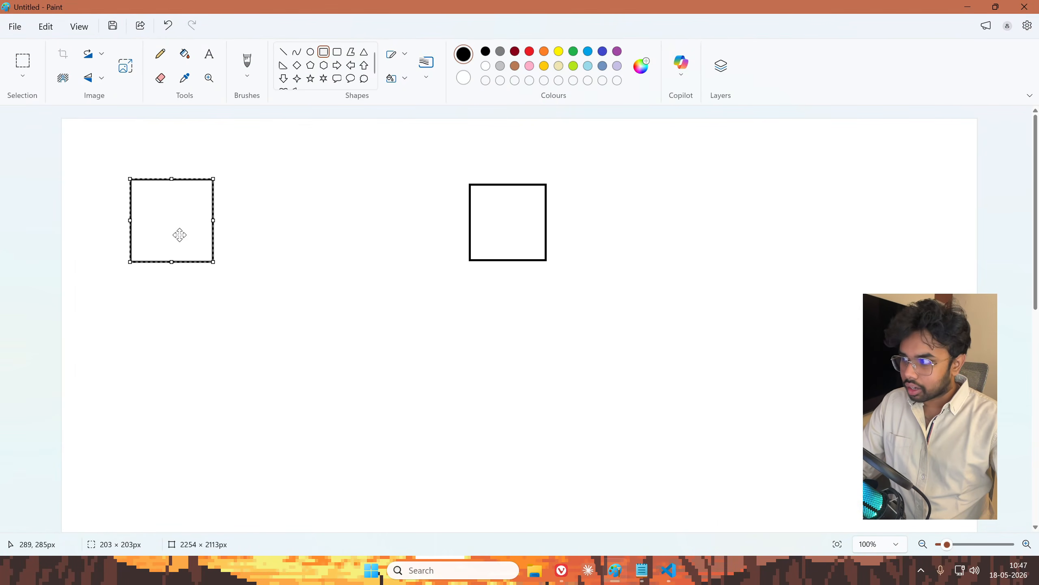
drag(178, 232, 174, 234)
click(290, 239)
Add the text label Chennai centred directly beneath the left square
click(215, 64)
click(104, 270)
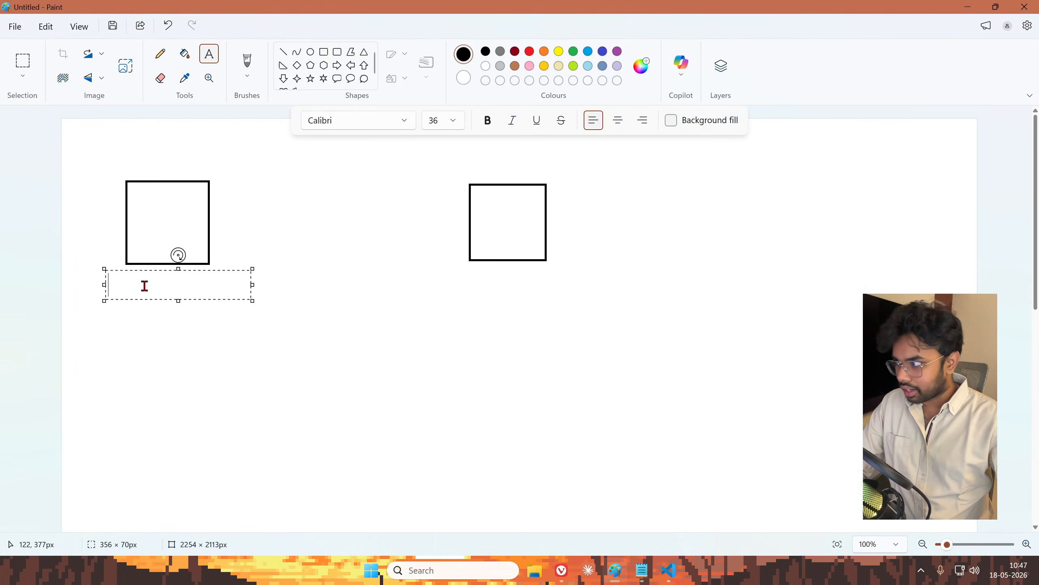
text(Chennai)
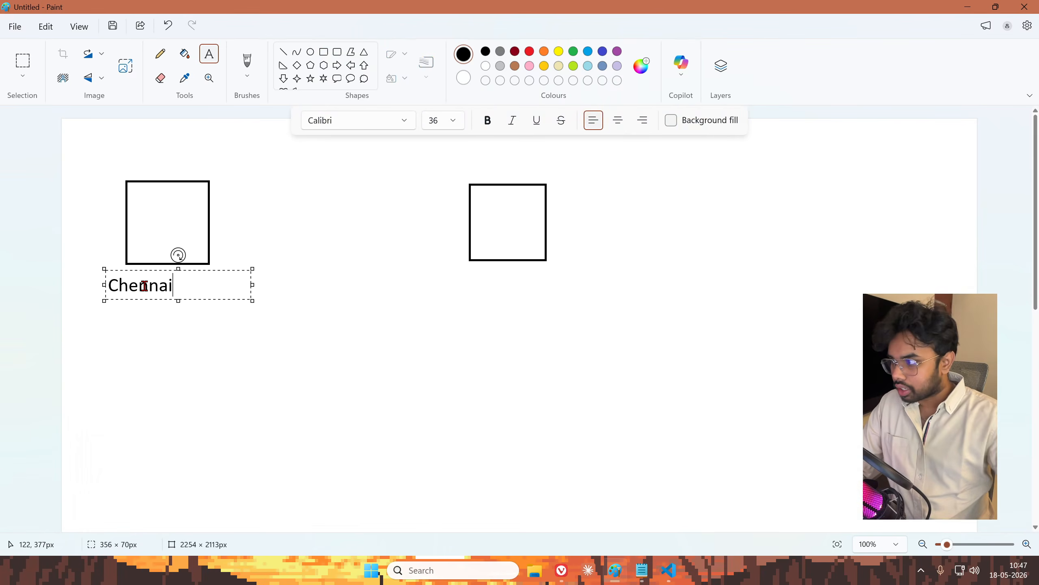
drag(145, 271, 172, 261)
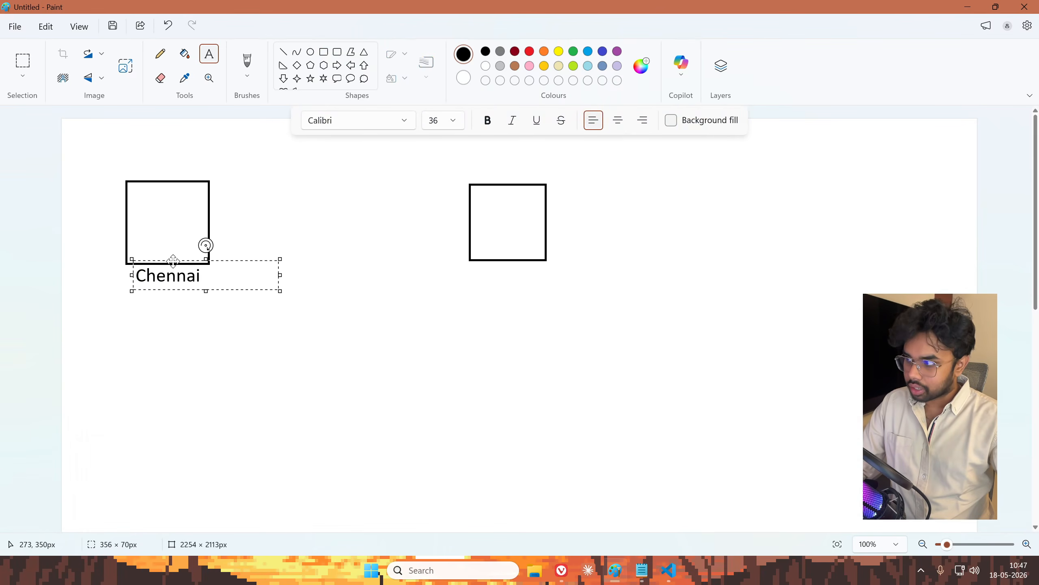
click(211, 311)
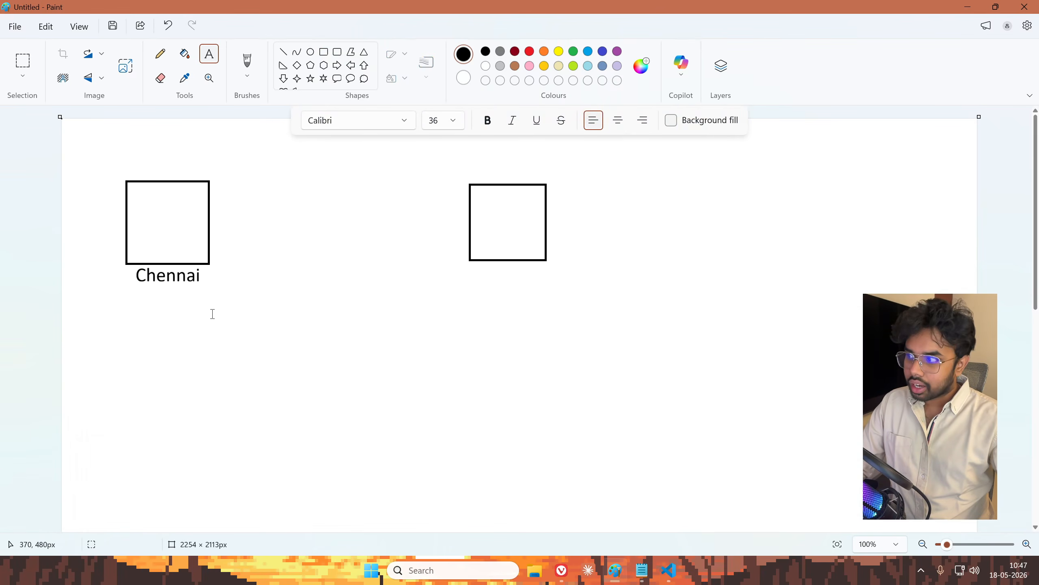
Draw a right-pointing block arrow between the two squares
click(337, 65)
drag(285, 206, 381, 234)
click(420, 285)
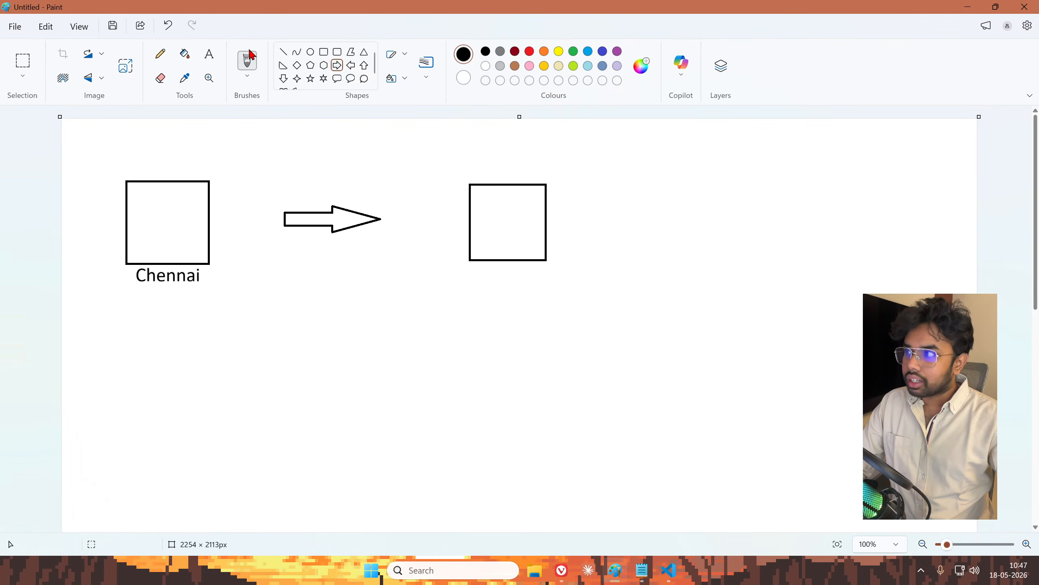
Add the text label Azure Pune VM centred directly beneath the square on the arrow's pointed side
click(209, 54)
click(475, 273)
text(A)
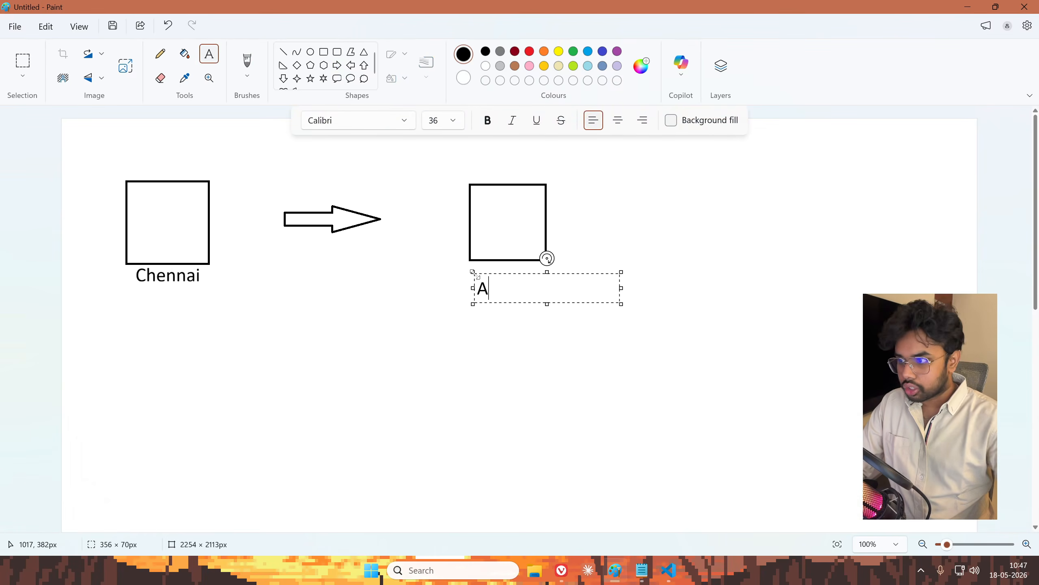
text(zure Pune VM)
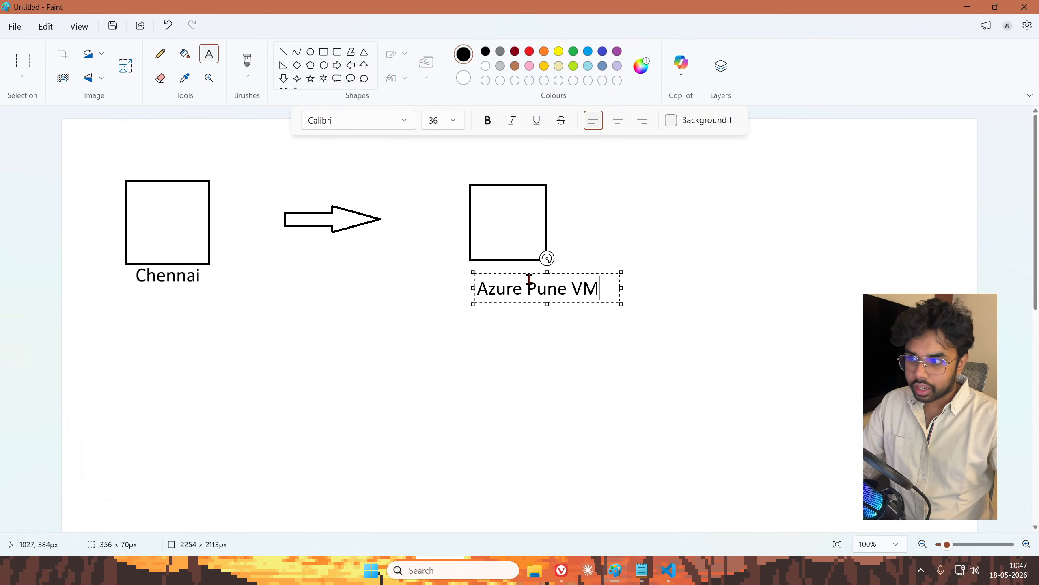
drag(522, 274, 499, 260)
click(524, 349)
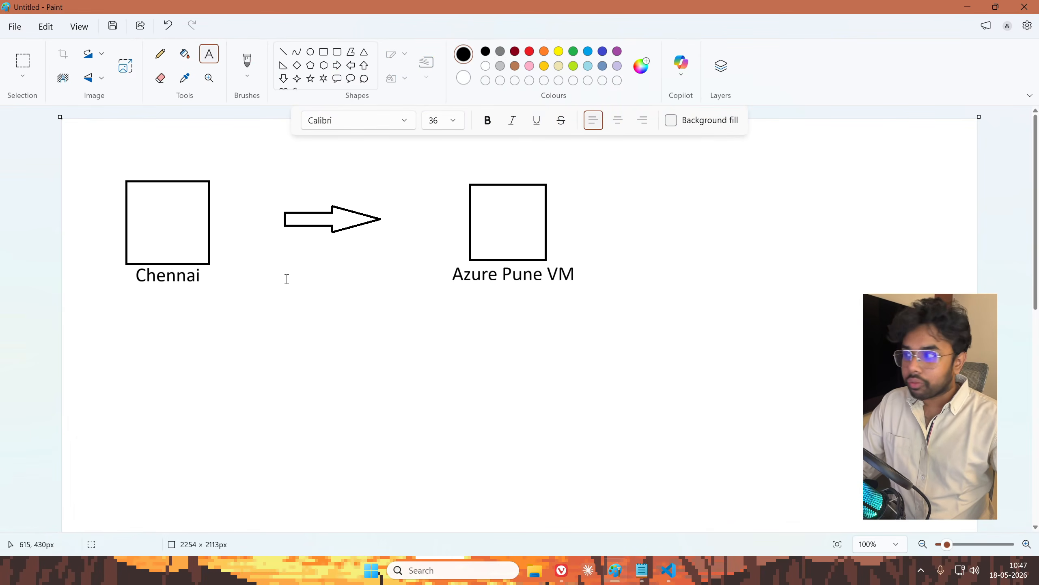
click(137, 163)
text(Win)
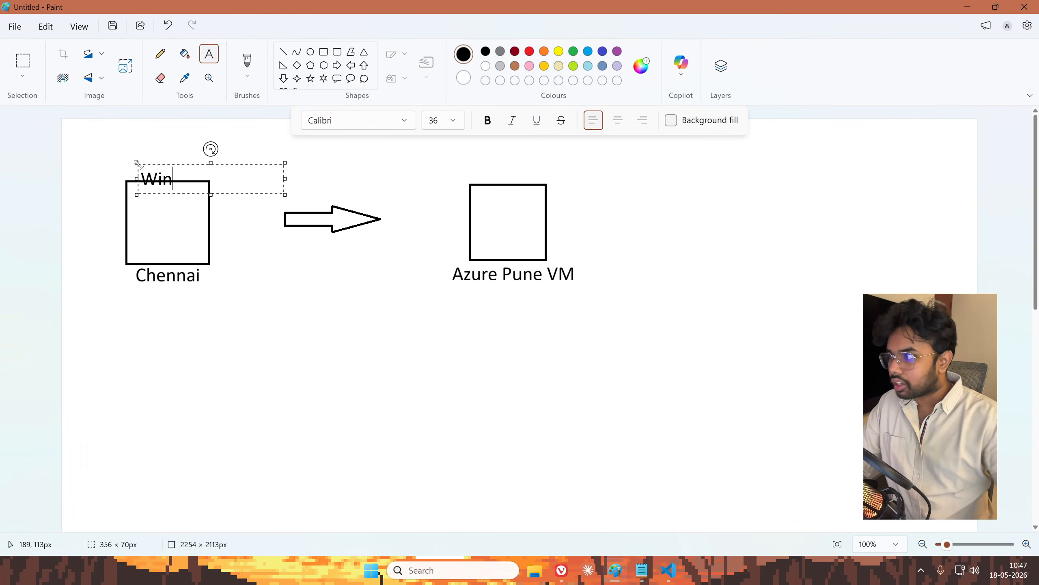
click(181, 165)
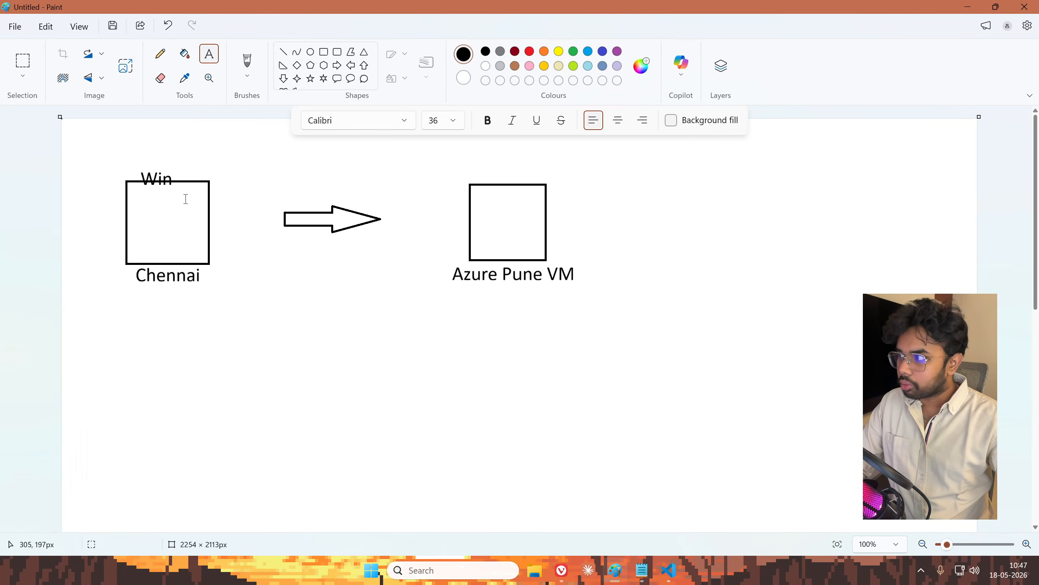
key(ctrl+z)
Add the text label win centred above the Chennai square and another above the Azure Pune VM square
click(136, 157)
text(win)
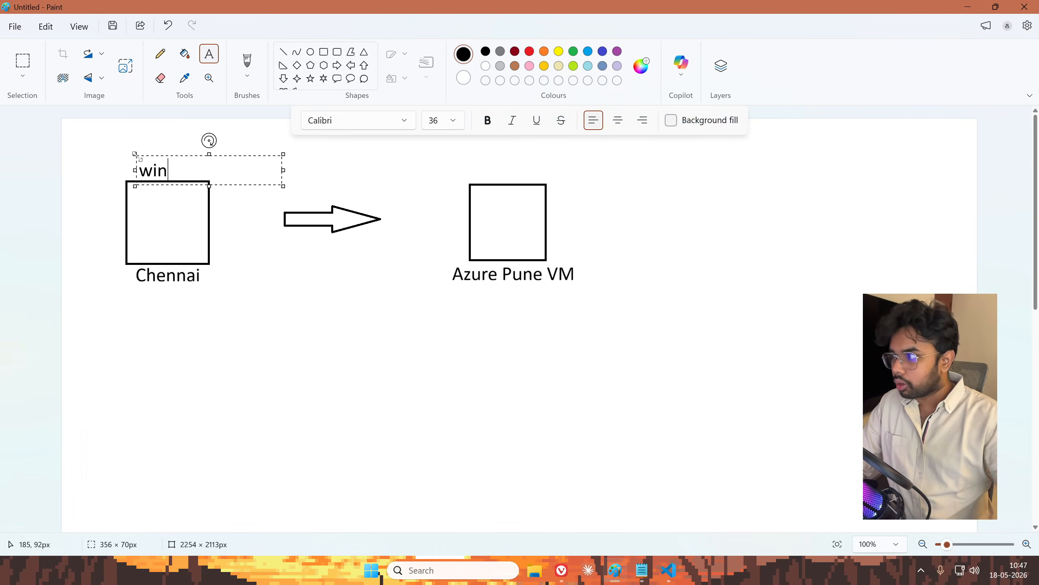
drag(178, 156, 193, 155)
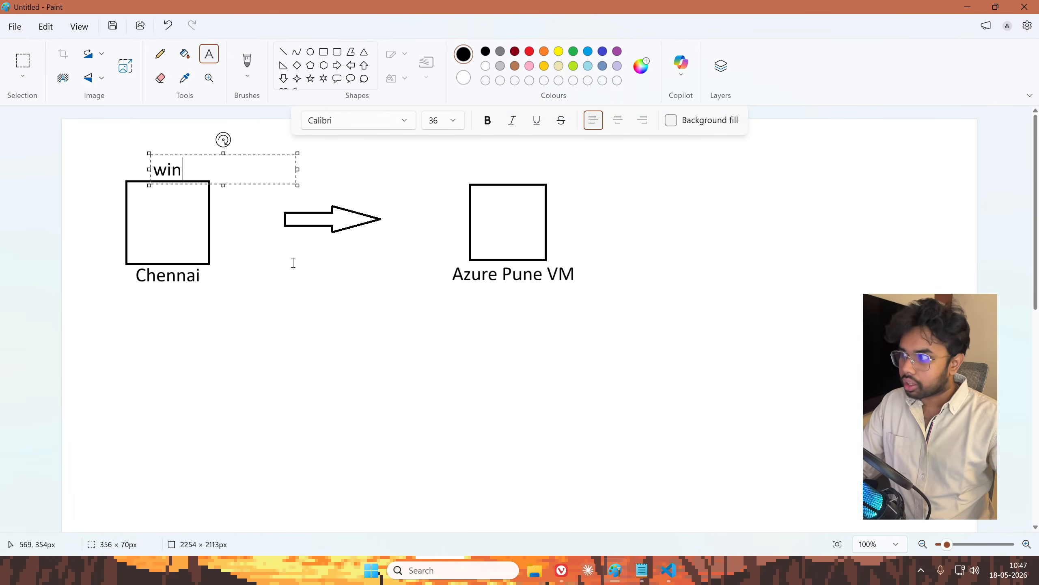
click(294, 262)
click(493, 167)
text(wi)
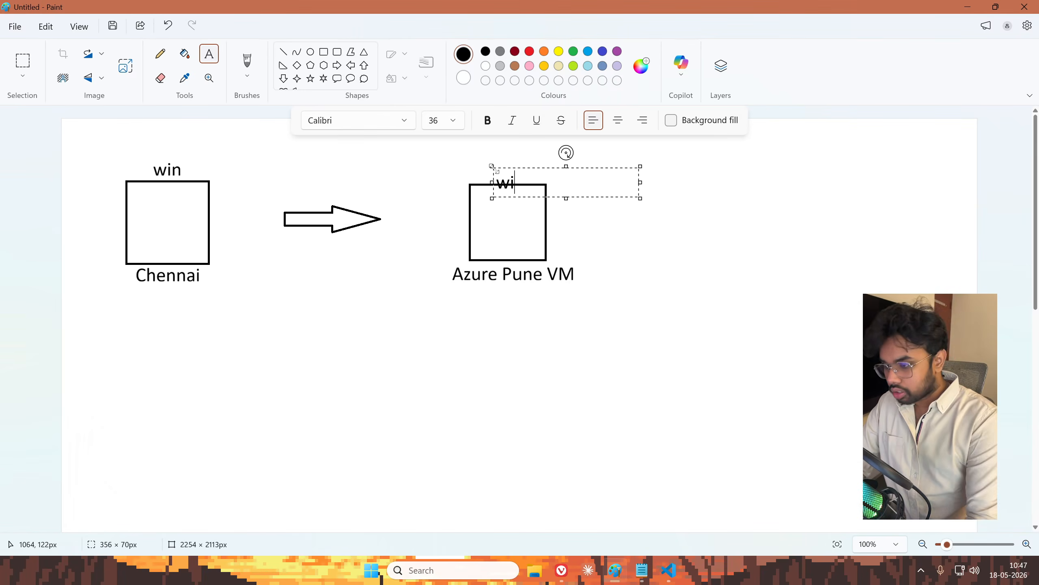
text(n)
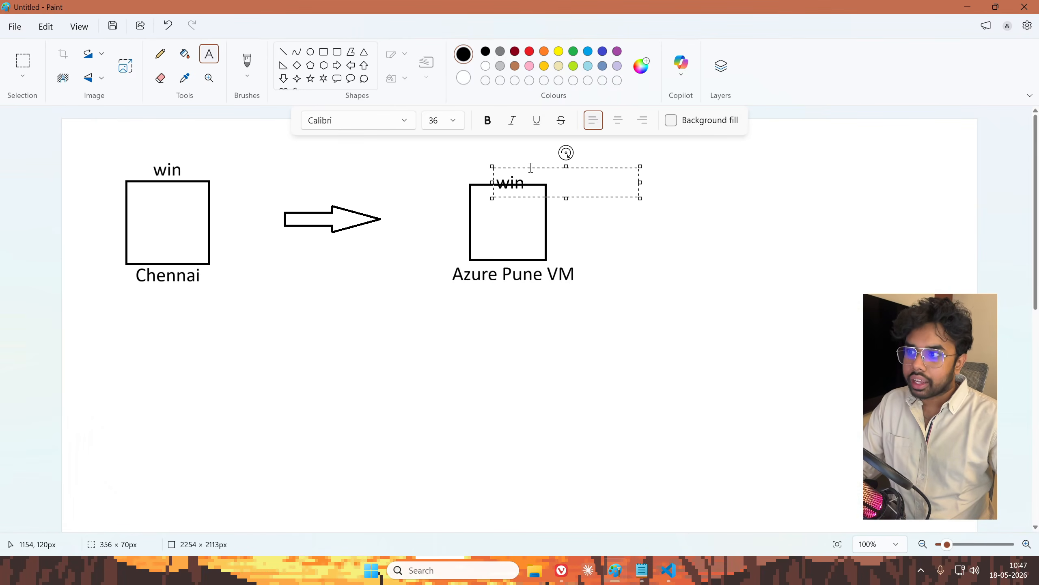
drag(530, 167, 530, 156)
click(448, 295)
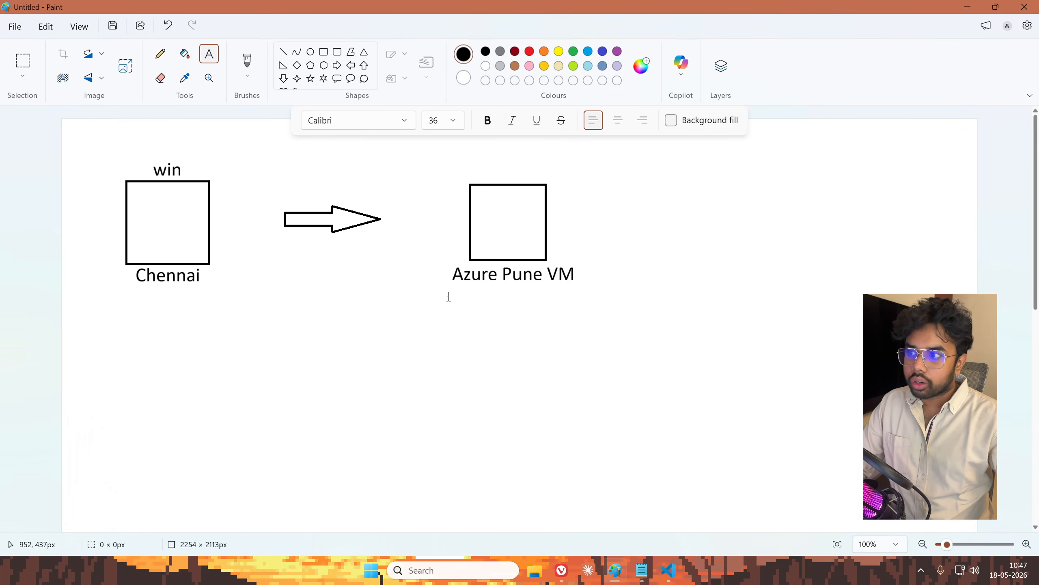
Add the text label RDP - 3389 directly above the block arrow between the two squares
click(282, 184)
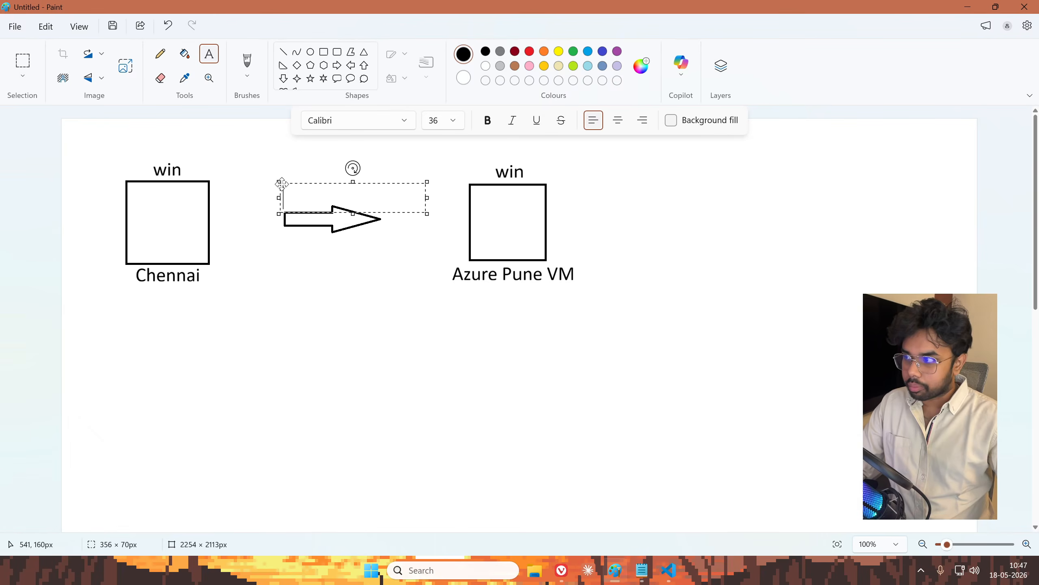
text(RDO)
key(BackSpace)
text(P)
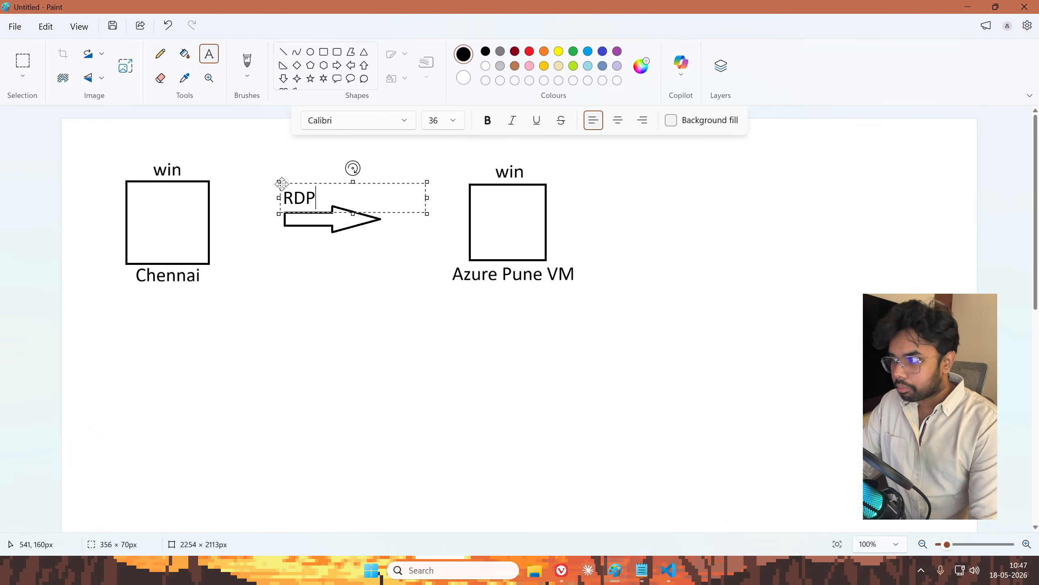
text( - 3389)
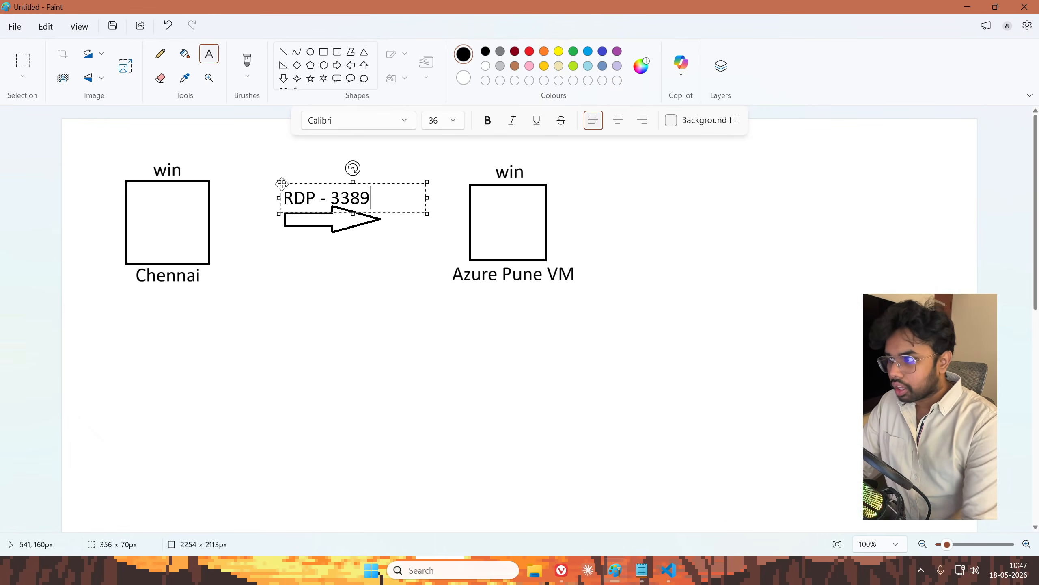
drag(332, 184, 326, 184)
click(320, 250)
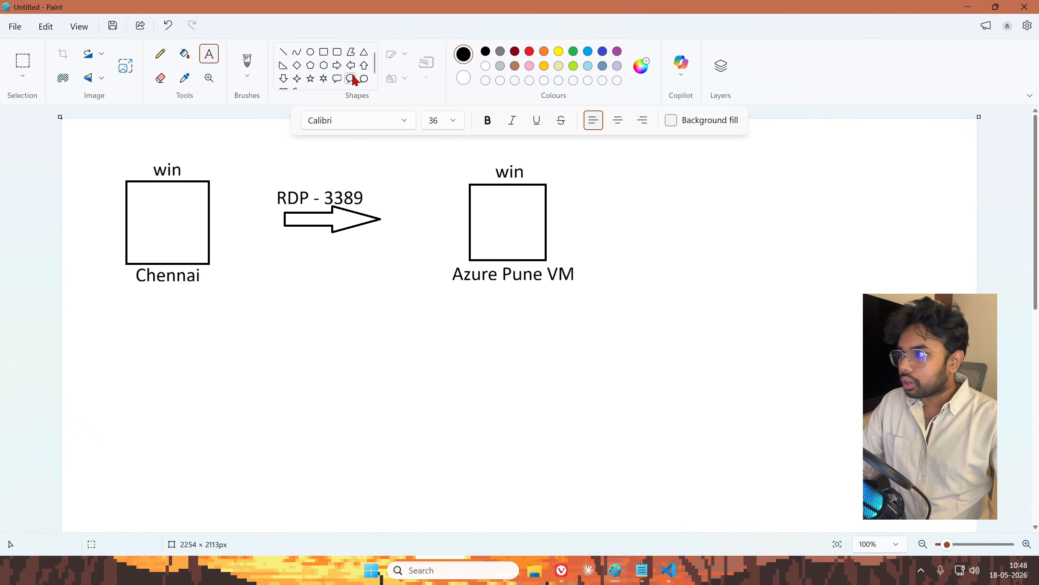
Draw a diamond about 85 × 85 px inside the Azure Pune VM square, with a dark red outline and dark red fill
click(297, 65)
drag(490, 203, 526, 239)
click(515, 52)
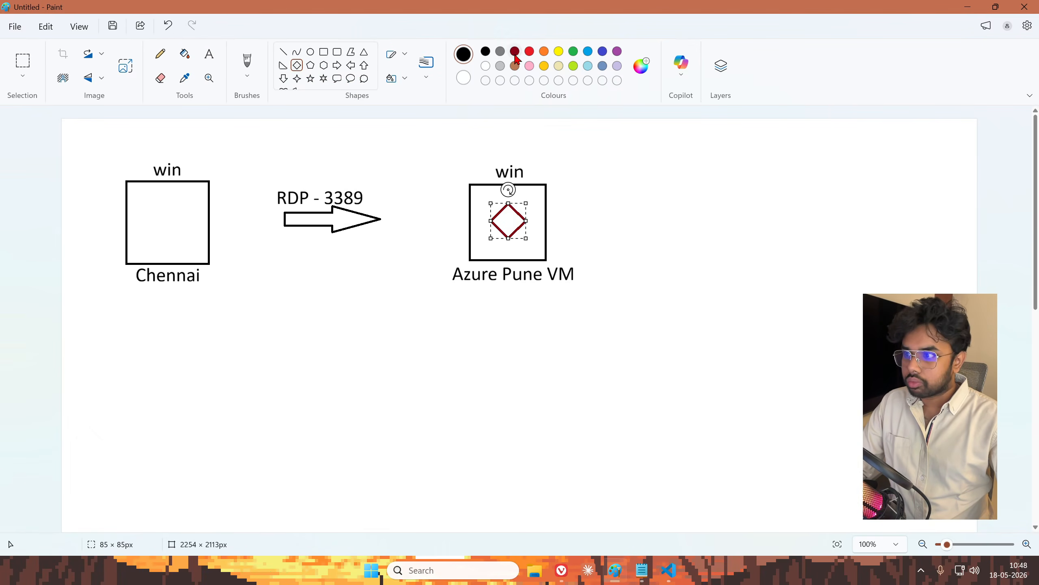
click(608, 197)
click(185, 54)
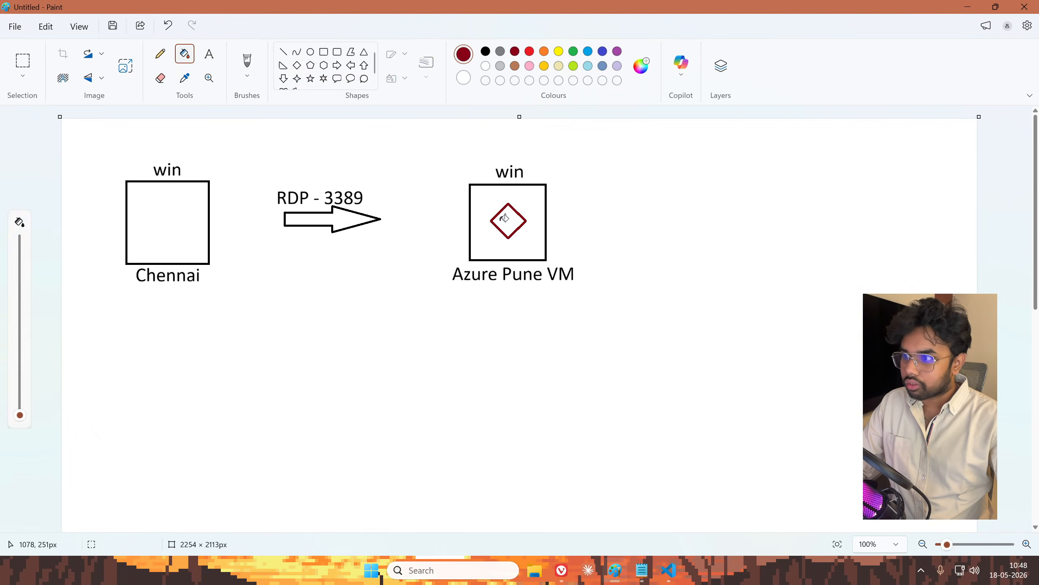
click(503, 216)
Add the black text label webapp beneath the diamond, inside the Azure Pune VM square
click(485, 52)
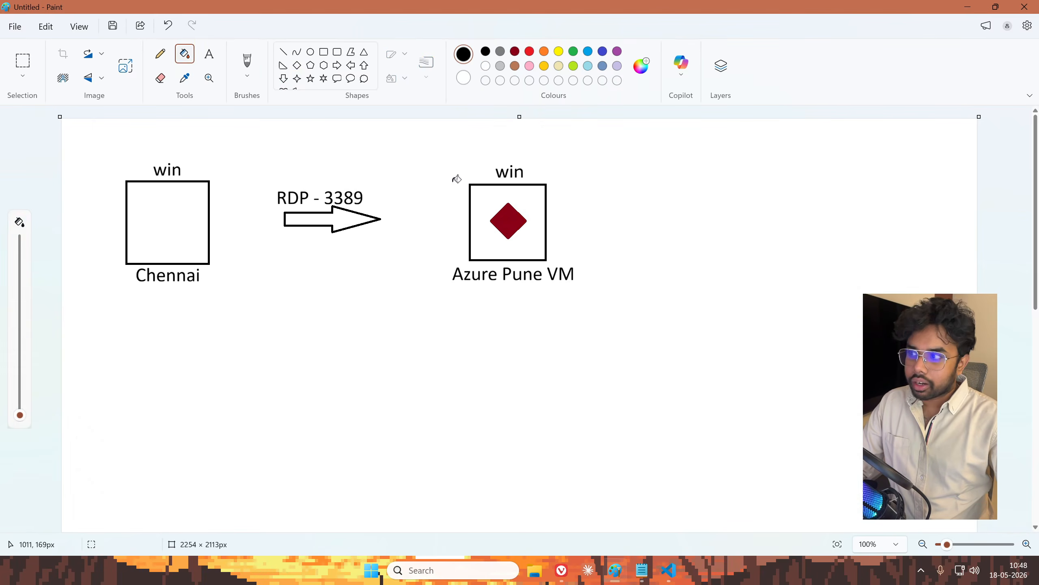
click(209, 54)
click(496, 250)
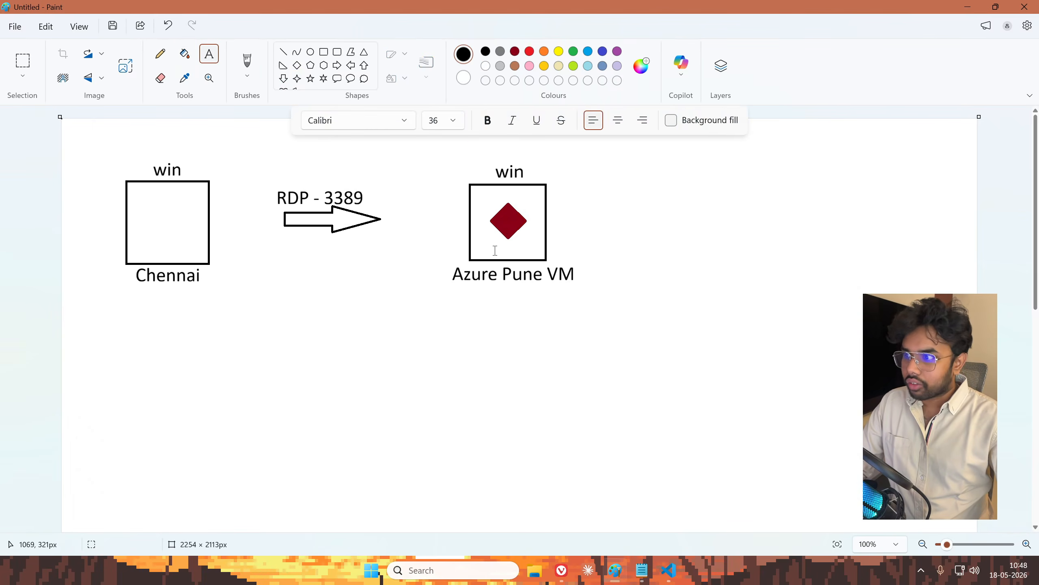
click(474, 238)
text(web)
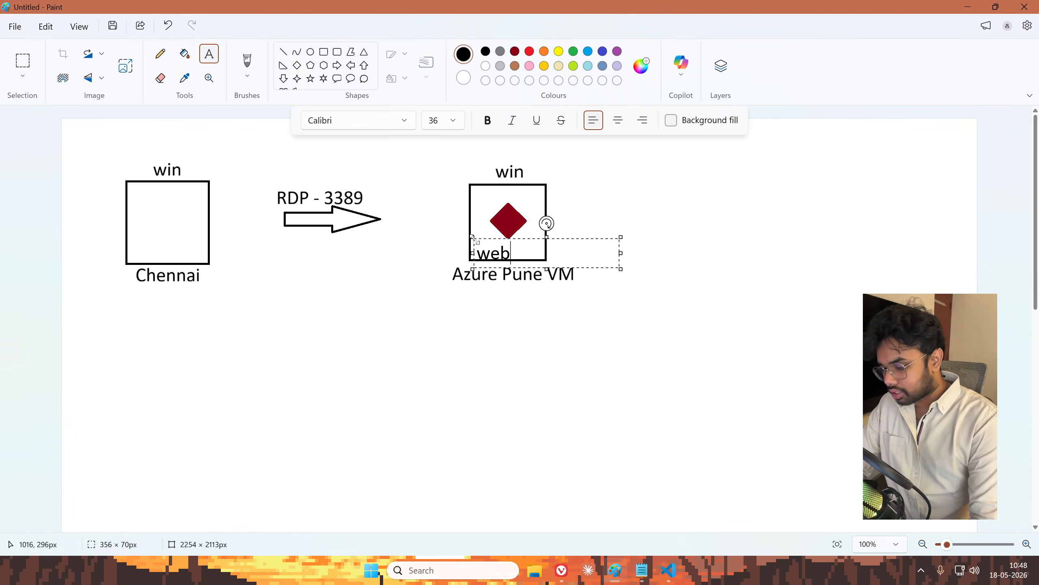
text(app)
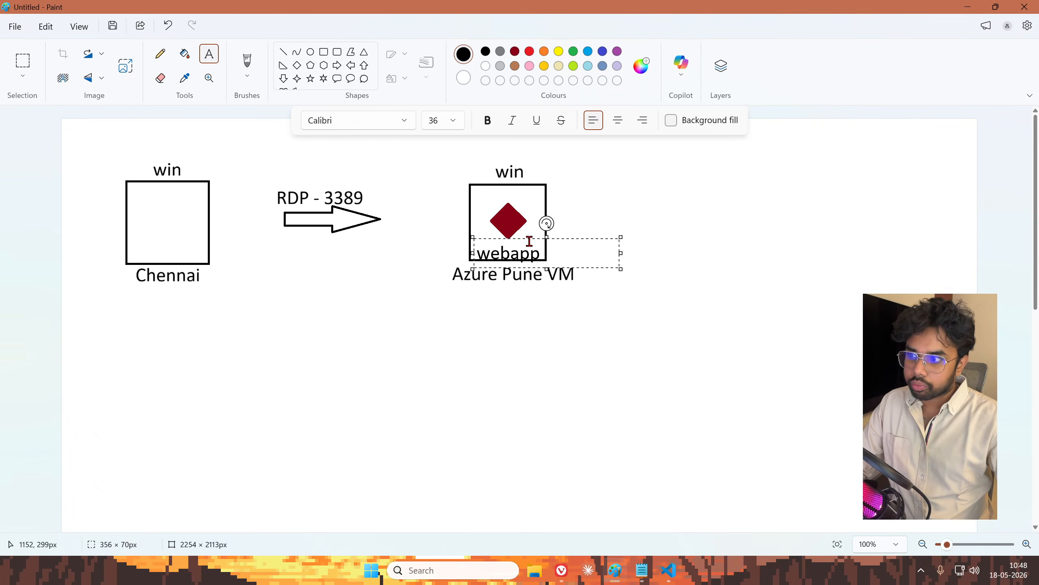
drag(531, 241, 528, 234)
click(638, 194)
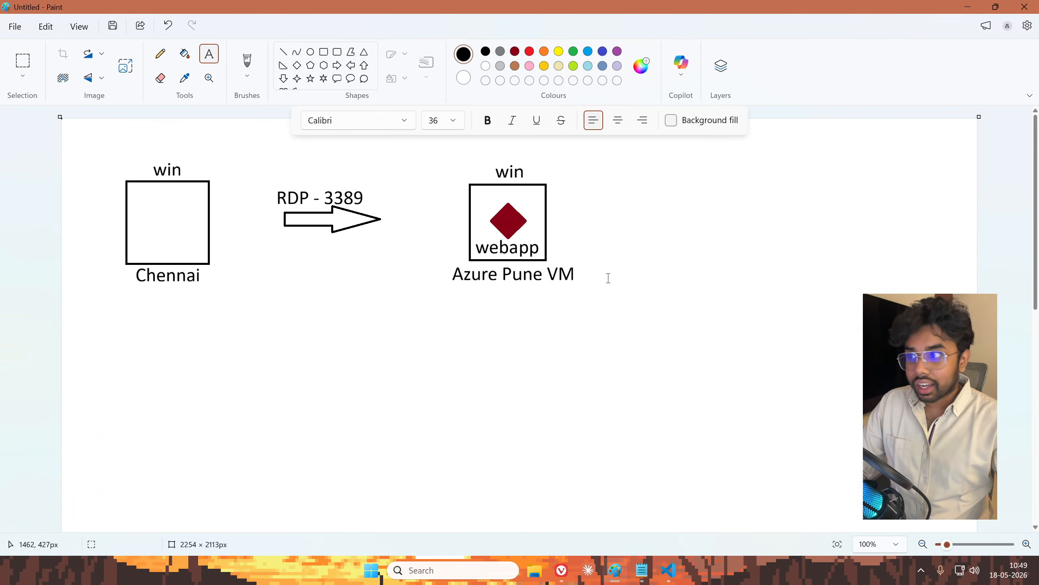
Draw four five-point stars in an arc to the right of and below the Azure Pune VM square, the lowest about 181 × 181 px
click(310, 81)
mouse_move(818, 137)
mouse_down()
mouse_move(835, 166)
mouse_move(868, 186)
mouse_up()
drag(800, 242, 856, 298)
drag(737, 348, 809, 420)
drag(588, 397, 662, 471)
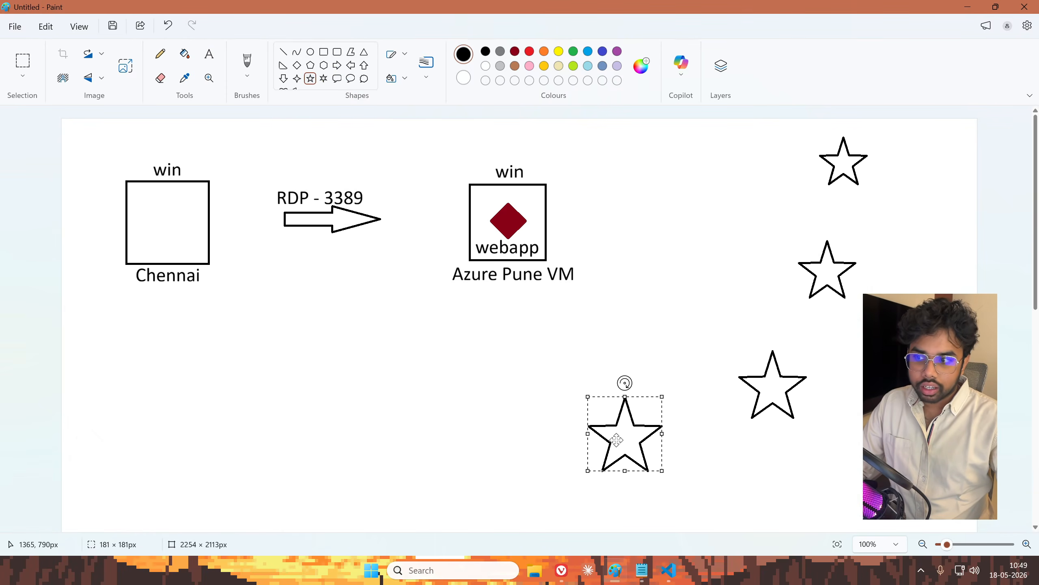
drag(616, 439, 625, 449)
click(551, 257)
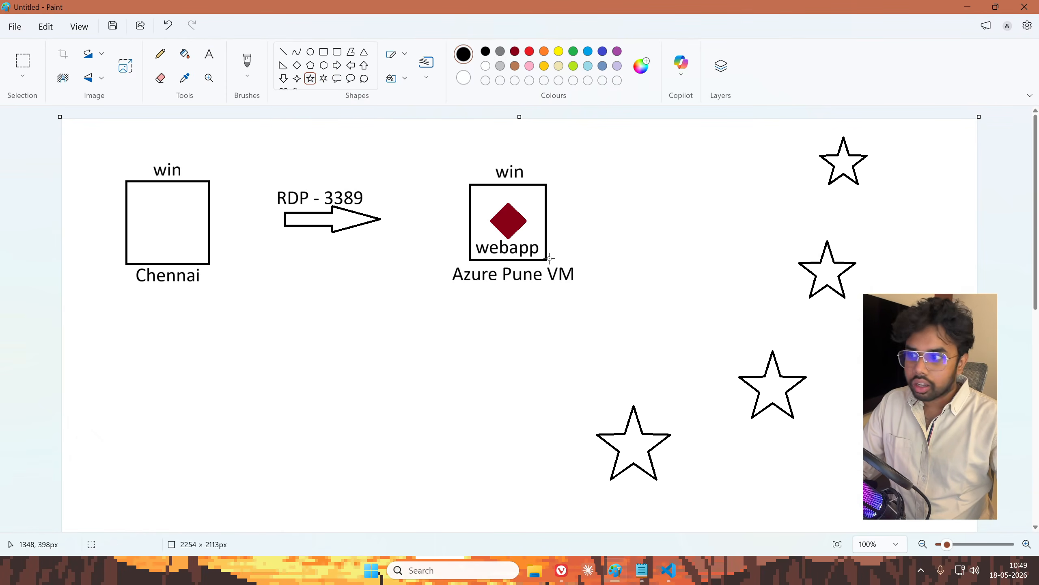
Draw four straight lines, one from each star towards the right side of the Azure Pune VM square
click(282, 52)
drag(814, 165, 586, 207)
drag(780, 265, 587, 223)
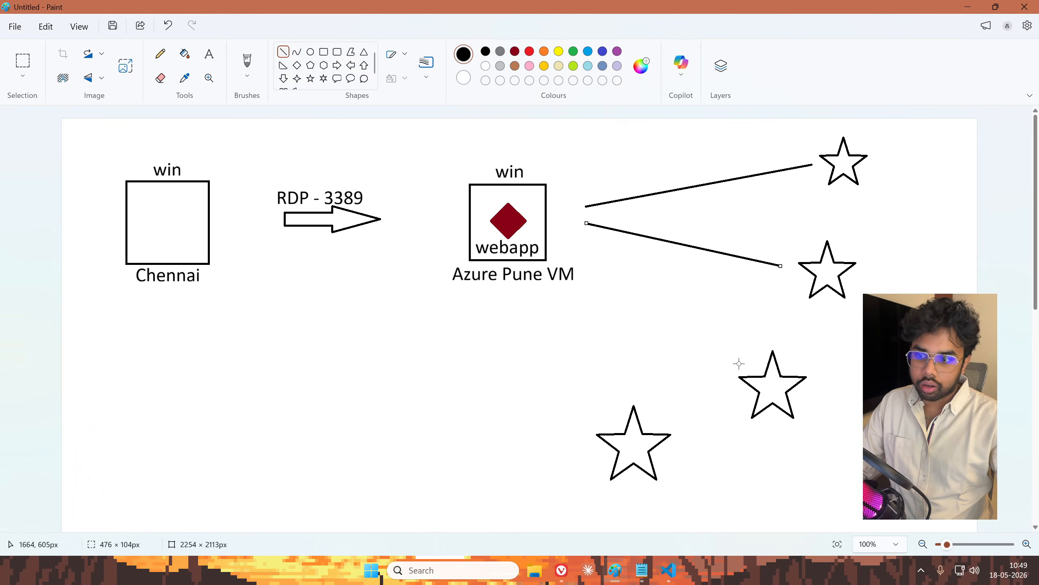
mouse_move(740, 360)
mouse_down()
mouse_move(582, 257)
mouse_move(588, 251)
mouse_up()
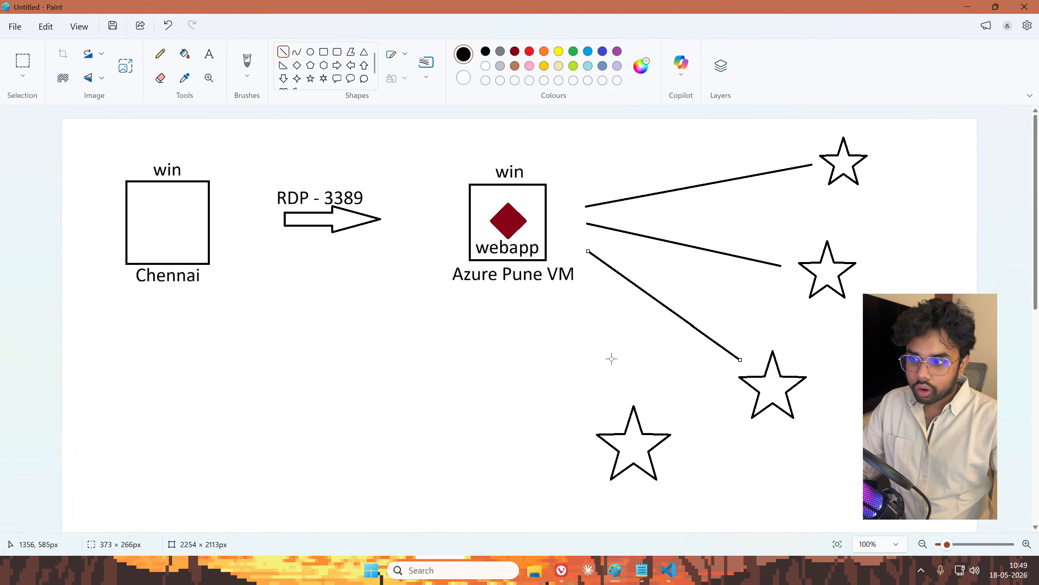
drag(615, 410, 589, 277)
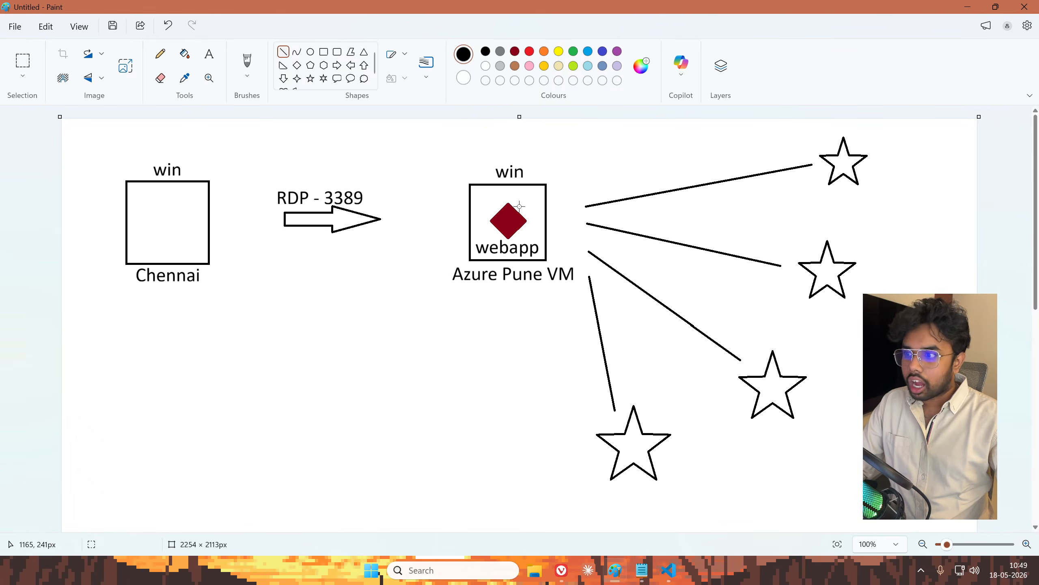
Add a two-line text label reading http 89 and https 443 beside the Azure Pune VM square, placed above the connecting lines
click(209, 54)
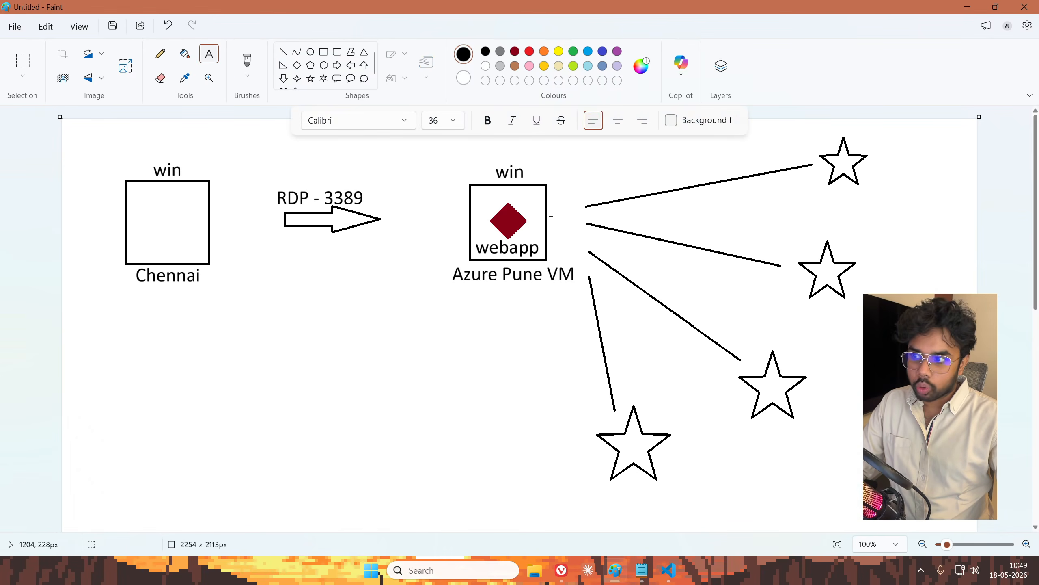
click(549, 171)
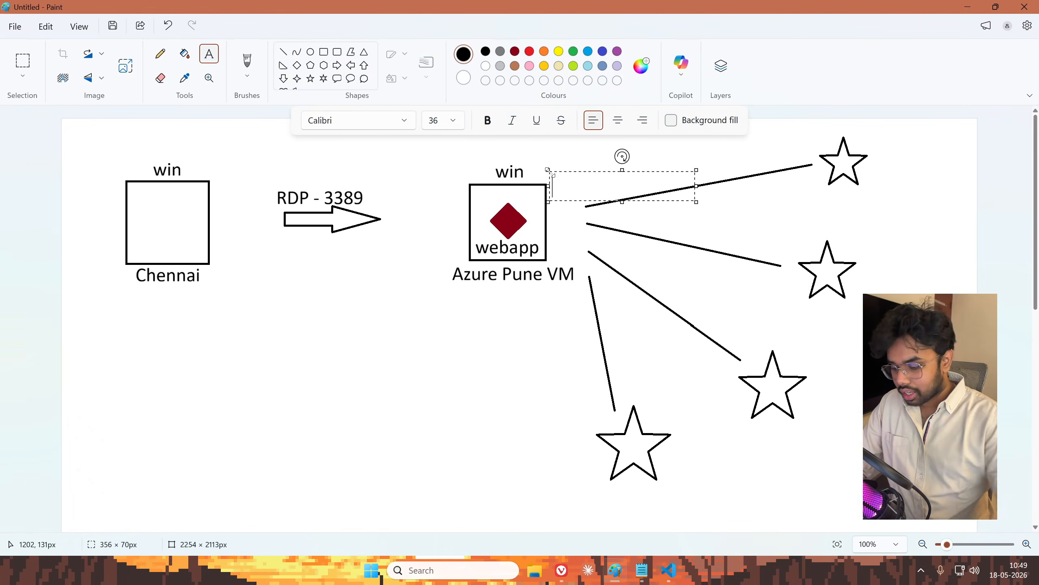
text(http 80)
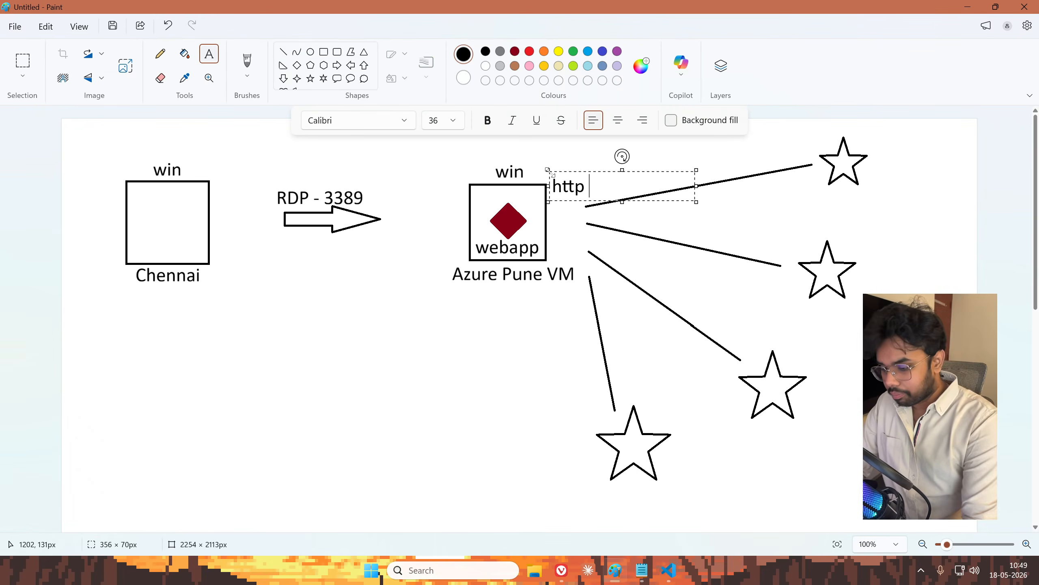
key(Return)
text(ht)
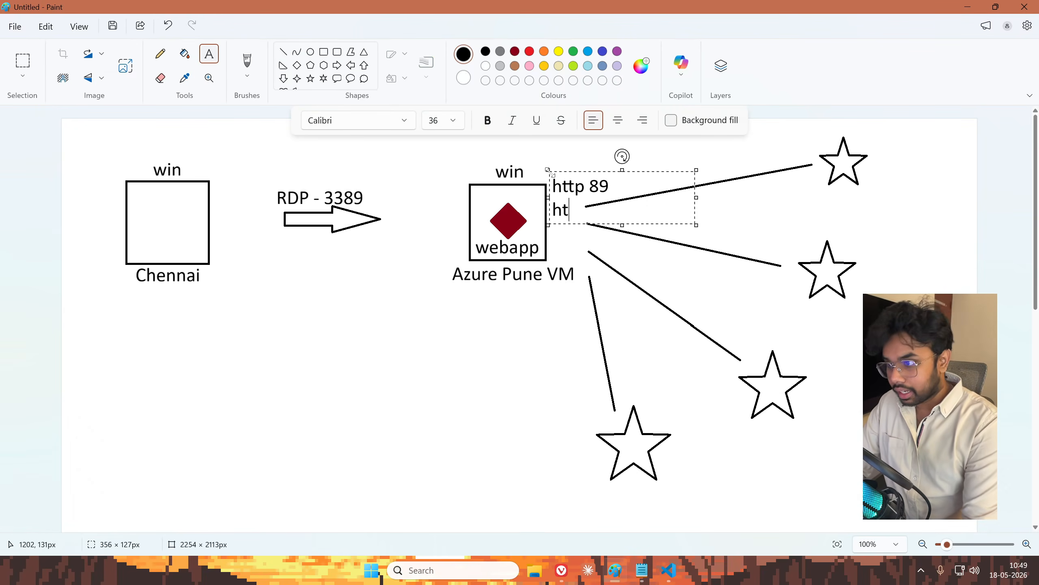
text(tps 443)
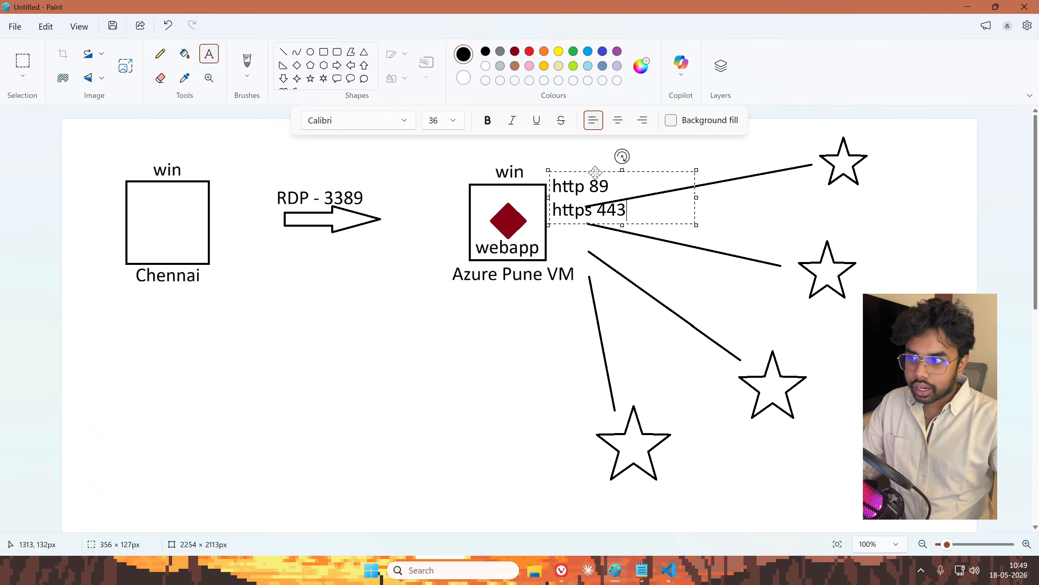
drag(592, 172, 552, 162)
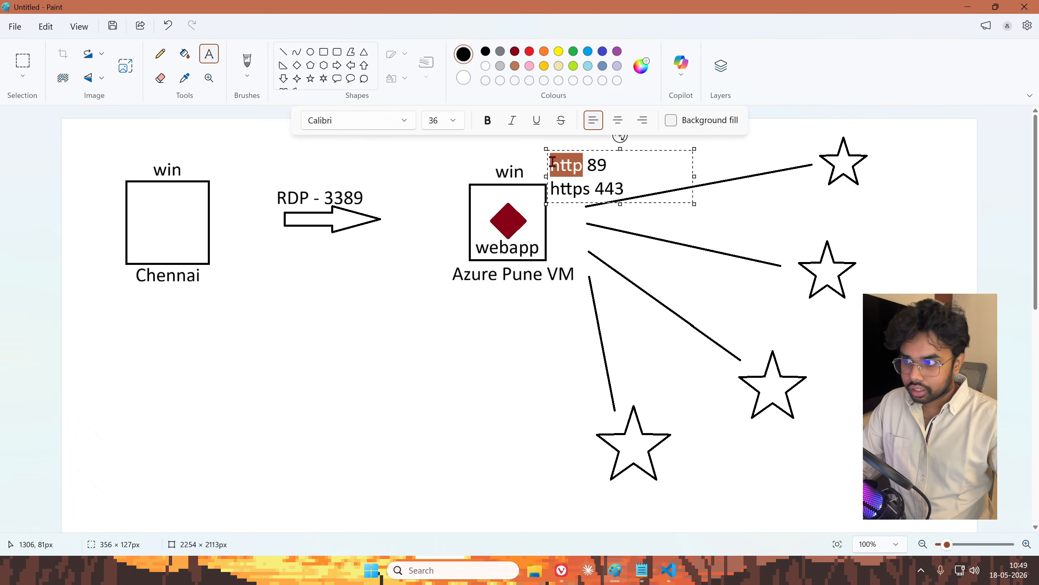
Rewrite the protocol names in the port label as HTTP and HTTPS, and set the HTTP port to 80
text(HTTP)
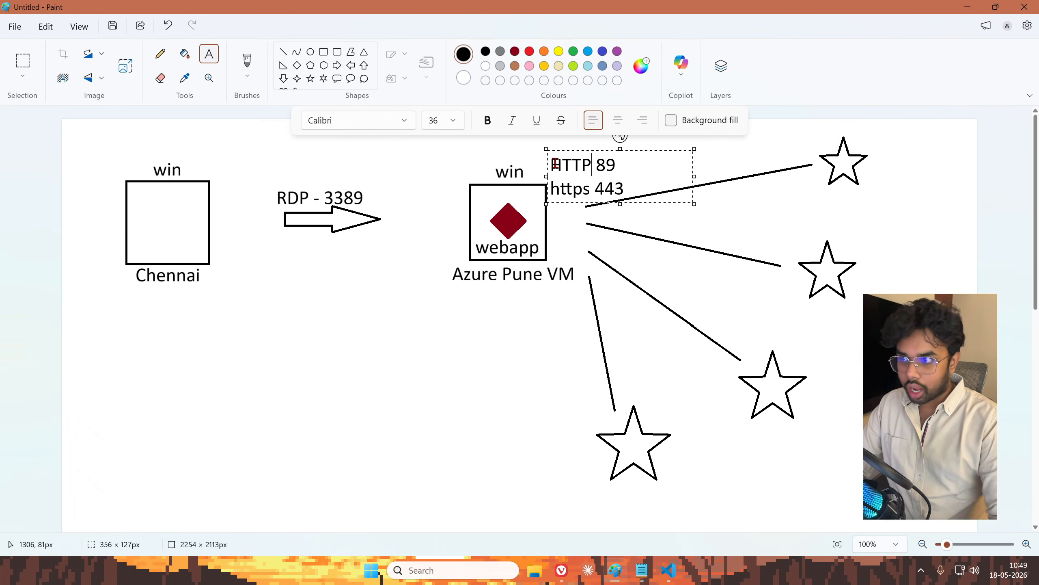
key(Down)
key(BackSpace)
key(BackSpace)
key(BackSpace)
key(BackSpace)
key(BackSpace)
text(HT)
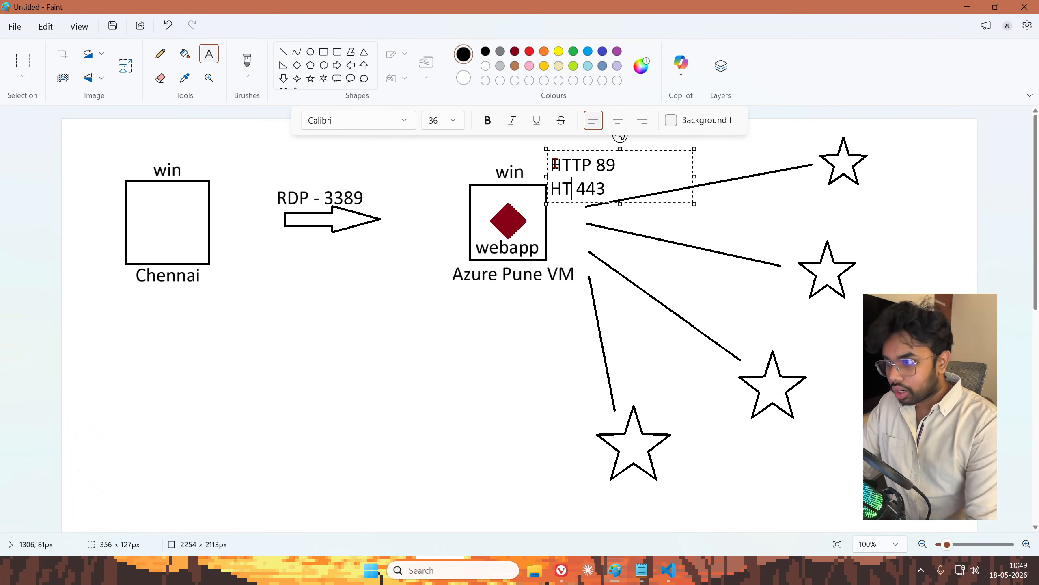
text(TPS)
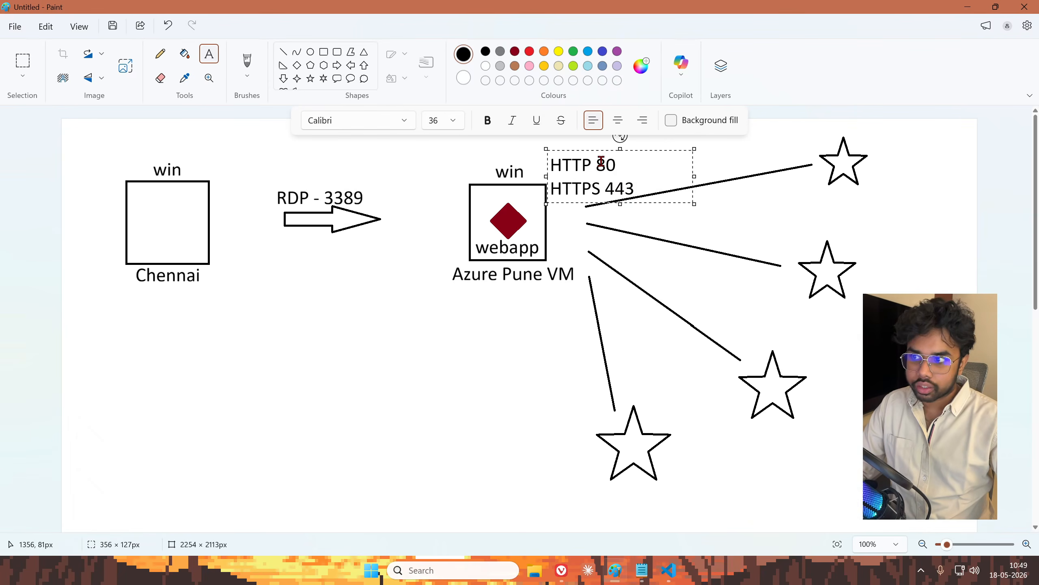
Nudge the HTTP 80 / HTTPS 443 label slightly upward beside the Azure Pune VM square and finish the text
drag(584, 152, 583, 150)
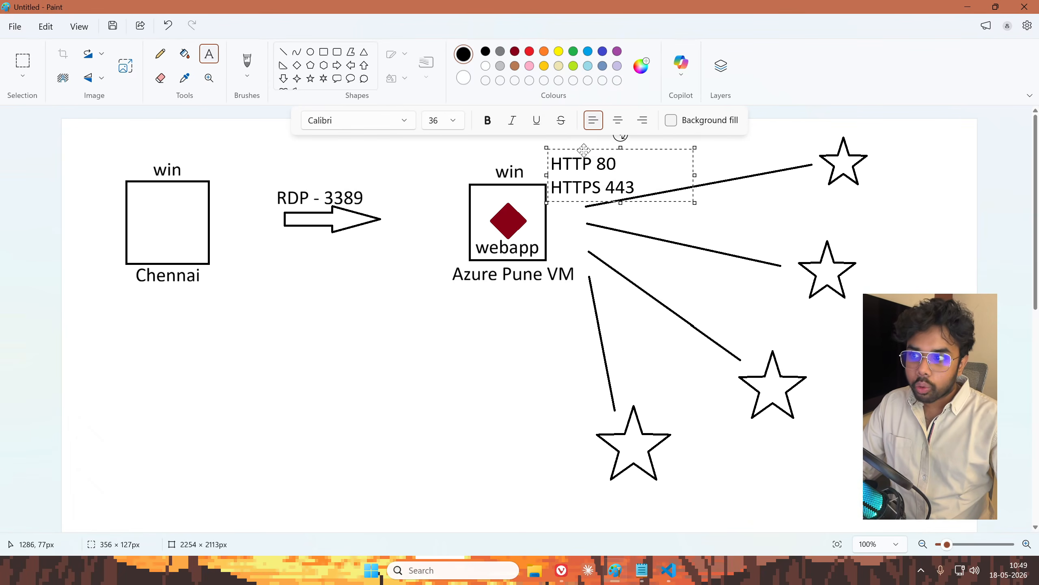
click(609, 265)
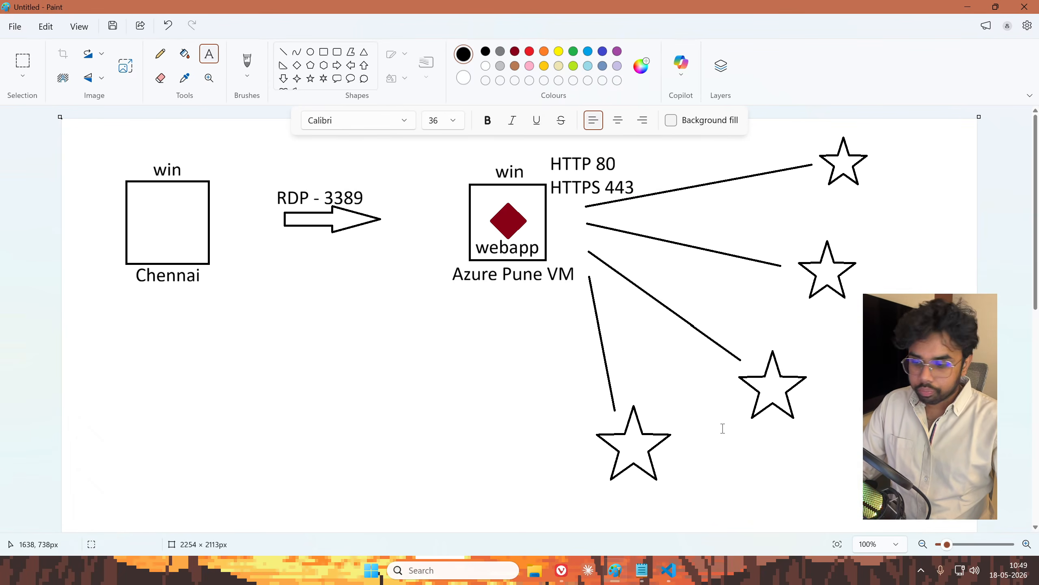
Switch to the Azure portal in the browser and highlight the https protocol in the page's full URL
key(alt+Tab)
click(238, 34)
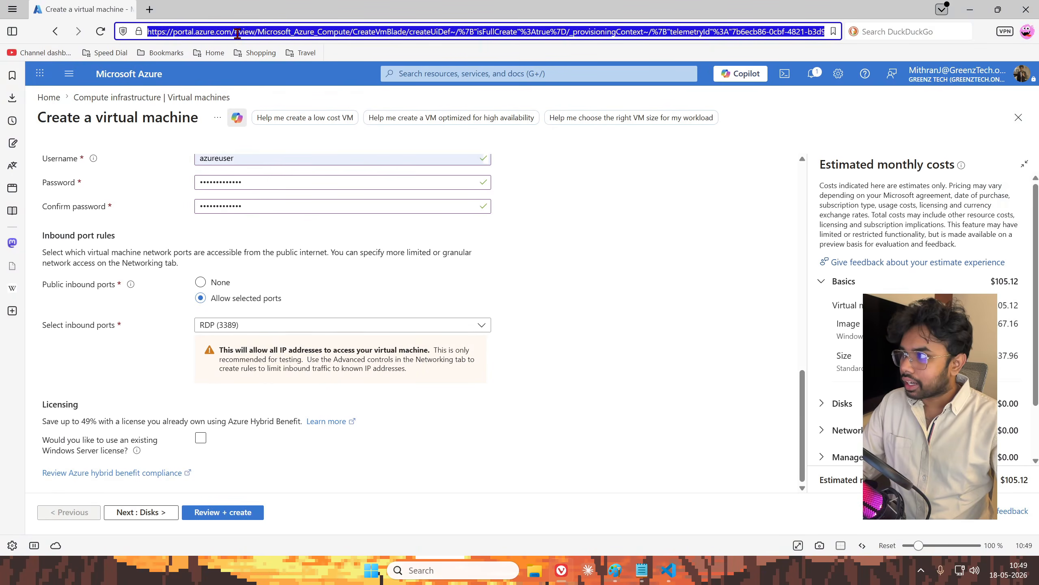
click(168, 33)
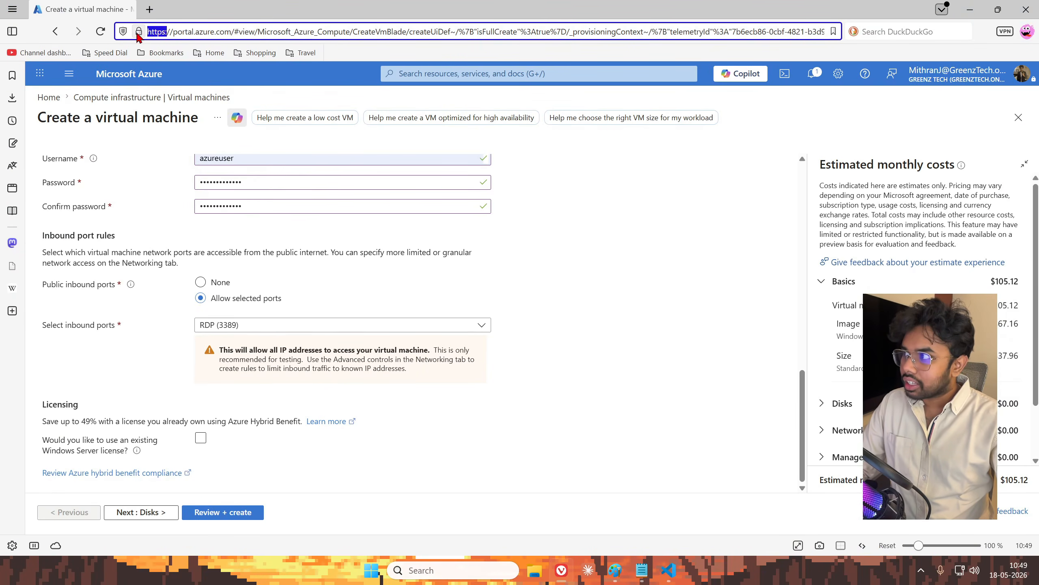
click(547, 224)
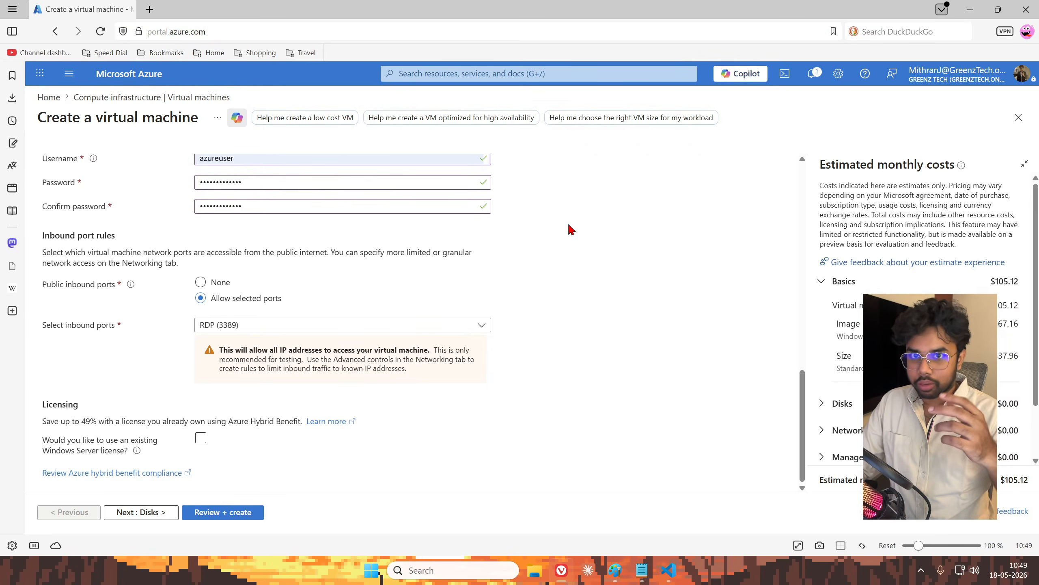
Inspect the general information and details of portal.azure.com's security certificate from the site's connection information, and close the viewer
click(139, 32)
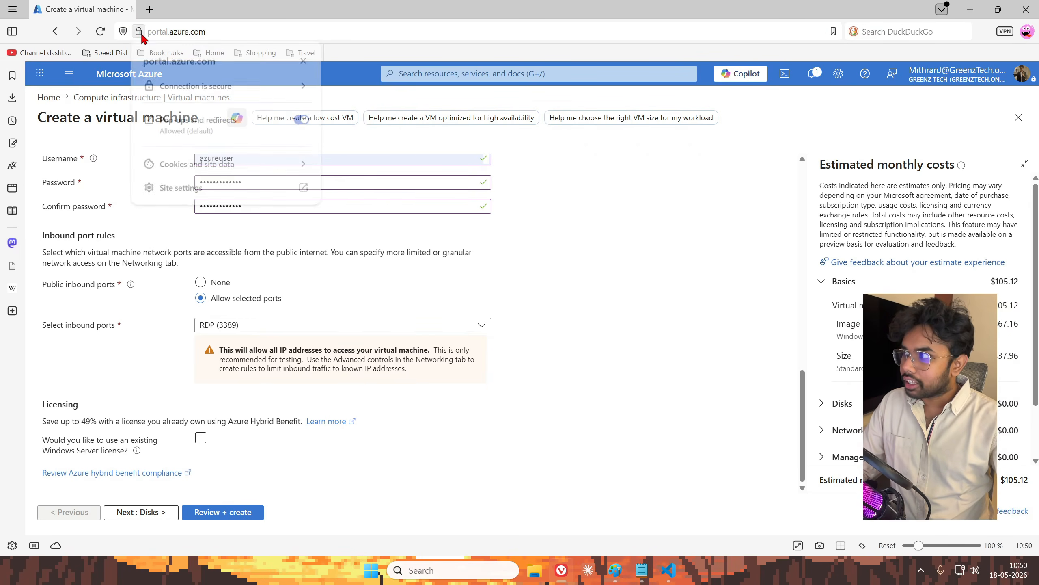
click(225, 85)
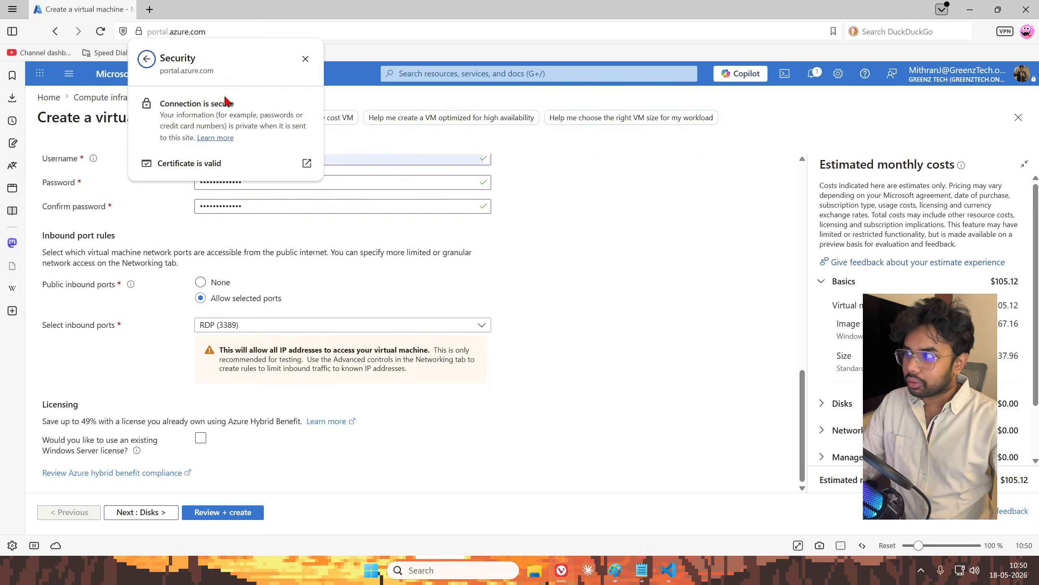
click(203, 169)
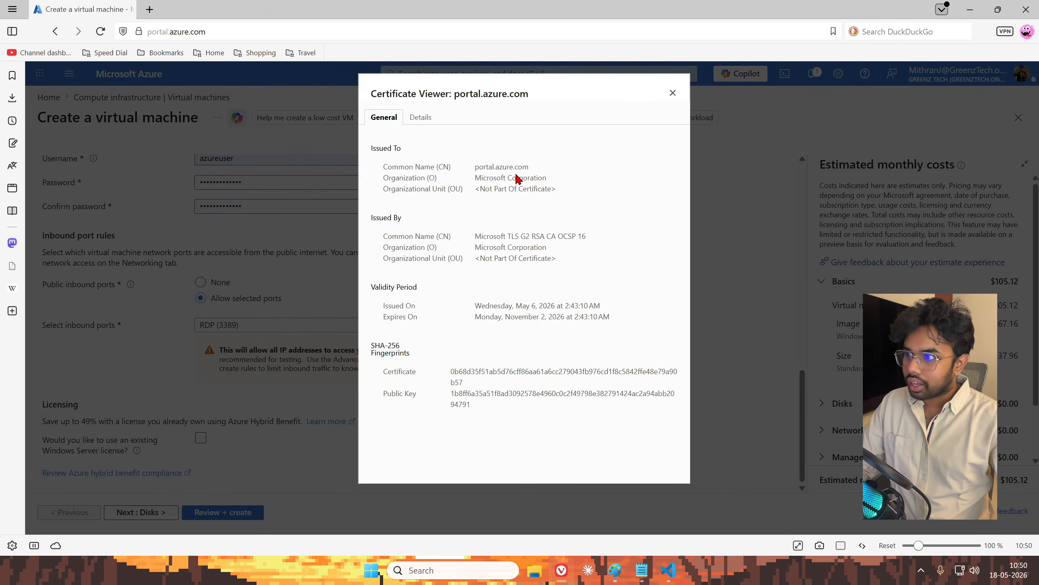
click(413, 119)
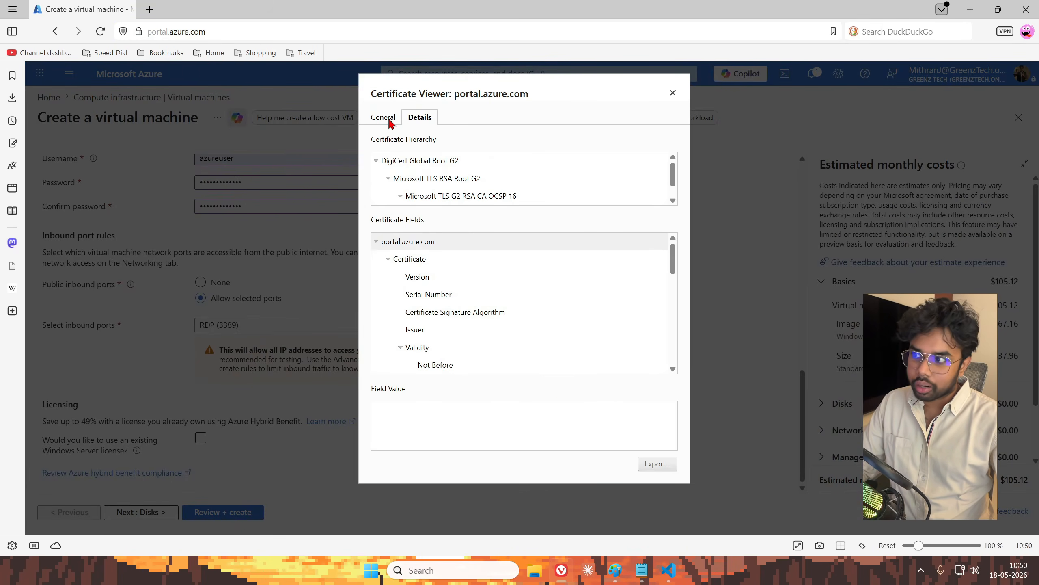
click(381, 119)
click(673, 93)
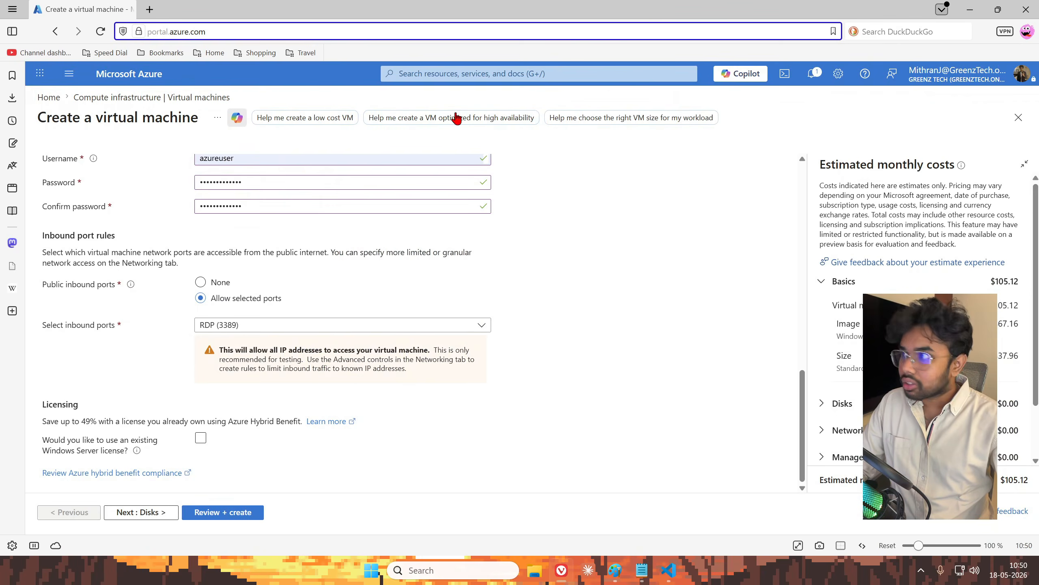
Show the portal page's full web address again and check its protocol prefix
click(344, 33)
click(173, 32)
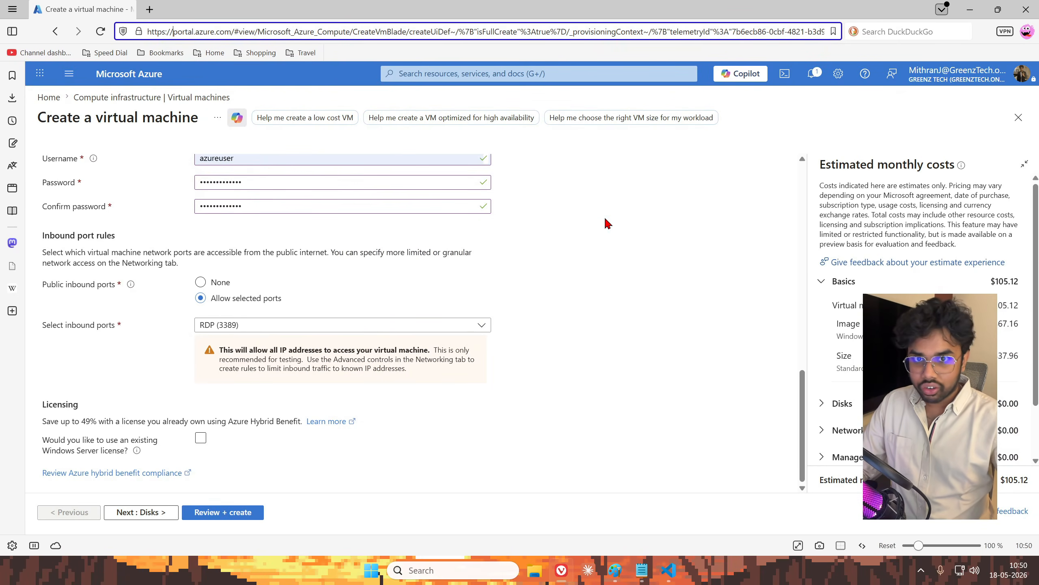
click(645, 249)
Look through the Notepad notes and index.html in VS Code, and review the port labels in the Paint diagram
click(641, 570)
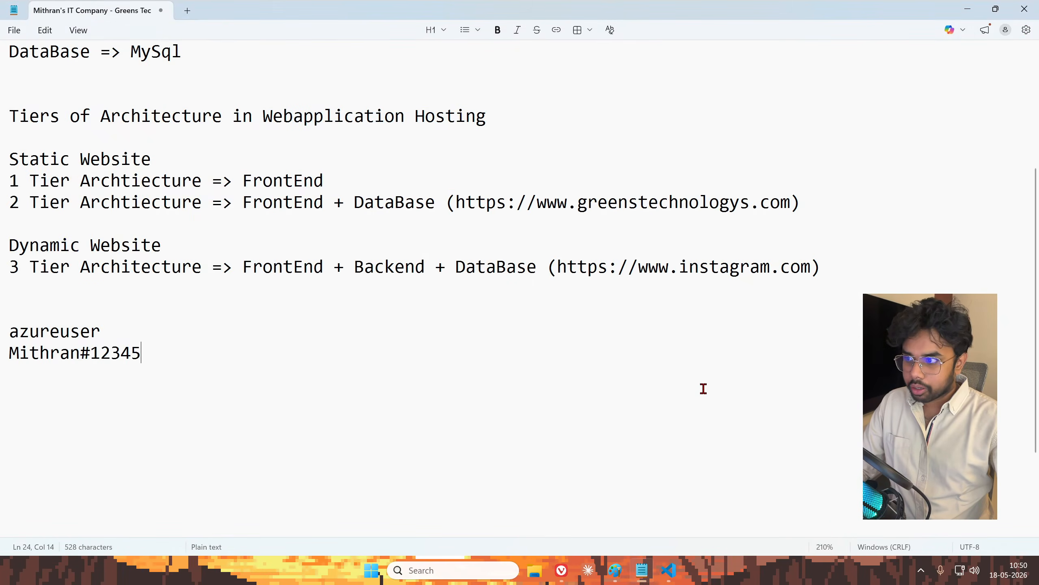
click(664, 573)
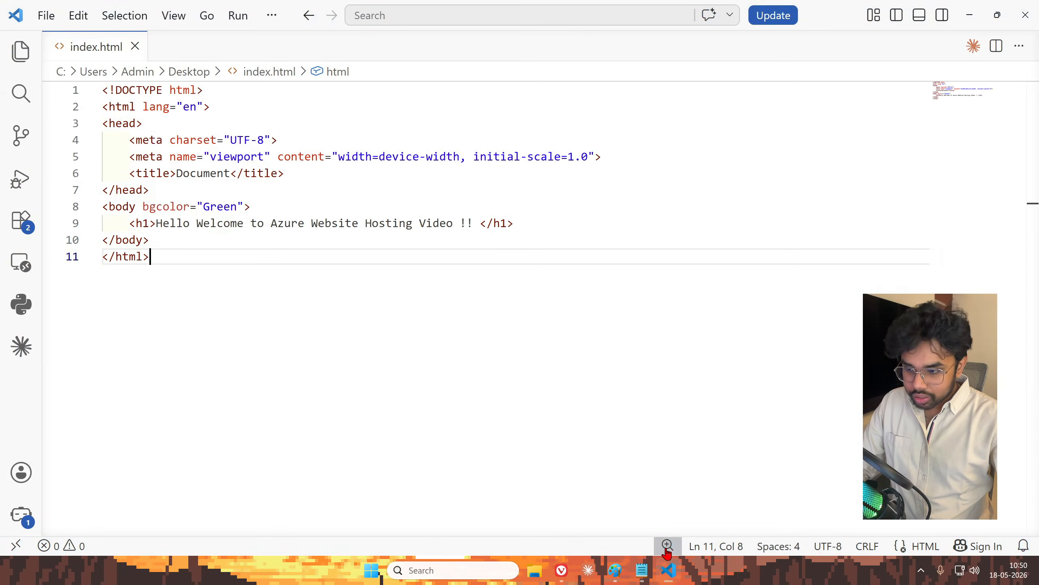
click(634, 572)
click(615, 570)
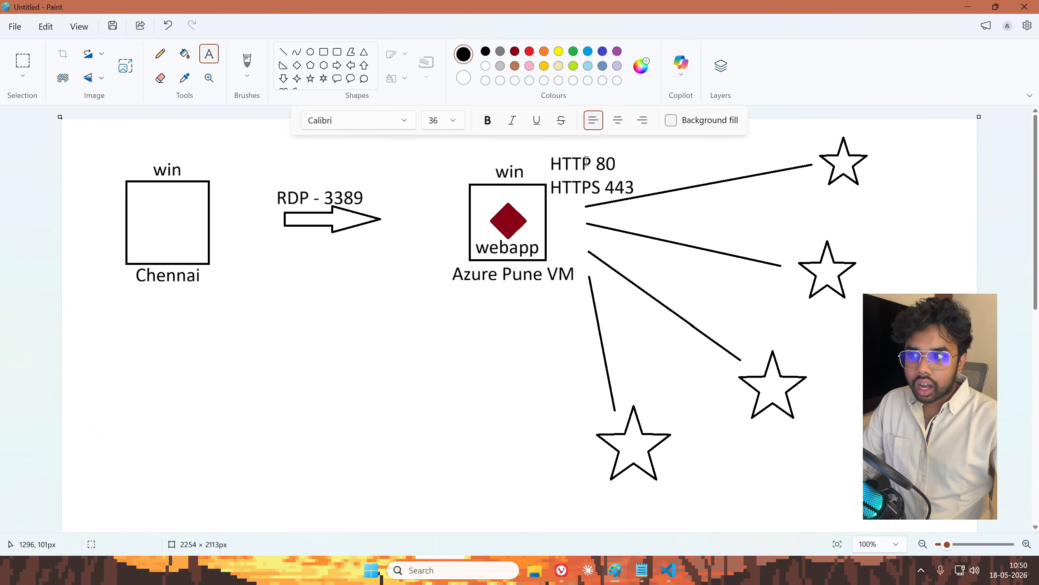
Switch back to the Azure VM creation form in the browser and add HTTP (80) to the allowed inbound ports
click(561, 570)
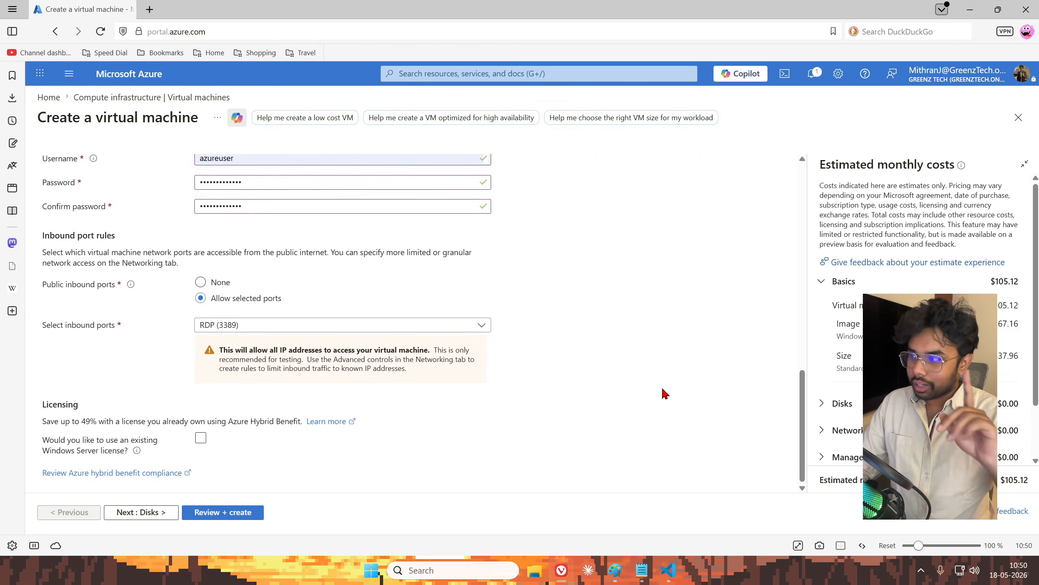
click(410, 324)
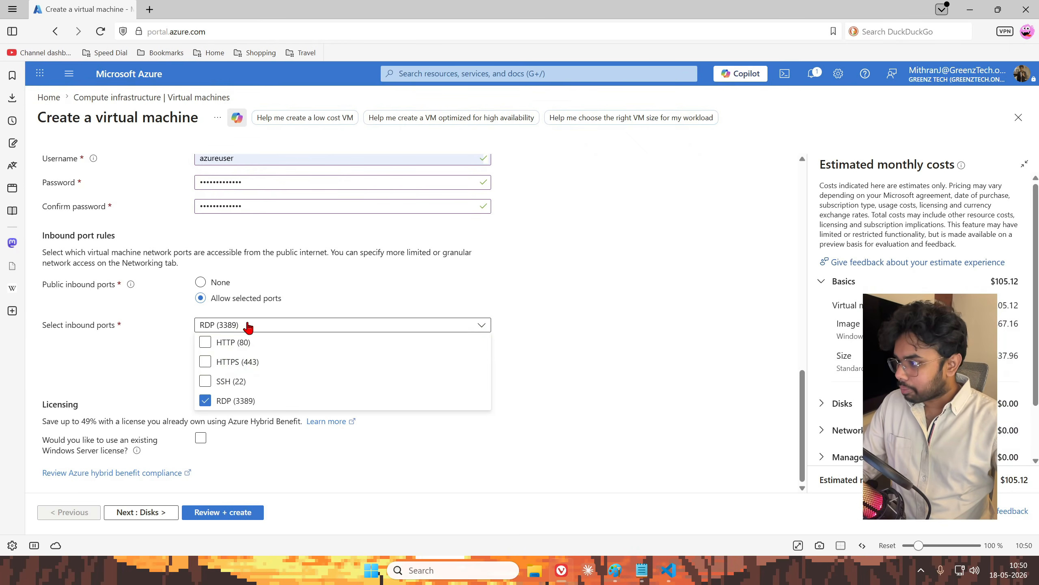
click(241, 346)
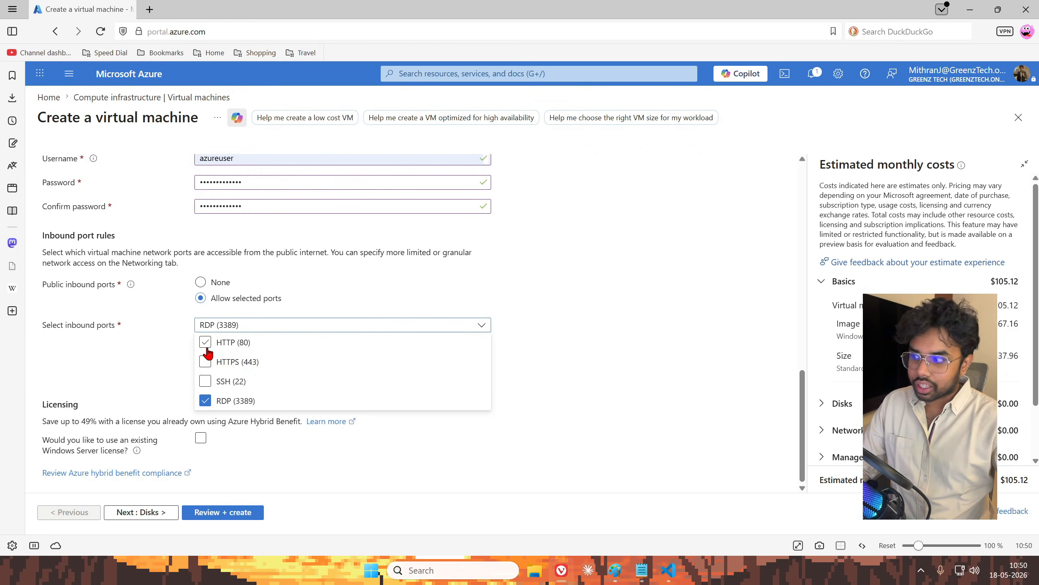
click(588, 342)
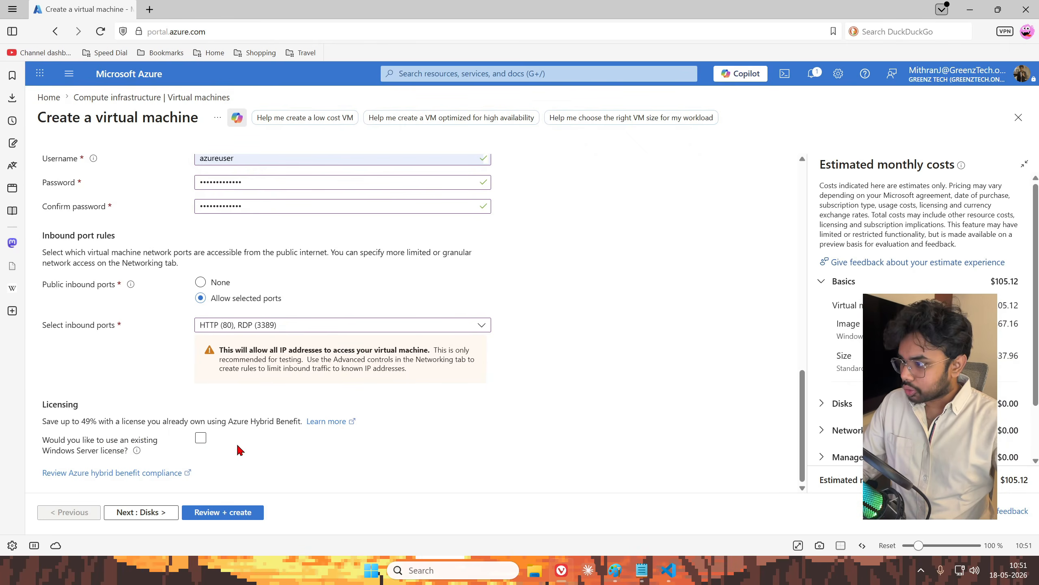
Review the VM's encryption, OS disk and data disk settings, keep the defaults, and proceed to the Networking settings
click(162, 511)
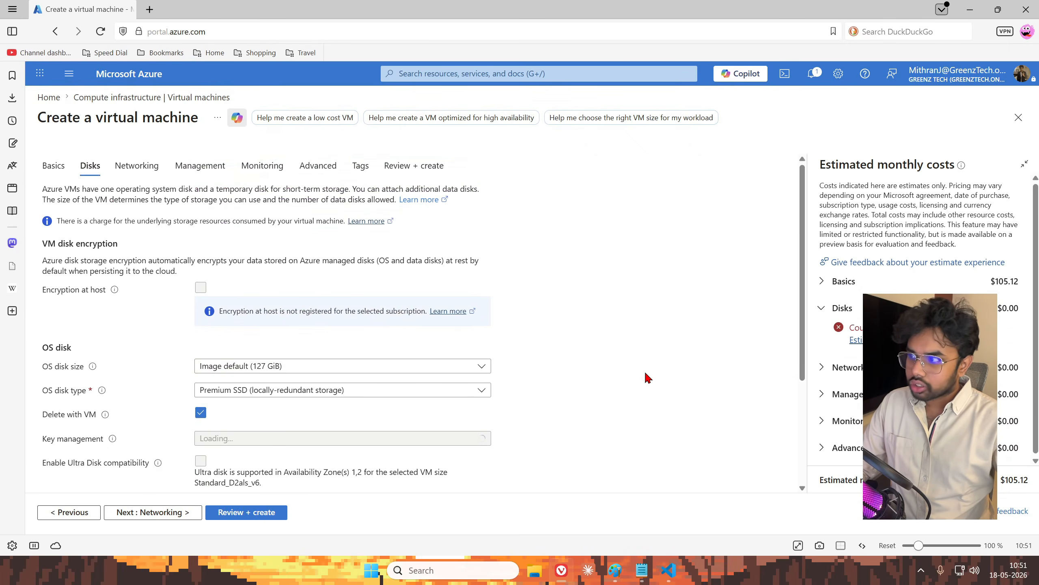
scroll(614, 381, down, 3)
scroll(393, 287, up, 3)
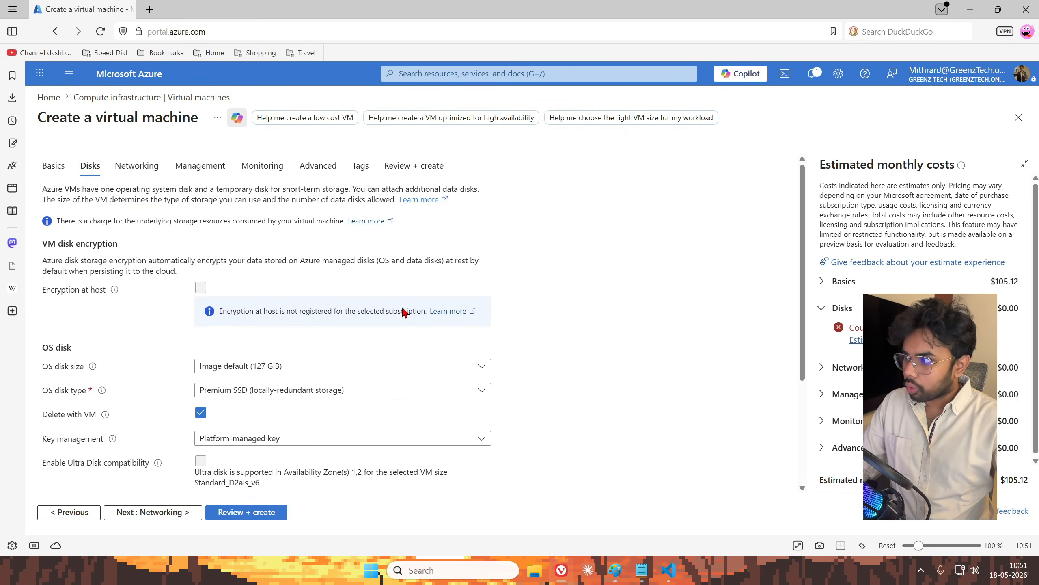
scroll(218, 295, down, 1)
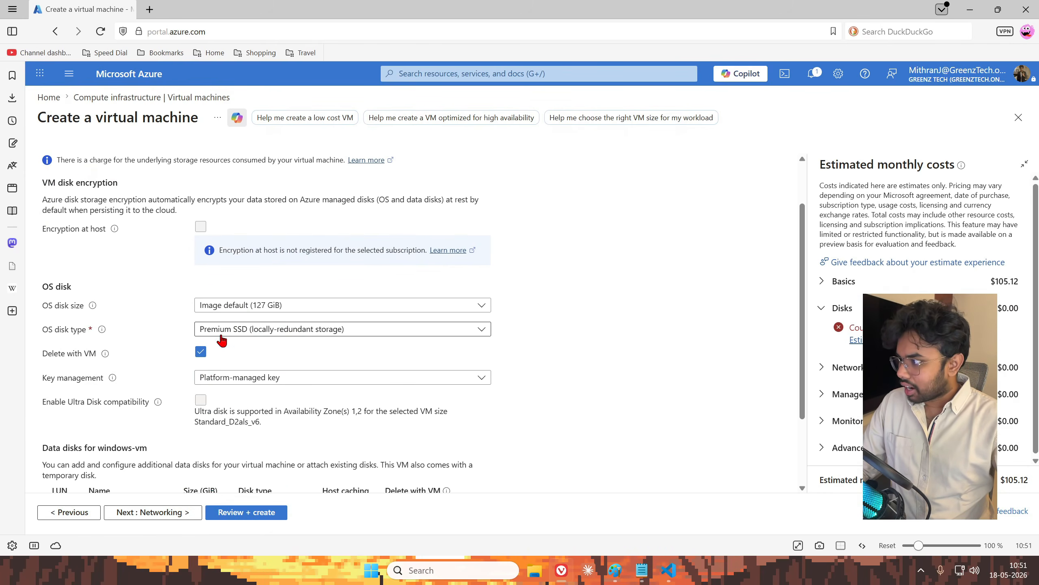
scroll(309, 336, down, 1)
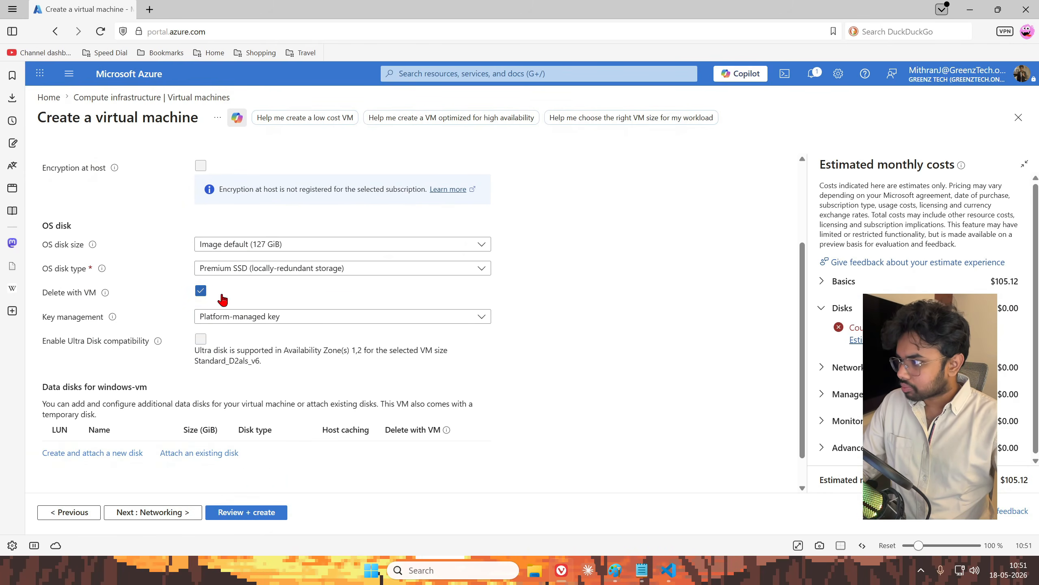
scroll(283, 324, down, 1)
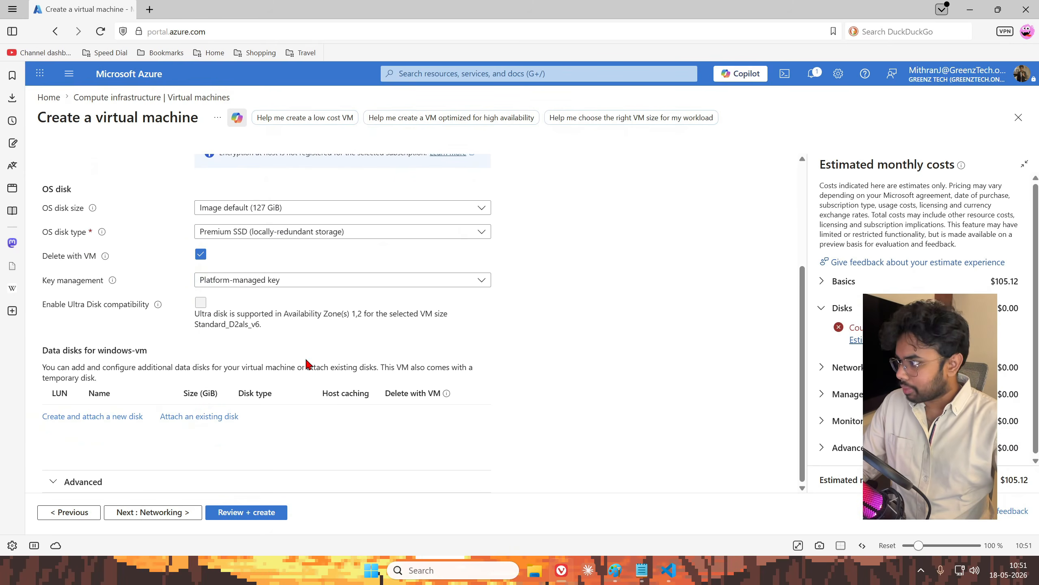
scroll(343, 392, up, 4)
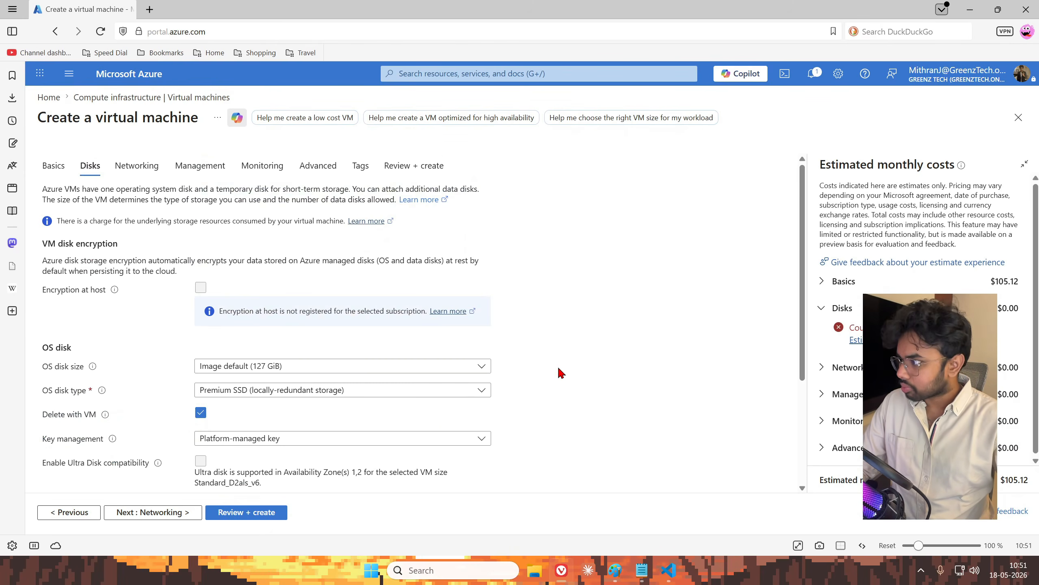
scroll(561, 372, down, 4)
click(162, 513)
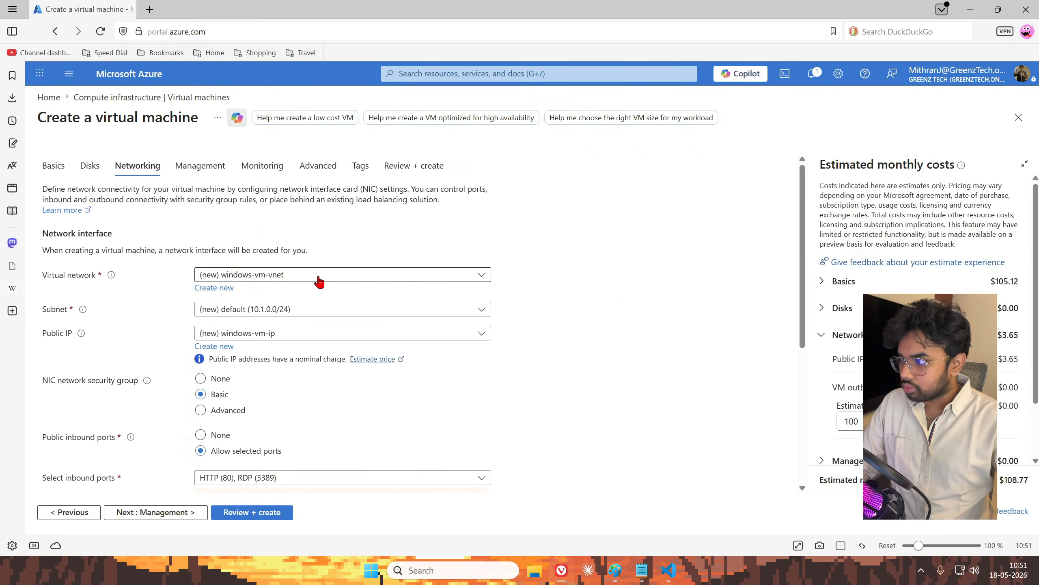
Review the network interface settings and enable deleting the public IP and NIC when the VM is deleted
click(255, 278)
click(596, 303)
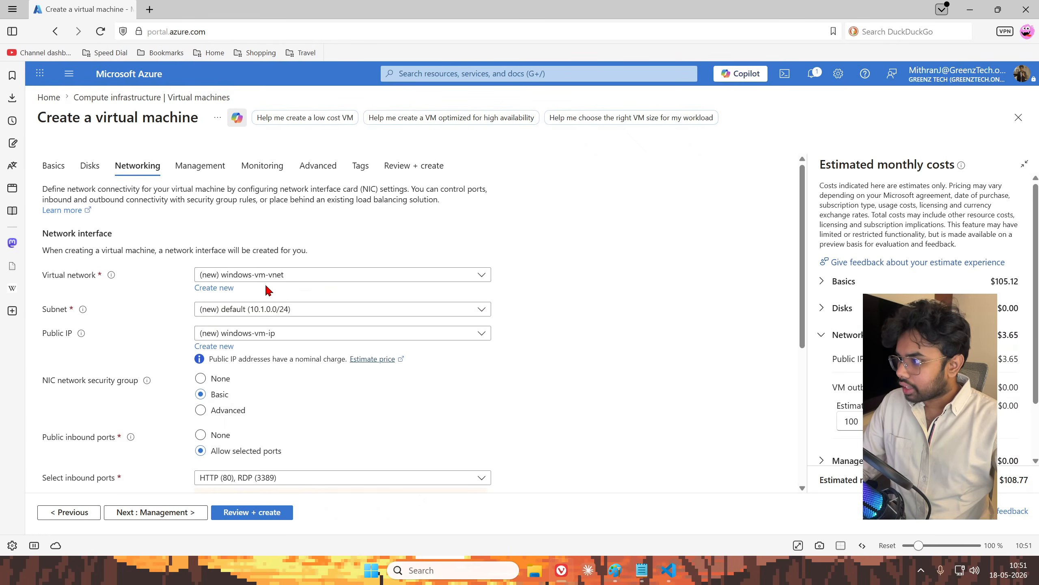
scroll(360, 325, down, 3)
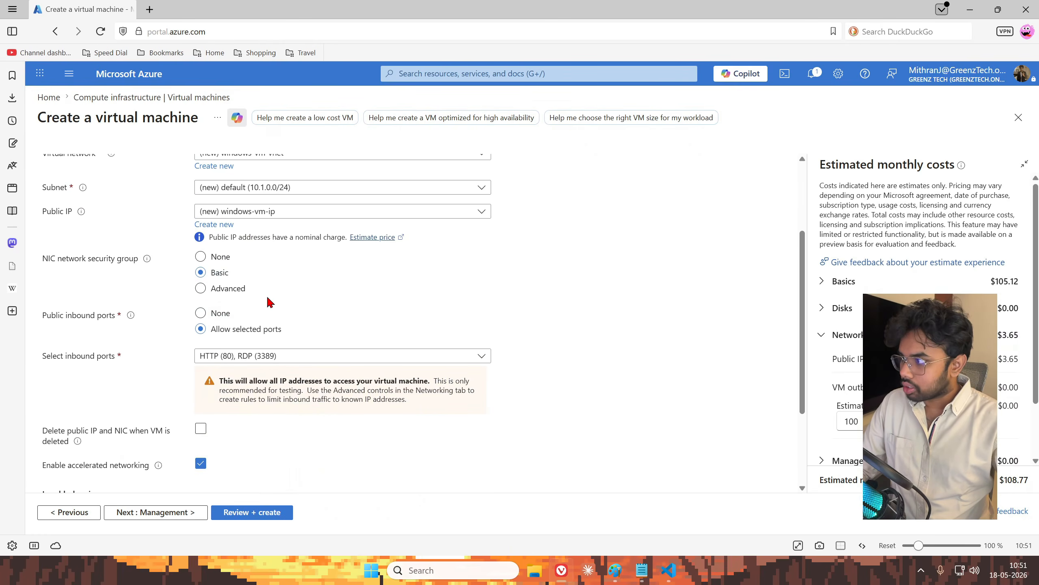
scroll(381, 299, up, 3)
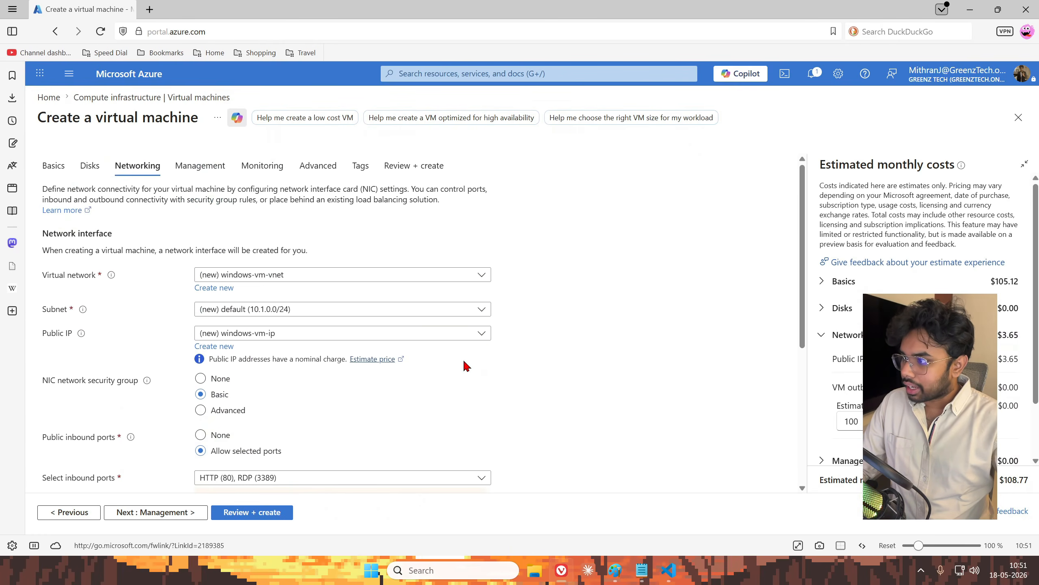
scroll(467, 366, down, 2)
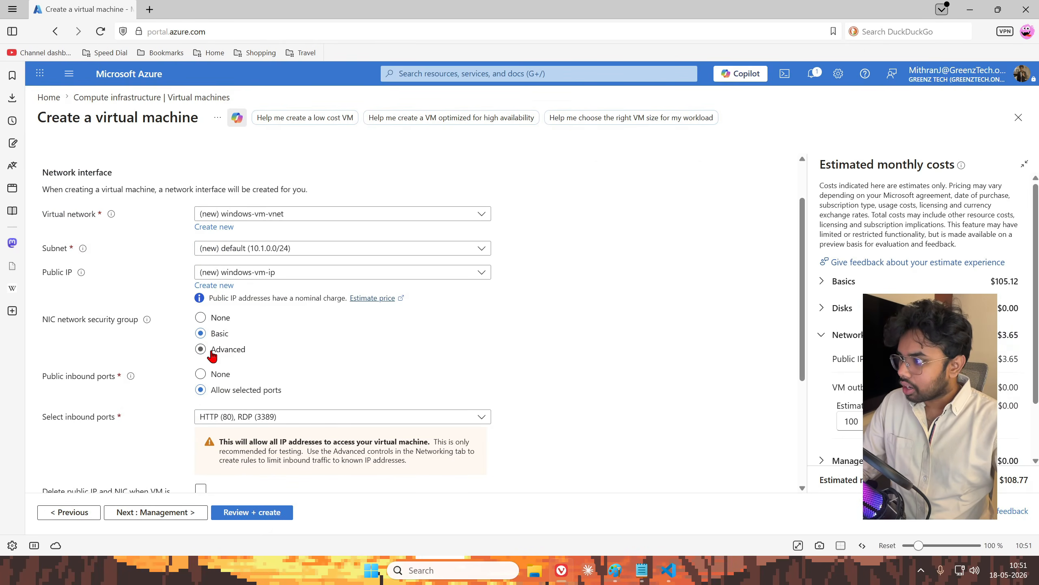
scroll(253, 346, down, 2)
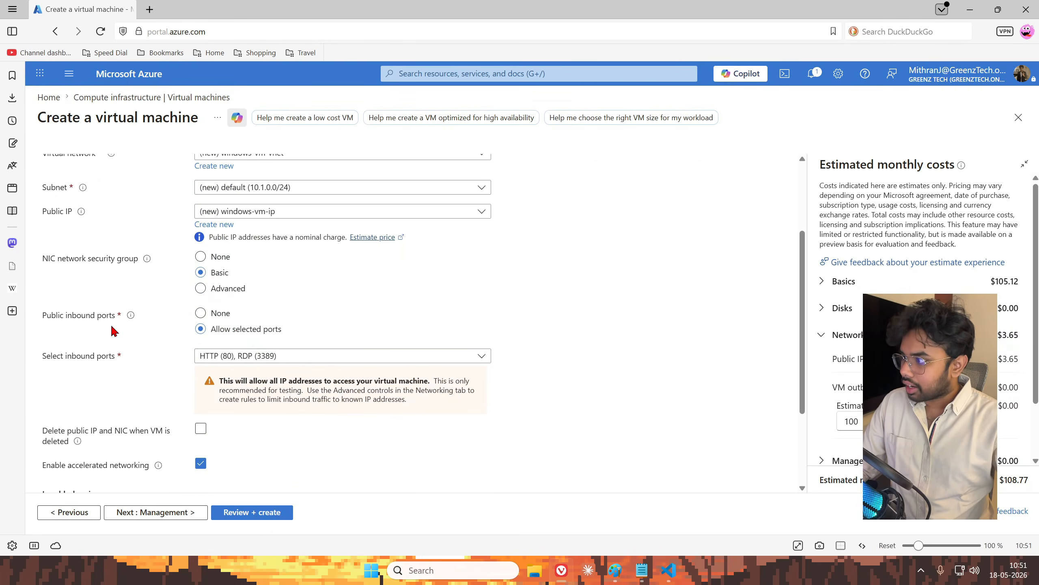
scroll(558, 400, down, 4)
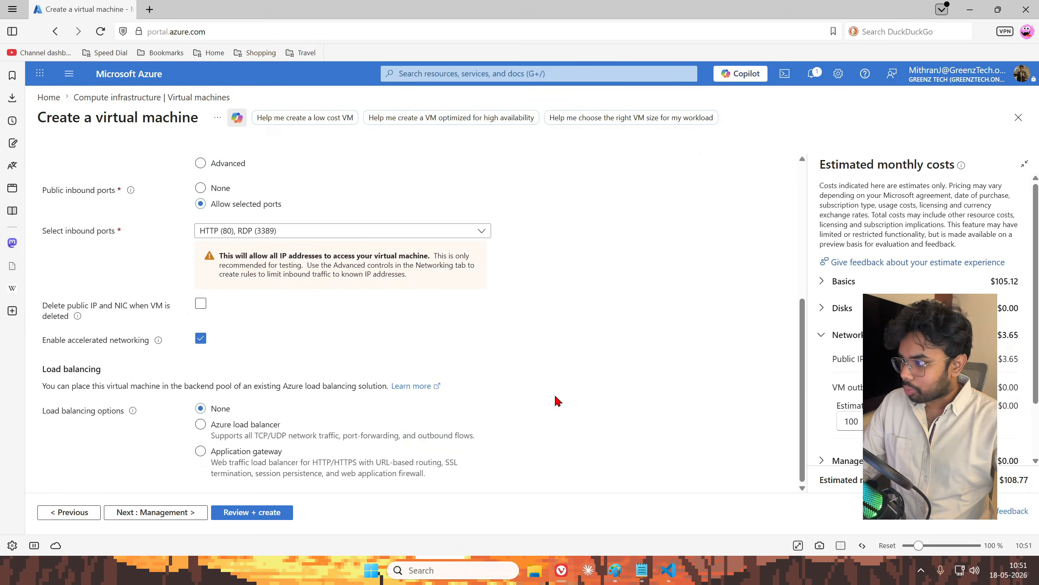
click(200, 304)
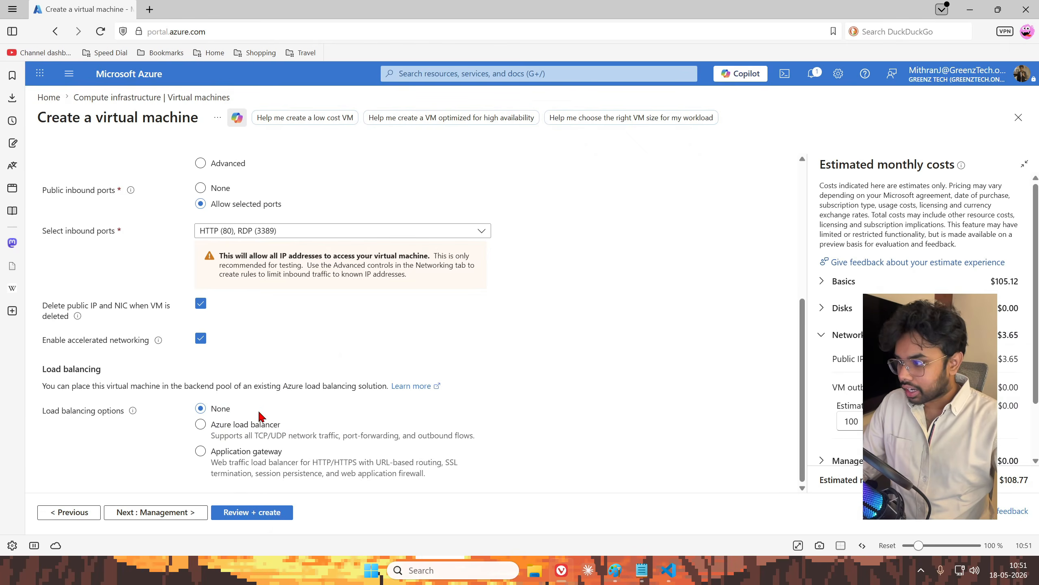
Proceed through the Management settings with their defaults to reach the Monitoring settings
click(194, 517)
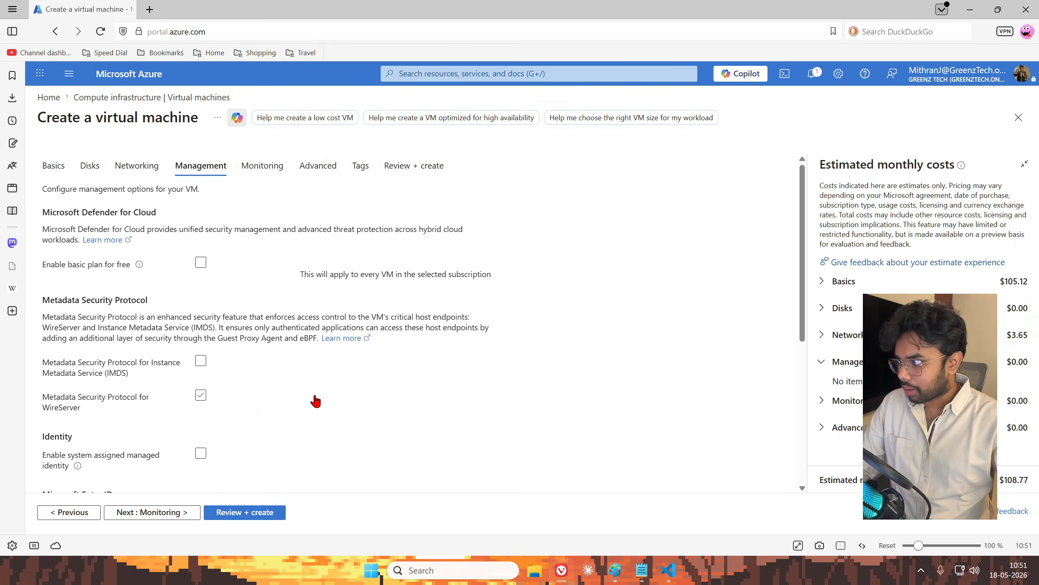
scroll(359, 365, down, 7)
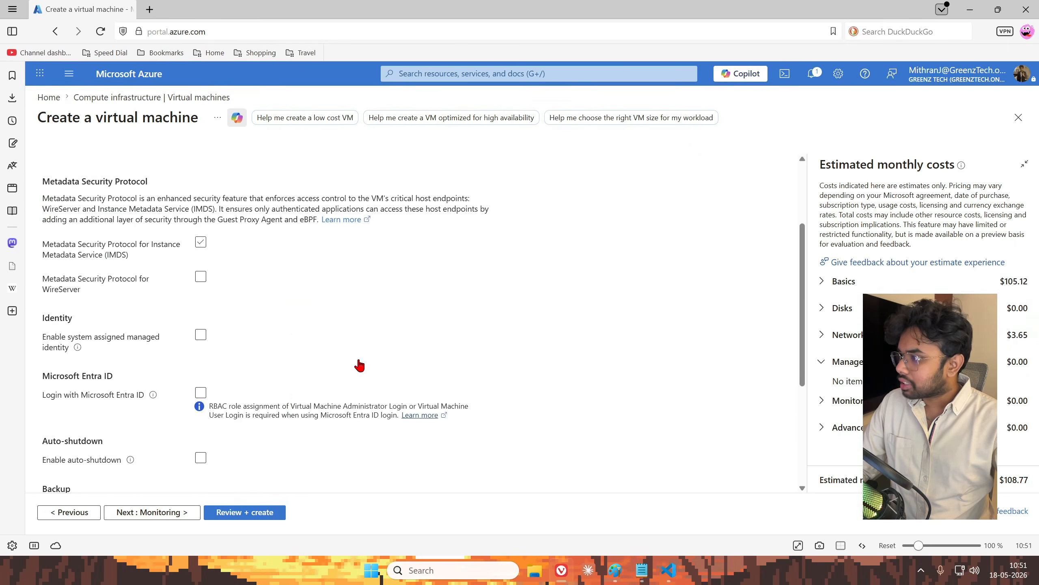
click(164, 513)
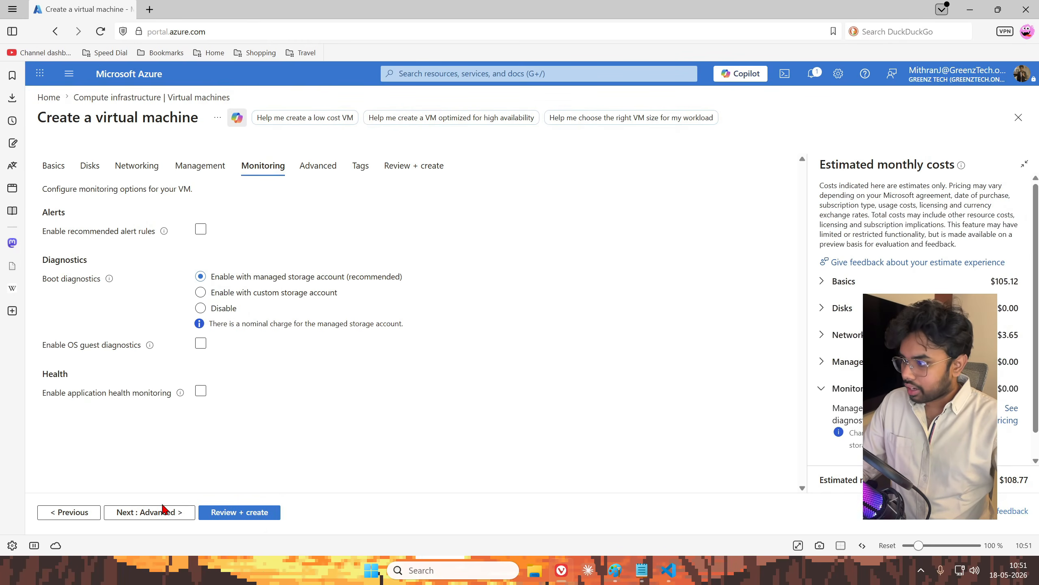
Proceed through the Monitoring, Advanced and Tags settings with their defaults to reach the final review
click(162, 510)
click(164, 514)
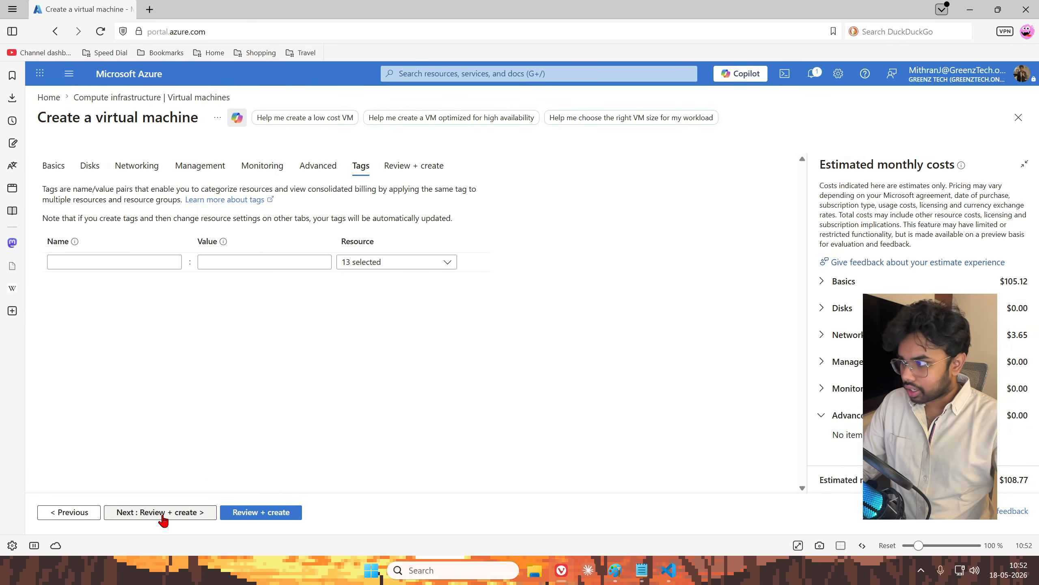
click(162, 513)
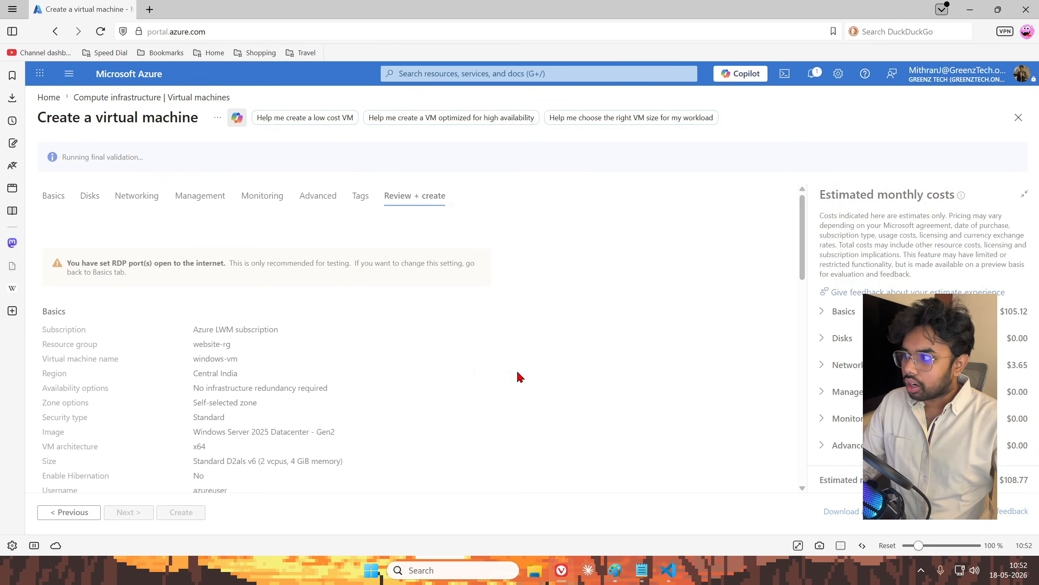
Review the windows-vm configuration summary, create the virtual machine, and dismiss the deployment notification
scroll(530, 359, down, 8)
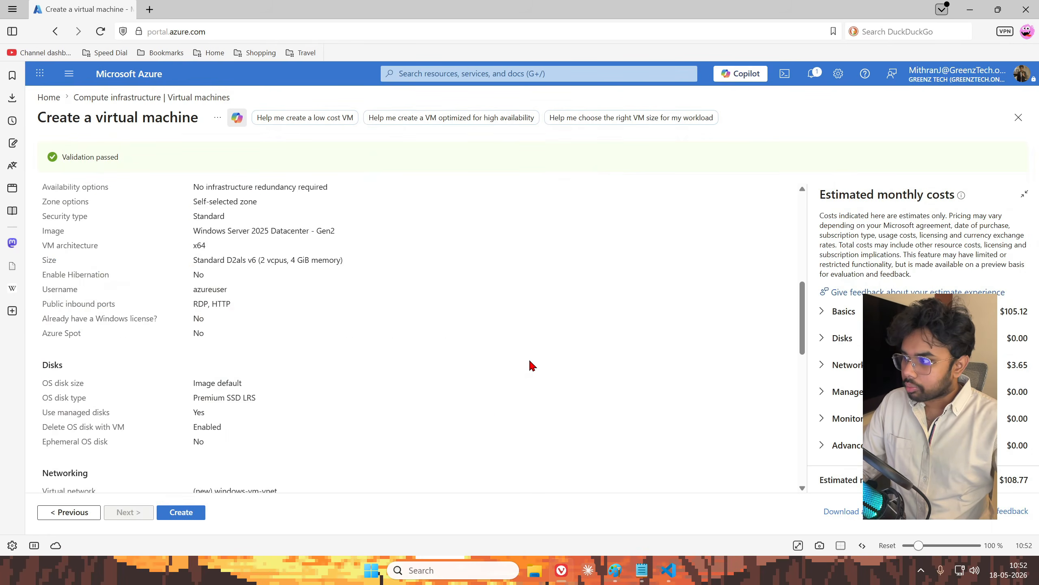
scroll(531, 361, up, 6)
scroll(548, 383, up, 2)
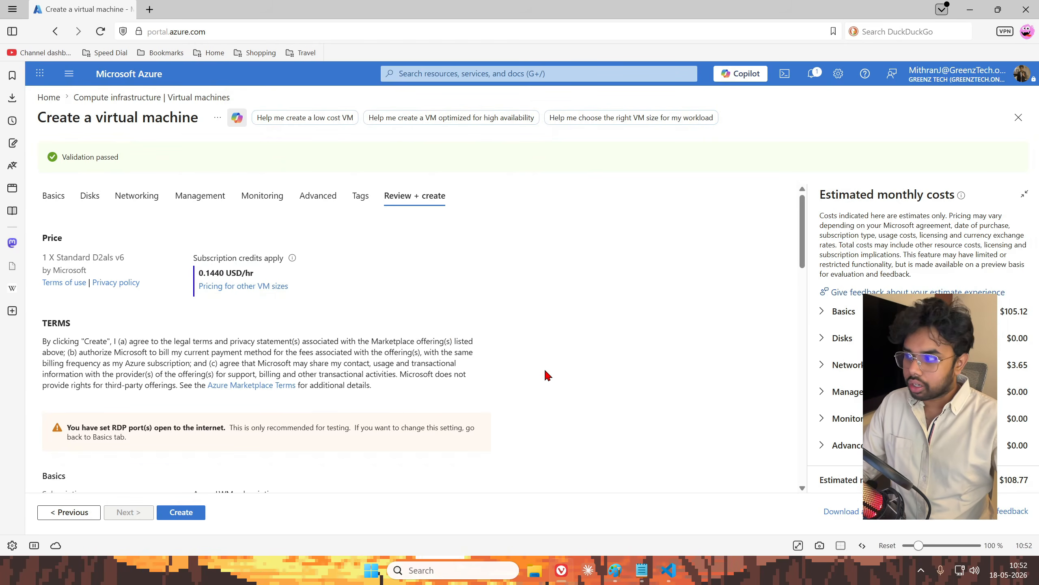
scroll(477, 372, down, 15)
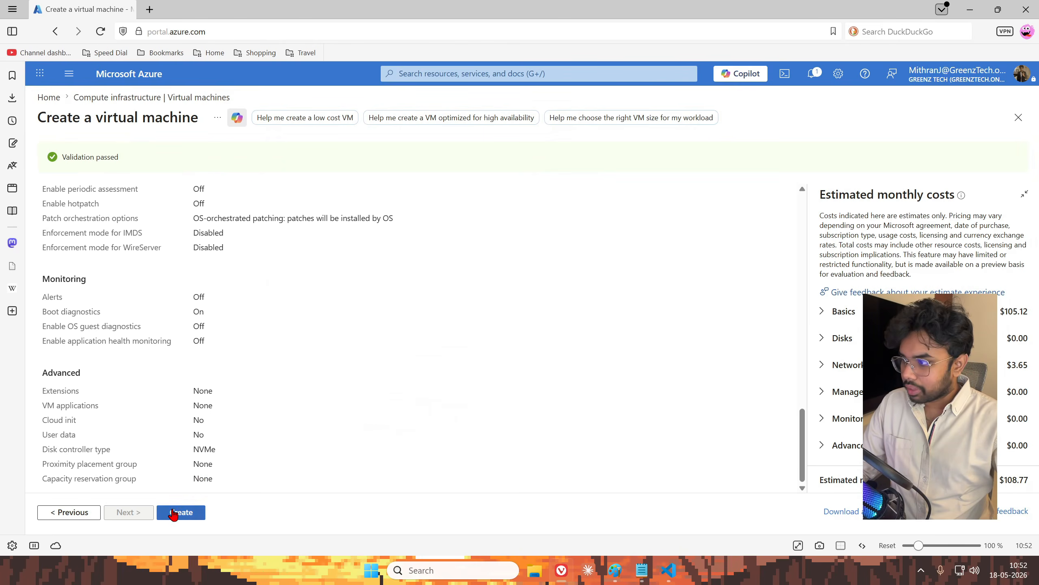
scroll(274, 413, up, 15)
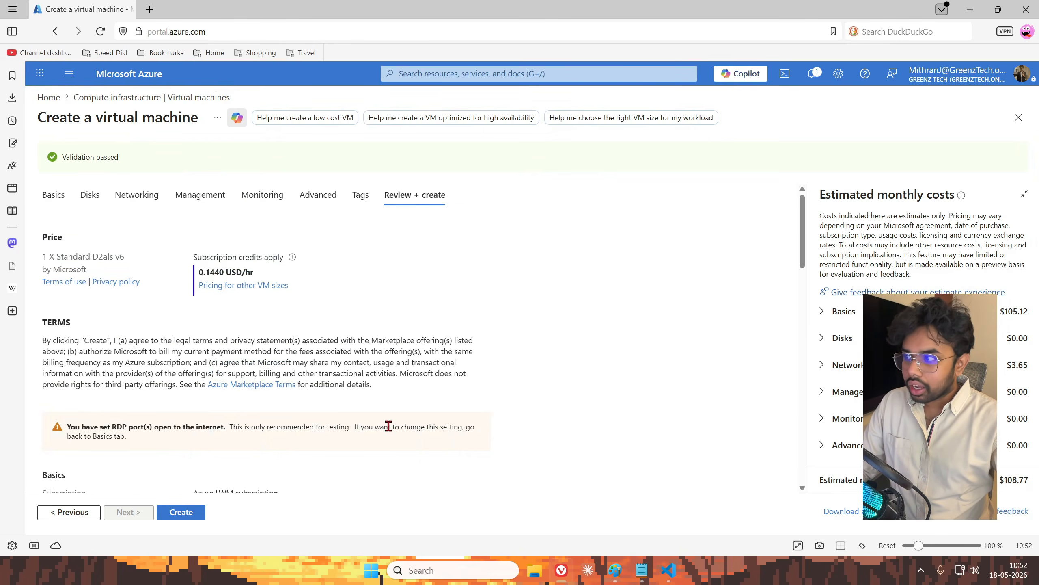
scroll(391, 450, down, 10)
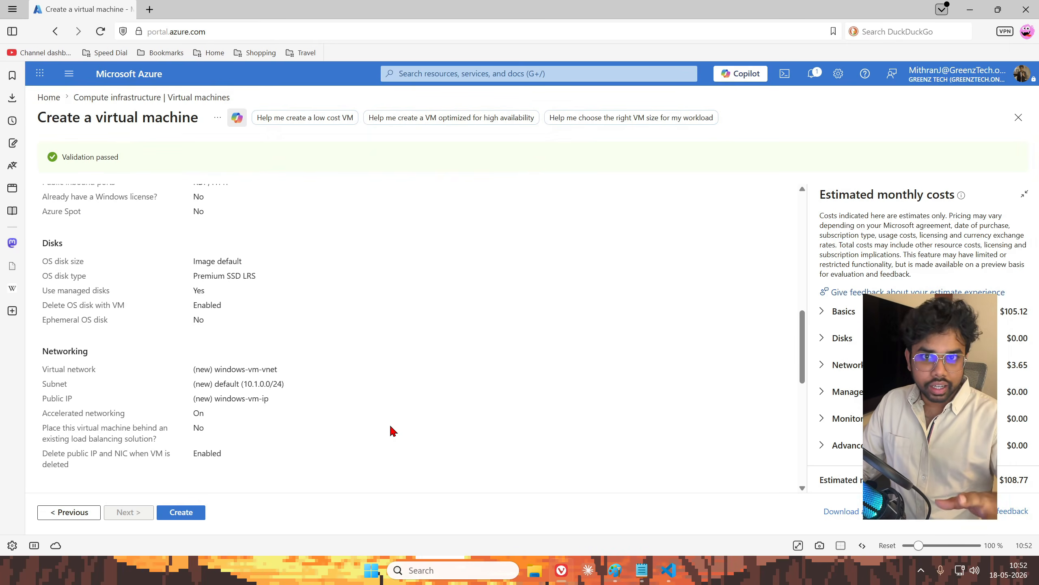
scroll(341, 412, down, 10)
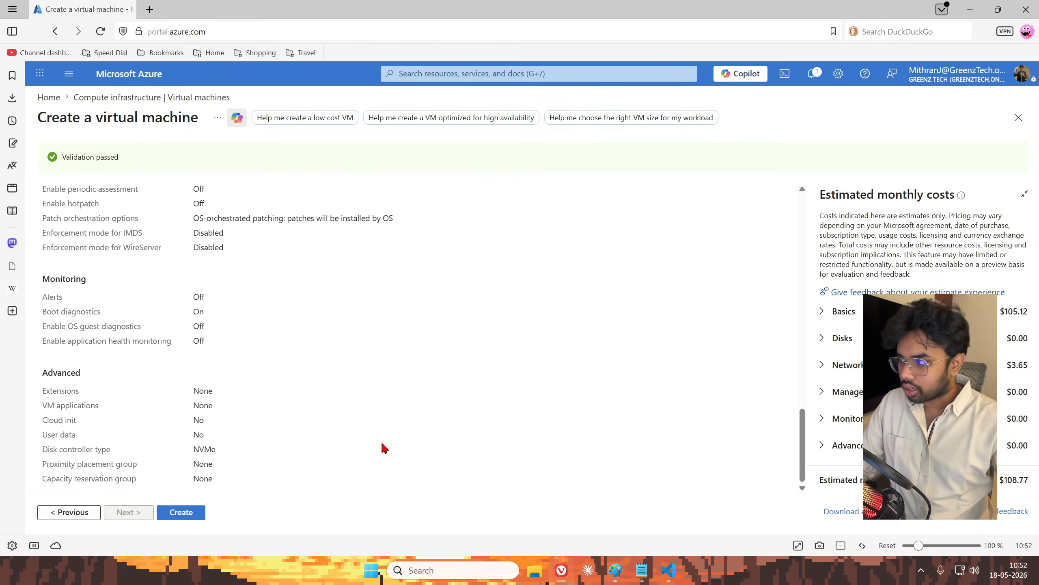
click(179, 512)
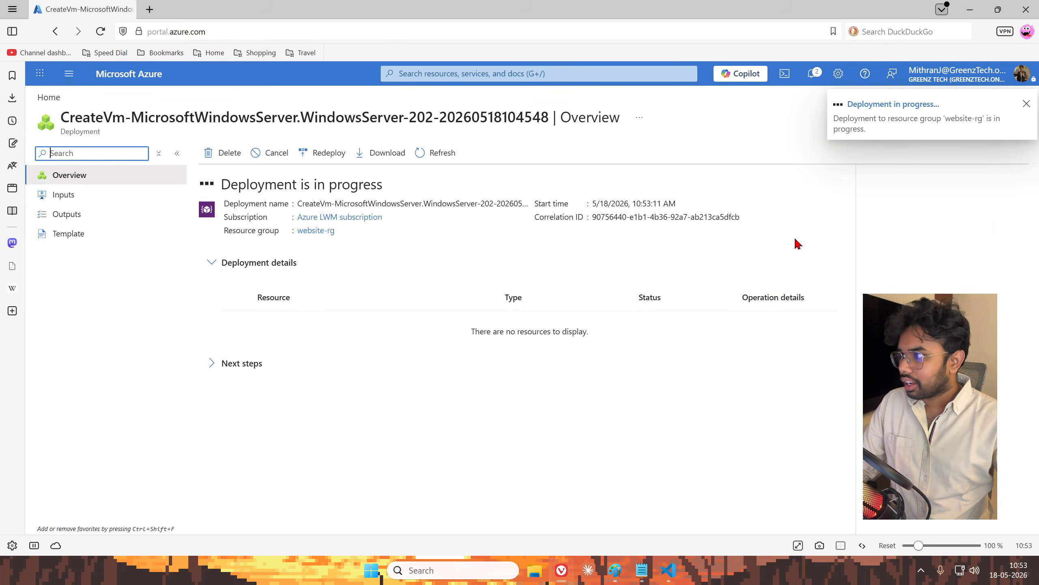
click(1027, 105)
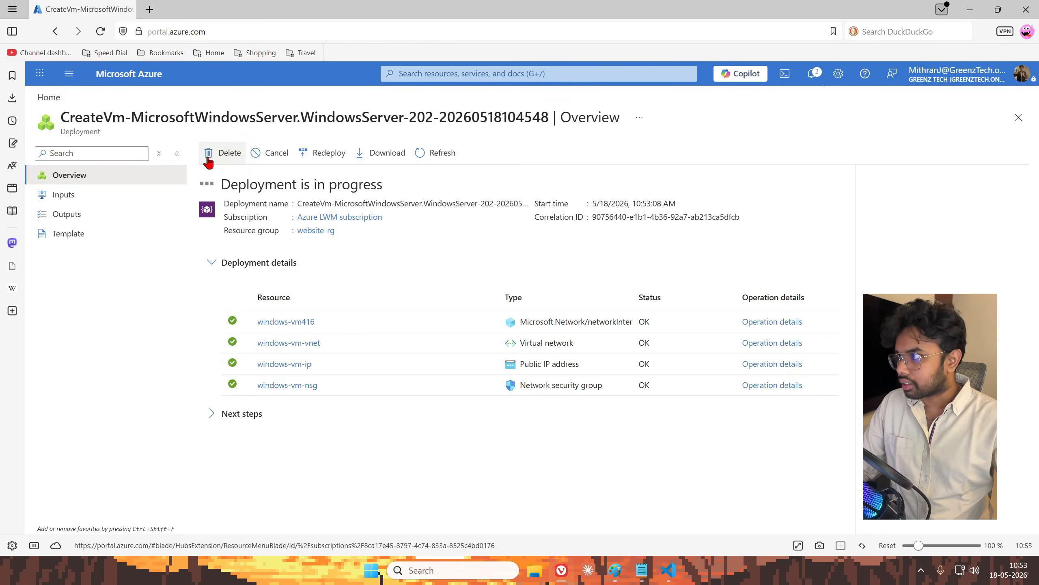
Go to the Virtual machines list and start creating another virtual machine
click(470, 80)
click(477, 261)
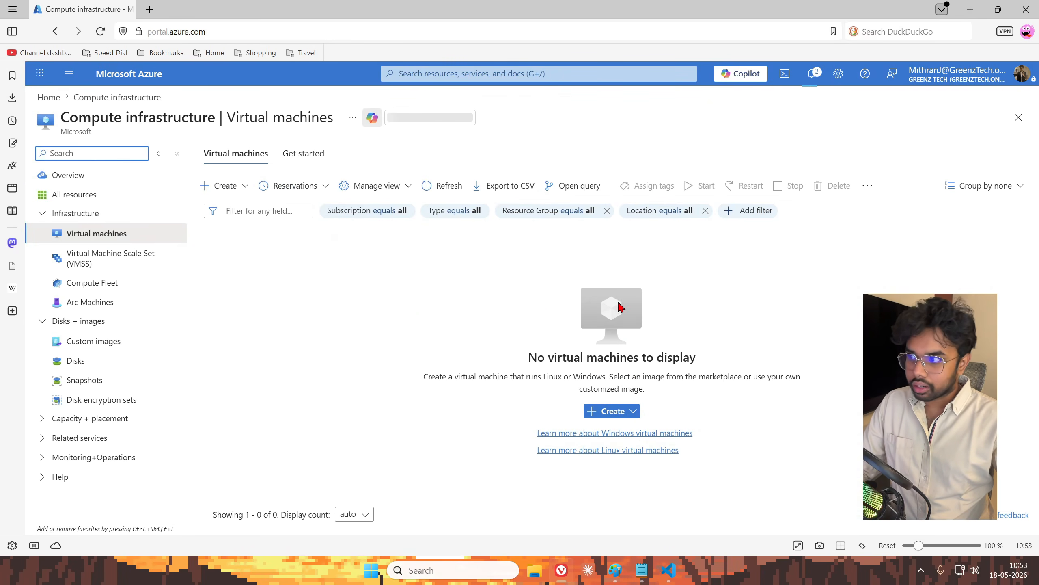
click(227, 188)
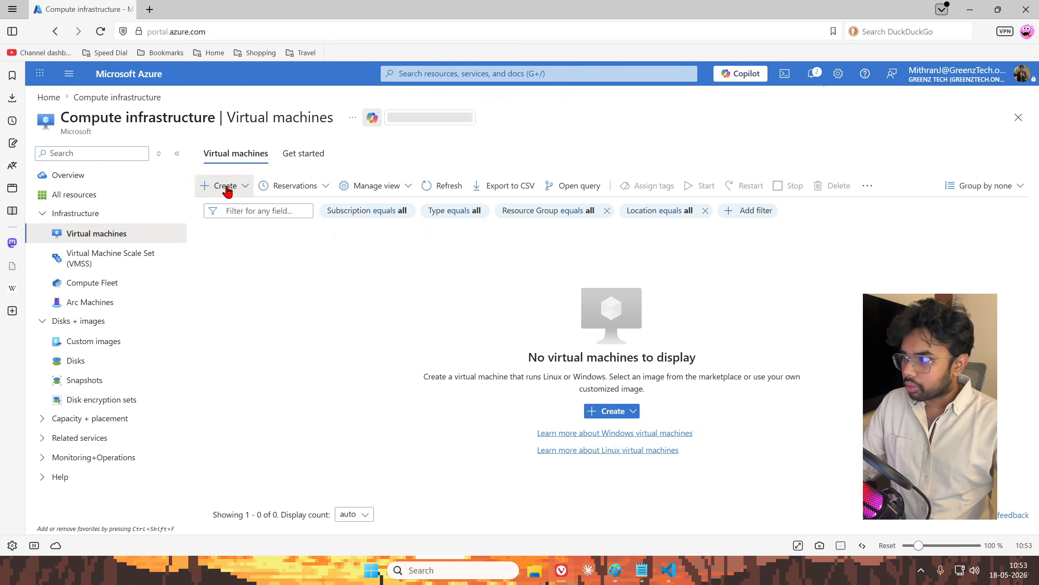
click(288, 234)
scroll(395, 284, down, 3)
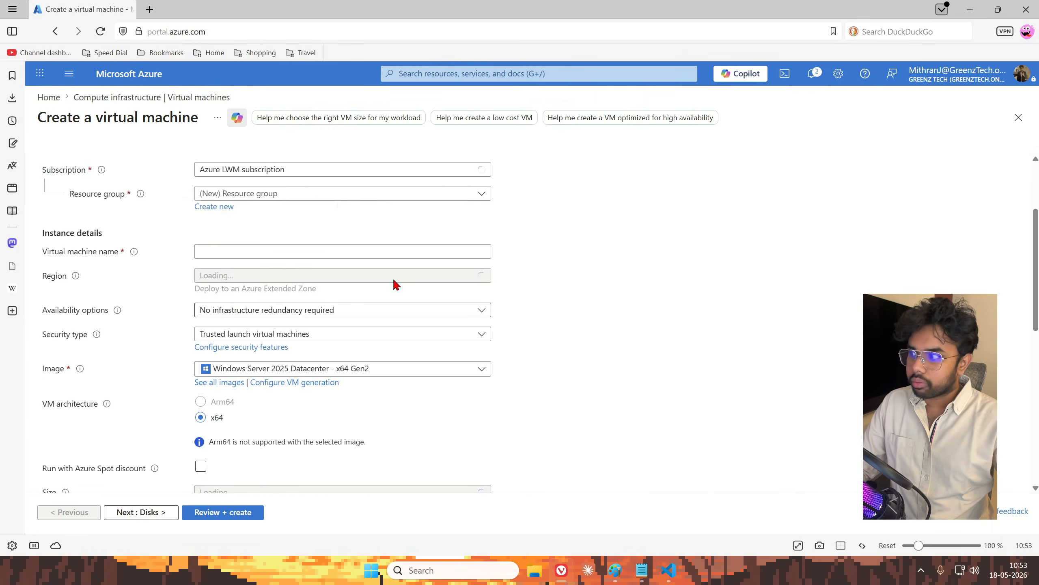
Assign the new virtual machine to the website-rg resource group and name it linux-vm
click(315, 196)
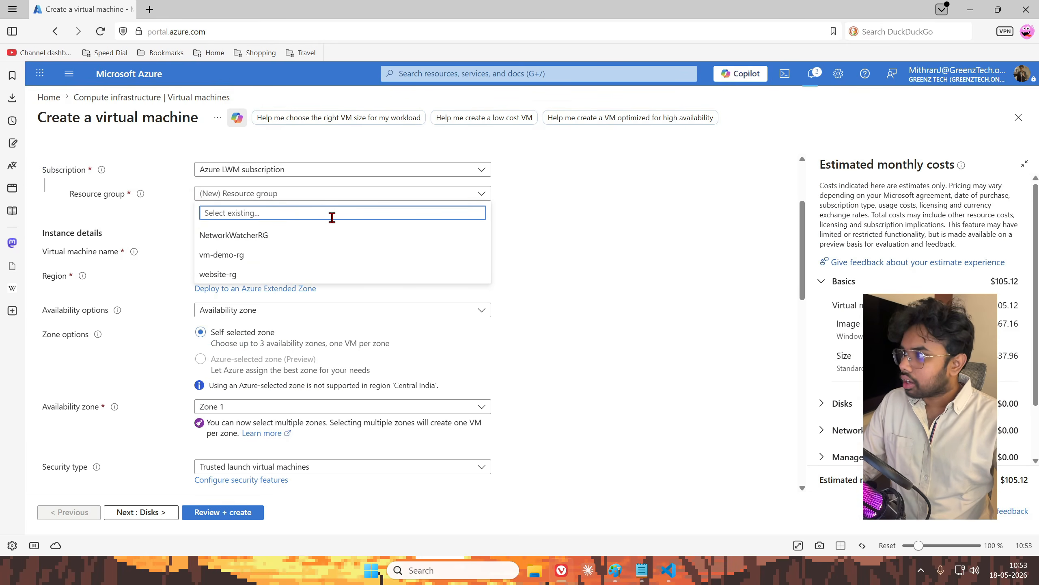
click(265, 272)
click(317, 251)
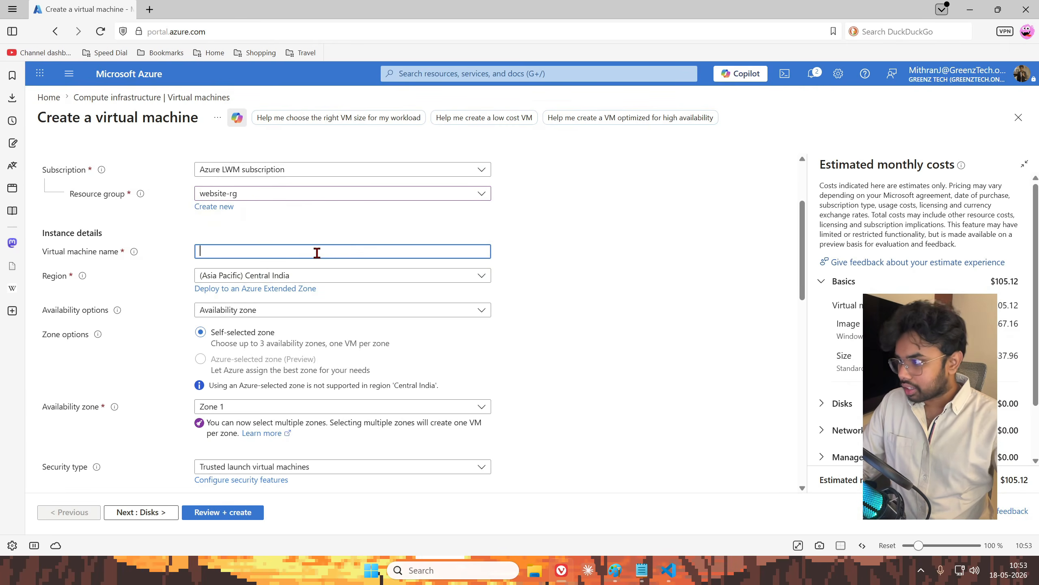
text(Linux)
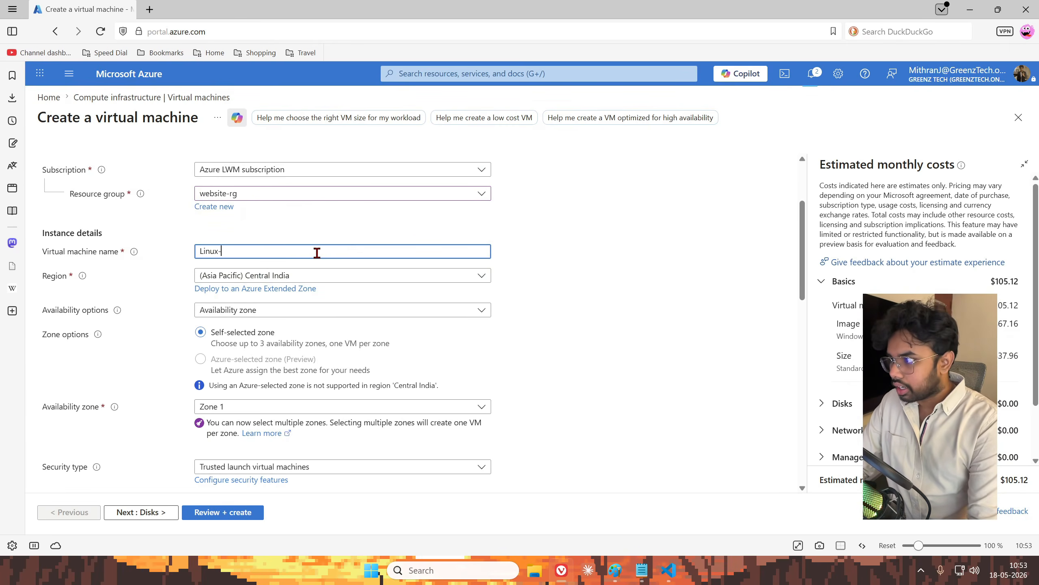
text(-)
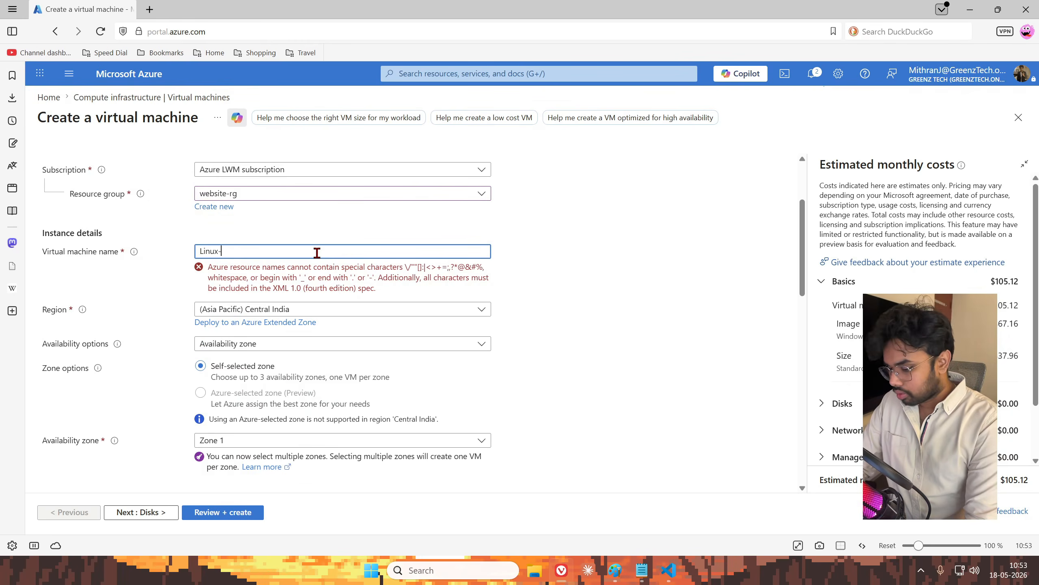
text(vm)
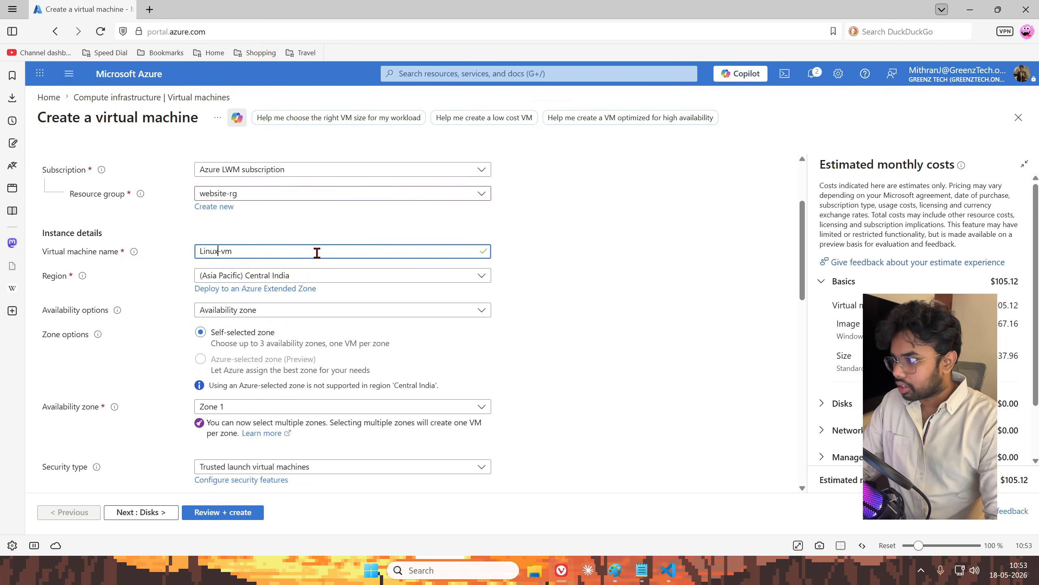
key(Delete)
text(l)
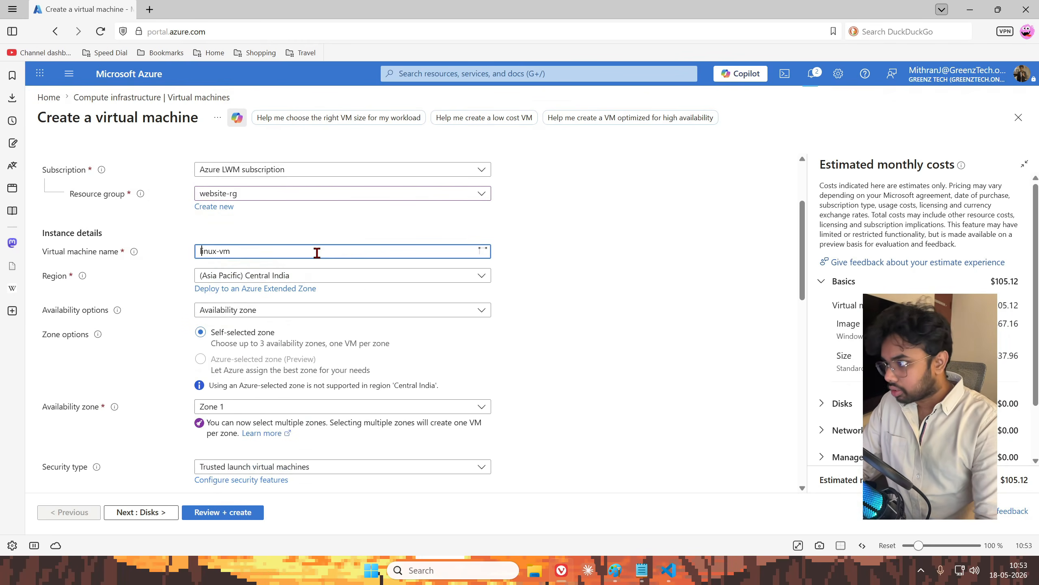
click(600, 262)
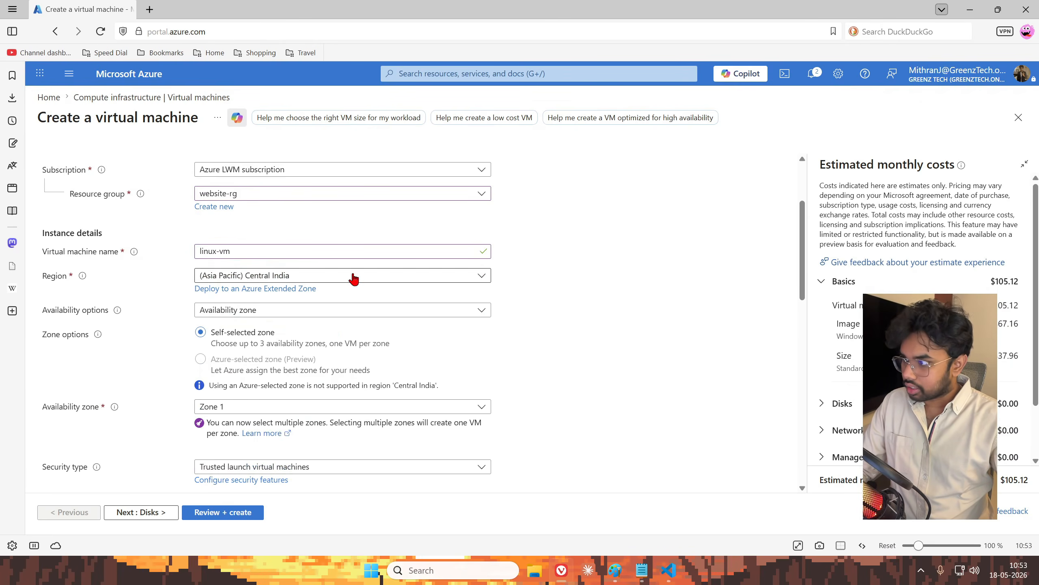
Set availability to No infrastructure redundancy required, security type to Standard, and the image to Ubuntu Server 24.04 LTS - x64 Gen2
scroll(532, 299, down, 3)
click(335, 190)
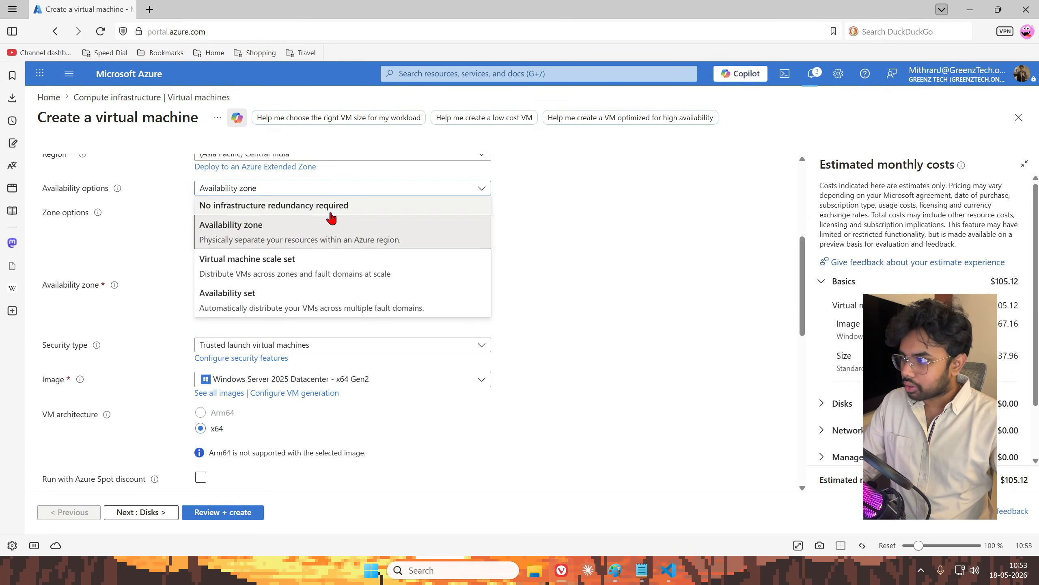
click(331, 206)
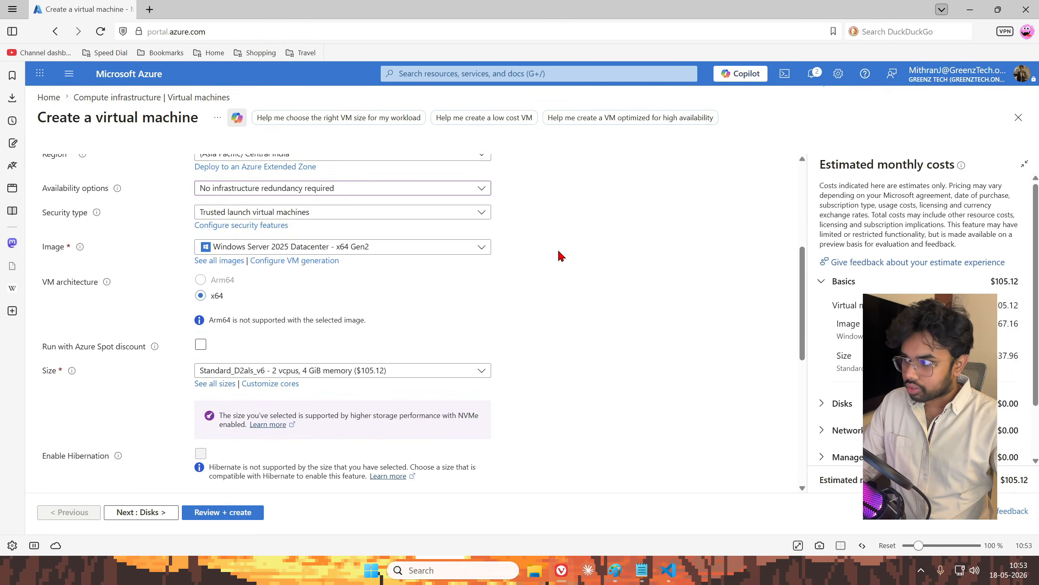
click(381, 213)
click(360, 232)
click(367, 237)
click(302, 317)
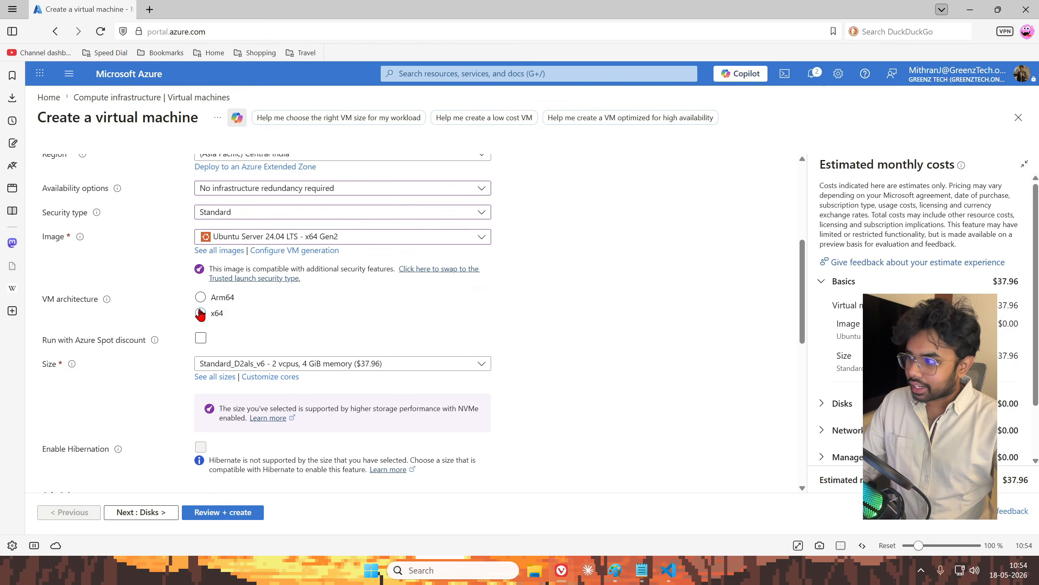
Choose the Standard_D2als_v6 size with 2 vCPUs and 4 GiB memory for the Linux VM
scroll(484, 325, down, 3)
click(329, 241)
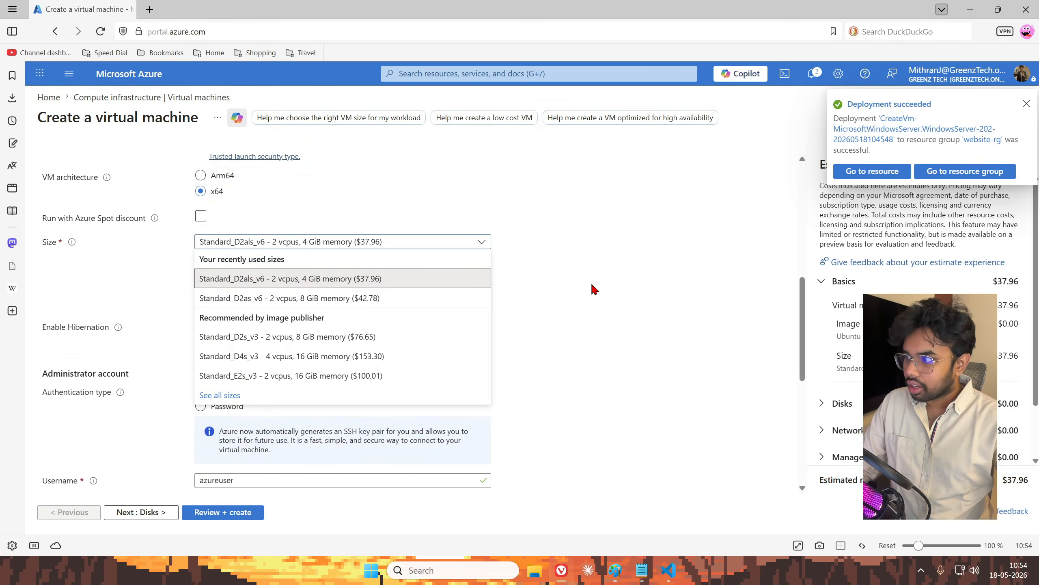
click(404, 284)
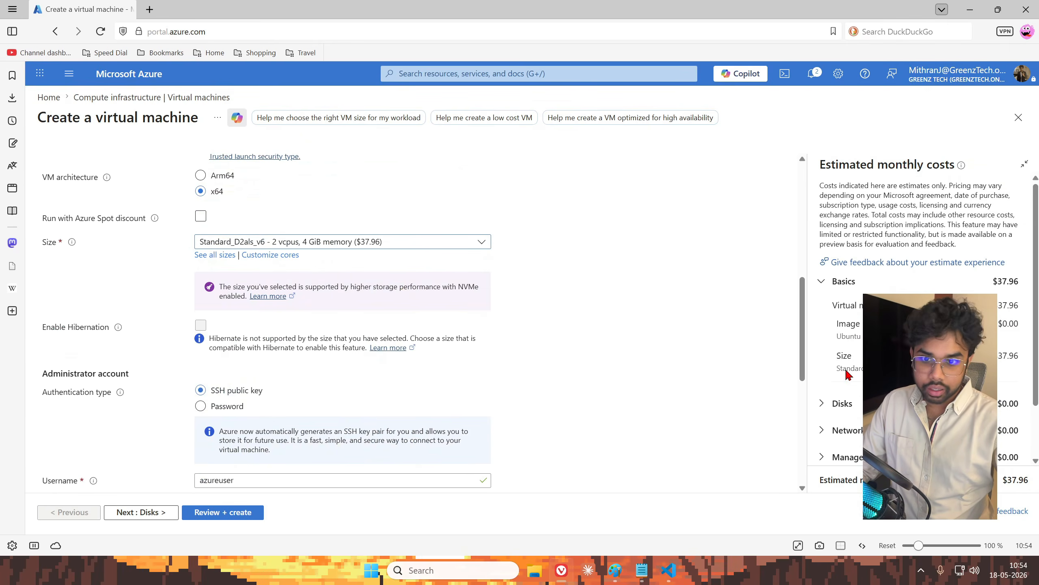
Examine the Linux VM's instance details, SSH public key authentication settings and inbound port rules
scroll(687, 281, up, 4)
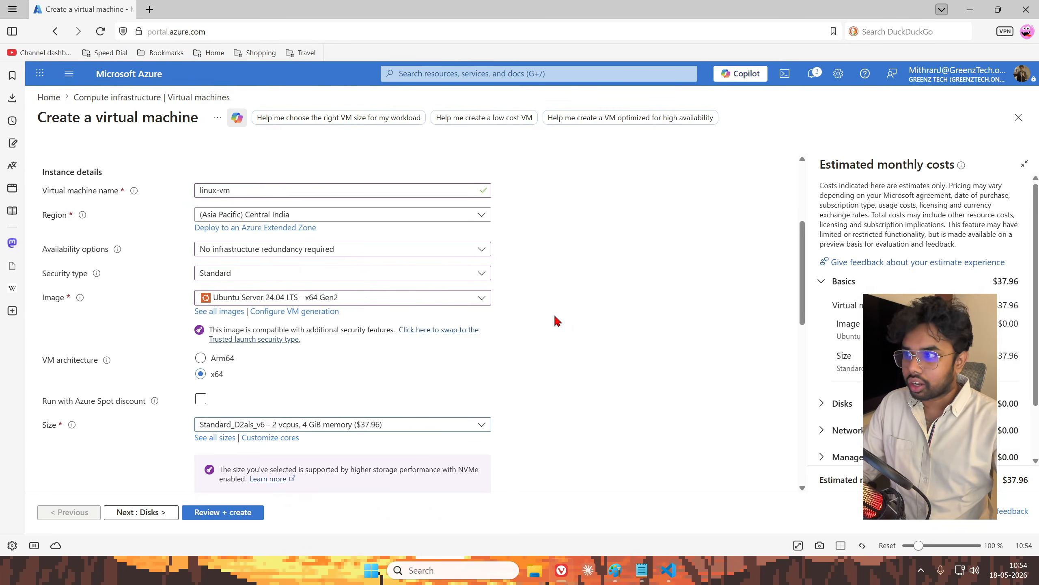
scroll(610, 345, down, 5)
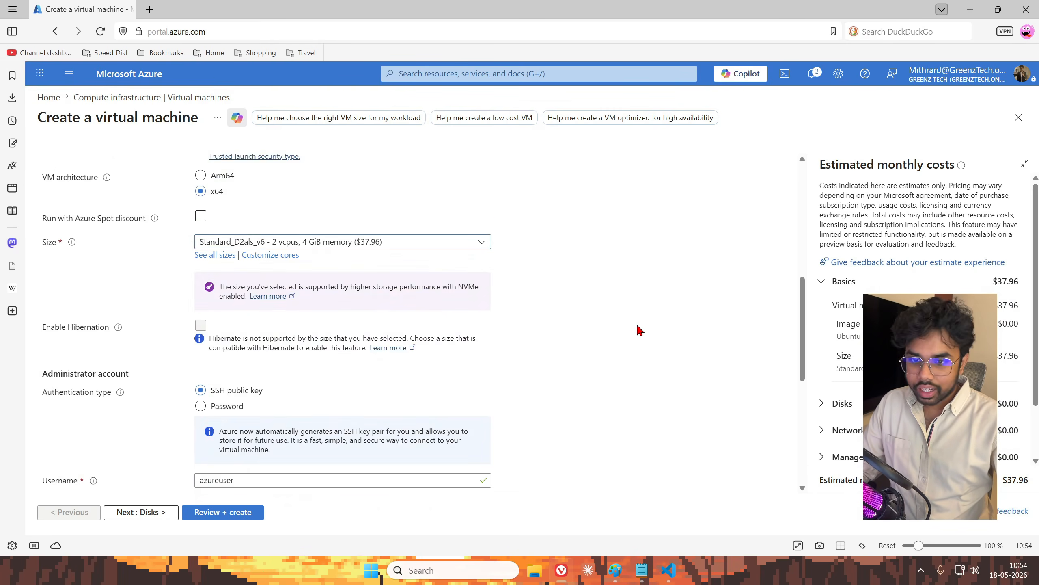
scroll(601, 315, up, 5)
scroll(355, 302, down, 3)
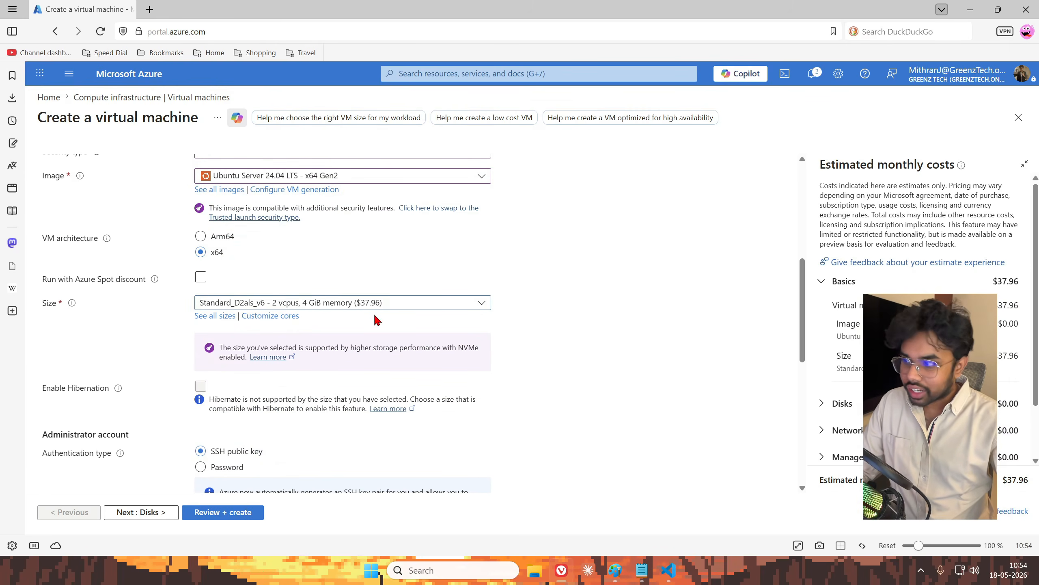
scroll(564, 327, up, 7)
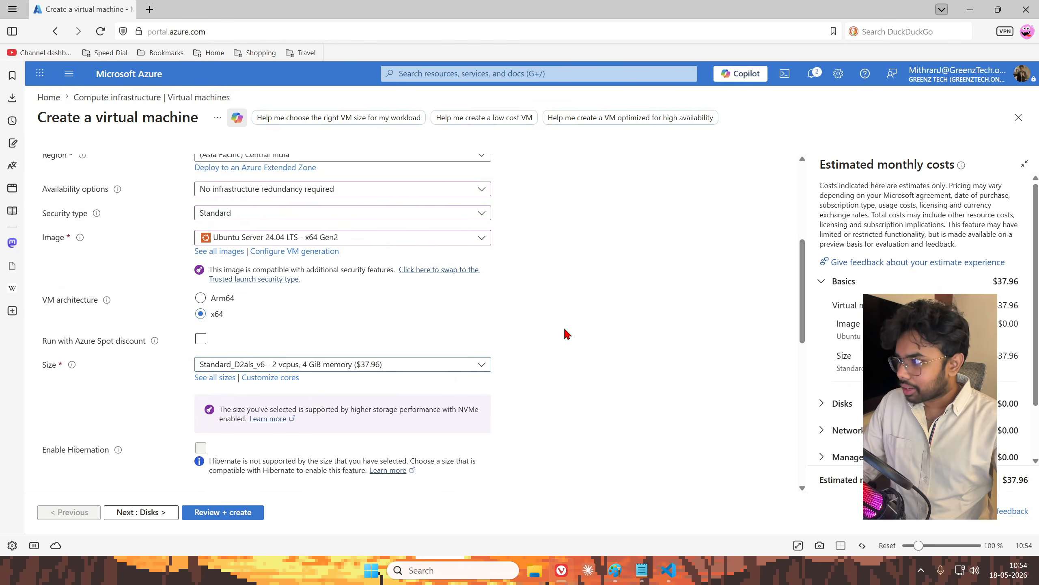
scroll(563, 327, down, 10)
scroll(429, 320, up, 3)
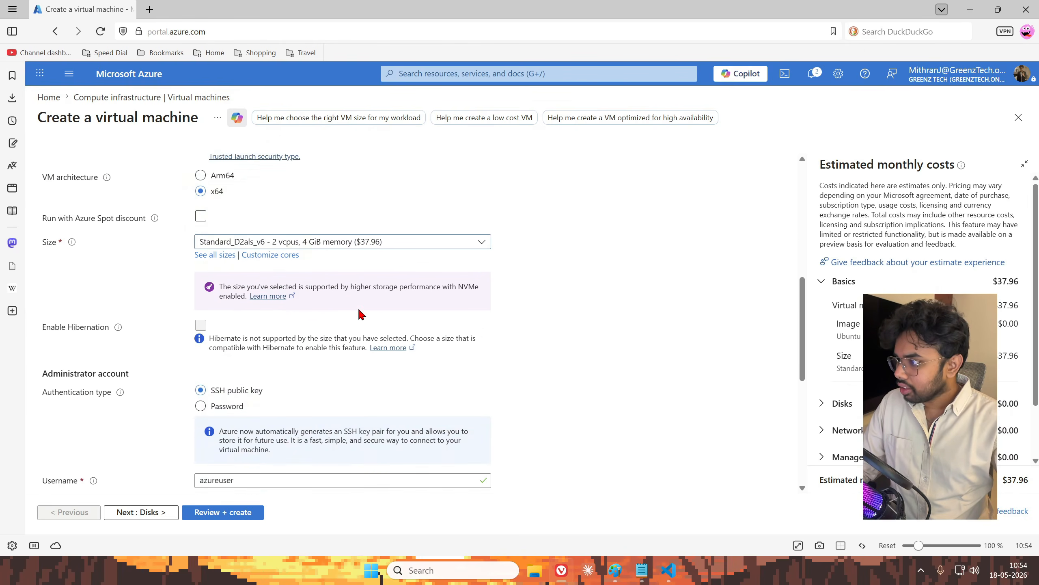
scroll(213, 322, down, 3)
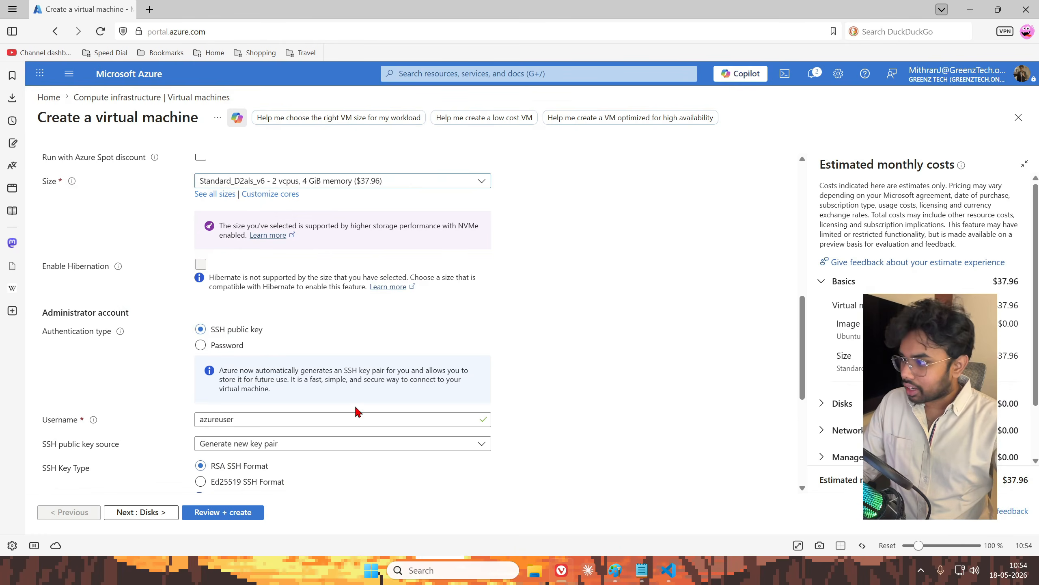
scroll(352, 405, down, 2)
scroll(205, 258, down, 2)
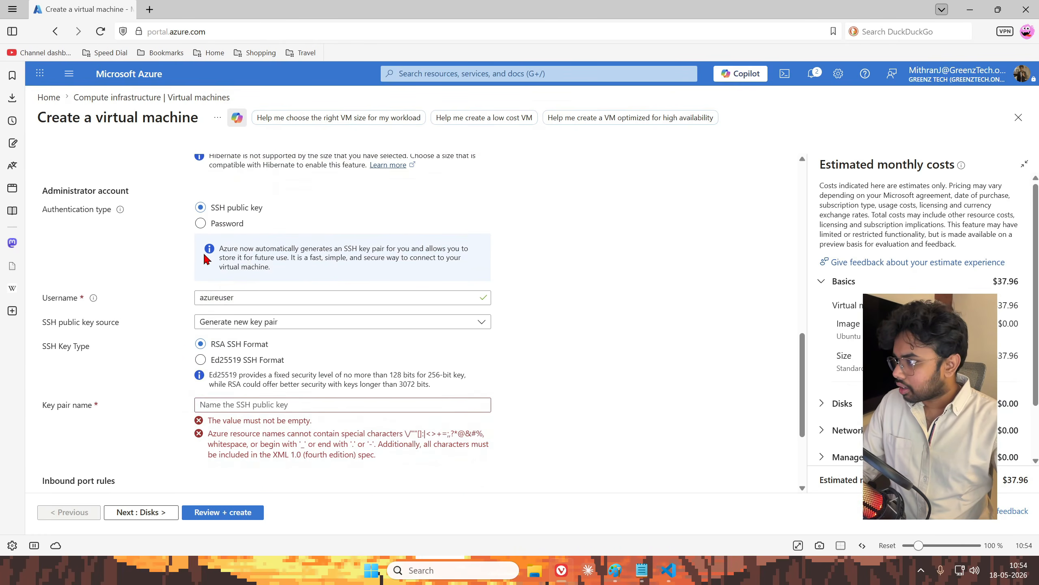
scroll(204, 260, down, 1)
scroll(201, 261, up, 1)
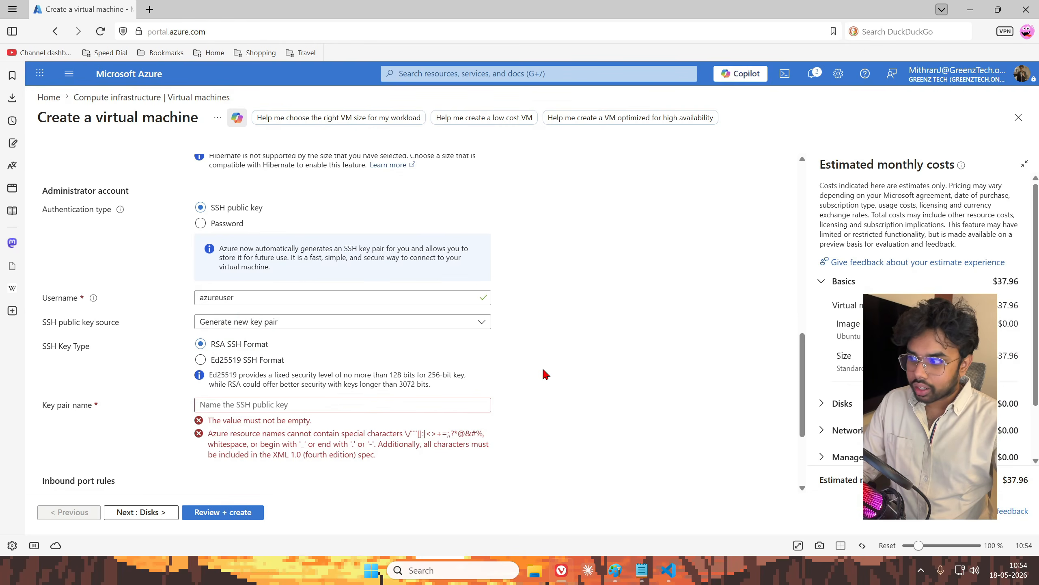
scroll(384, 346, down, 1)
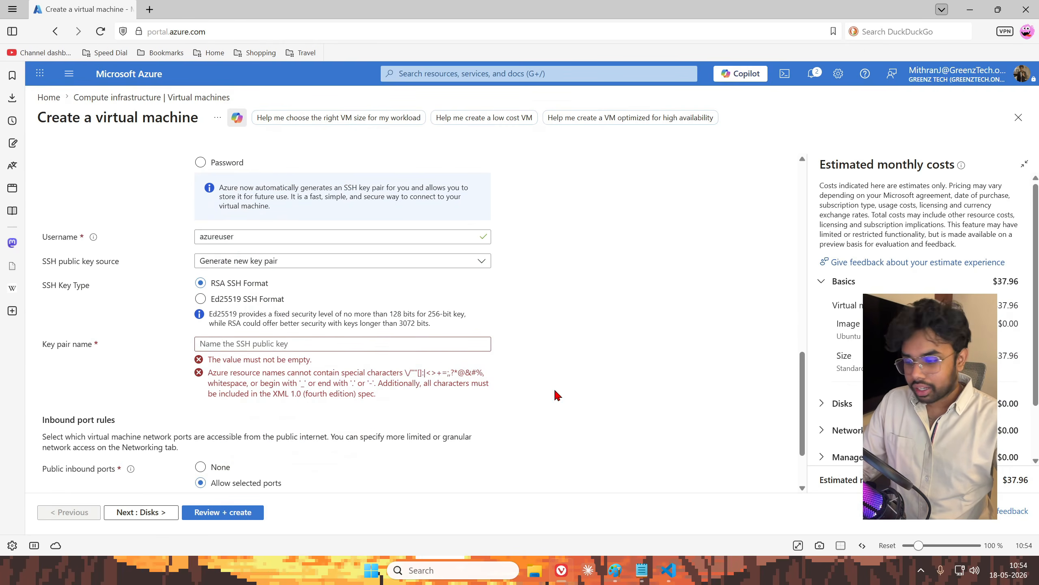
Search Google for "rsa algorithm" in a new browser tab
click(615, 570)
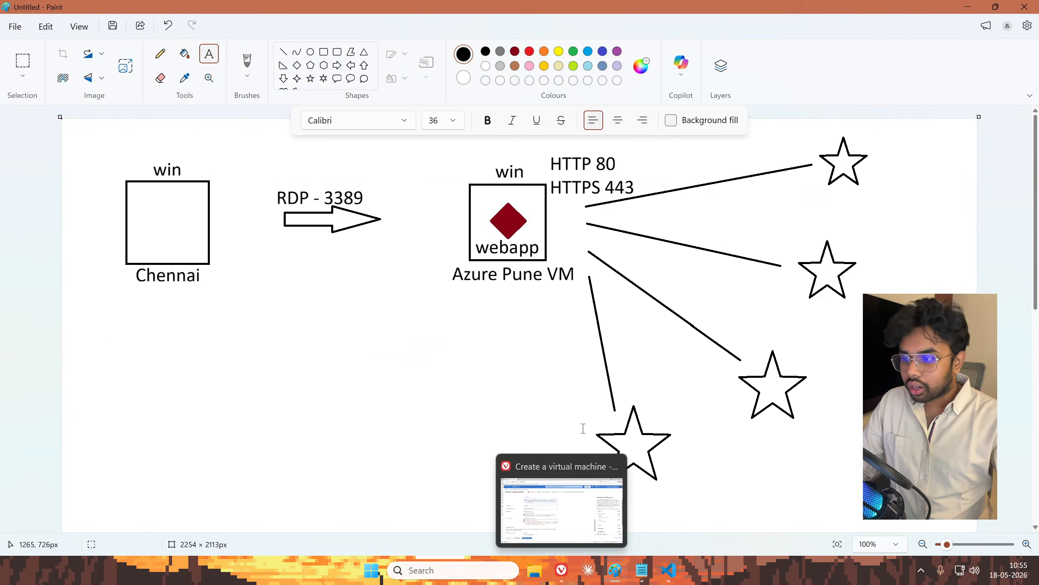
click(560, 501)
key(ctrl+t)
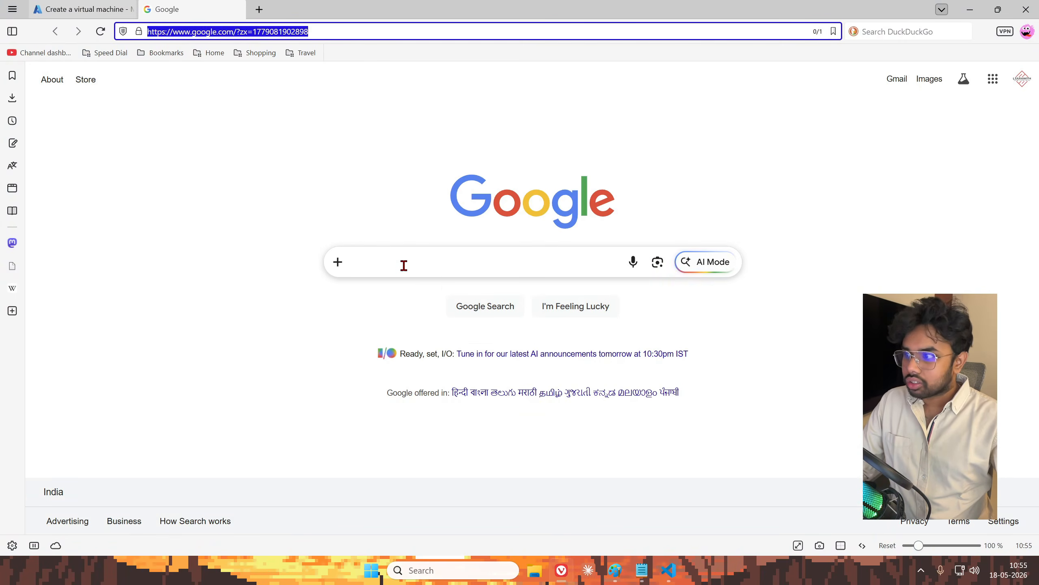
click(403, 265)
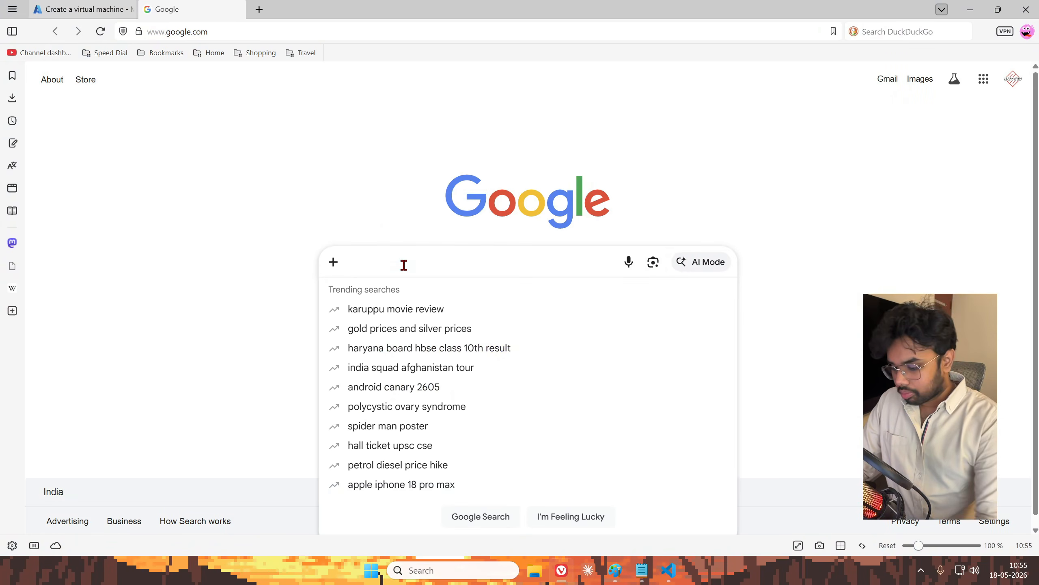
text(c)
key(BackSpace)
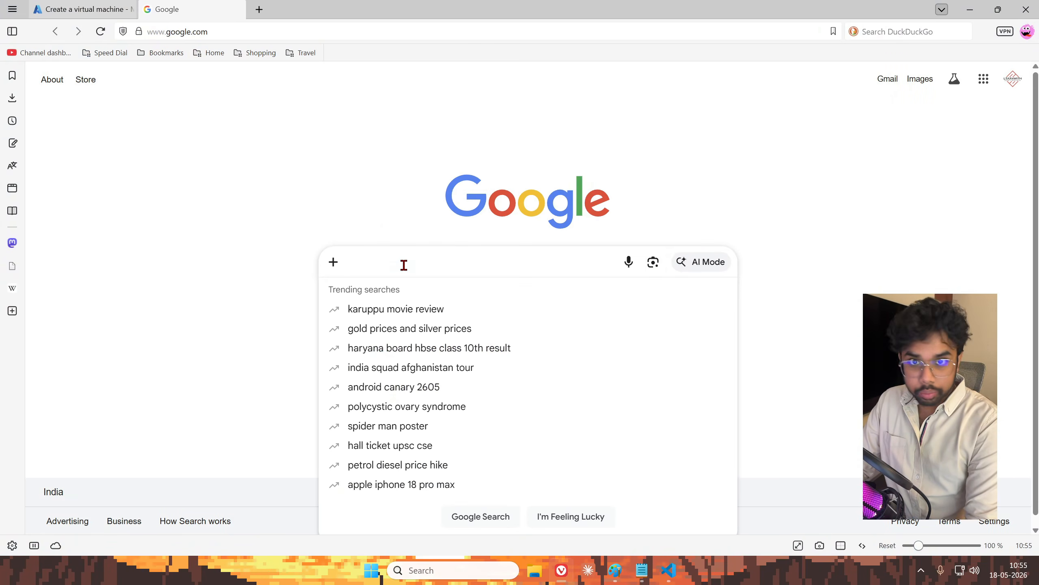
text(rsa)
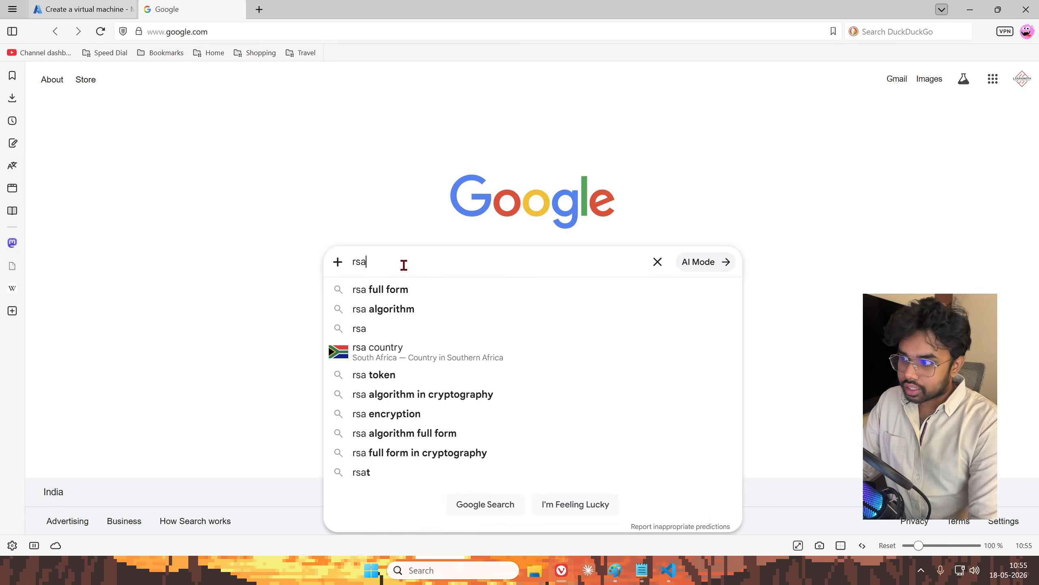
key(Down)
key(Down)
key(Return)
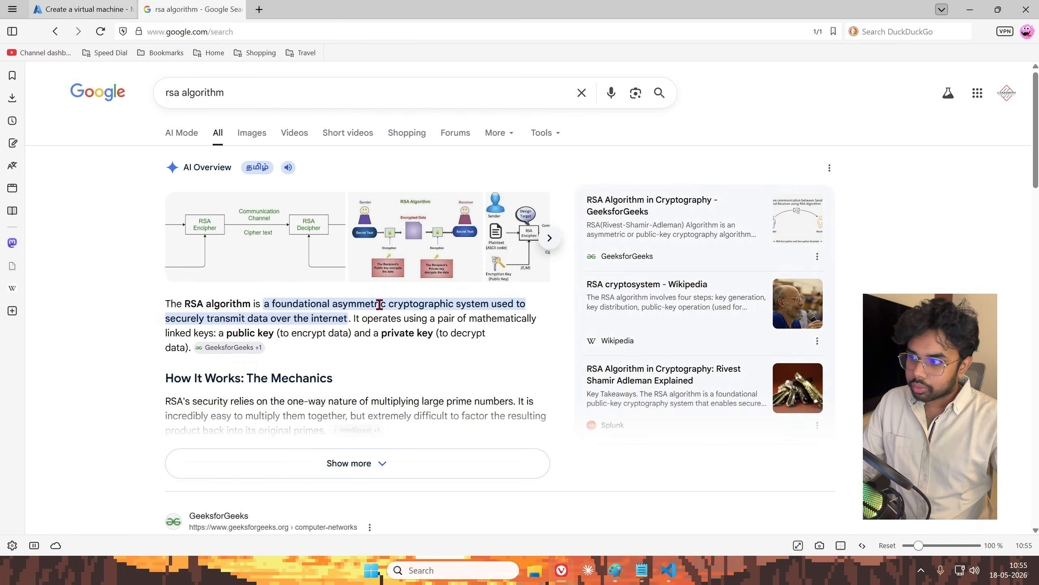
Examine the RSA algorithm overview, its public and private key description, the encryption diagrams and the search results below
drag(332, 303, 488, 304)
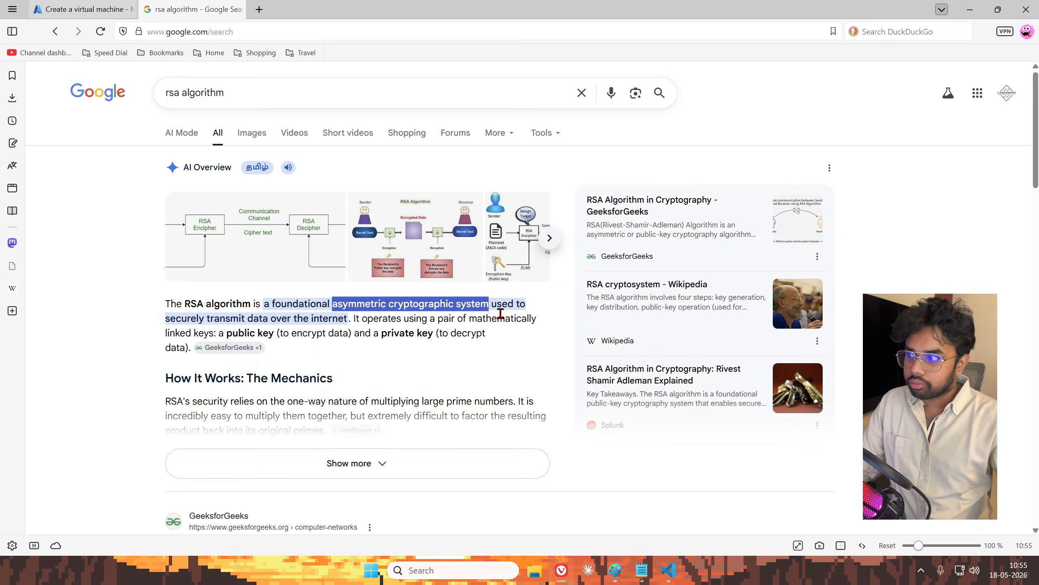
drag(181, 319, 346, 313)
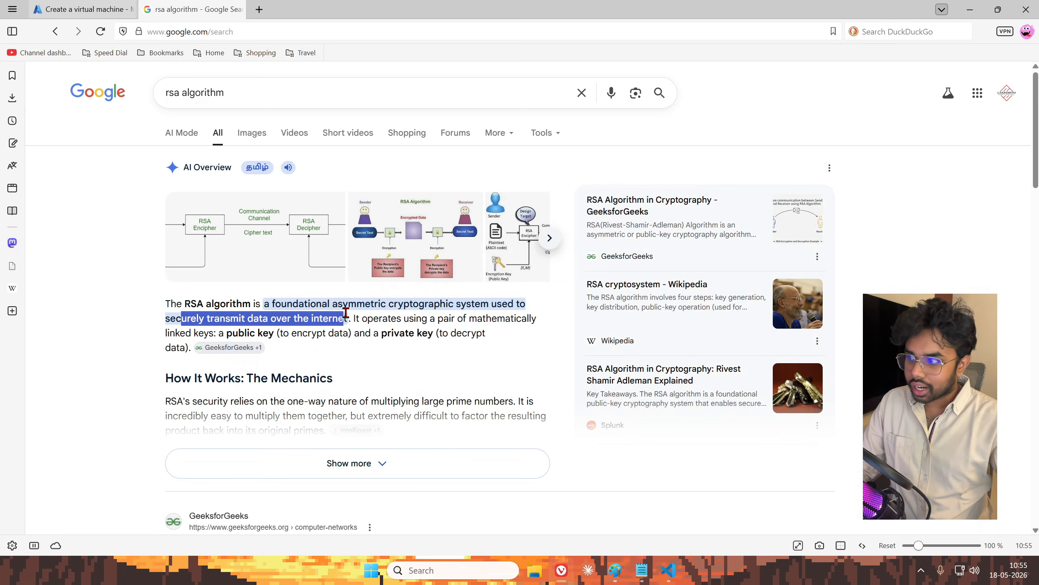
click(372, 350)
click(415, 237)
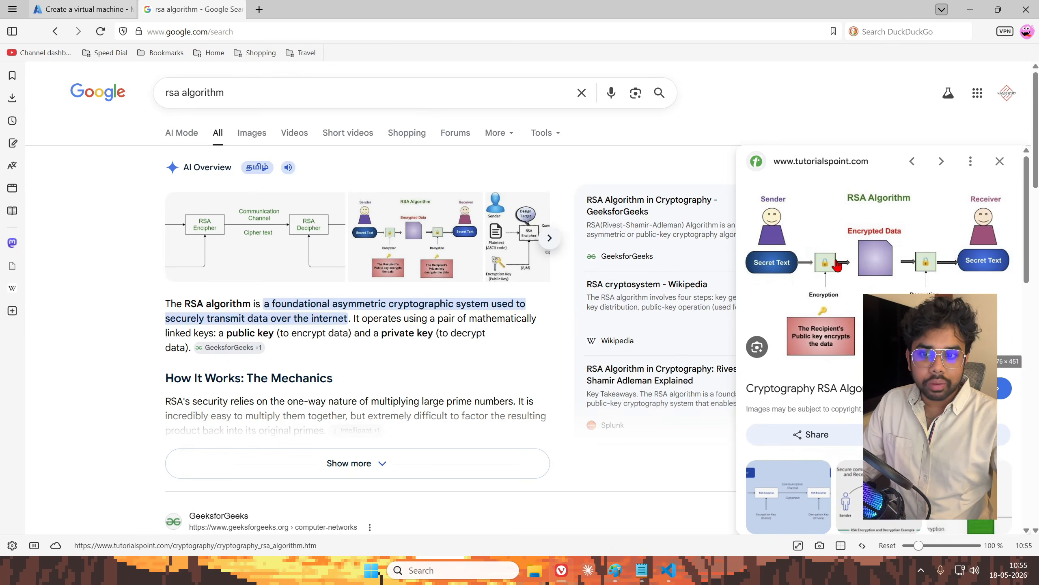
click(1000, 161)
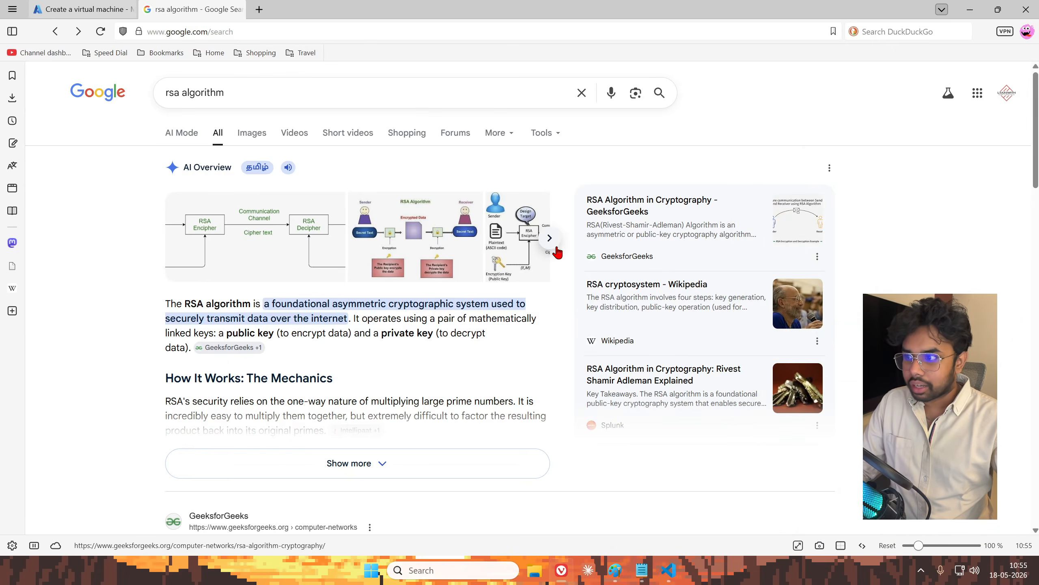
click(555, 245)
click(500, 250)
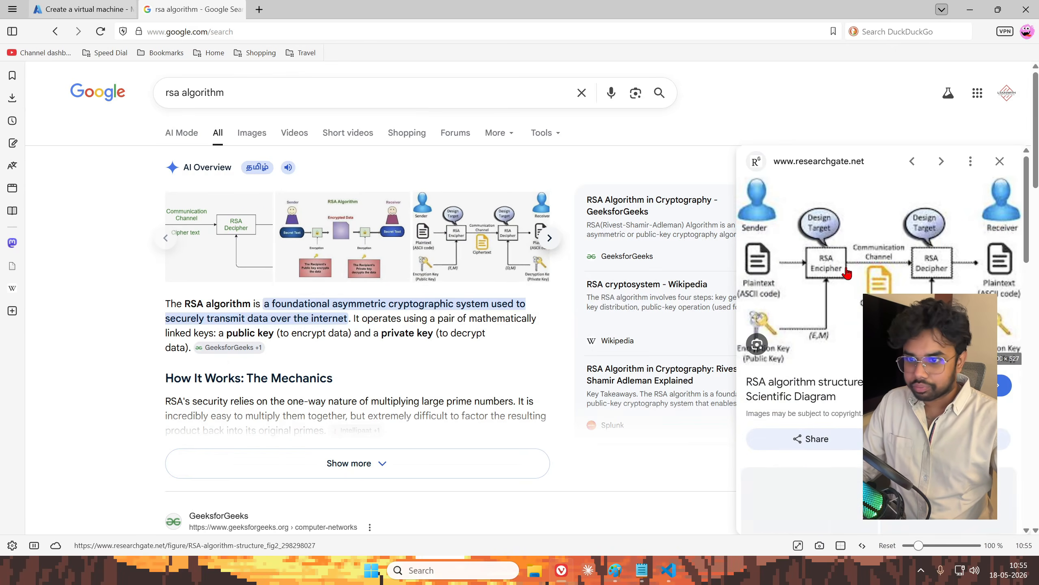
click(1000, 161)
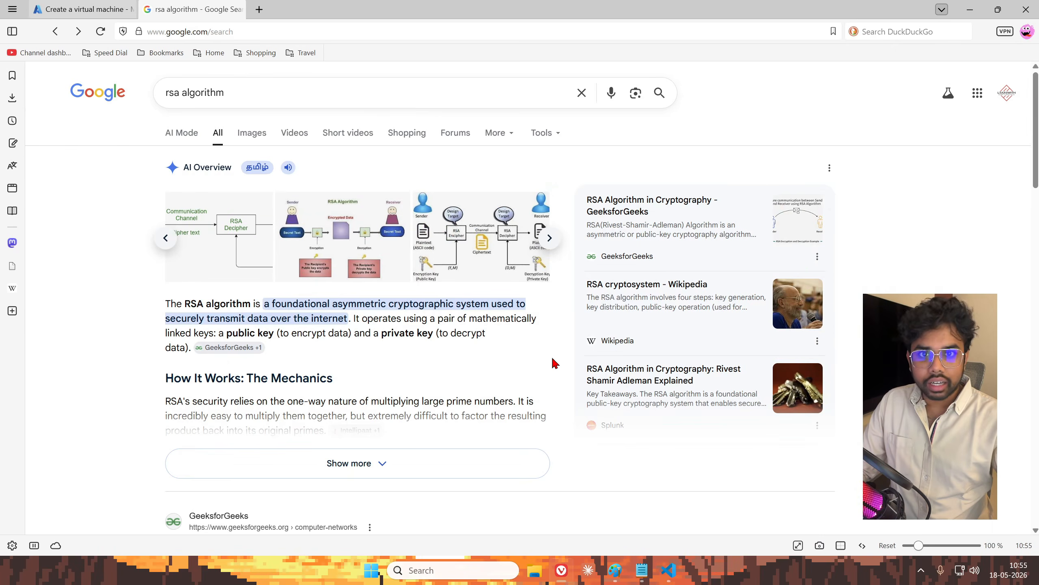
scroll(425, 347, down, 2)
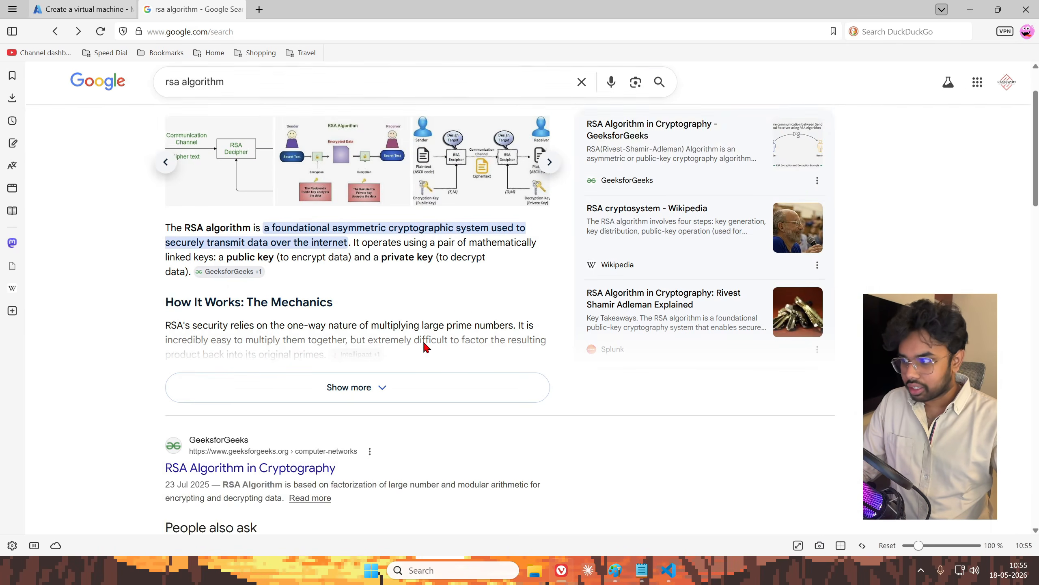
scroll(425, 347, down, 3)
scroll(424, 344, up, 5)
scroll(424, 344, down, 5)
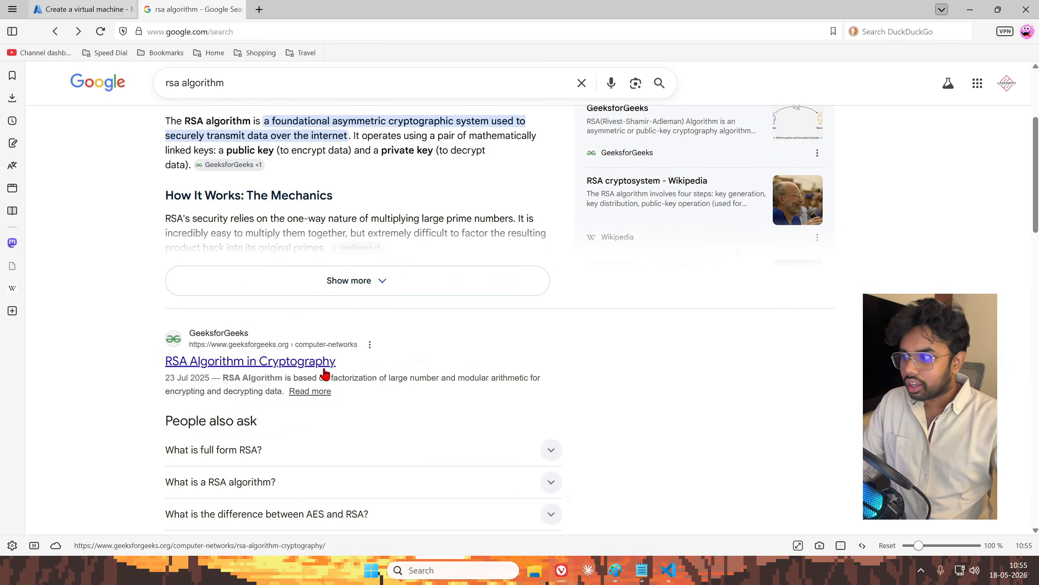
scroll(494, 367, up, 5)
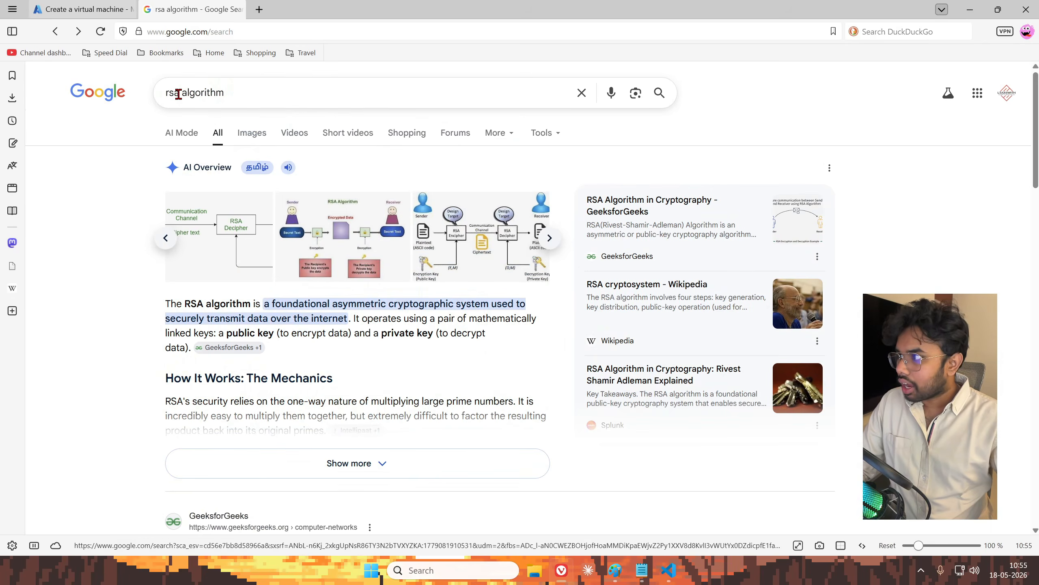
Check the SSH key type name in the VM form and search Google for "ed25519 algorithm"
key(alt+Tab)
click(102, 11)
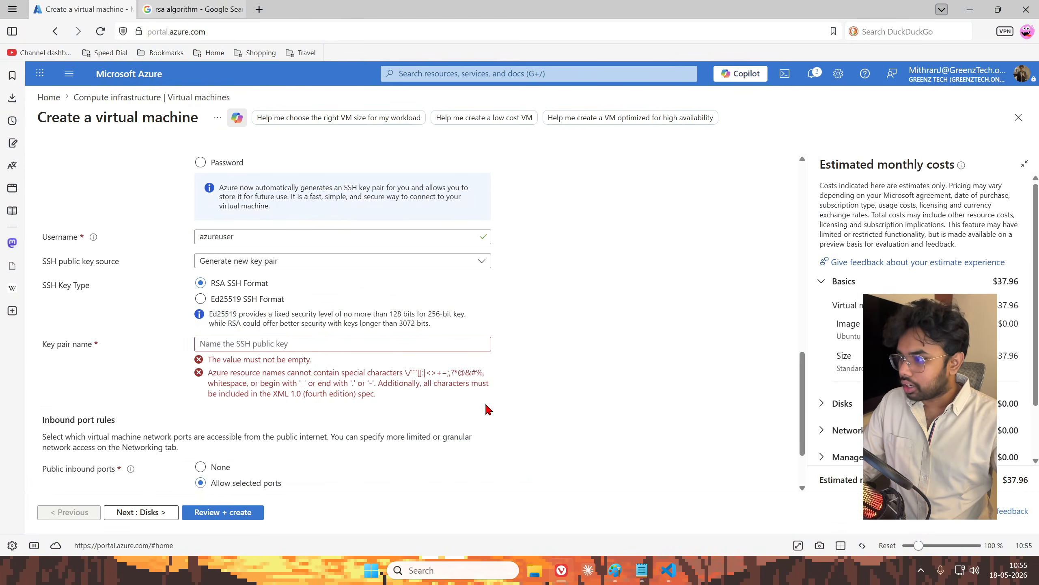
key(alt+Tab)
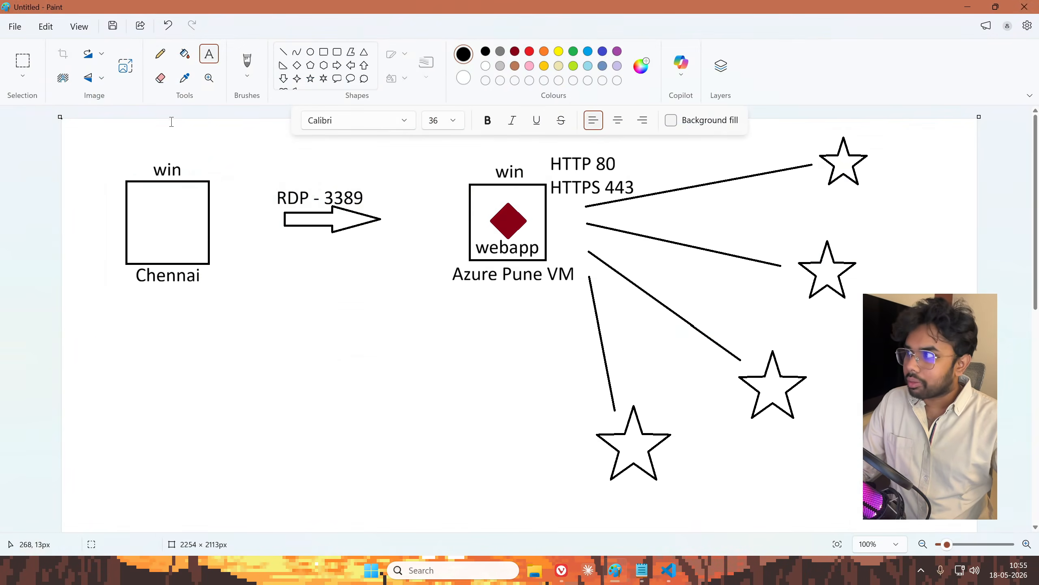
key(alt+Tab)
click(201, 9)
double_click(174, 93)
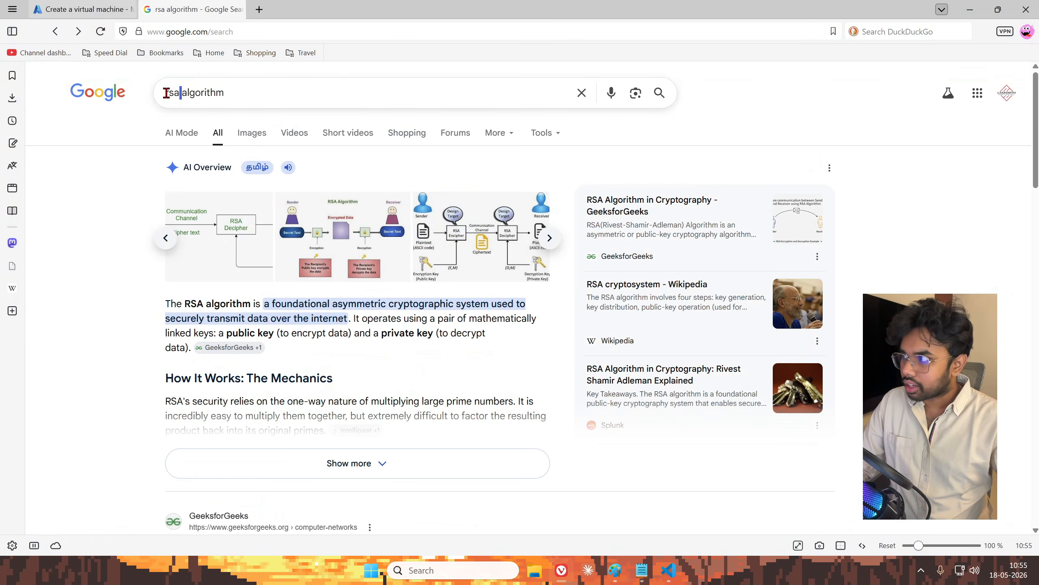
text(ed)
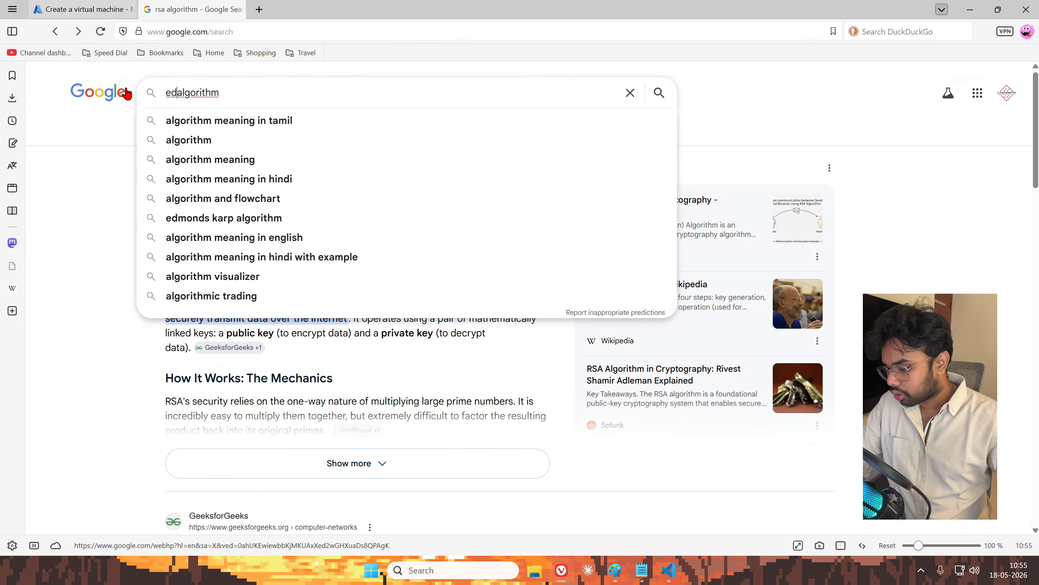
text(25519)
key(Down)
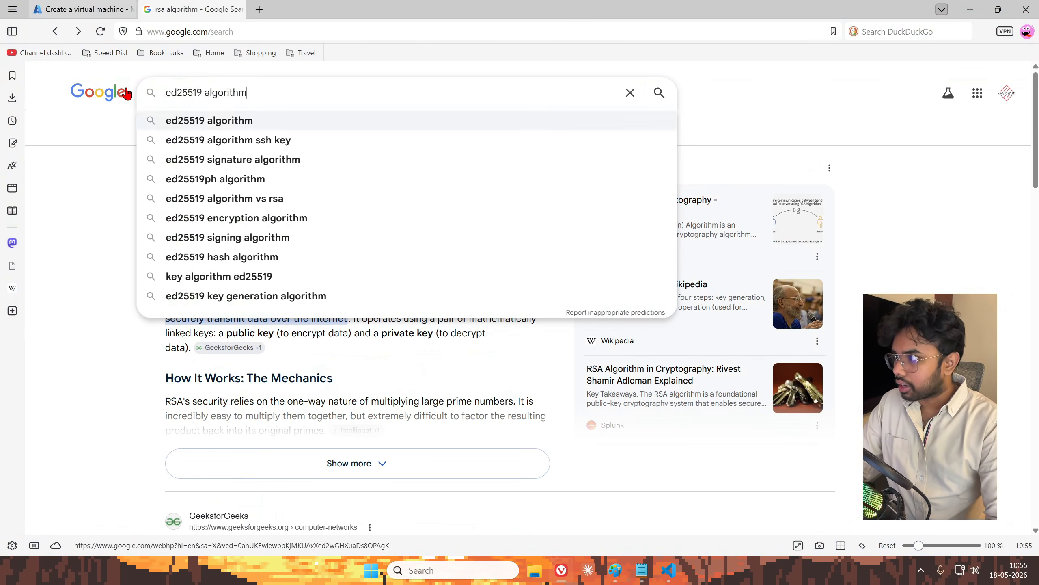
key(Return)
Read the Ed25519 signature algorithm overview and close the search tab to return to the VM form
drag(222, 192, 445, 191)
click(380, 215)
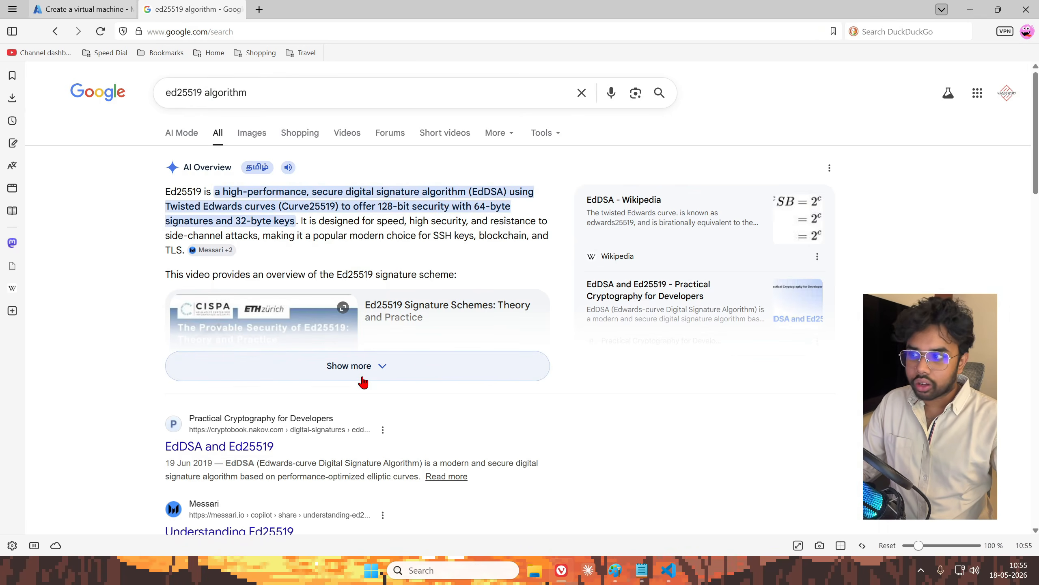
click(249, 9)
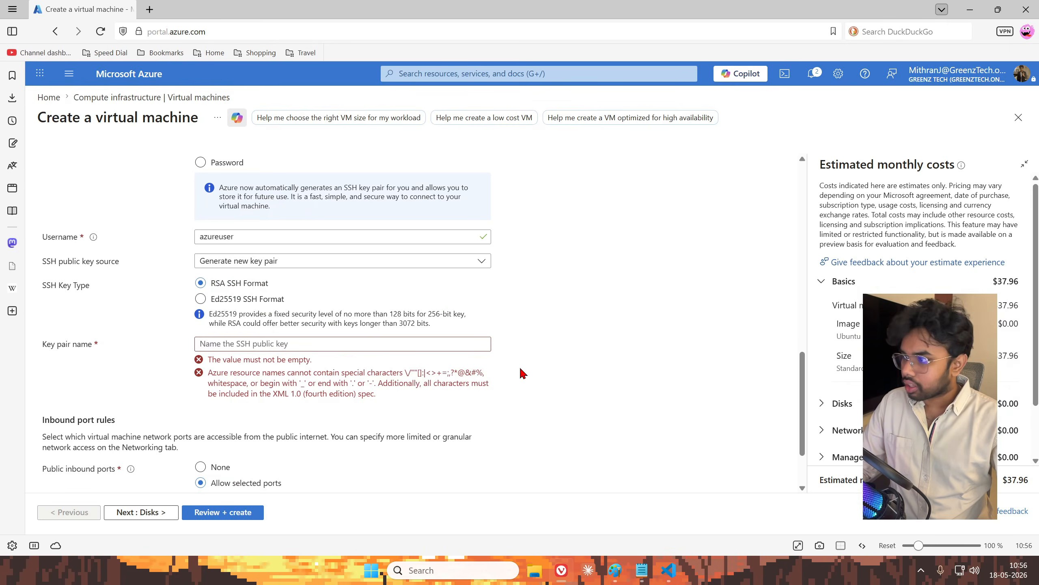
Name the Linux VM's SSH key pair linuxkey
click(242, 343)
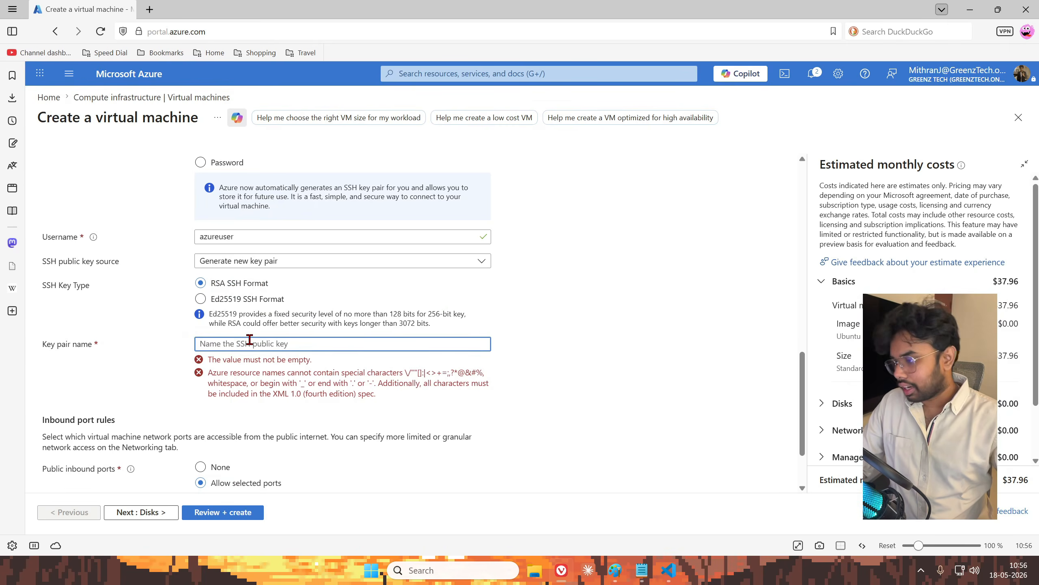
text(linuxke)
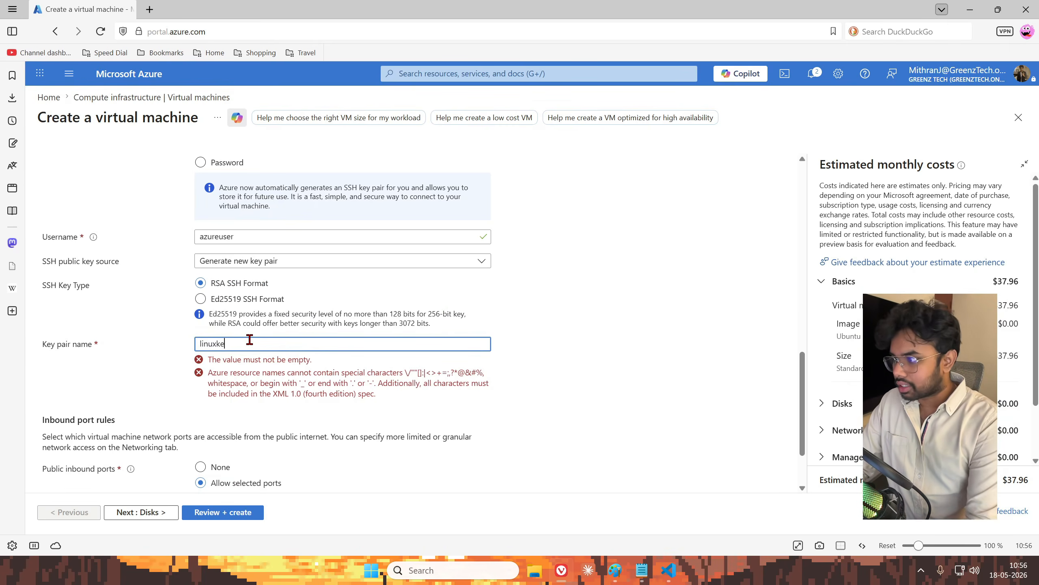
text(y)
click(539, 369)
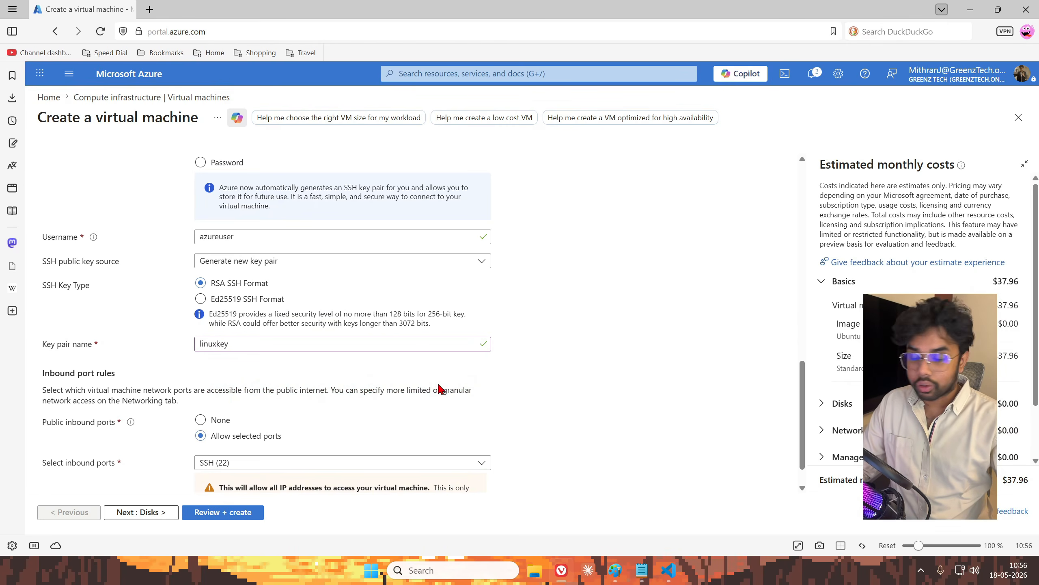
Review the Linux VM's basic settings, including instance details, SSH key options and the available inbound ports
scroll(286, 369, up, 3)
scroll(163, 387, down, 3)
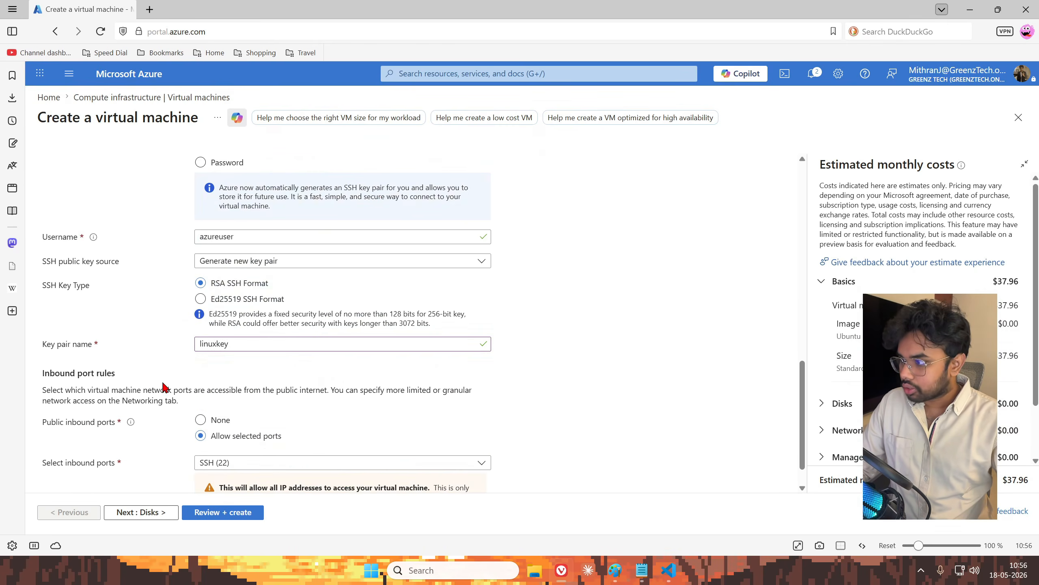
scroll(256, 344, down, 1)
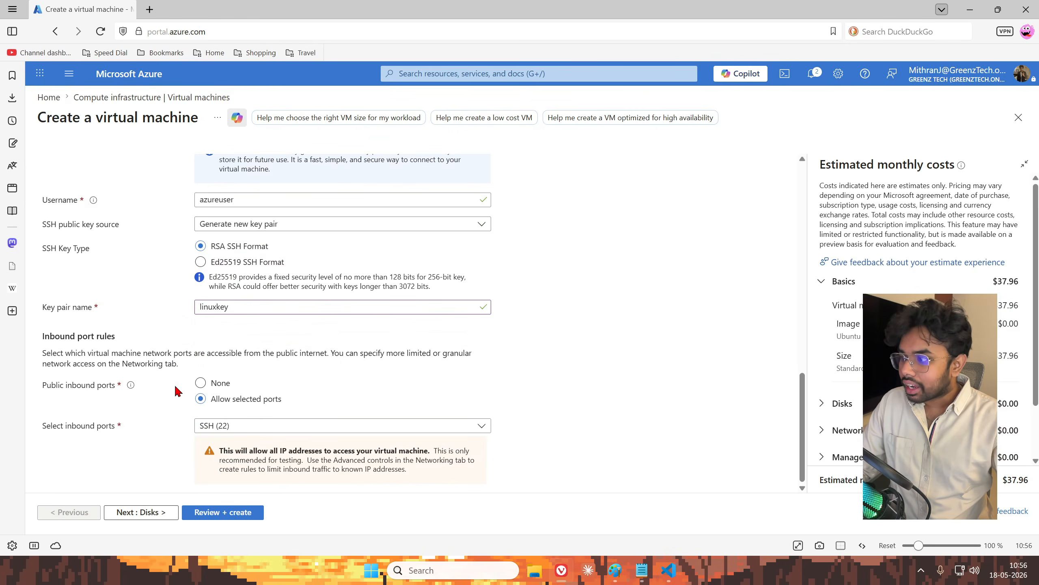
click(480, 425)
click(551, 393)
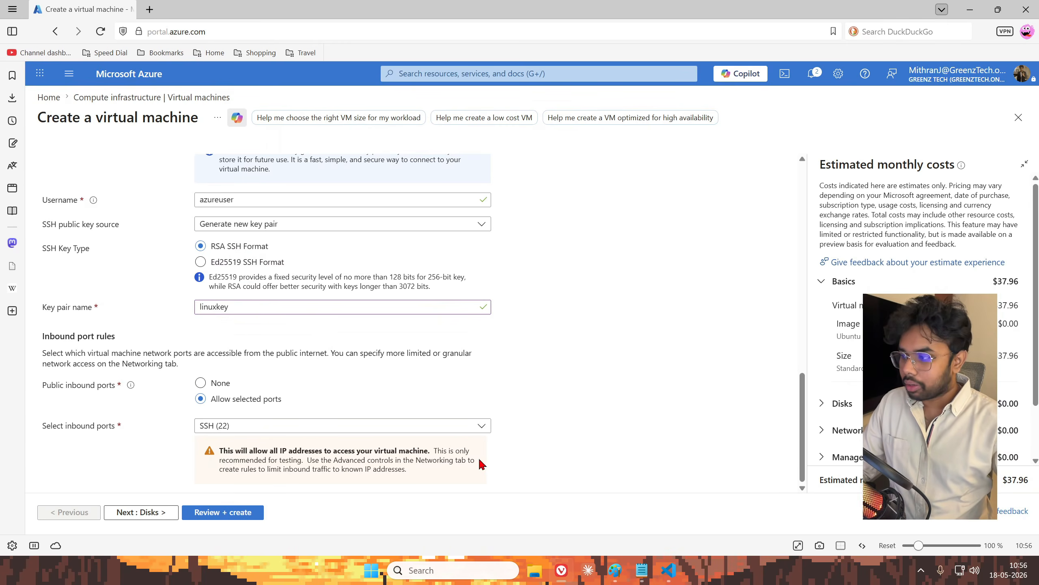
scroll(618, 369, up, 15)
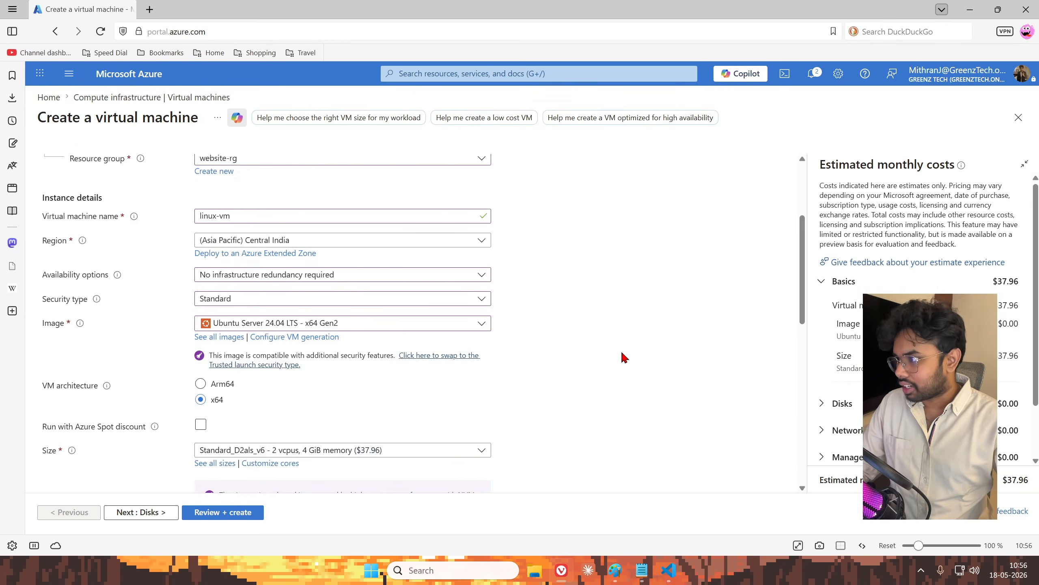
scroll(685, 377, down, 14)
scroll(689, 386, down, 1)
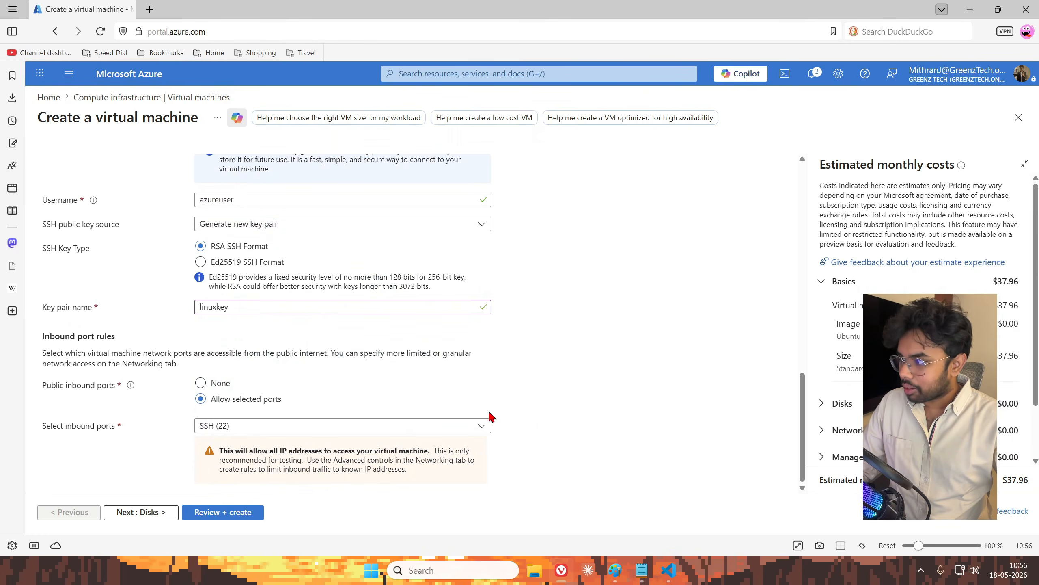
Proceed to the Linux VM's disk settings, keep the OS disk defaults, and continue to the networking settings
click(129, 512)
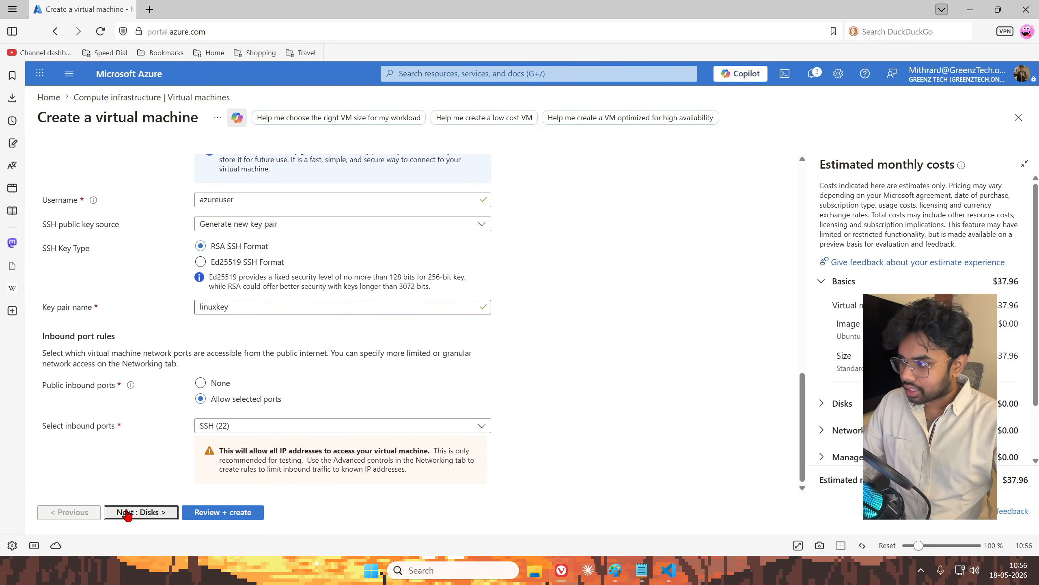
scroll(163, 450, down, 4)
scroll(162, 438, up, 4)
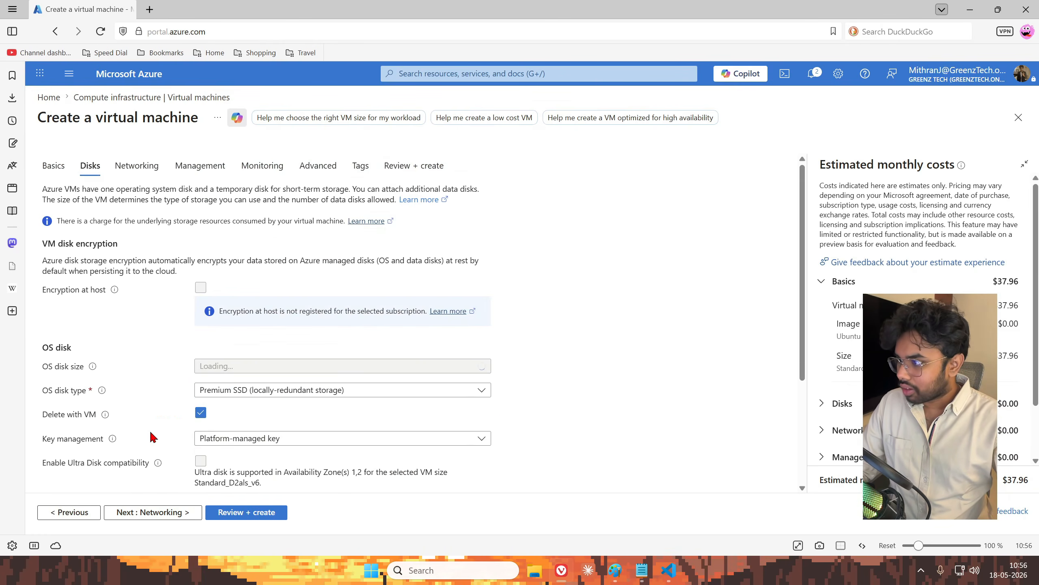
scroll(151, 434, down, 4)
scroll(143, 364, up, 4)
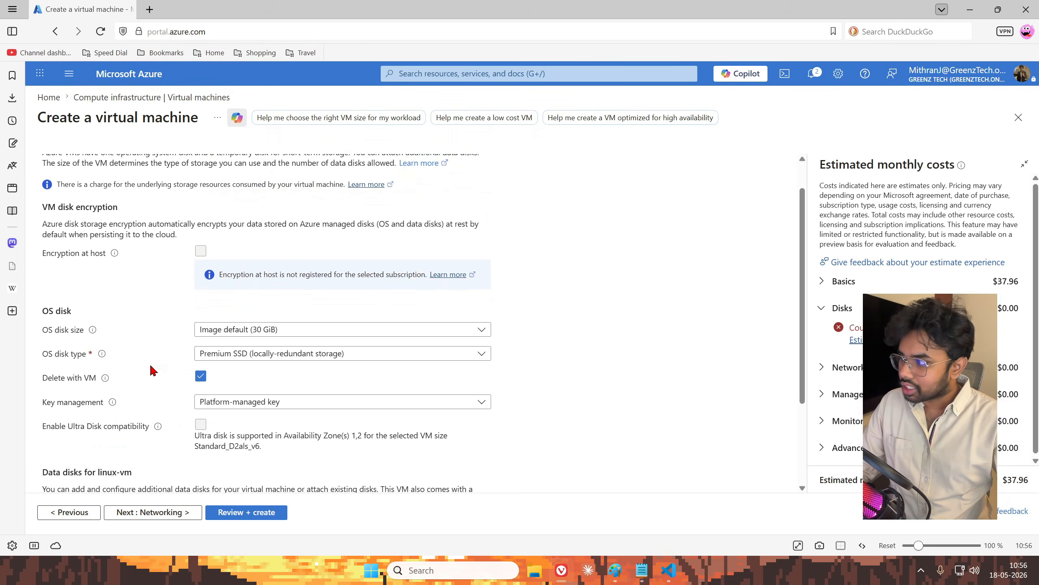
scroll(153, 367, down, 4)
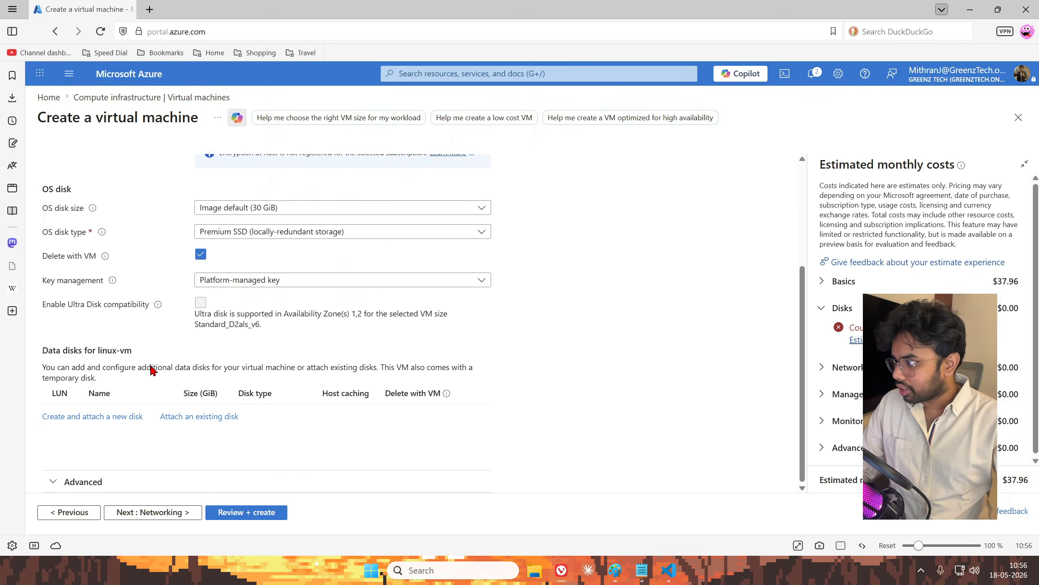
click(167, 512)
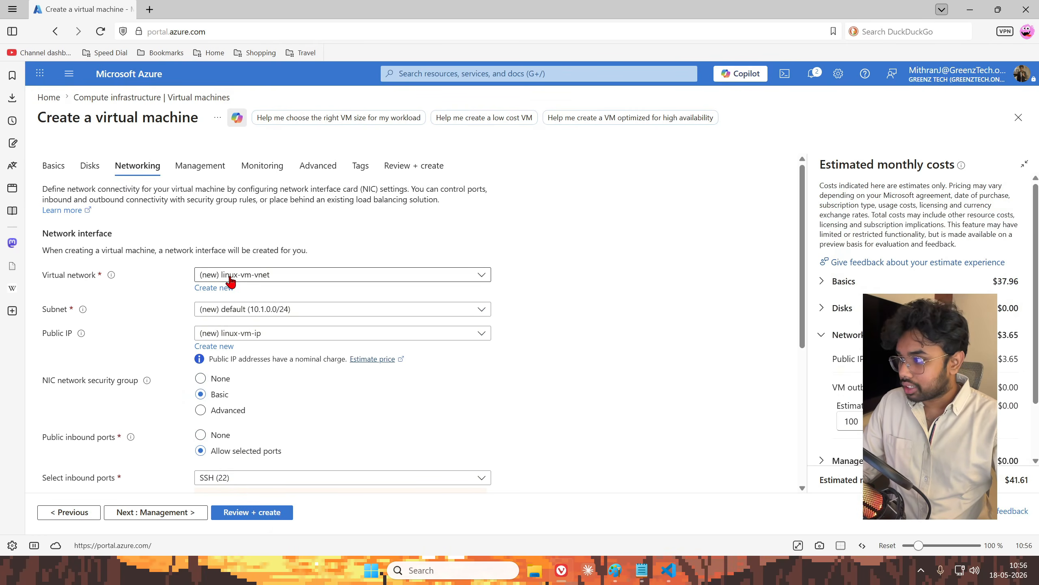
Enable deleting the public IP and NIC with the Linux VM, keep the other networking defaults, and continue to the management settings
scroll(157, 360, down, 2)
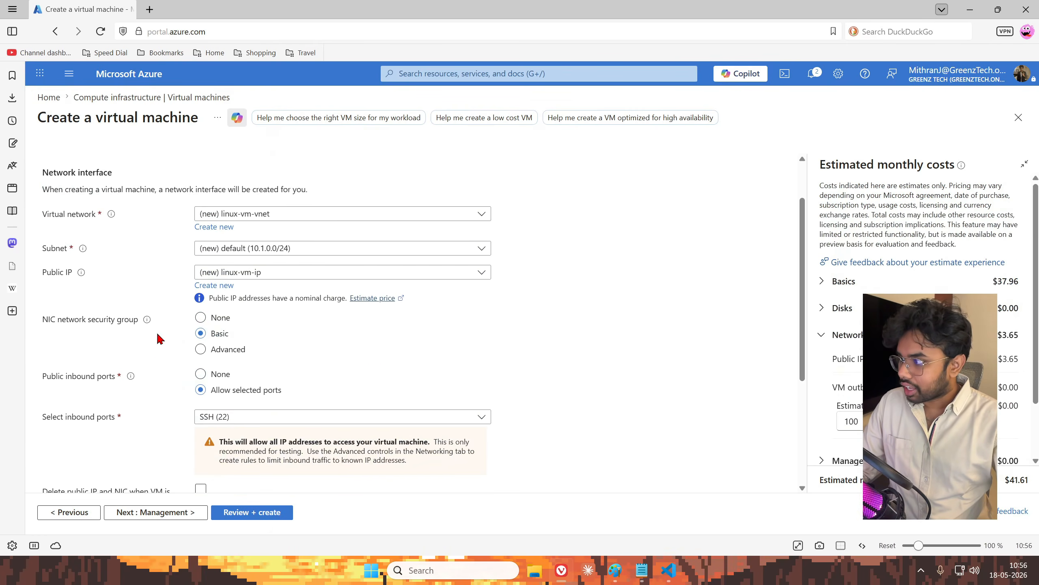
scroll(159, 338, down, 3)
scroll(189, 285, down, 2)
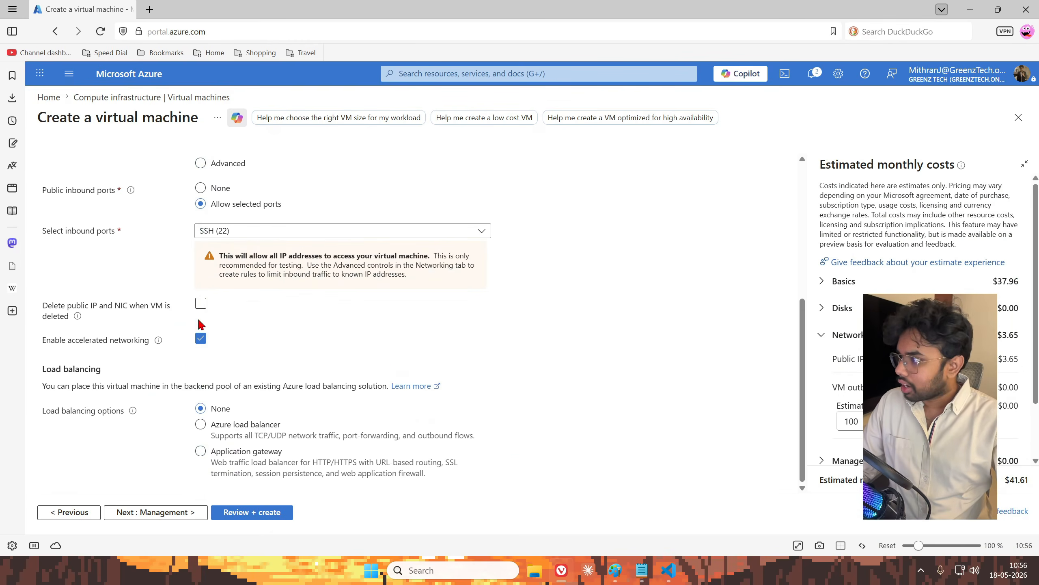
click(200, 304)
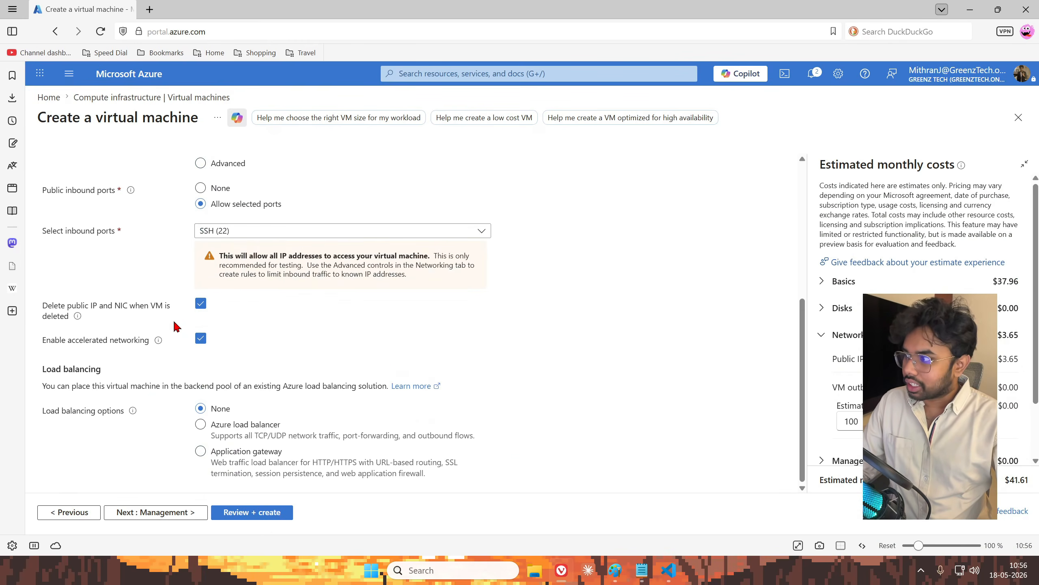
click(180, 514)
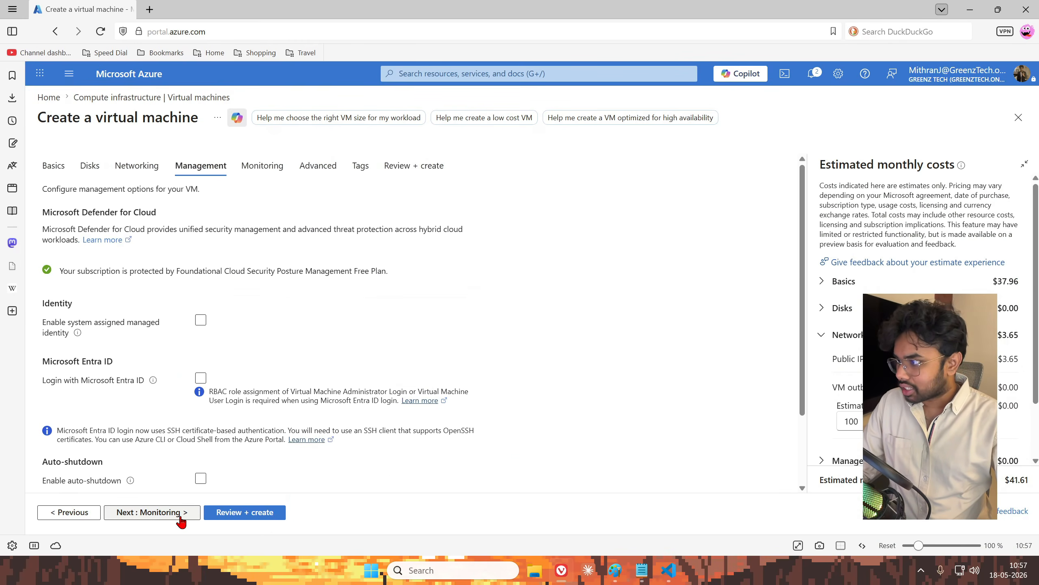
Keep the default management, monitoring, advanced and tag settings and proceed to the Linux VM's final review
click(180, 515)
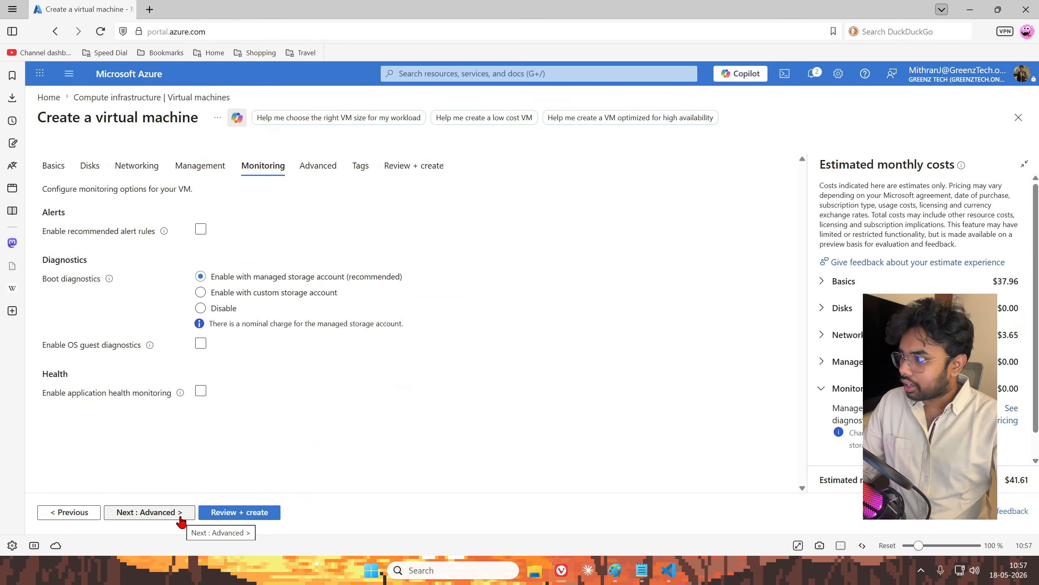
click(180, 517)
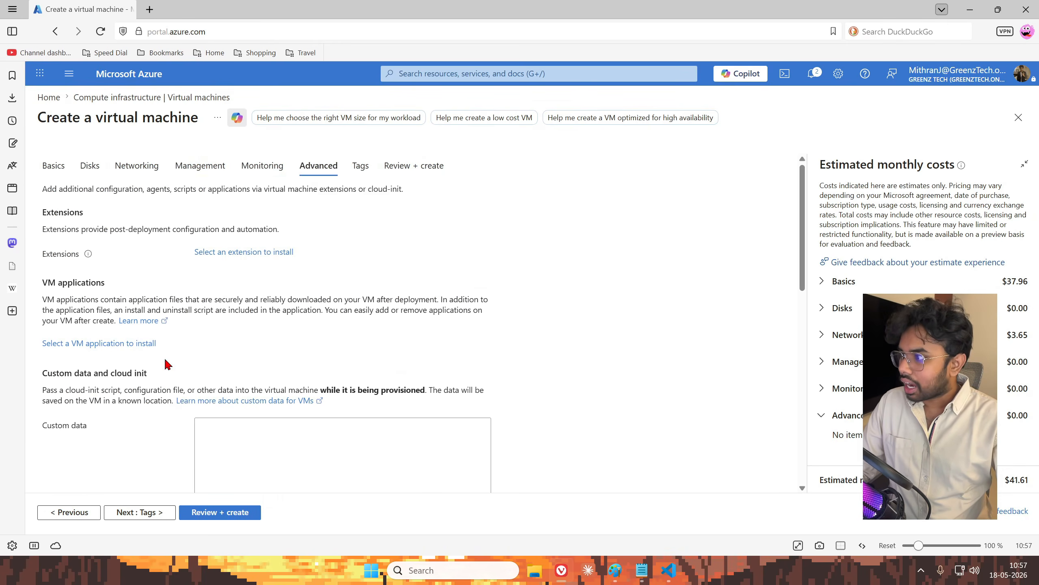
scroll(167, 363, down, 10)
click(164, 512)
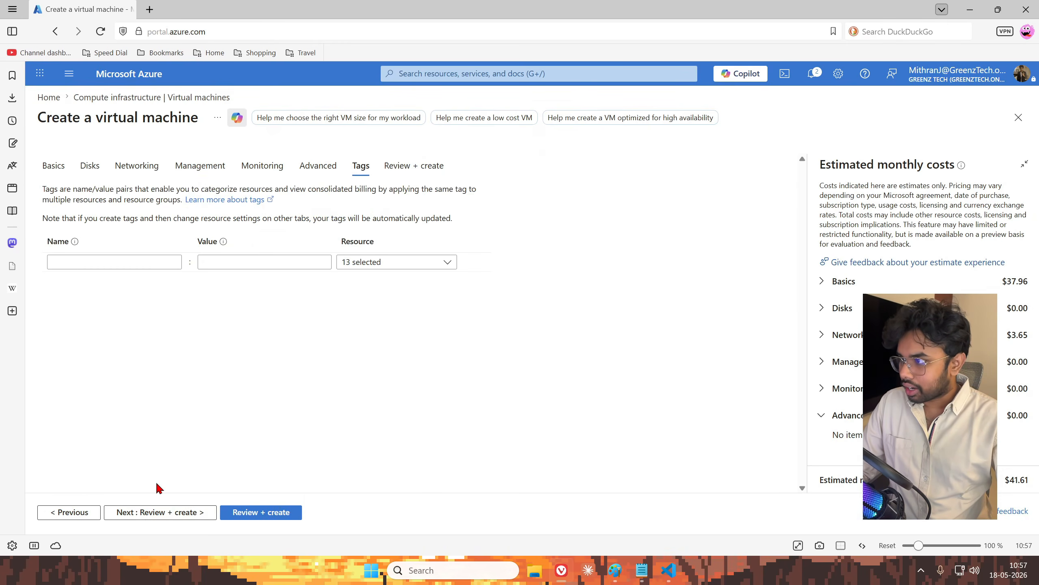
click(193, 516)
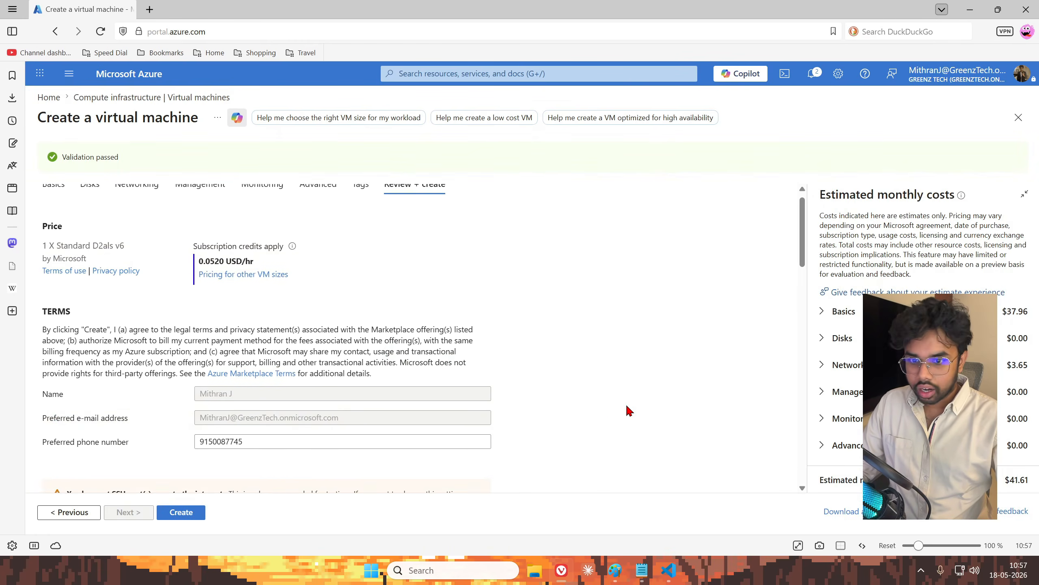
Review the Linux VM's configuration summary, including price, terms, basics, disks, management, monitoring and advanced settings
scroll(614, 405, down, 3)
scroll(460, 378, up, 3)
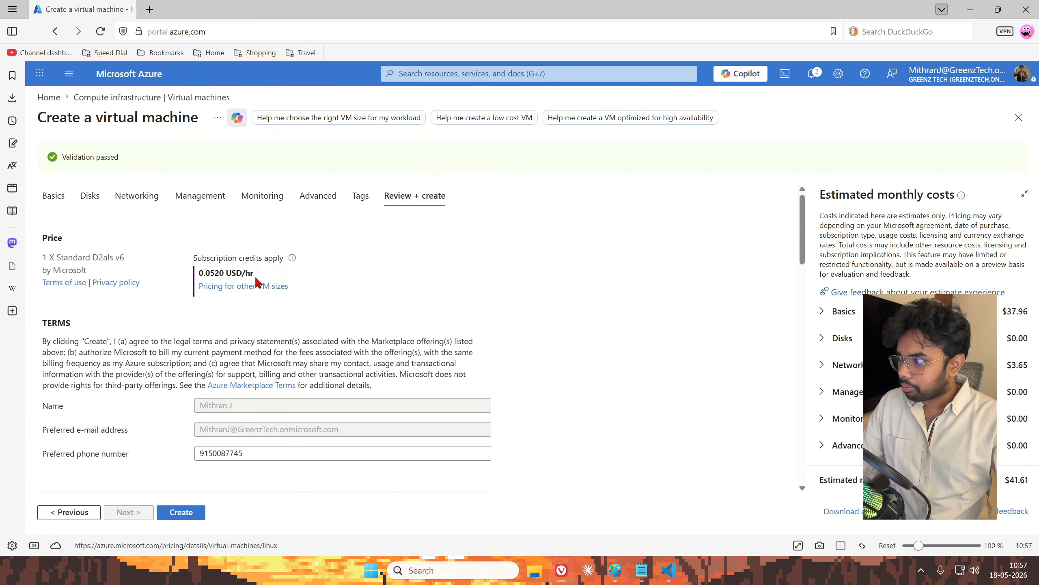
scroll(352, 330, down, 5)
scroll(311, 318, down, 2)
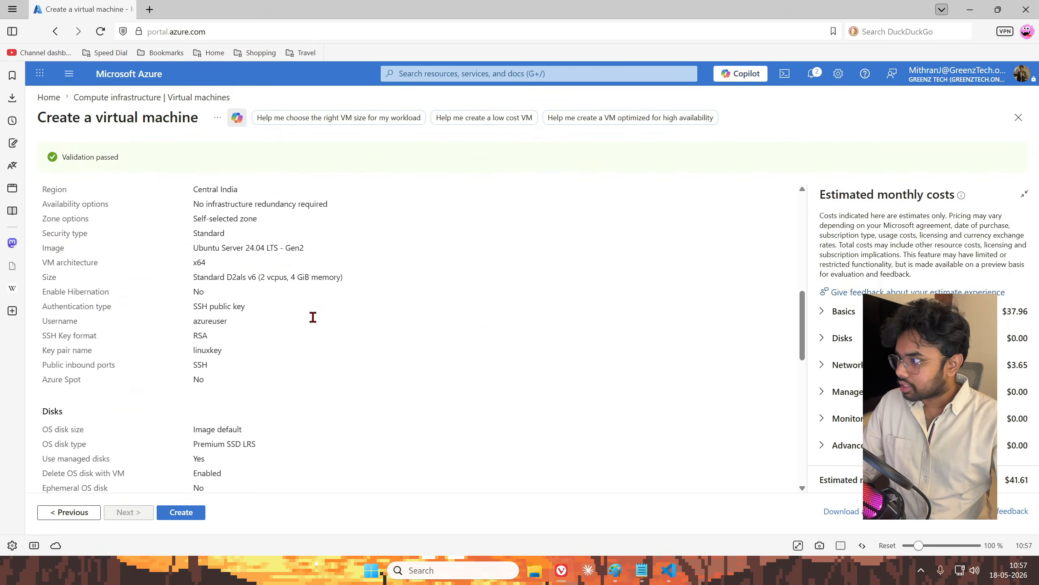
scroll(311, 318, up, 5)
scroll(311, 318, down, 3)
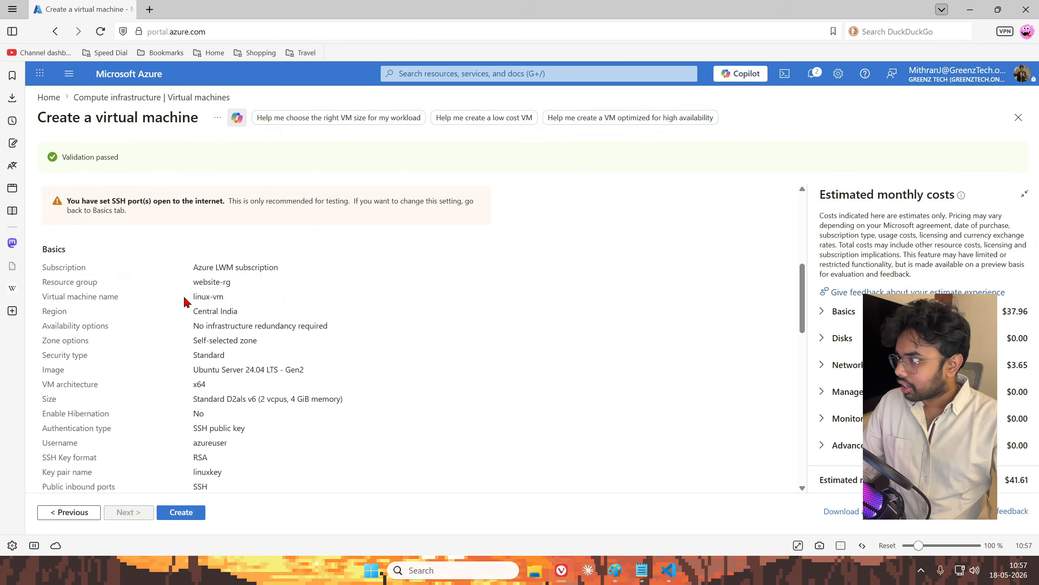
scroll(246, 302, down, 2)
scroll(220, 304, up, 3)
scroll(491, 377, up, 5)
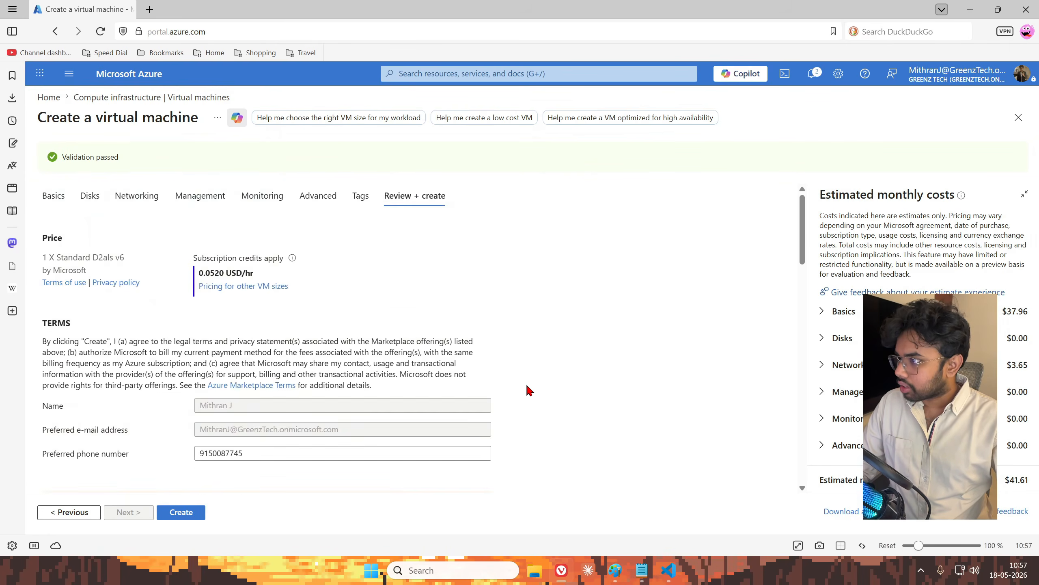
scroll(526, 390, down, 15)
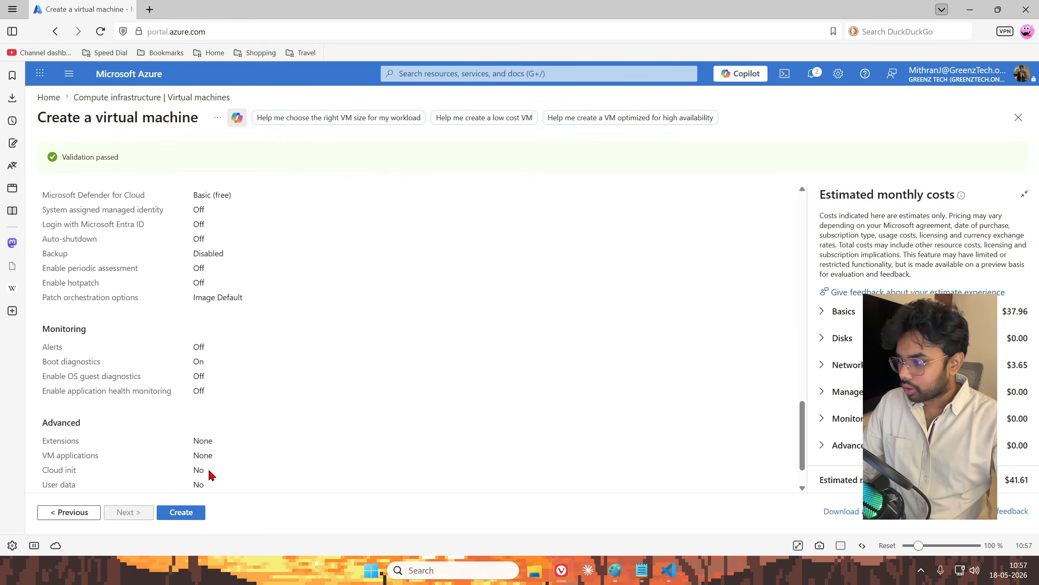
scroll(210, 475, down, 1)
Create the Linux VM, download its private key file linuxkey.pem, and dismiss the downloads list
click(180, 512)
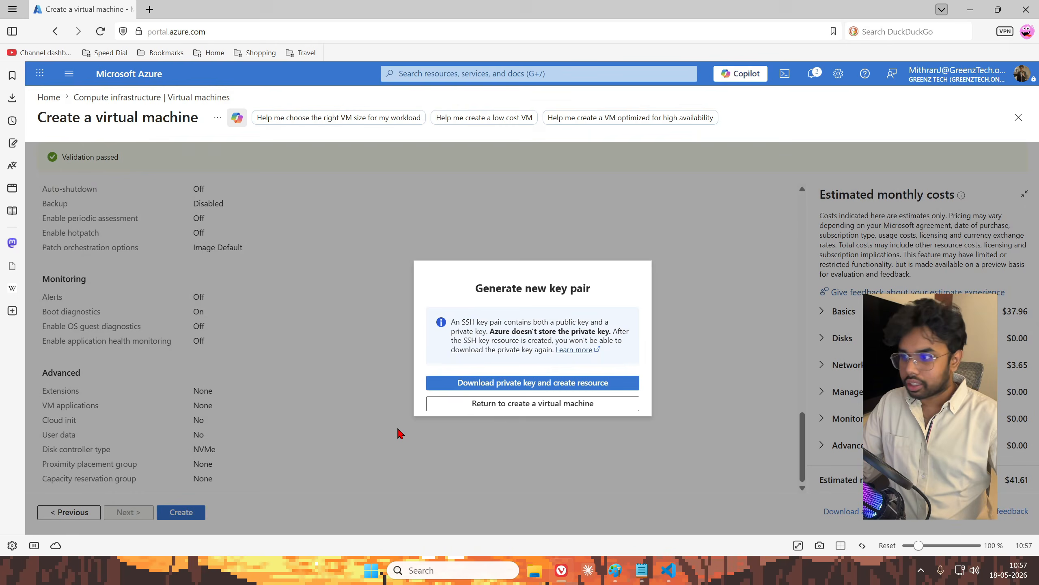
click(503, 383)
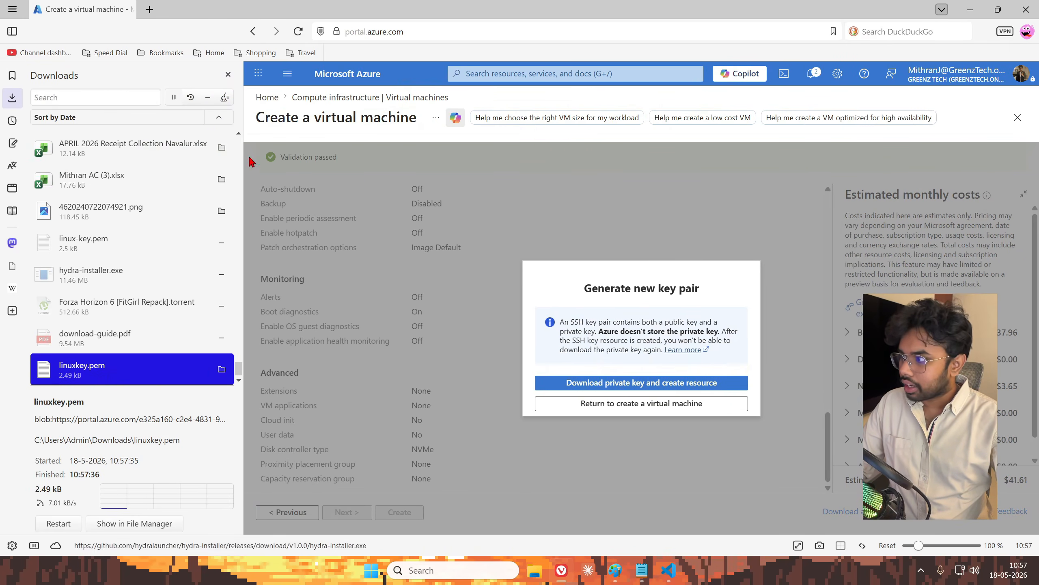
click(228, 75)
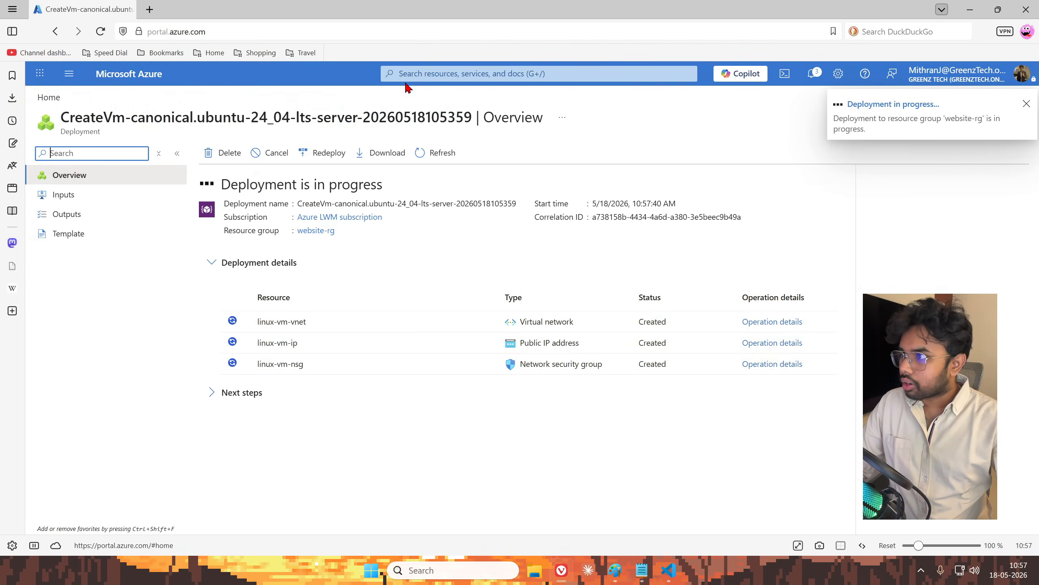
Go to the virtual machines list and refresh it until linux-vm is listed
click(418, 74)
click(472, 249)
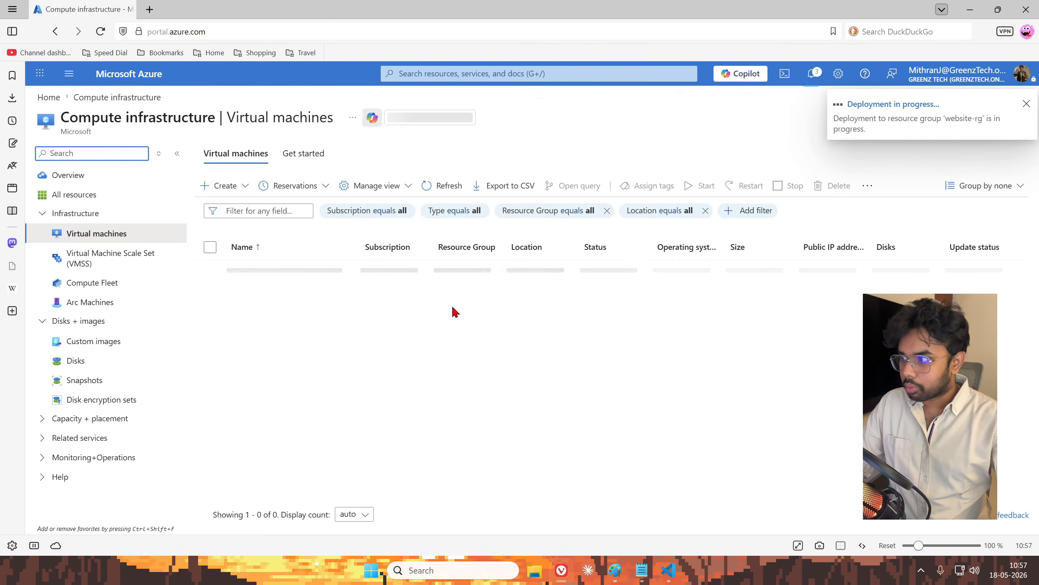
click(444, 187)
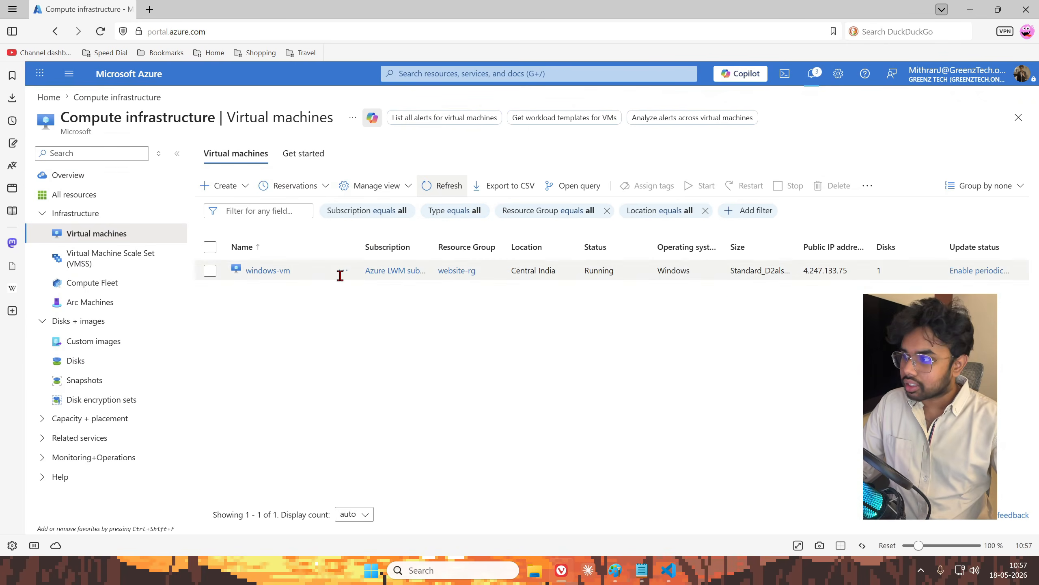
click(438, 192)
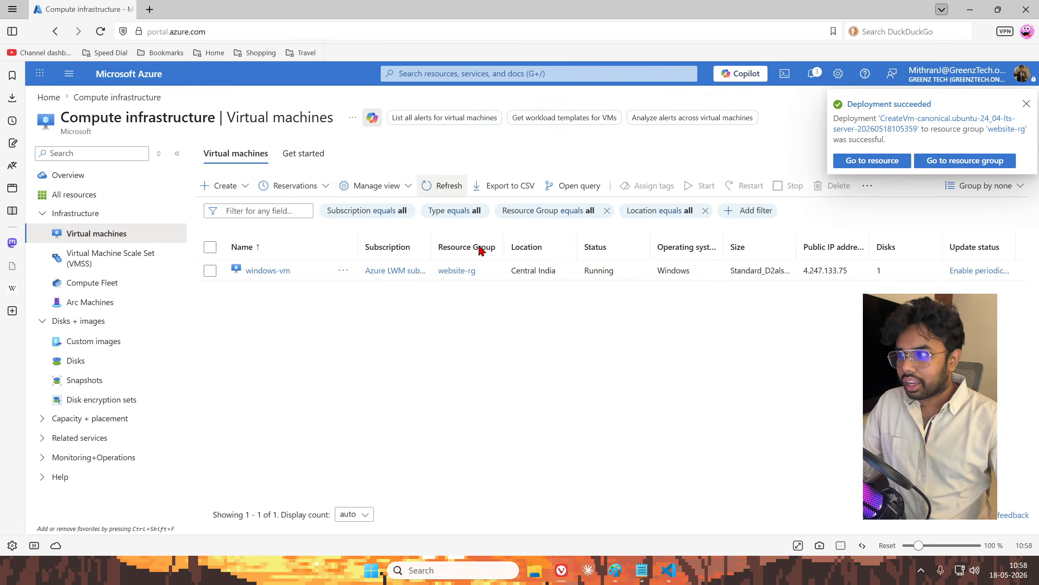
click(443, 186)
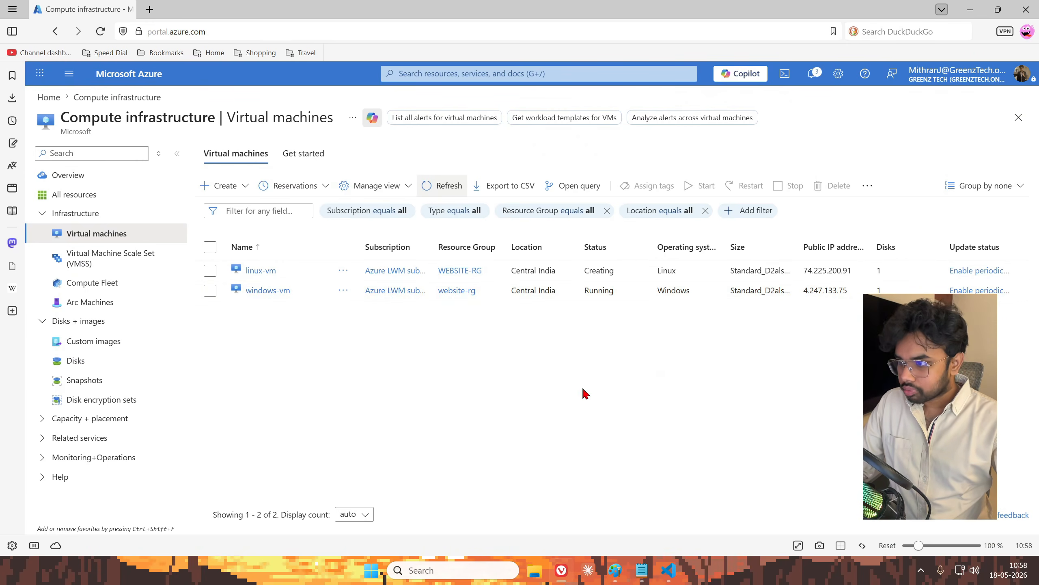
Switch to Notepad to check the saved VM user name and password, and return to the Azure portal
click(641, 570)
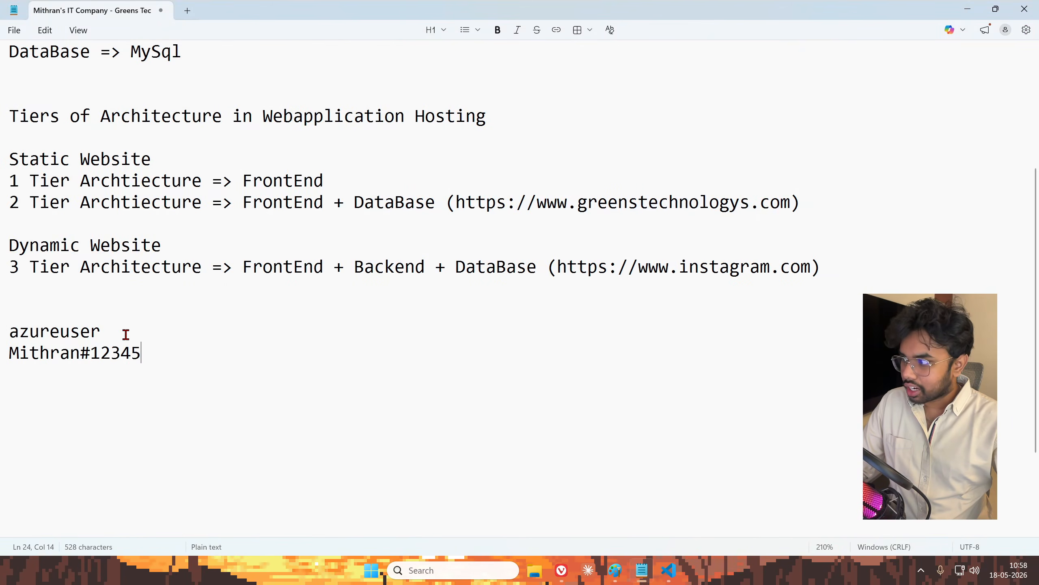
drag(118, 333, 13, 315)
drag(164, 357, 12, 354)
click(195, 353)
key(alt+Tab)
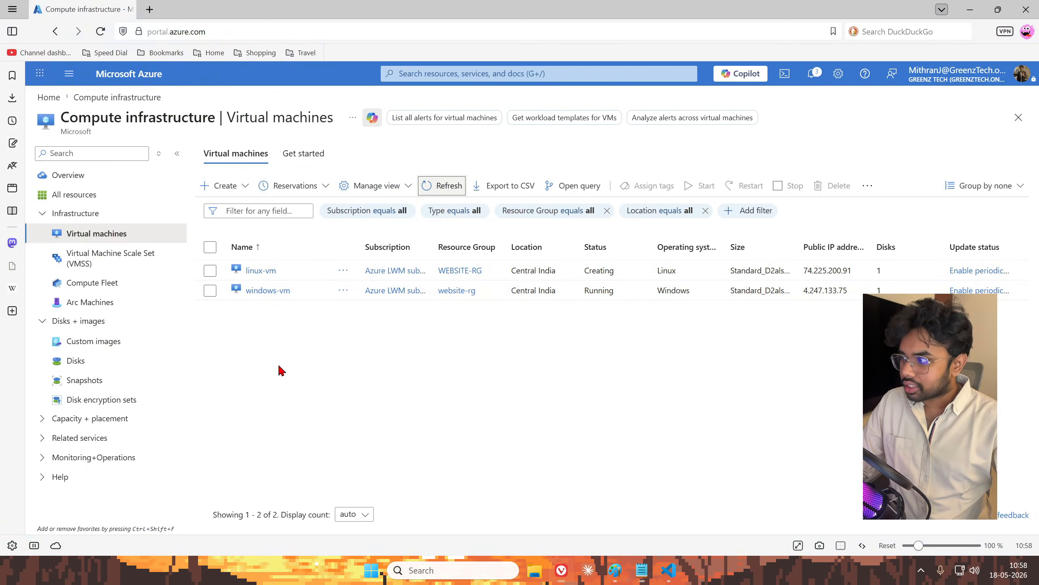
Open the overview of windows-vm, find its public IP address, and launch Remote Desktop Connection
click(268, 291)
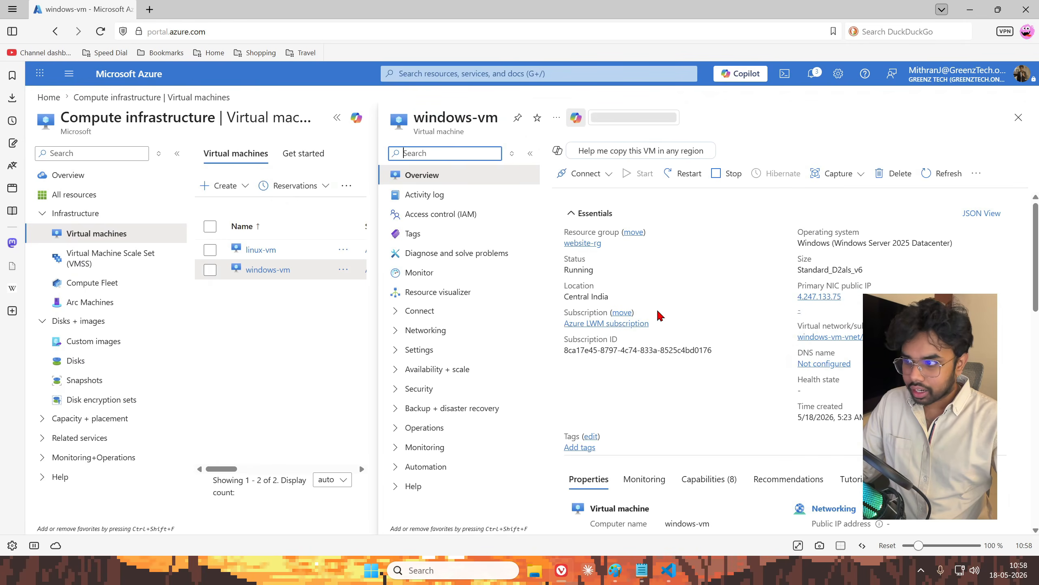
scroll(843, 409, down, 3)
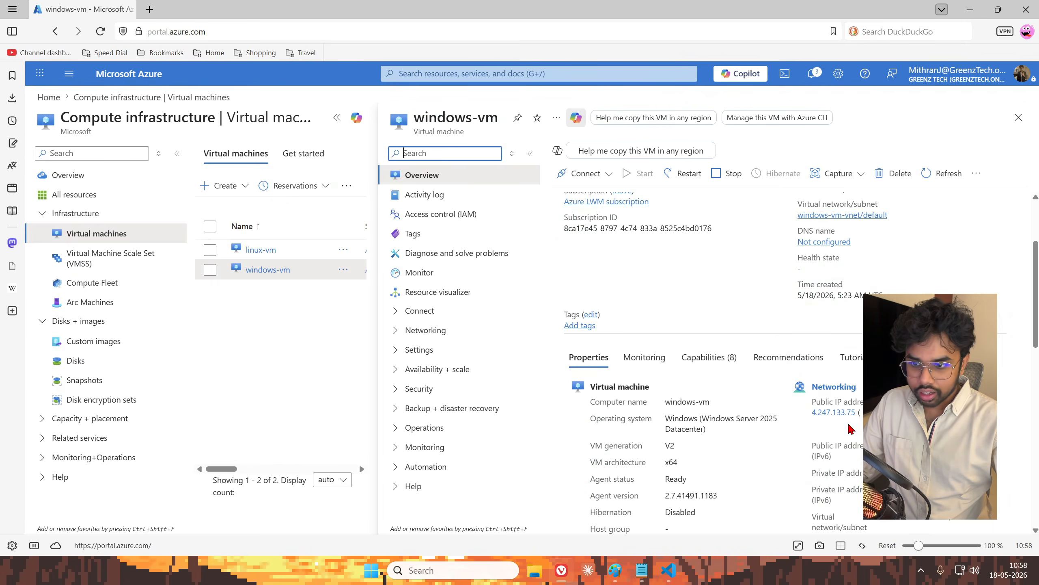
click(476, 572)
text(r)
click(442, 198)
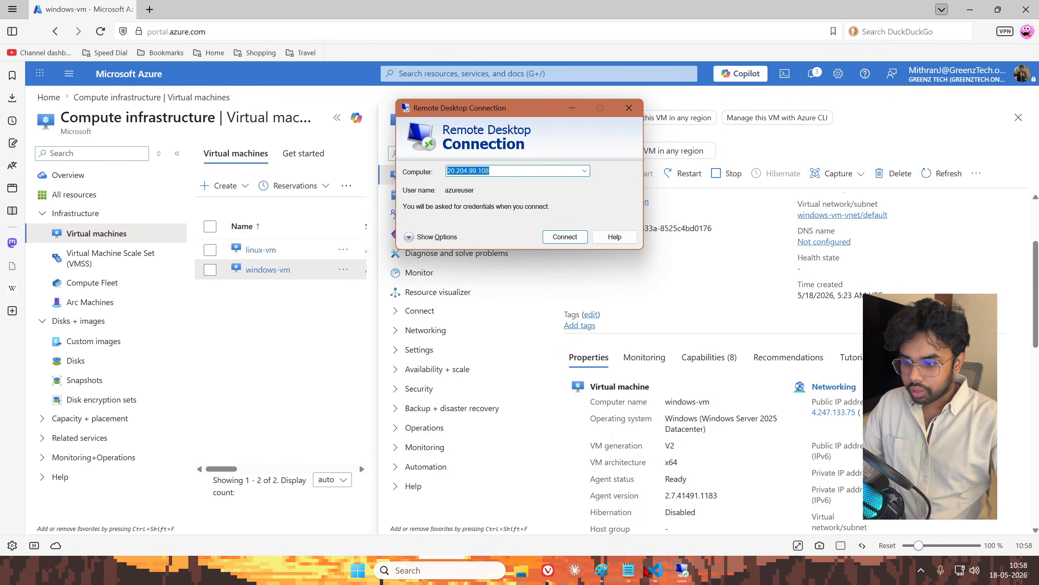
Copy the public IP address 4.247.133.75 of windows-vm into Remote Desktop Connection as the computer to connect to
click(629, 570)
key(alt+Tab)
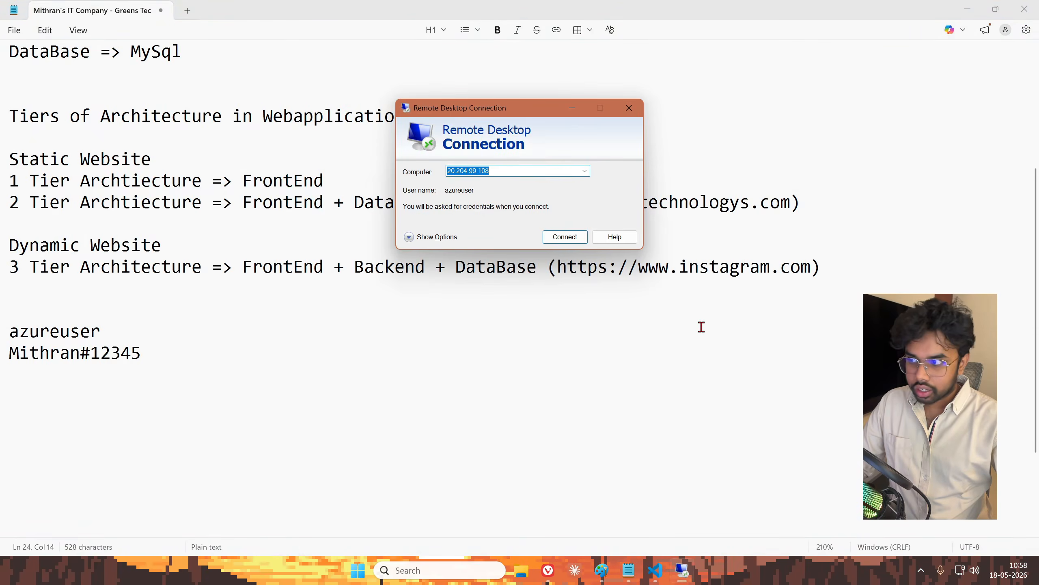
key(alt+Tab)
drag(812, 412, 857, 416)
key(ctrl+c)
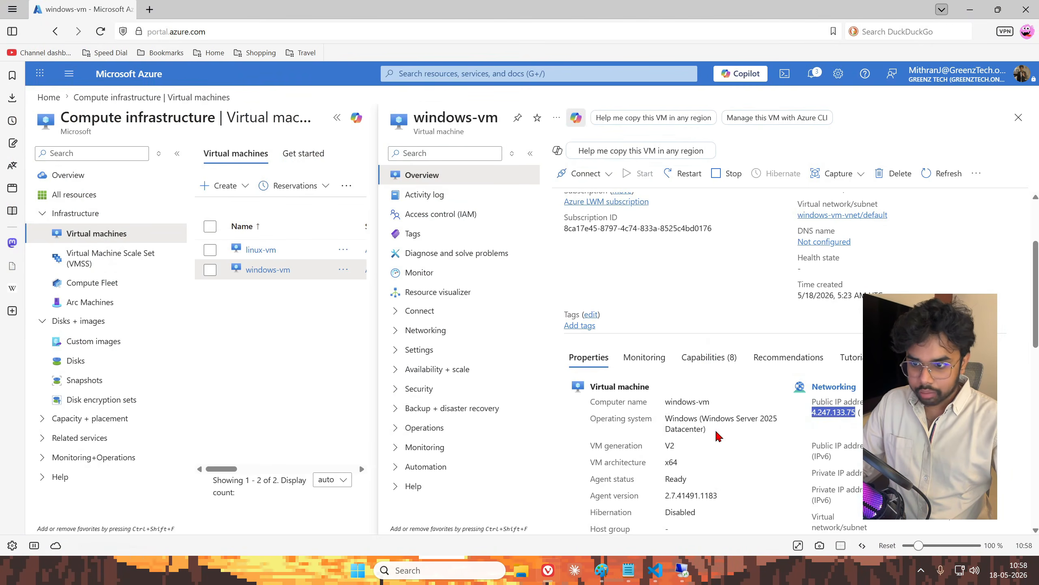
key(alt+Tab)
key(ctrl+v)
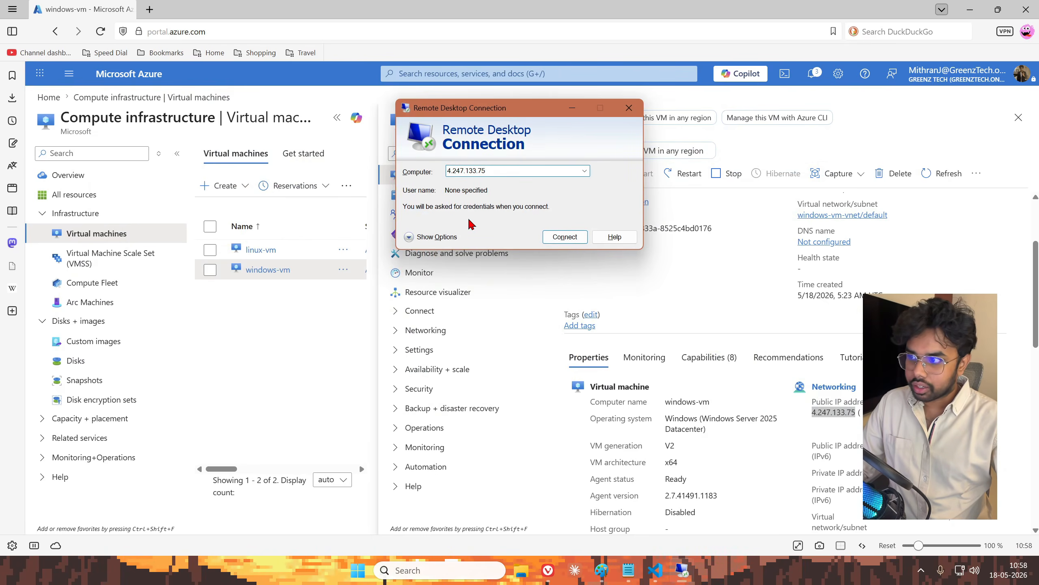
Show the remote connection's options, set the user name to azureuser, and start connecting
click(433, 237)
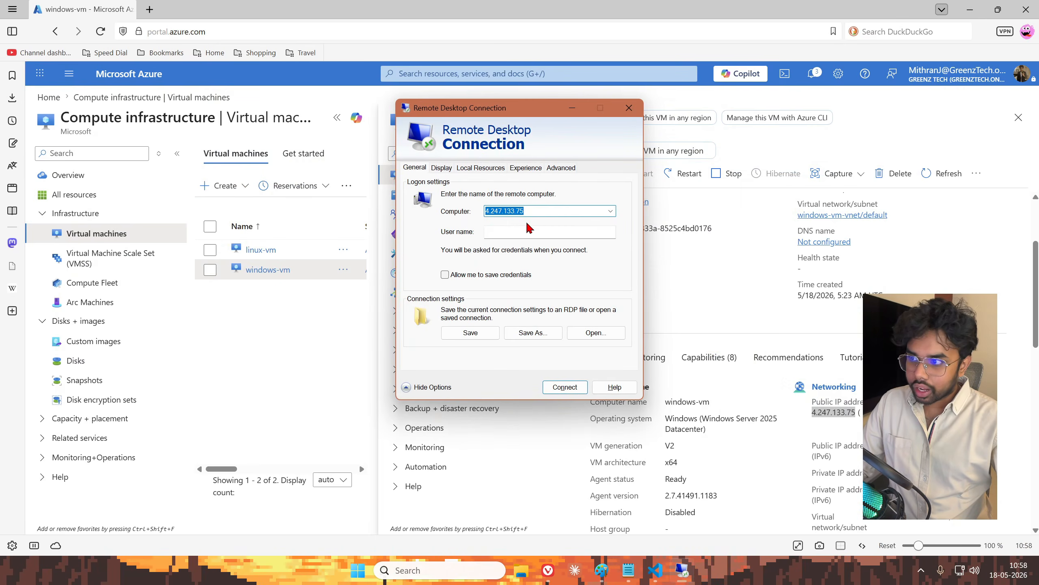
click(529, 229)
text(az)
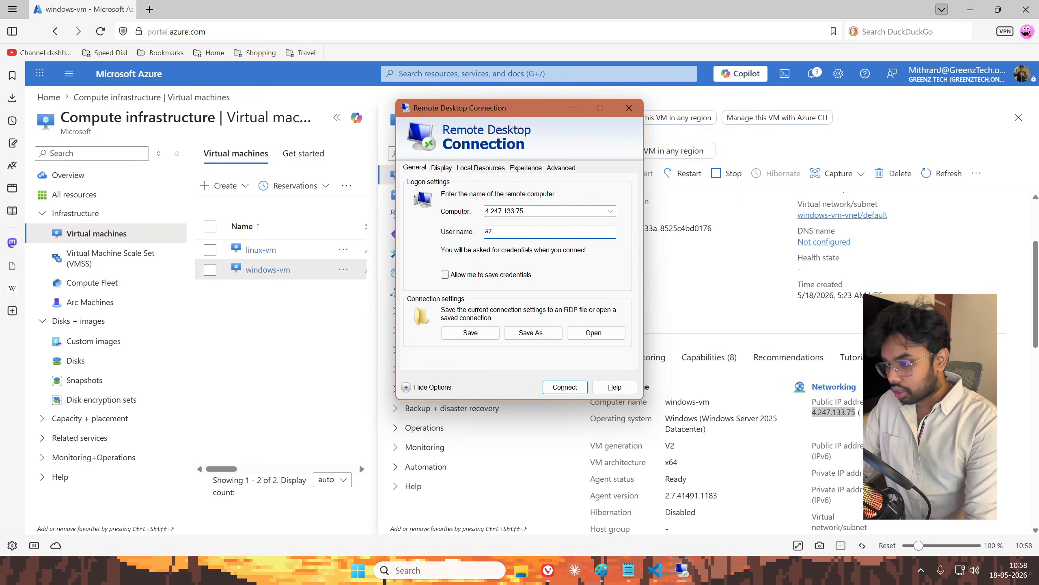
text(uew)
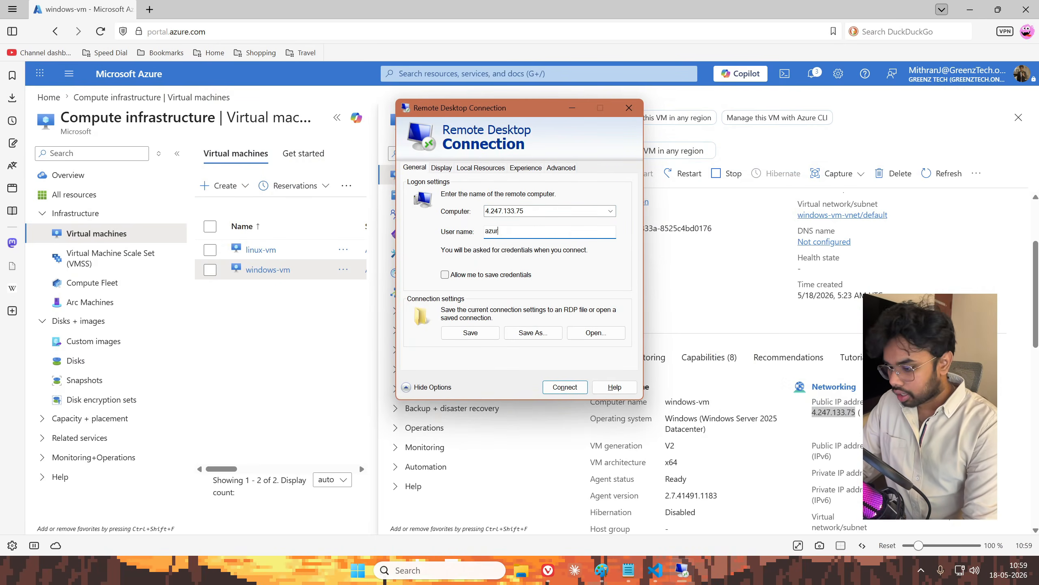
text(euser)
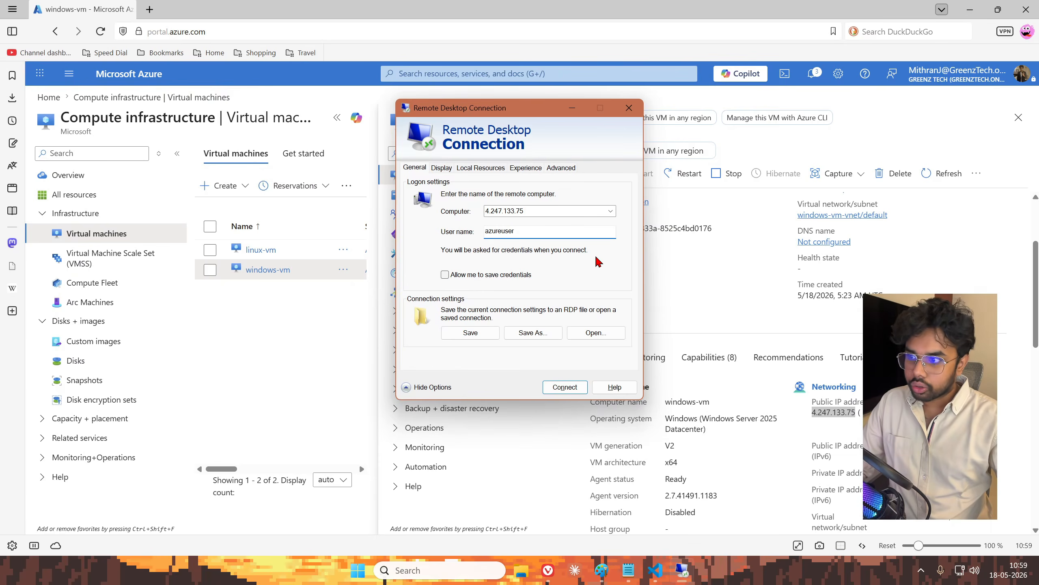
click(564, 392)
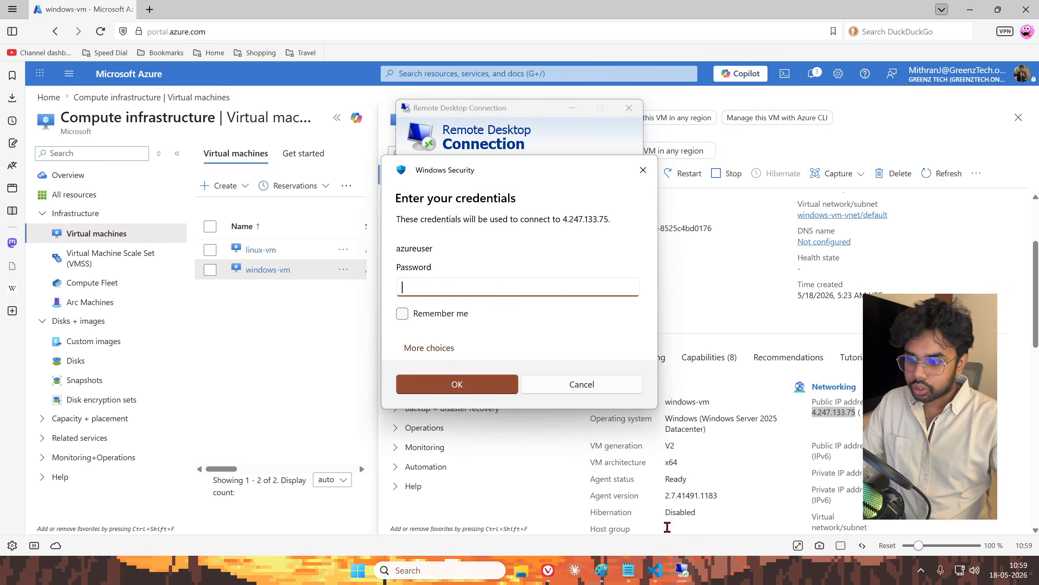
Copy the VM's account password from the Notepad notes and paste it into the credentials prompt's password field
click(629, 569)
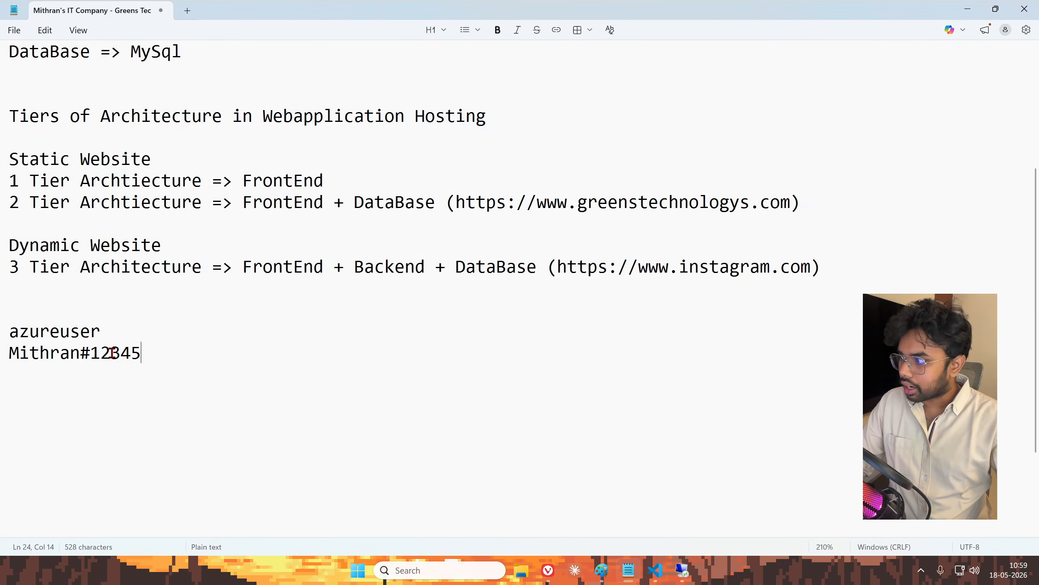
drag(143, 352, 2, 349)
key(ctrl+c)
key(alt+Tab)
key(ctrl+v)
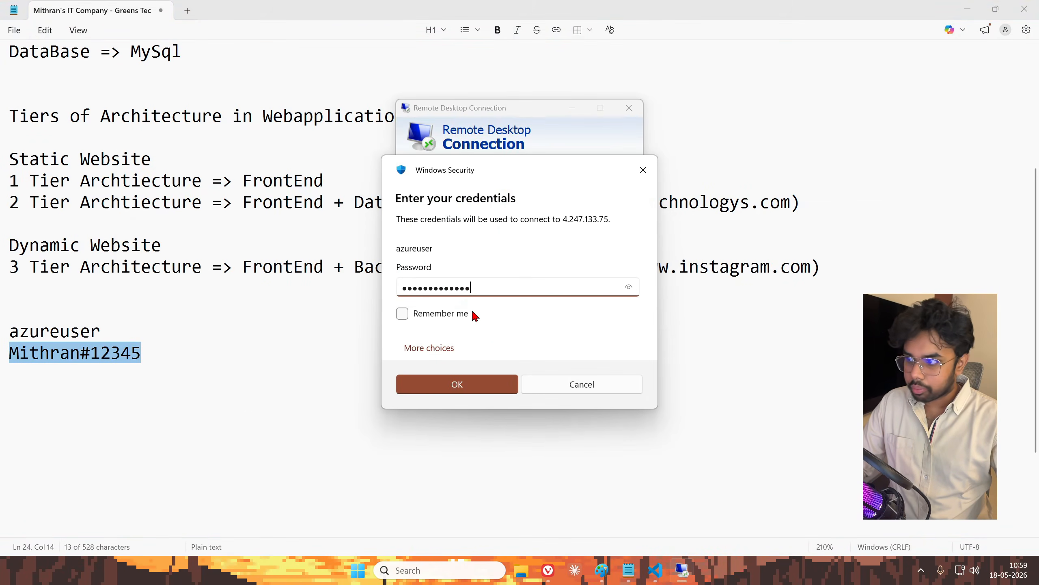
Submit the credentials, accept the prompt to connect to 4.247.133.75, and minimize the remote session
click(495, 385)
click(557, 355)
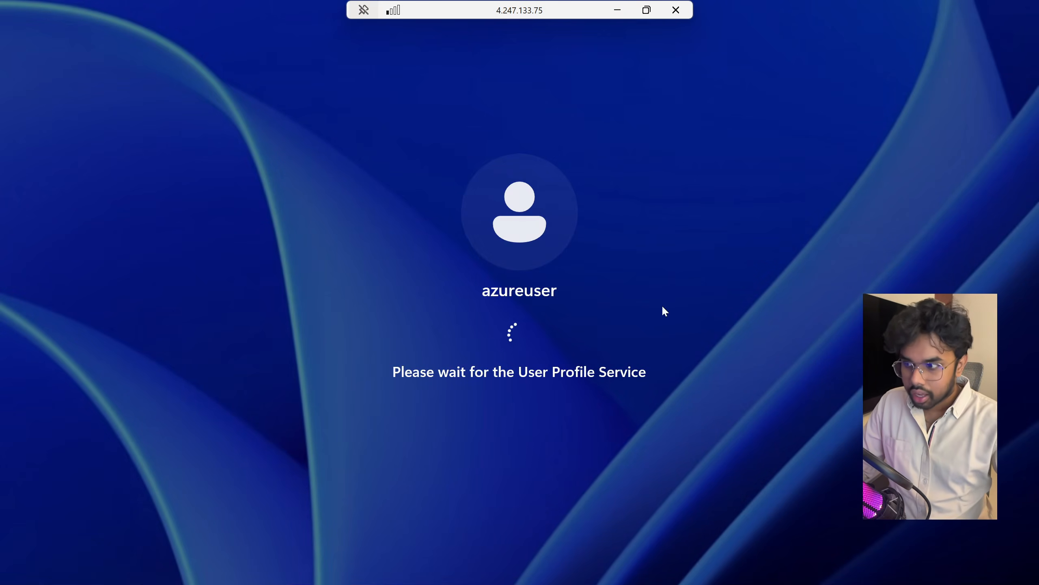
click(620, 10)
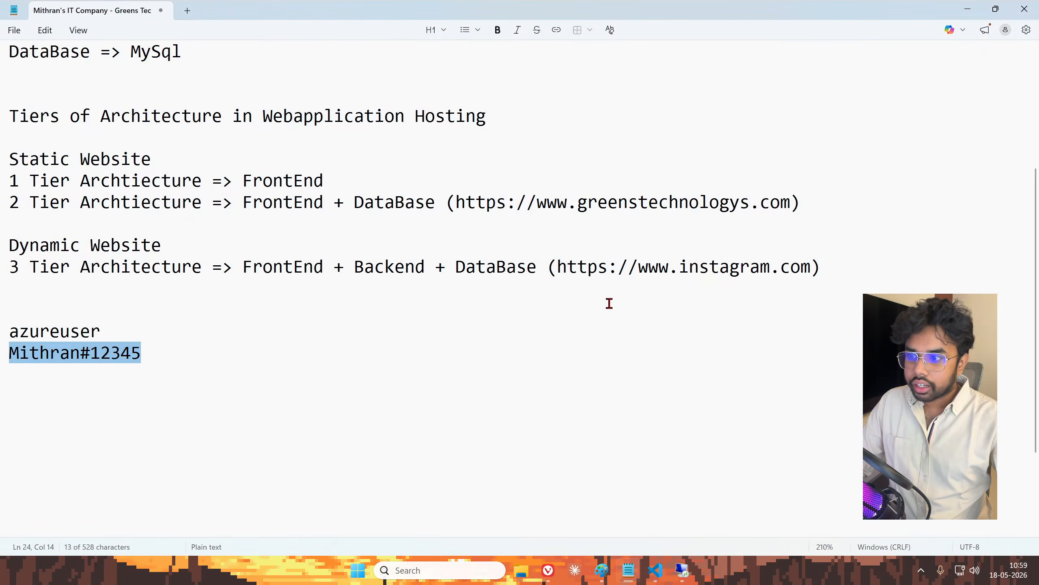
click(472, 566)
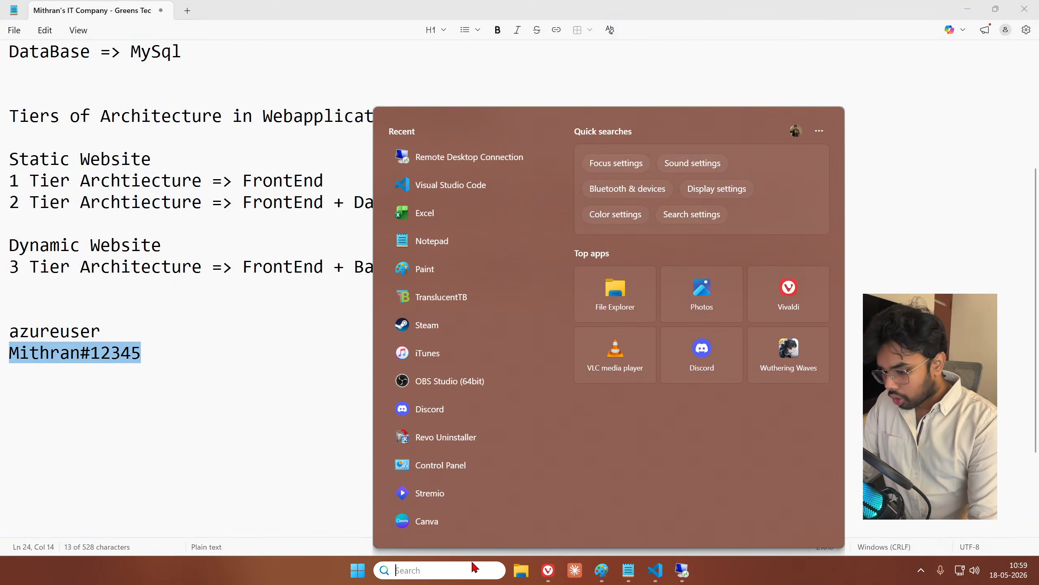
text(paint)
key(Return)
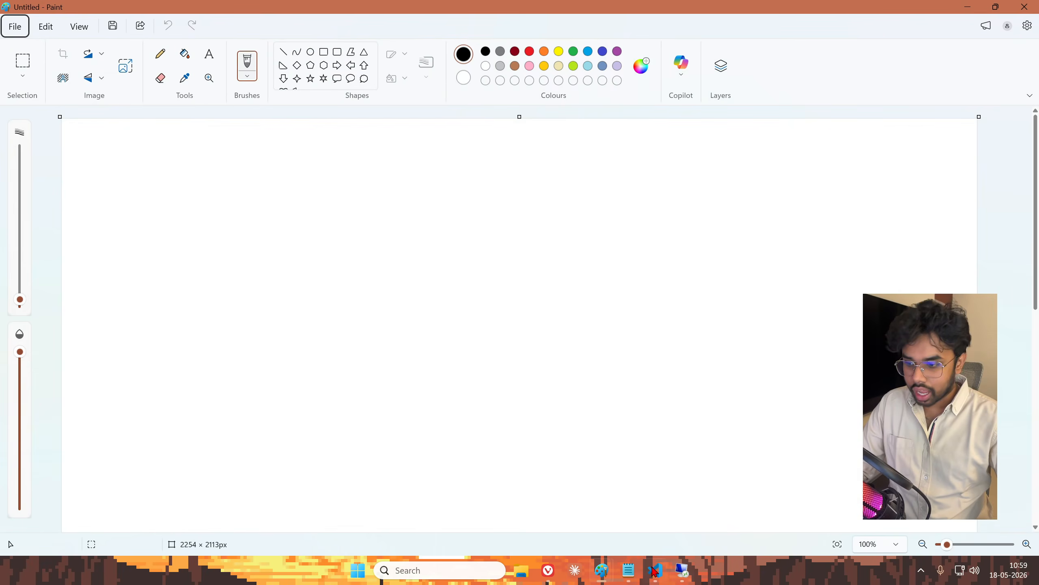
mouse_move(610, 567)
click(721, 473)
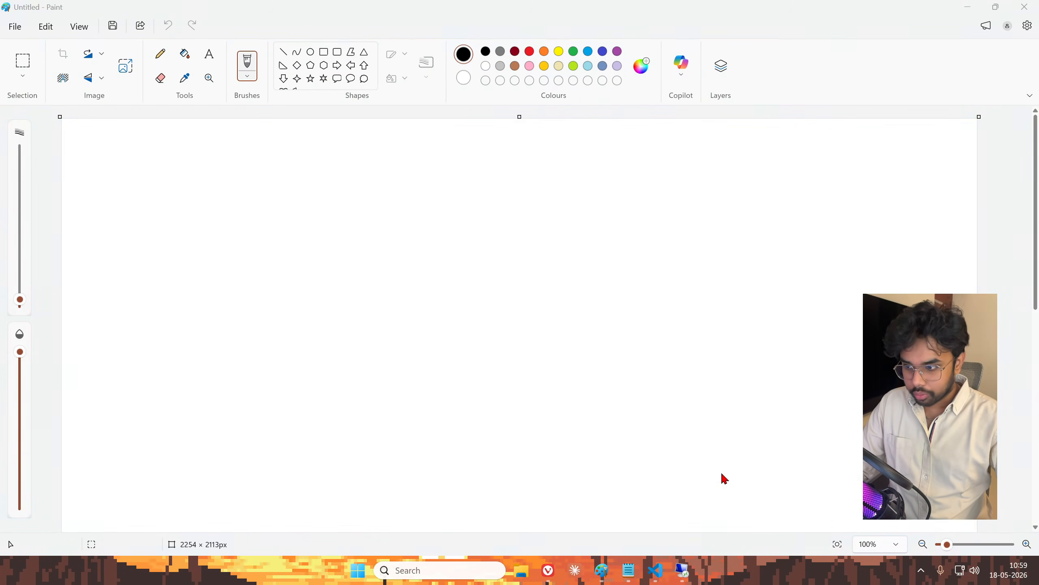
click(717, 468)
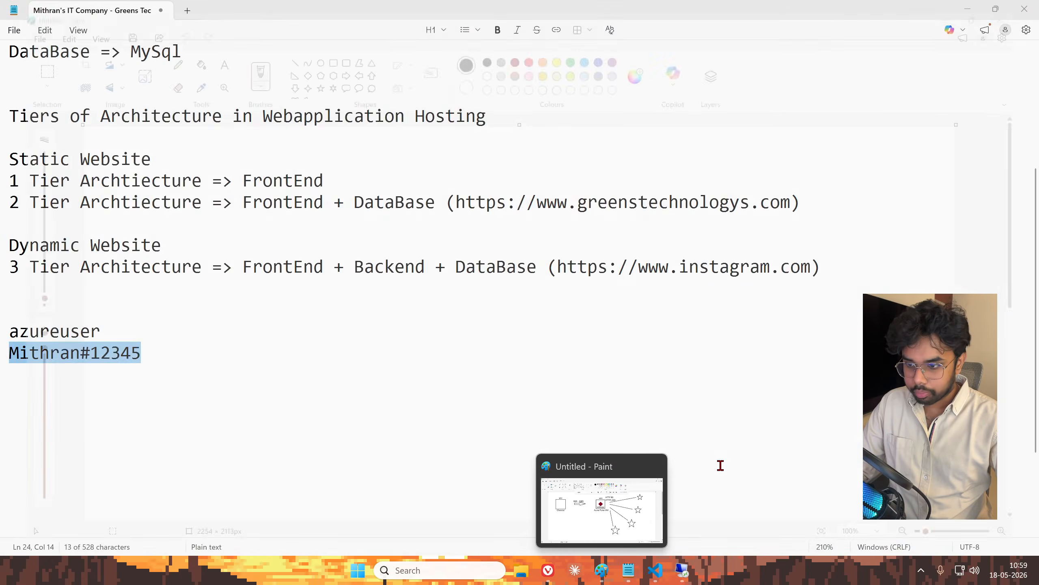
Switch to the existing Paint diagram and draw a wide rectangle of about 939 × 210 px in the blank lower part of the canvas
click(581, 467)
scroll(543, 343, down, 10)
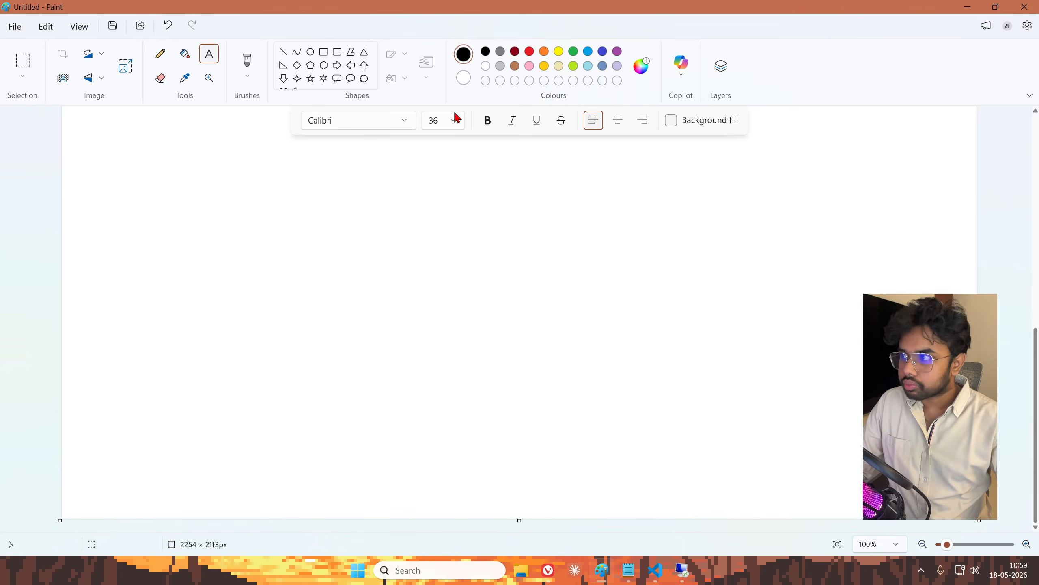
click(322, 54)
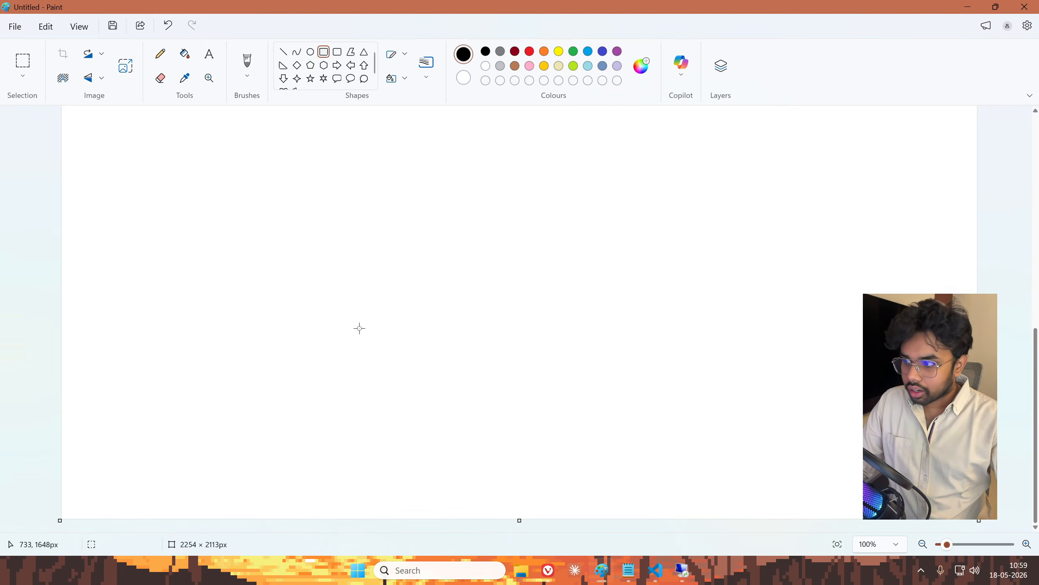
mouse_move(348, 322)
mouse_down()
mouse_move(654, 406)
mouse_move(731, 407)
mouse_up()
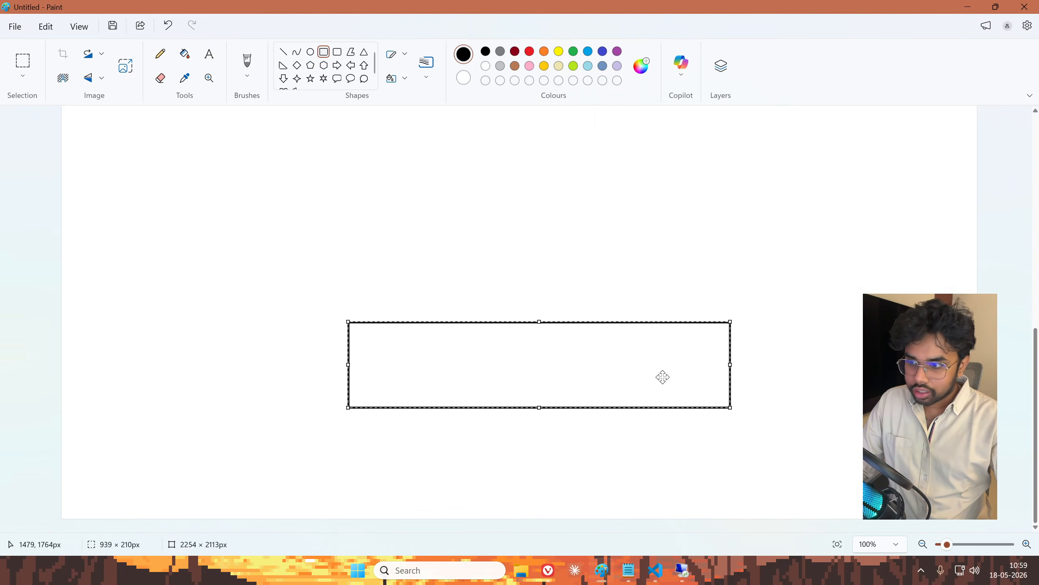
drag(662, 377, 645, 383)
click(400, 164)
click(209, 54)
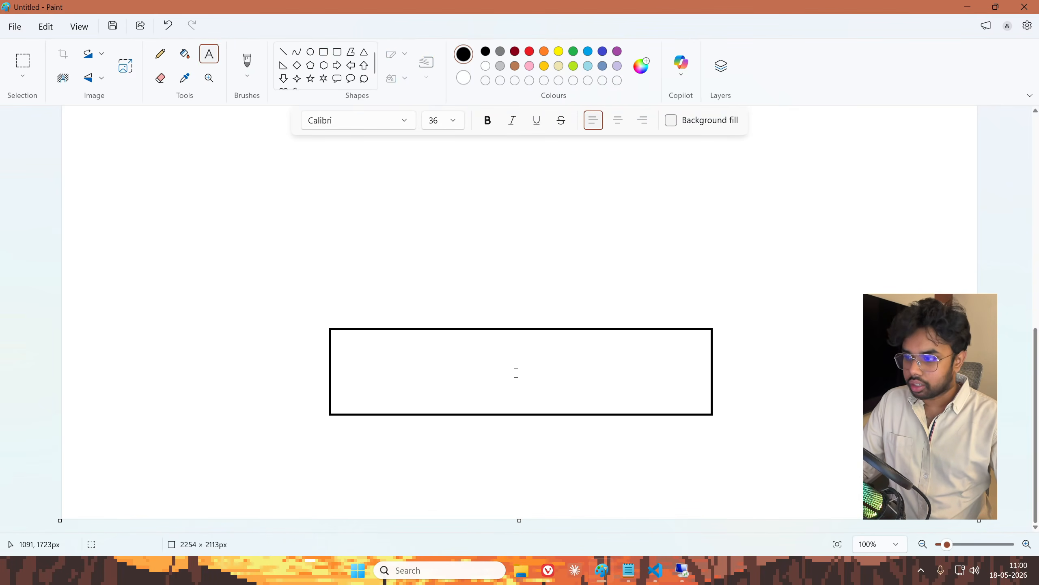
click(492, 368)
text(VM)
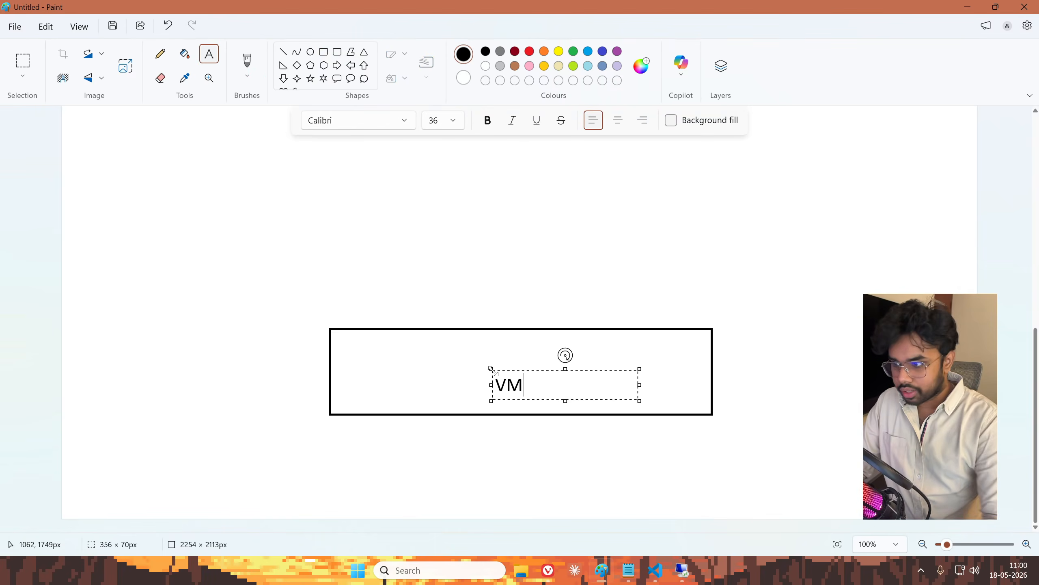
mouse_move(532, 369)
mouse_down()
mouse_move(526, 349)
mouse_move(537, 358)
mouse_up()
key(BackSpace)
key(BackSpace)
click(426, 357)
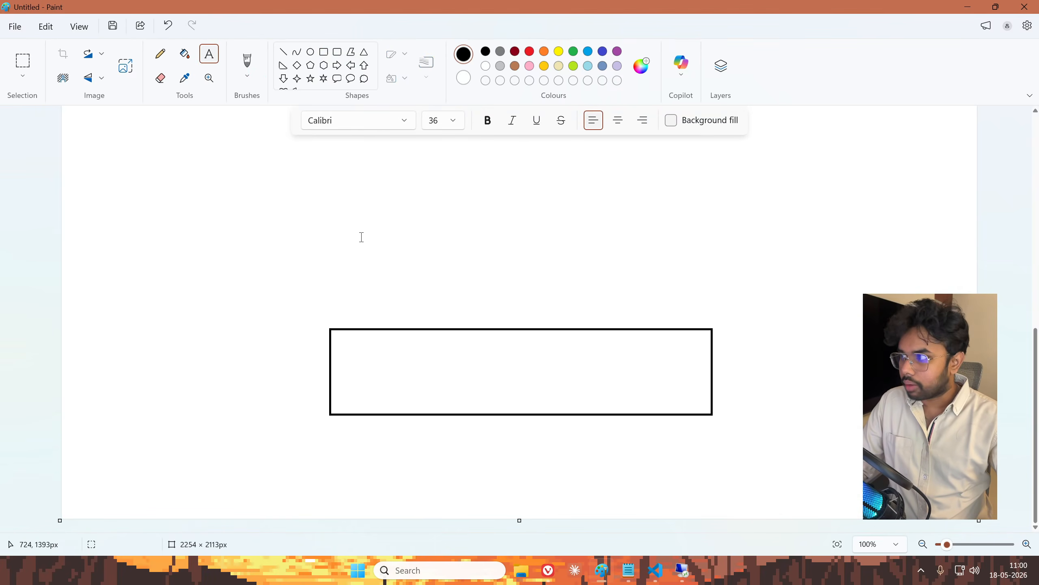
Label the wide rectangle "Physical Server" and position the text near its centre
click(449, 363)
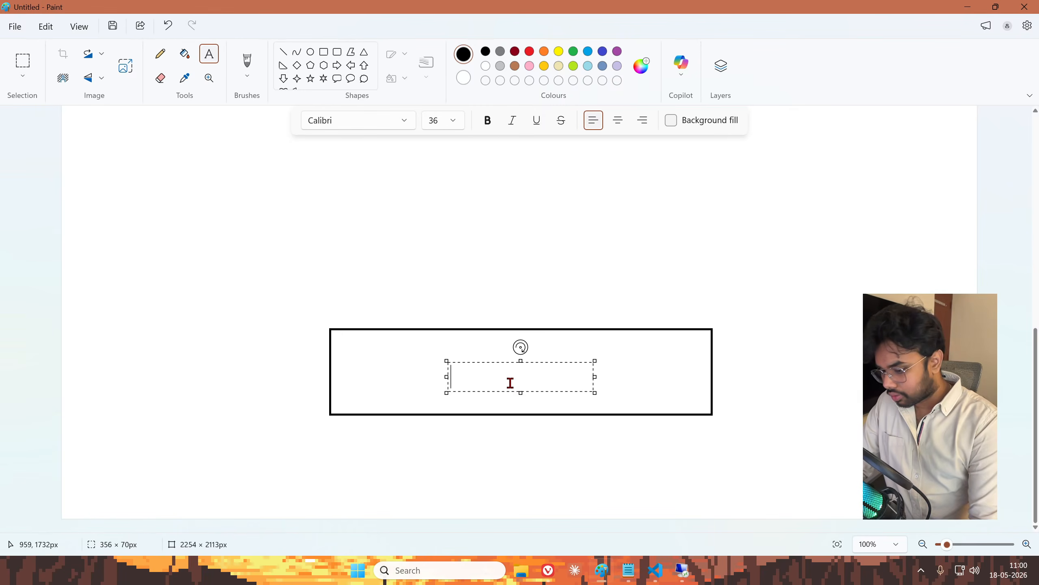
text(Physical Se)
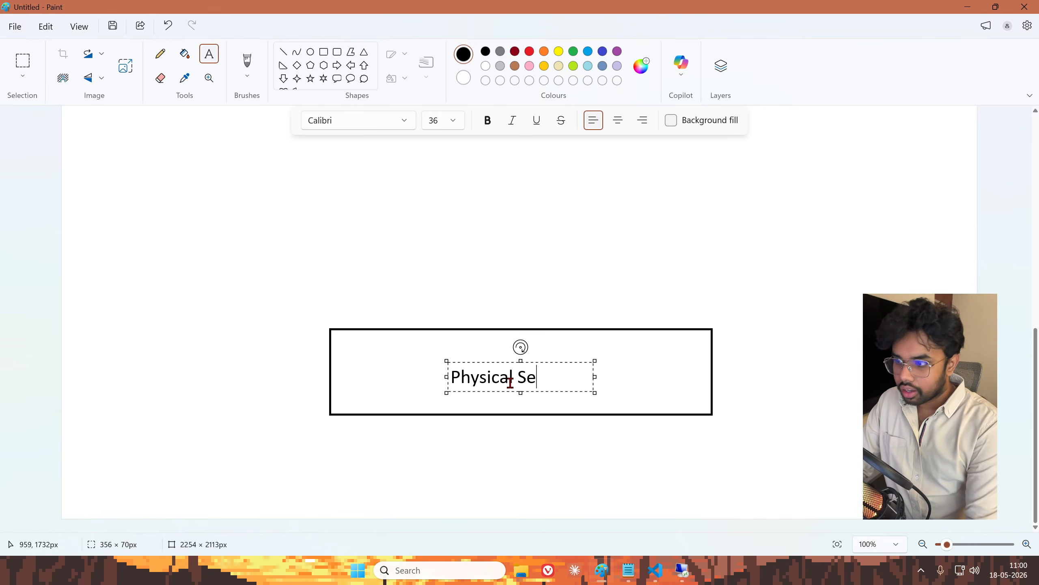
text(rver)
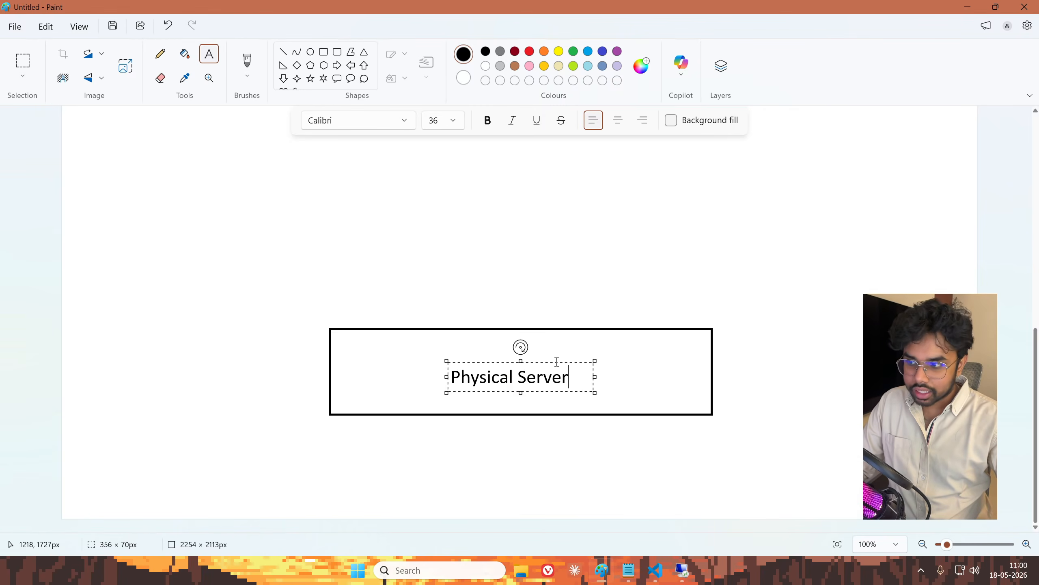
drag(557, 361, 564, 353)
click(600, 260)
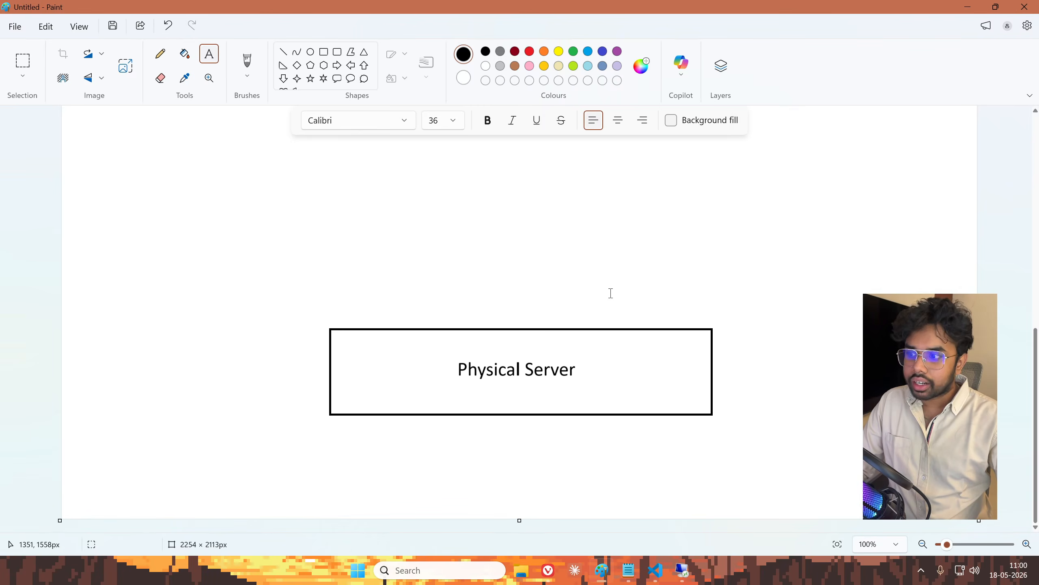
Draw a rounded rectangle resting on the left part of the Physical Server box and label it "Win VM" at its centre
click(337, 51)
drag(365, 274, 494, 329)
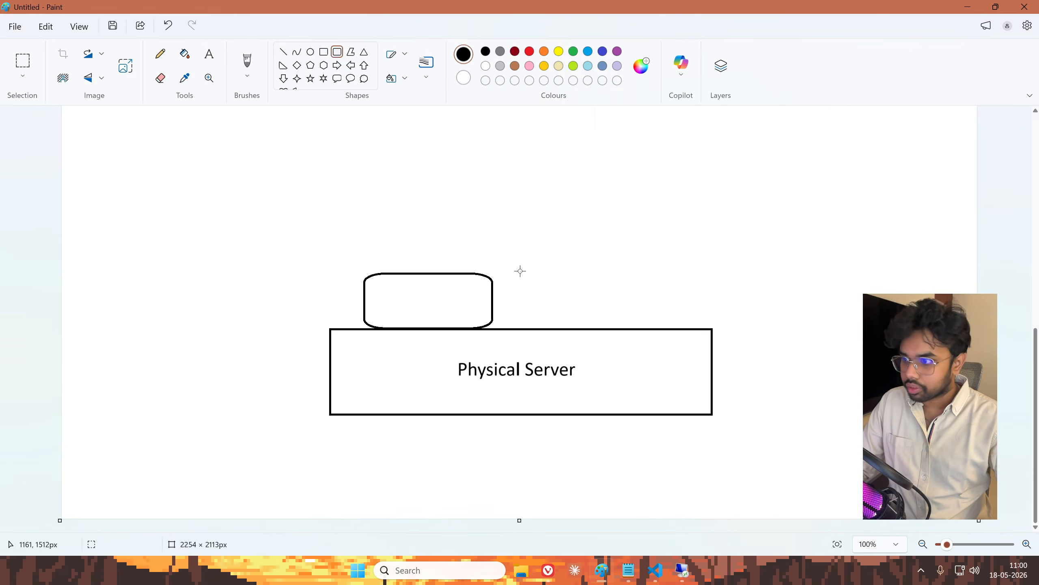
click(209, 54)
click(385, 302)
text(Win VM)
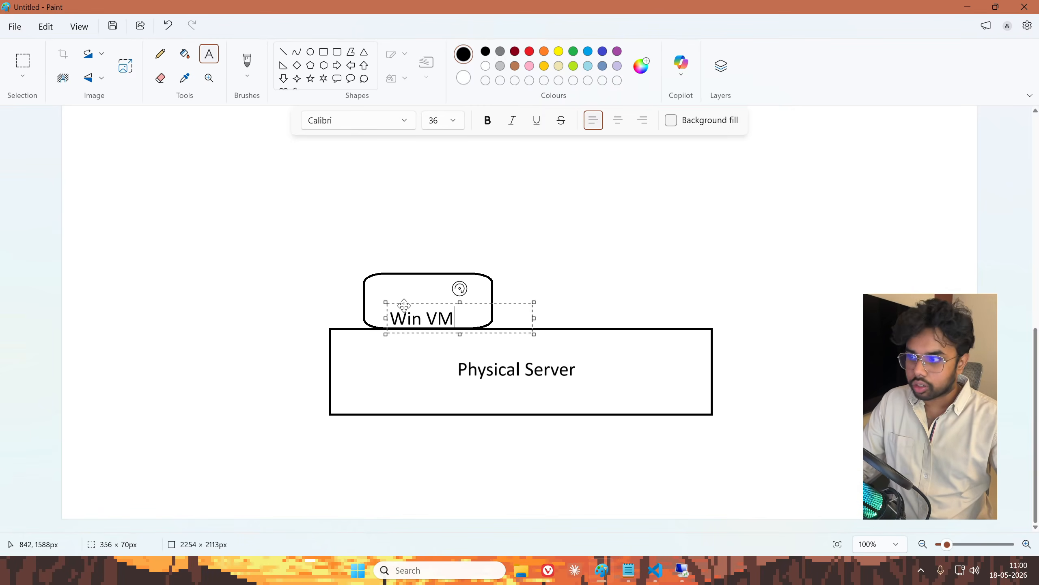
drag(429, 304, 433, 289)
click(452, 253)
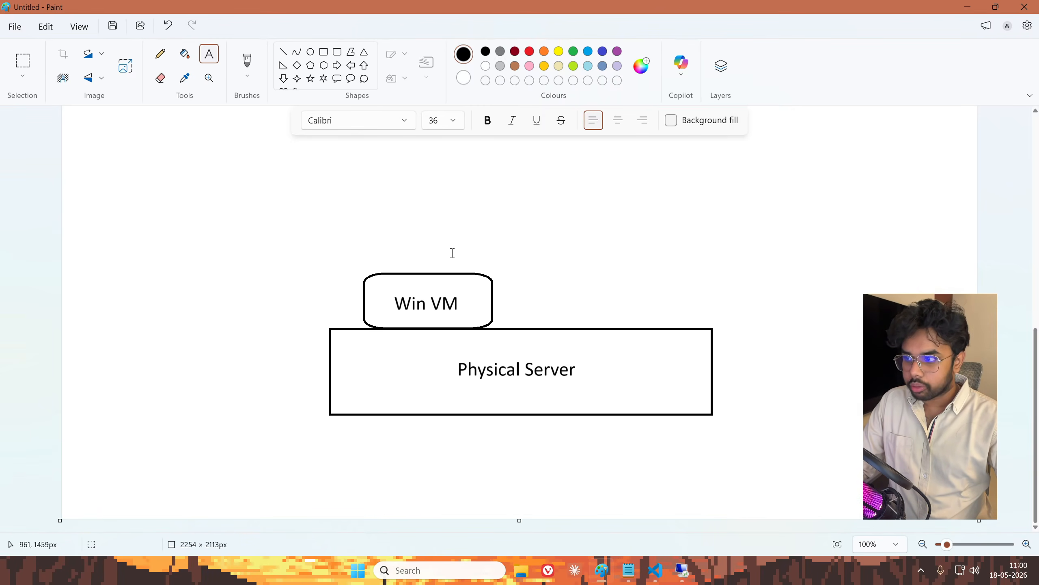
Draw a smaller plain rectangle resting on top of the Win VM box
click(323, 51)
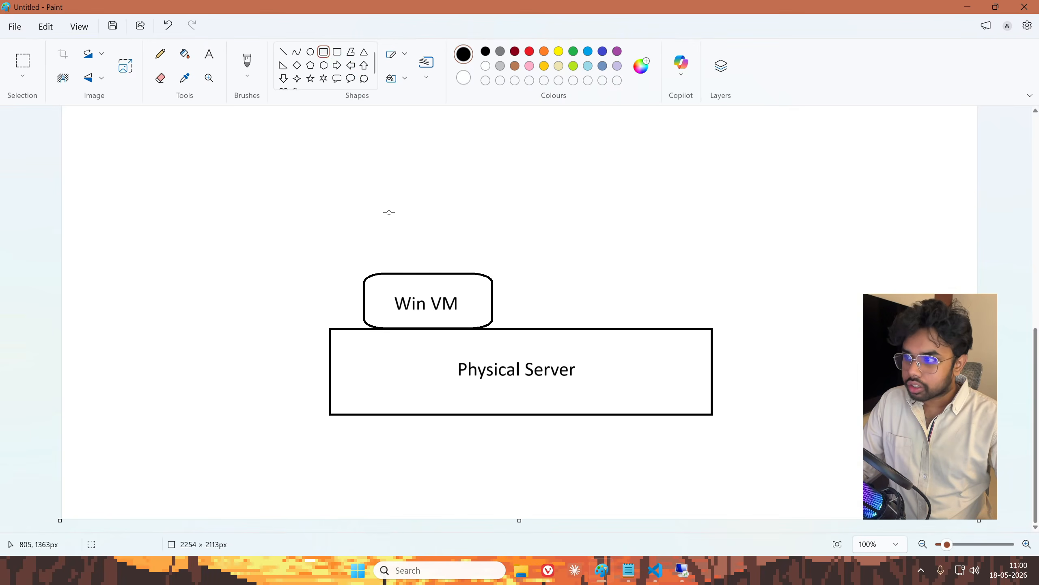
drag(388, 209, 440, 248)
click(552, 227)
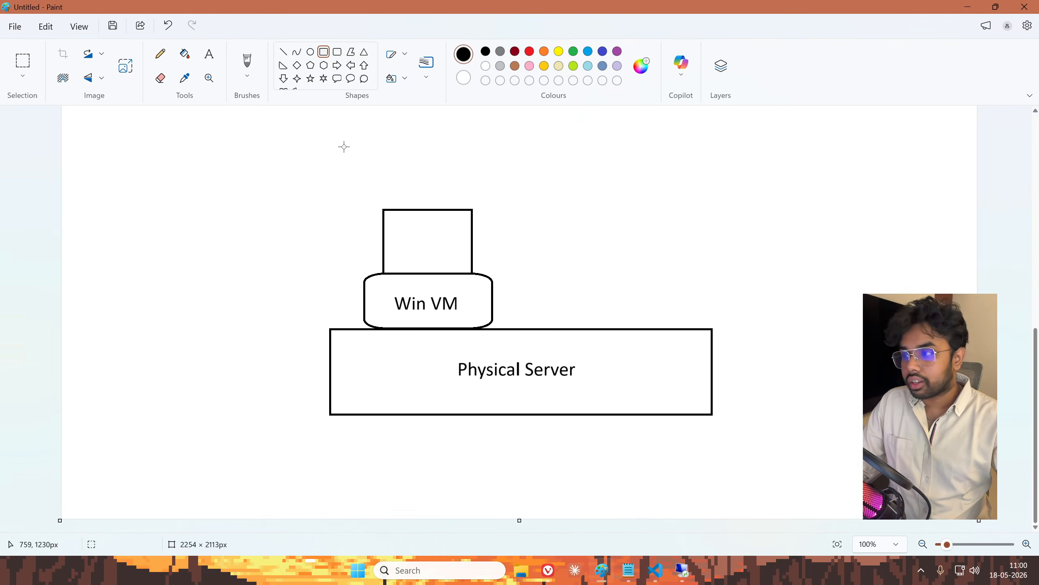
Add the text "IIS Web Server" over three lines in the small rectangle above the Win VM box
click(209, 54)
click(399, 222)
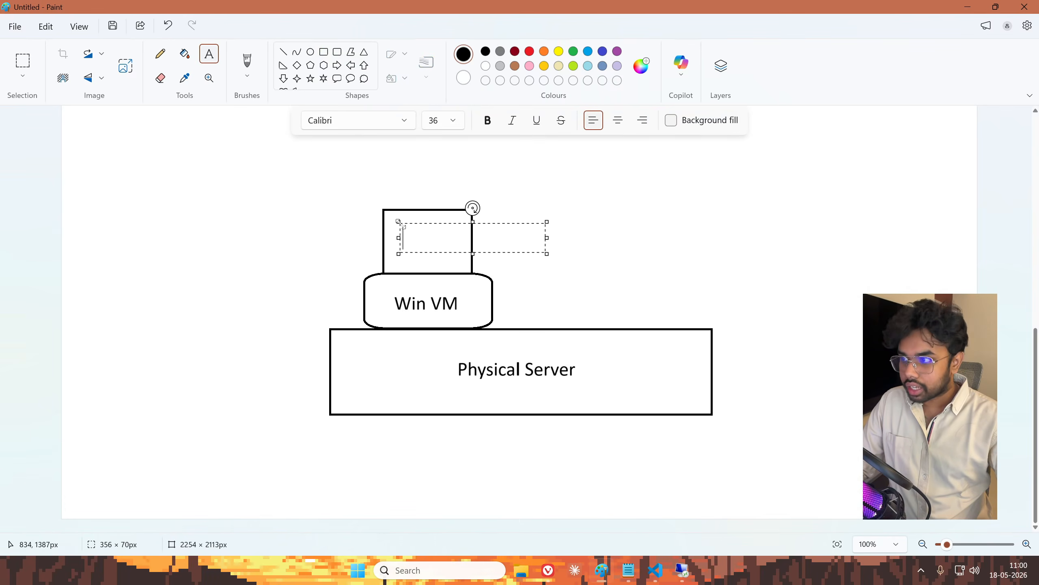
text(IIS)
key(BackSpace)
key(BackSpace)
key(BackSpace)
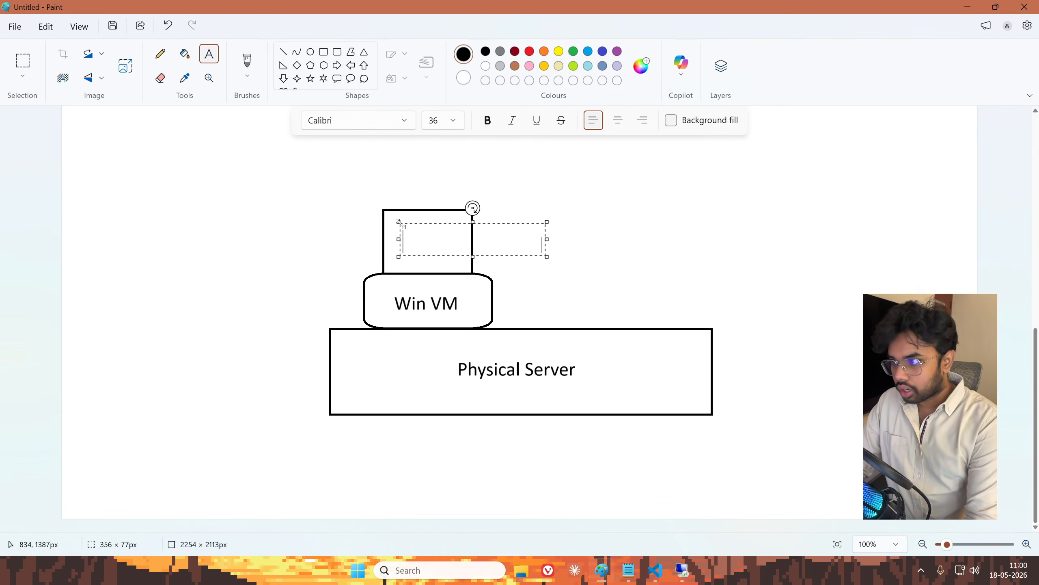
text(Web)
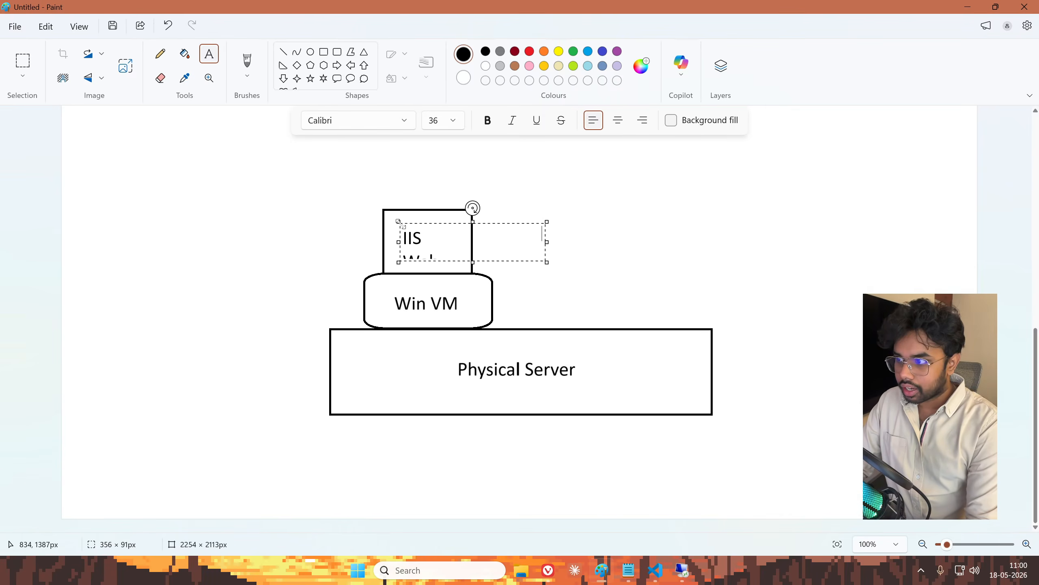
key(Return)
text(Server)
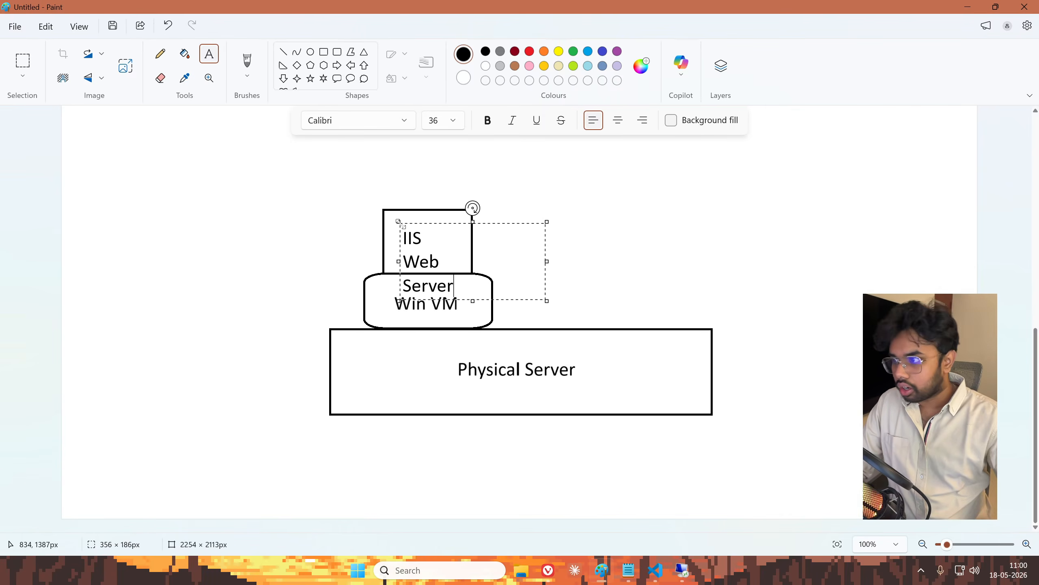
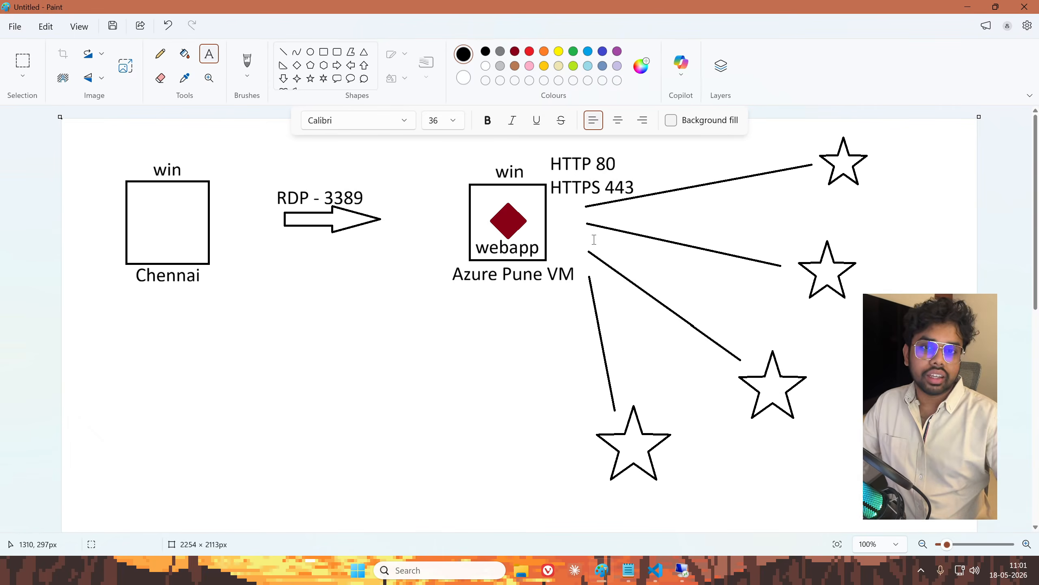
Switch to the Windows VM's remote desktop session and dismiss Server Manager's Windows Admin Center message so it does not show again
click(968, 7)
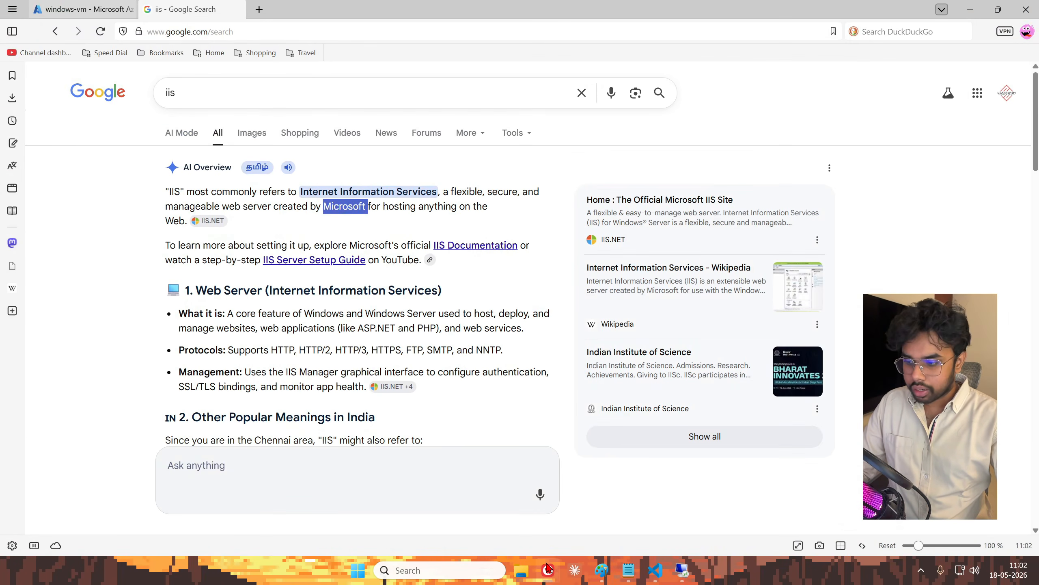
click(684, 569)
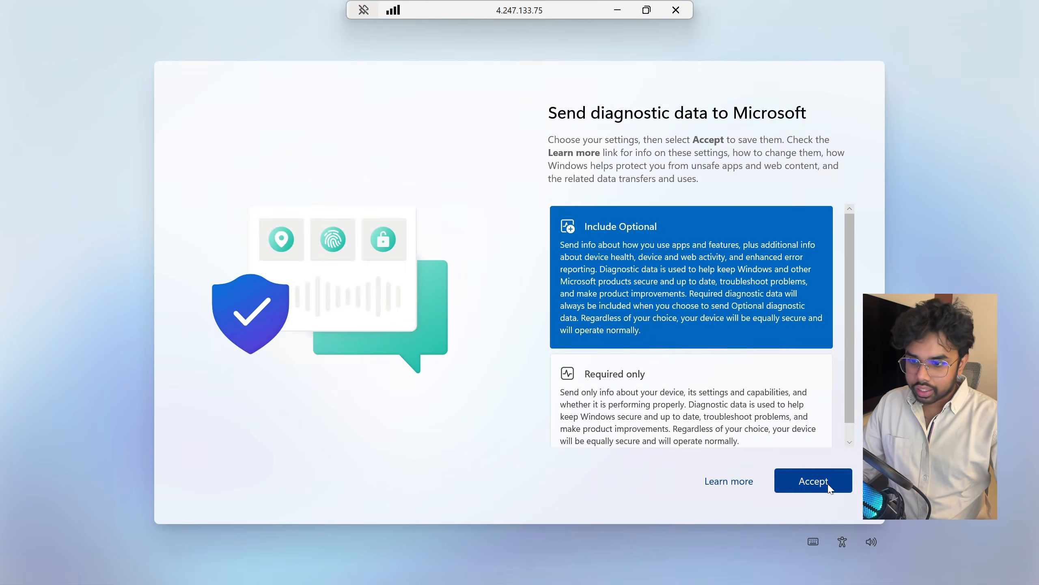
click(831, 489)
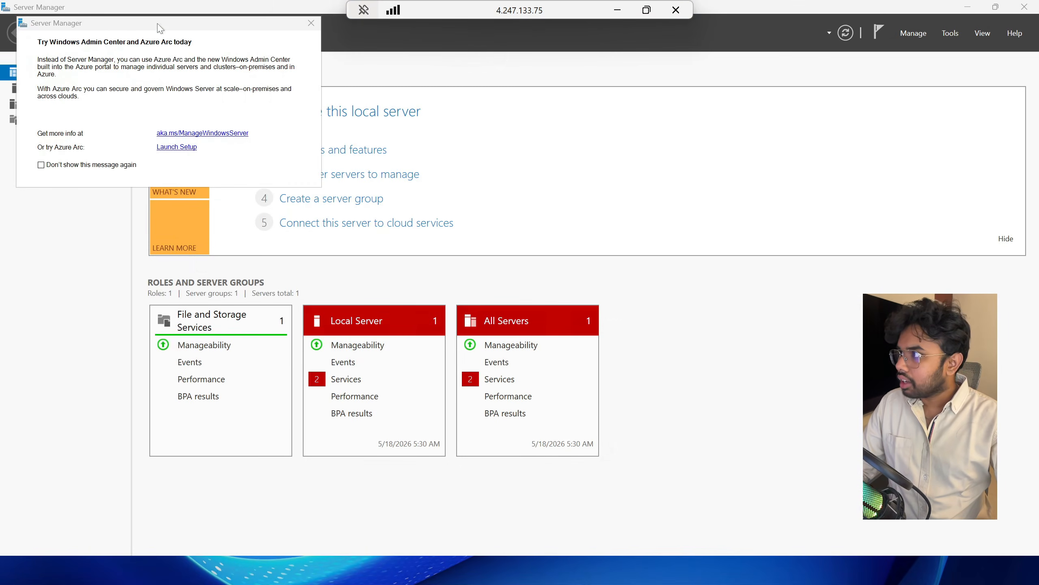
click(41, 164)
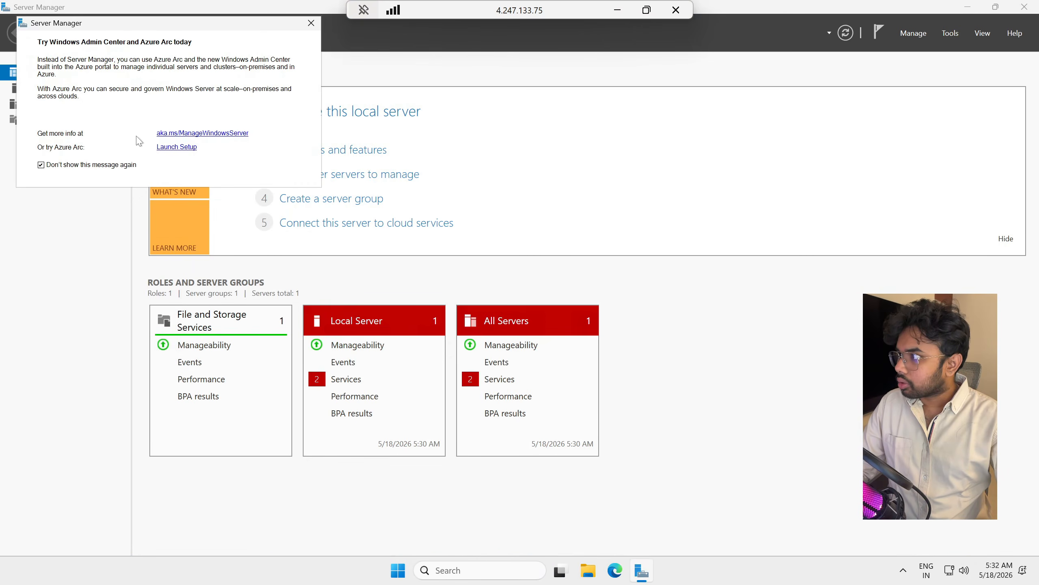
click(311, 24)
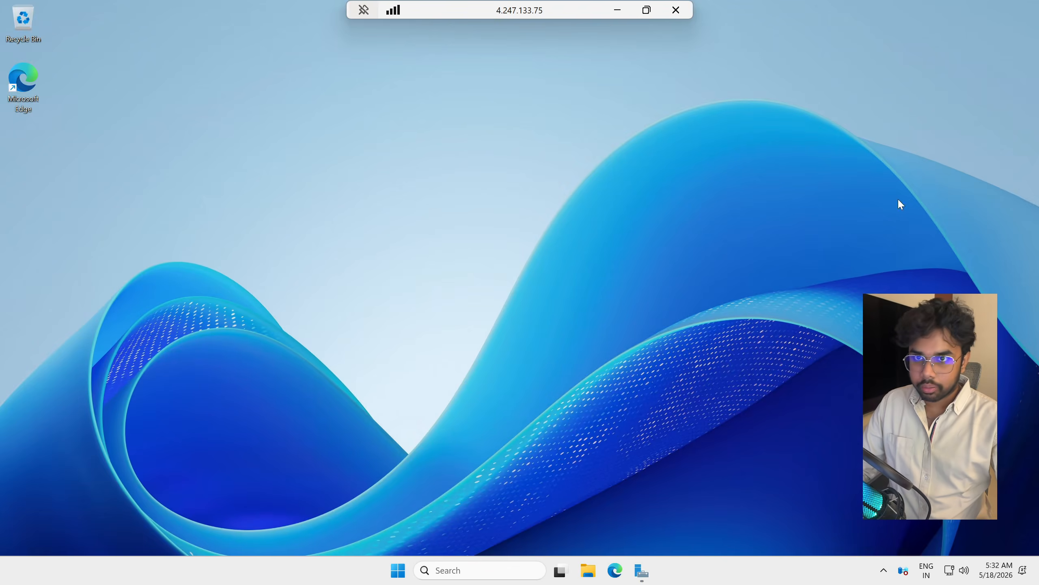
click(967, 7)
click(488, 574)
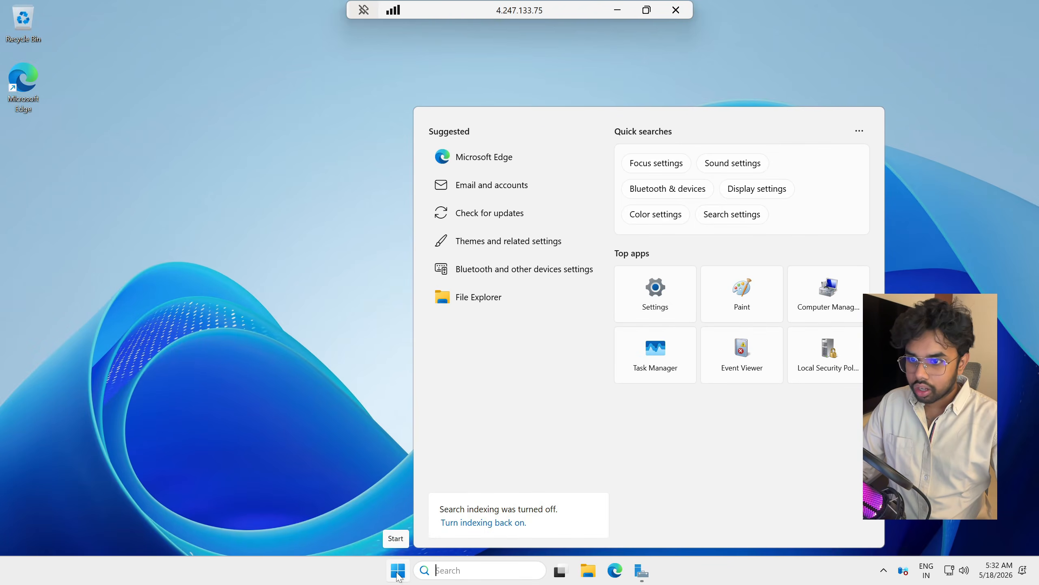
click(398, 572)
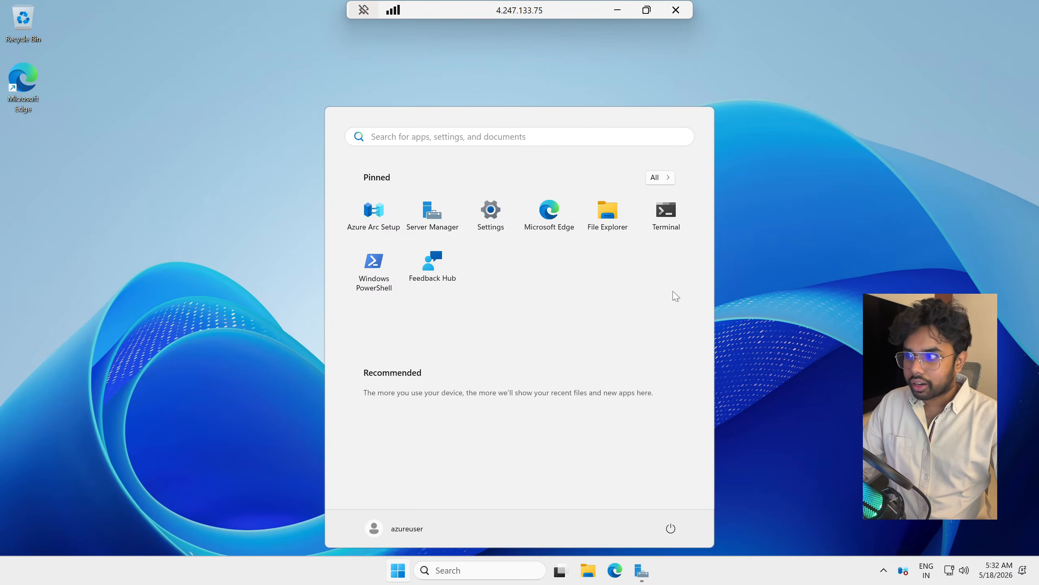
click(766, 342)
click(641, 572)
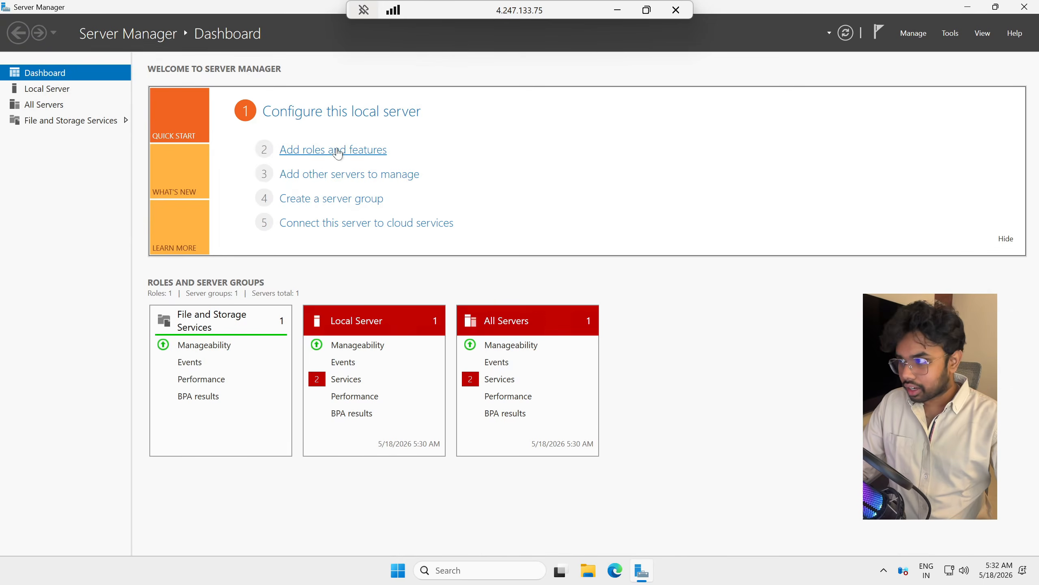
Start adding roles and features with a role-based or feature-based installation on the windows-vm server from the server pool
click(337, 151)
drag(366, 117, 486, 134)
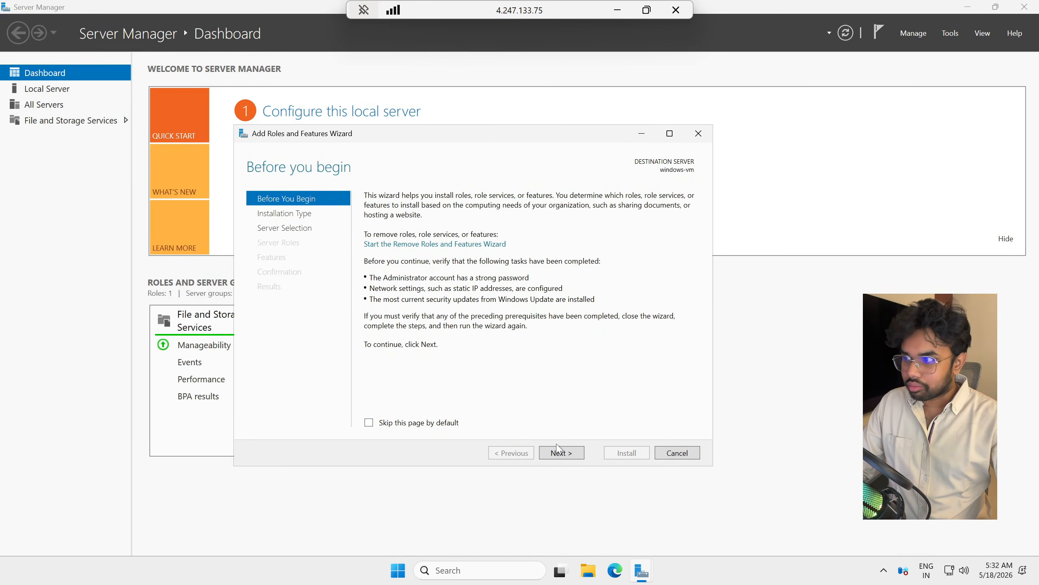
click(572, 453)
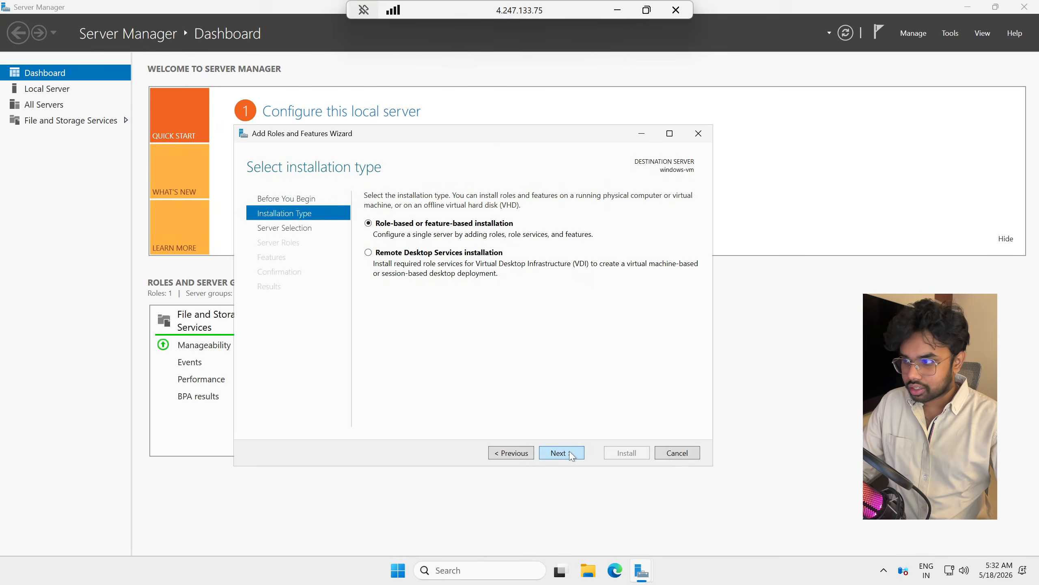
click(581, 454)
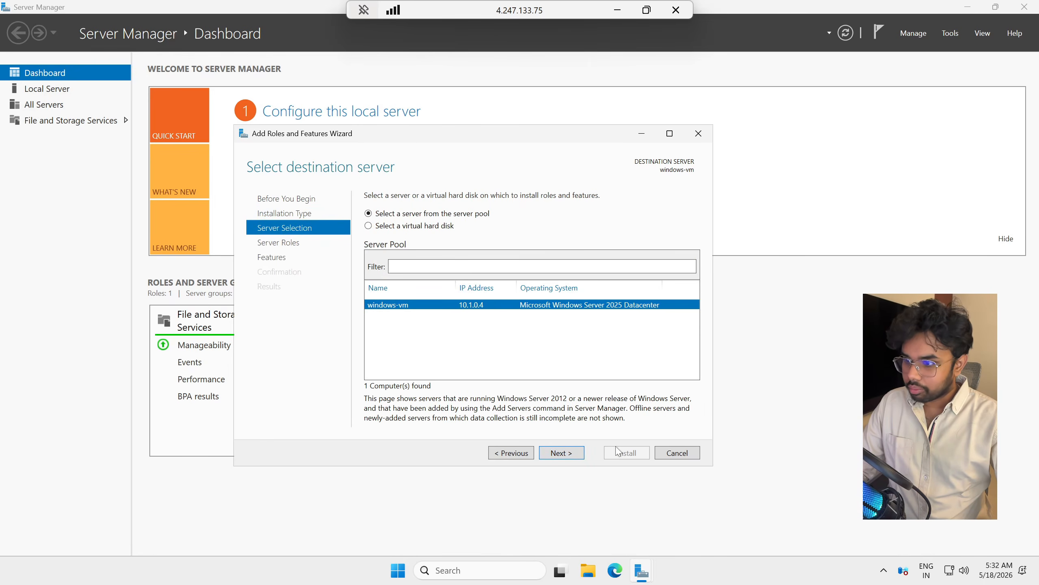
click(570, 454)
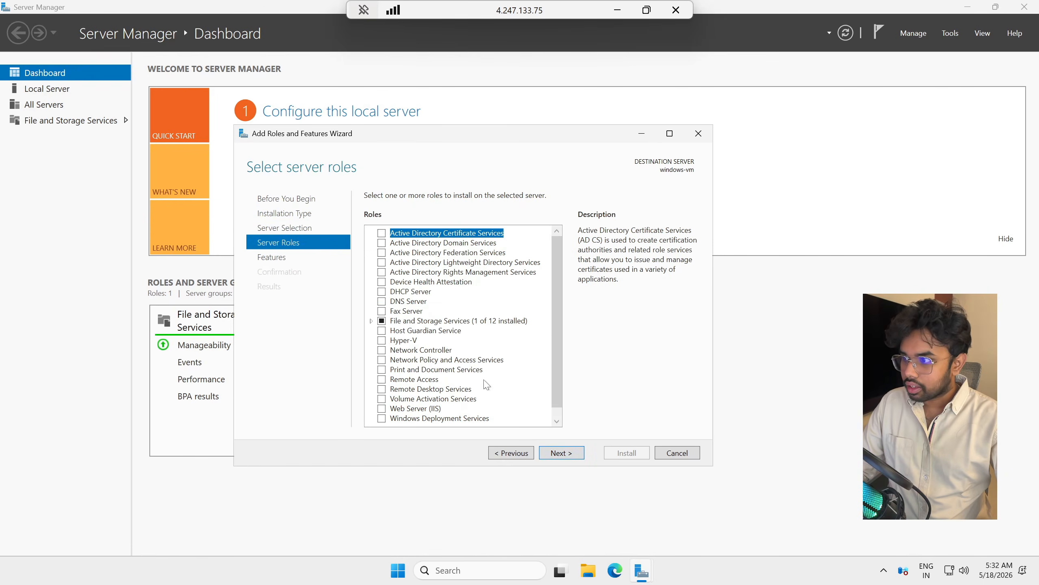
Select the Web Server (IIS) role and include its required IIS Management Console tools
drag(553, 339, 557, 381)
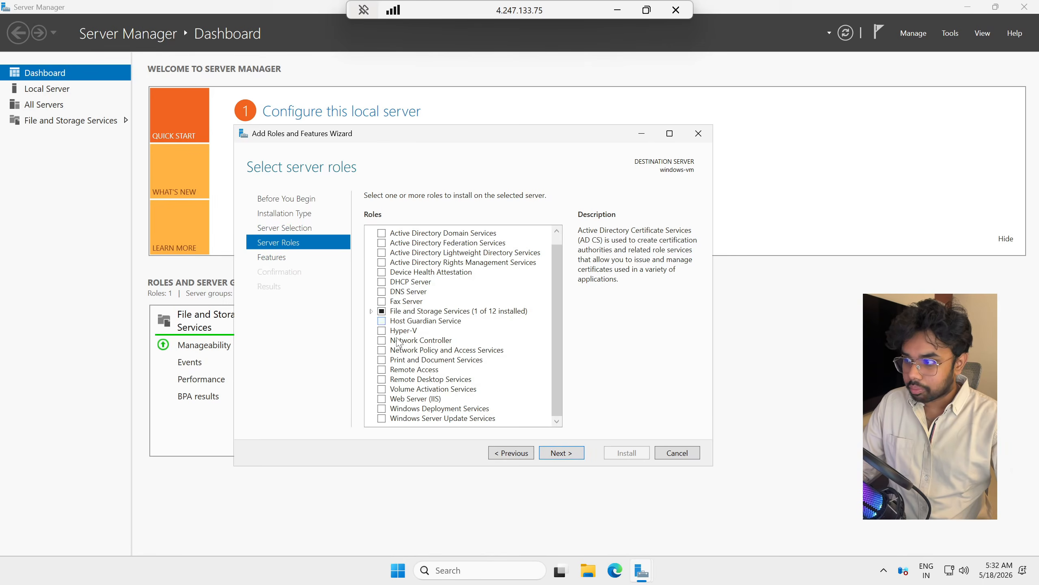
click(382, 399)
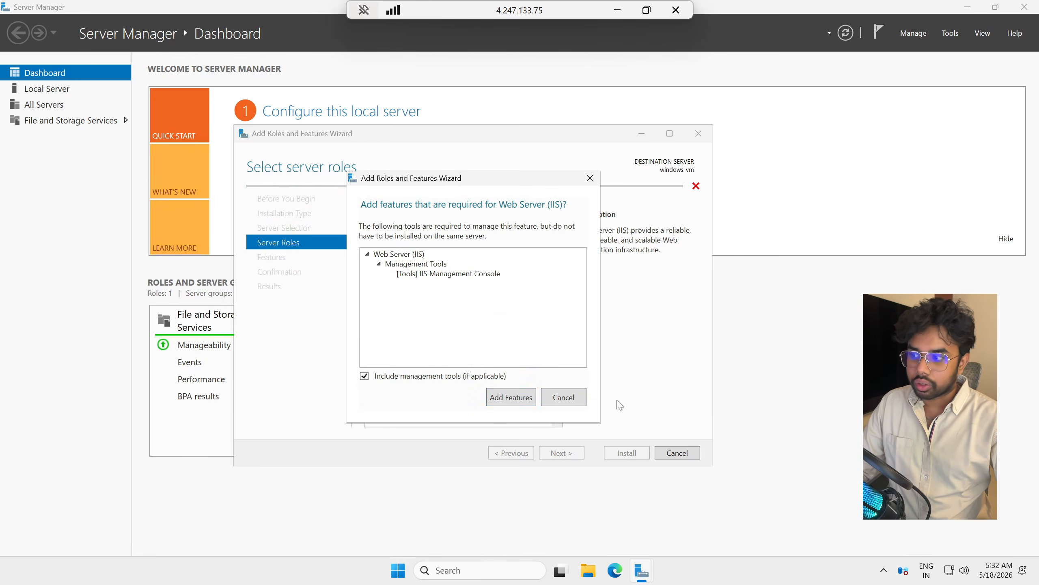
click(510, 399)
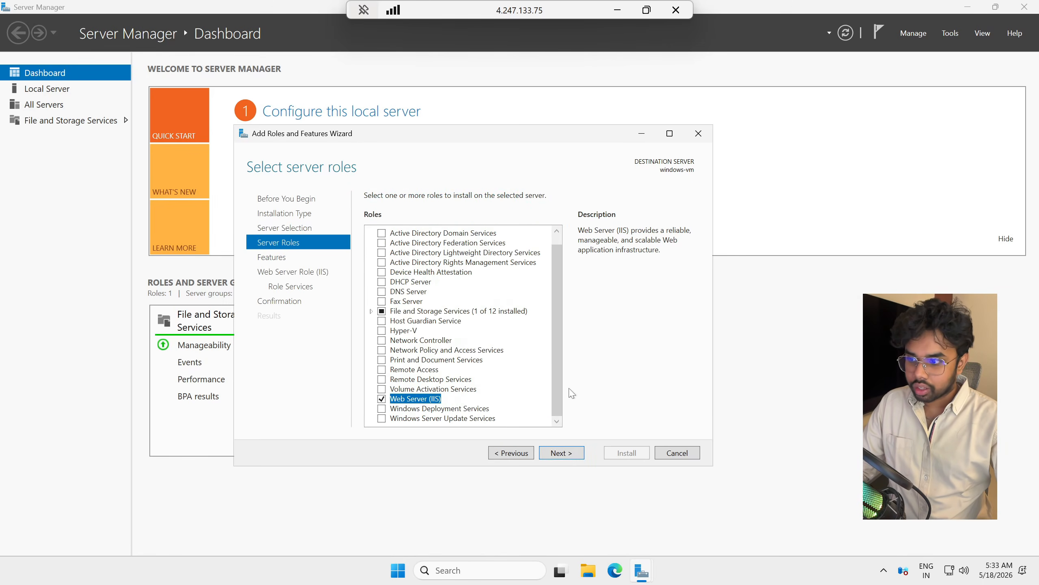
Keep the default features and IIS role services, and start the Web Server (IIS) installation
click(567, 453)
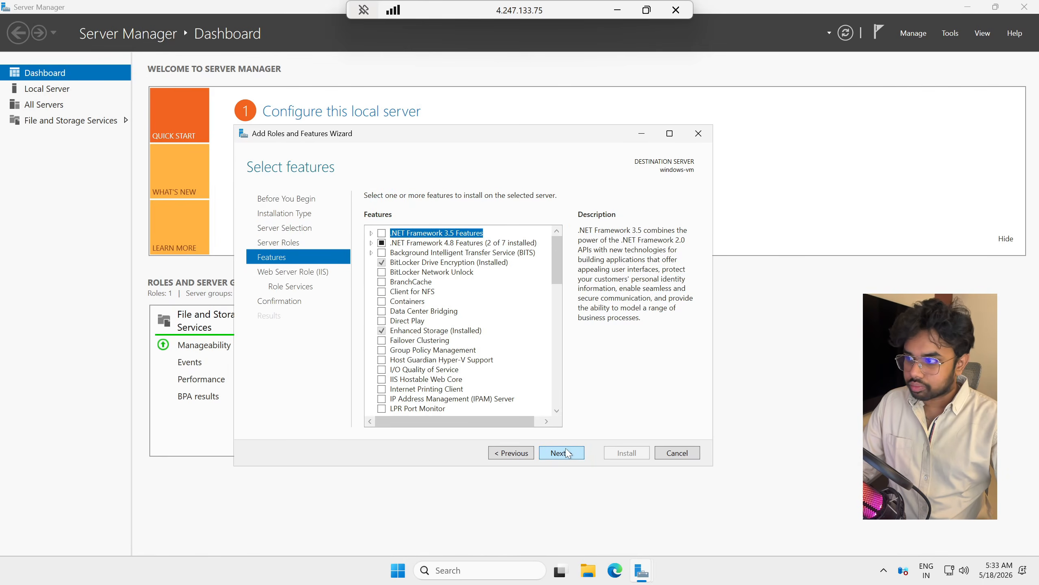
drag(559, 271, 569, 399)
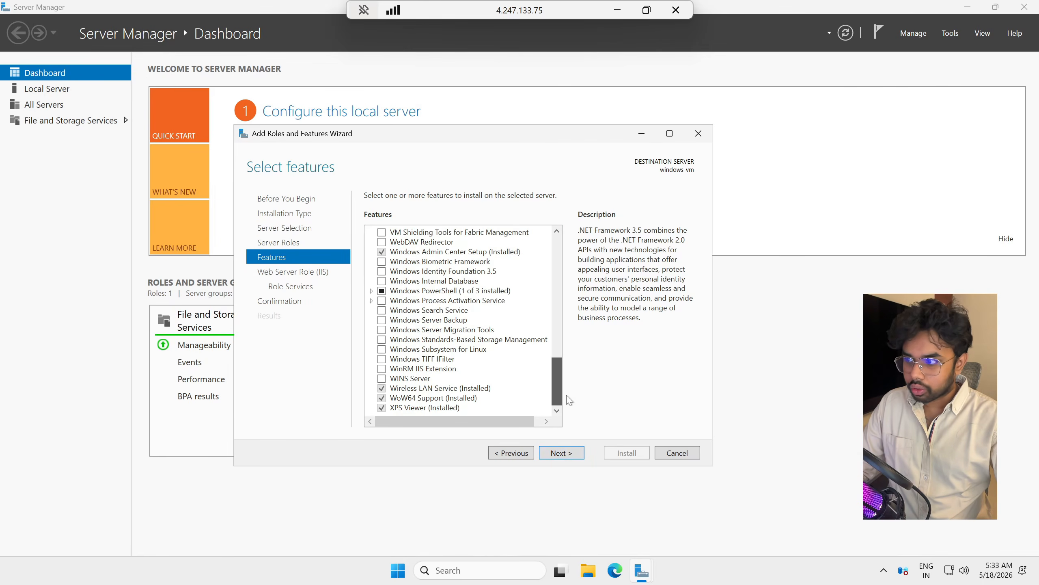
click(575, 451)
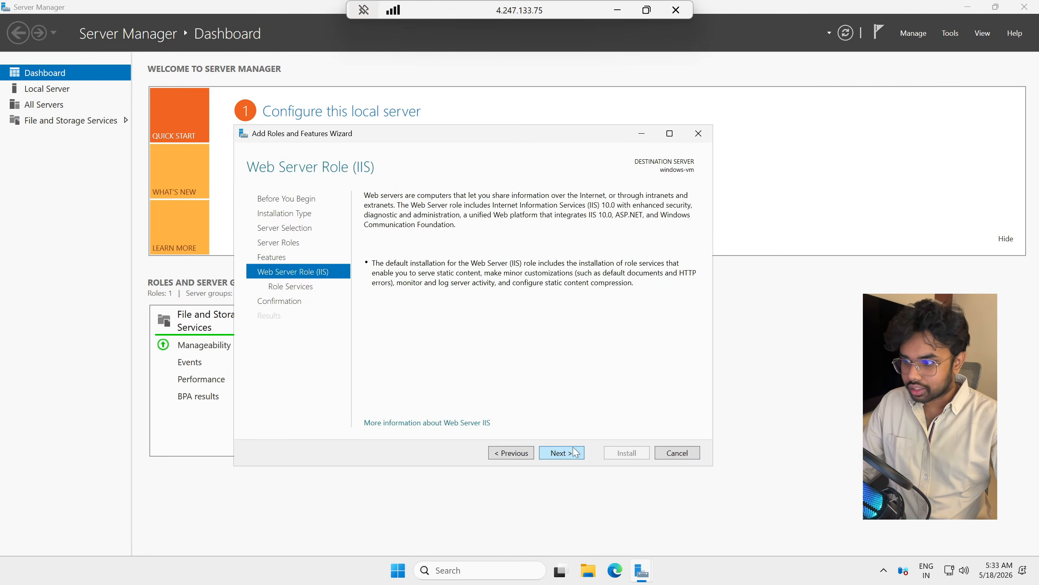
click(575, 452)
click(575, 451)
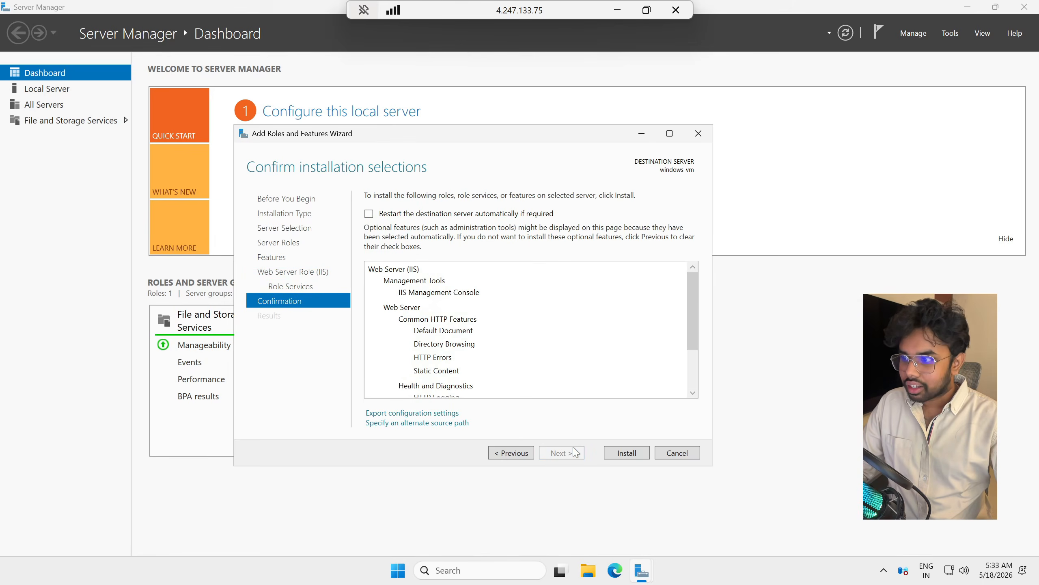
click(626, 452)
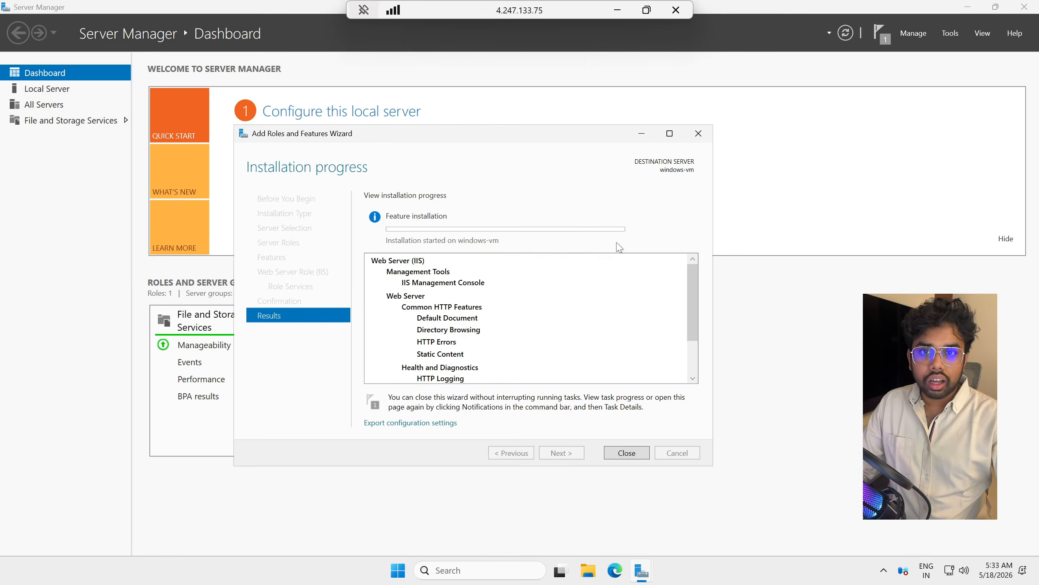
Leave the remote session and switch to VS Code to examine the HTML code in index.html
click(968, 7)
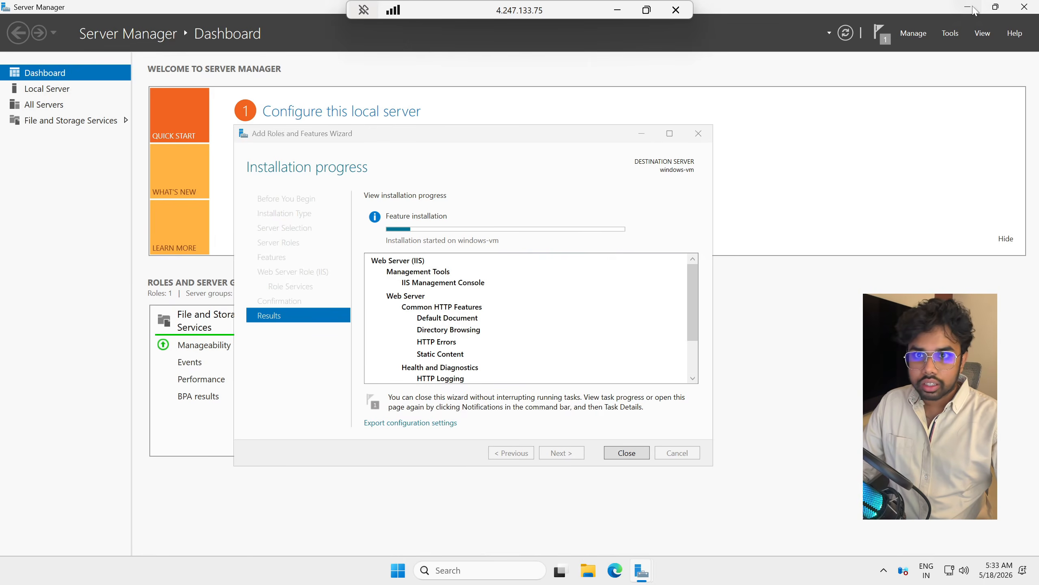
click(620, 9)
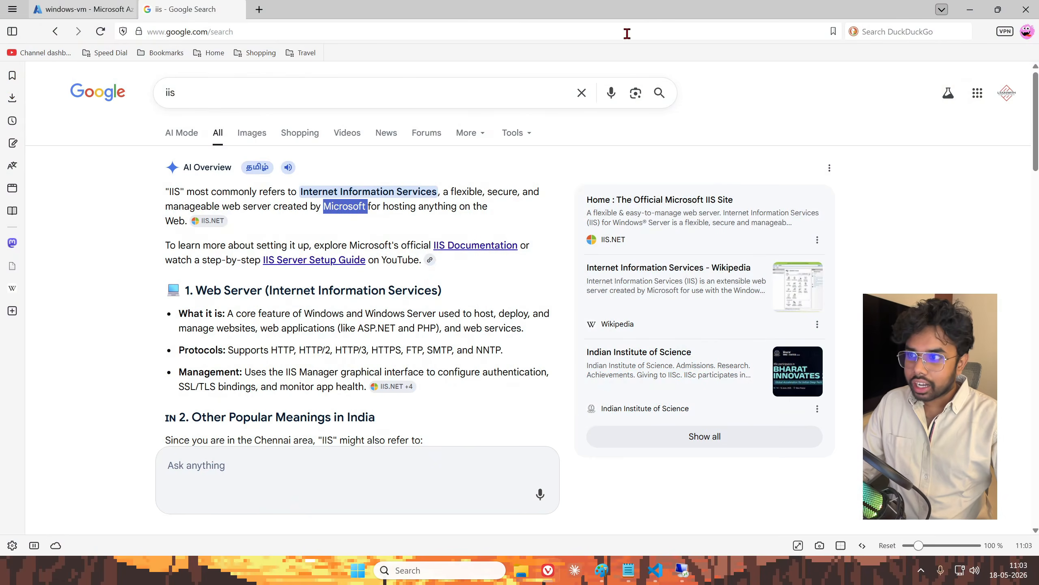
click(653, 570)
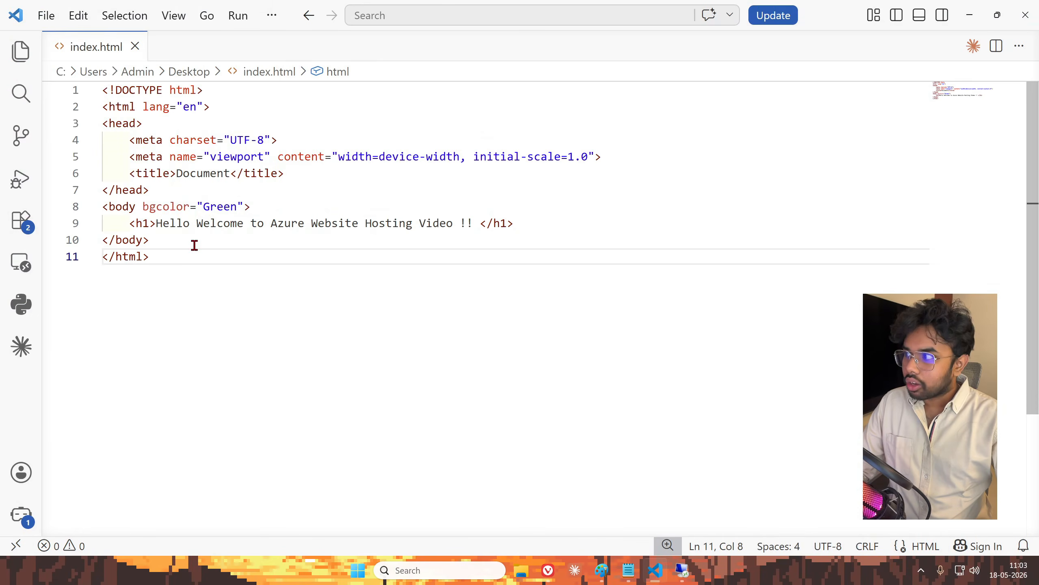
key(ctrl+a)
click(207, 290)
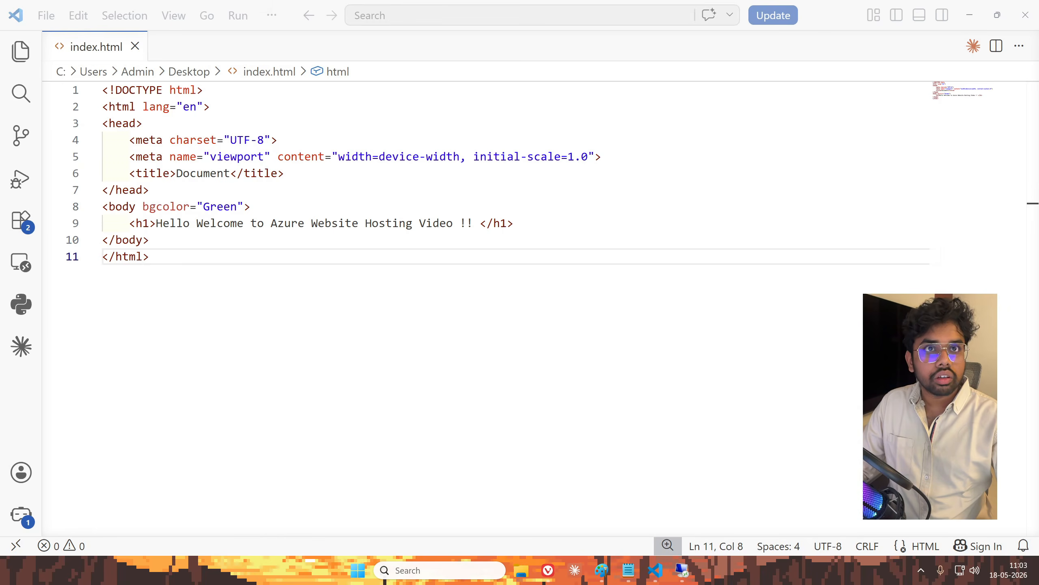
Switch to Claude and dictate a prompt requesting a static website to demo hosting a static page on the Azure Windows VM's web server
drag(1038, 5, 302, 1)
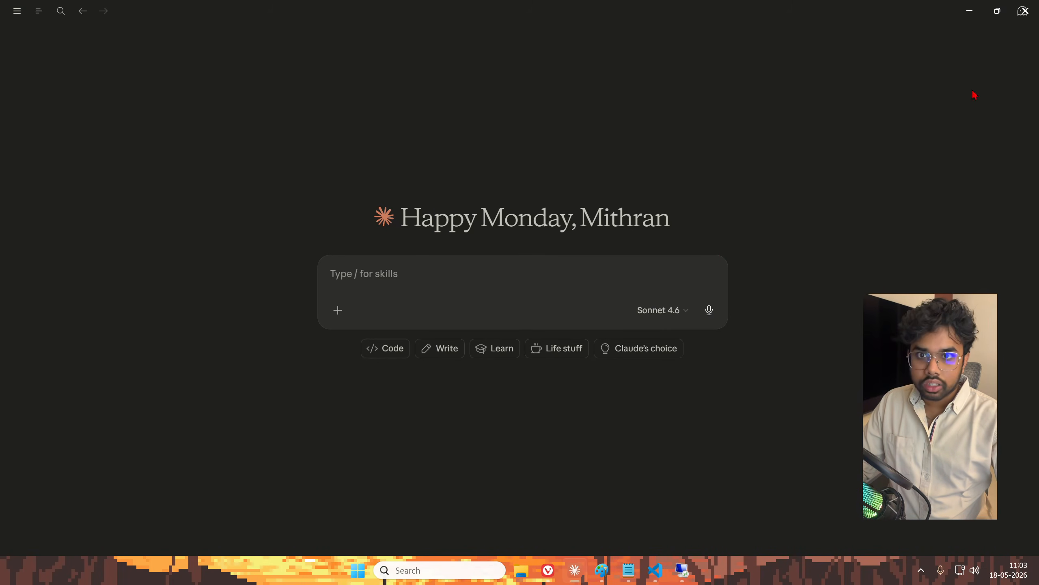
click(538, 271)
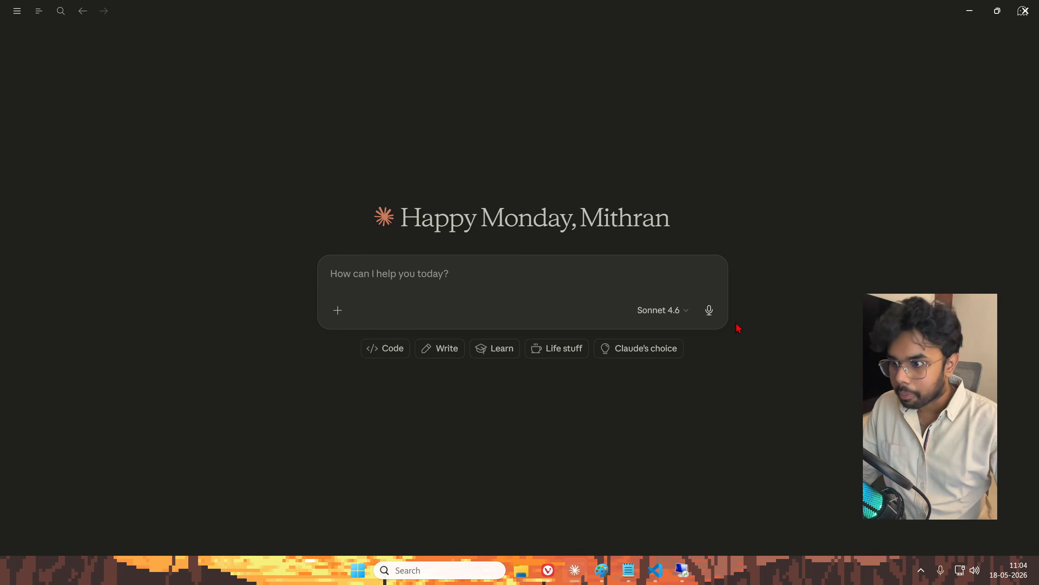
click(709, 310)
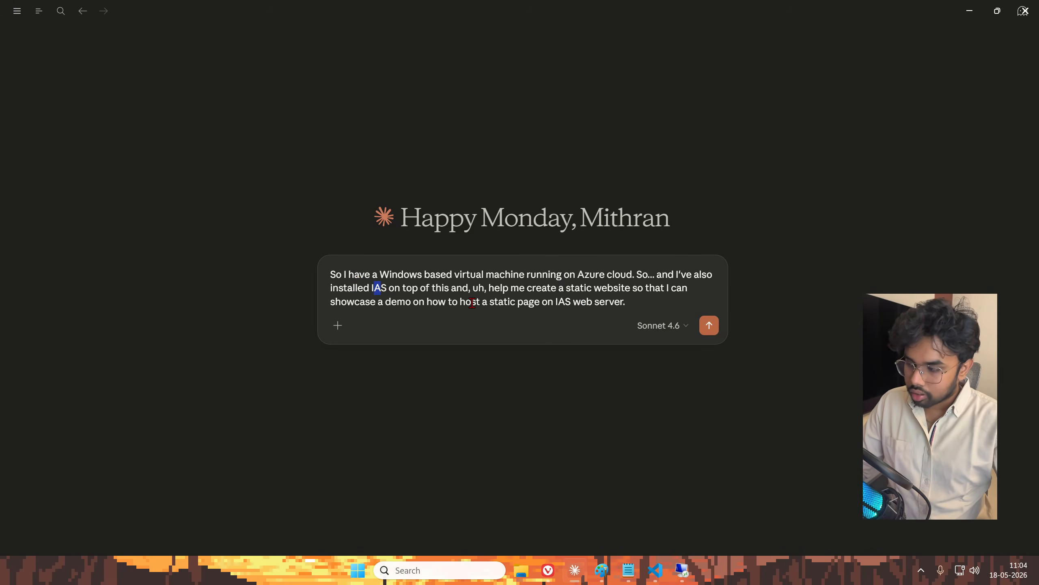
Correct both mentions of "IAS" to "IIS" in the prompt and send it
text(I)
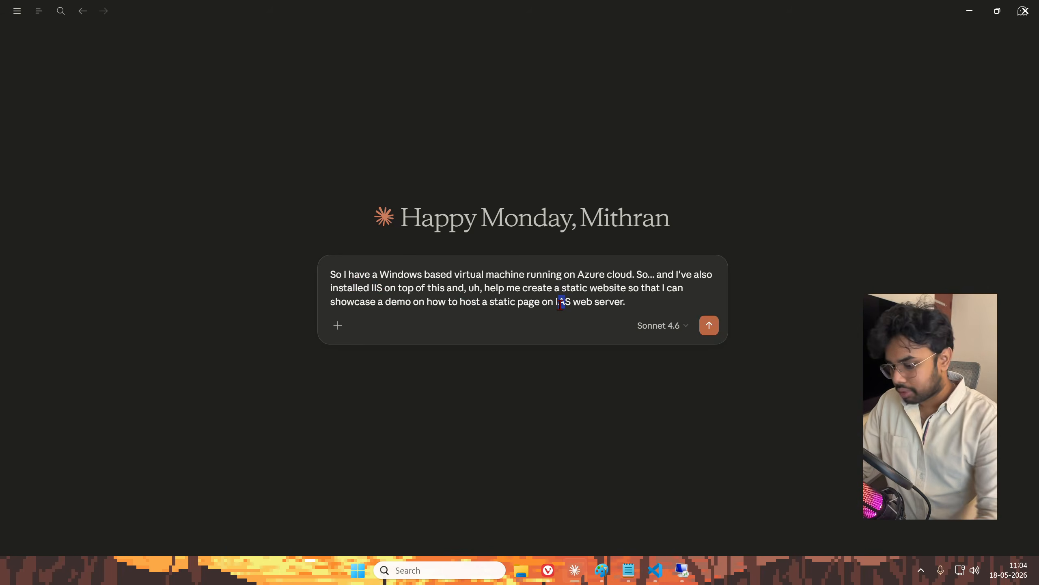
text(I)
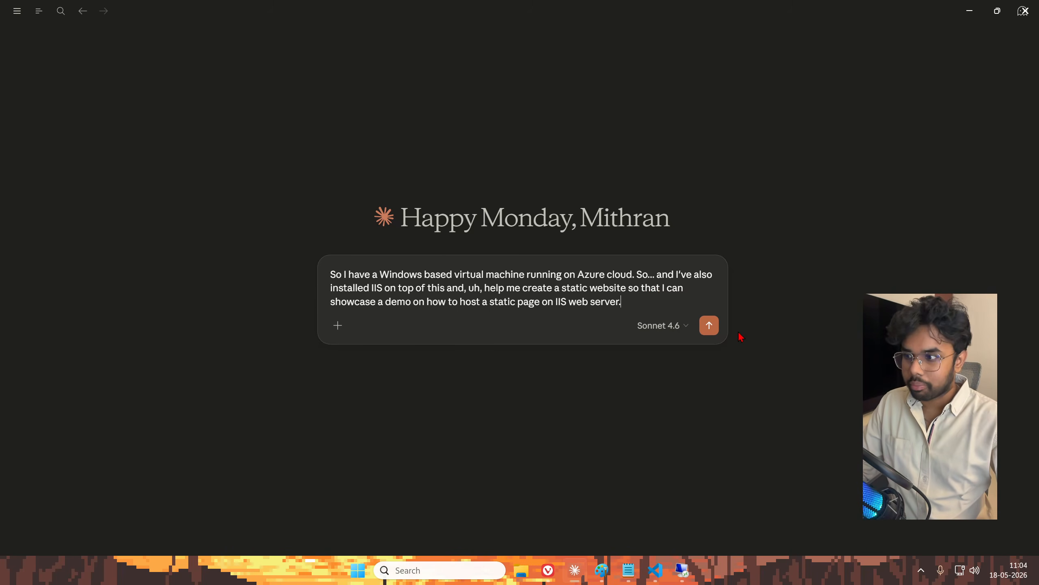
click(709, 326)
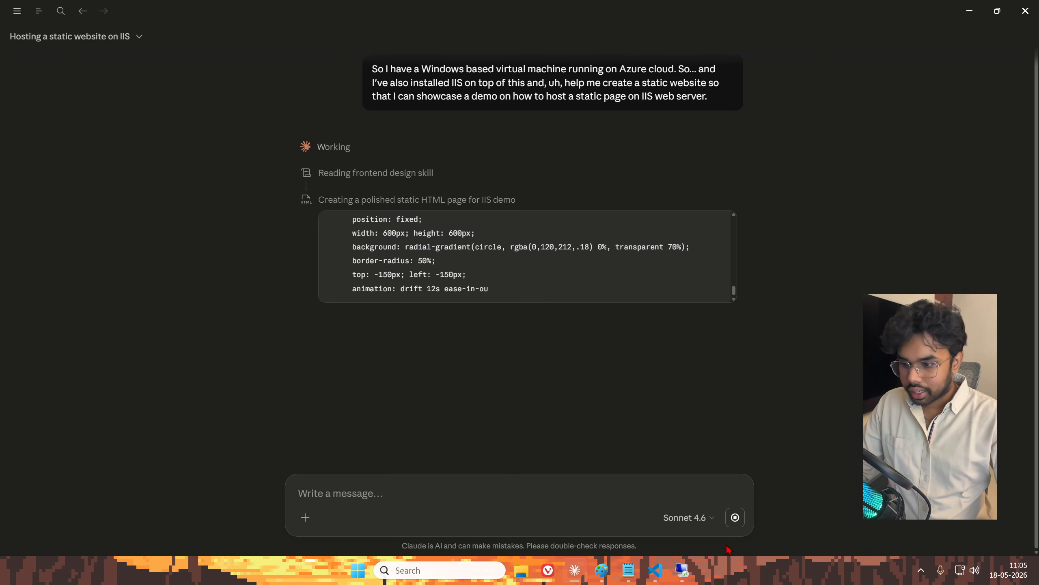
Check the IIS installation progress in the remote session's Server Manager, and return to Claude
mouse_move(676, 580)
click(669, 476)
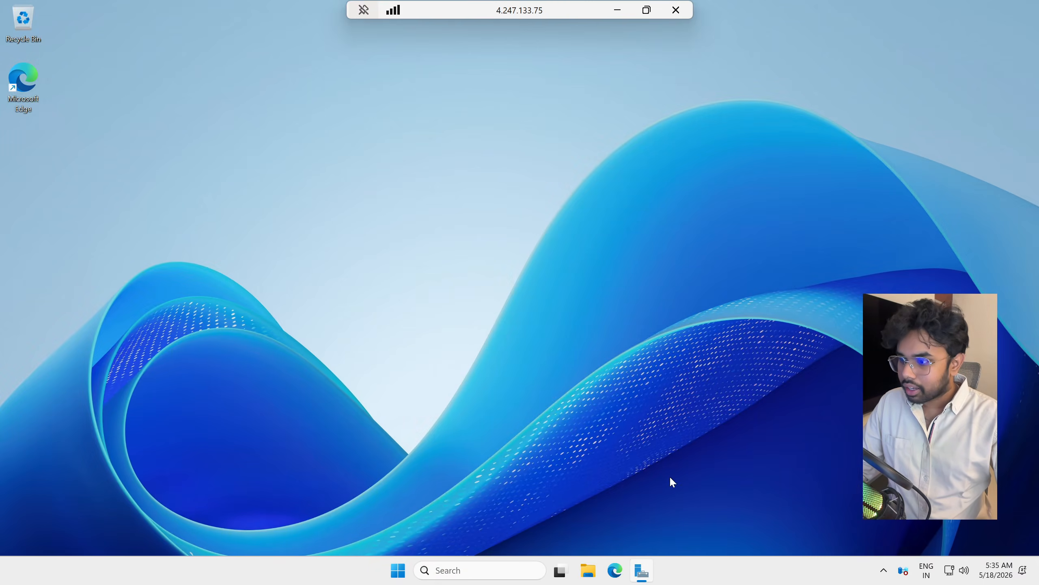
click(641, 572)
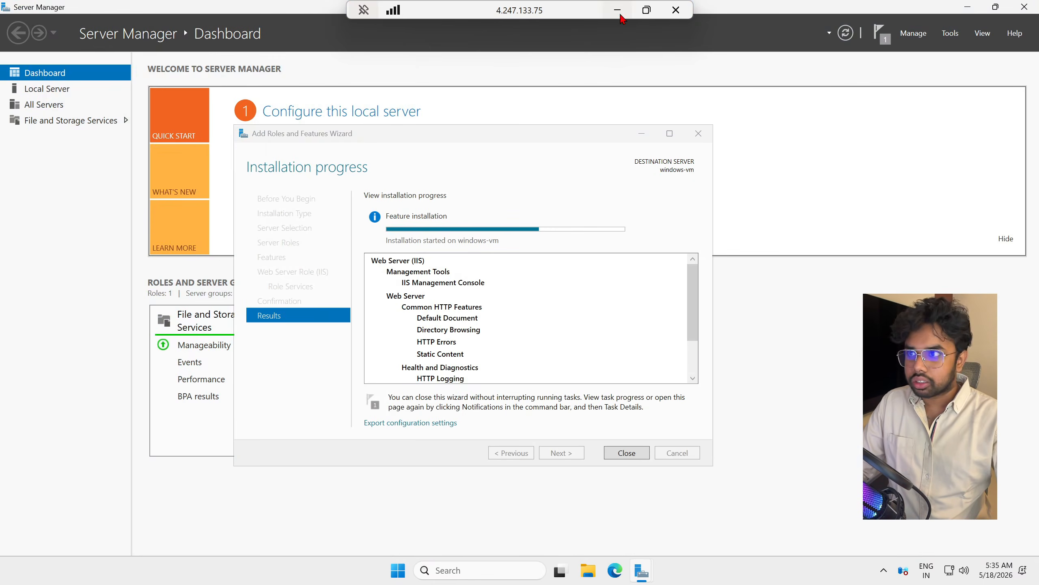
click(967, 7)
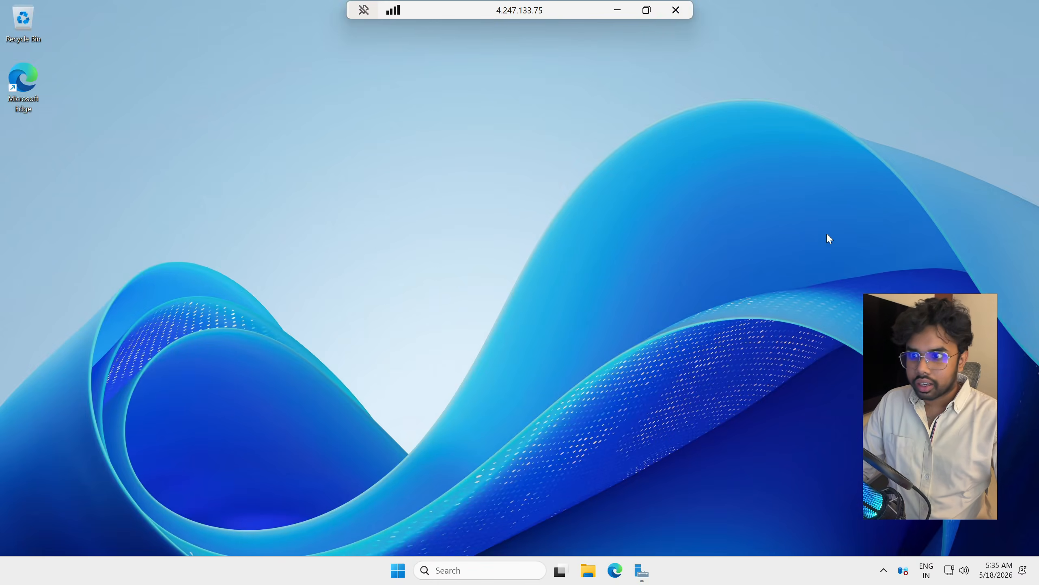
click(620, 10)
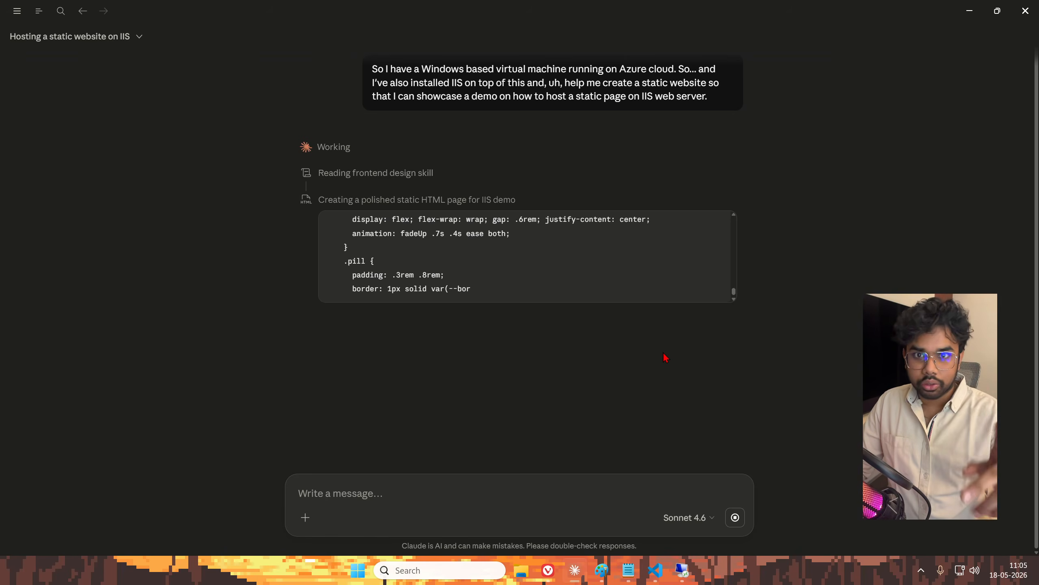
Switch to VS Code and remove the trailing space before the closing h1 tag of the heading in index.html
click(655, 571)
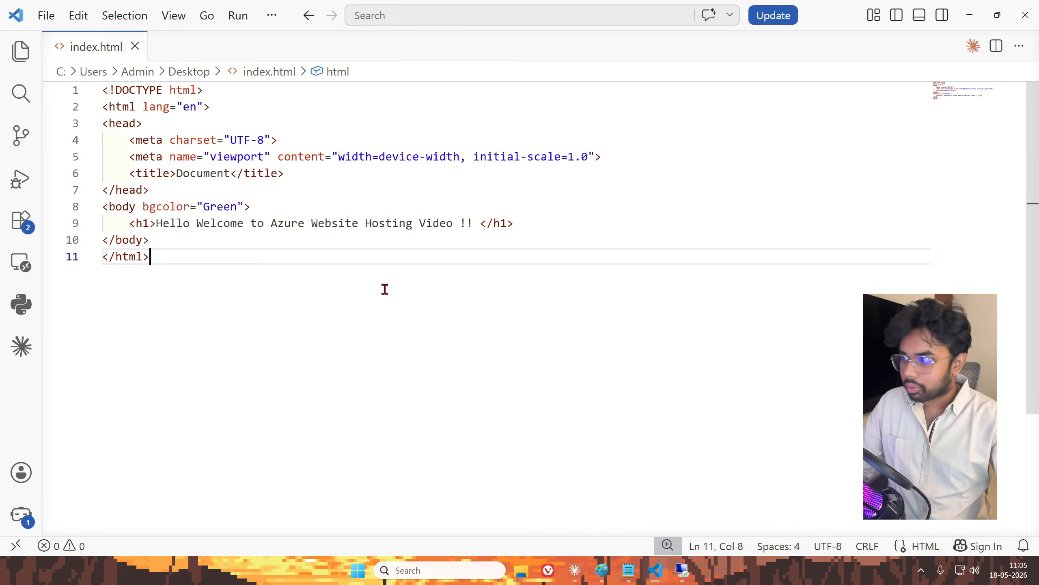
drag(162, 223, 294, 210)
click(493, 254)
click(481, 223)
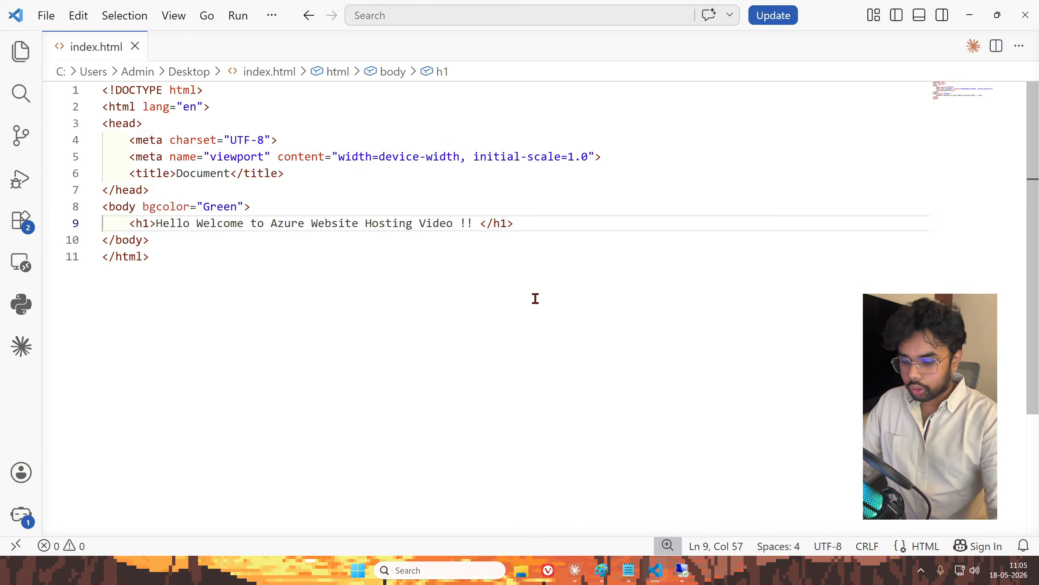
key(BackSpace)
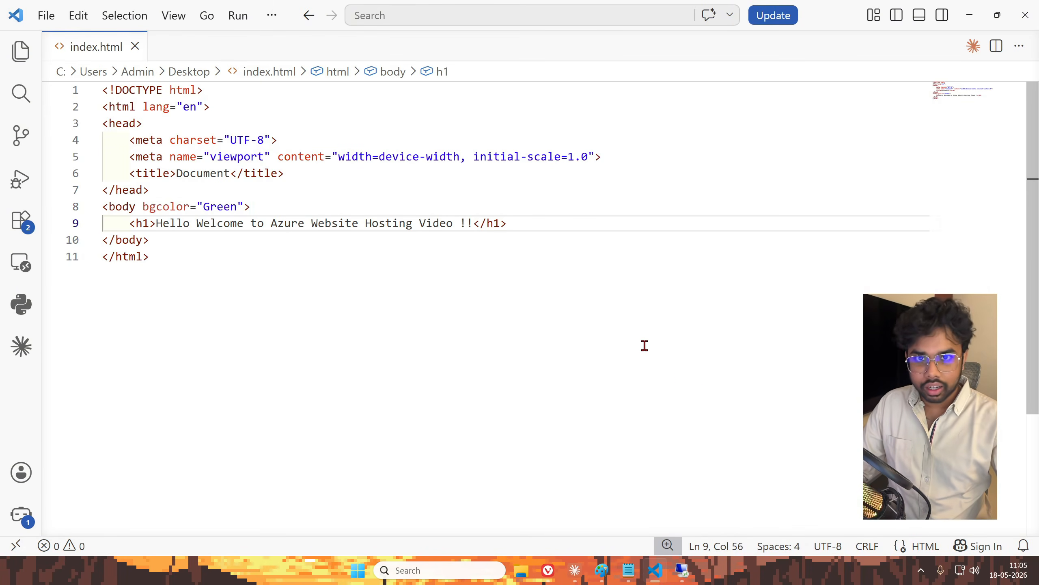
Return to the remote session by way of Claude, check the IIS installation in Server Manager and close the Add Roles and Features Wizard
click(577, 570)
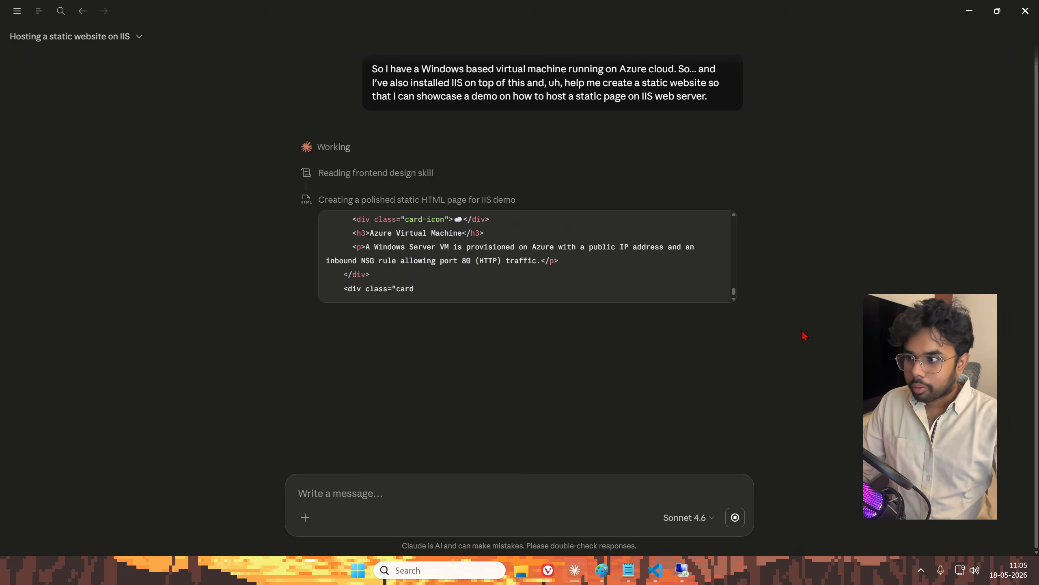
click(681, 570)
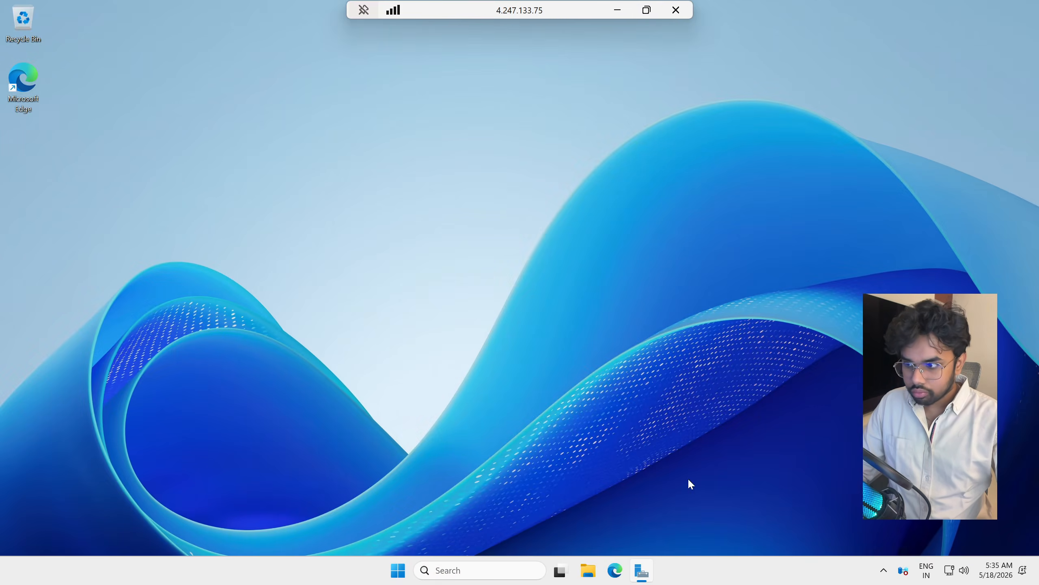
click(639, 569)
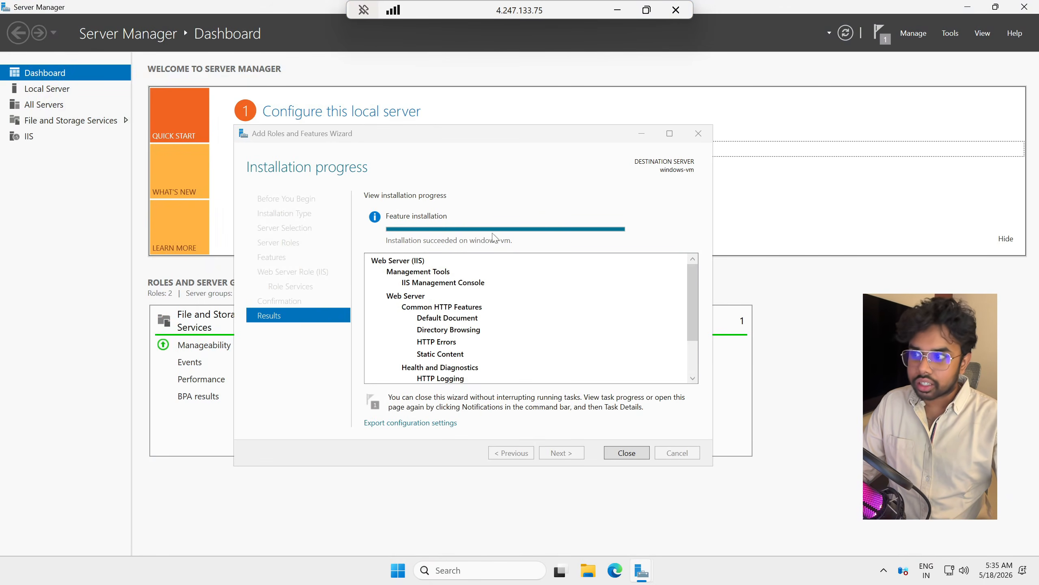
click(627, 452)
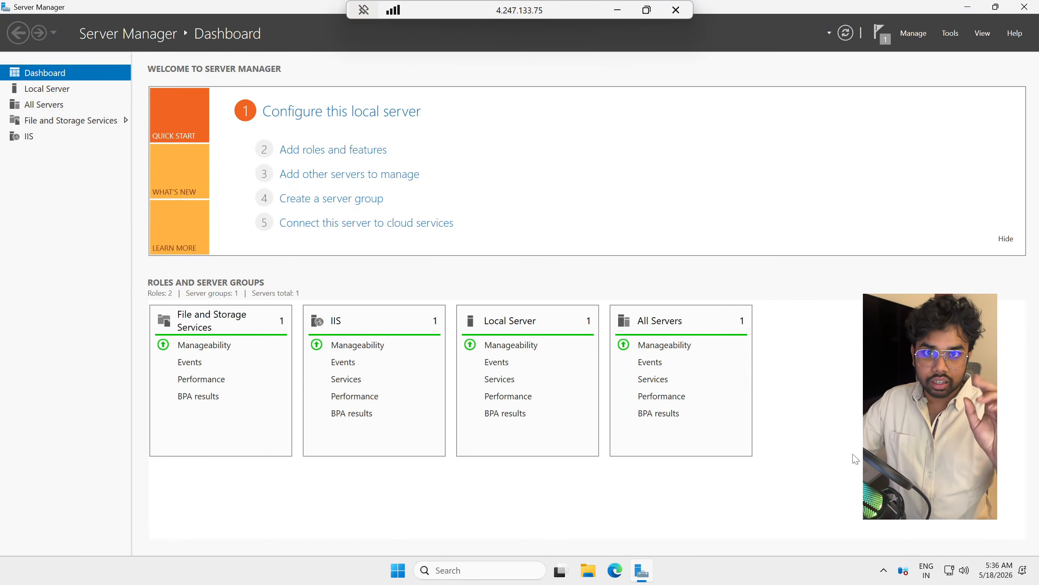
Open C:\inetpub\wwwroot in a maximized File Explorer on the VM and widen the Type column to show the full file types
click(589, 570)
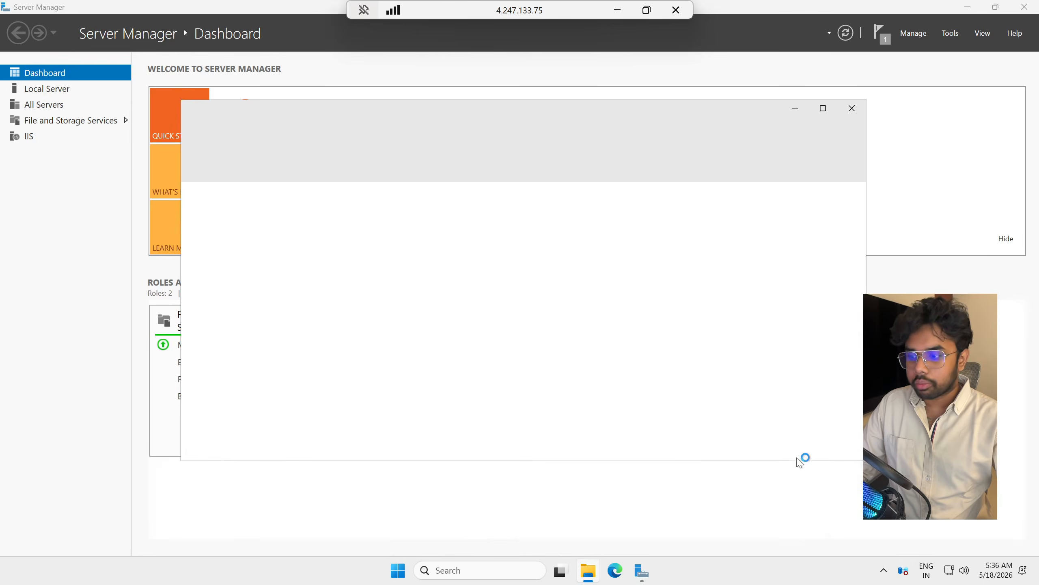
click(824, 109)
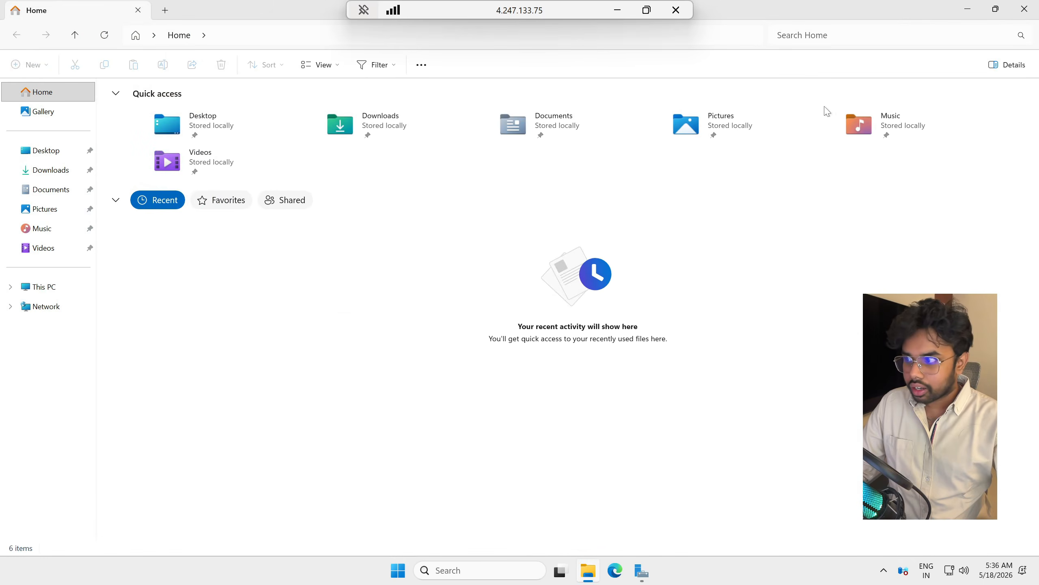
click(60, 289)
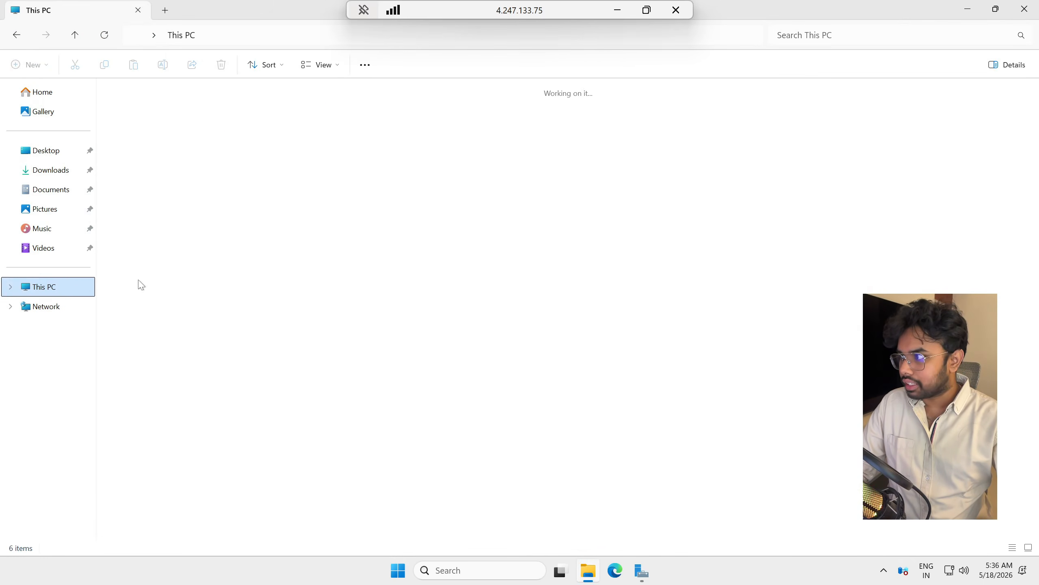
double_click(175, 110)
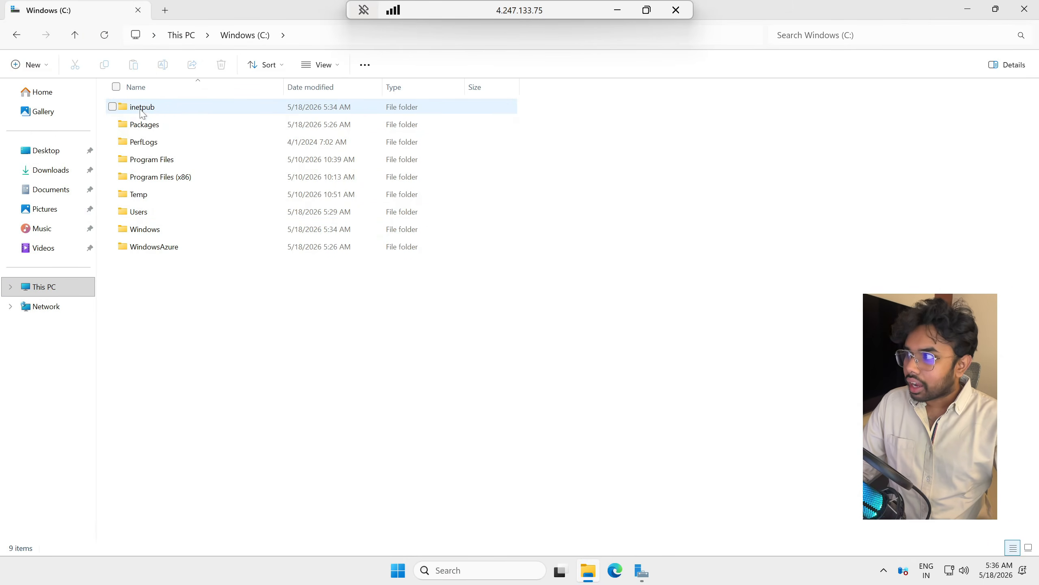
mouse_move(149, 115)
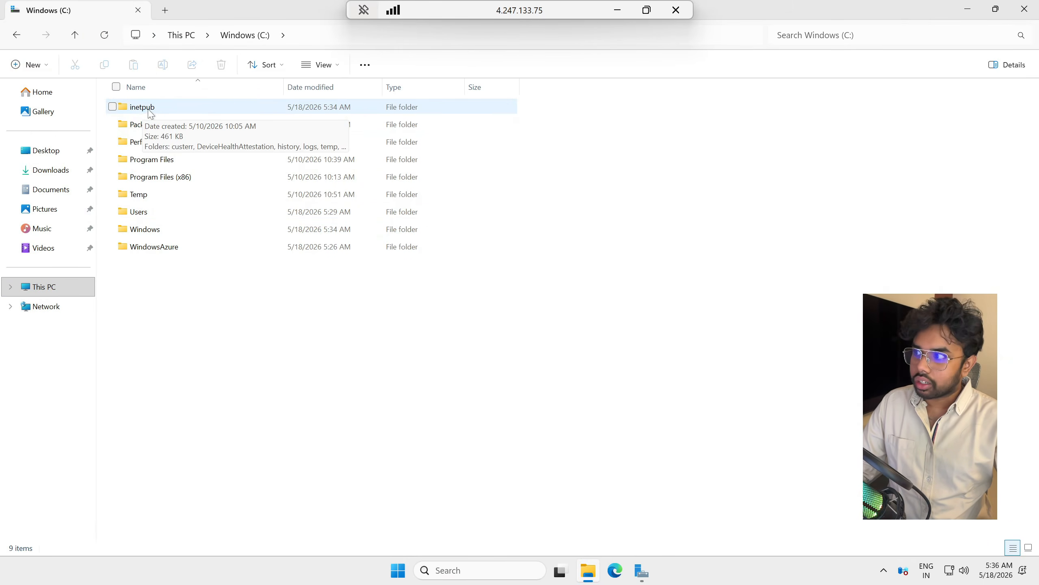
double_click(149, 111)
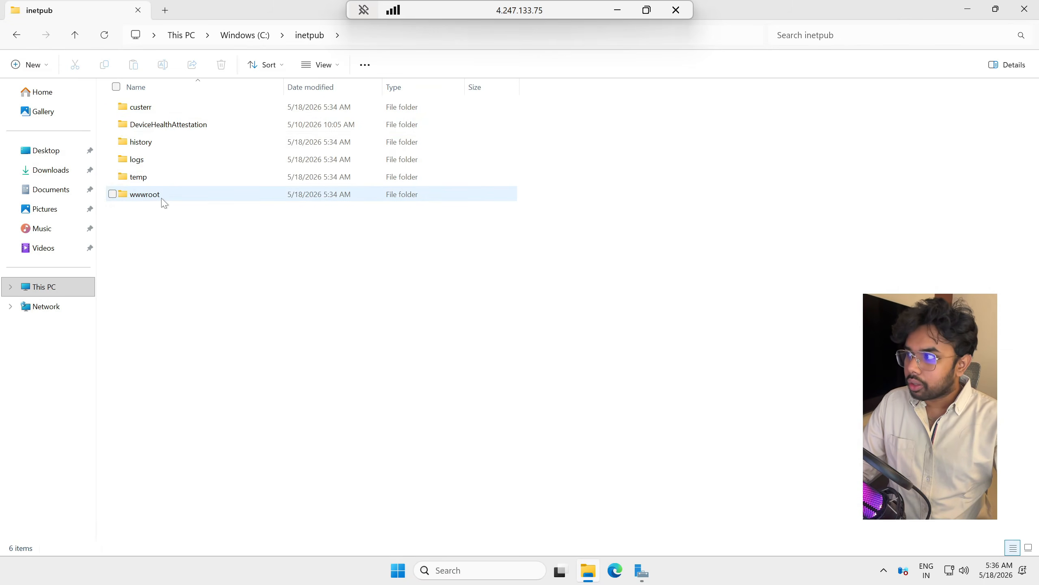
double_click(163, 197)
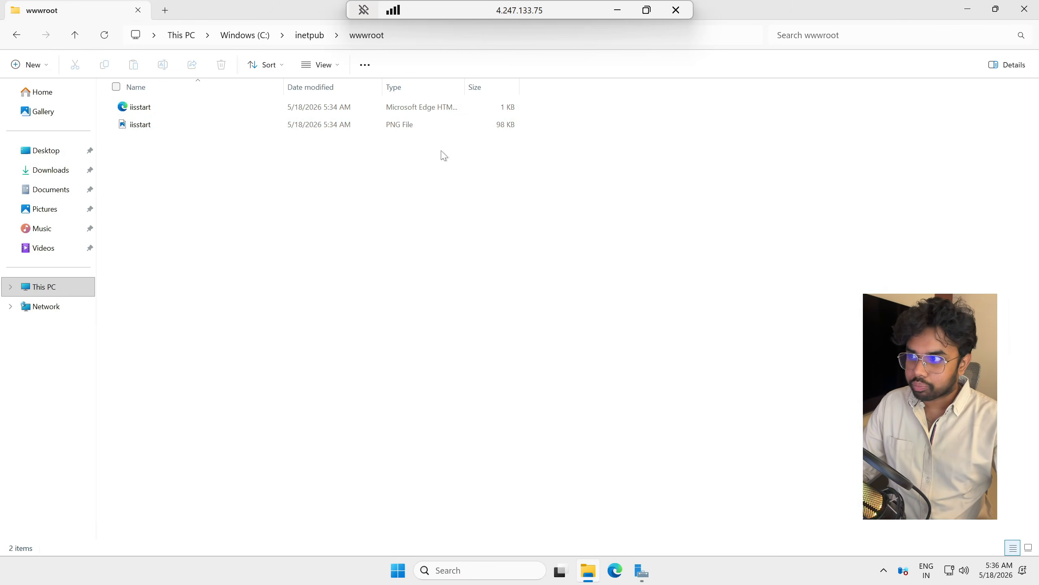
drag(464, 87, 583, 87)
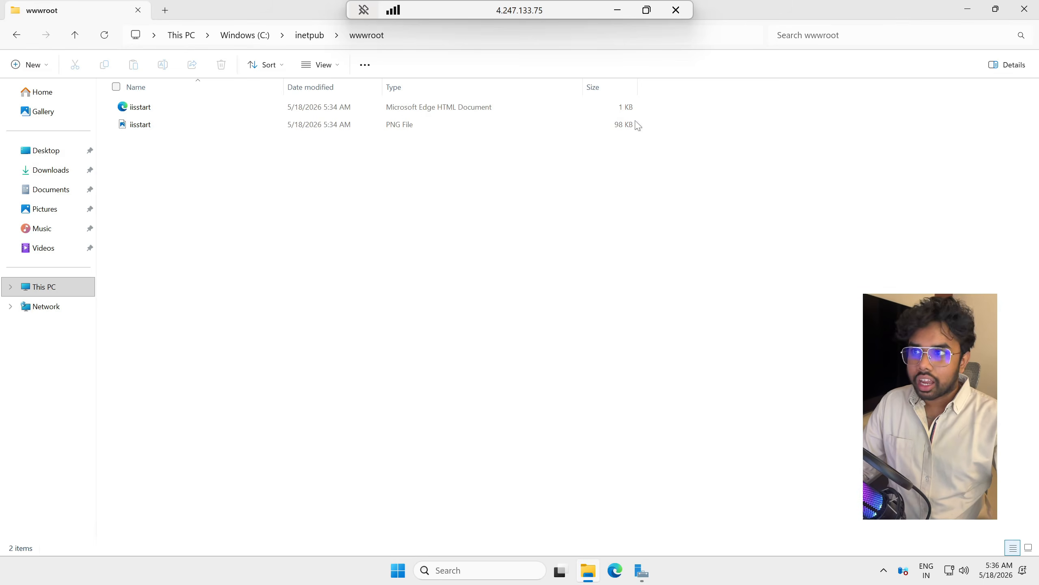
Leave the remote session for Claude and examine the preview of the generated static website
click(620, 9)
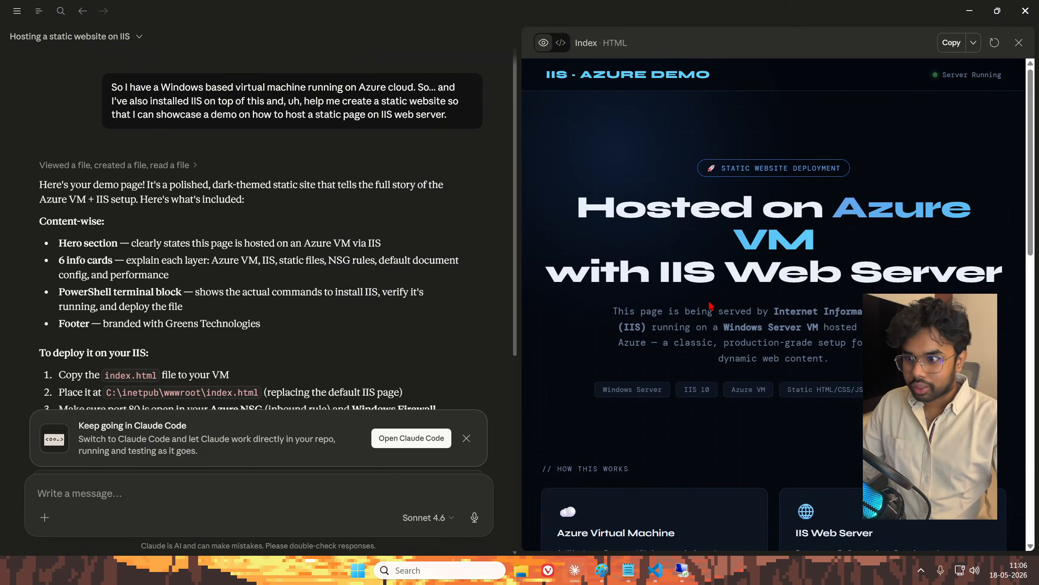
scroll(848, 290, down, 12)
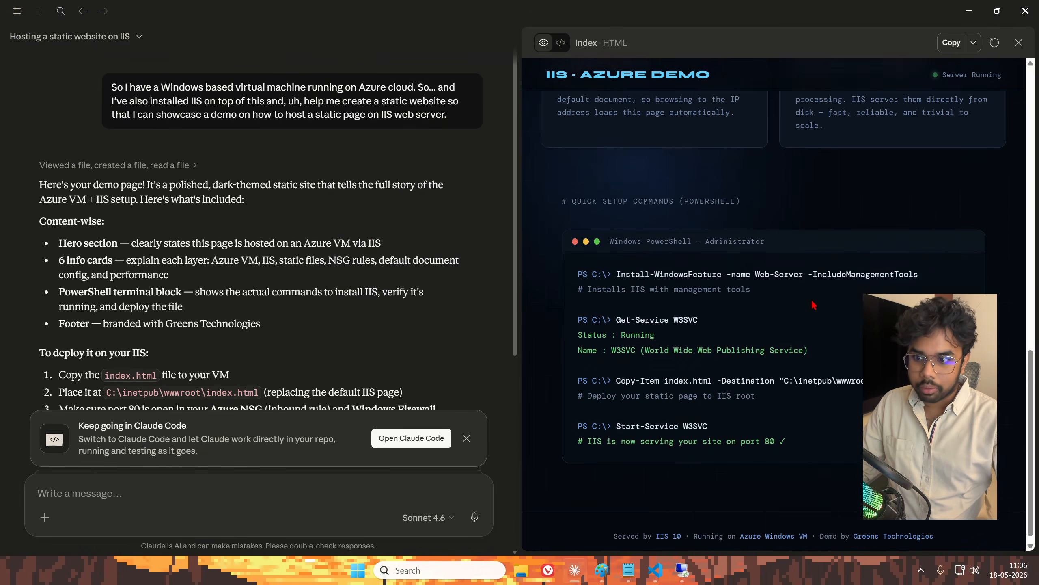
scroll(869, 319, up, 10)
scroll(869, 319, up, 4)
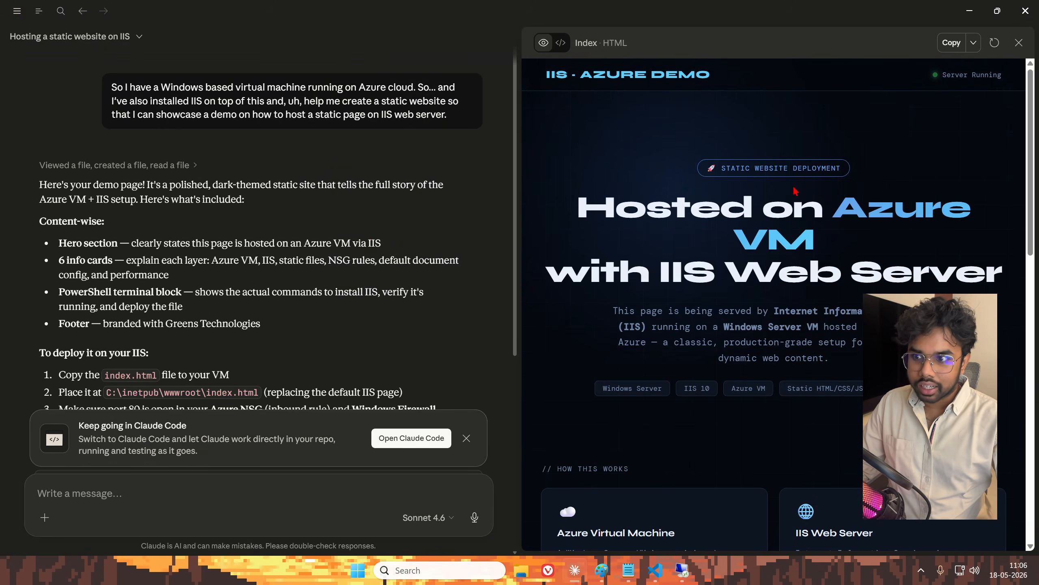
scroll(855, 237, down, 10)
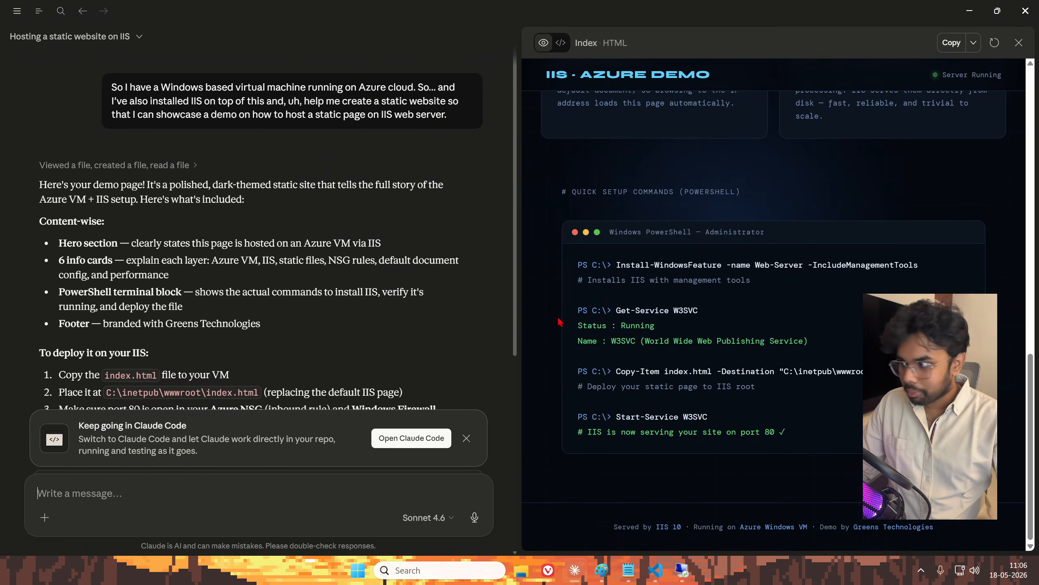
Read through Claude's instructions for deploying index.html on IIS
scroll(232, 362, down, 6)
scroll(232, 362, up, 2)
scroll(253, 355, down, 3)
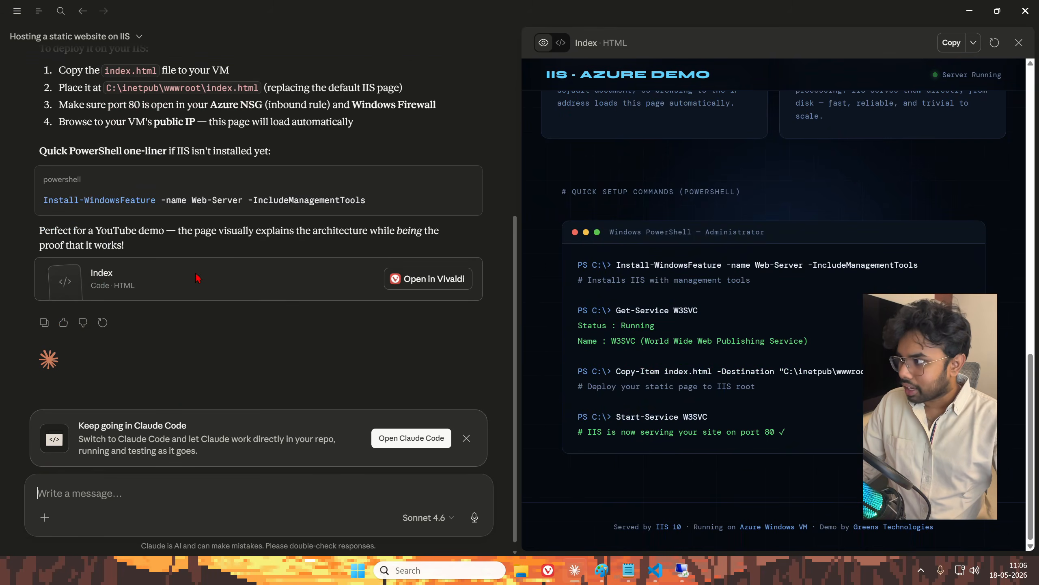
scroll(198, 278, up, 8)
scroll(285, 239, down, 5)
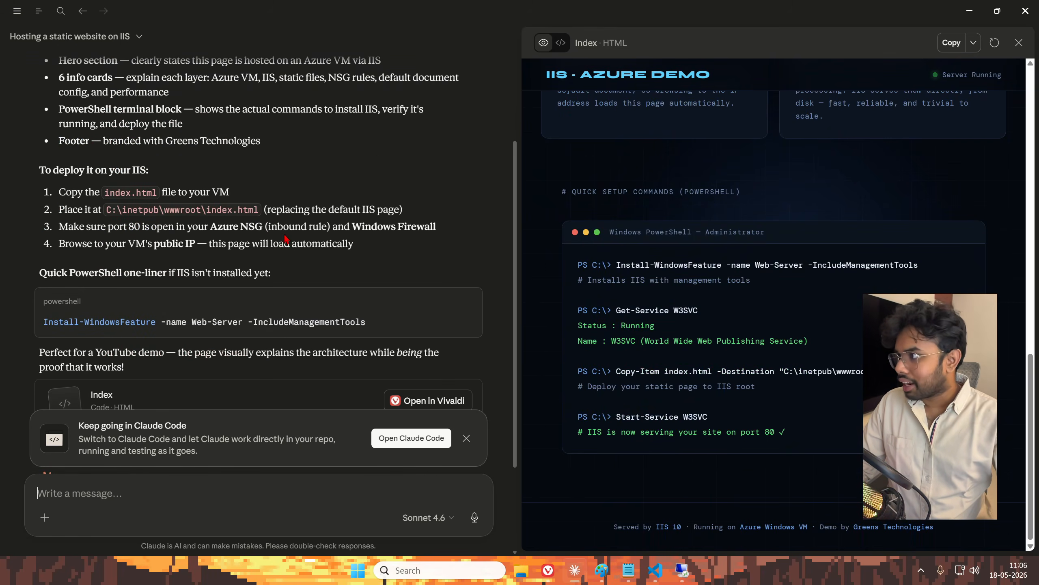
scroll(285, 238, up, 3)
Switch to the Azure portal in Vivaldi and copy the public IP address of windows-vm
click(970, 11)
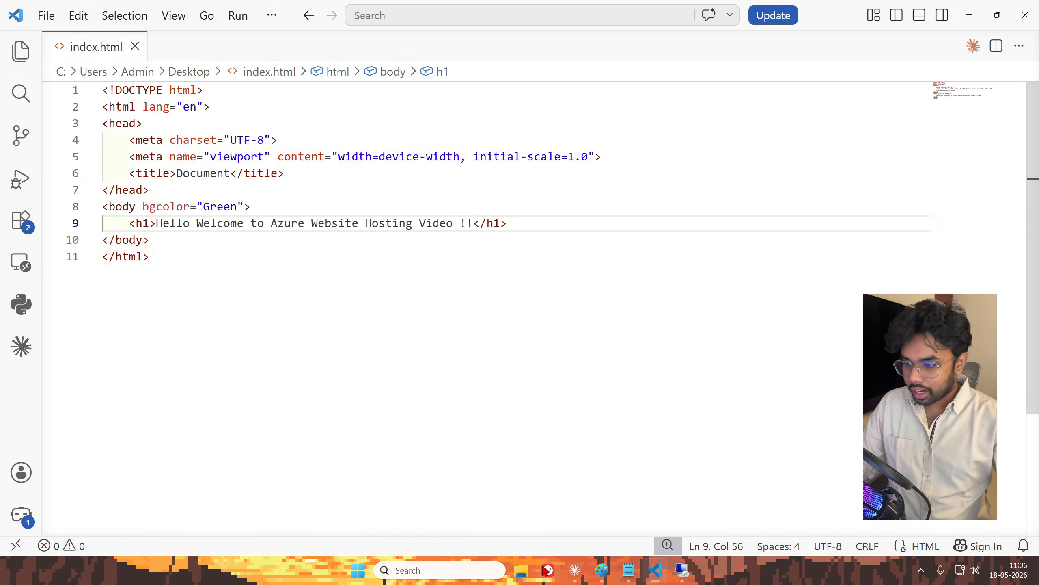
mouse_move(545, 572)
click(562, 557)
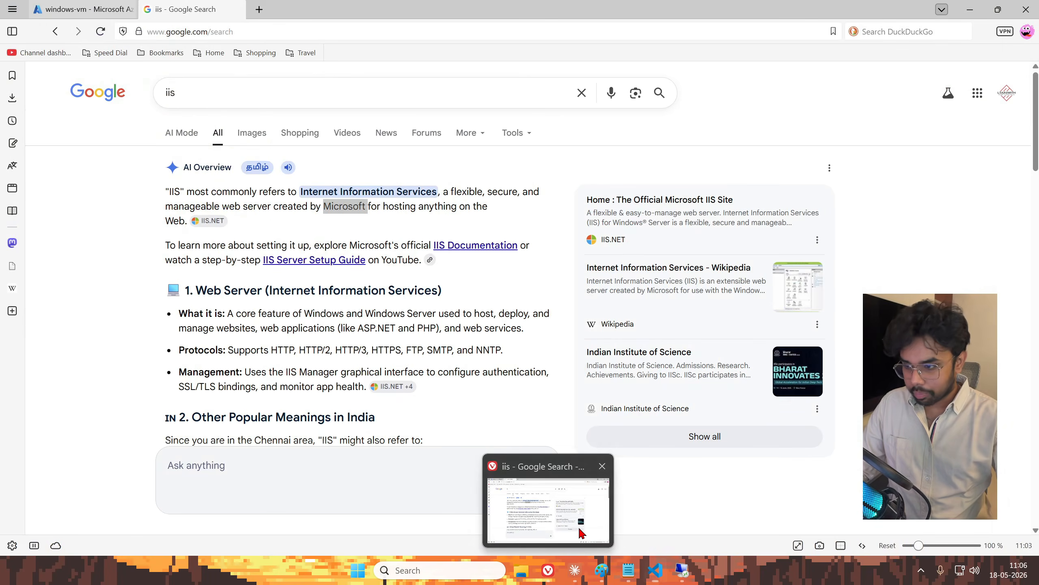
click(84, 8)
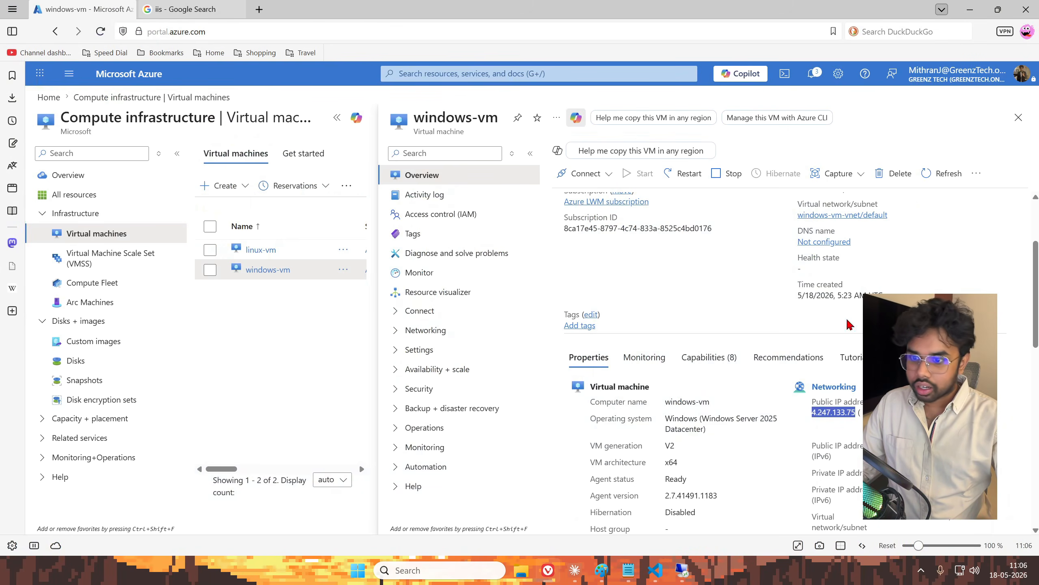
click(815, 422)
drag(813, 413, 859, 416)
key(ctrl+c)
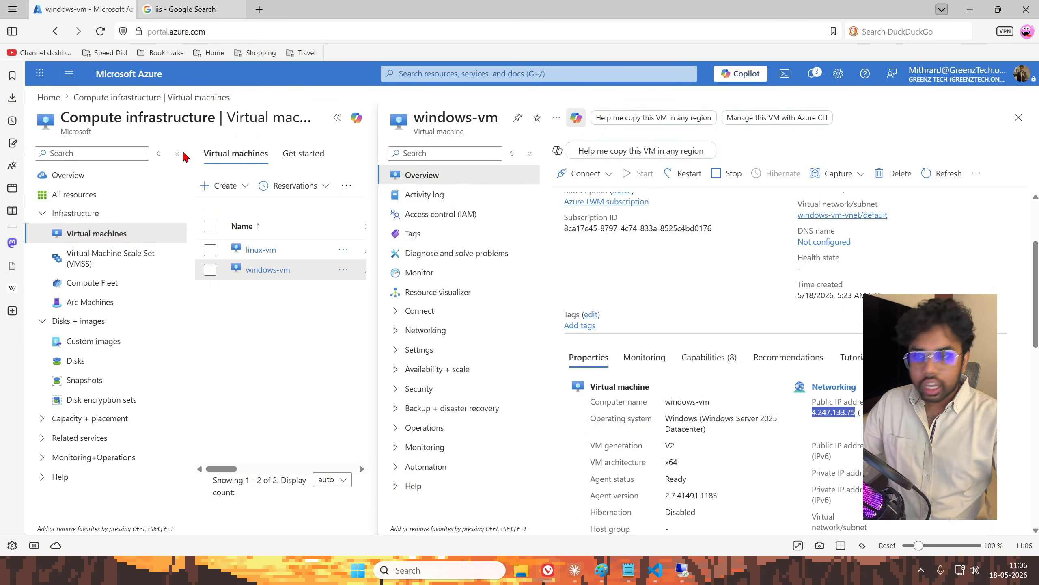
Try to load the web server at 4.247.133.75 in a new browser tab
click(259, 9)
key(ctrl+v)
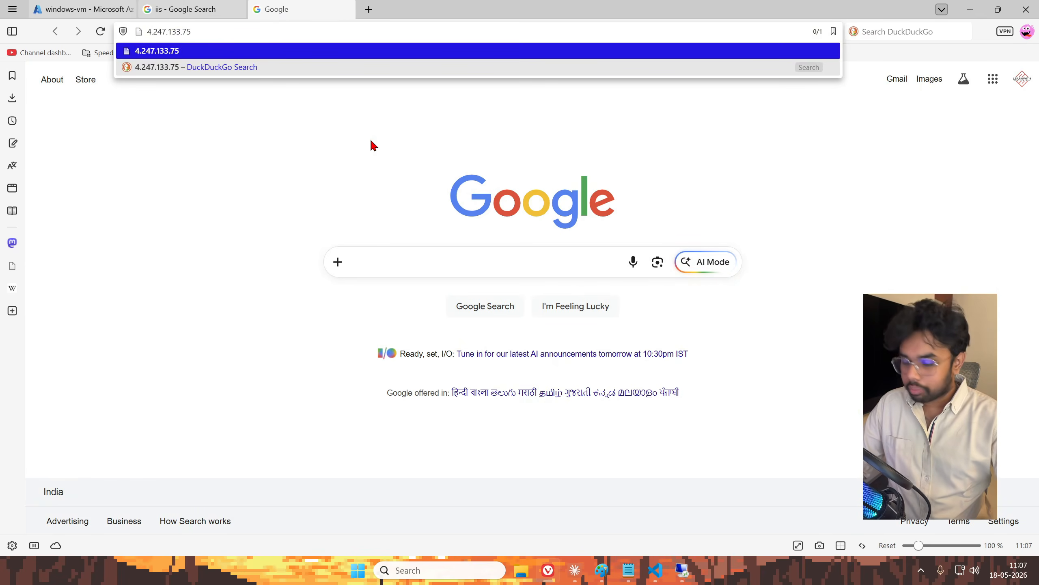
key(Return)
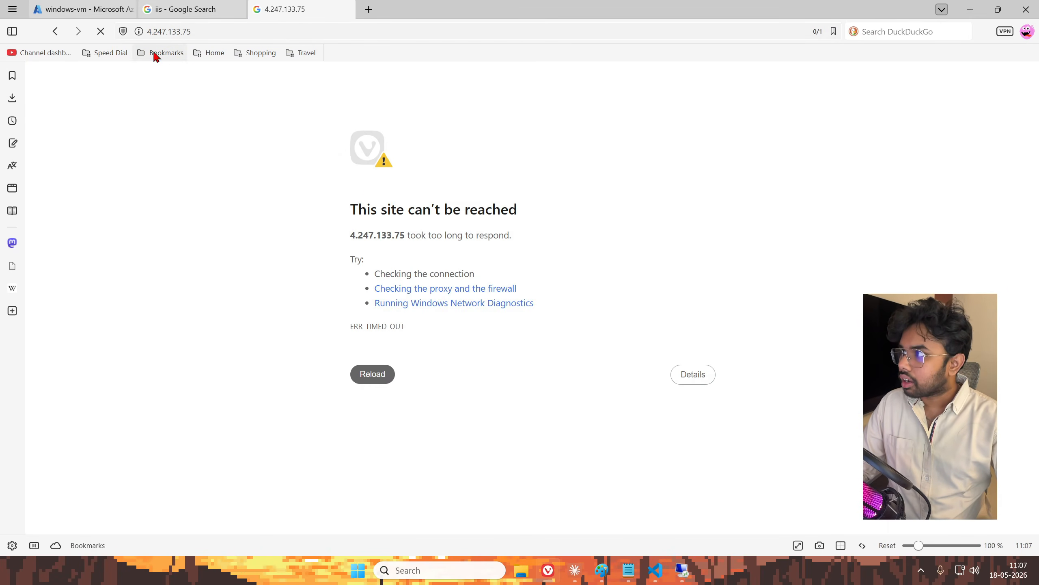
Try to load 4.247.133.75 over http instead of https, and close its browser tab
click(218, 29)
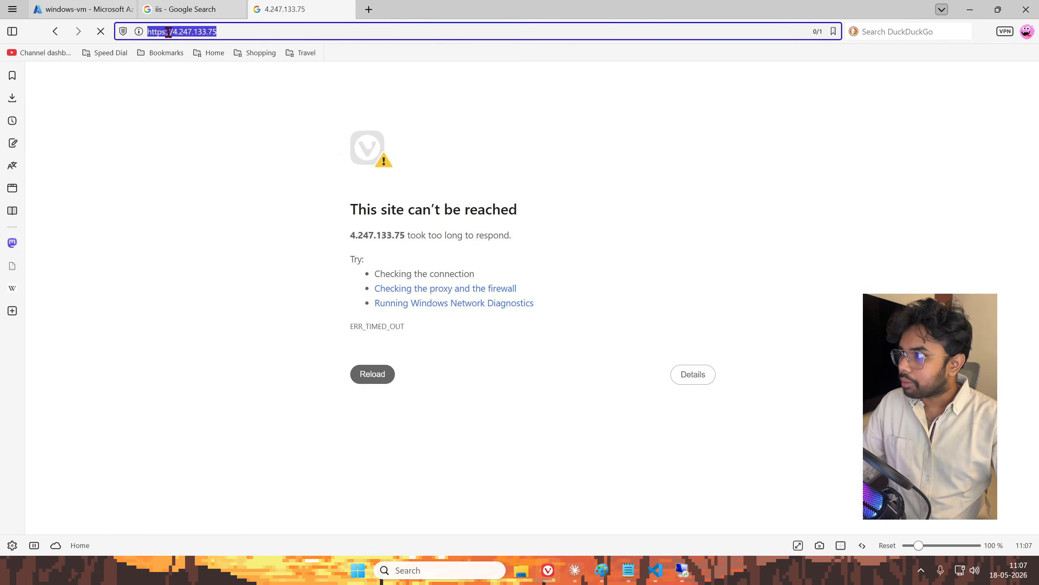
click(237, 32)
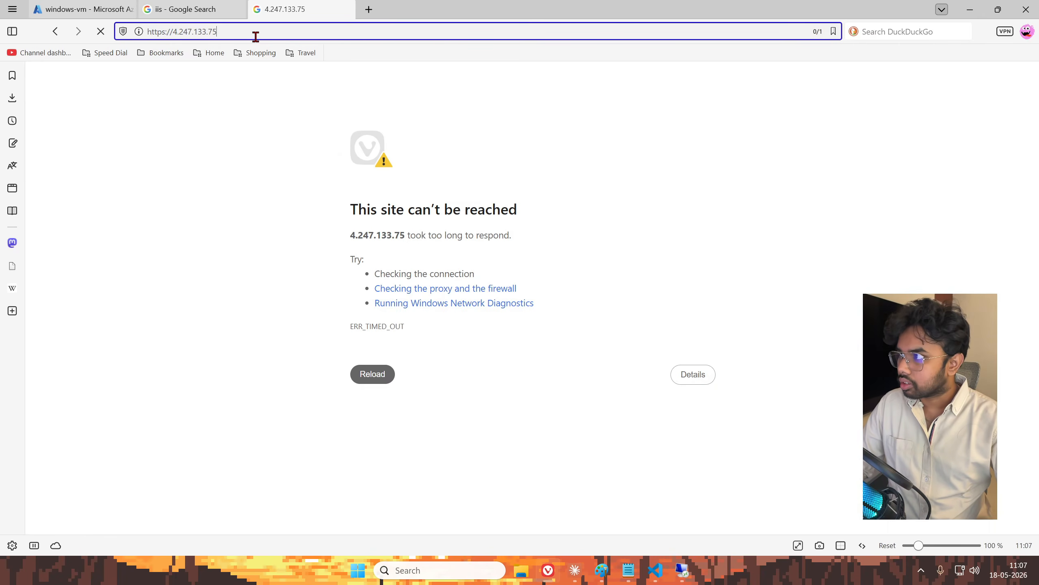
click(164, 33)
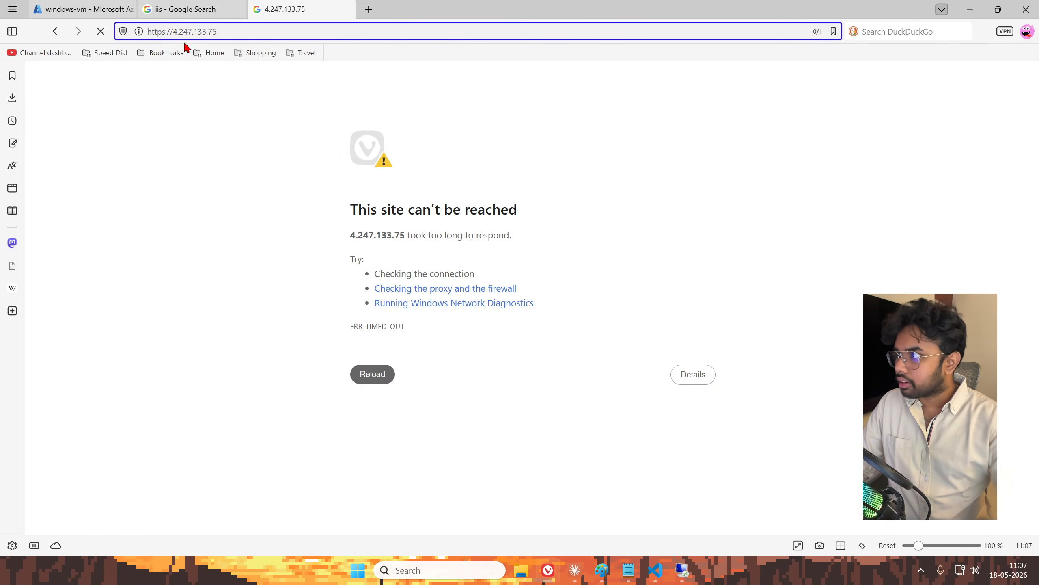
key(BackSpace)
key(Return)
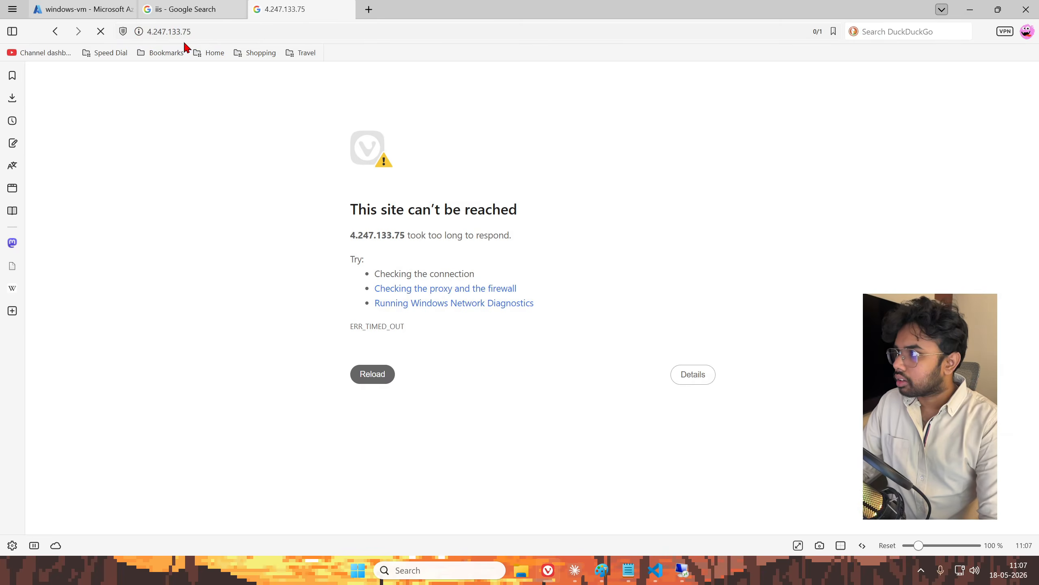
click(259, 35)
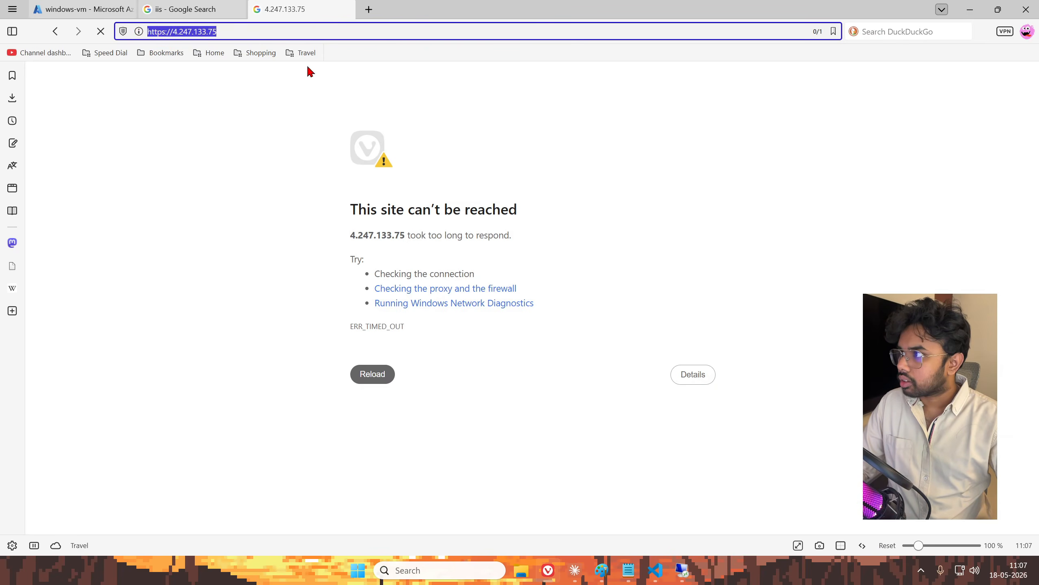
click(347, 9)
key(ctrl+shift+n)
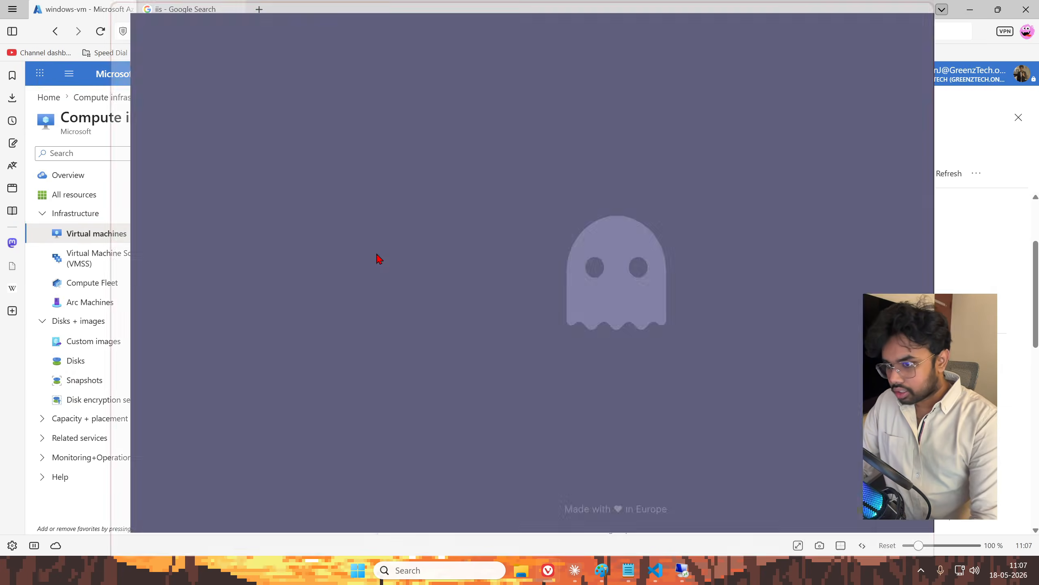
text(http://)
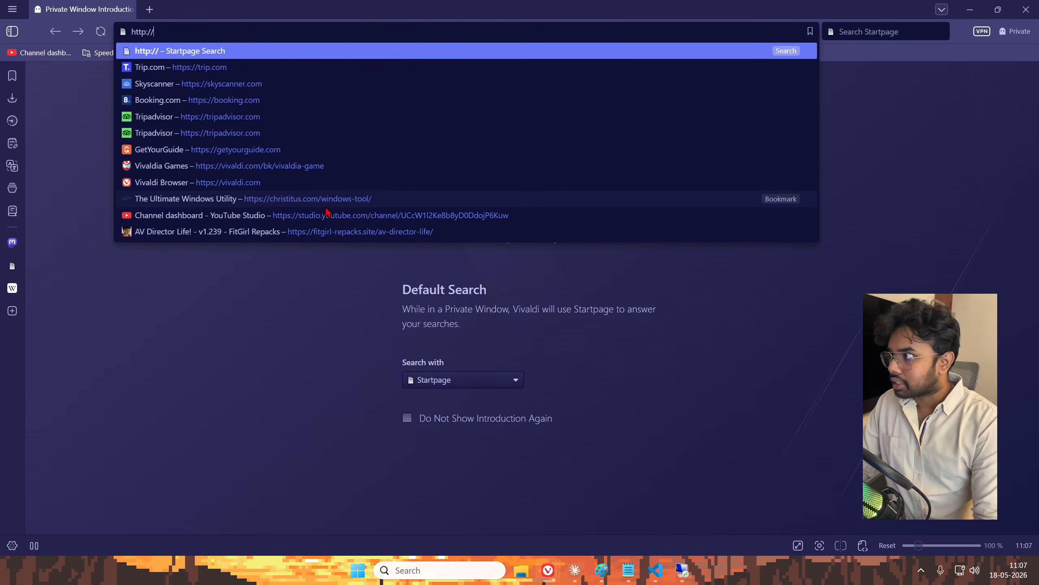
key(alt+Tab)
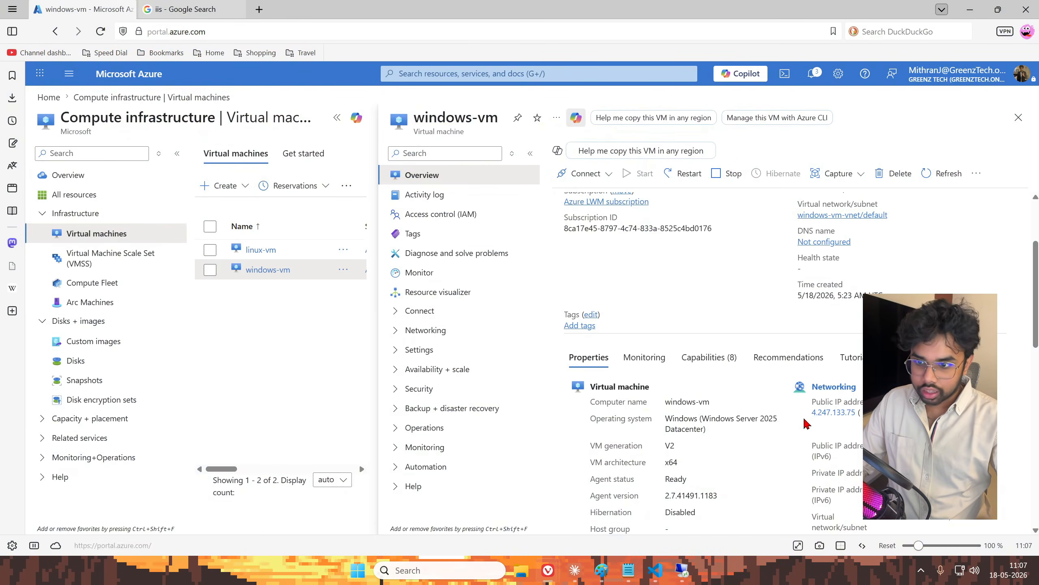
drag(813, 412, 830, 413)
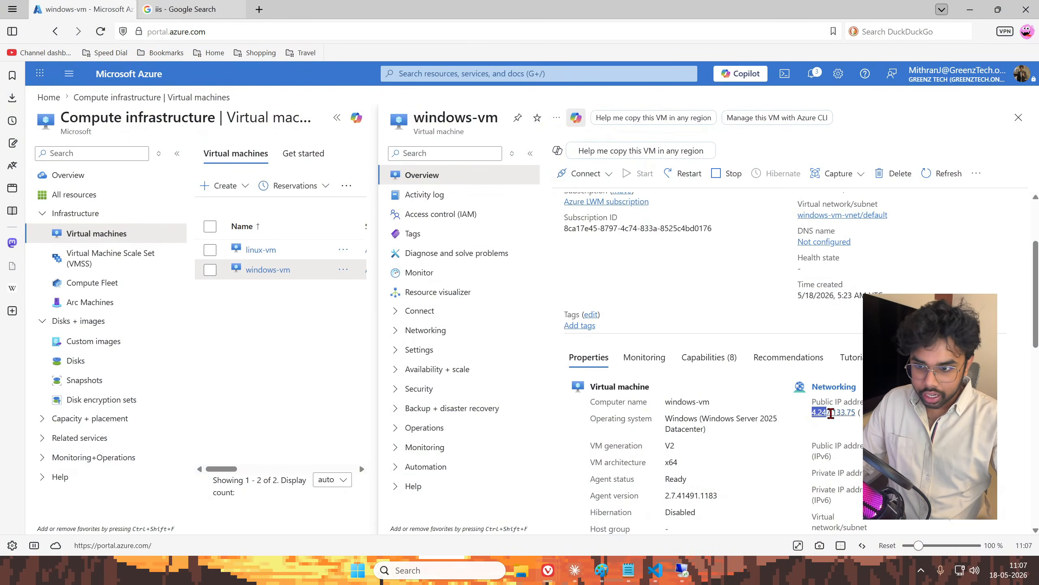
key(ctrl+c)
key(alt+Tab)
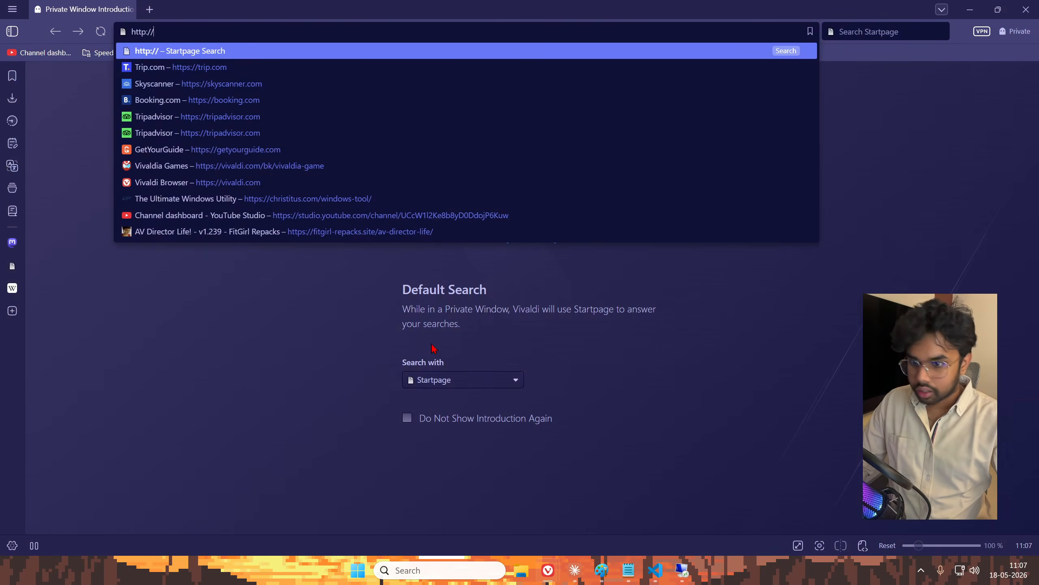
key(ctrl+v)
key(Return)
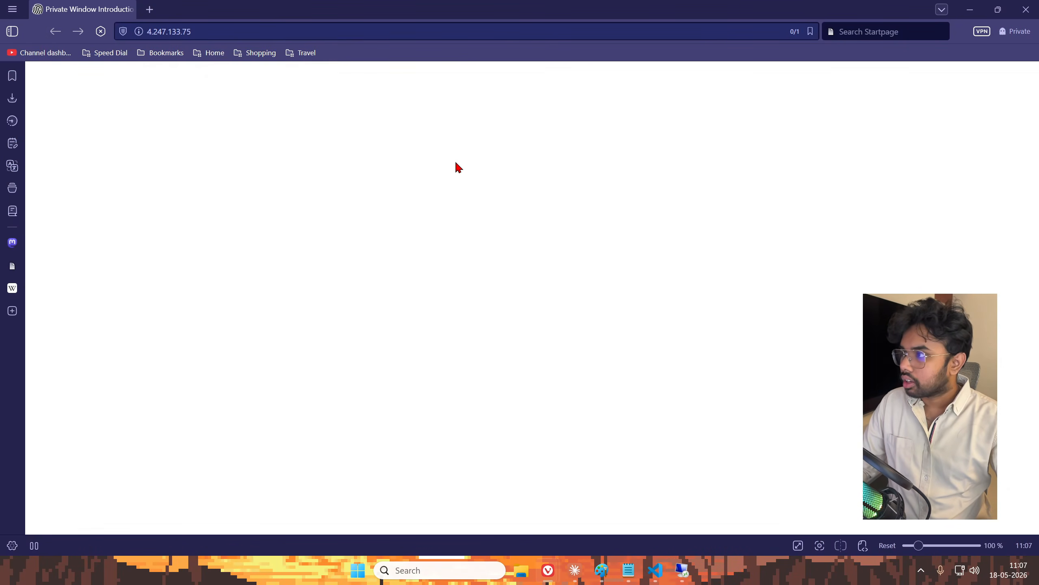
click(405, 318)
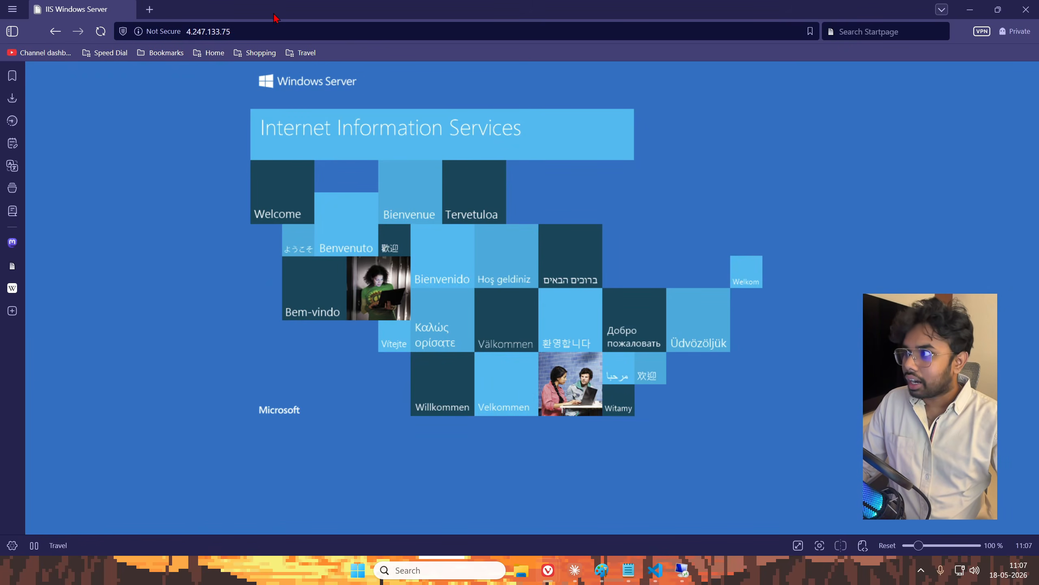
click(270, 32)
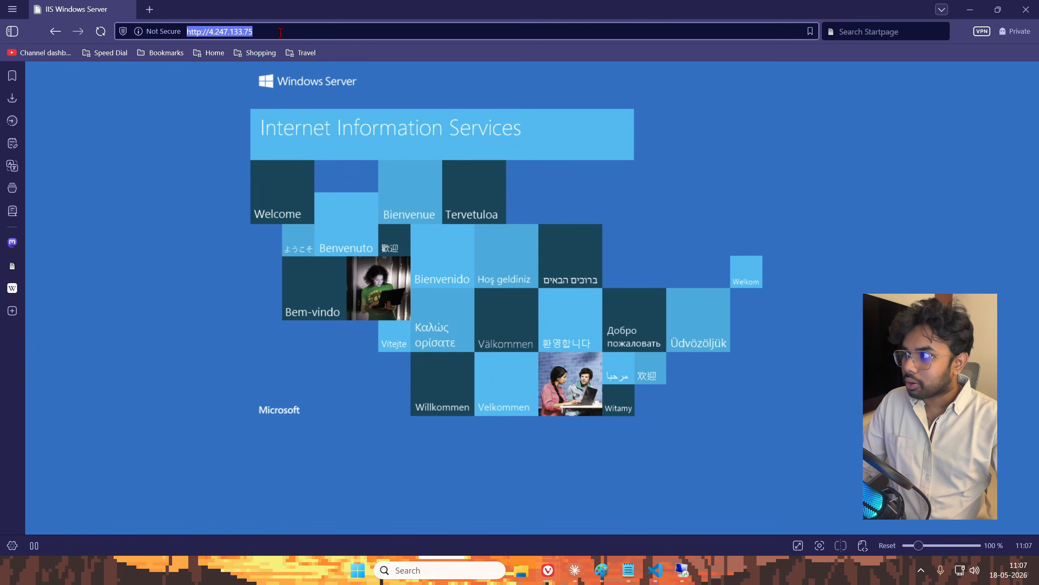
click(224, 129)
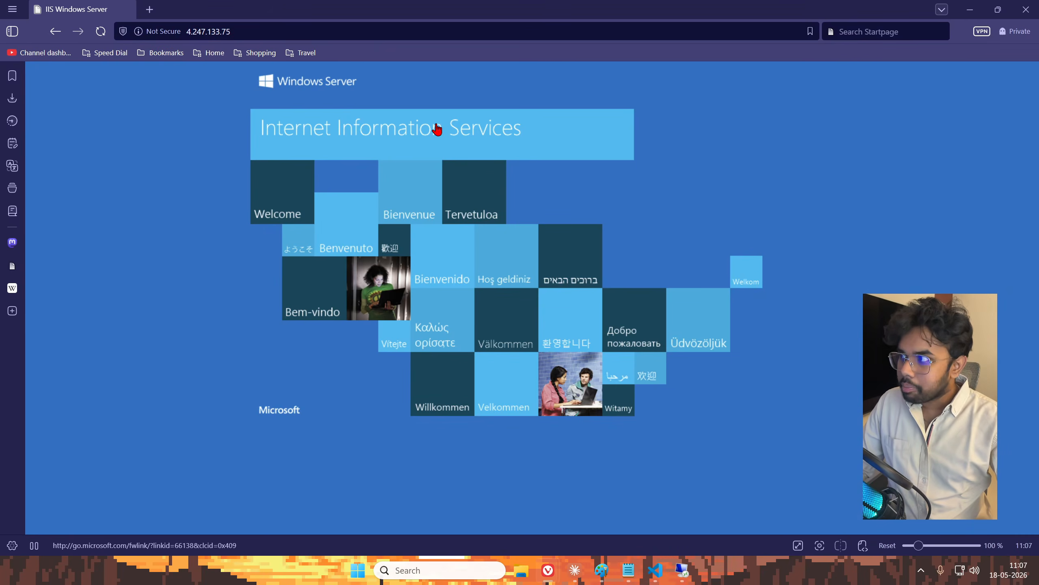
key(ctrl+l)
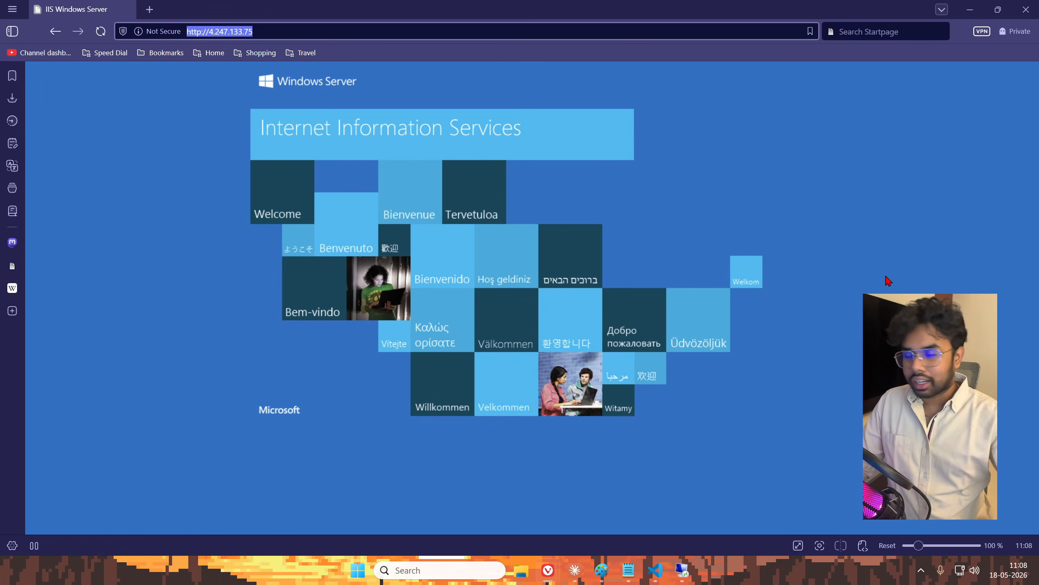
click(184, 106)
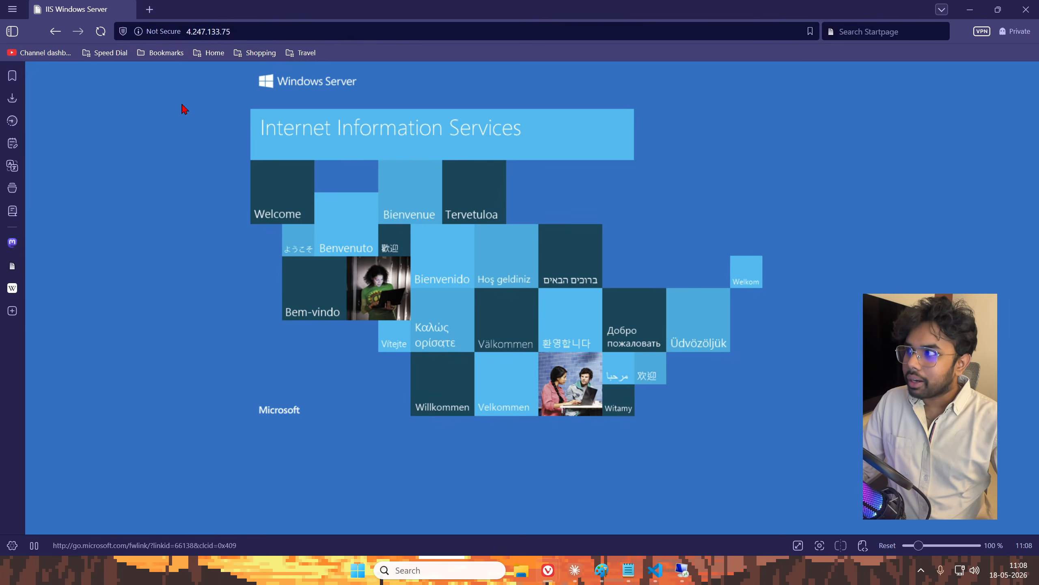
click(279, 37)
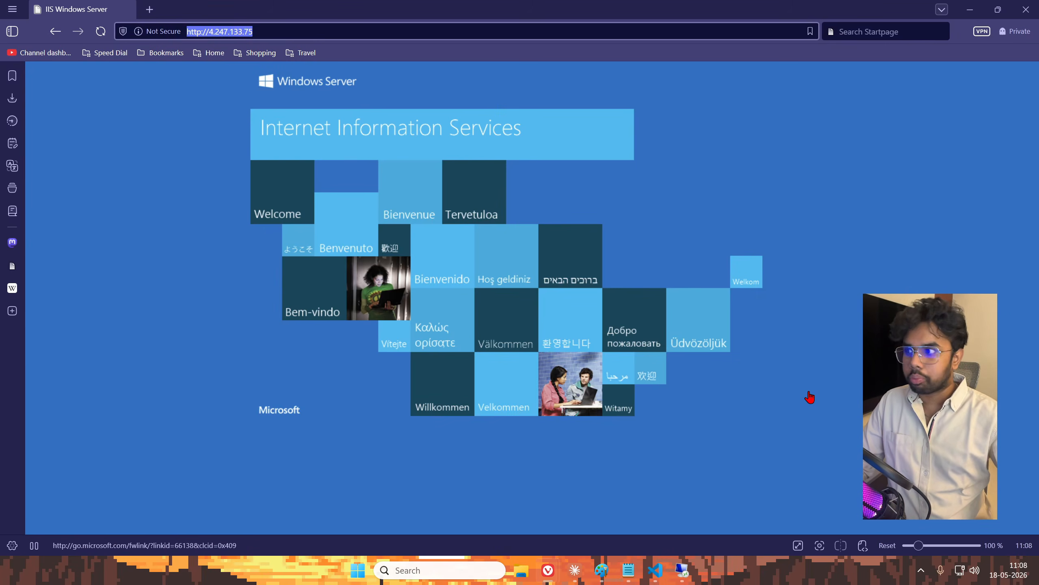
Follow the IIS welcome page's link to the IIS website and go back to the welcome page
key(Return)
click(568, 309)
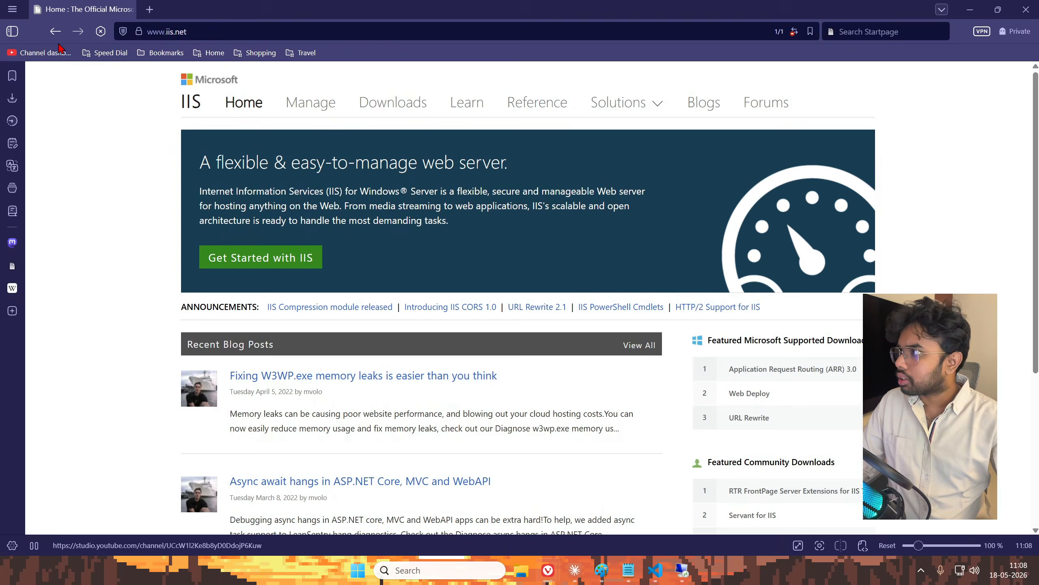
click(55, 31)
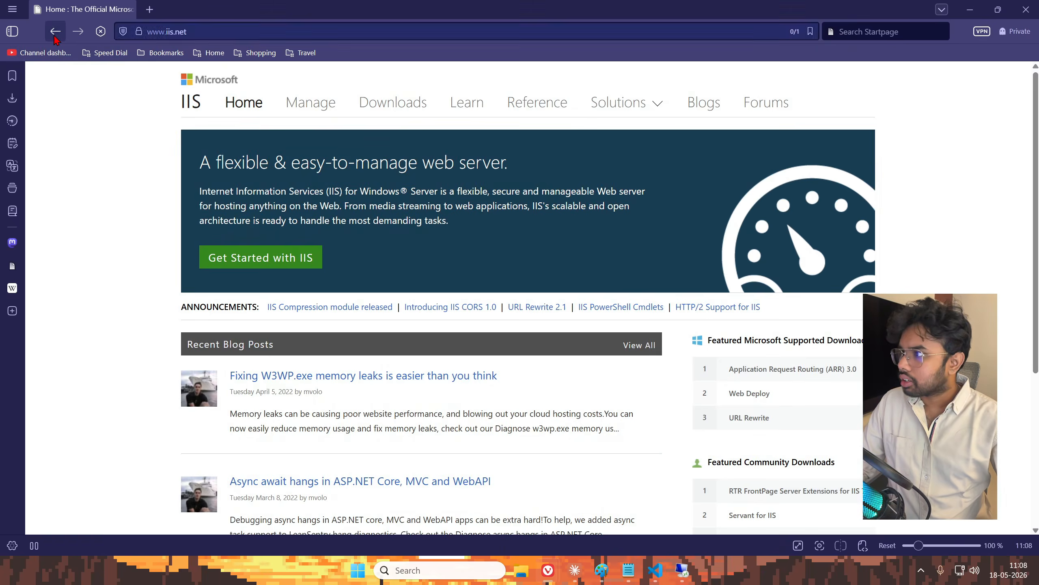
click(376, 311)
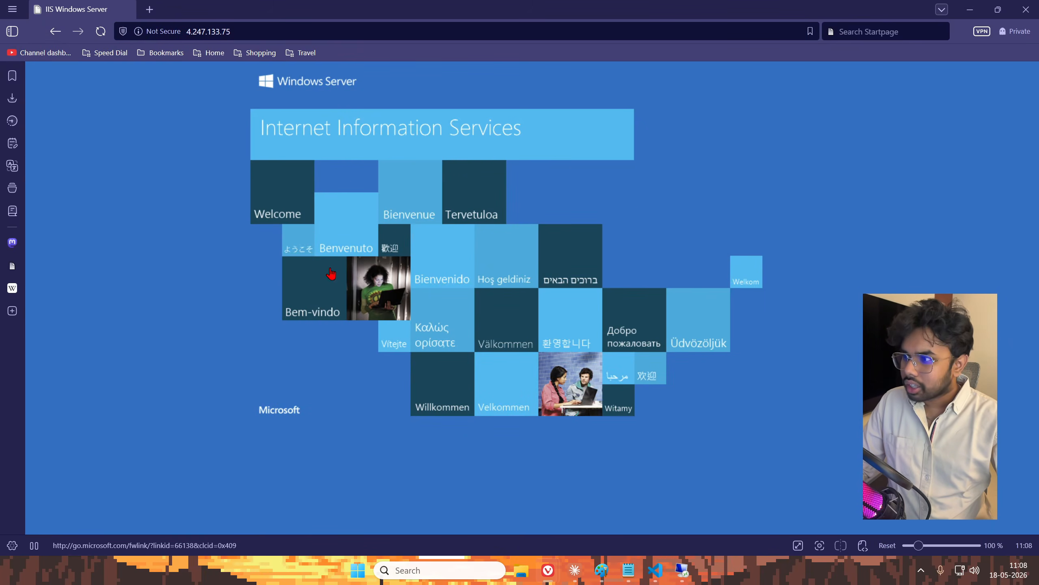
Switch to the remote desktop session of the Windows VM, view the iisstart PNG in wwwroot, and close the image
click(677, 578)
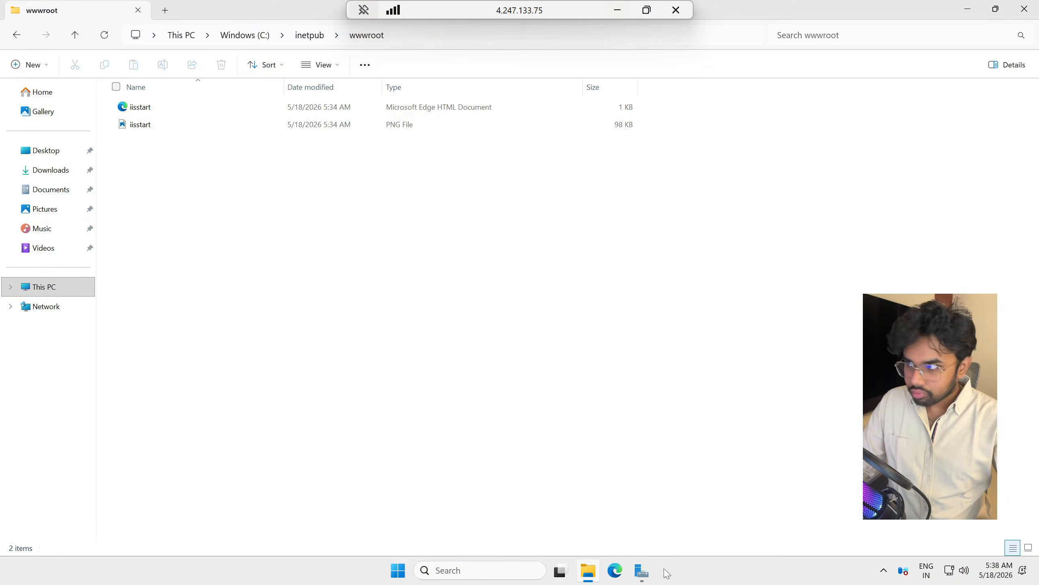
click(144, 128)
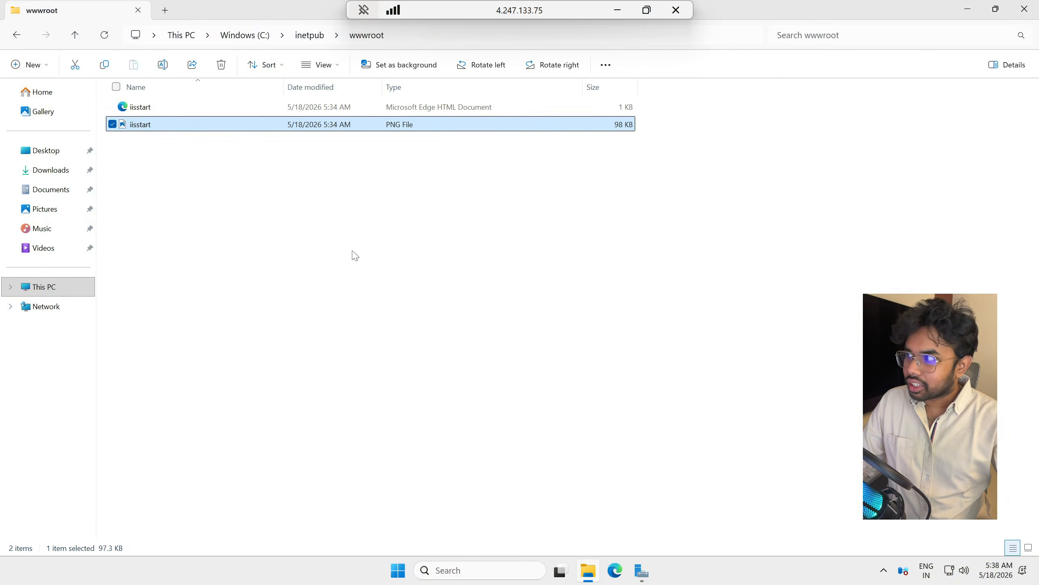
key(Return)
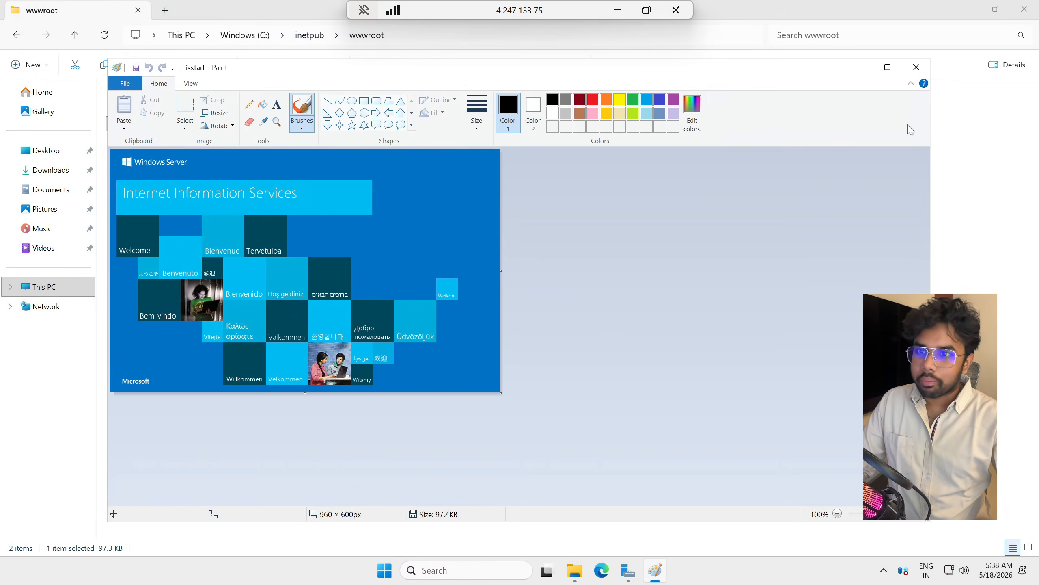
click(917, 67)
click(698, 270)
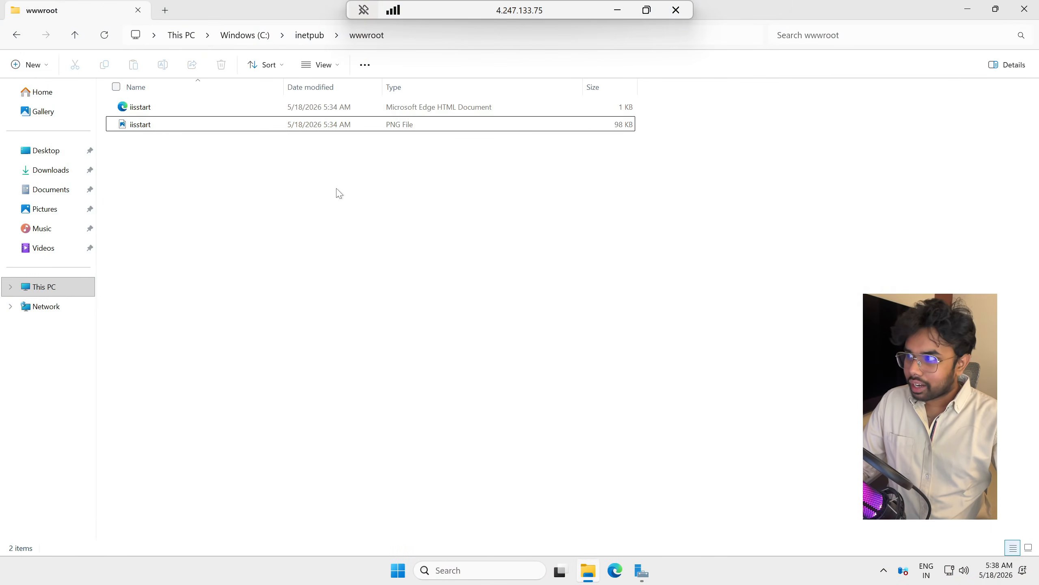
Permanently delete both iisstart files from the wwwroot folder
drag(323, 182, 229, 102)
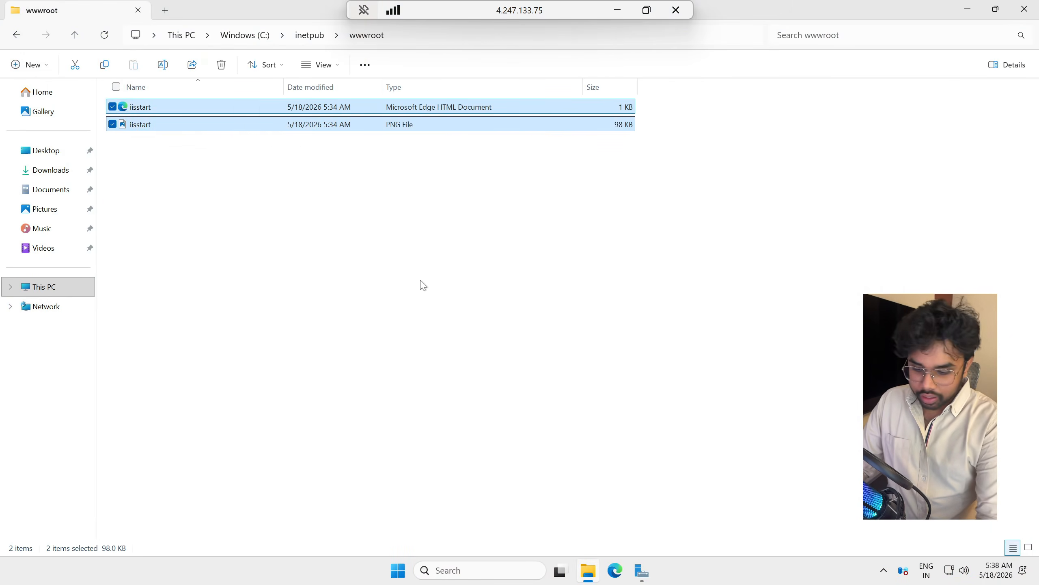
key(shift+Delete)
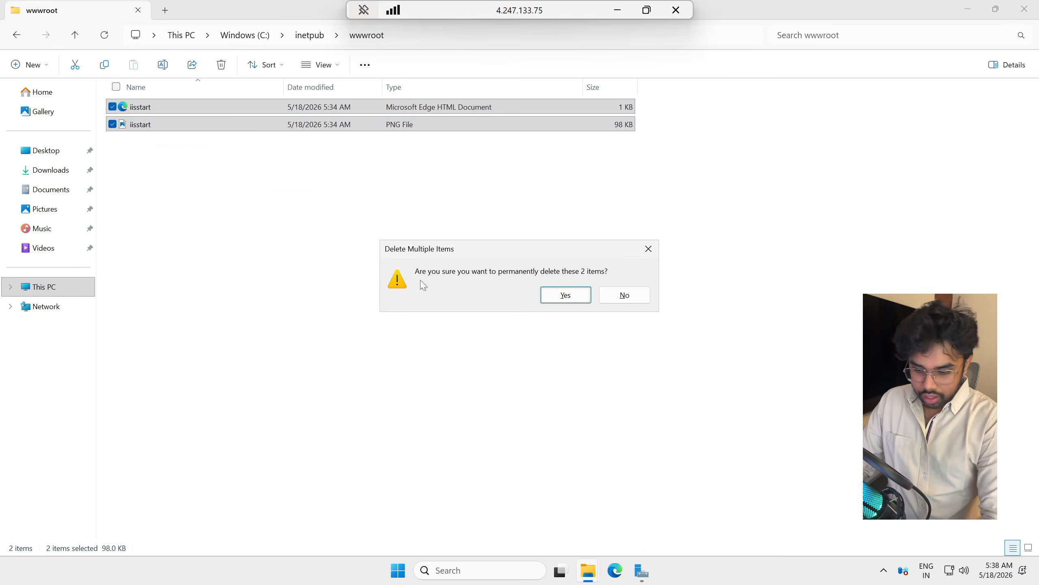
key(Return)
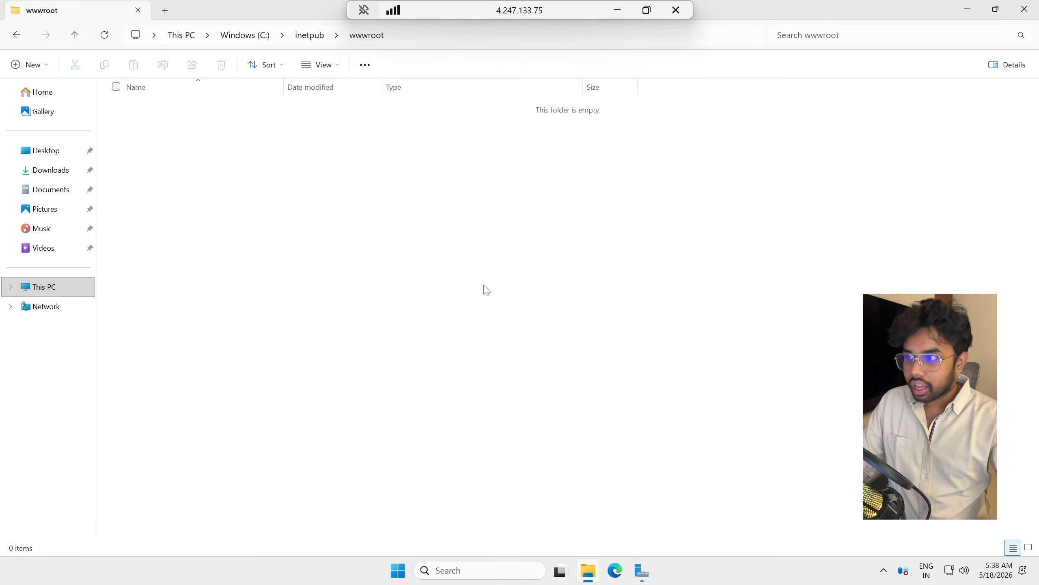
Minimize the remote session and the open local windows, and copy the index file from the local desktop
click(617, 10)
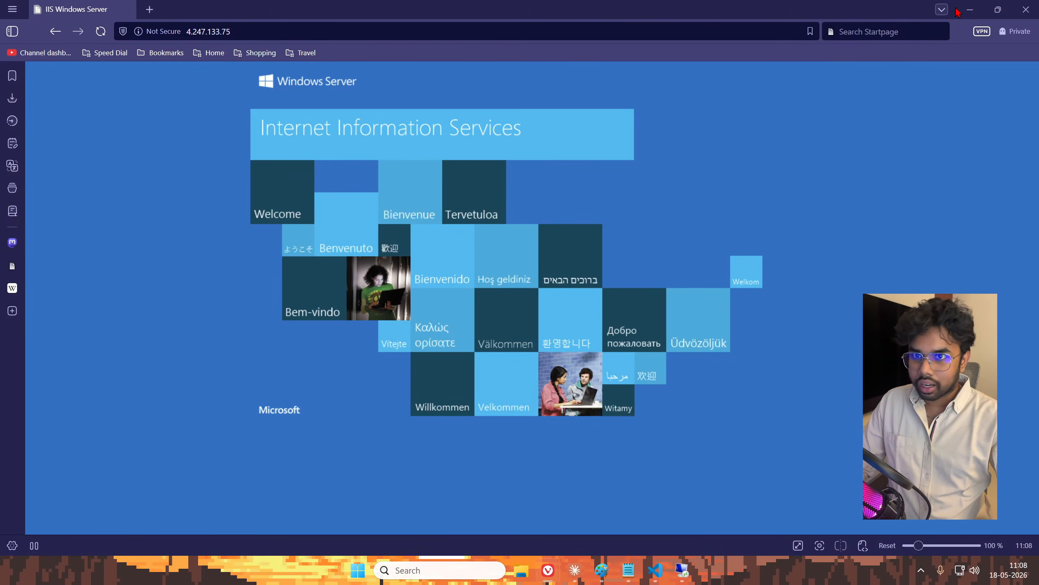
click(969, 9)
click(971, 12)
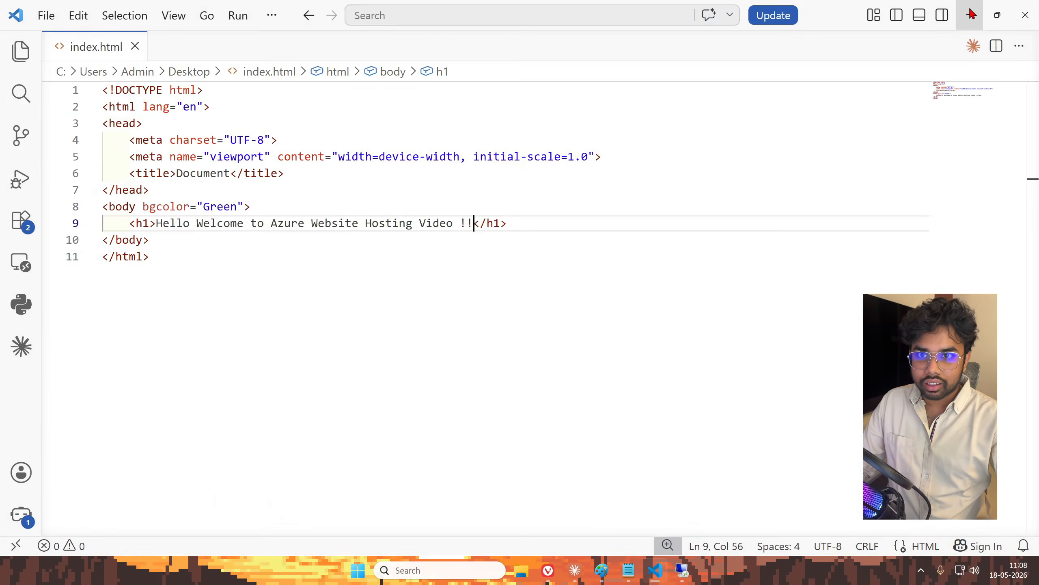
click(971, 13)
click(971, 14)
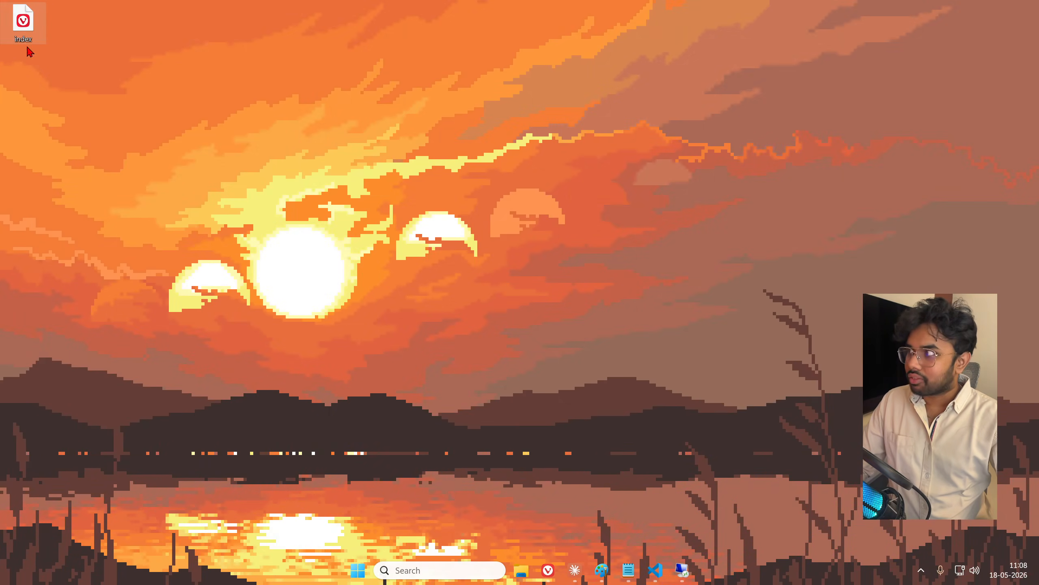
right_click(25, 20)
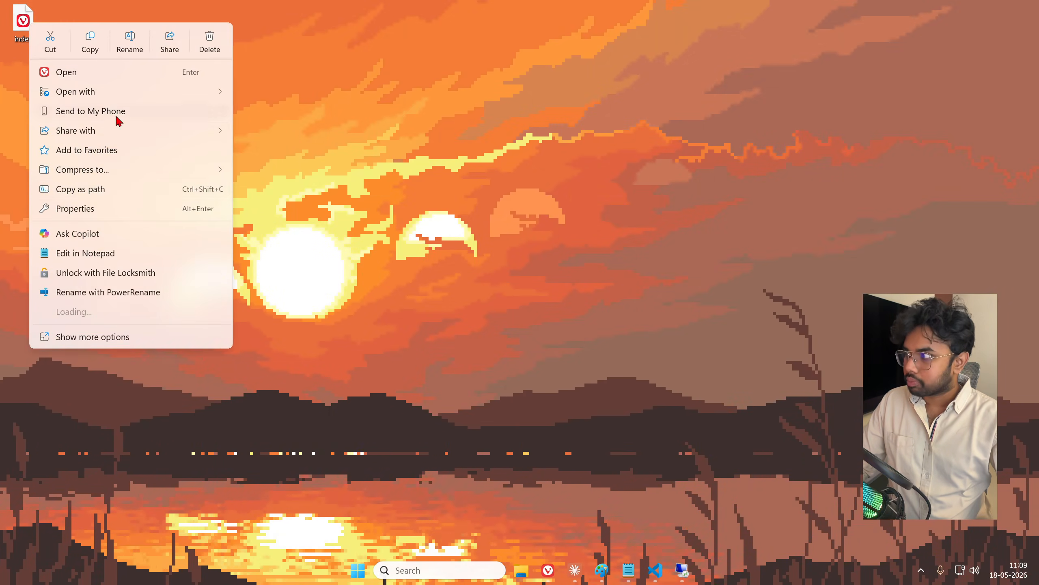
click(90, 41)
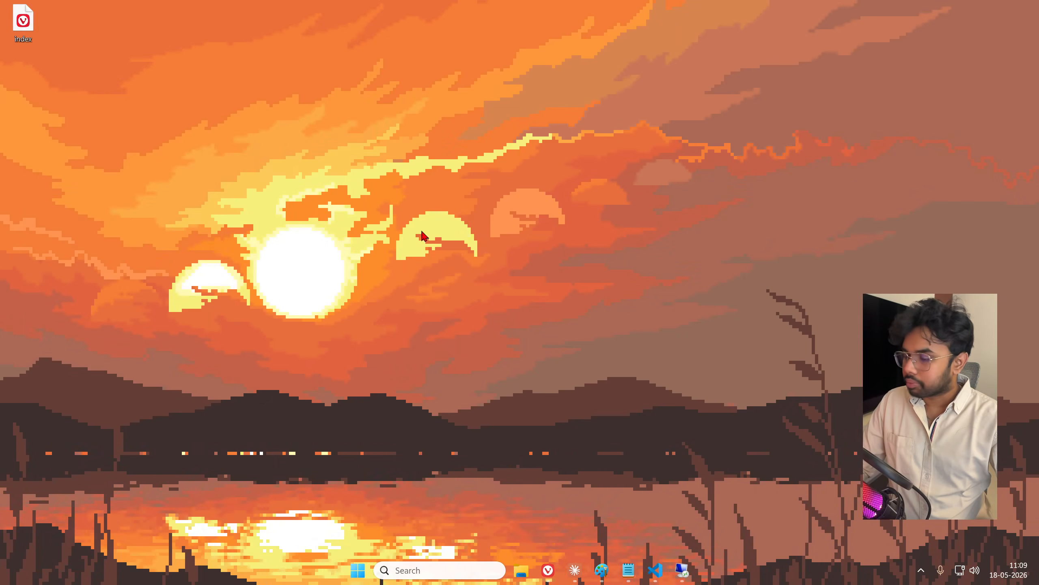
Switch back to the remote desktop session and paste the index file into the wwwroot folder
click(683, 572)
right_click(400, 243)
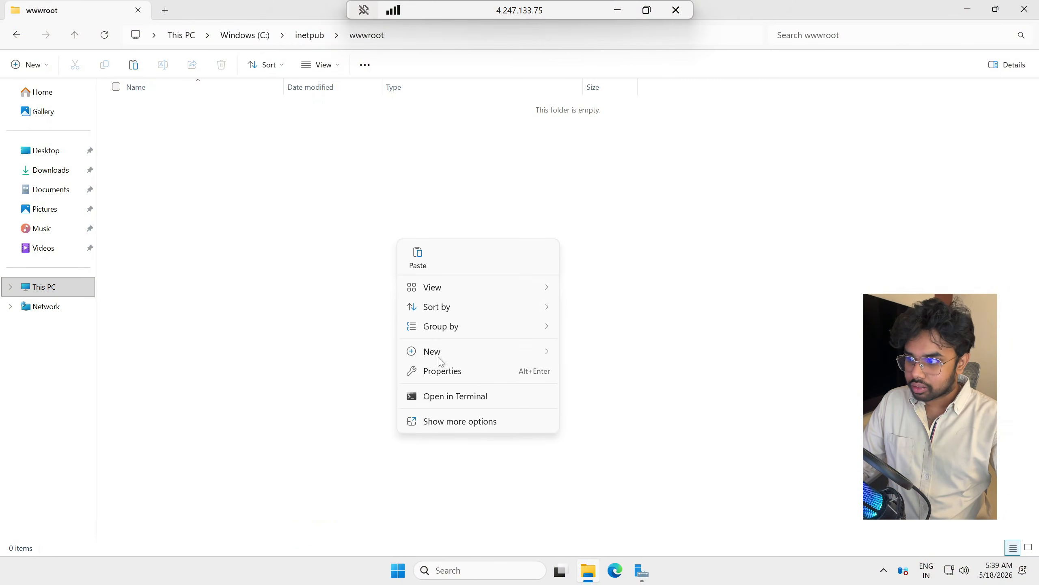
click(434, 266)
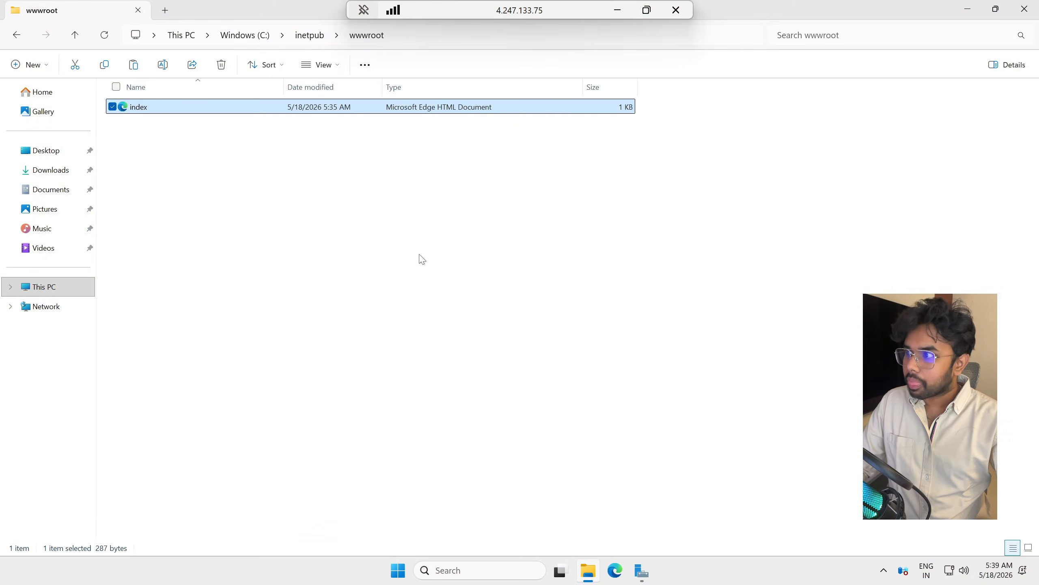
click(266, 222)
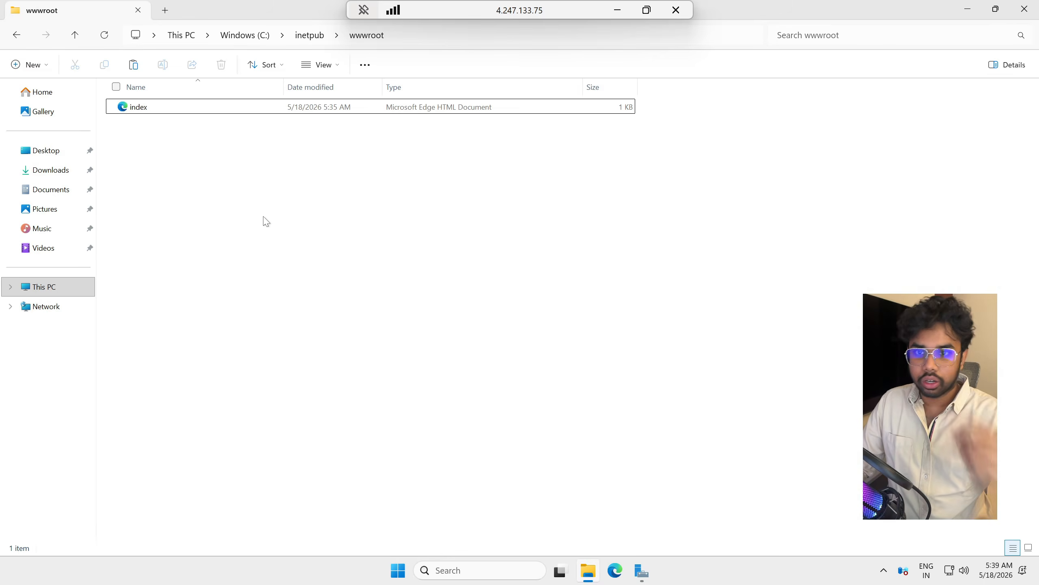
Minimize the windows to view the local desktop, return to the VM's wwwroot folder, and display its full path
click(970, 7)
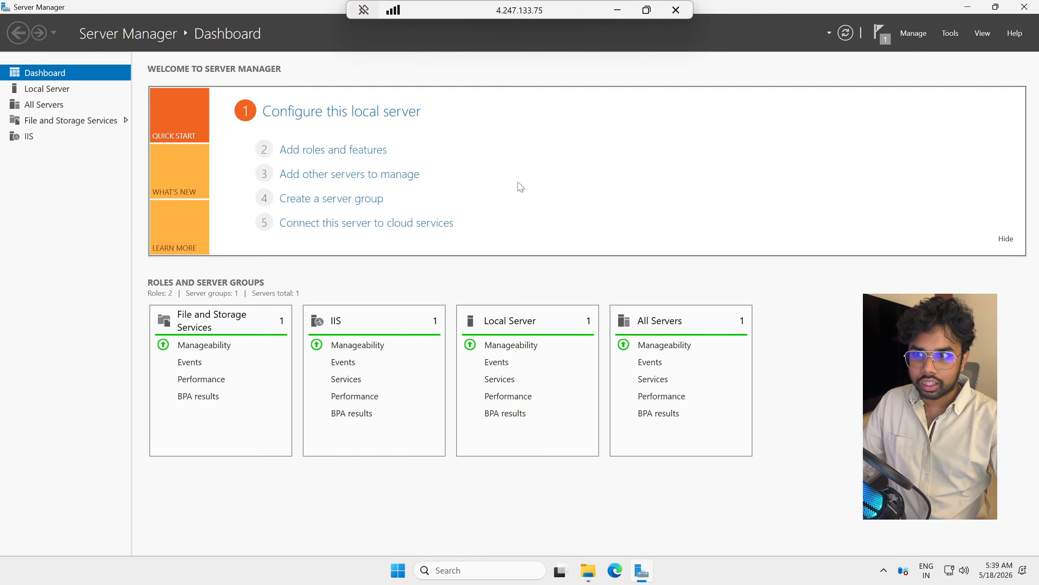
click(970, 6)
click(617, 10)
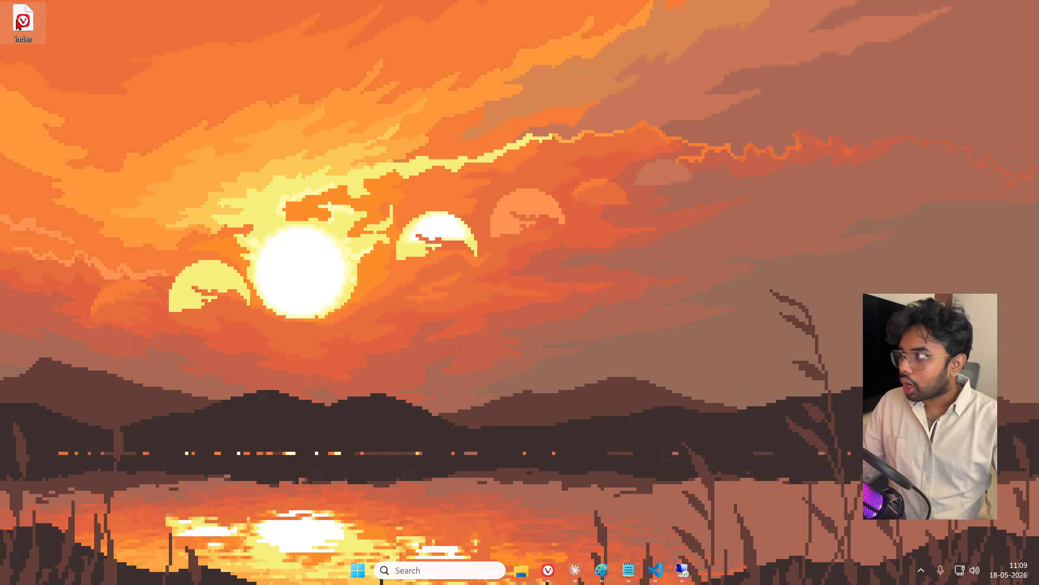
click(686, 576)
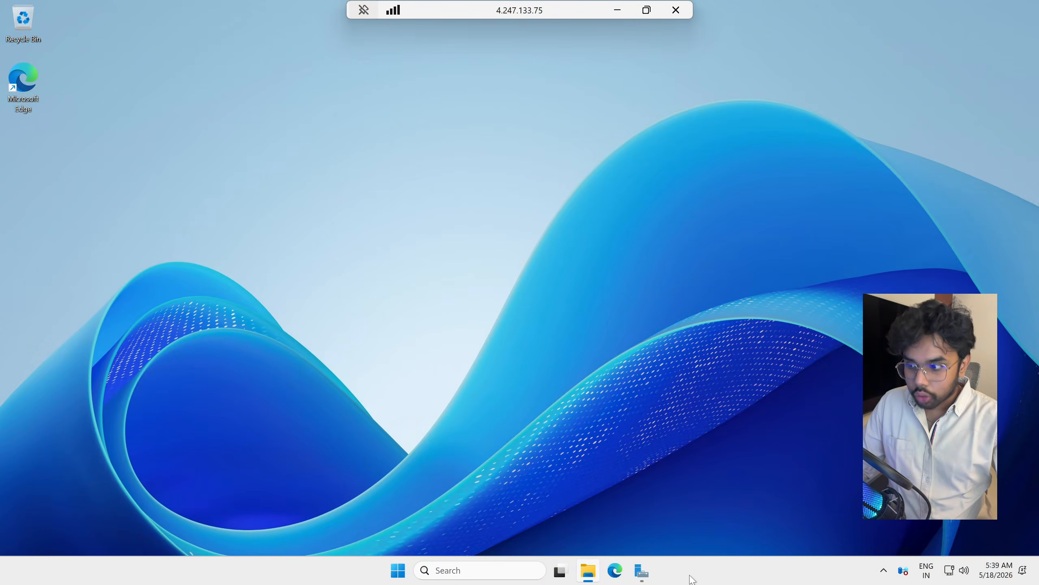
click(588, 570)
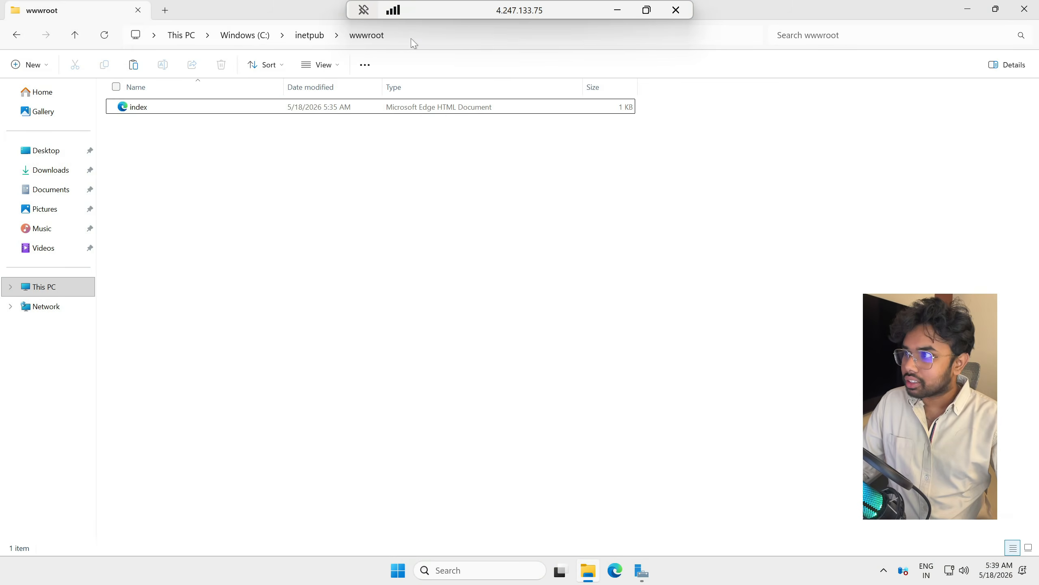
click(414, 41)
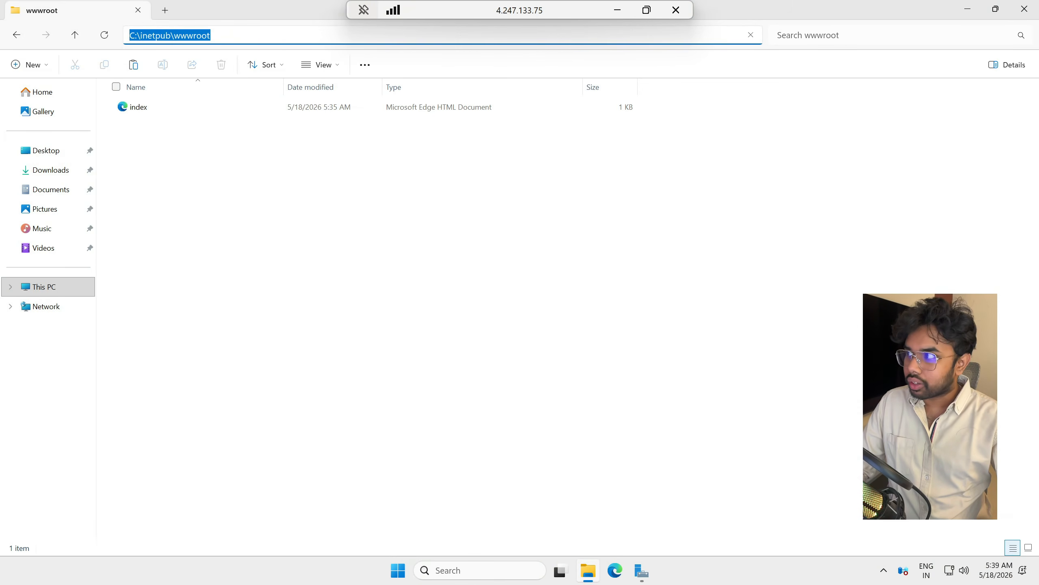
Minimize the remote session, switch to the browser window showing the IIS page, and reload the site at the VM's public IP
click(143, 133)
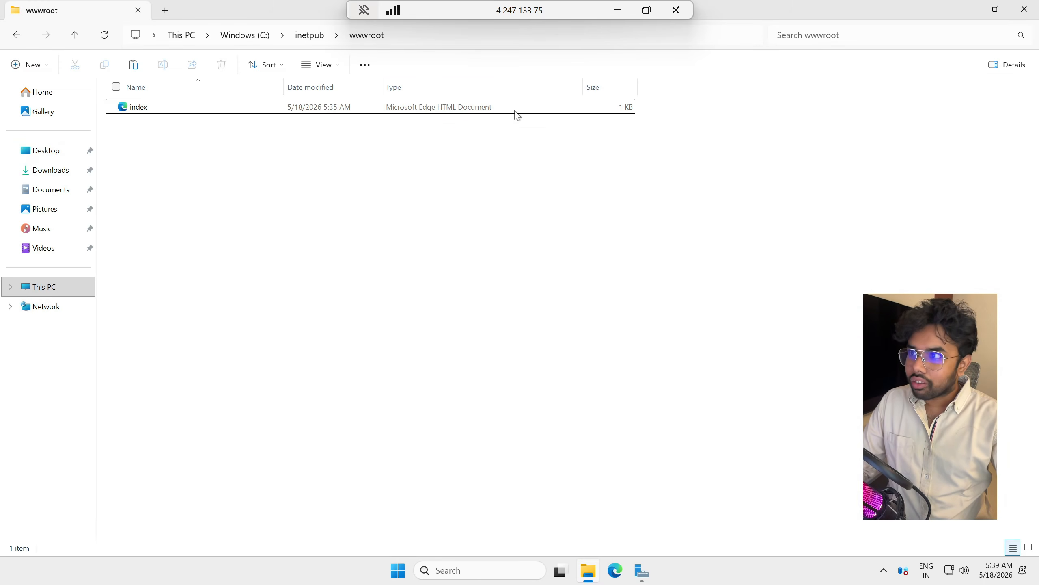
click(618, 10)
mouse_move(548, 570)
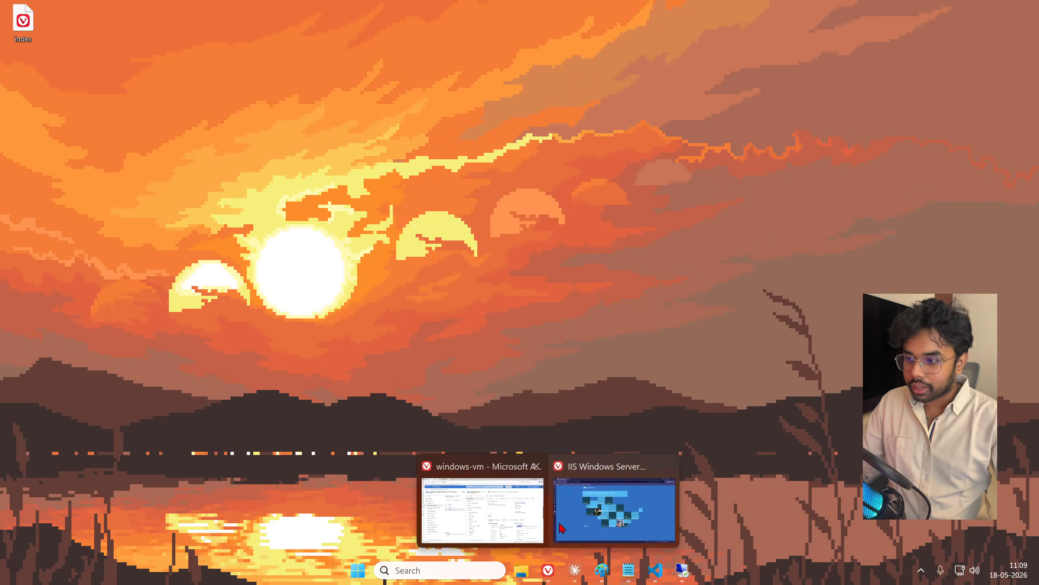
click(562, 529)
click(100, 32)
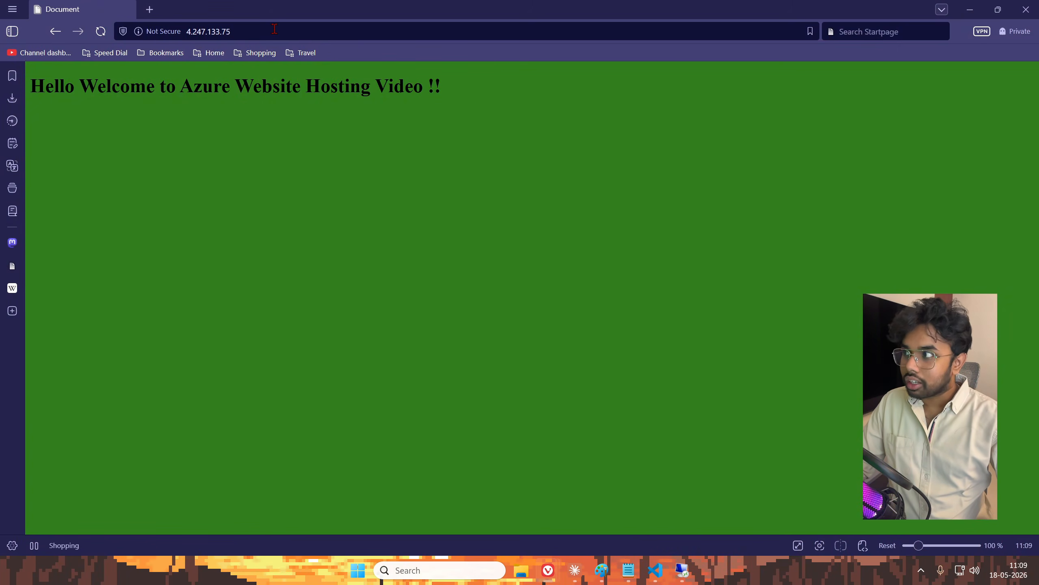
Inspect the website's full http address and the heading text of the hosted page
click(217, 31)
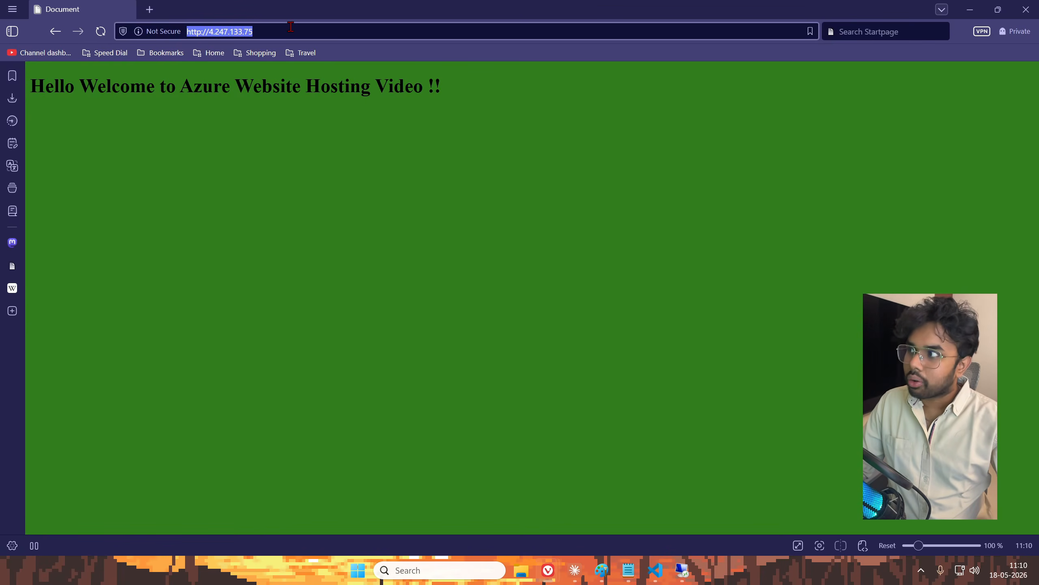
click(479, 121)
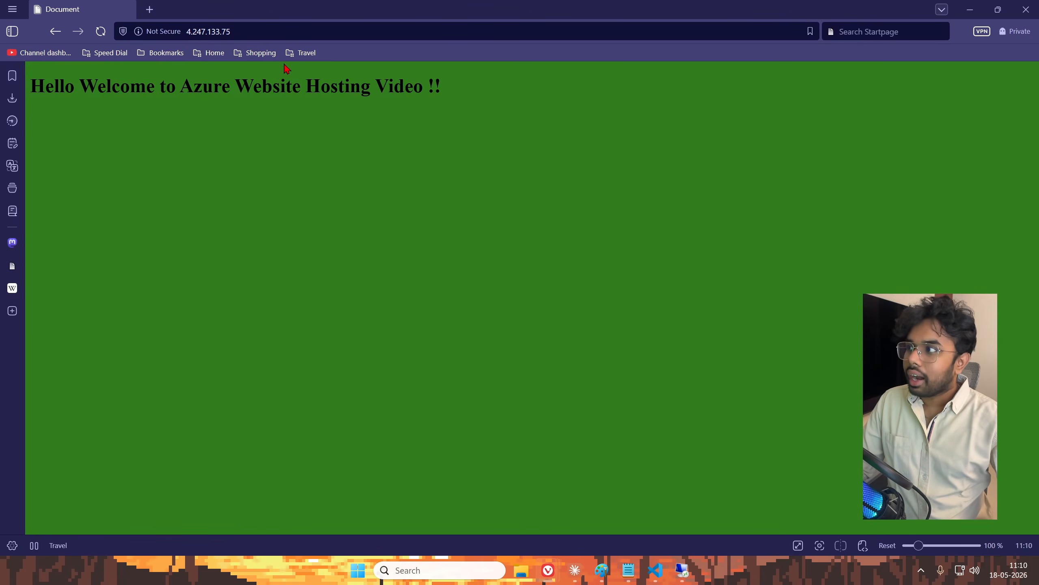
click(287, 32)
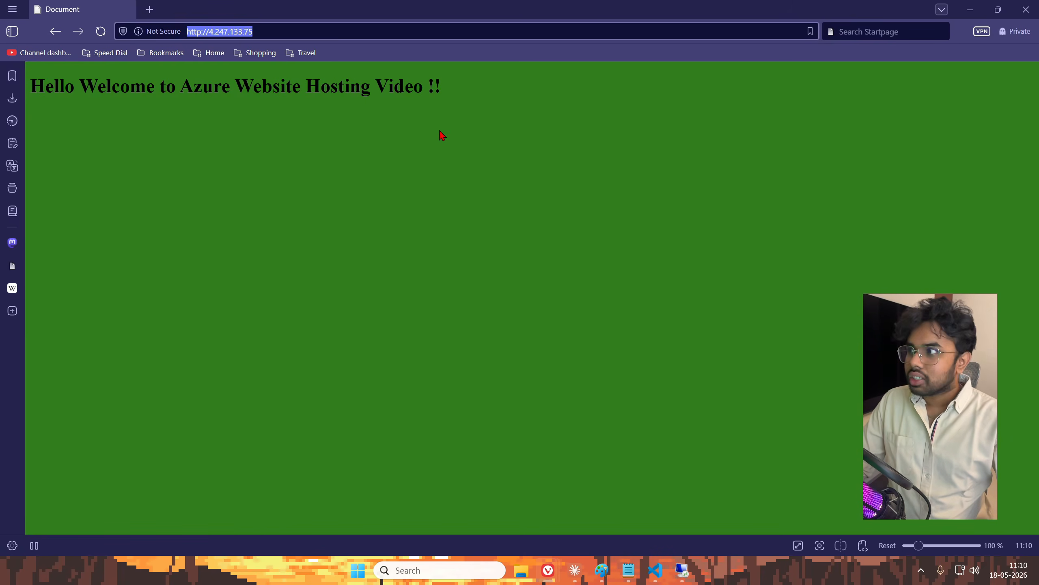
click(362, 127)
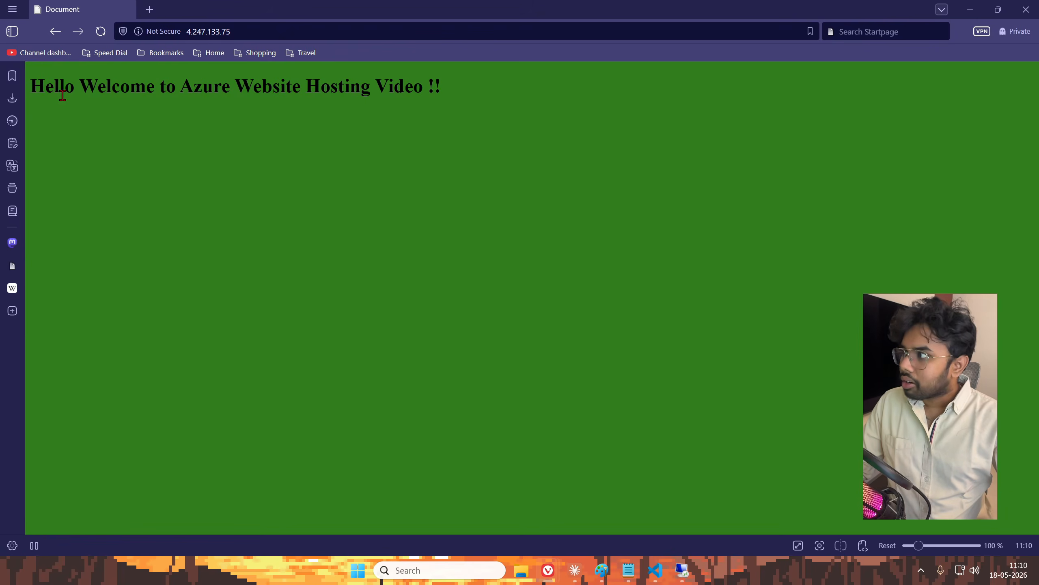
drag(64, 86, 419, 87)
click(524, 101)
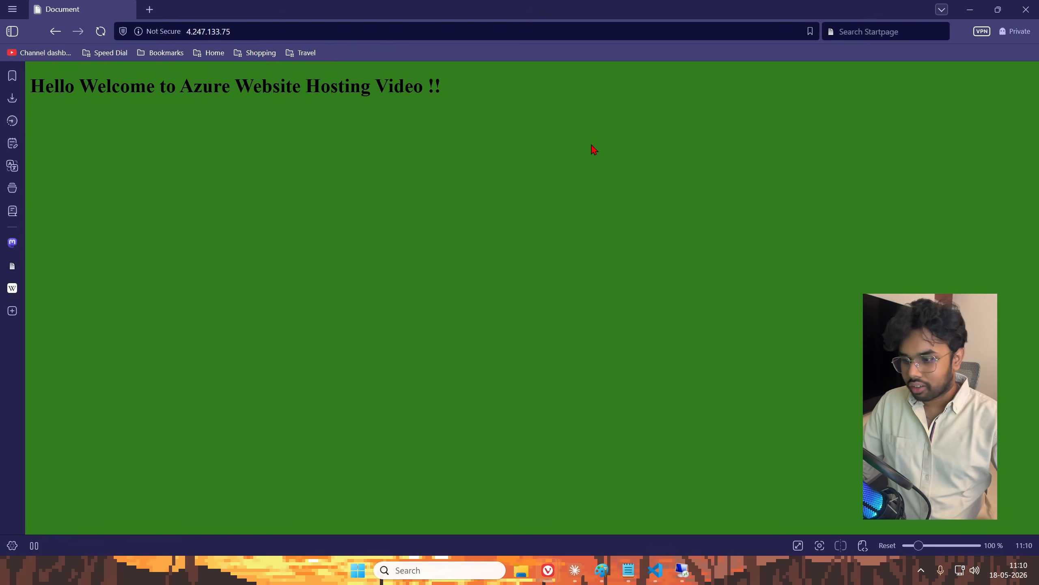
Switch to Claude and review the generated IIS demo page preview along with its content notes and deployment instructions
click(574, 570)
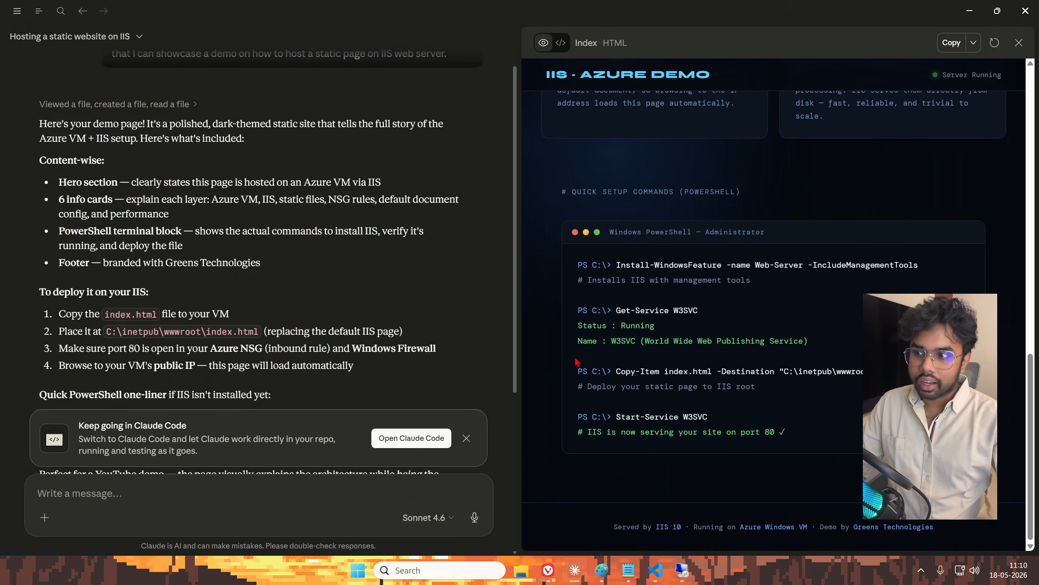
scroll(798, 277, up, 5)
scroll(797, 277, up, 5)
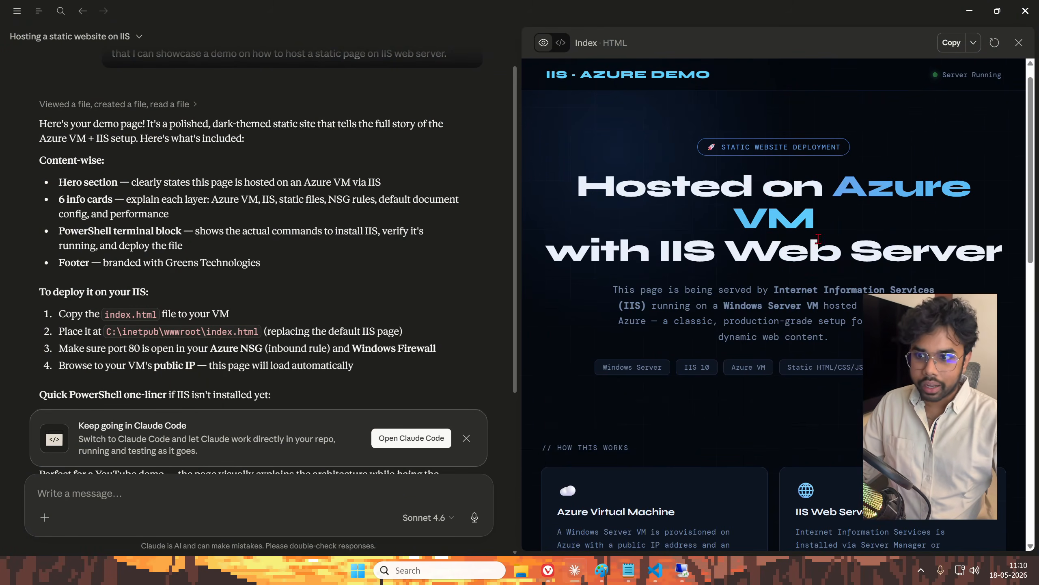
scroll(400, 322, down, 6)
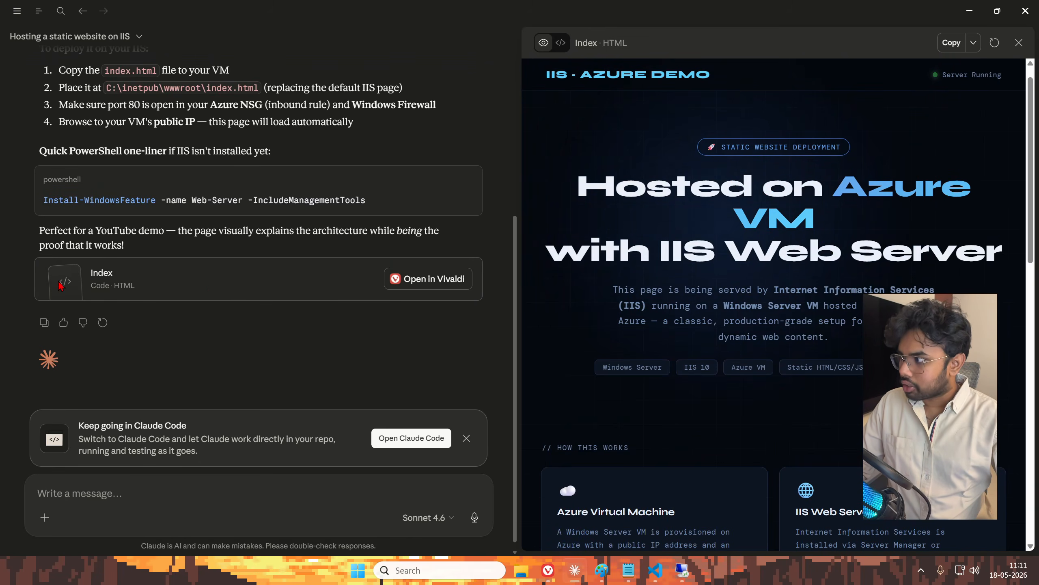
scroll(86, 293, up, 5)
scroll(88, 286, down, 5)
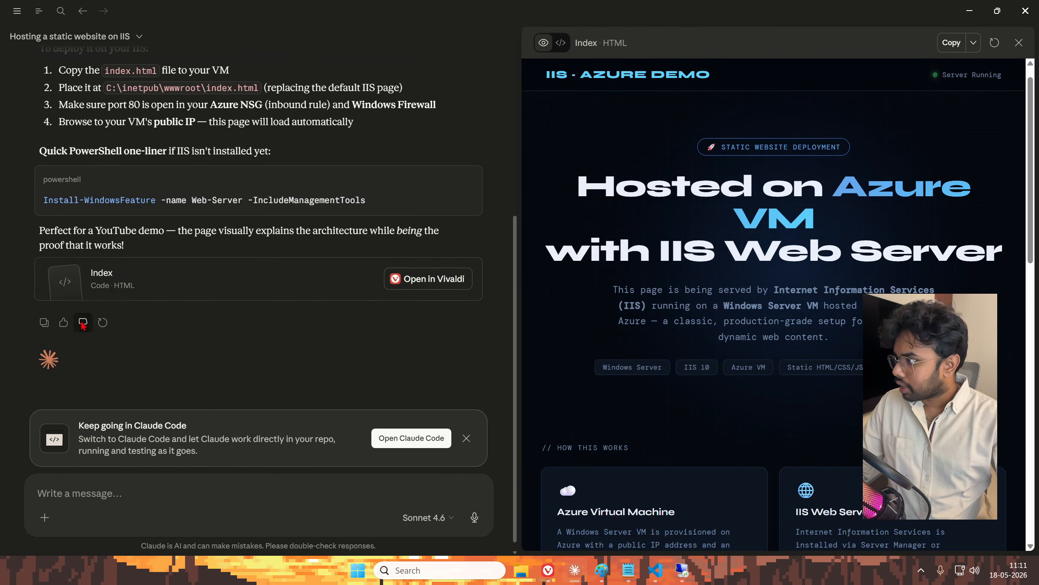
scroll(167, 299, up, 5)
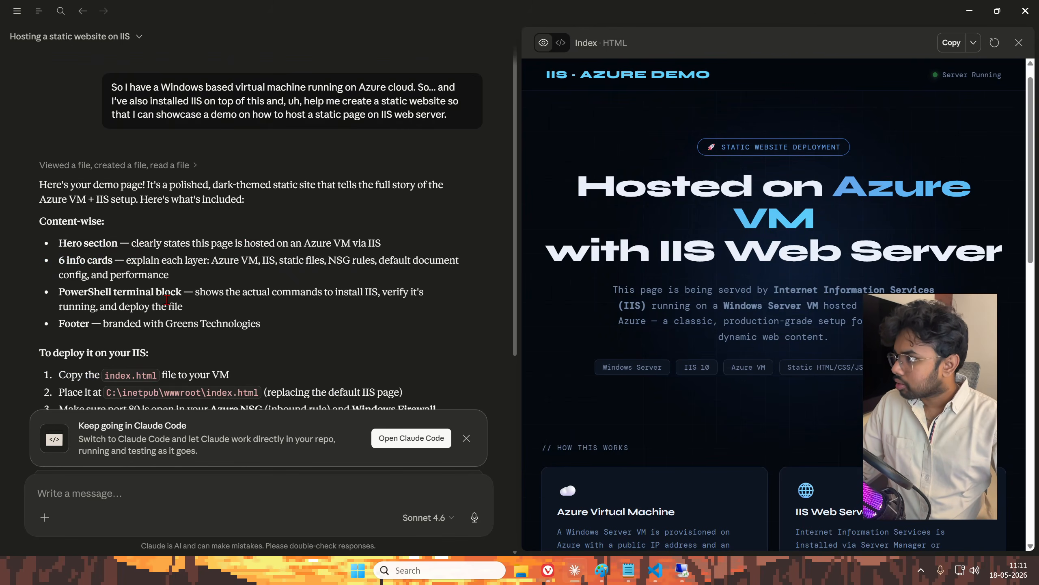
scroll(169, 299, down, 5)
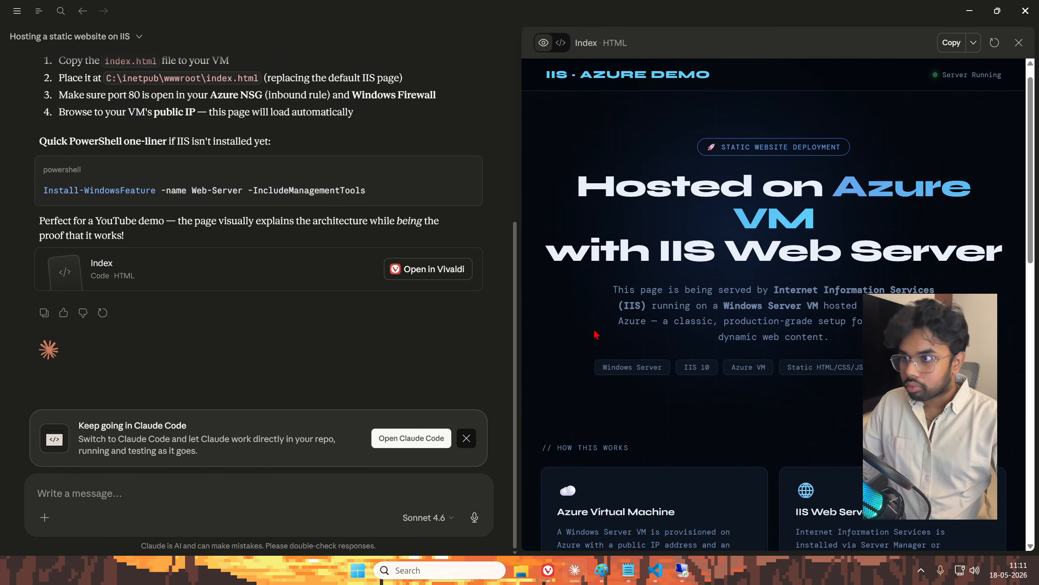
Download the generated demo page as an HTML file named index into the Downloads folder
click(973, 43)
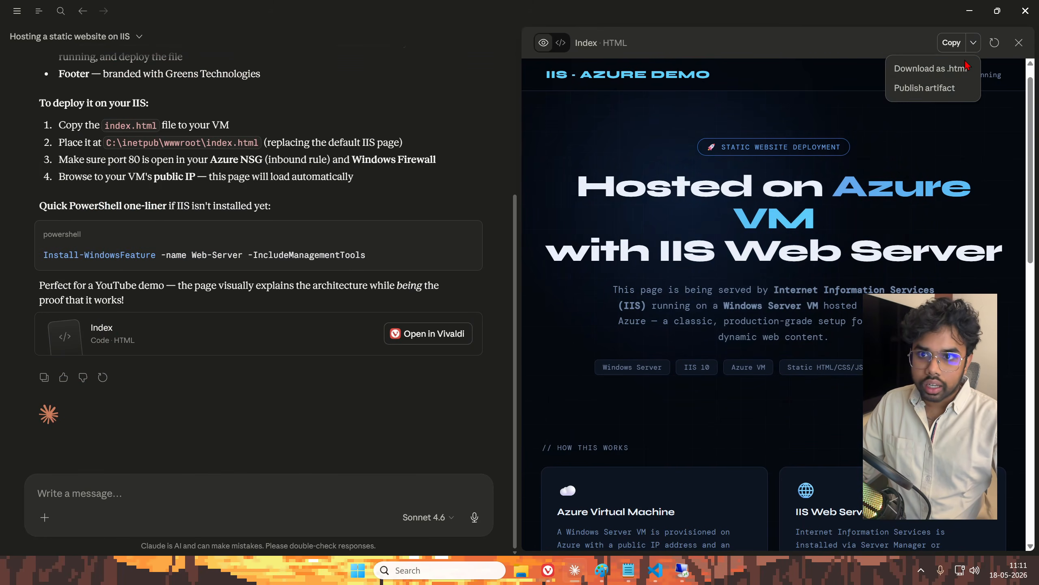
click(957, 67)
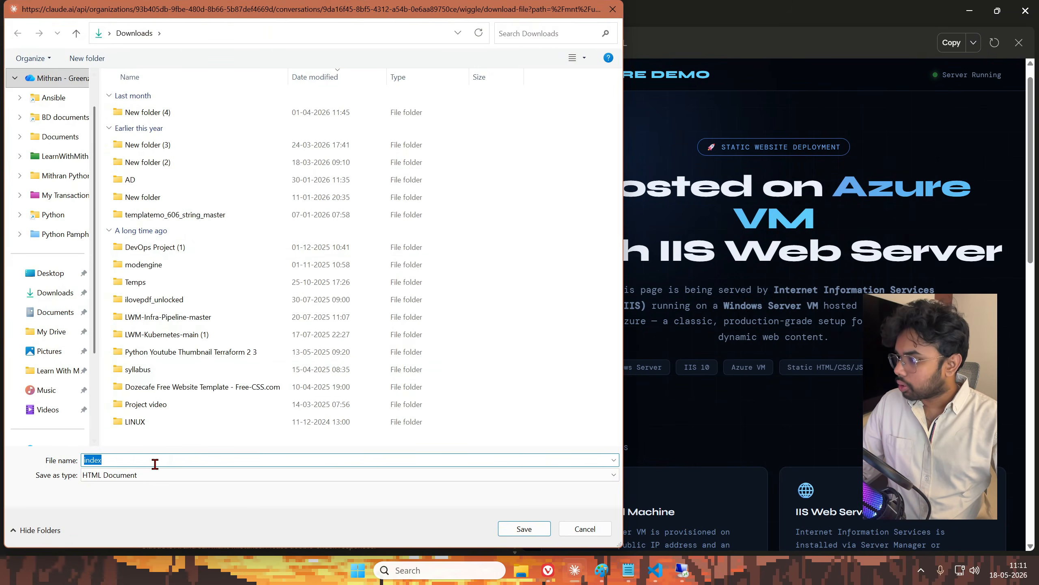
click(524, 529)
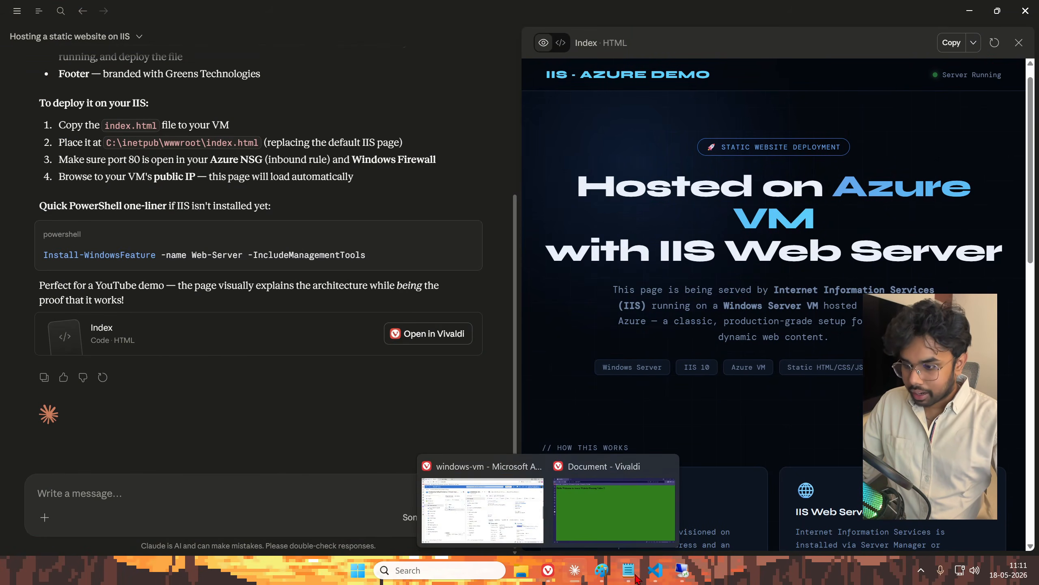
Return to the remote desktop session and permanently delete the existing index file from the wwwroot folder
click(682, 570)
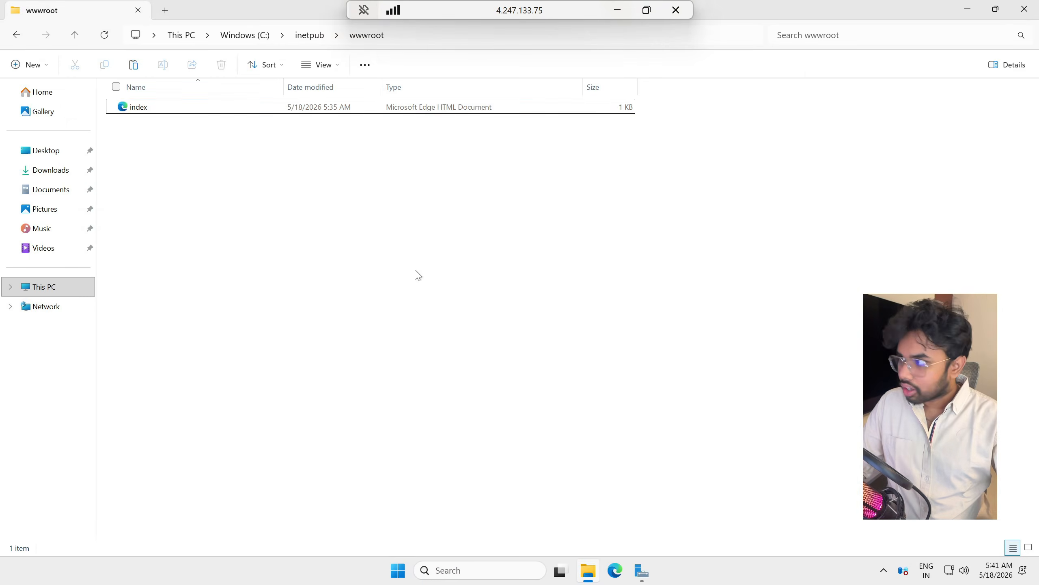
click(155, 108)
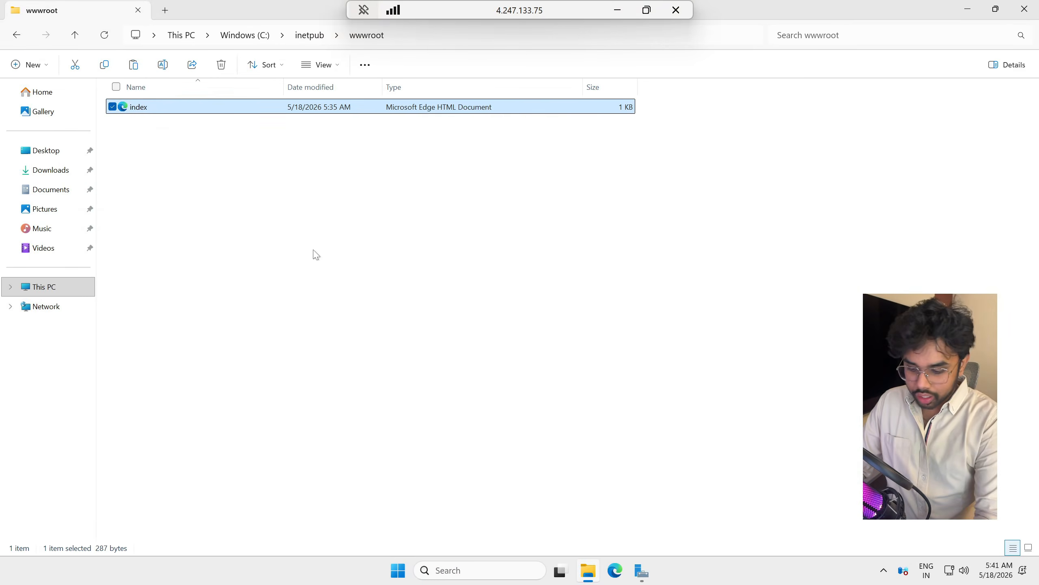
key(shift+Delete)
key(Return)
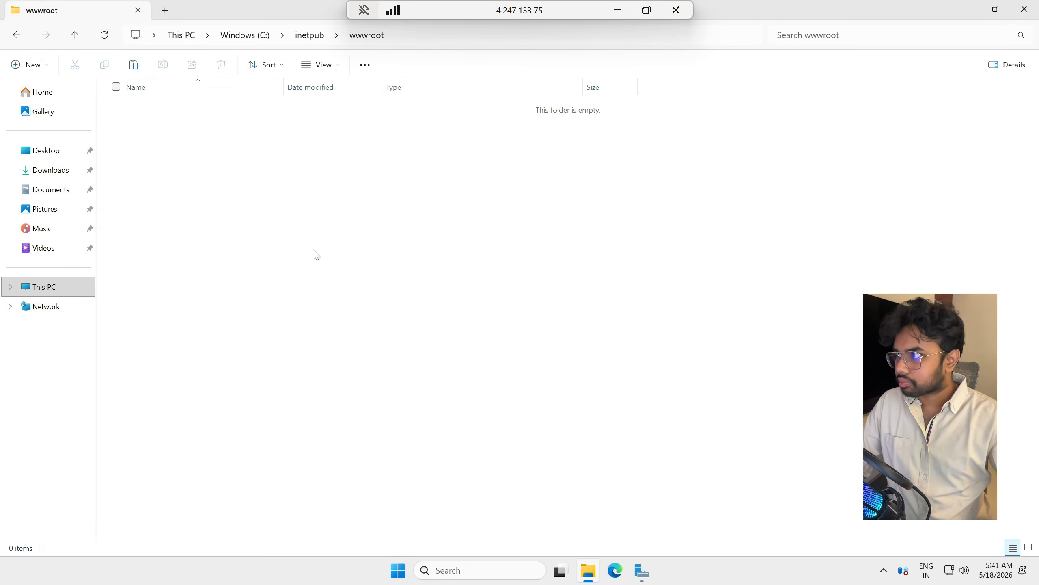
Minimize the remote session, reload the website in the browser to check it with wwwroot empty, and minimize the browser
click(618, 16)
mouse_move(549, 570)
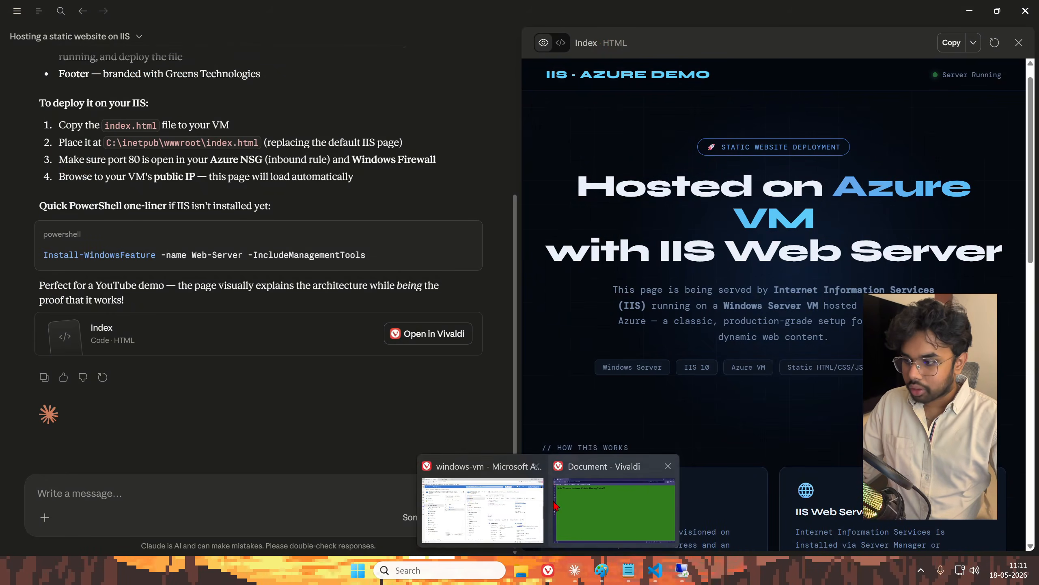
click(555, 505)
key(F5)
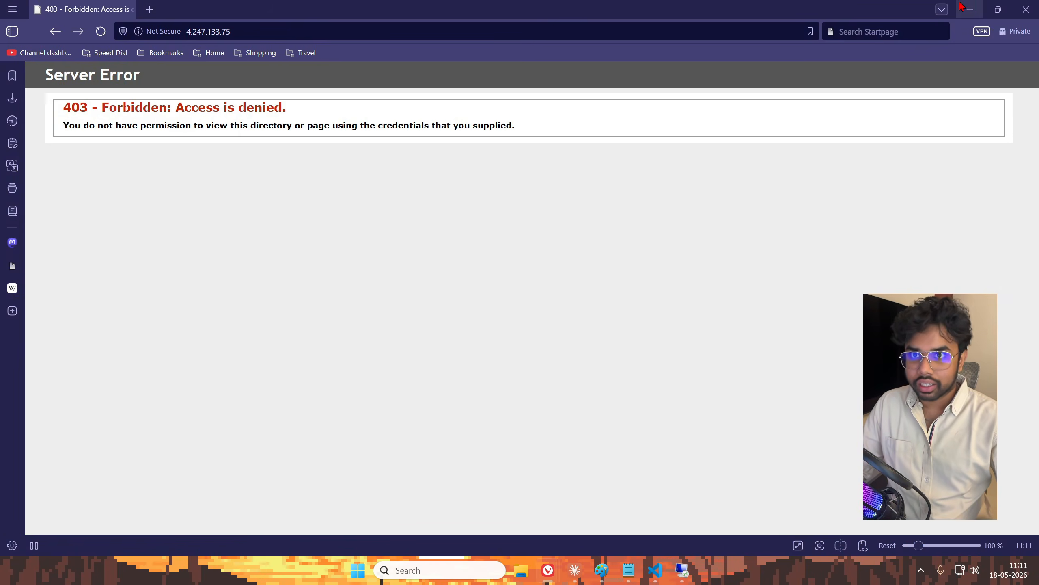
click(970, 9)
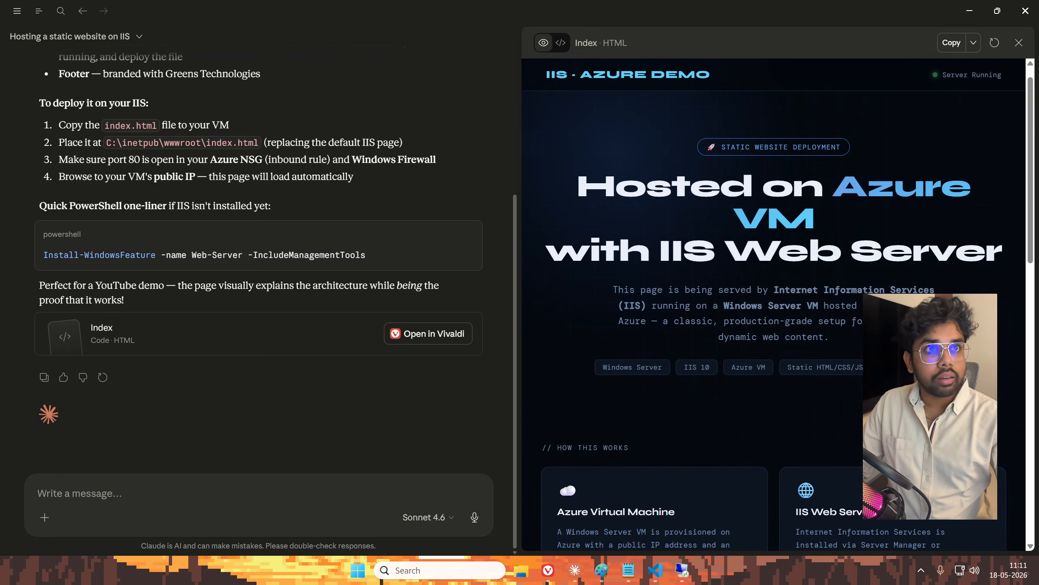
Open the local Downloads folder in File Explorer and copy the newly downloaded index file
drag(1038, 123, 369, 2)
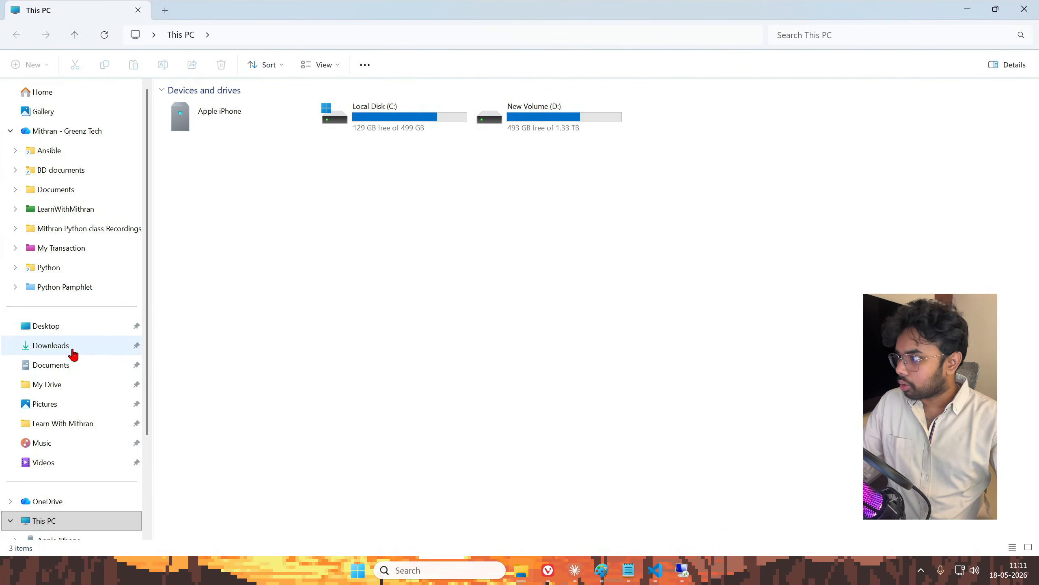
click(72, 353)
right_click(182, 143)
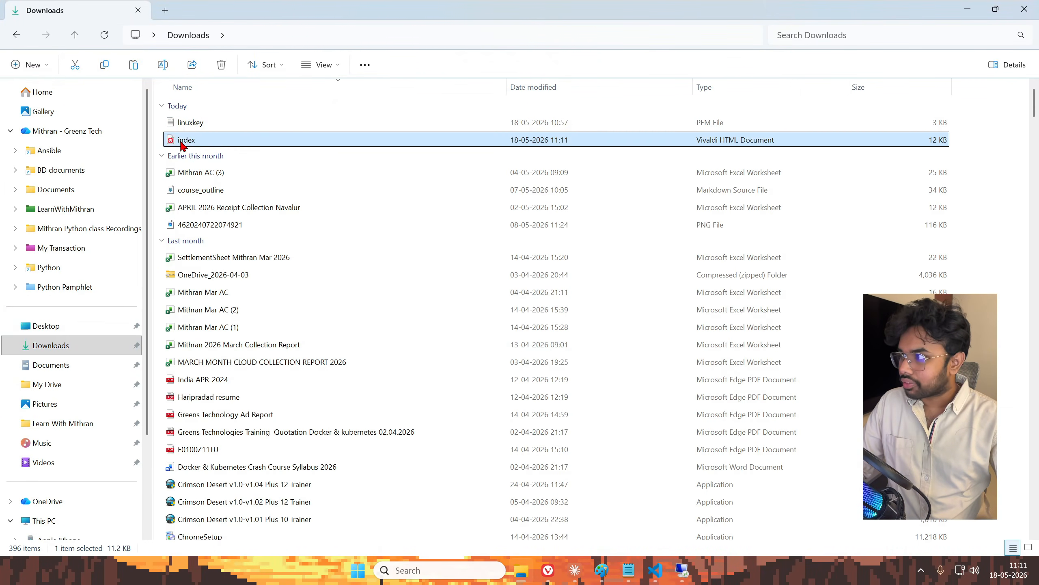
Switch to the remote desktop session and paste the copied index file into the wwwroot folder
click(682, 570)
right_click(386, 248)
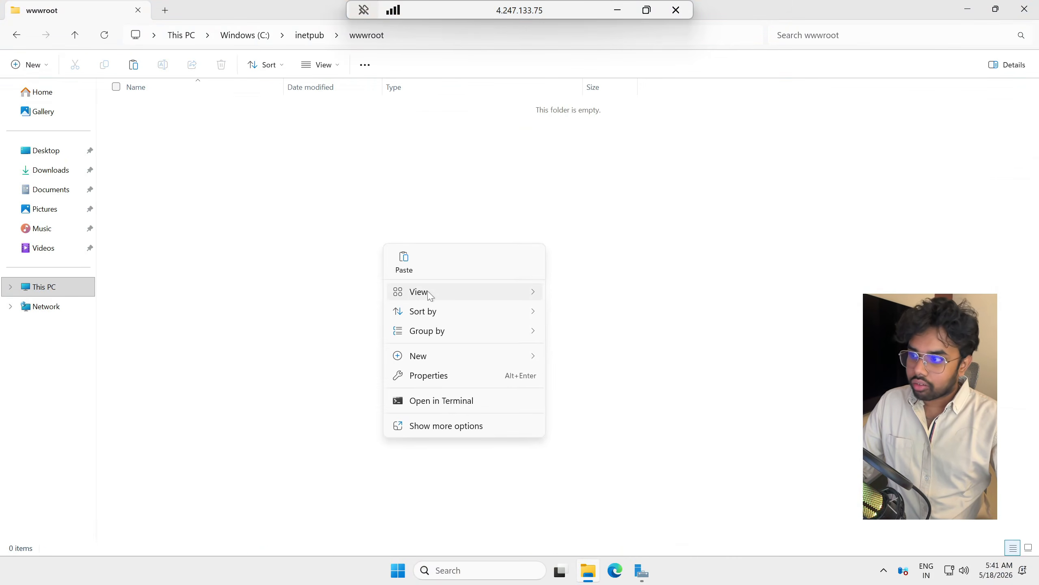
click(402, 261)
click(417, 274)
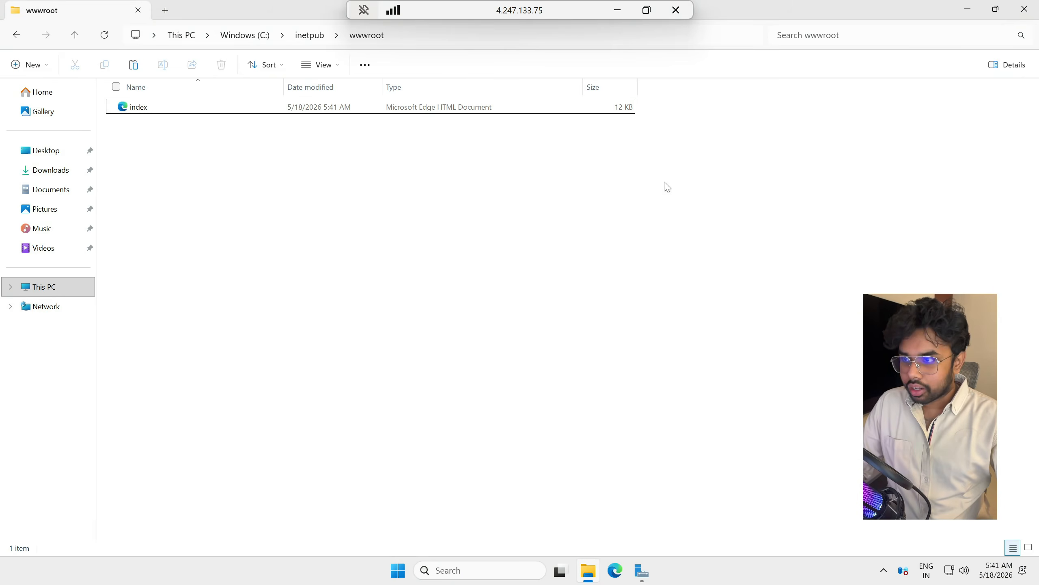
Minimize the remote session, switch to the browser window with the hosted site, and reload the page
click(617, 11)
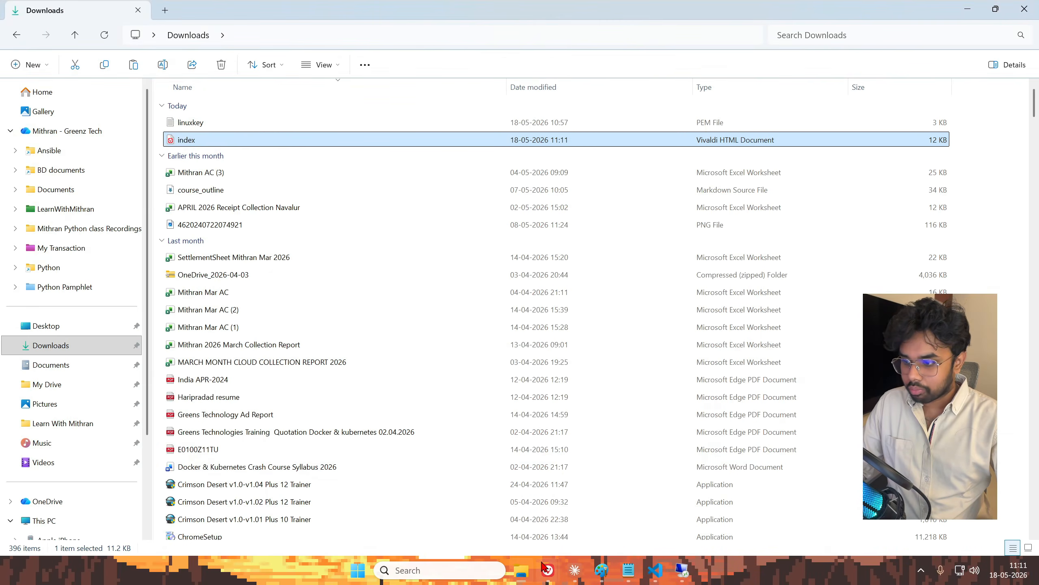
mouse_move(548, 569)
click(612, 504)
click(101, 31)
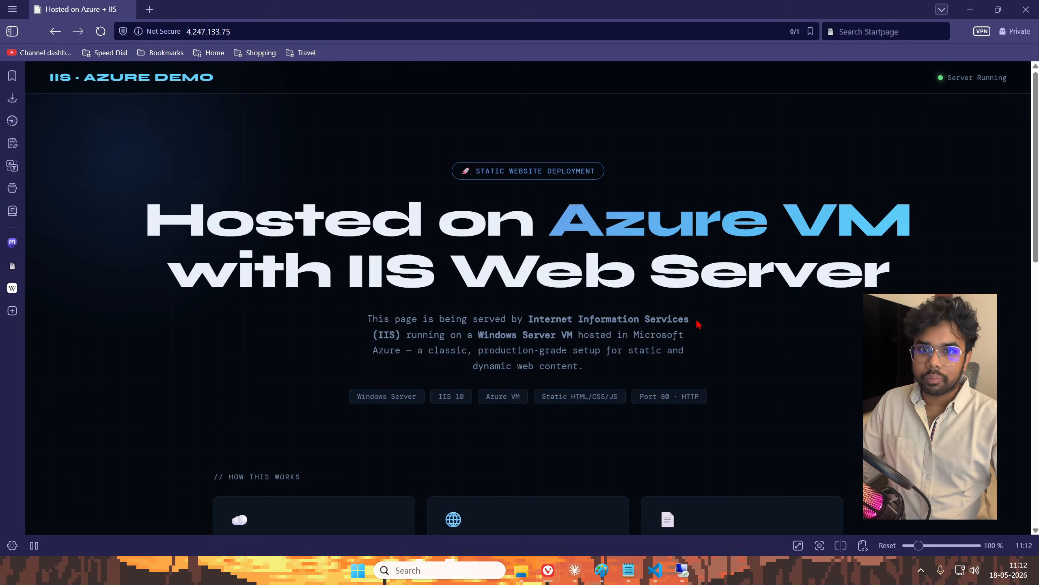
Look through the hosted demo page down to its footer and back, and check its full http address
scroll(671, 315, down, 10)
scroll(646, 305, down, 4)
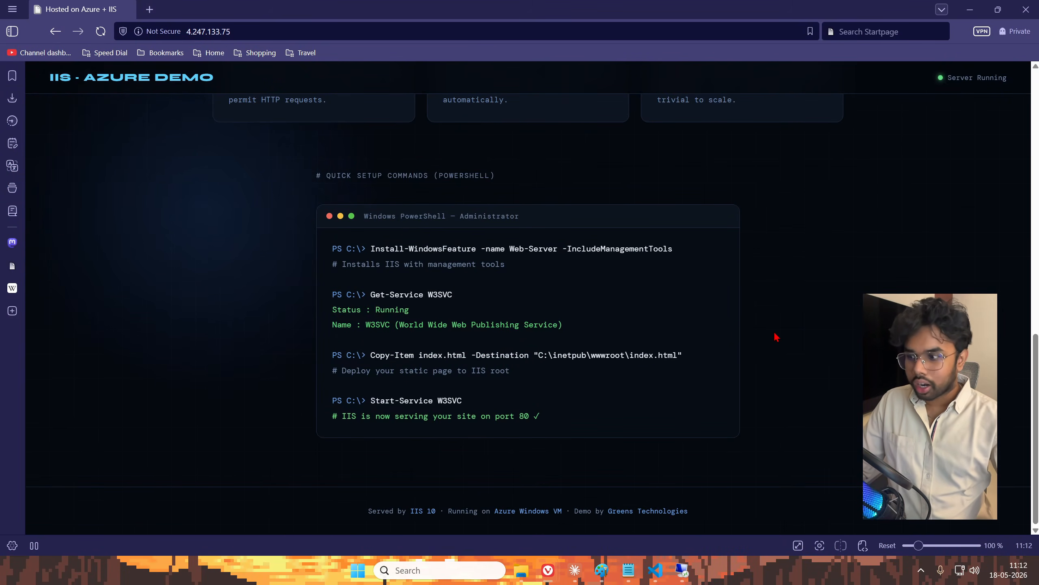
scroll(773, 335, up, 14)
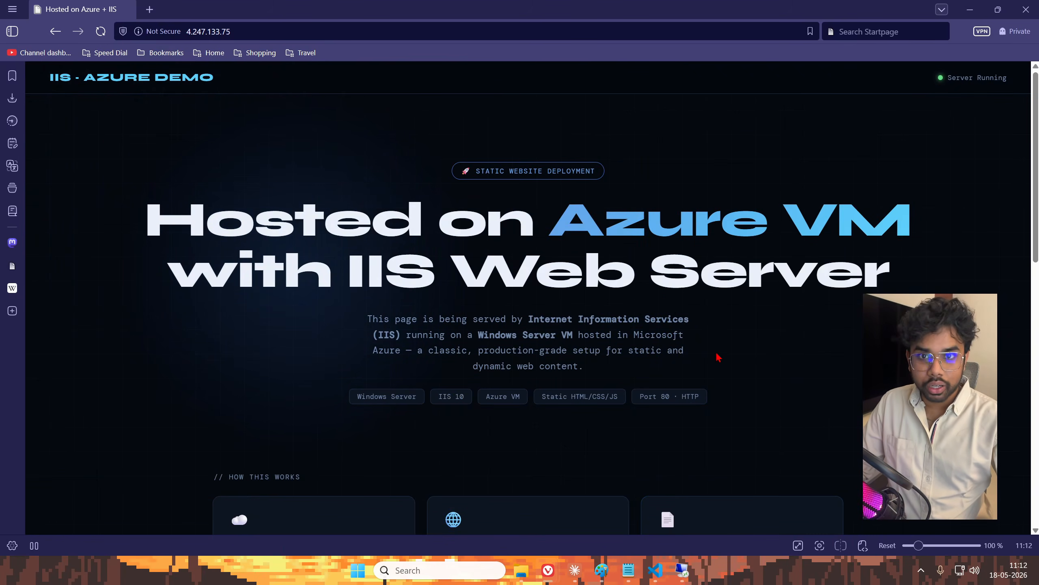
click(200, 32)
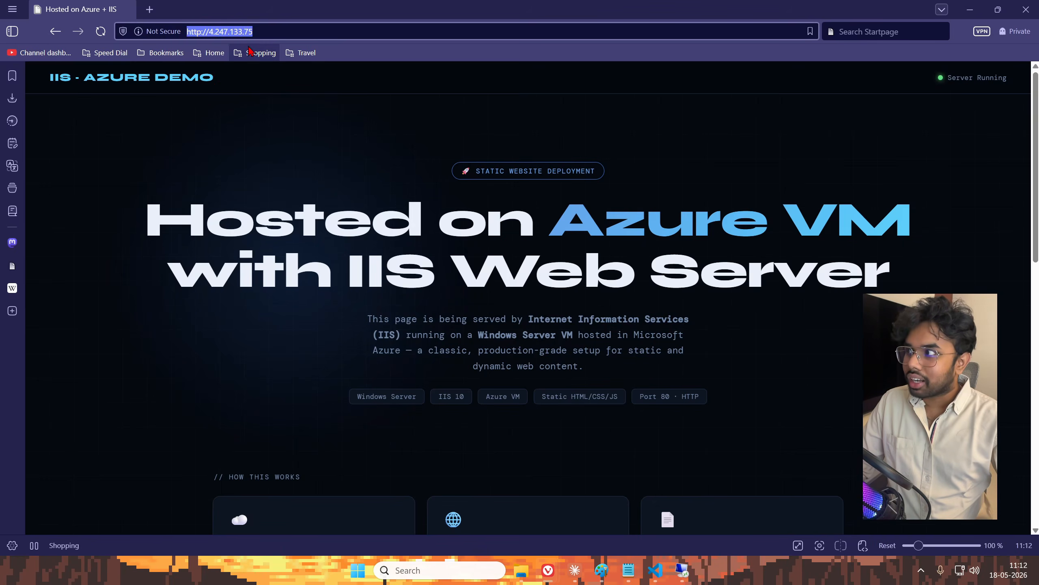
click(726, 344)
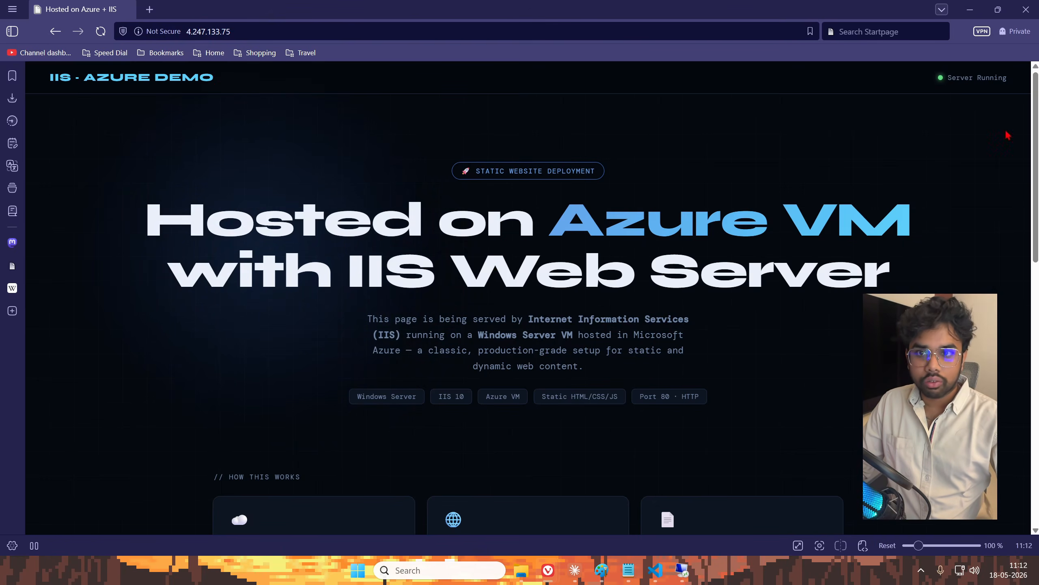
click(970, 10)
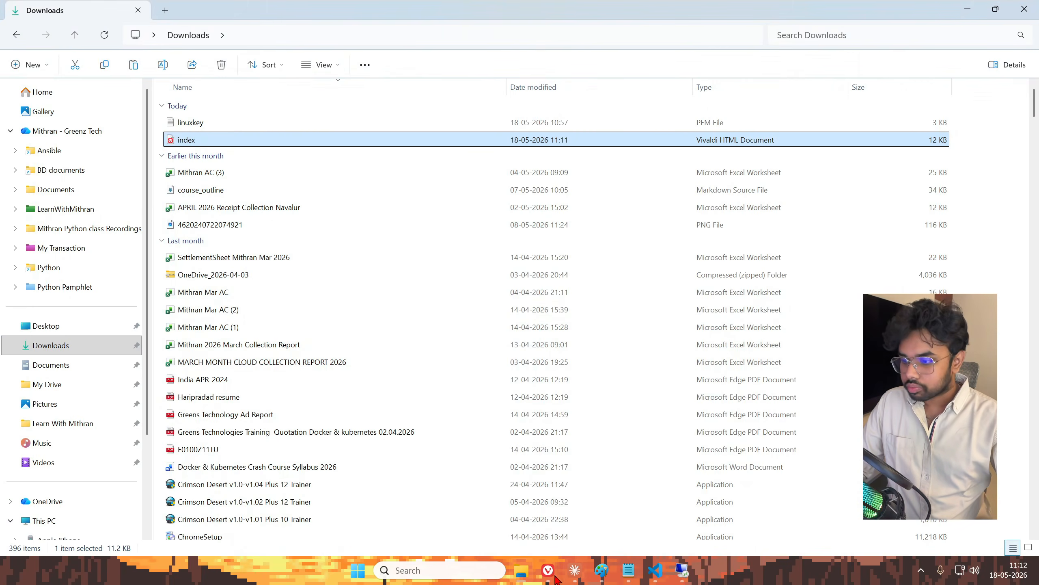
click(549, 570)
click(568, 498)
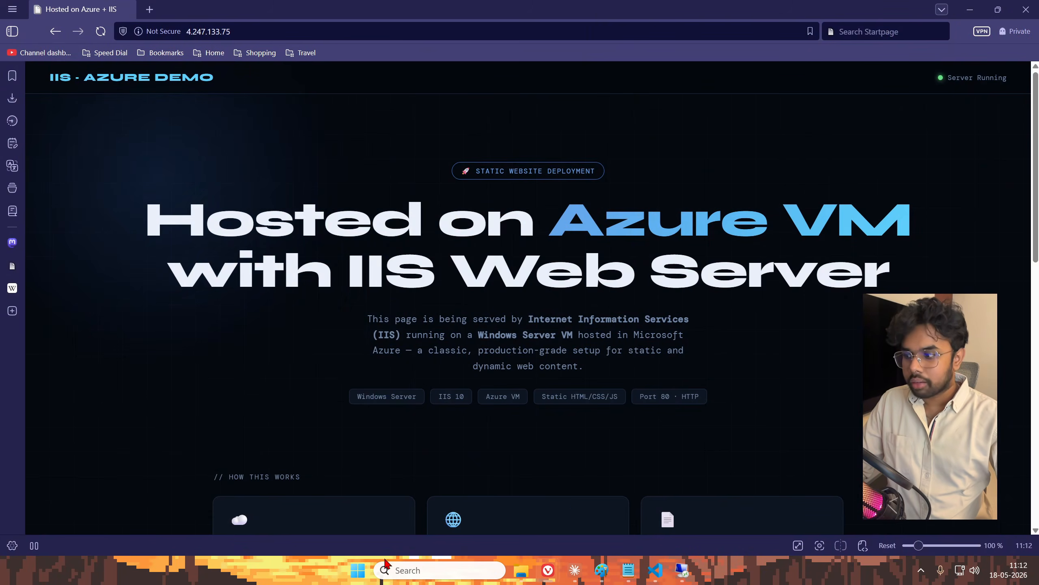
right_click(358, 570)
mouse_move(390, 526)
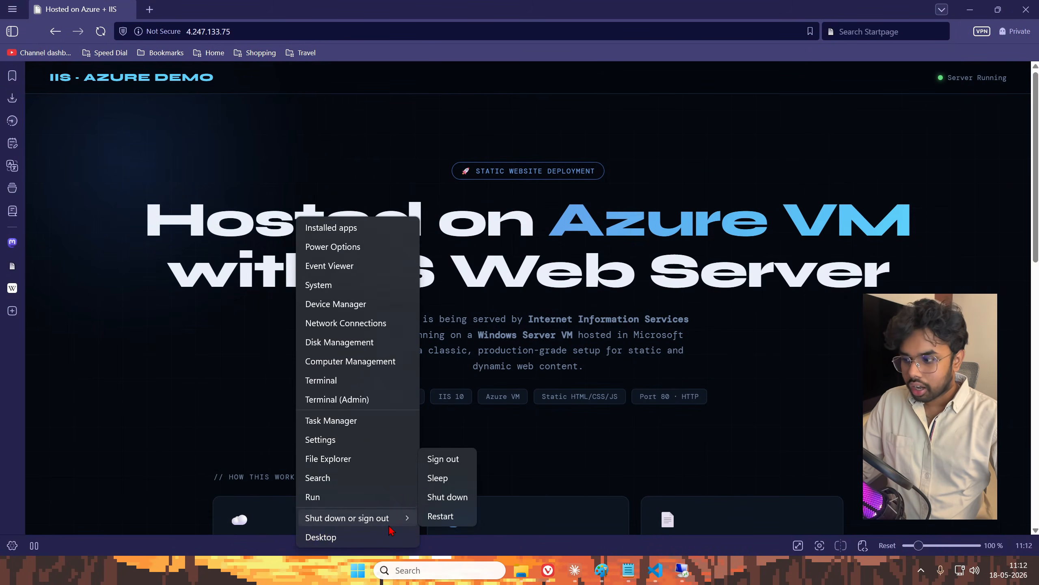
click(772, 397)
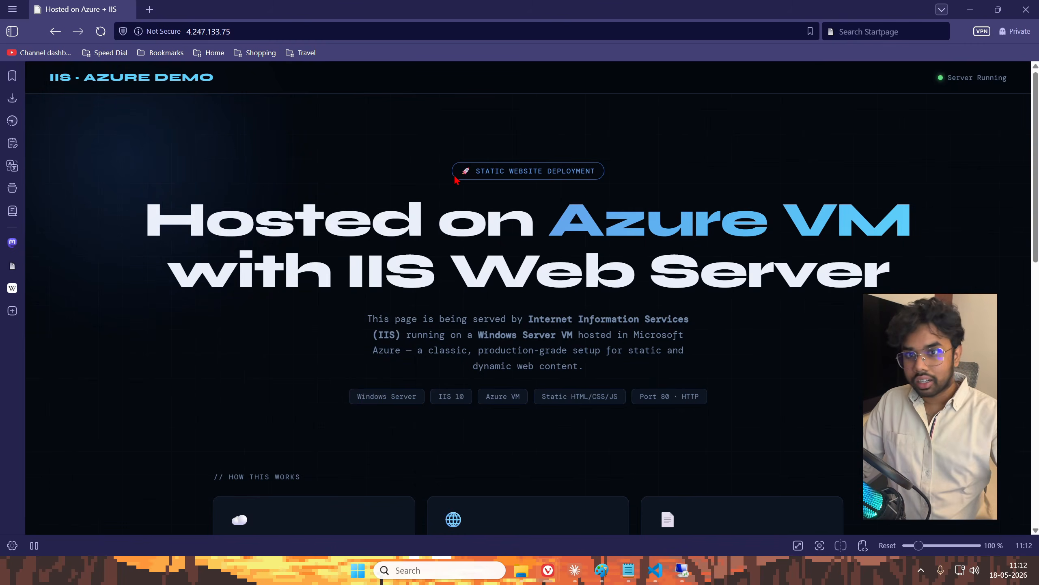
Switch to the Paint diagram, cross out the Chennai machine box with two red lines, and undo both lines
click(602, 570)
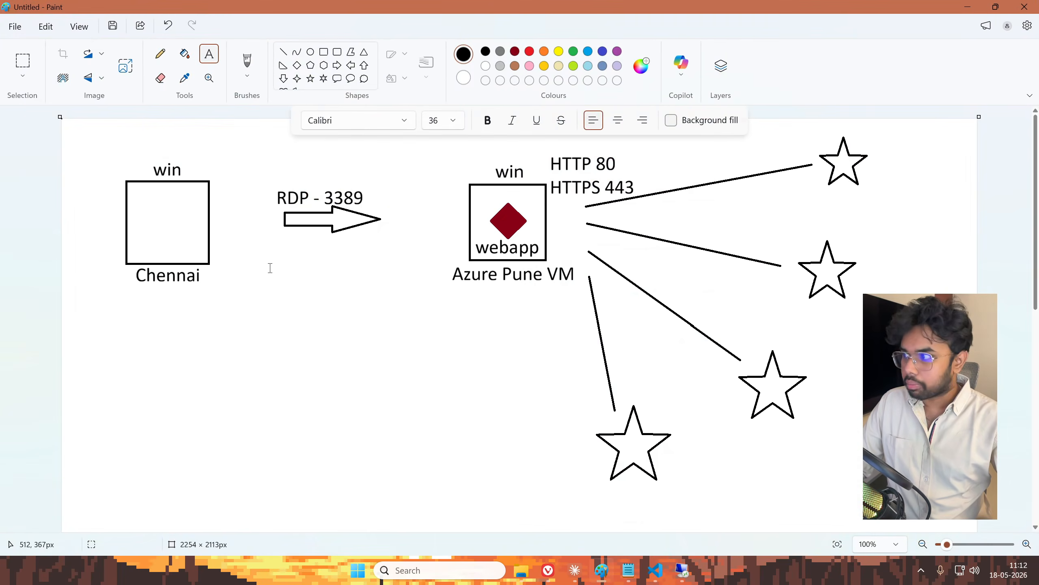
click(283, 52)
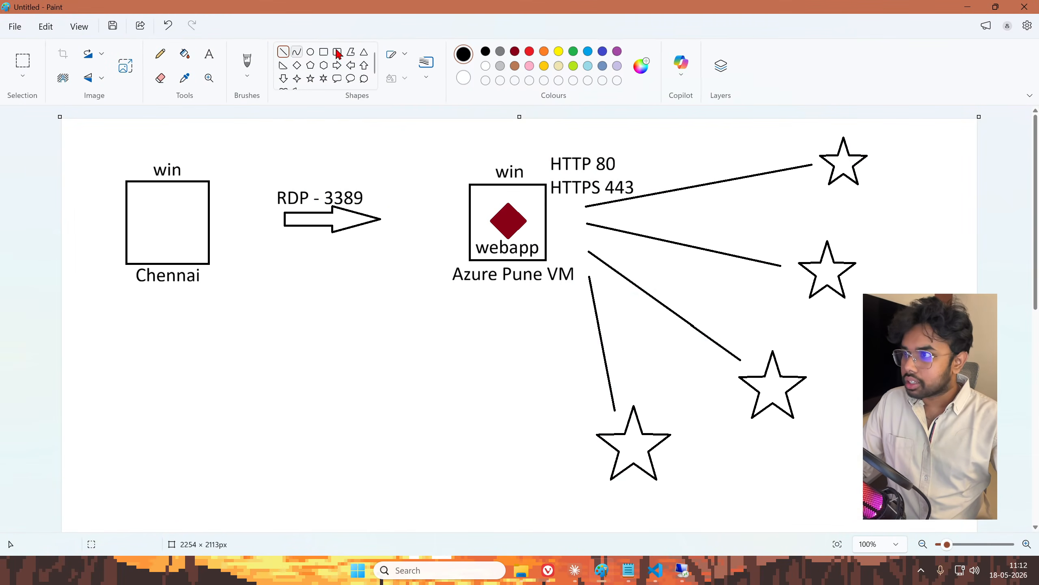
click(532, 55)
drag(109, 157, 238, 295)
drag(246, 139, 124, 283)
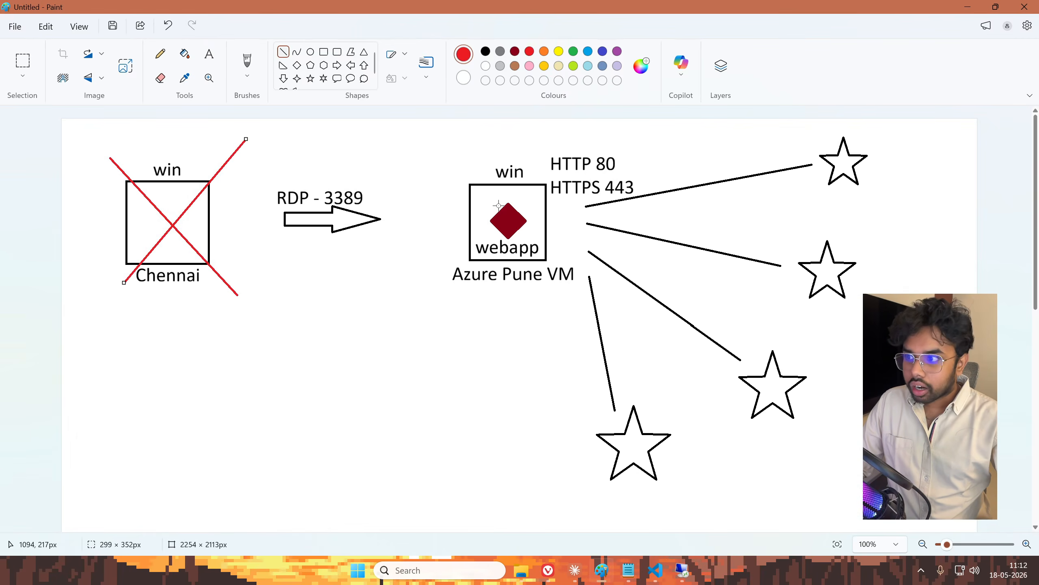
key(ctrl+z)
key(ctrl+z)
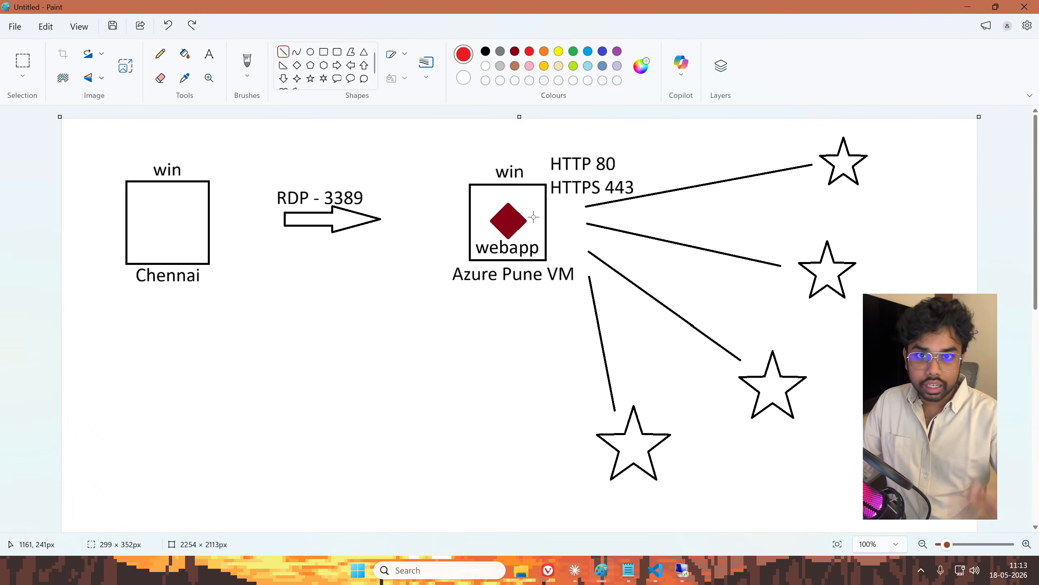
Switch to the browser window with the Azure portal and return to the full Virtual machines list
click(548, 570)
click(526, 531)
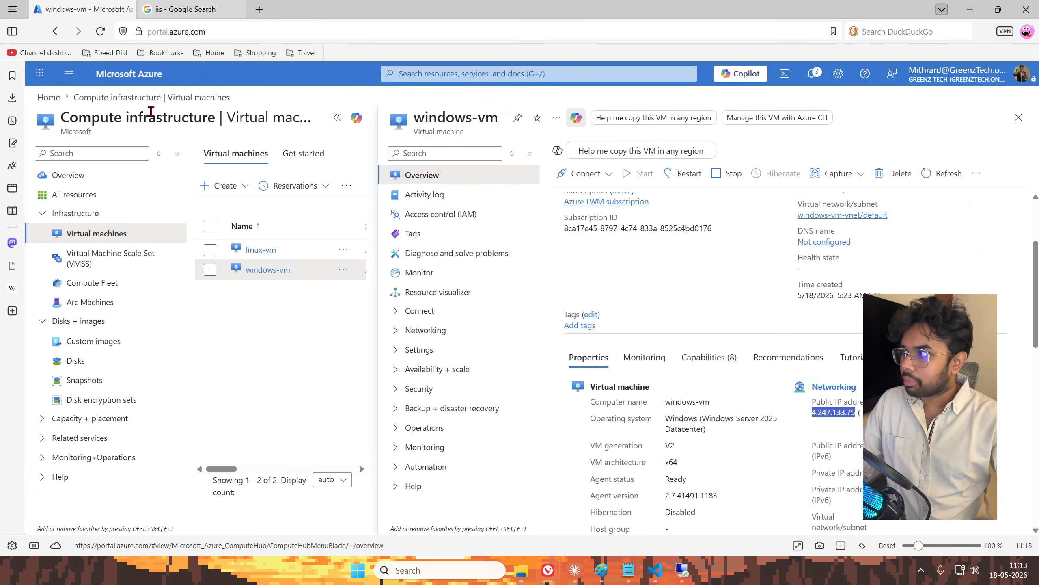
click(121, 101)
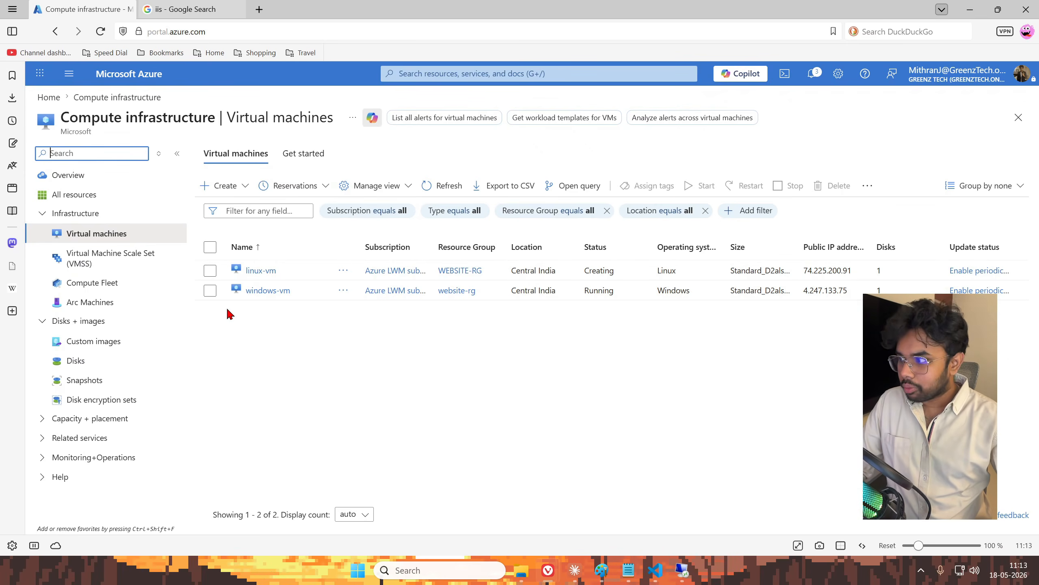
Delete windows-vm along with its associated resources, acknowledging the deletion, and close the notification and the VM page
click(210, 291)
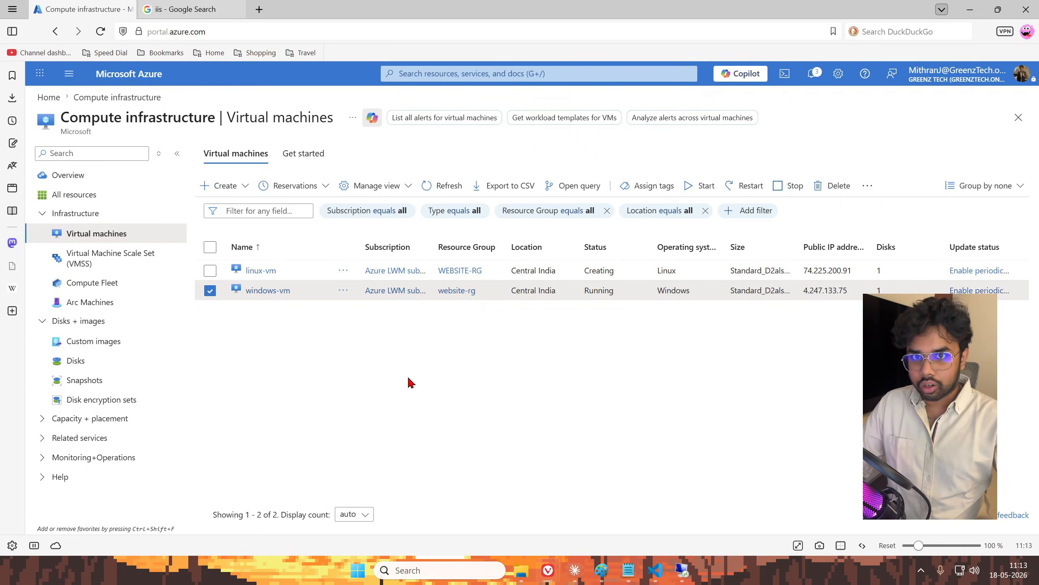
click(268, 290)
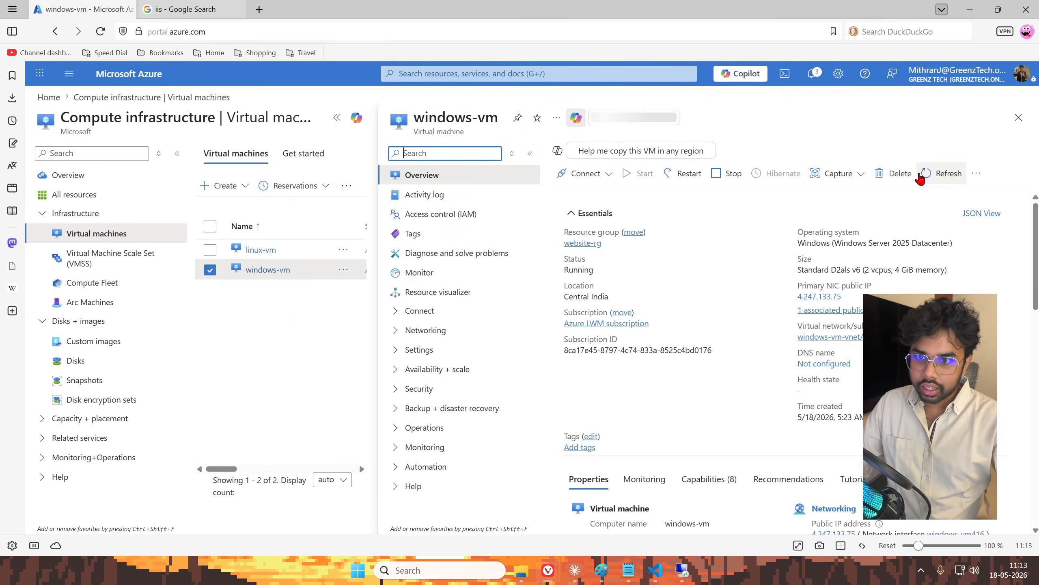
click(904, 174)
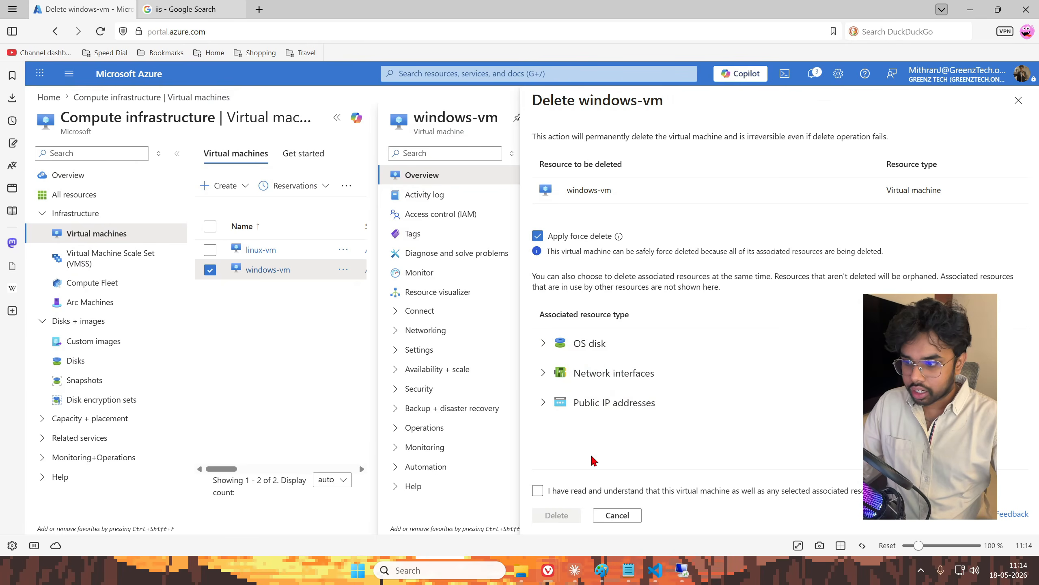
click(537, 490)
click(565, 515)
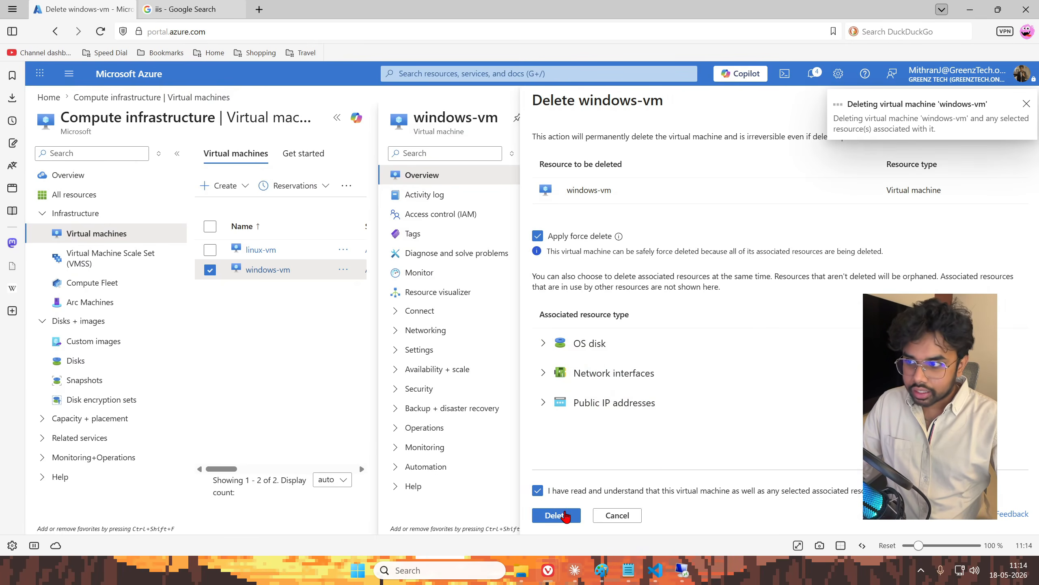
click(1027, 104)
click(1015, 117)
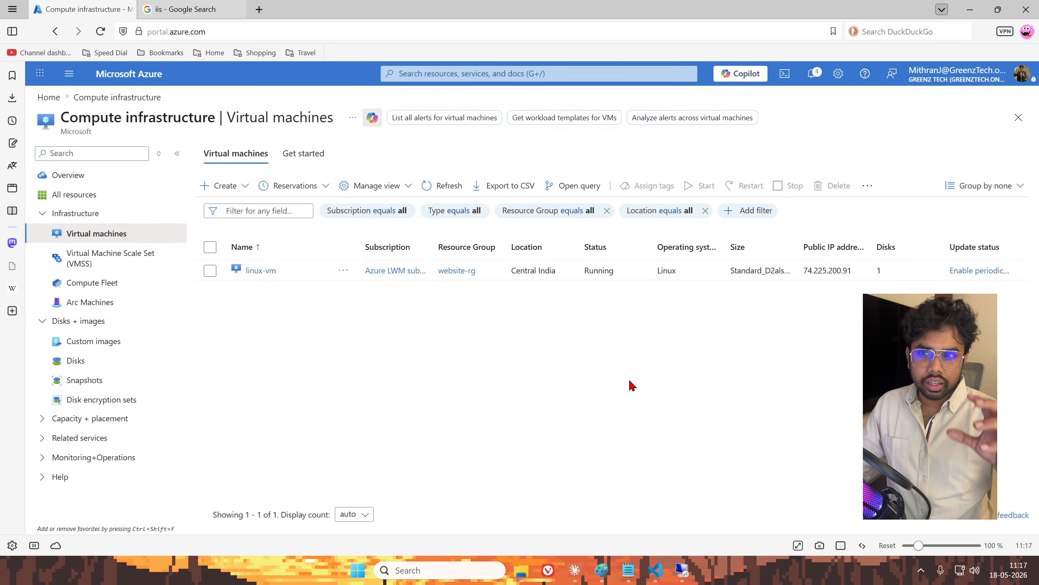
click(438, 571)
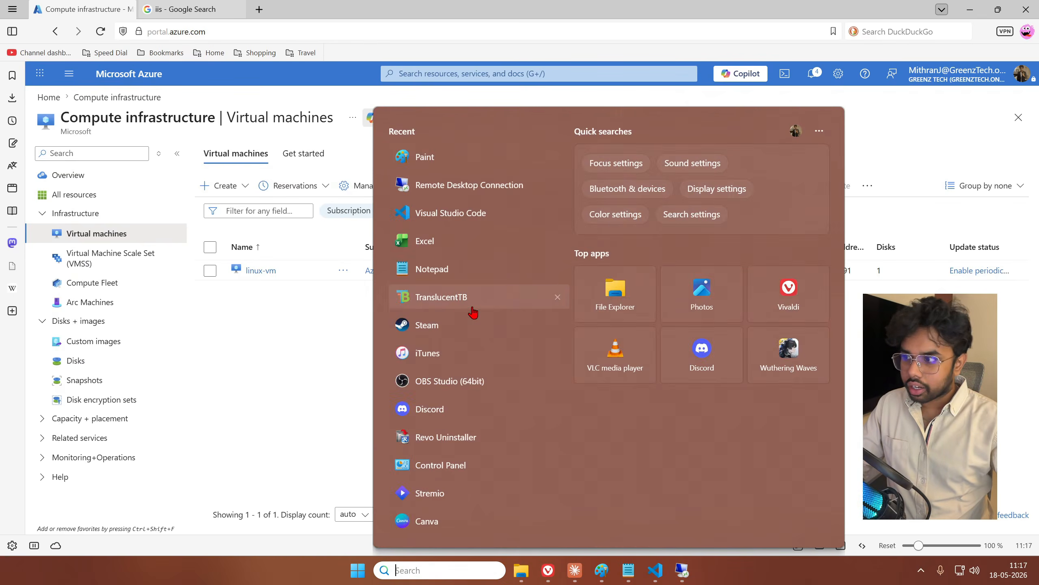
text(ter)
click(477, 200)
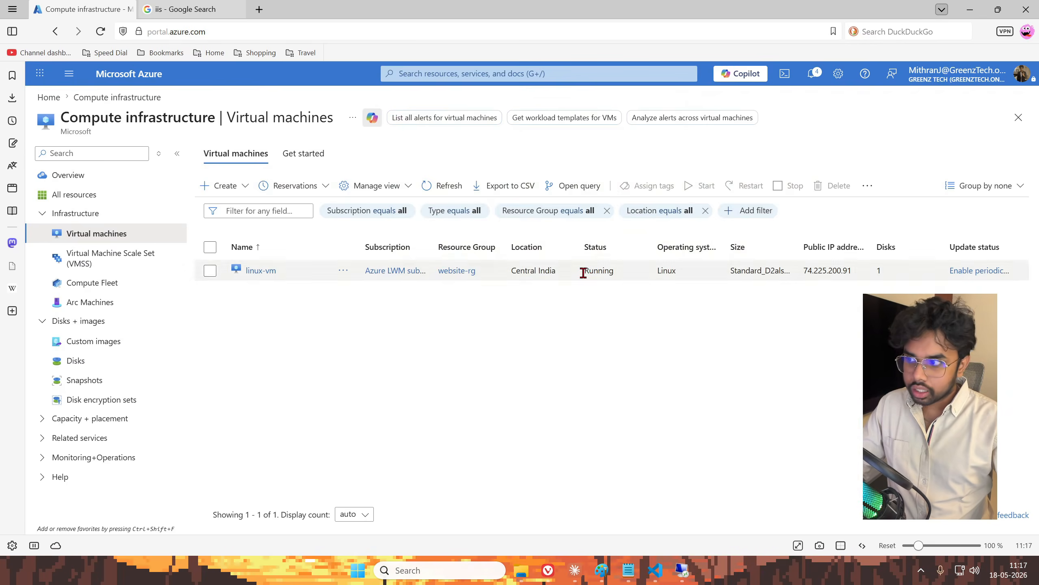
click(768, 93)
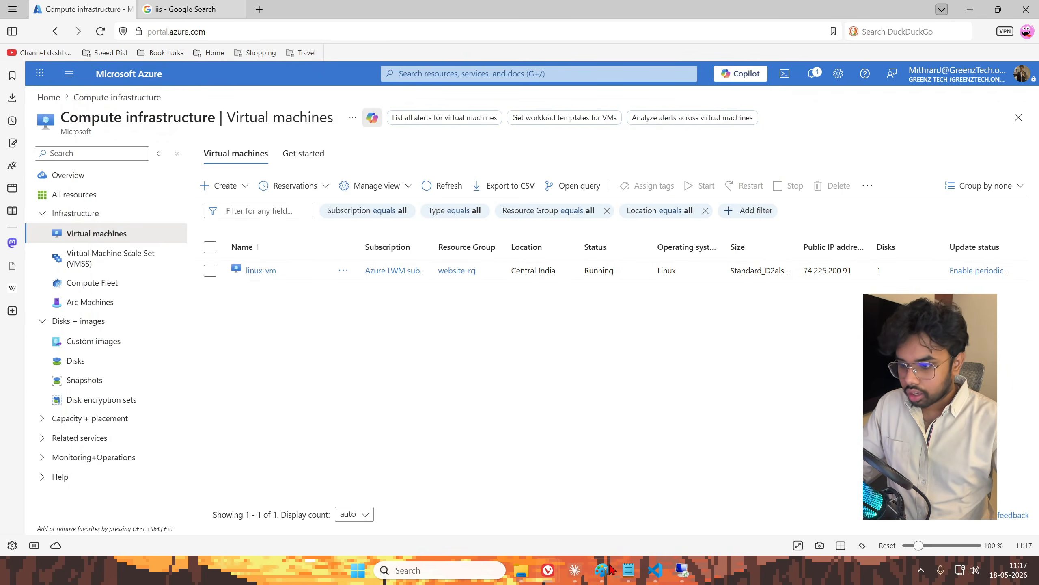
Close the leftover Remote Desktop session to the deleted Windows VM, ending its task
click(683, 563)
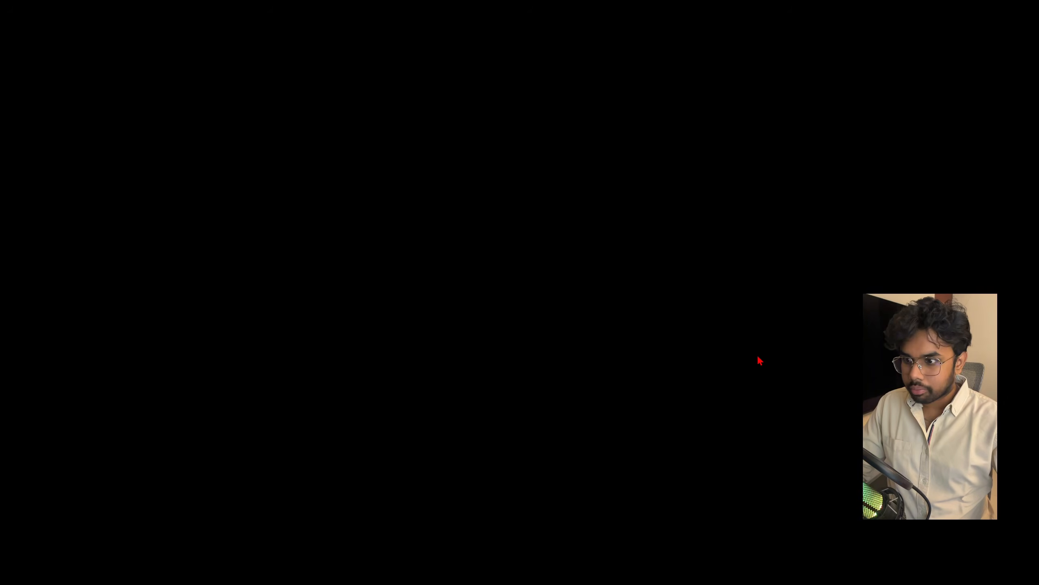
key(alt+Tab)
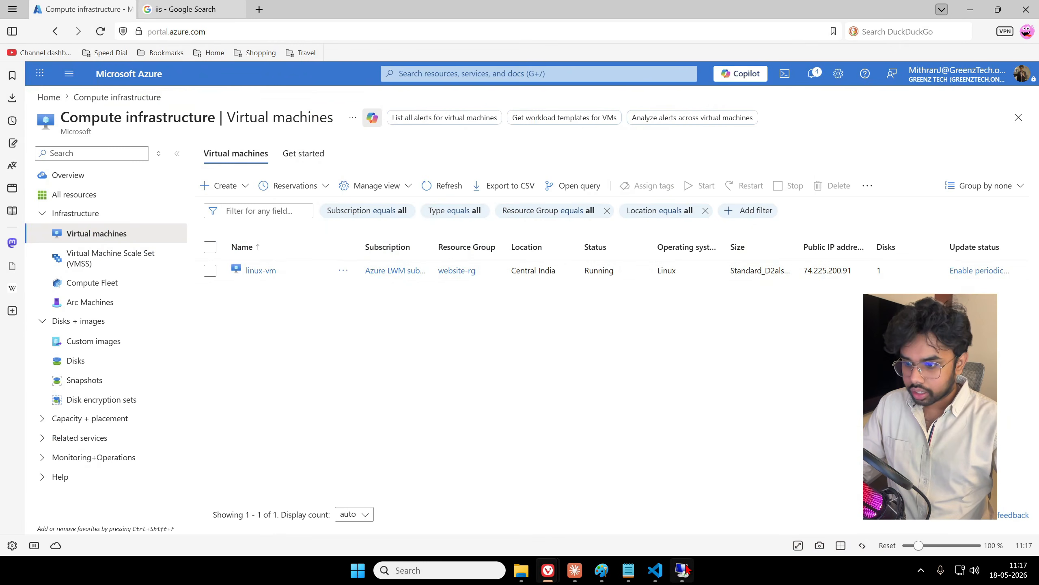
mouse_move(683, 569)
click(737, 462)
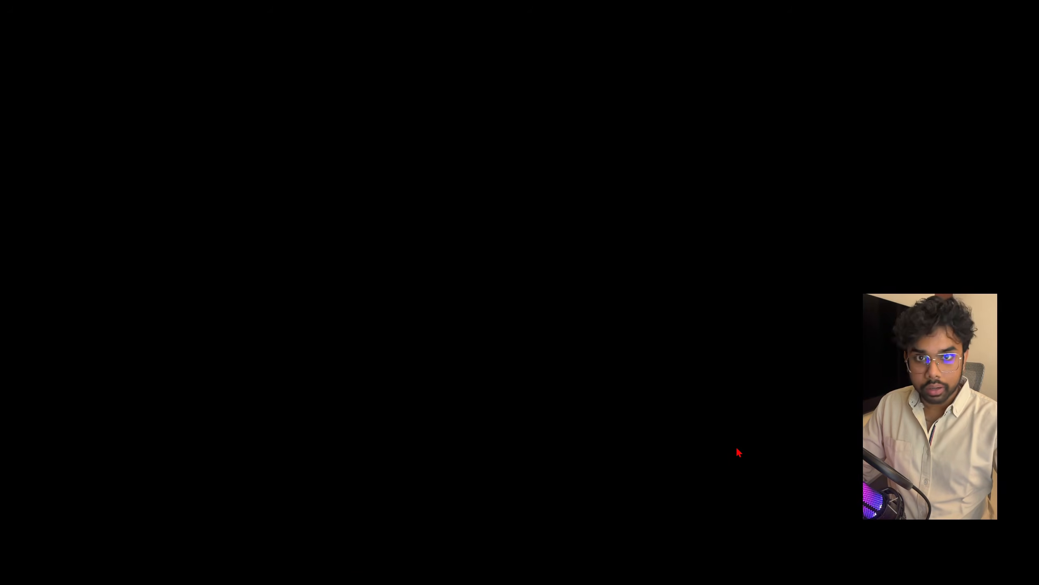
key(alt+Tab)
right_click(683, 569)
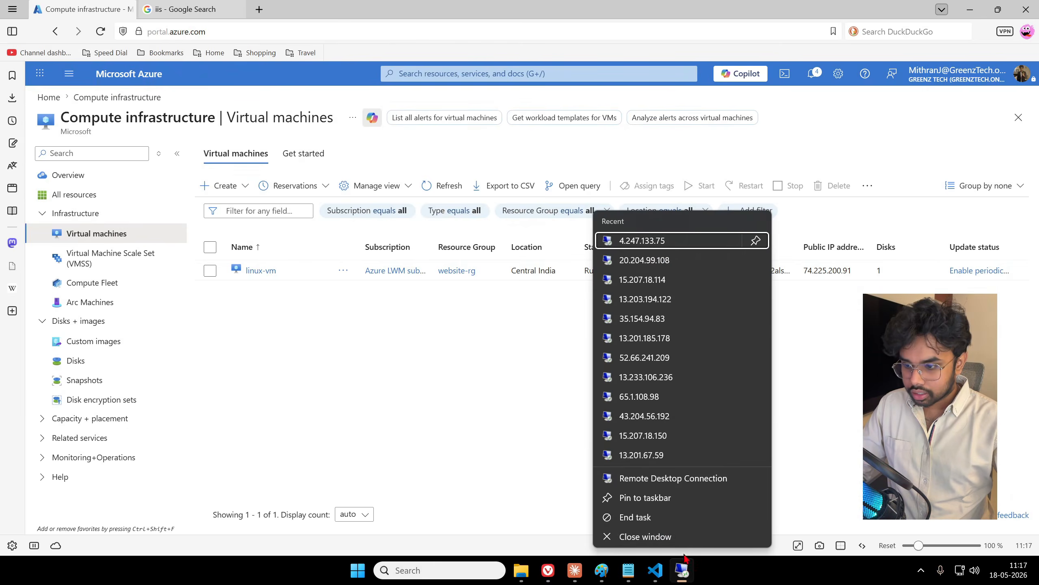
click(678, 535)
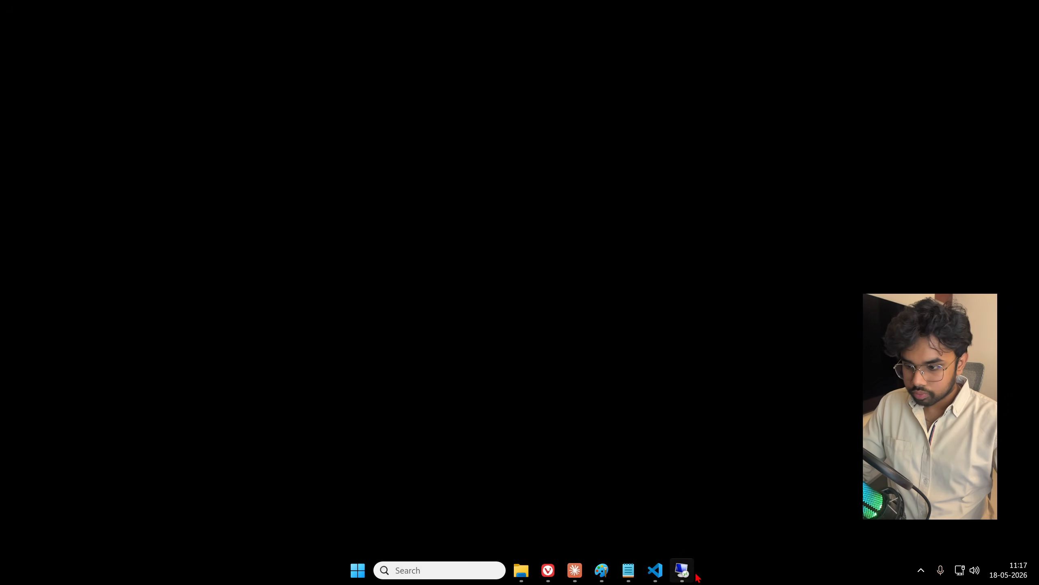
right_click(682, 569)
click(679, 516)
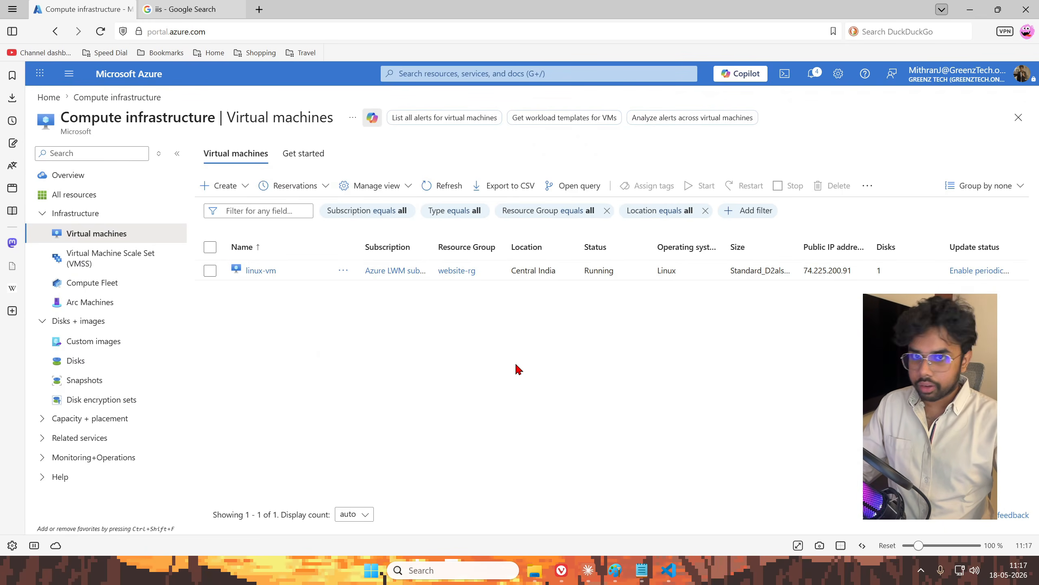
Switch to the Notepad notes and replace the password line below azureuser with .pem
click(641, 570)
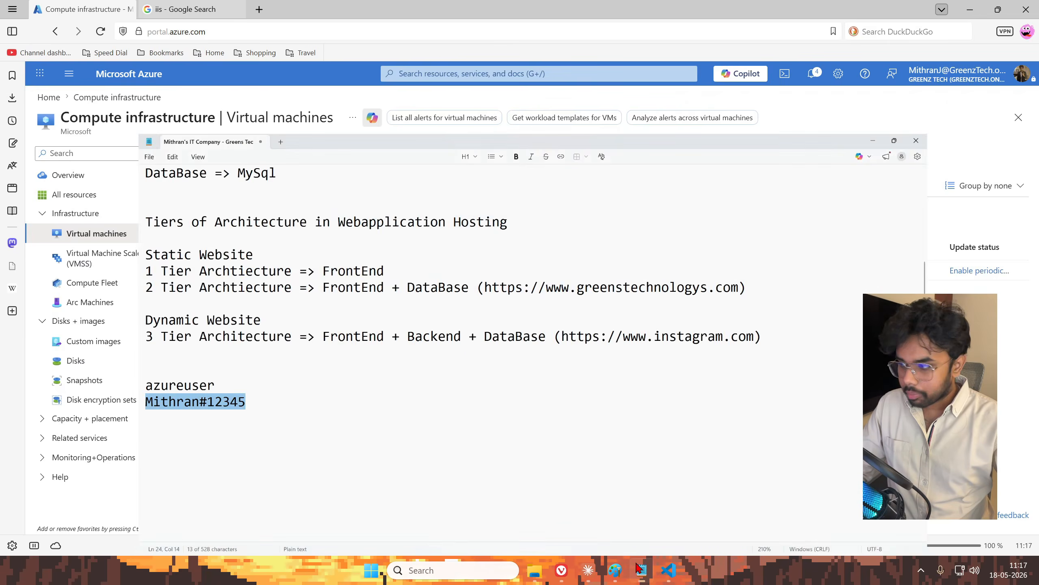
drag(183, 340, 9, 352)
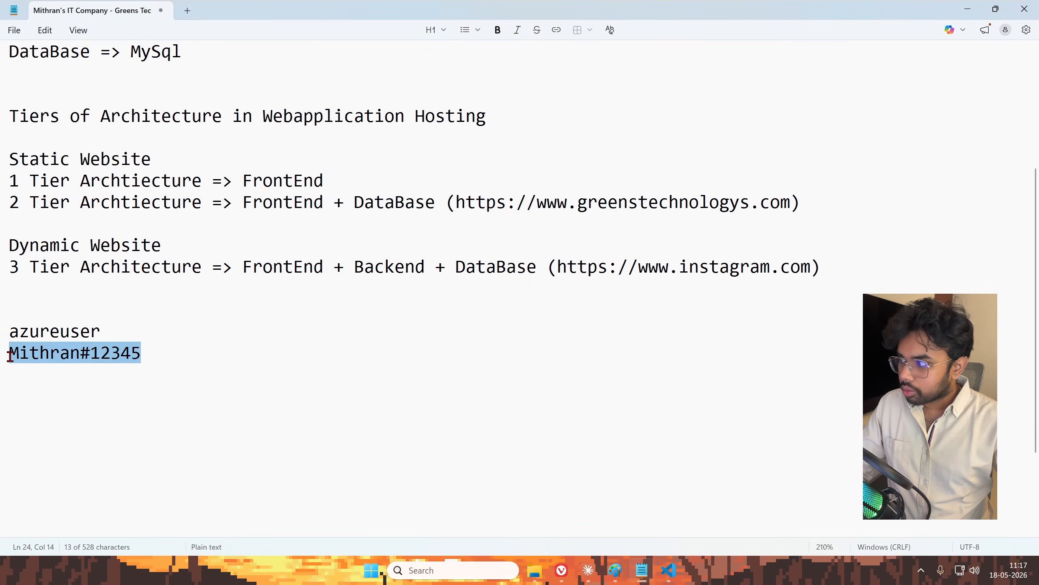
key(BackSpace)
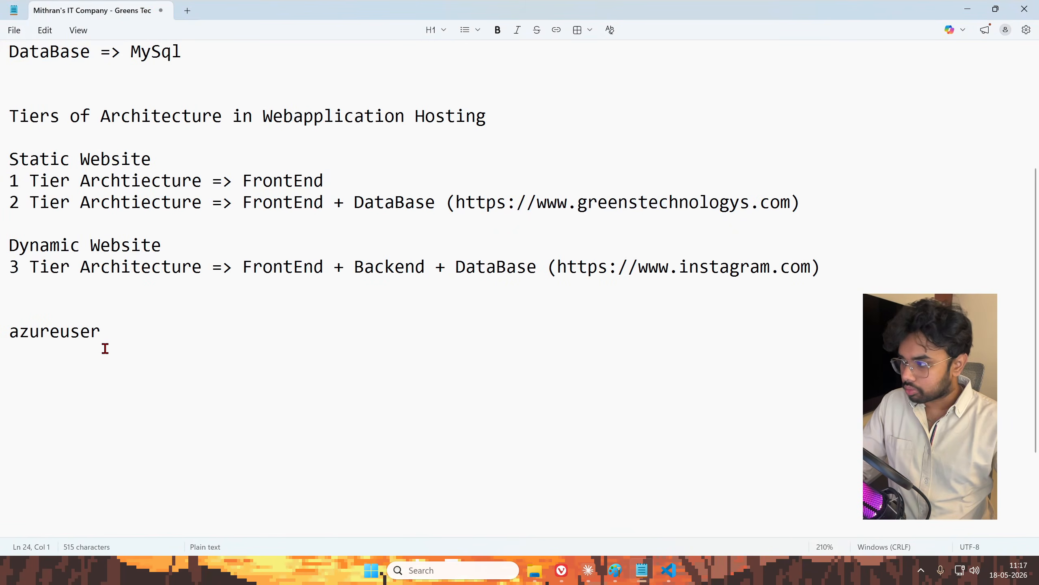
text(.pem)
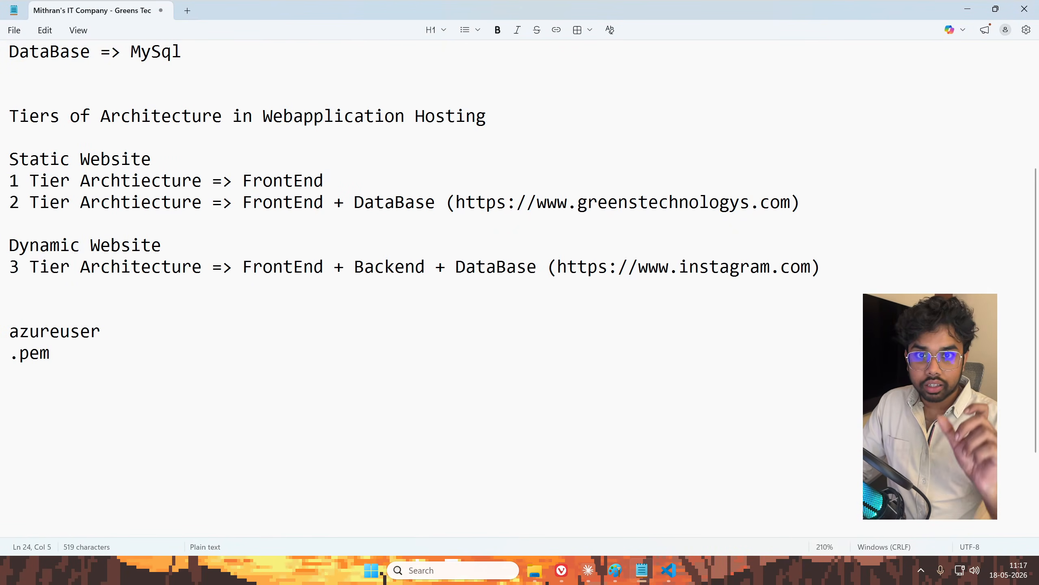
double_click(61, 361)
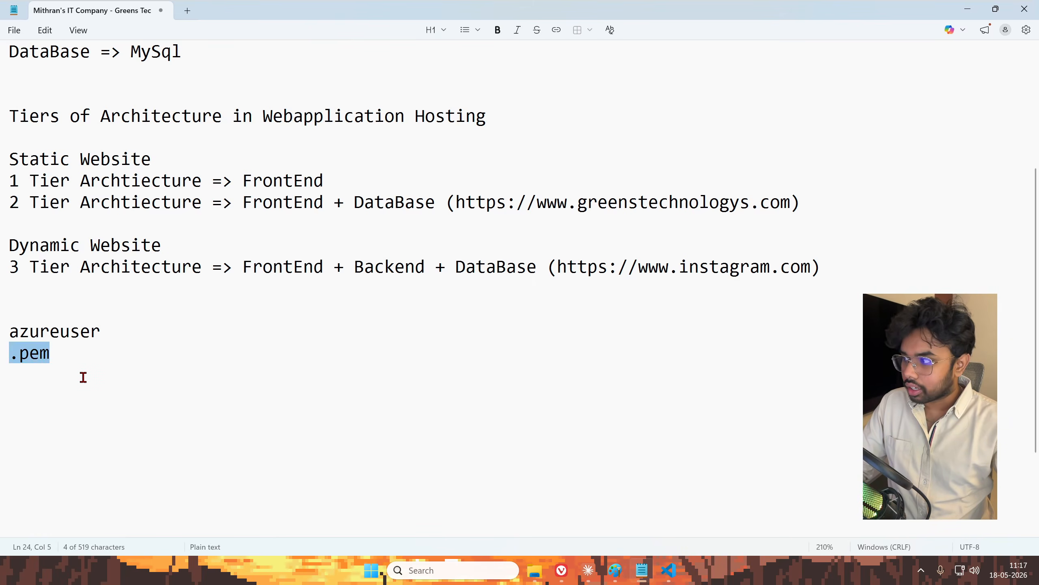
click(97, 361)
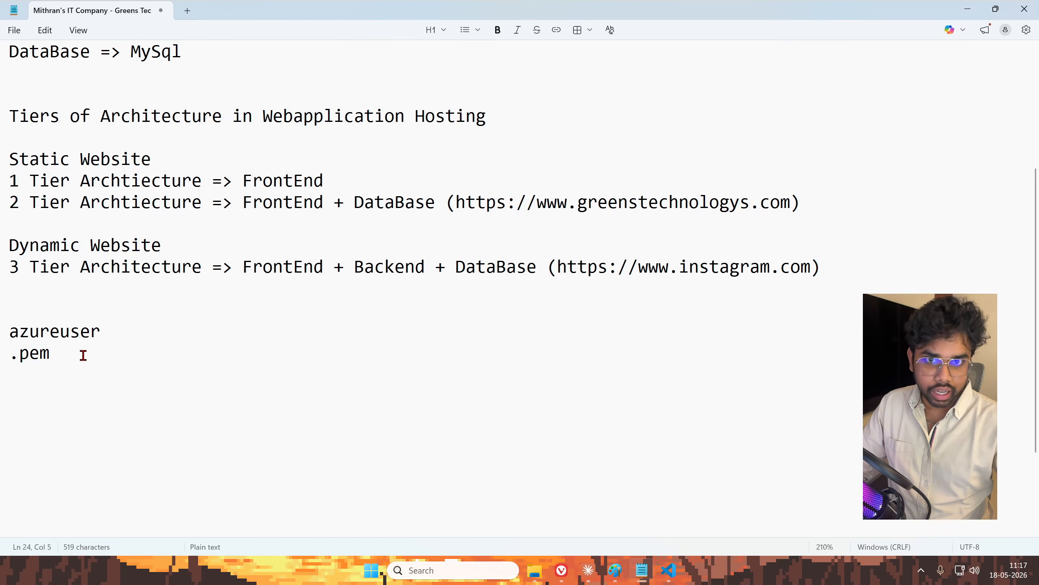
double_click(82, 354)
click(86, 354)
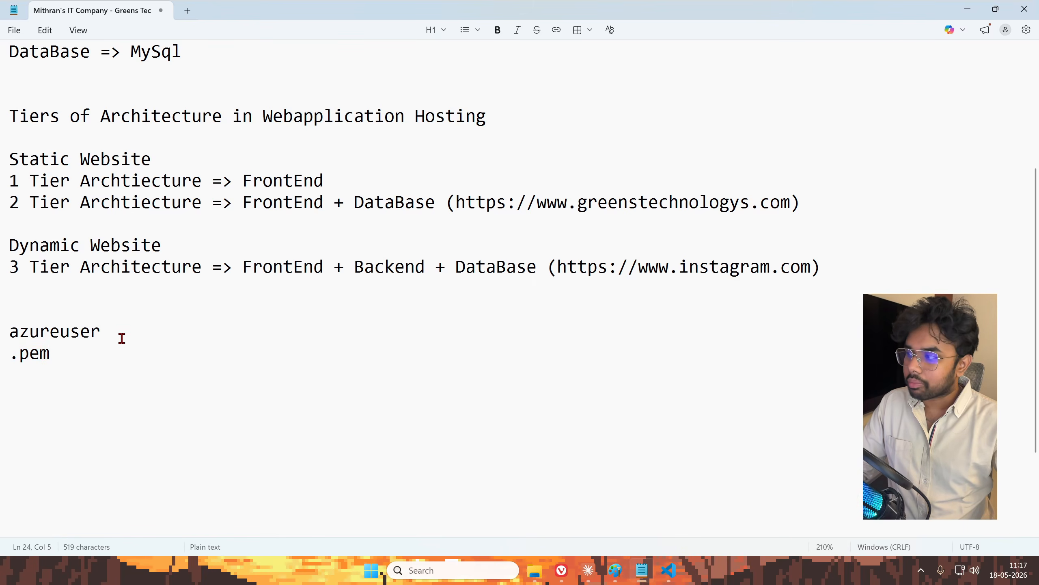
Copy linux-vm's public IP address, 74.225.200.91, from its Azure overview and paste it on a new line above azureuser in the Notepad notes
click(109, 313)
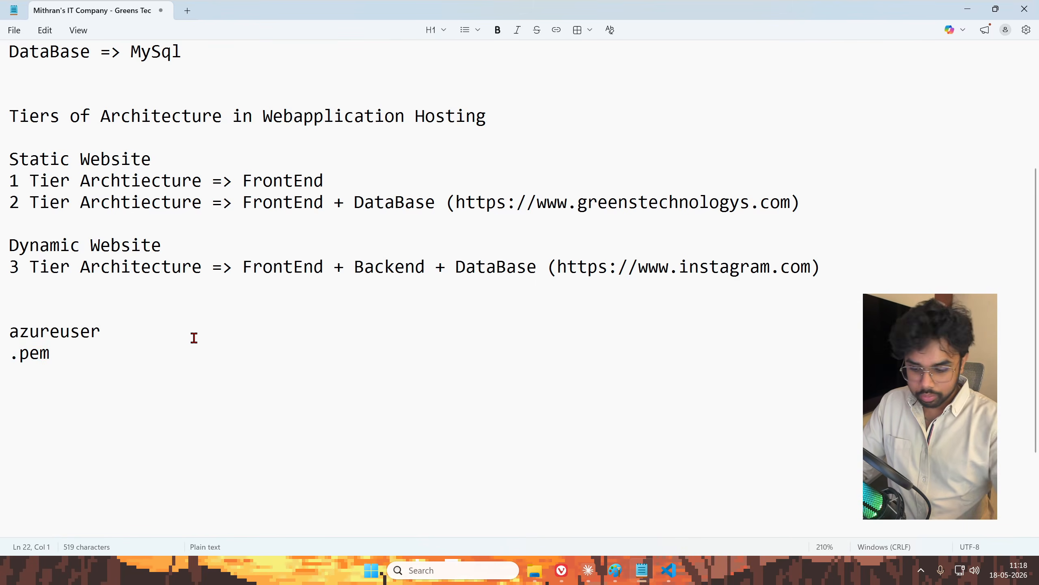
key(Return)
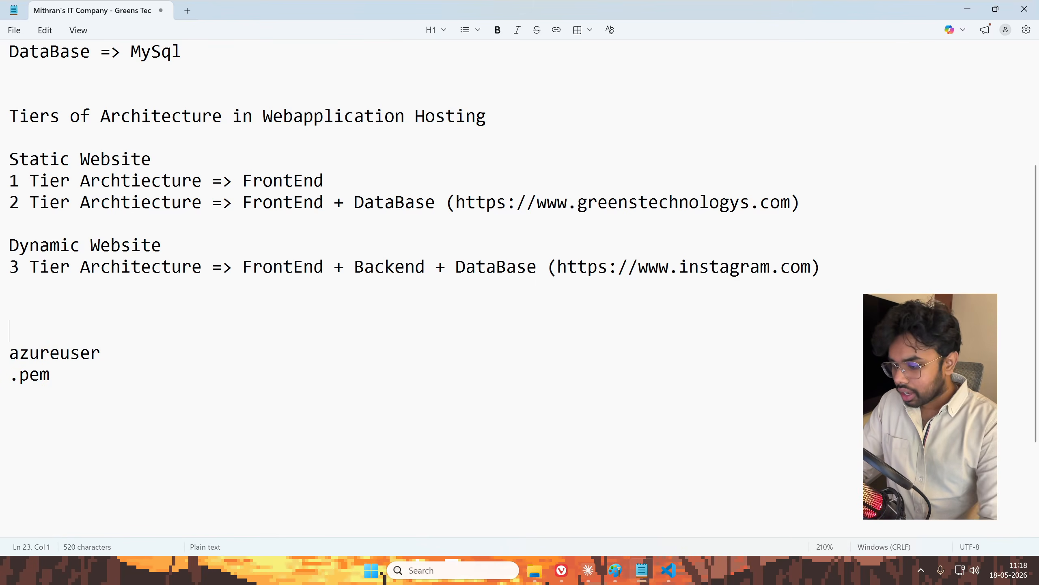
key(alt+Tab)
click(260, 270)
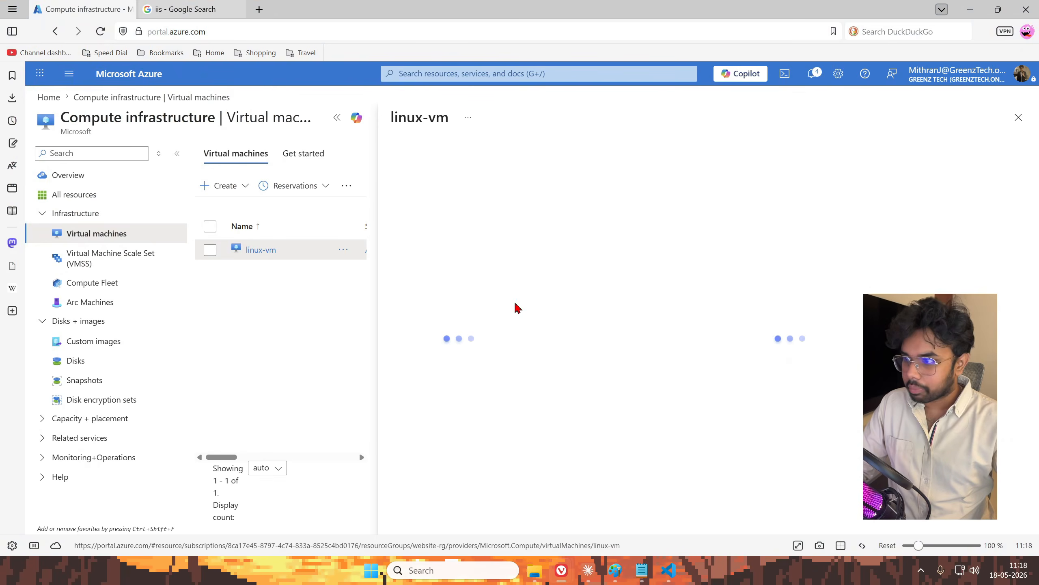
scroll(862, 321, down, 3)
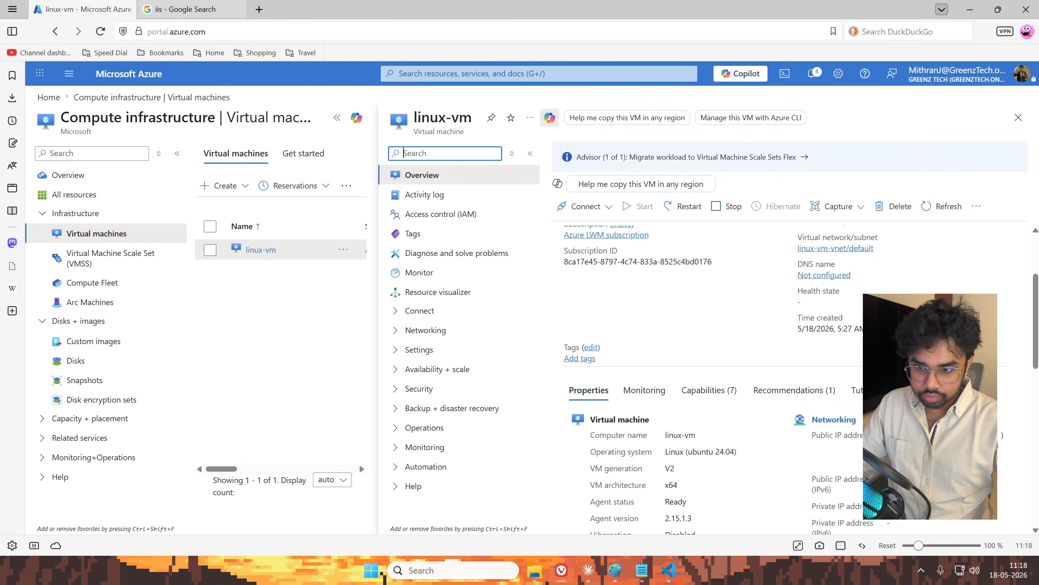
key(alt+Tab)
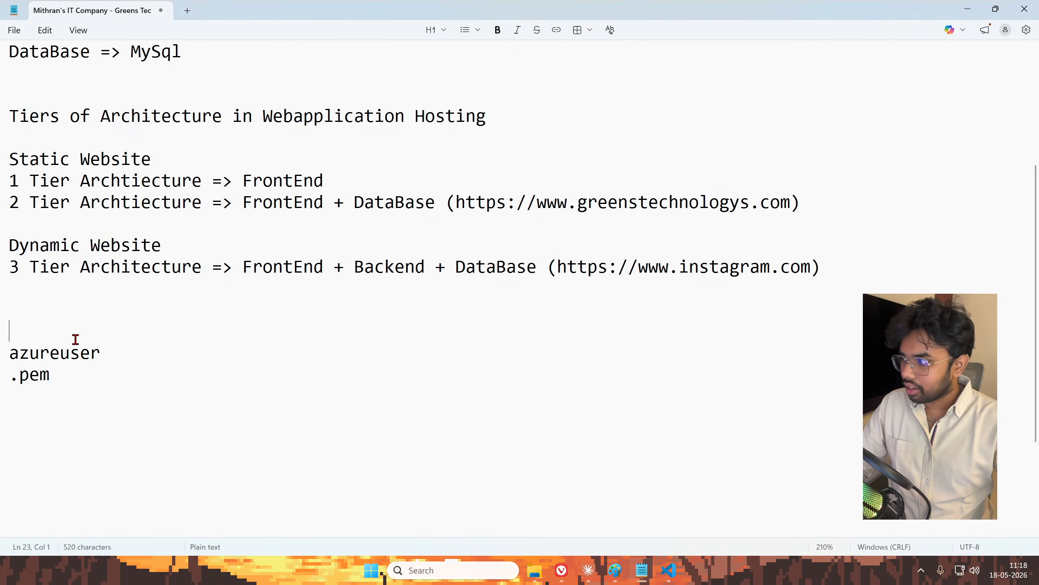
click(63, 330)
text(74.225.200.91)
click(173, 368)
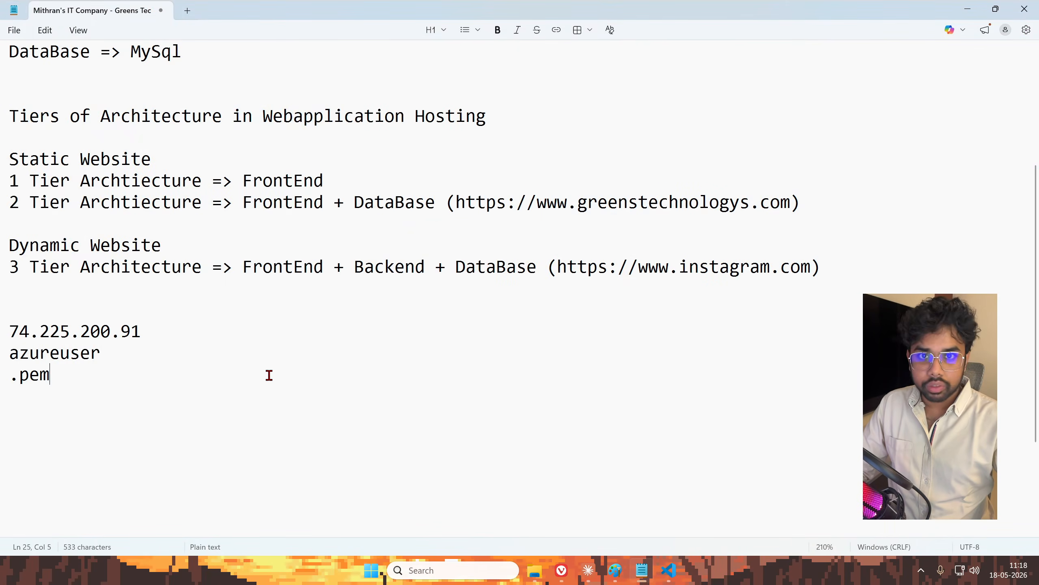
Open Windows PowerShell and begin an ssh -i command at the prompt
key(alt+Tab)
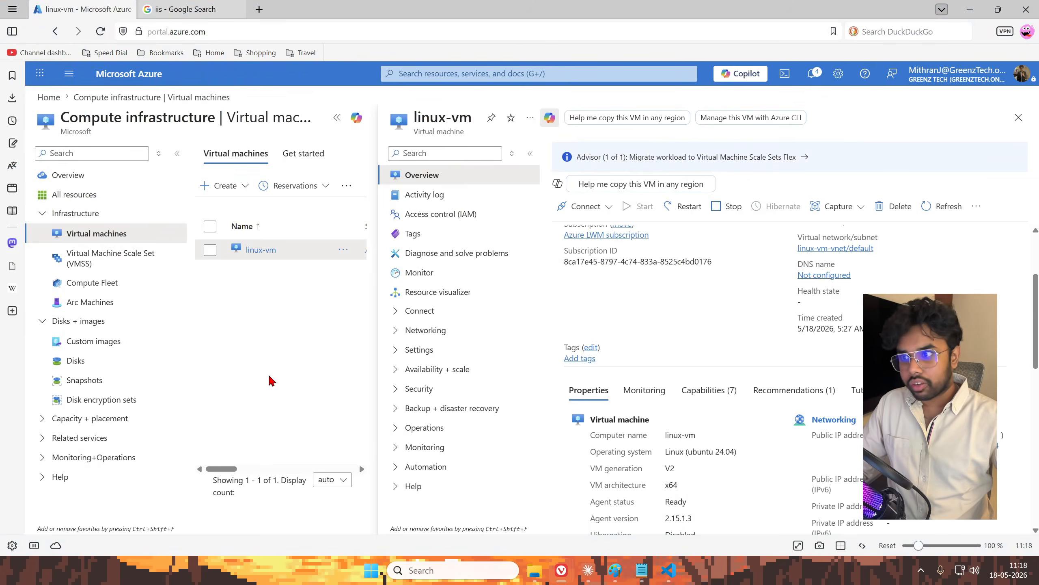
click(498, 573)
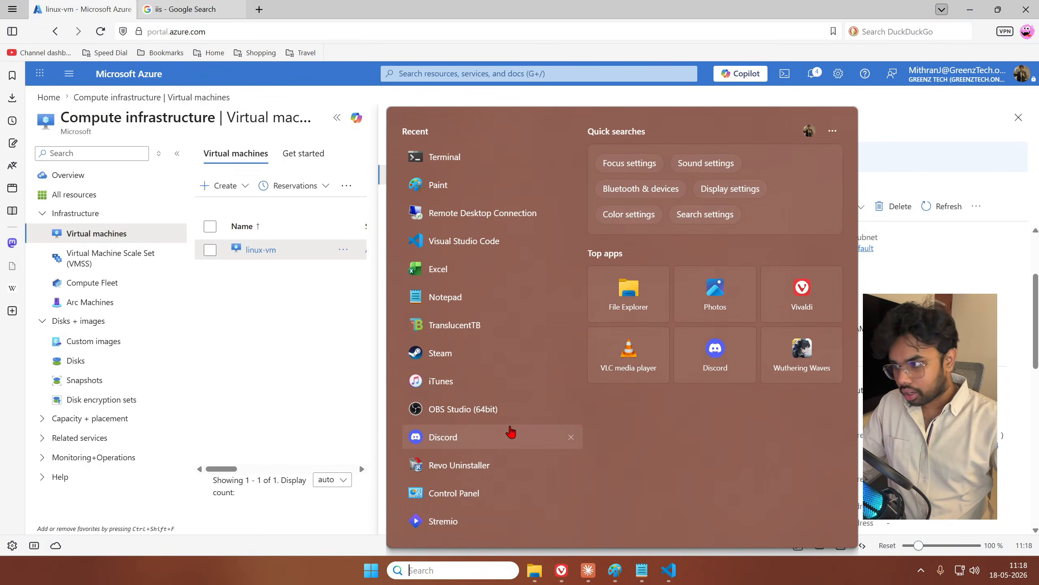
text(power)
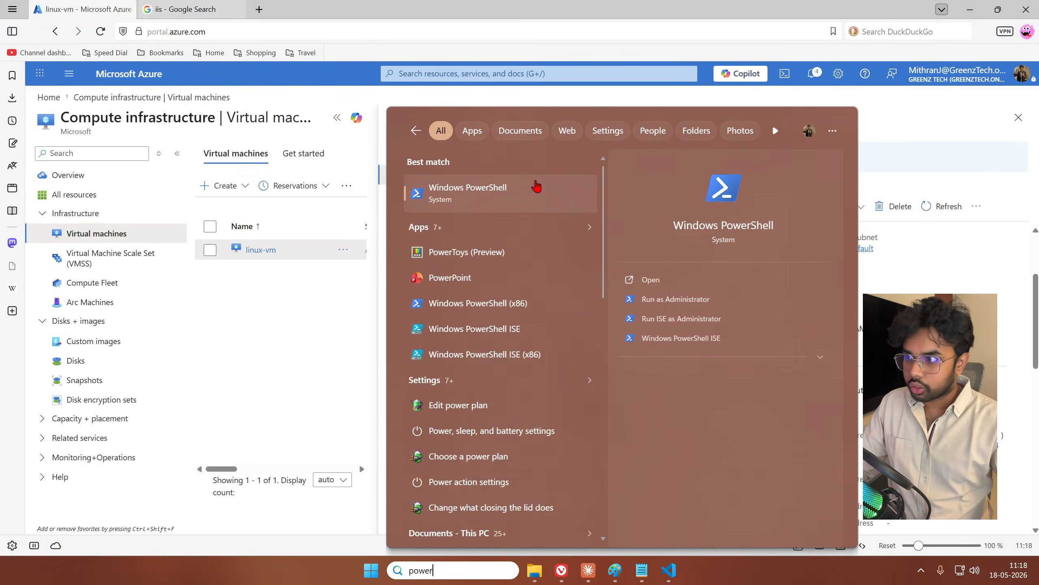
click(527, 191)
drag(376, 109, 510, 136)
text(ssh -i)
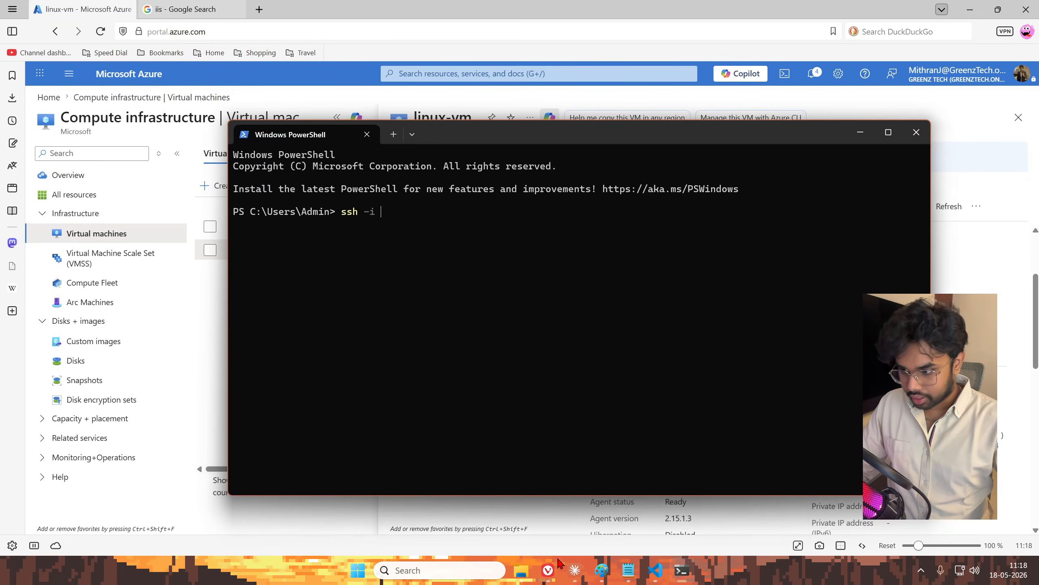
Switch to the Downloads folder in File Explorer and view the detailed properties of the linuxkey PEM file to find its location
mouse_move(526, 570)
click(532, 483)
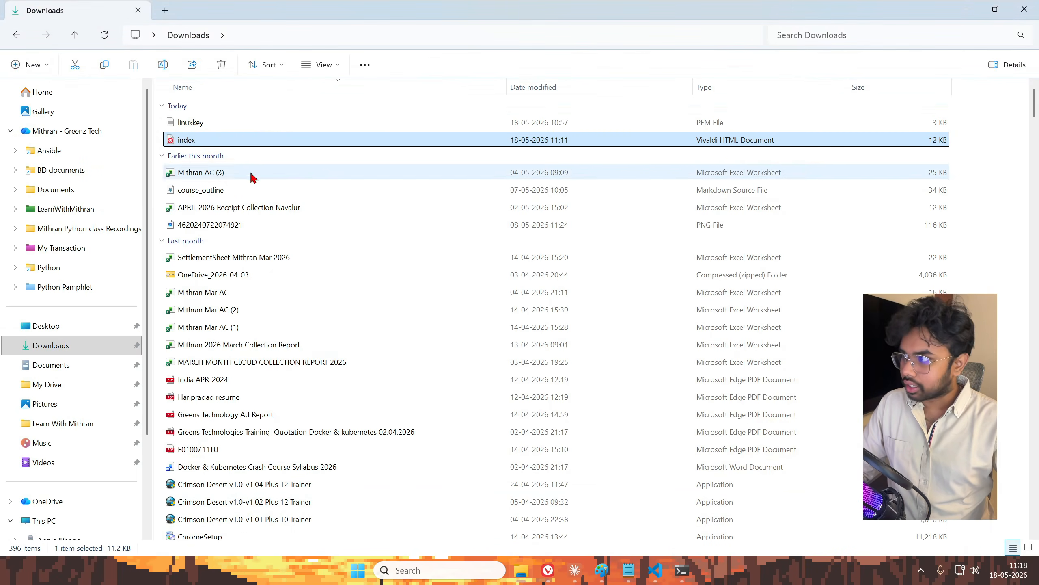
click(229, 123)
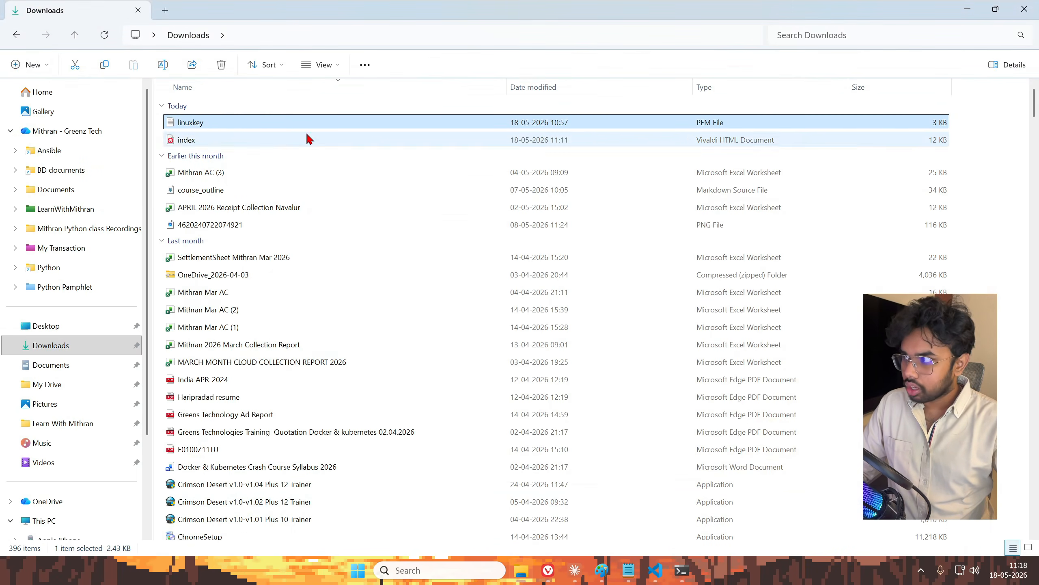
right_click(258, 123)
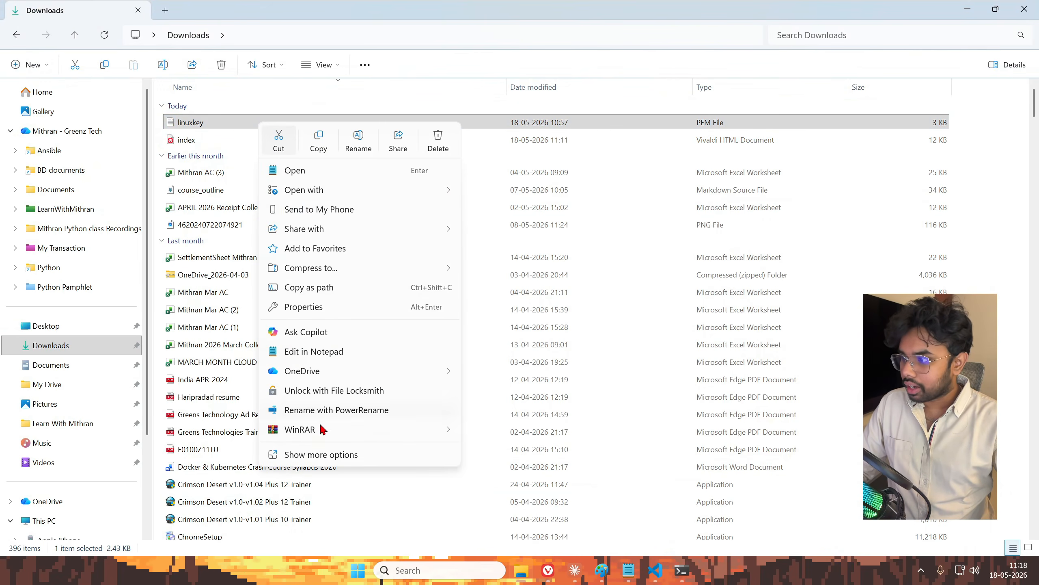
click(333, 306)
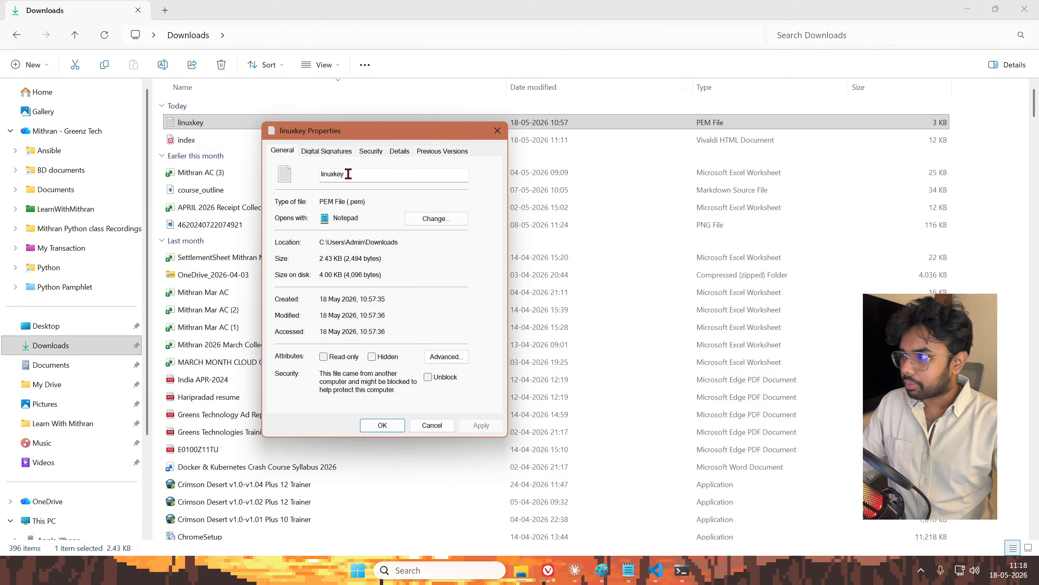
click(399, 151)
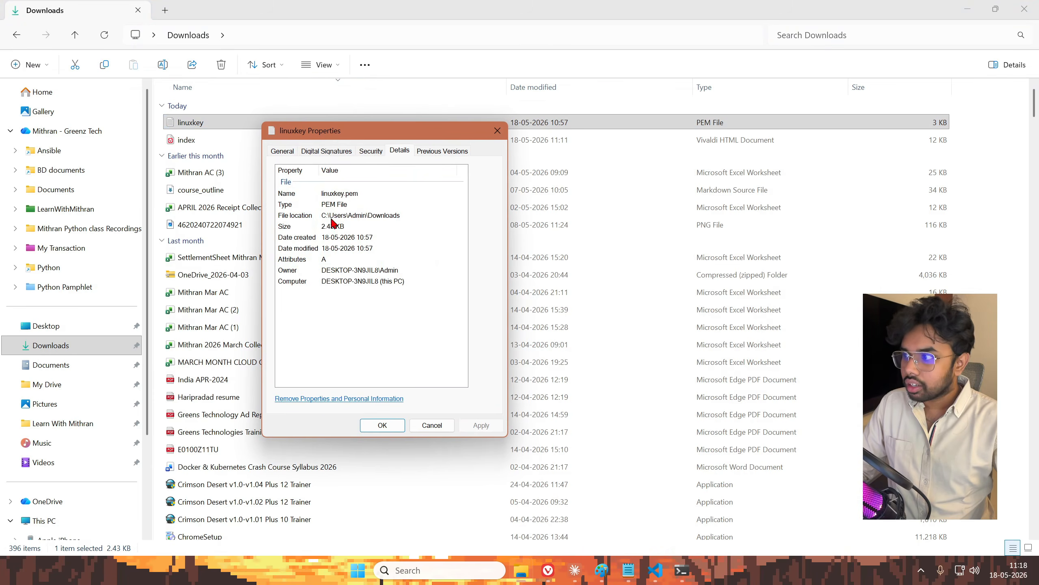
key(alt+Tab)
key(alt+Tab)
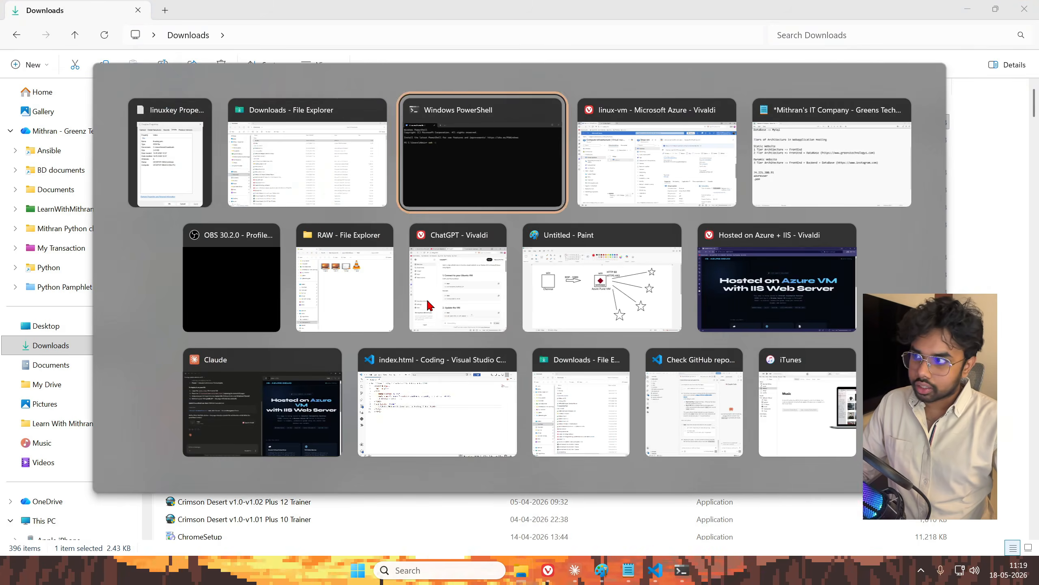
text(C:)
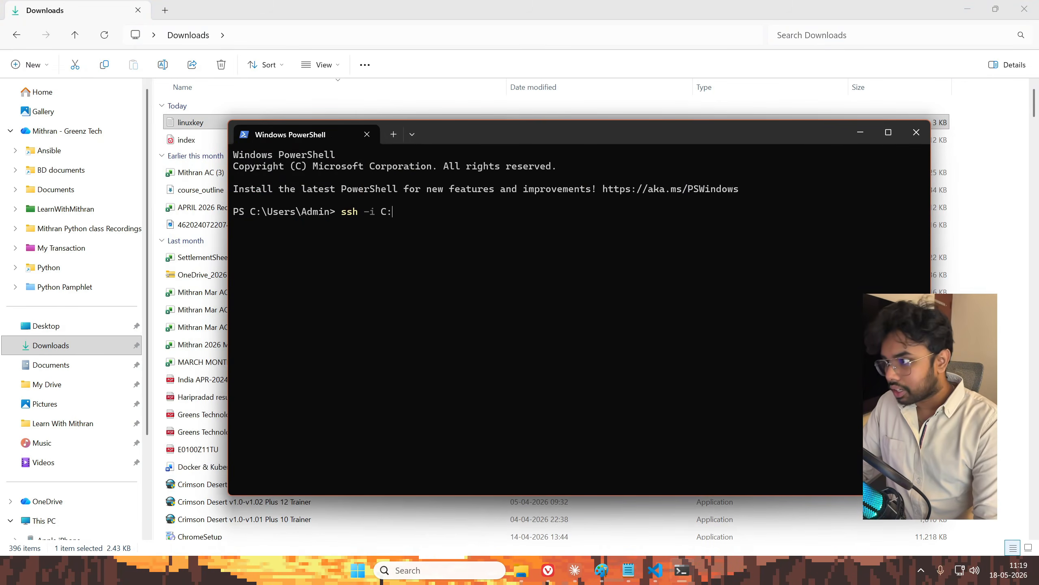
text(\)
key(Tab)
key(ctrl+z)
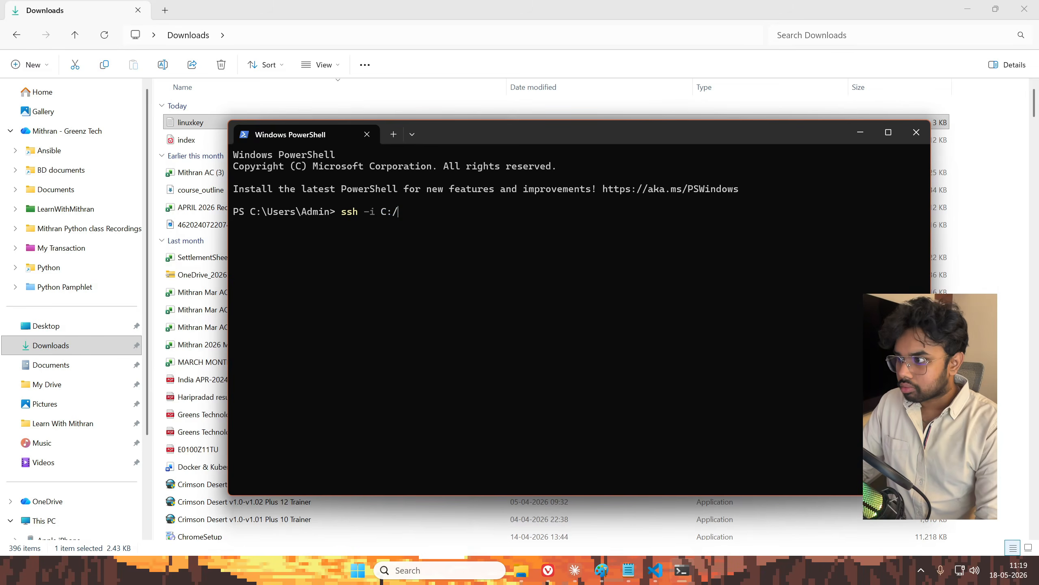
key(BackSpace)
text(])
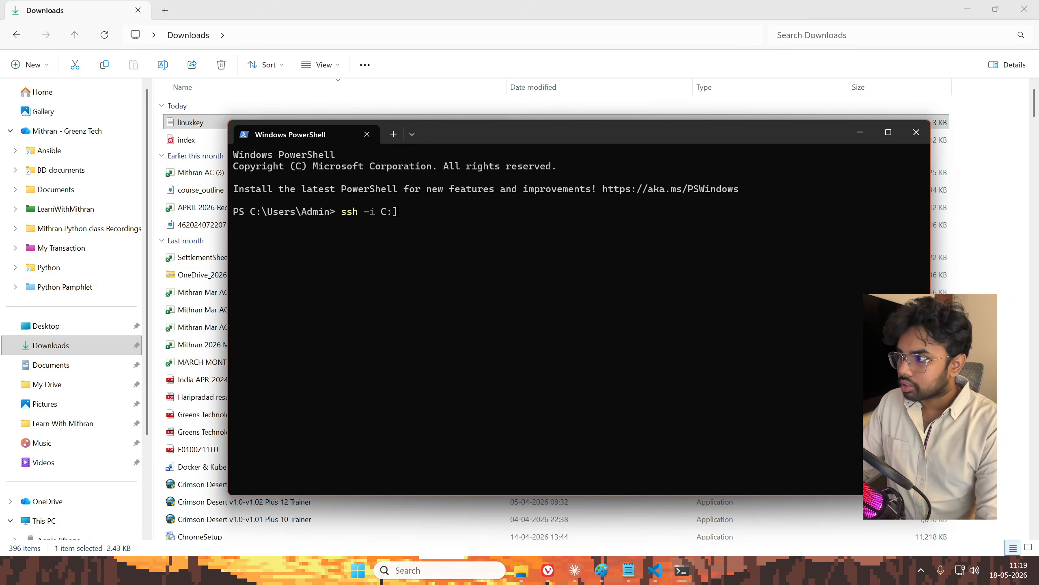
key(BackSpace)
text(\)
key(Tab)
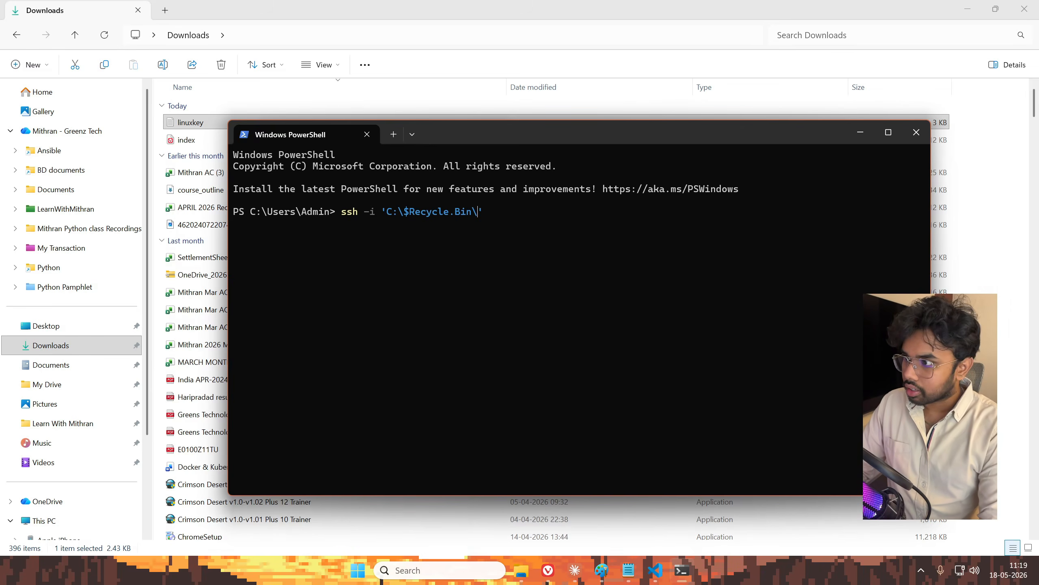
key(ctrl+z)
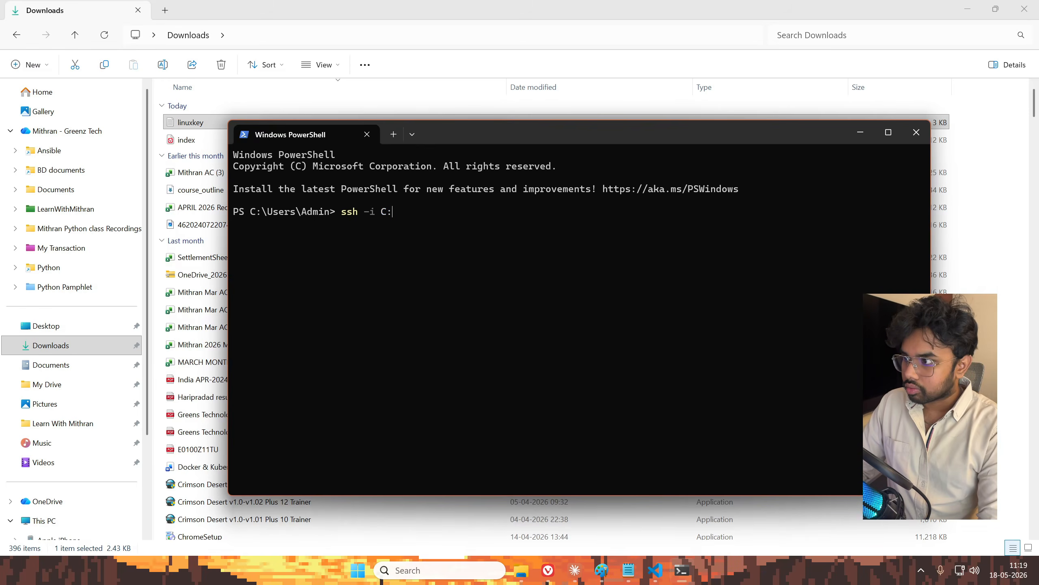
key(BackSpace)
key(BackSpace)
Following the key's file location in its properties, add C:\Users\Admin\ to the ssh -i command in PowerShell
key(alt+Tab)
click(398, 215)
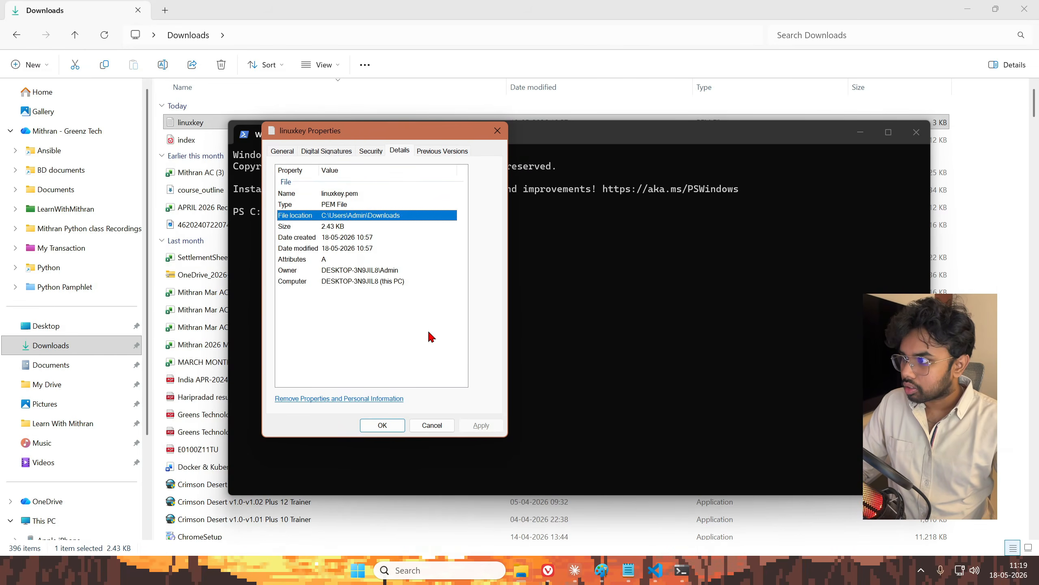
key(alt+Tab)
text(C)
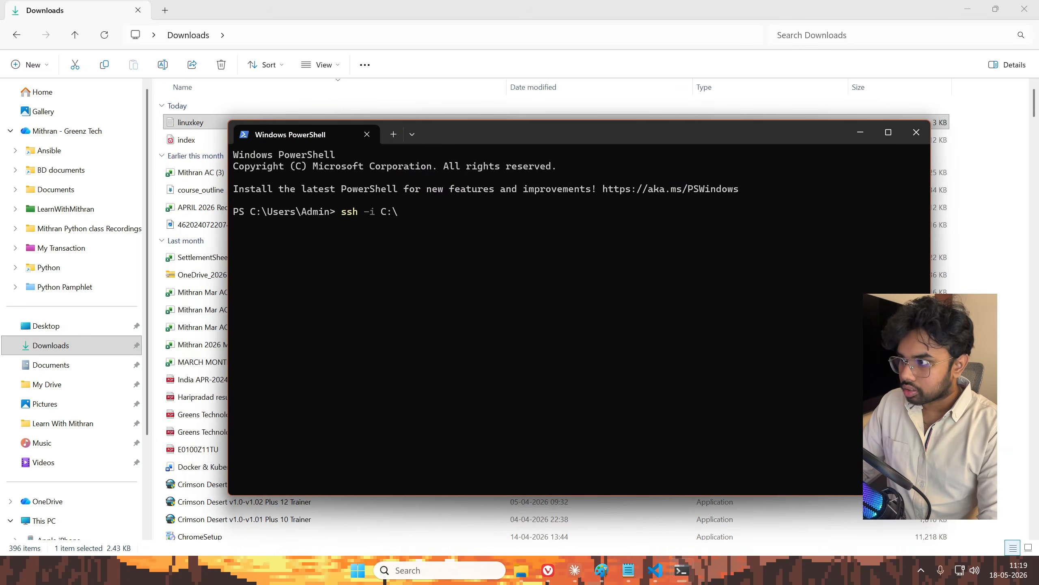
key(alt+Tab)
key(alt+Tab)
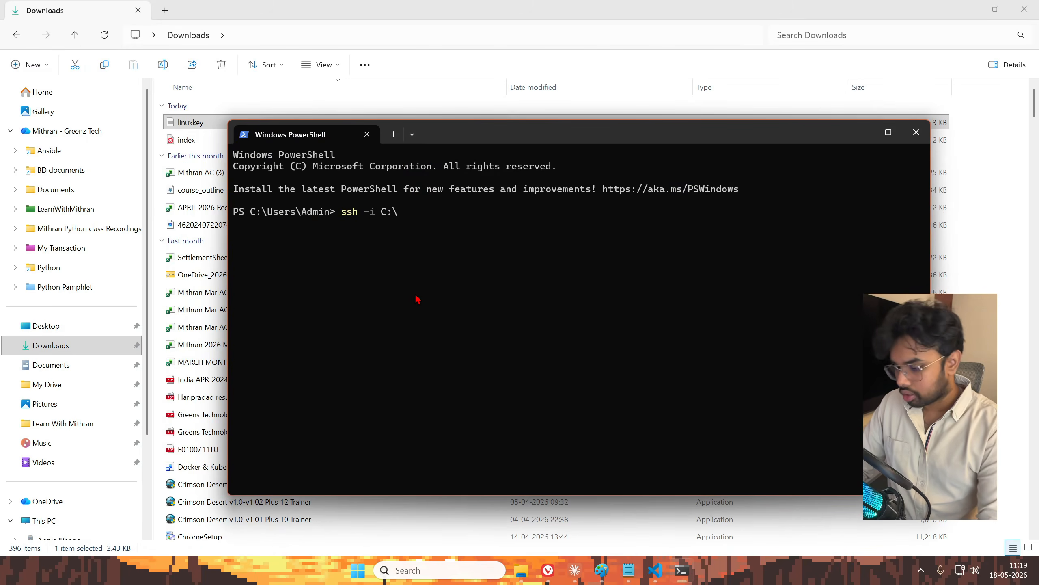
text(:\Users\)
key(alt+Tab)
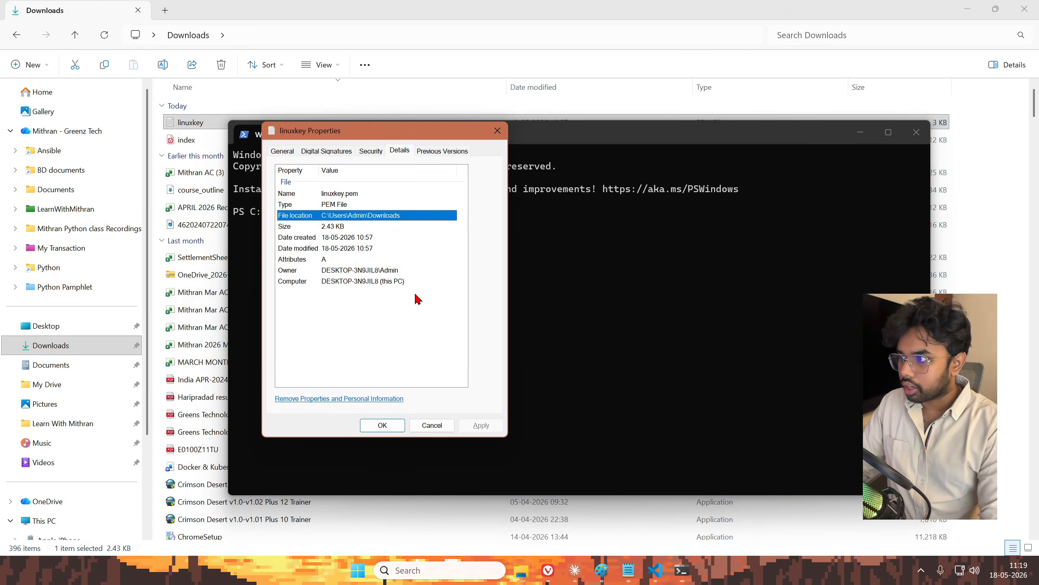
Complete the key path in the ssh command with Downloads\linuxkey.pem
key(alt+Tab)
text(Admin\)
key(alt+Tab)
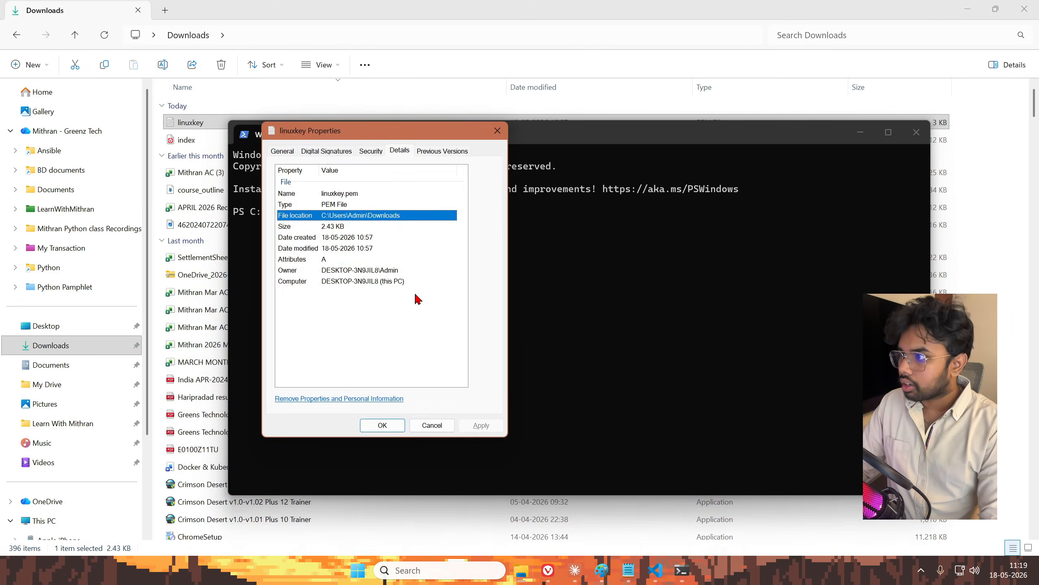
key(alt+Tab)
text(Dow)
key(Tab)
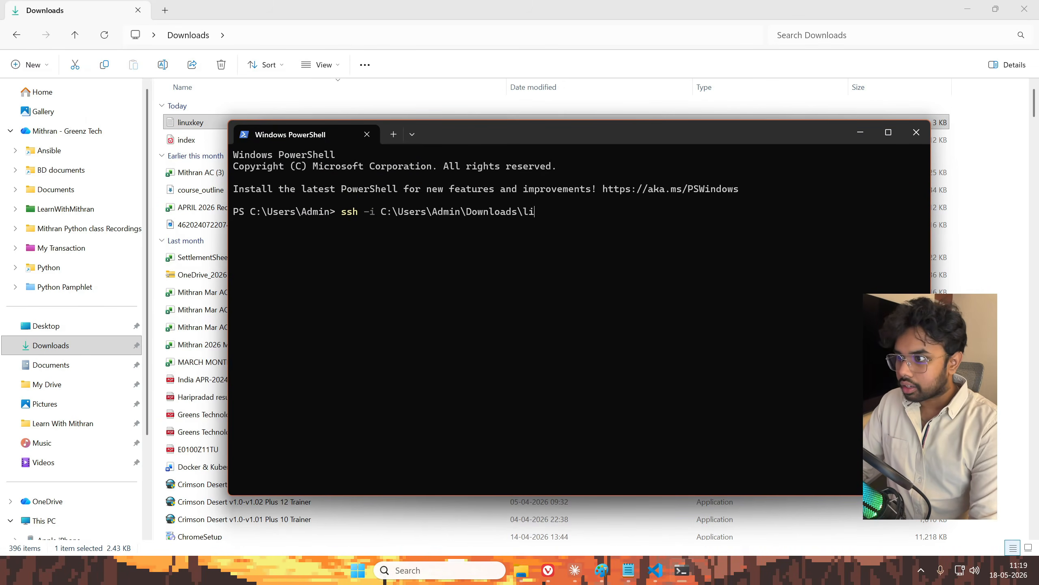
text(li)
key(Tab)
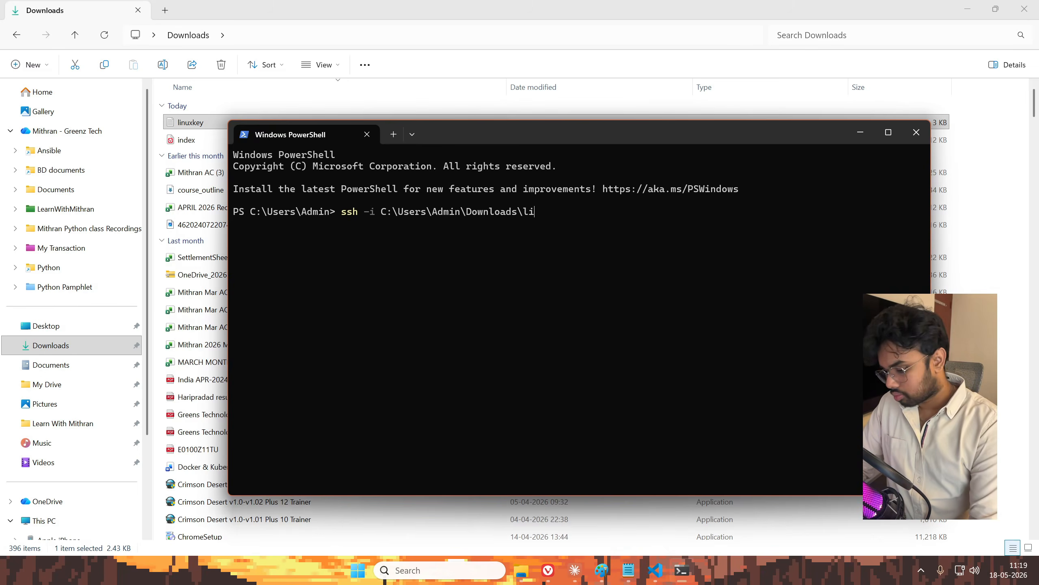
text(k)
key(Tab)
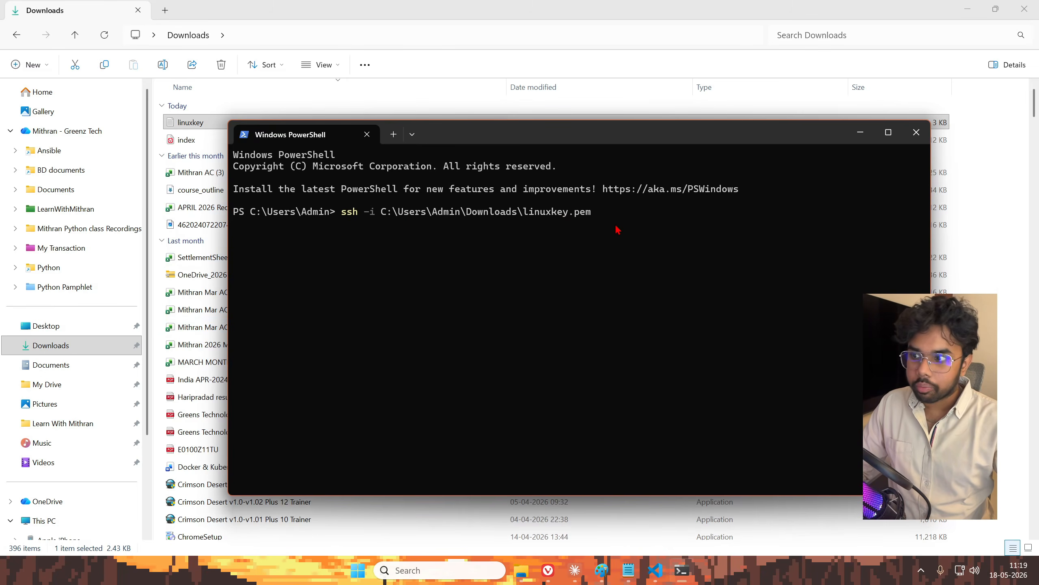
Add the login name azureuser after the key path in the ssh command
text(azure)
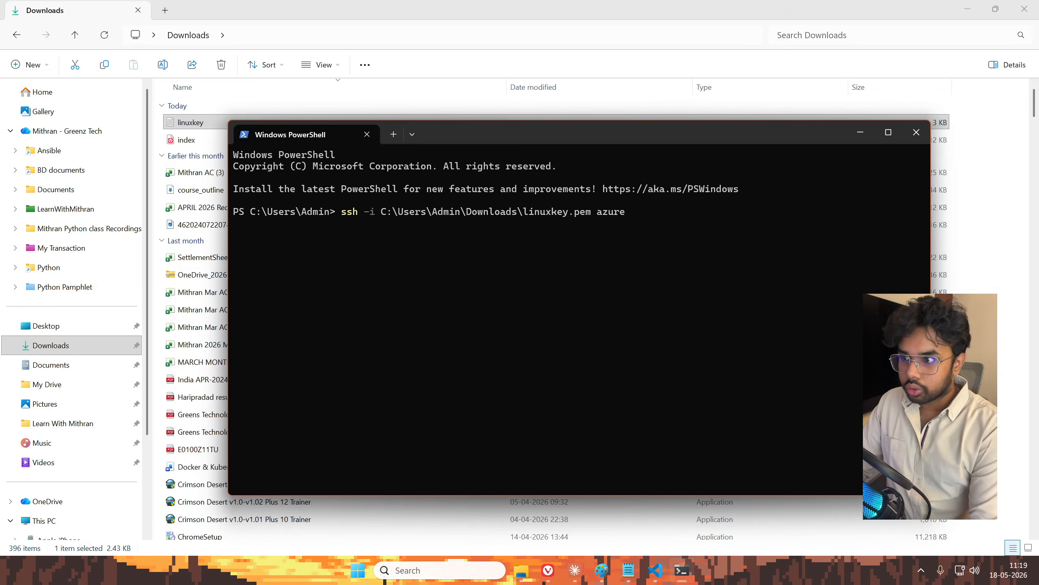
text(user@)
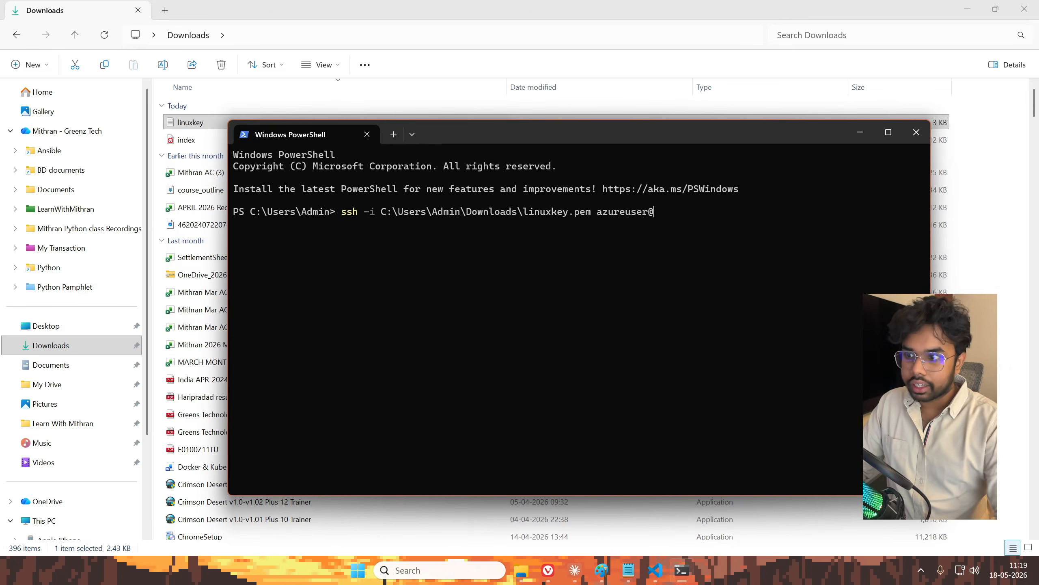
Copy 74.225.200.91 from the Notepad notes, append it after azureuser@, run the ssh command and answer yes to continue connecting
click(629, 570)
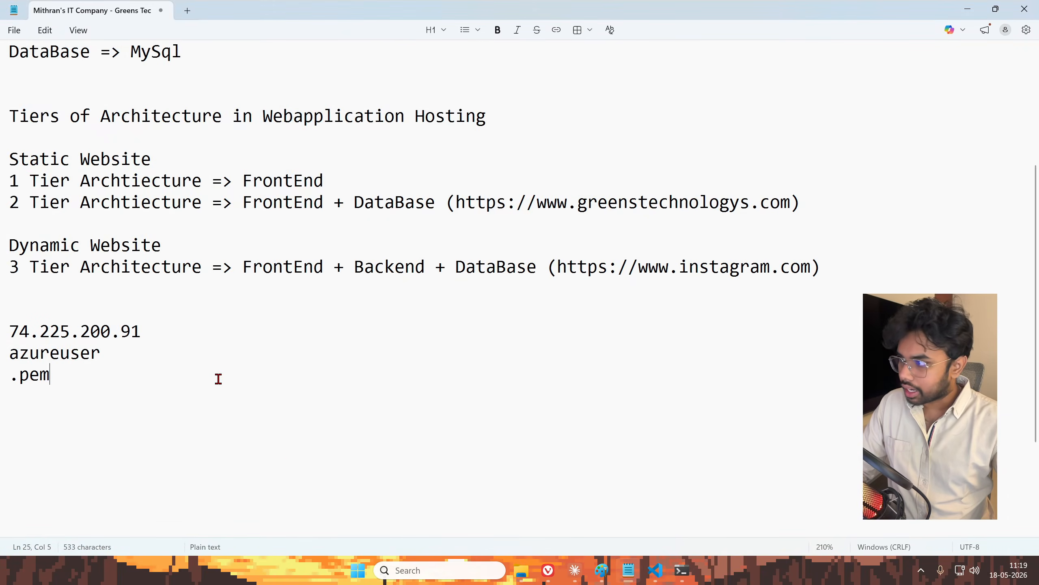
key(shift+Home)
drag(101, 353, 9, 353)
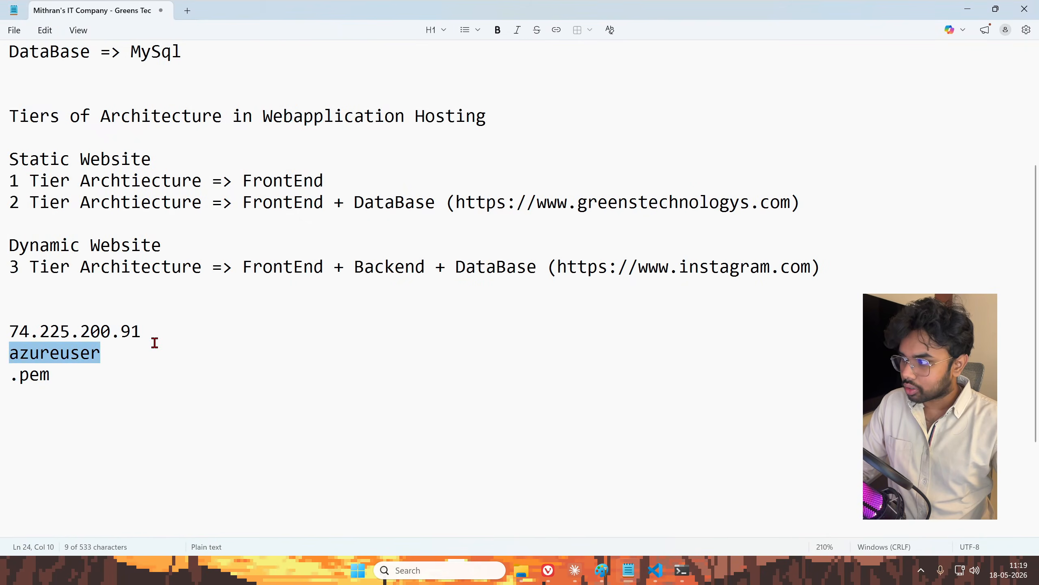
drag(153, 339, 9, 331)
key(ctrl+c)
key(alt+Tab)
text(@)
key(ctrl+v)
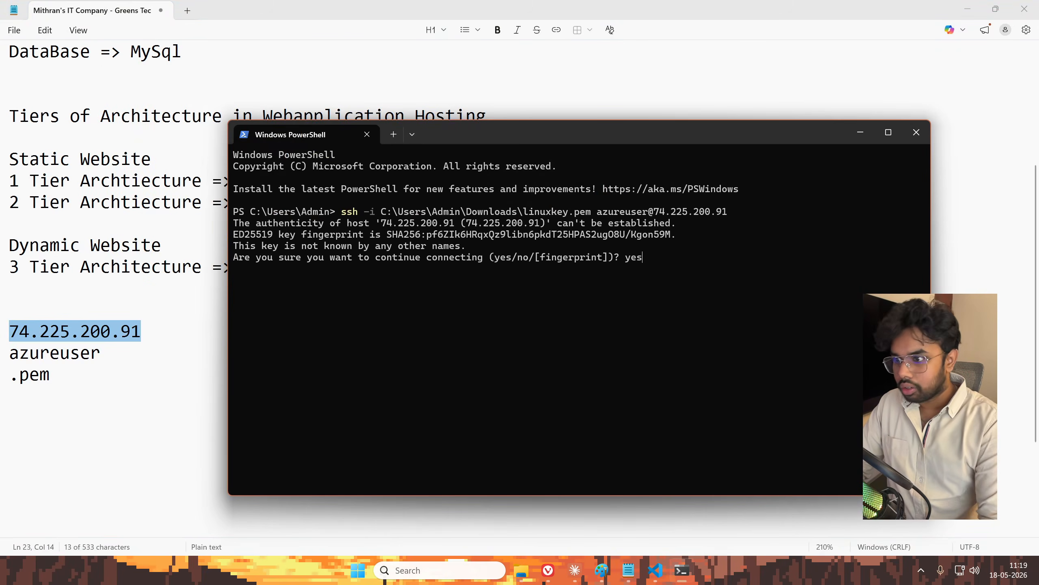
key(Return)
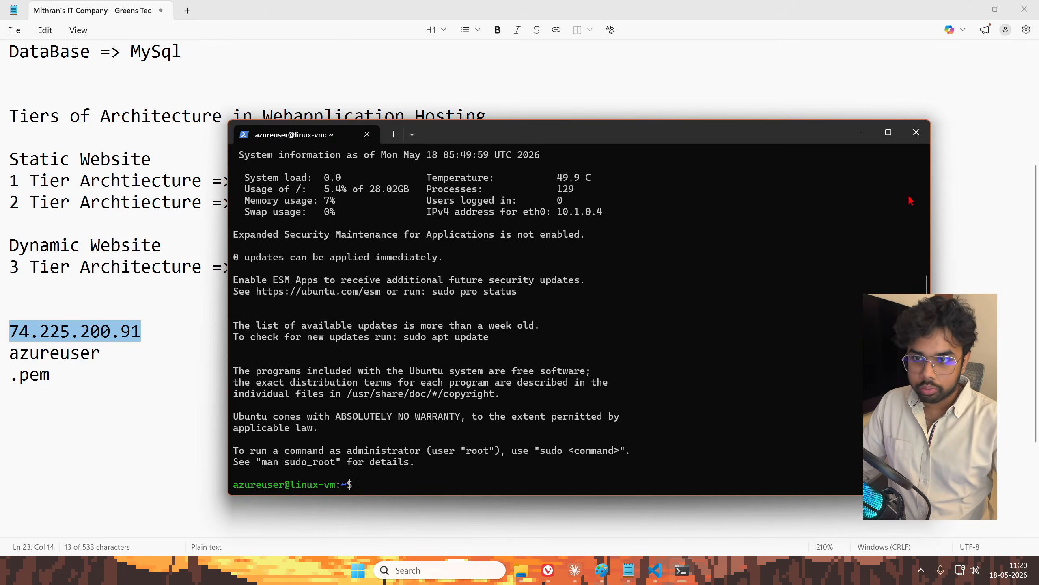
Close the linux-vm SSH terminal and the browser window showing the Hosted on Azure + IIS page
click(916, 132)
click(427, 388)
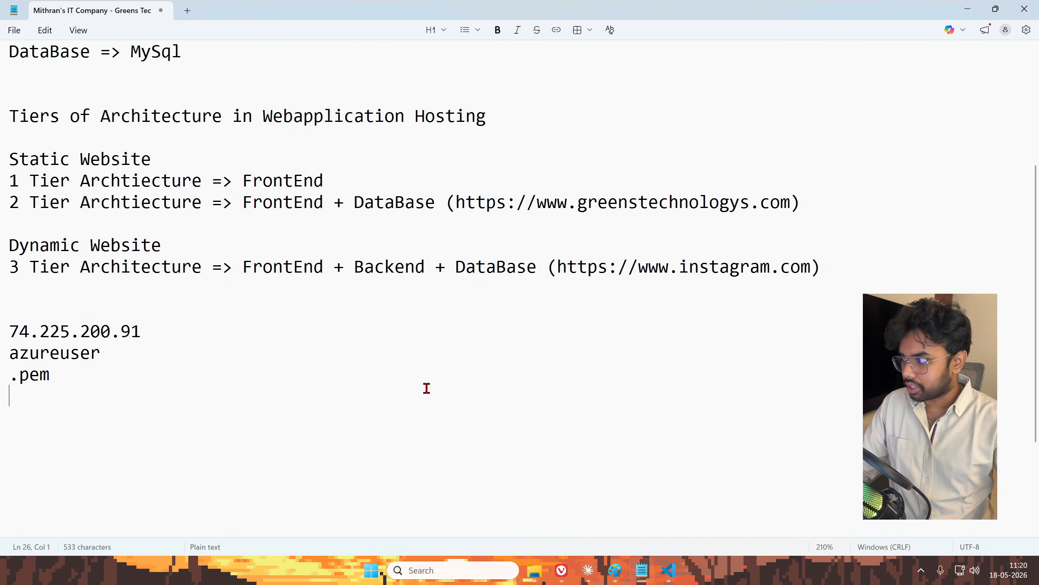
mouse_move(563, 571)
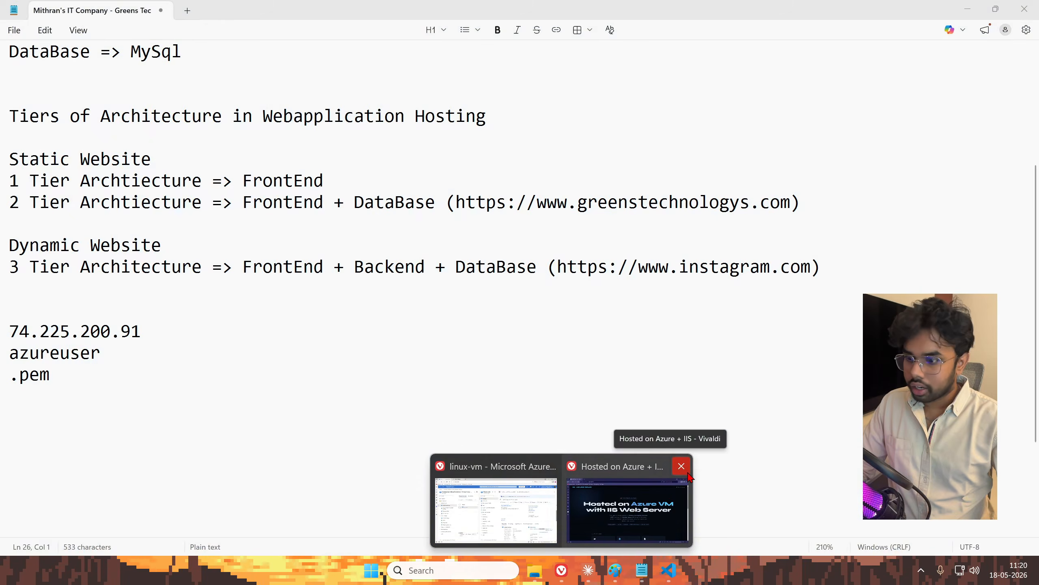
click(683, 467)
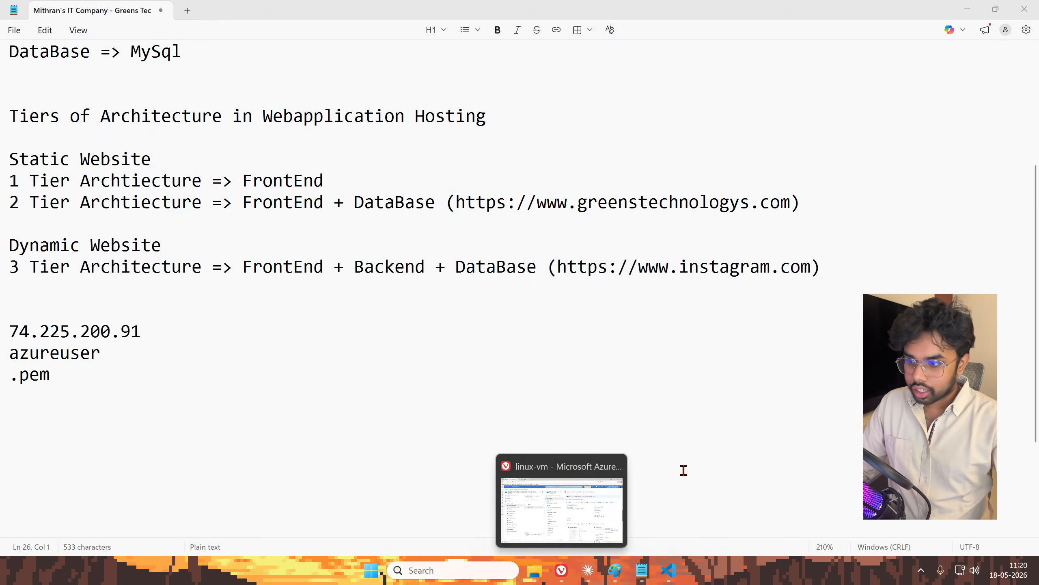
Return to the browser and search Google for putty in place of the iis search
click(561, 503)
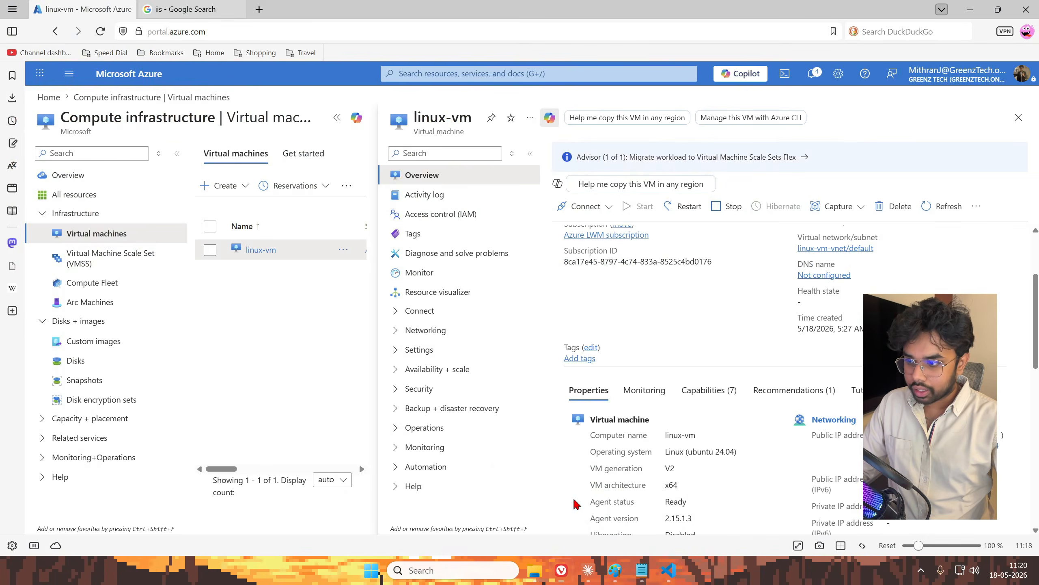
click(244, 13)
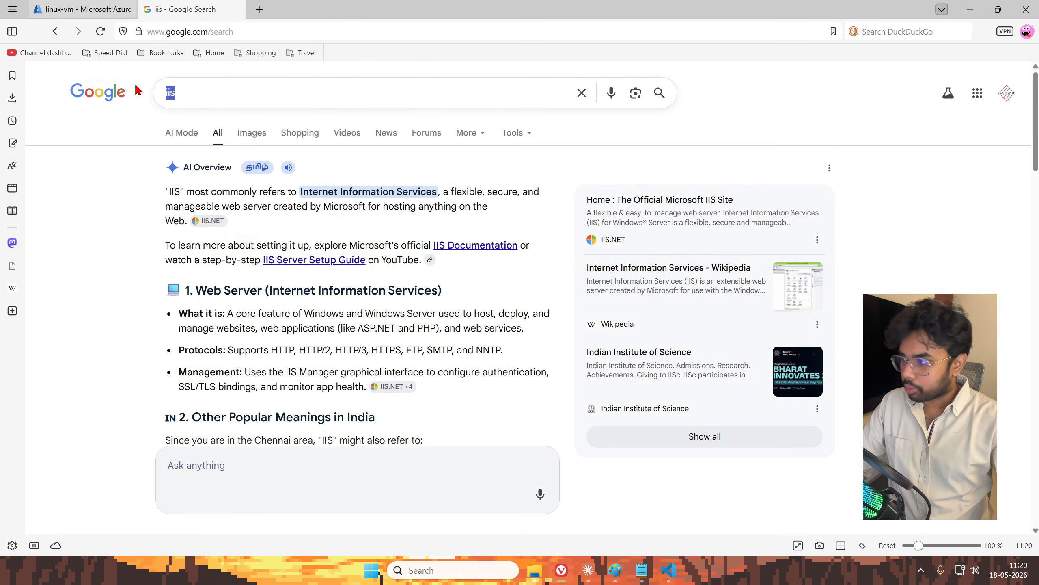
text(putty)
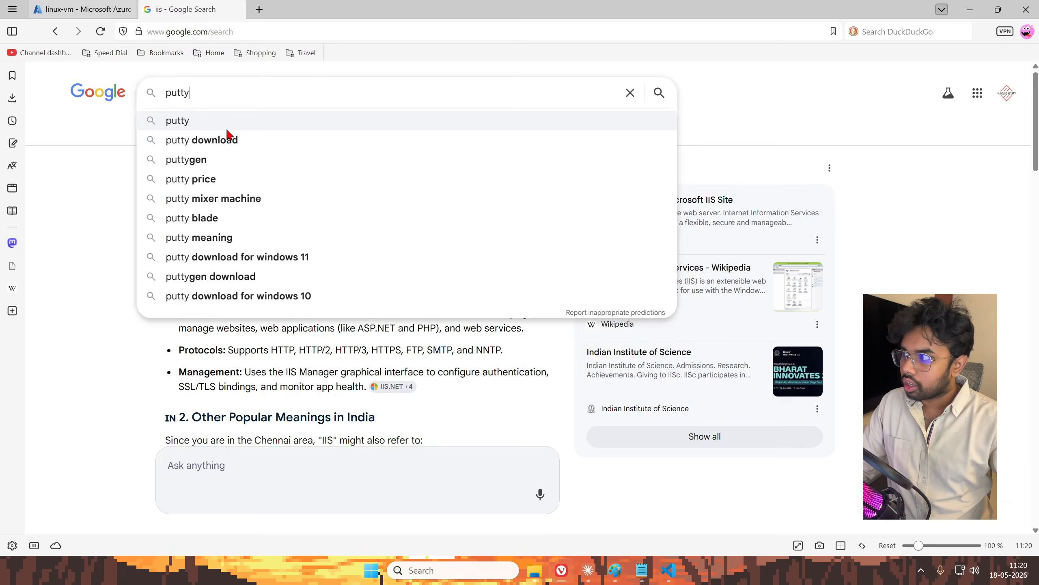
key(Return)
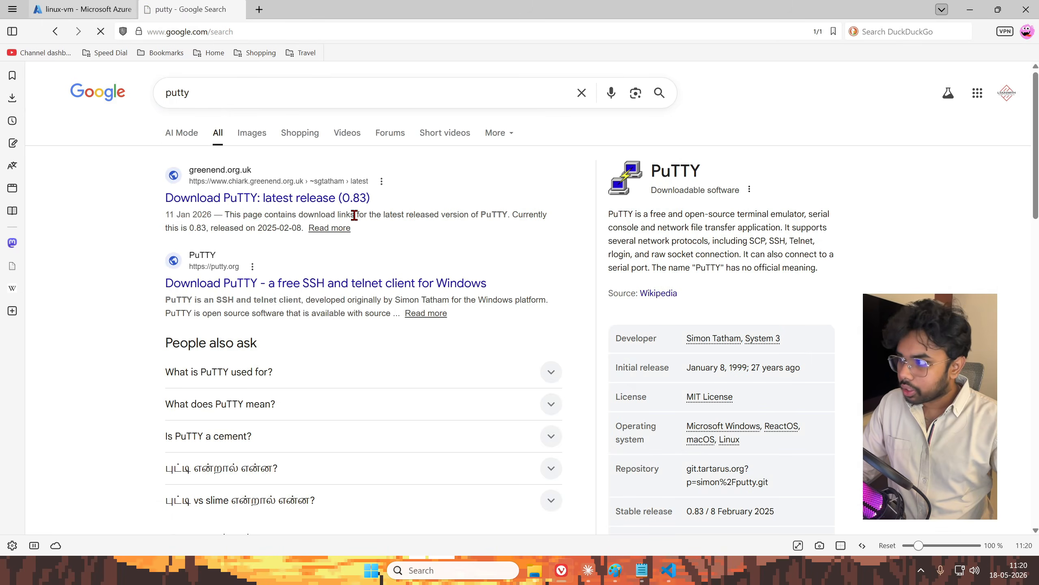
drag(622, 215, 784, 217)
click(800, 243)
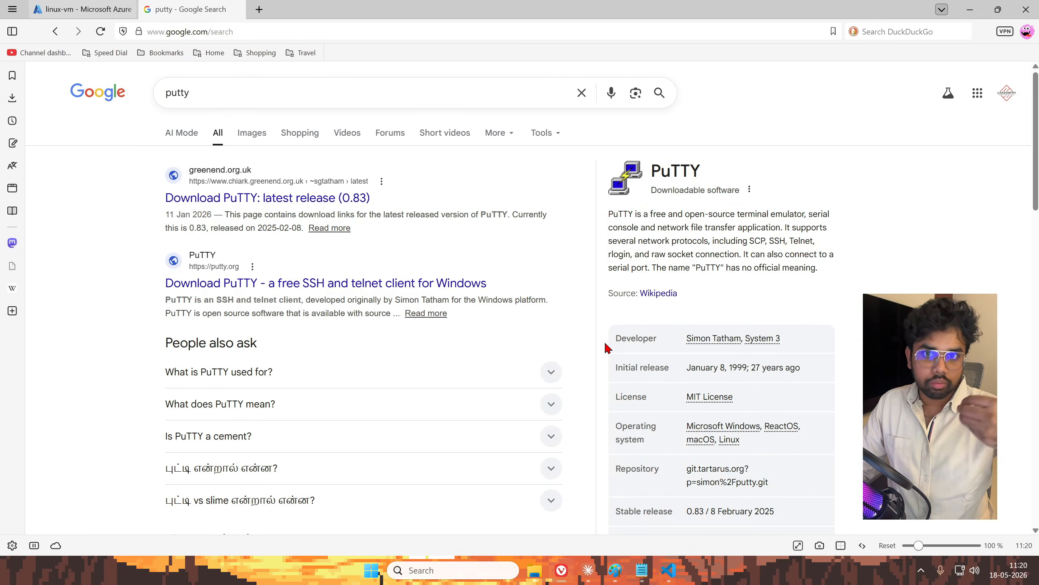
Open the Download PuTTY: latest release (0.83) page and download the 64-bit x86 putty.exe
scroll(605, 344, down, 3)
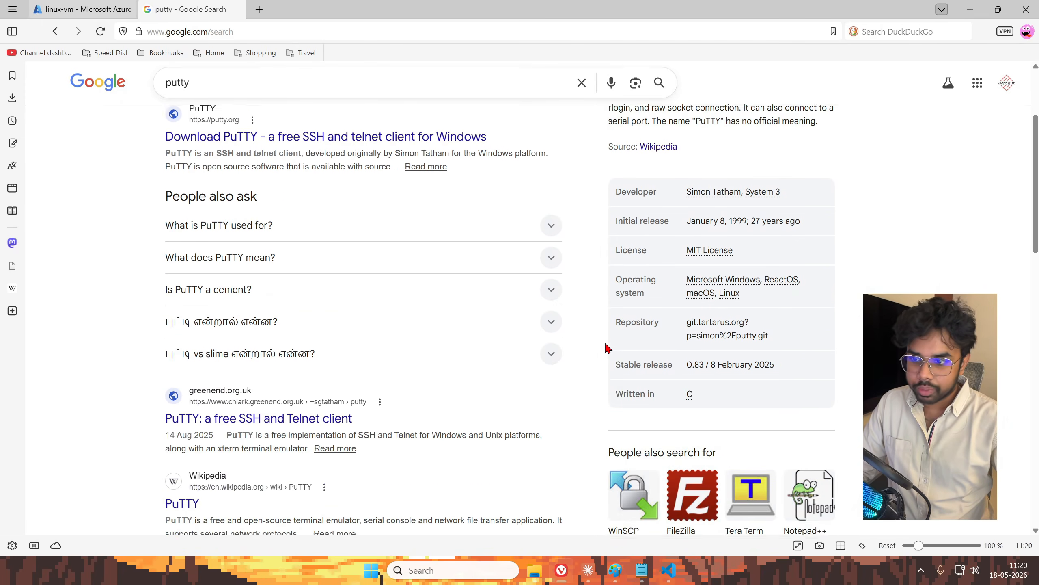
scroll(606, 345, up, 3)
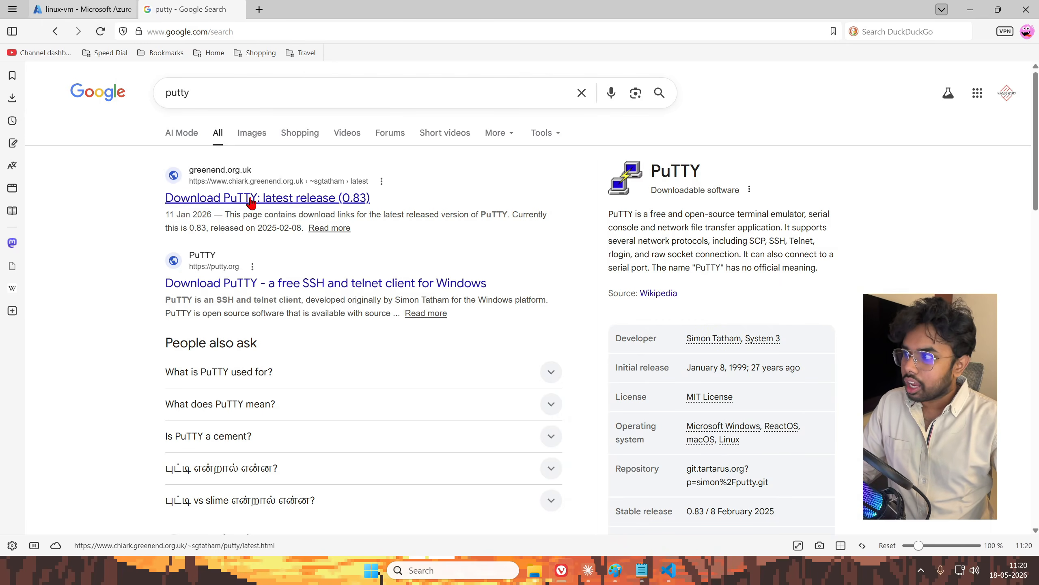
click(282, 200)
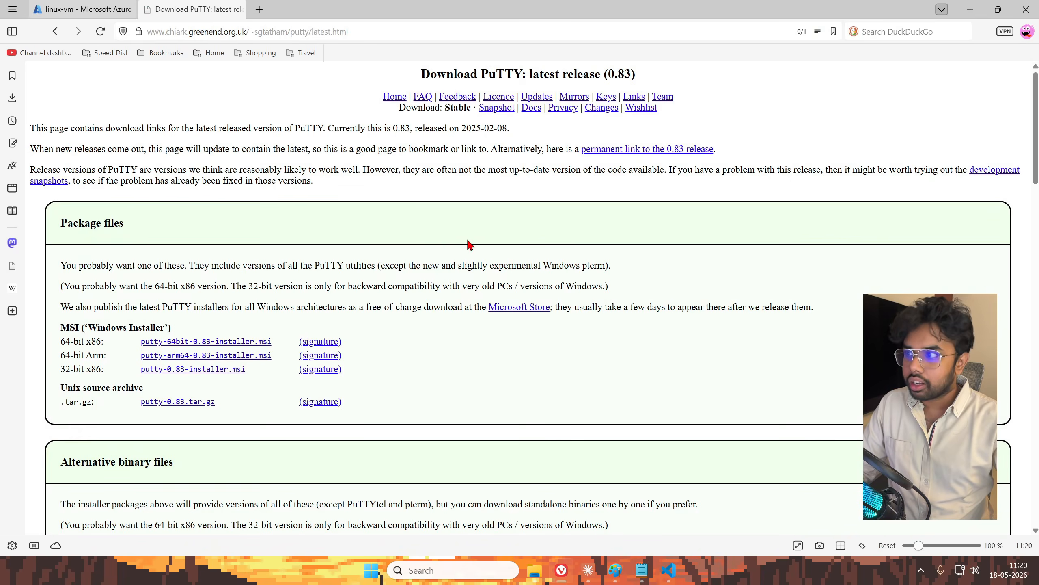
scroll(506, 292, down, 8)
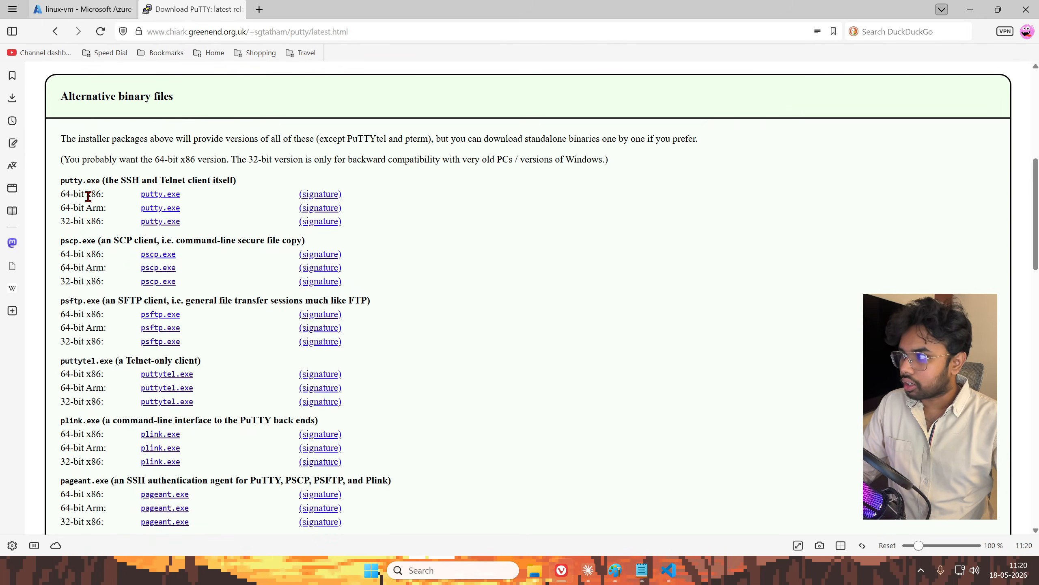
click(152, 194)
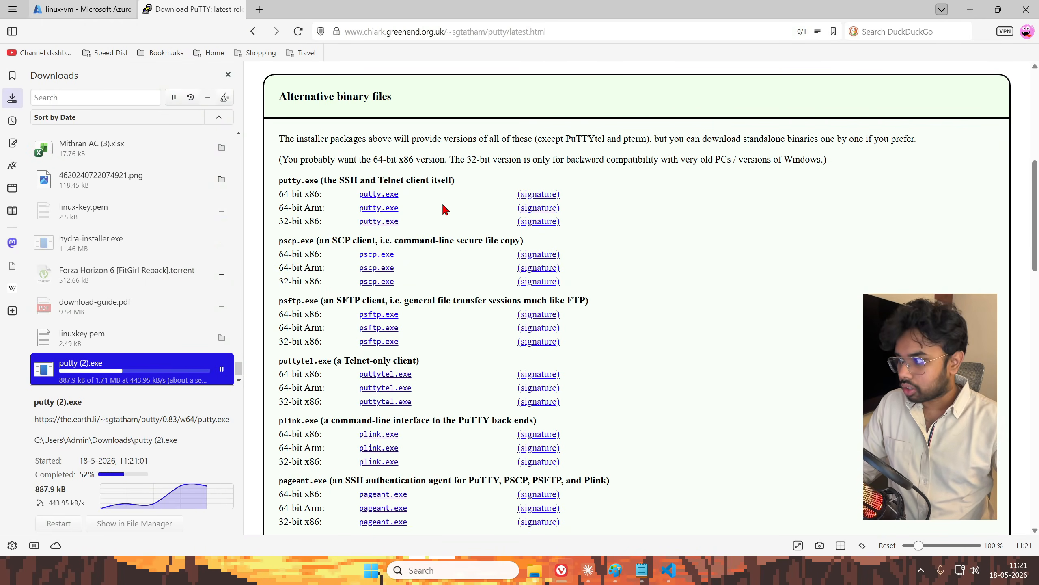
Download the 64-bit x86 puttygen.exe key generation utility and close the downloads list
scroll(436, 318, down, 3)
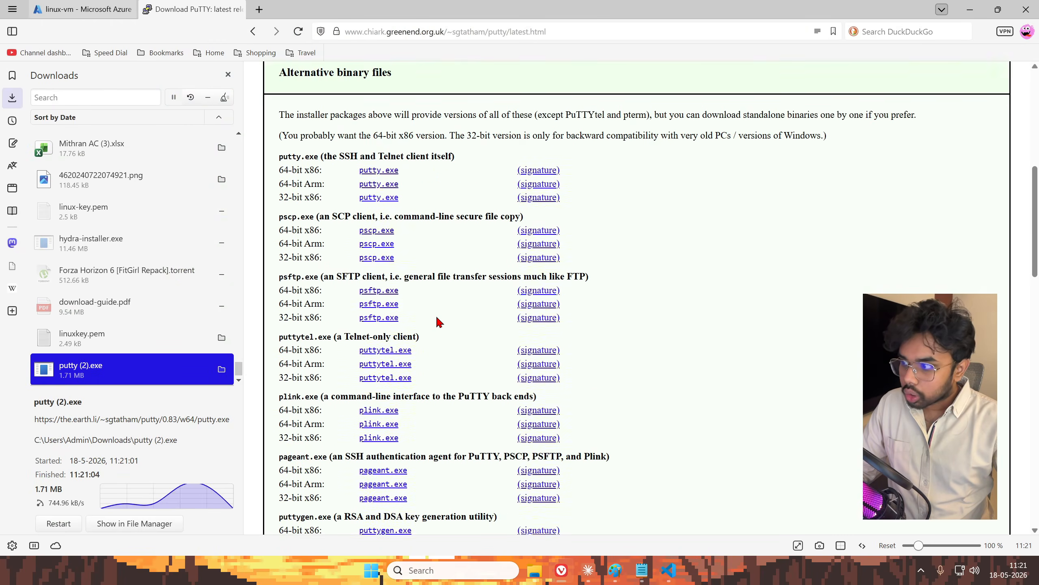
scroll(440, 321, down, 4)
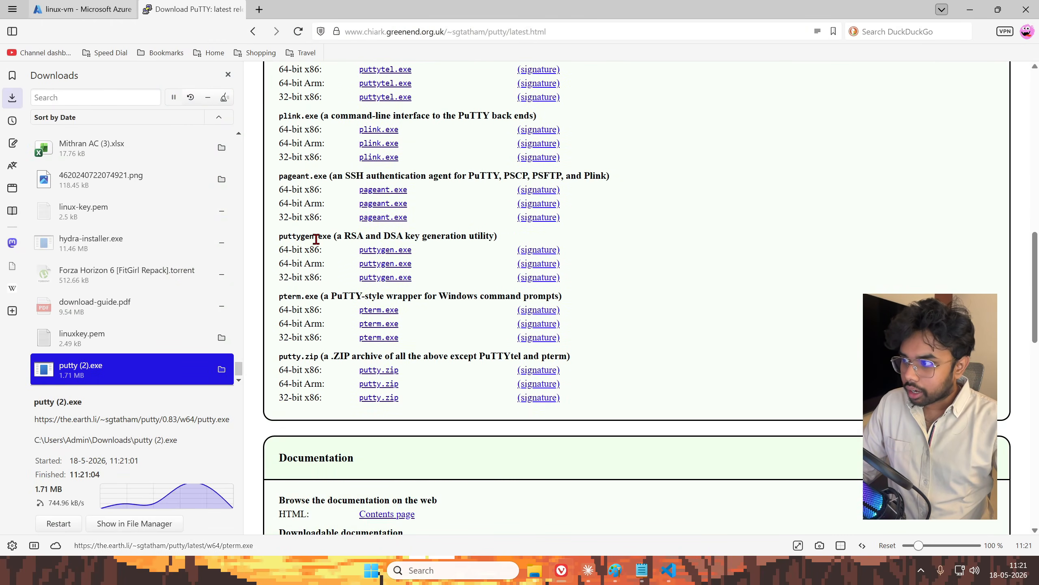
drag(339, 237, 490, 236)
click(491, 236)
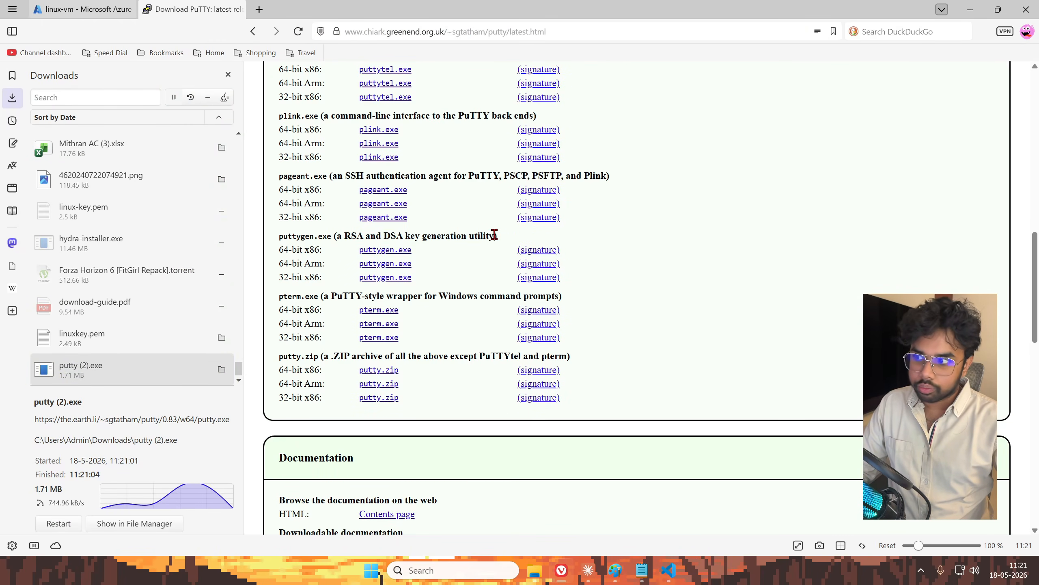
click(385, 251)
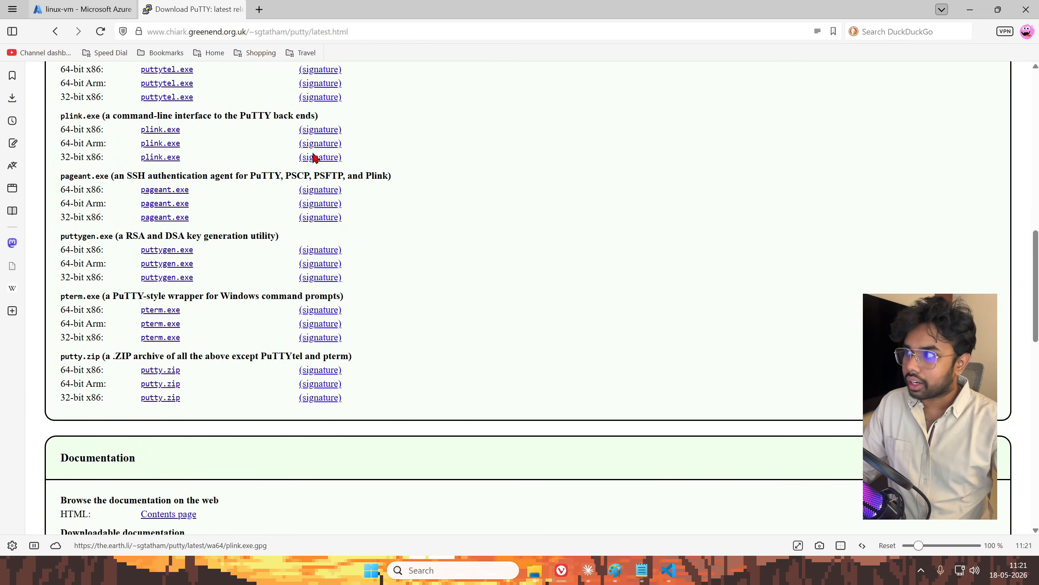
click(227, 76)
Show the Downloads folder in File Explorer as large icons, launch puttygen (1) and minimize the folder window
mouse_move(531, 570)
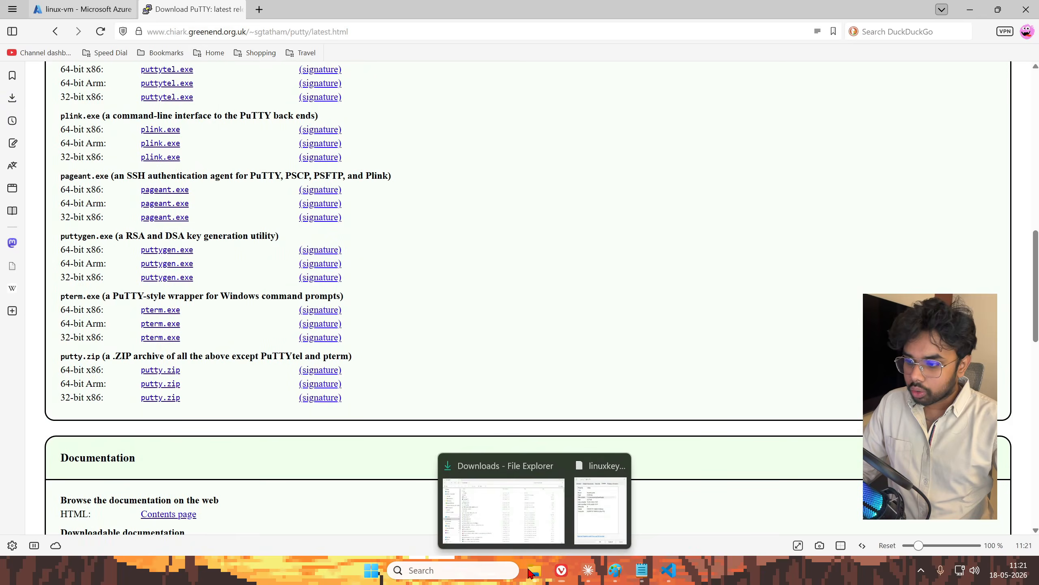
click(550, 501)
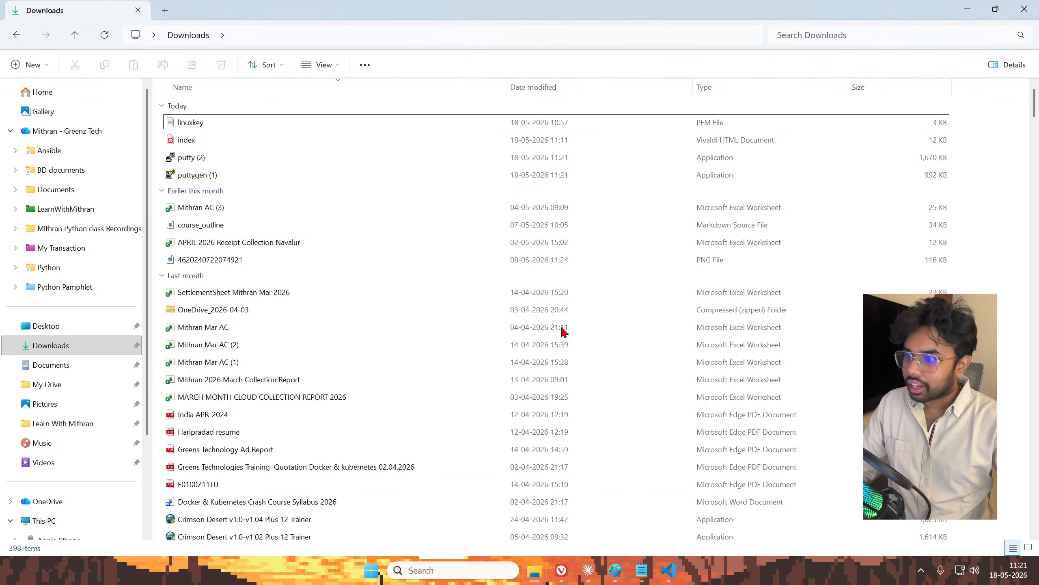
click(1029, 548)
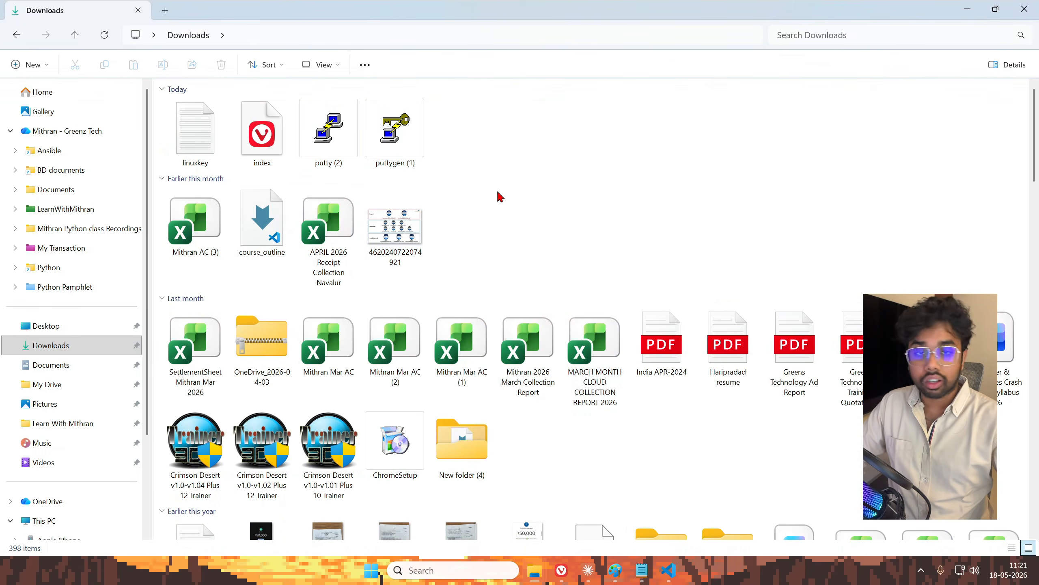
double_click(408, 148)
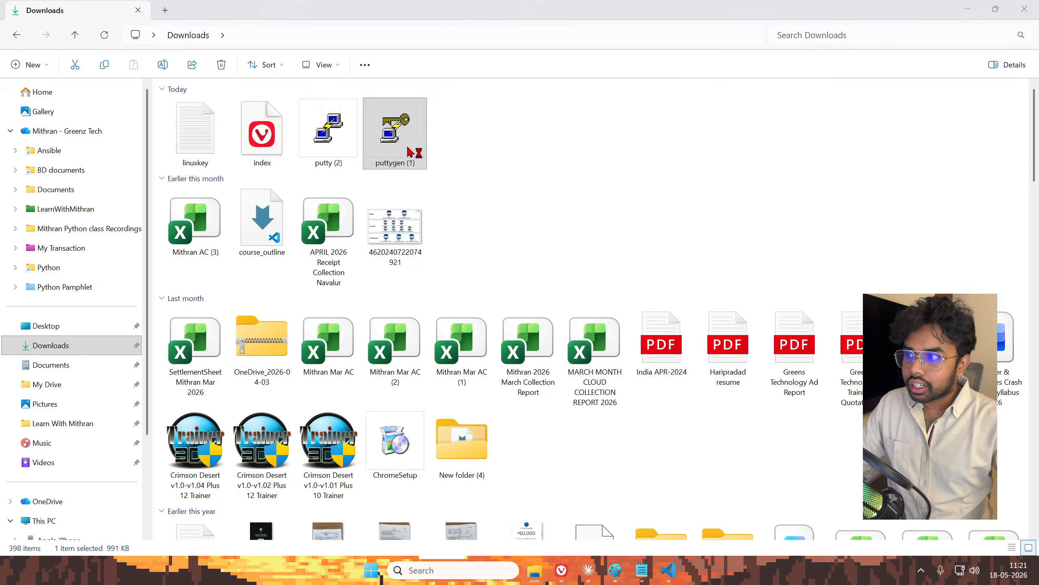
click(971, 10)
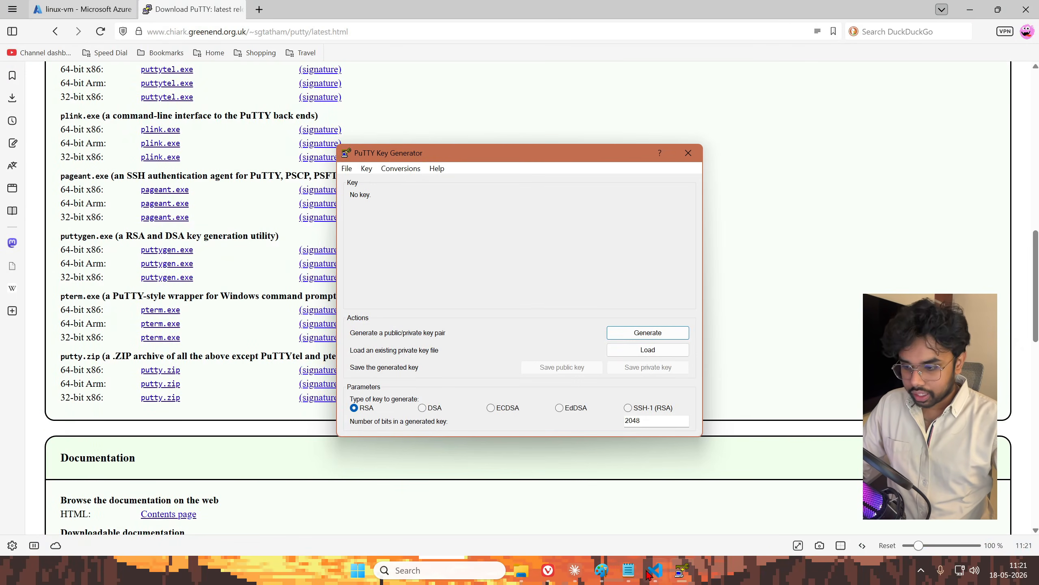
In the Notepad notes, add "-> .ppk" after .pem
click(628, 570)
triple_click(81, 375)
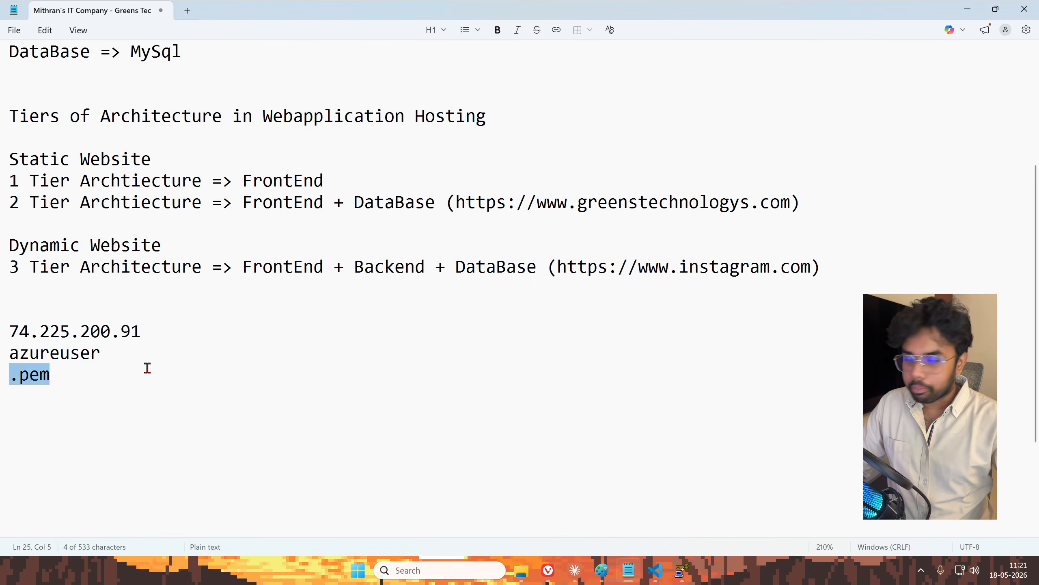
click(174, 376)
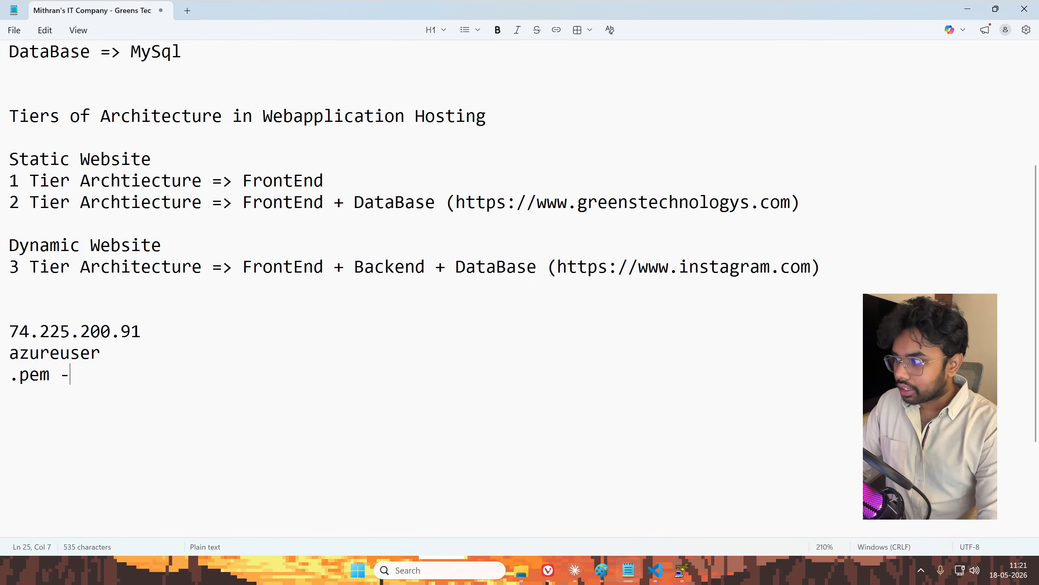
text(-> .ppk)
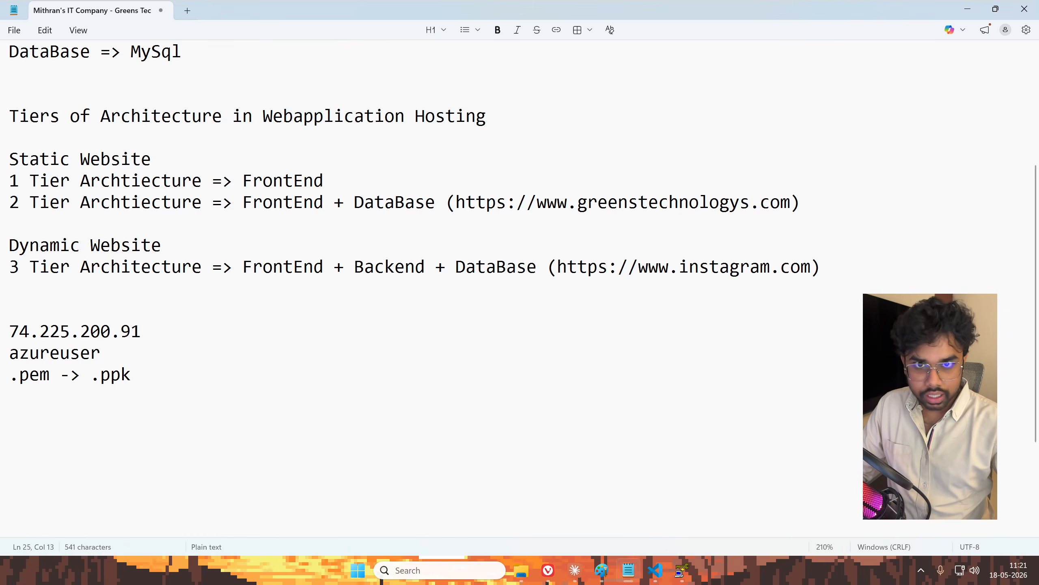
drag(92, 373, 132, 374)
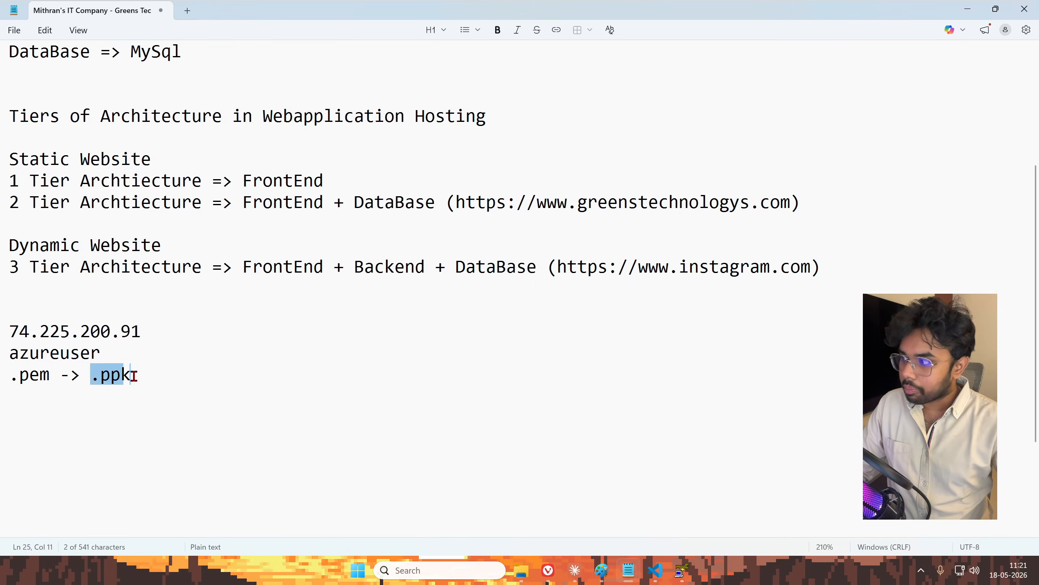
click(160, 373)
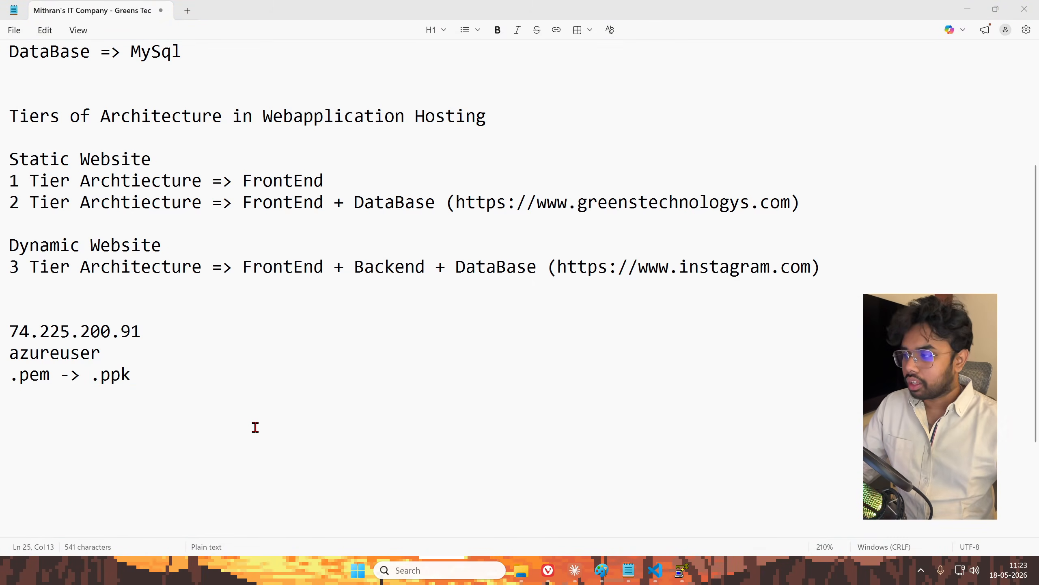
Check the name and type of the linuxkey file in its properties in the Downloads folder
double_click(56, 381)
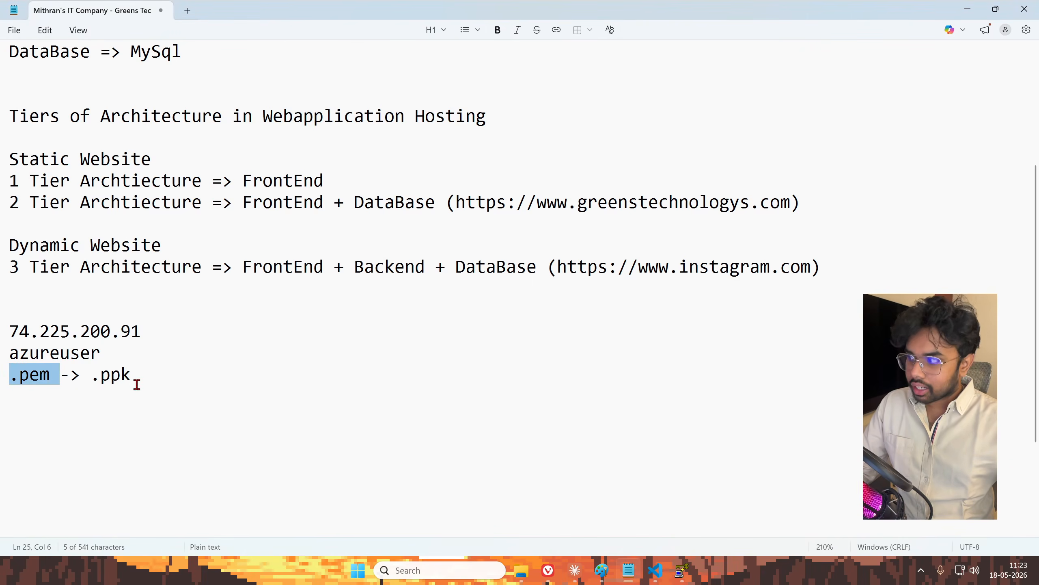
click(148, 378)
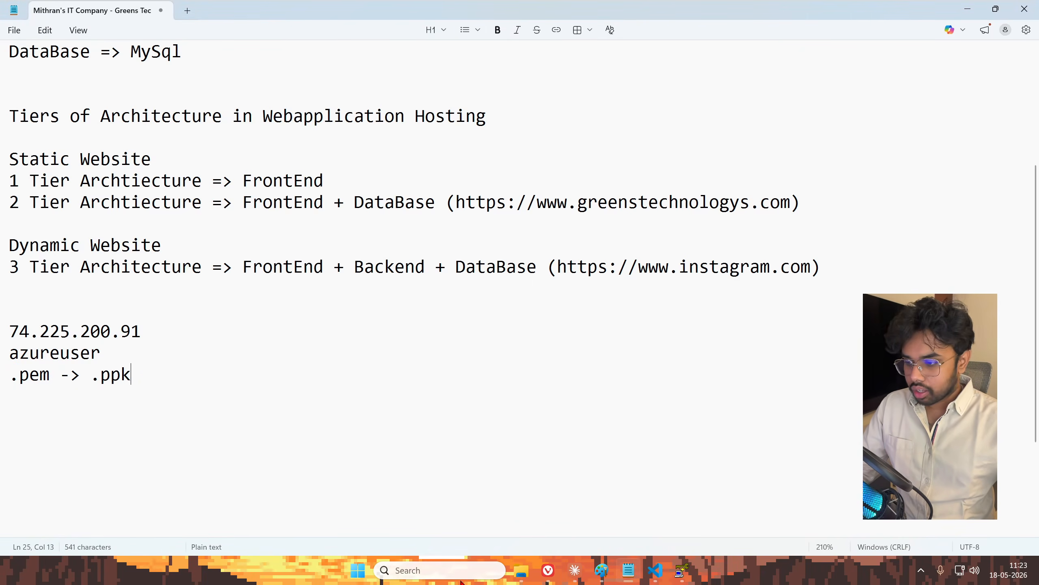
mouse_move(520, 573)
click(485, 499)
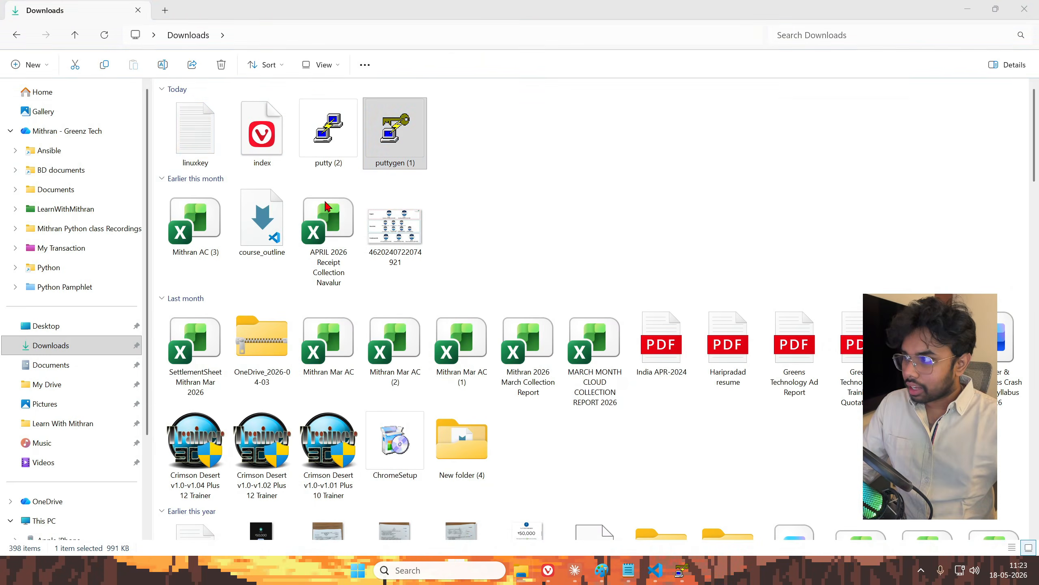
click(195, 164)
right_click(193, 162)
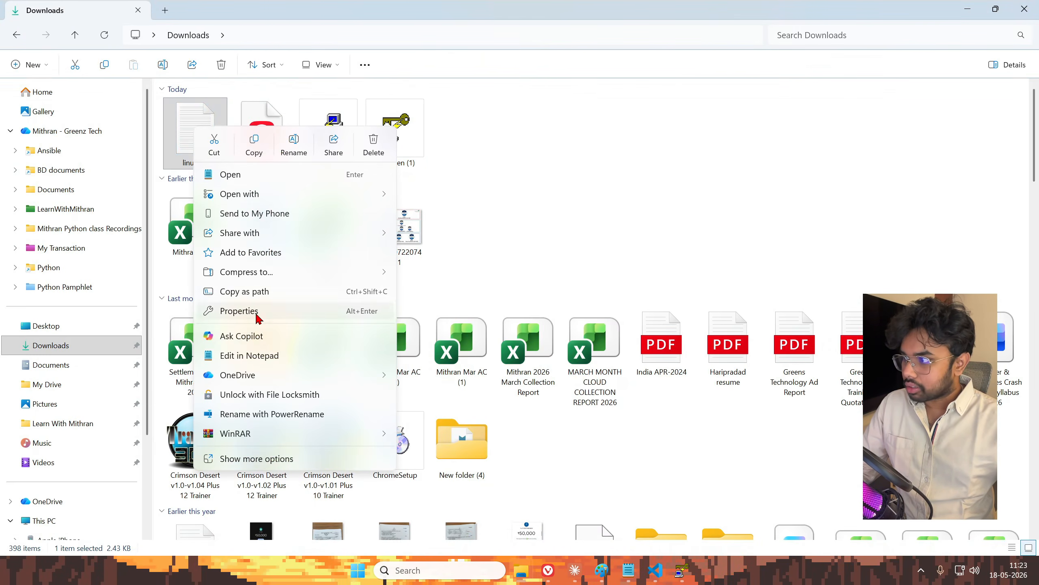
click(282, 310)
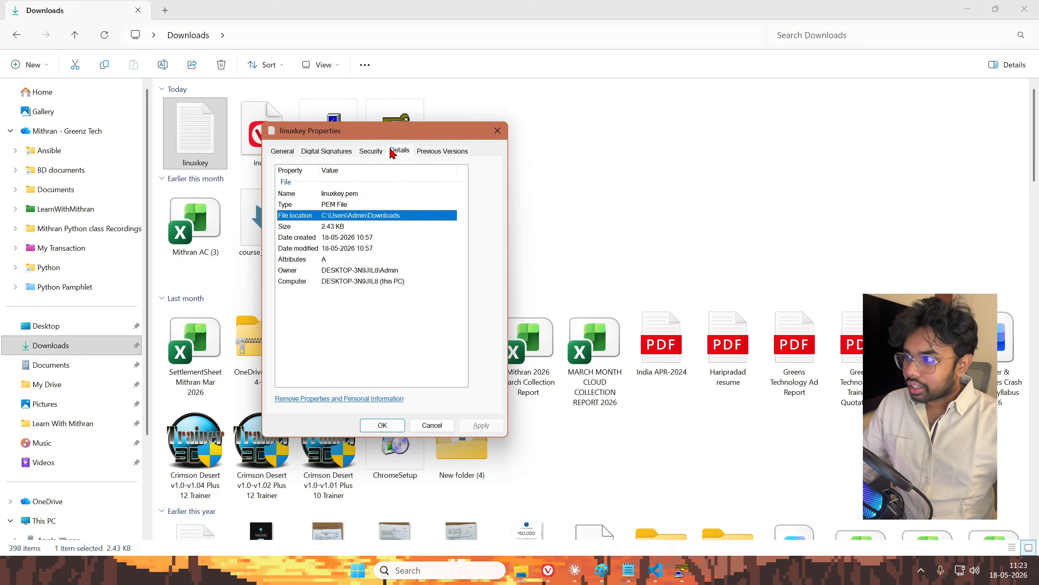
click(364, 269)
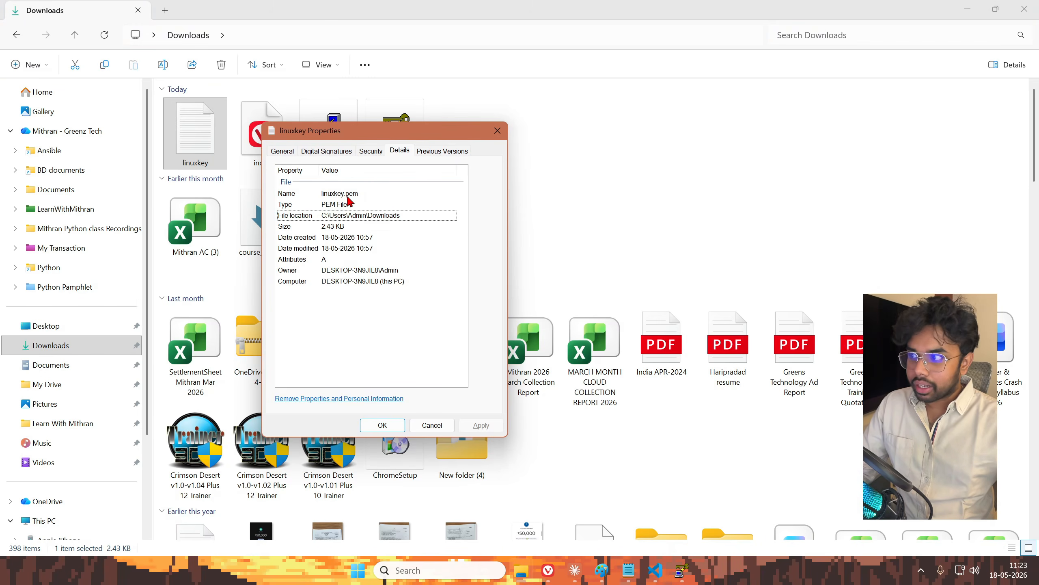
click(497, 130)
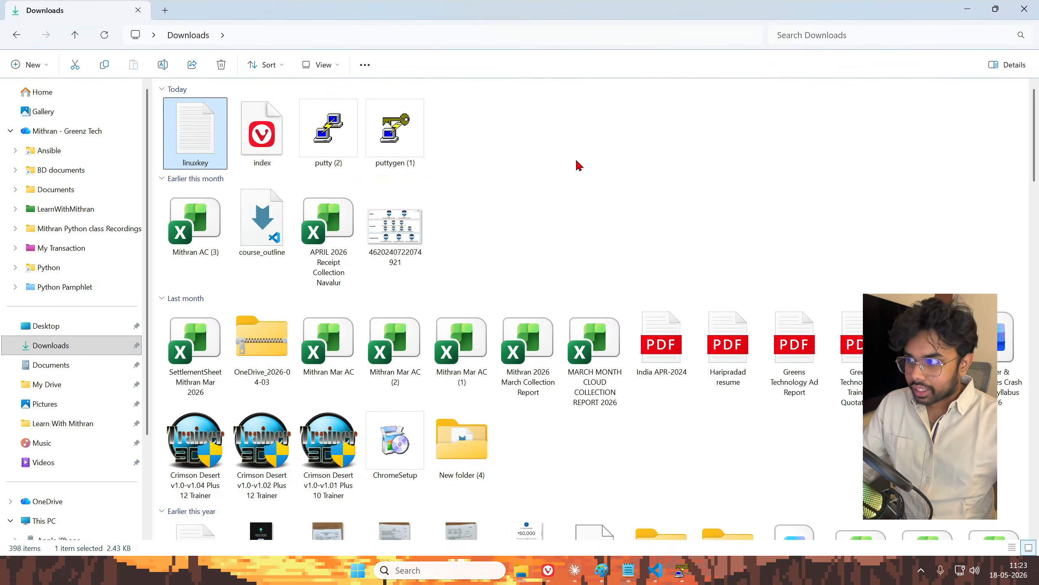
click(576, 163)
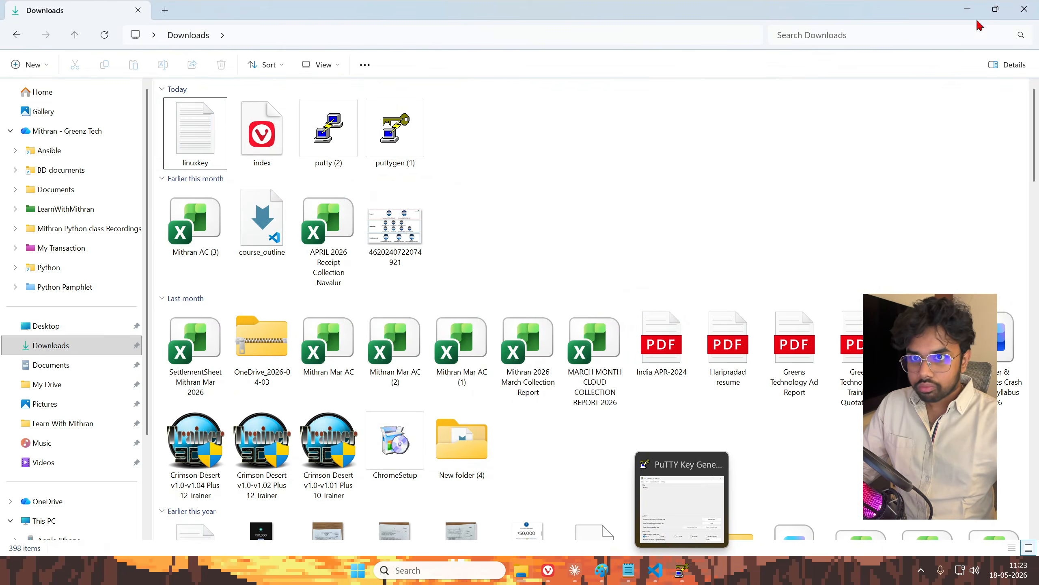
Minimize the Downloads window and start generating a 2048-bit RSA key pair in PuTTY Key Generator
click(968, 9)
click(683, 575)
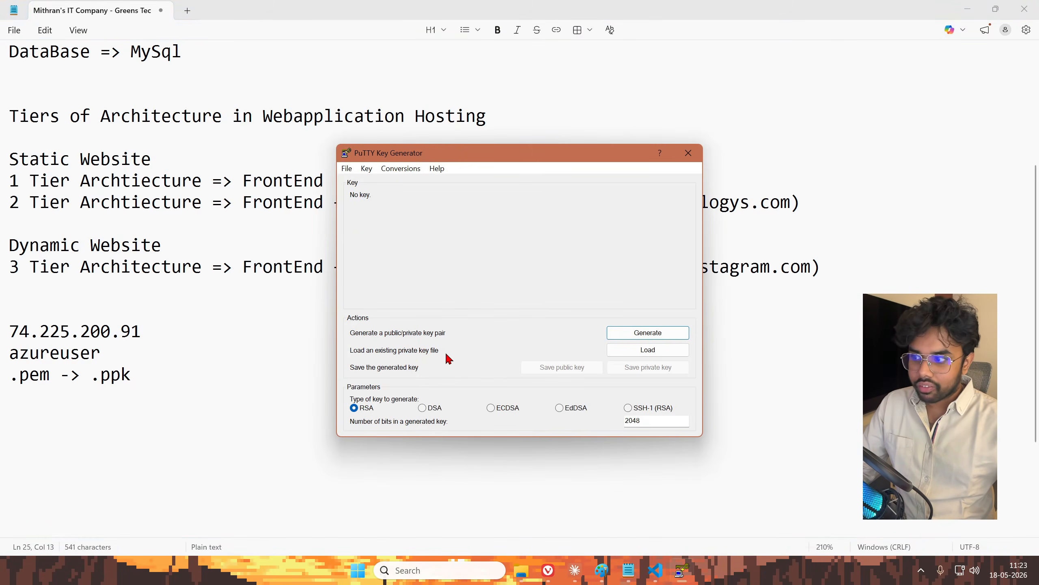
click(646, 336)
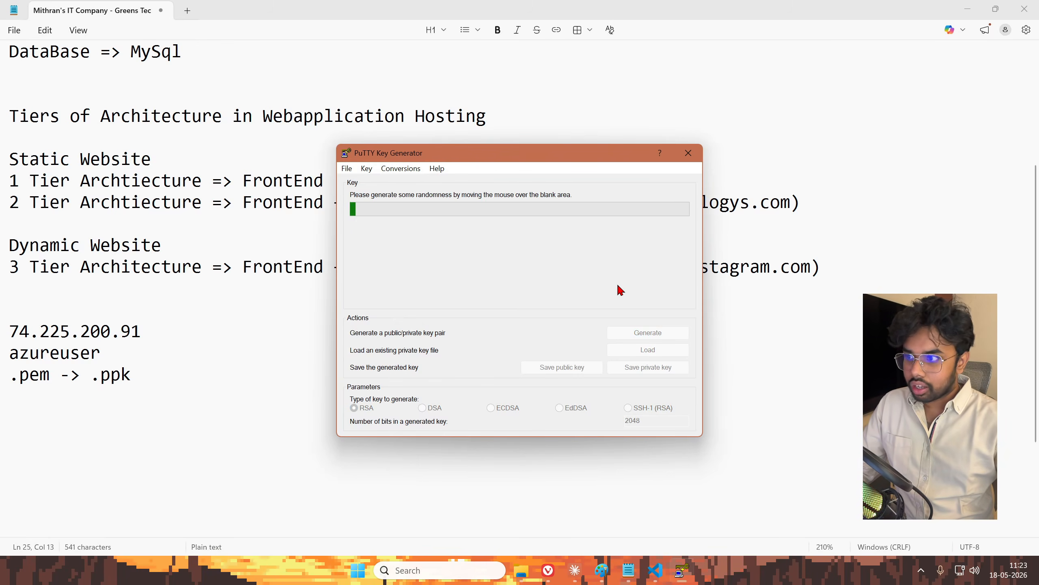
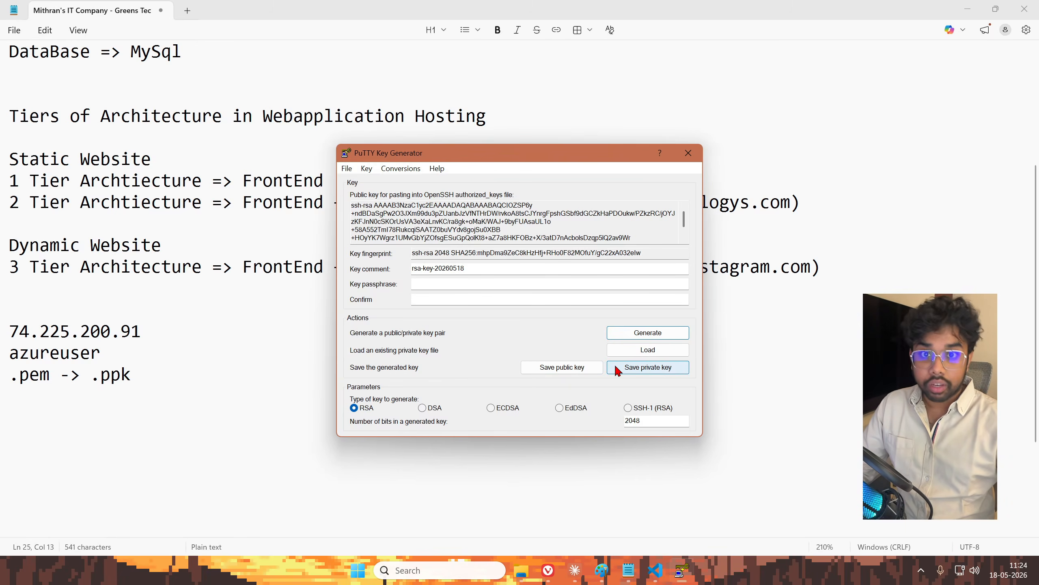
Close PuTTY Key Generator, relaunch puttygen (1) from the Downloads folder and minimize the folder window
click(688, 152)
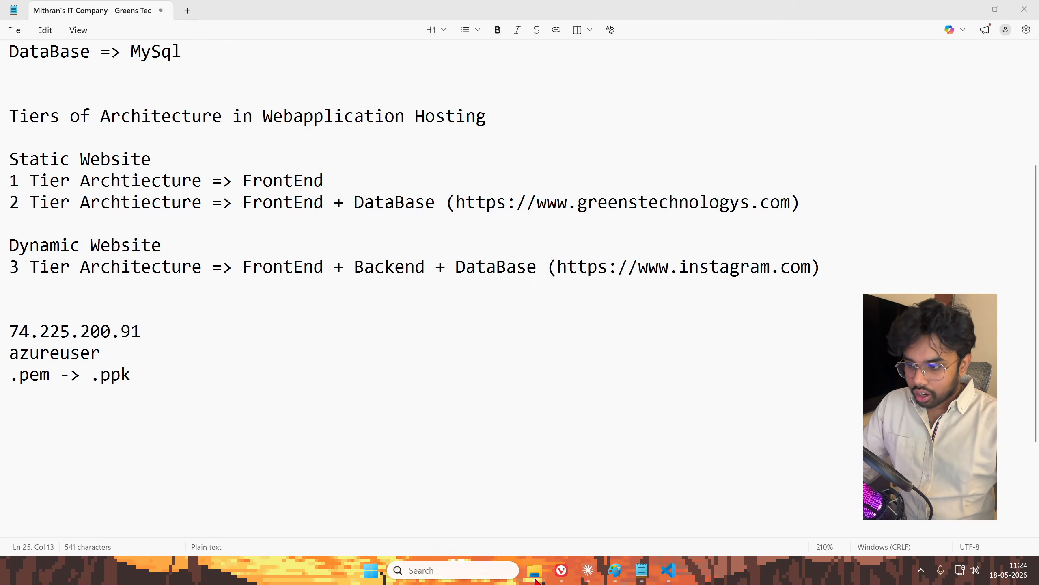
click(534, 570)
double_click(395, 125)
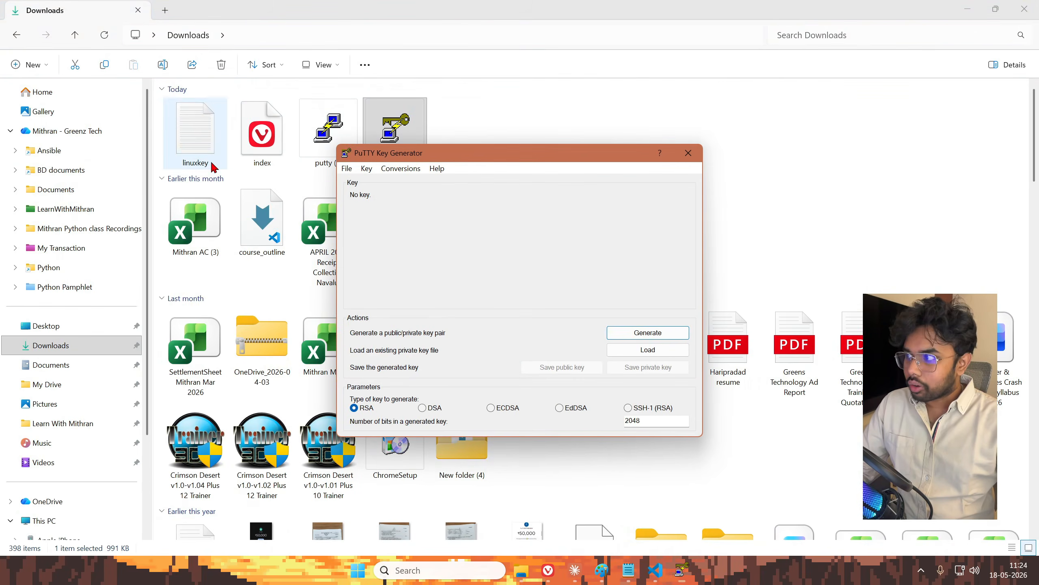
click(967, 9)
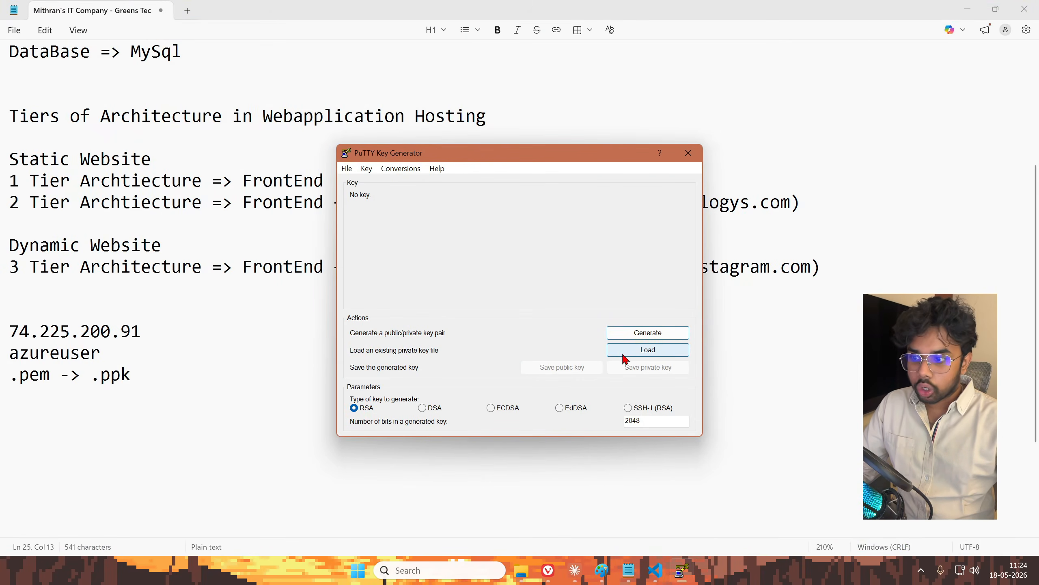
Load the linuxkey PEM file from Downloads as the existing private key, with the file filter set to All Files (*.*)
click(631, 351)
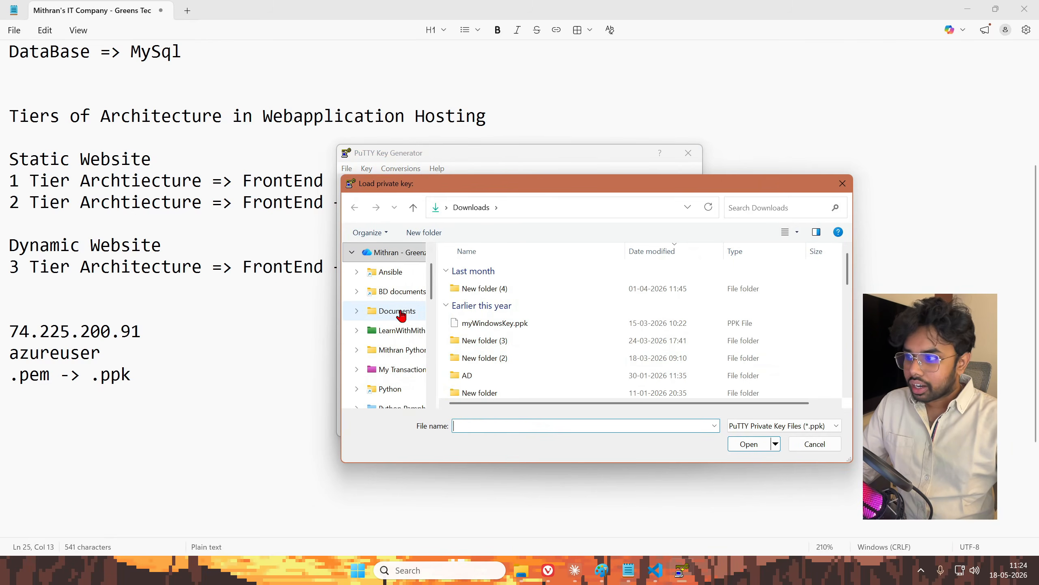
scroll(376, 305, down, 5)
click(393, 293)
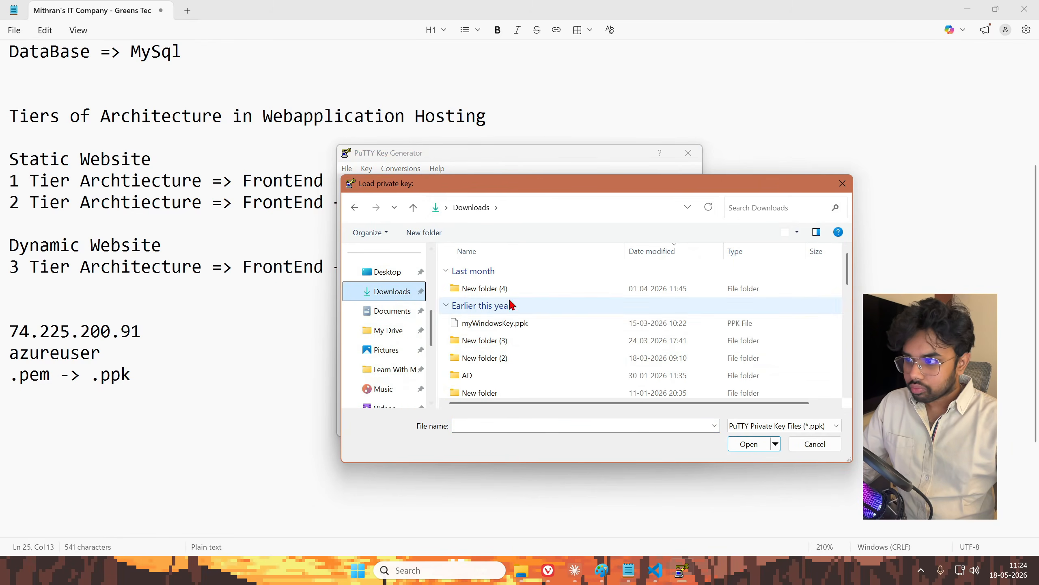
click(782, 428)
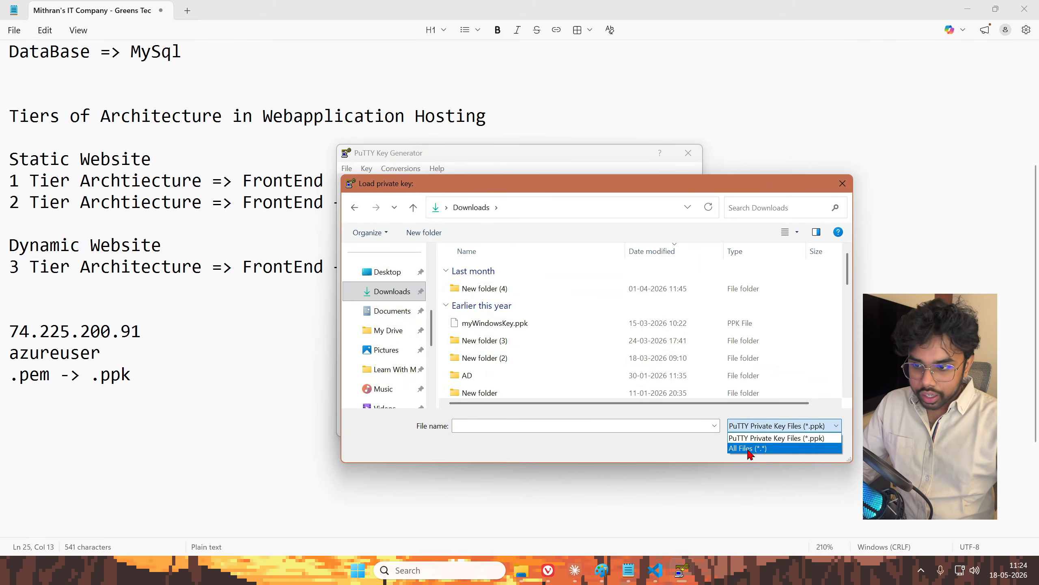
click(749, 447)
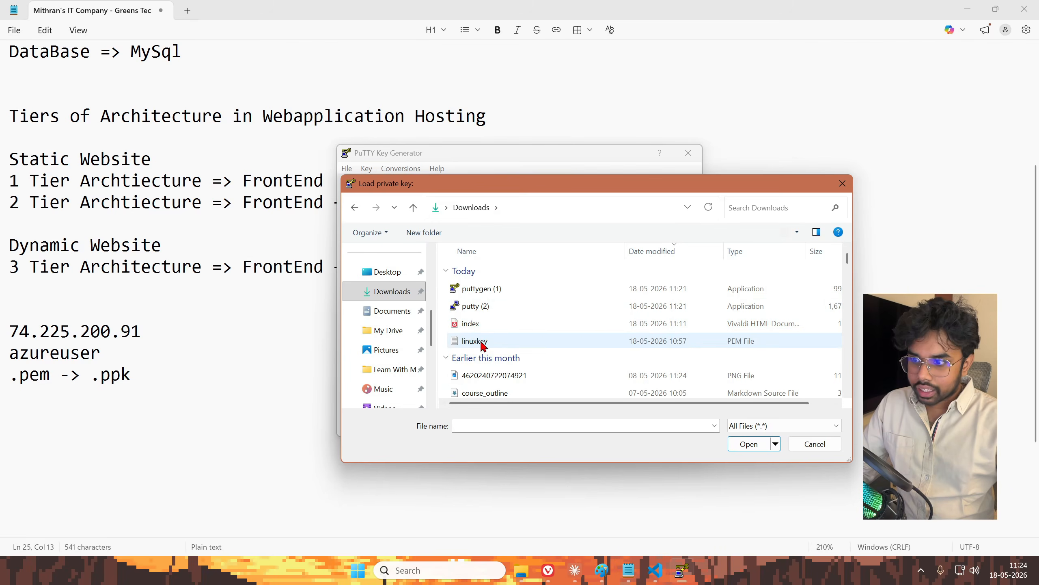
click(542, 344)
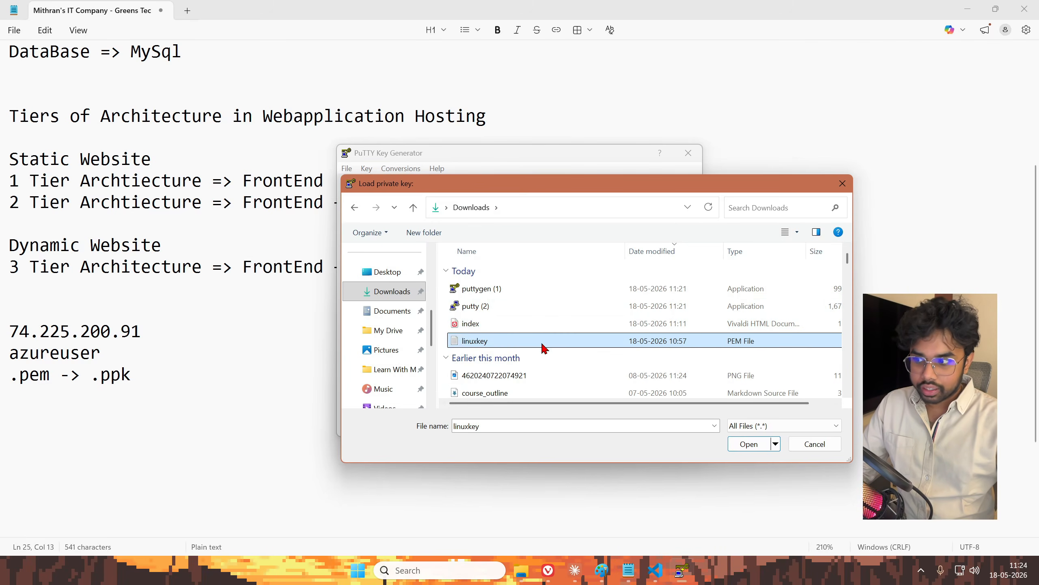
click(748, 443)
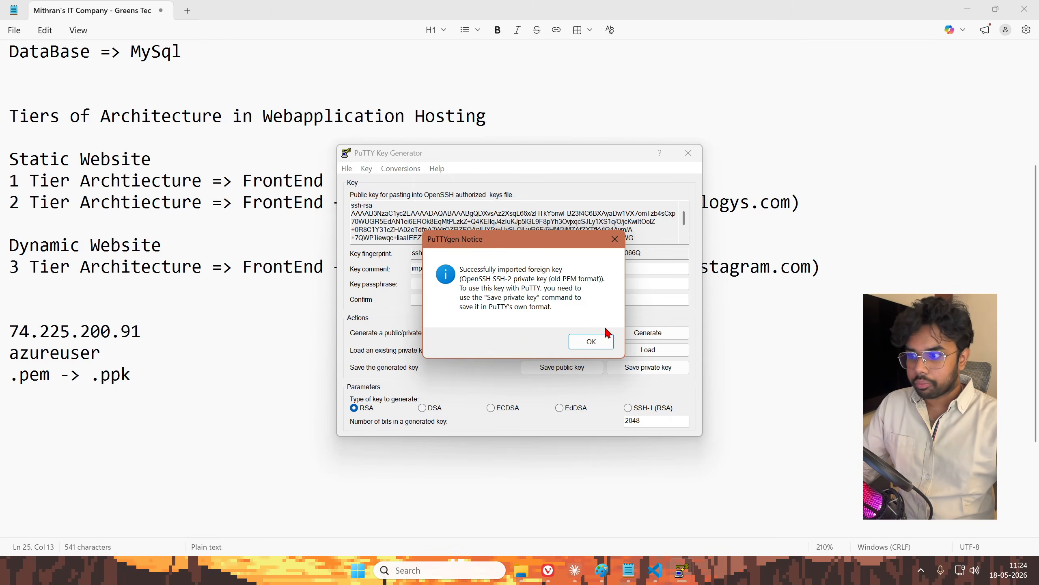
click(593, 342)
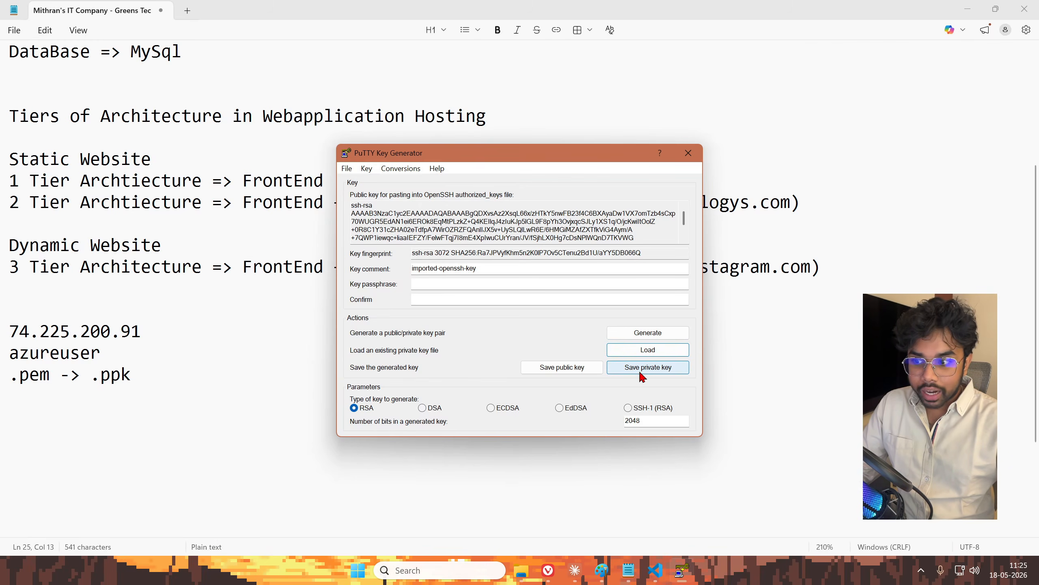
Save the private key without a passphrase as linuxkey in PuTTY Private Key (*.ppk) format and close the key generator
click(668, 373)
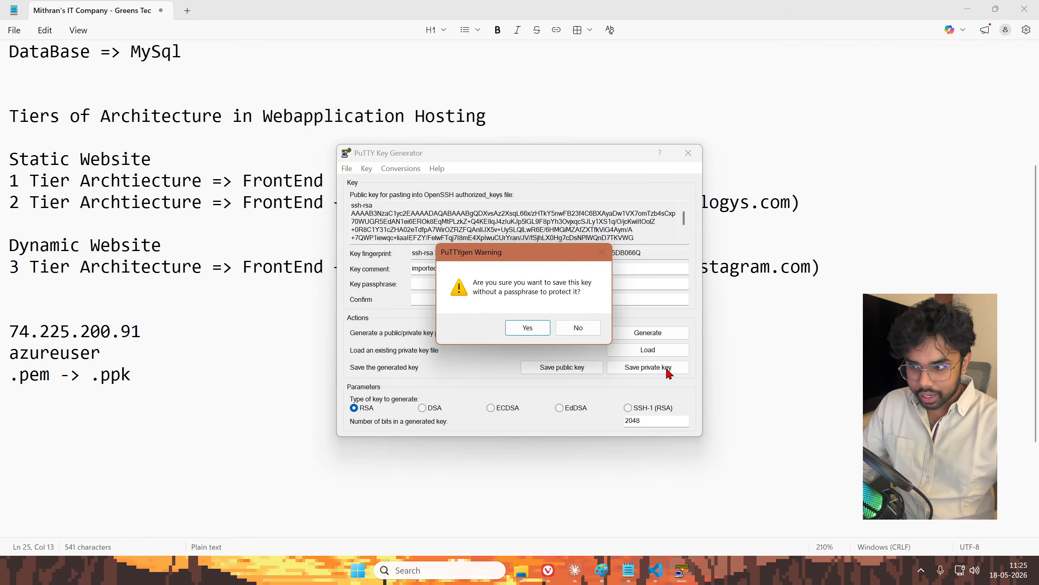
click(524, 333)
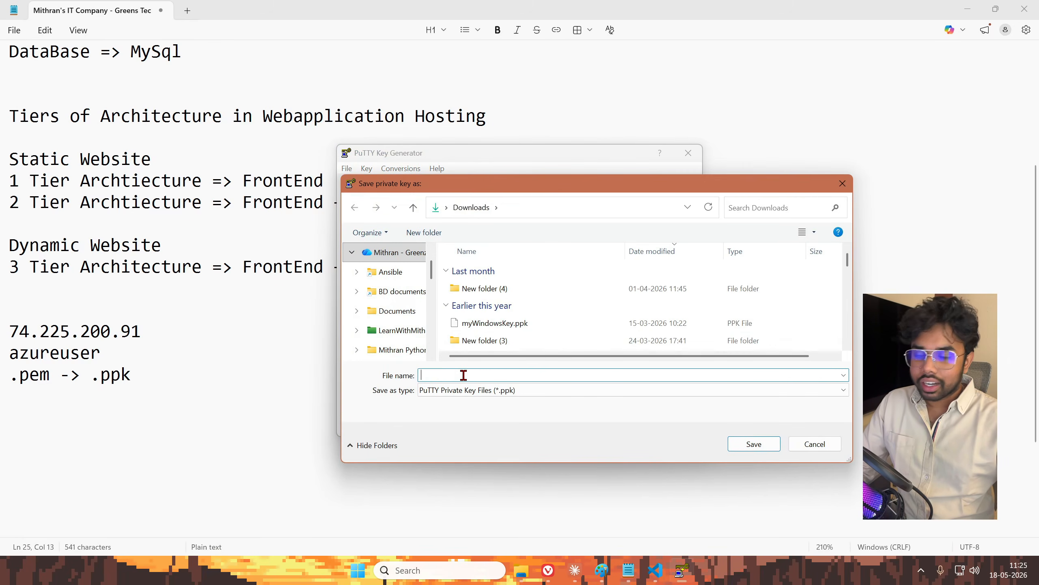
text(lu)
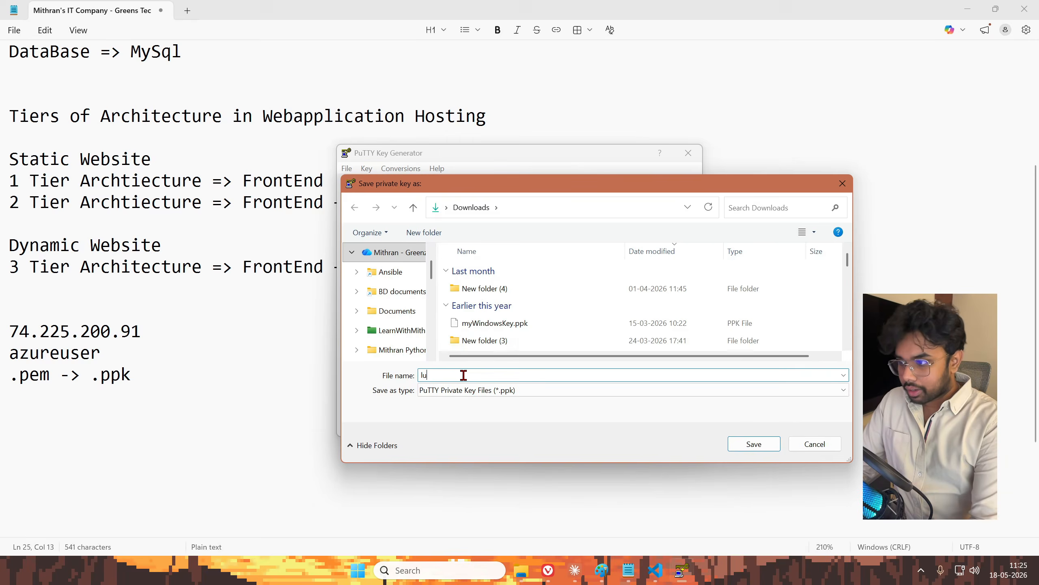
key(BackSpace)
text(o)
key(BackSpace)
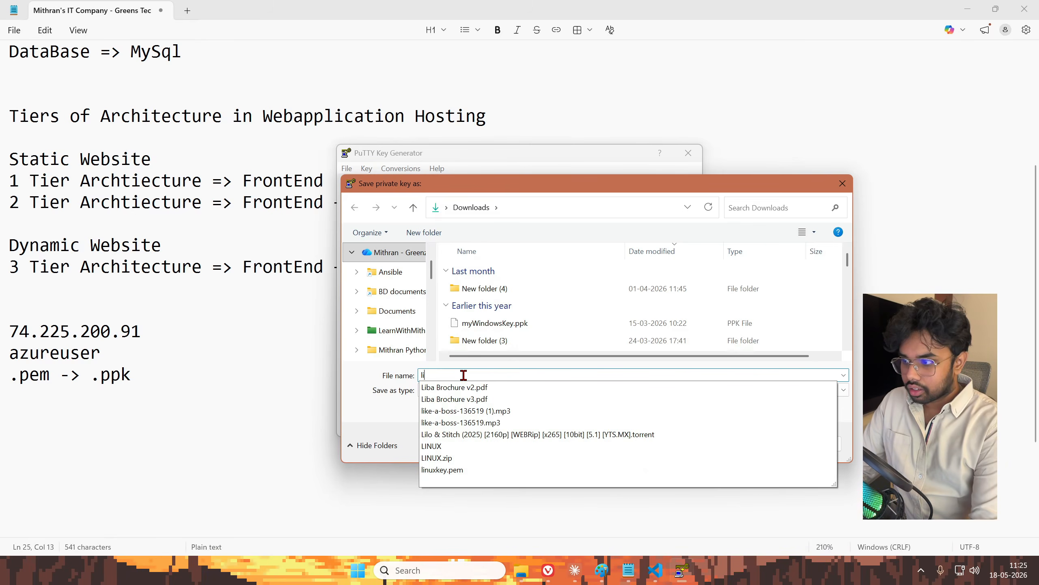
text(inuxkey)
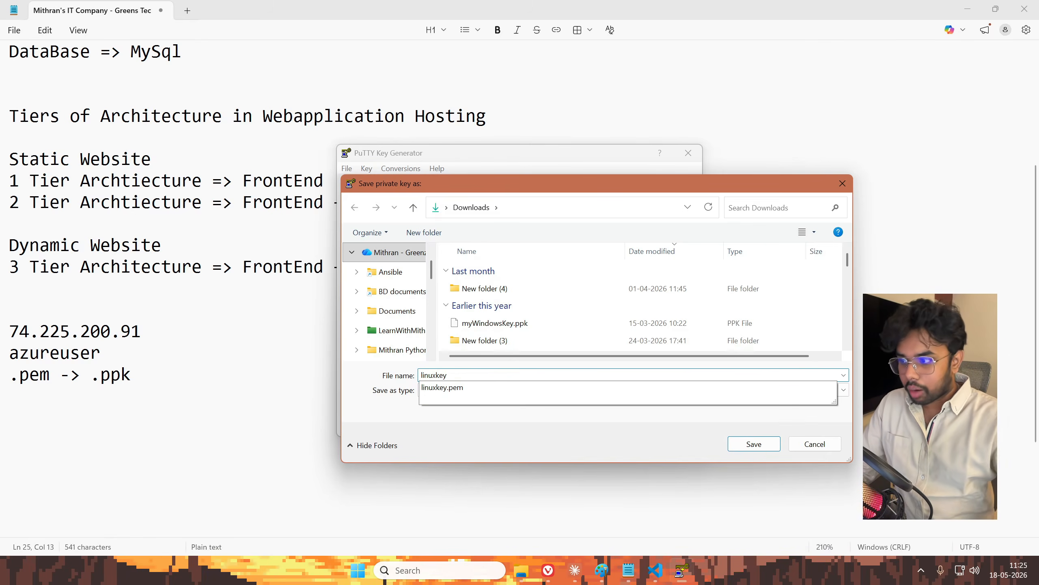
click(370, 380)
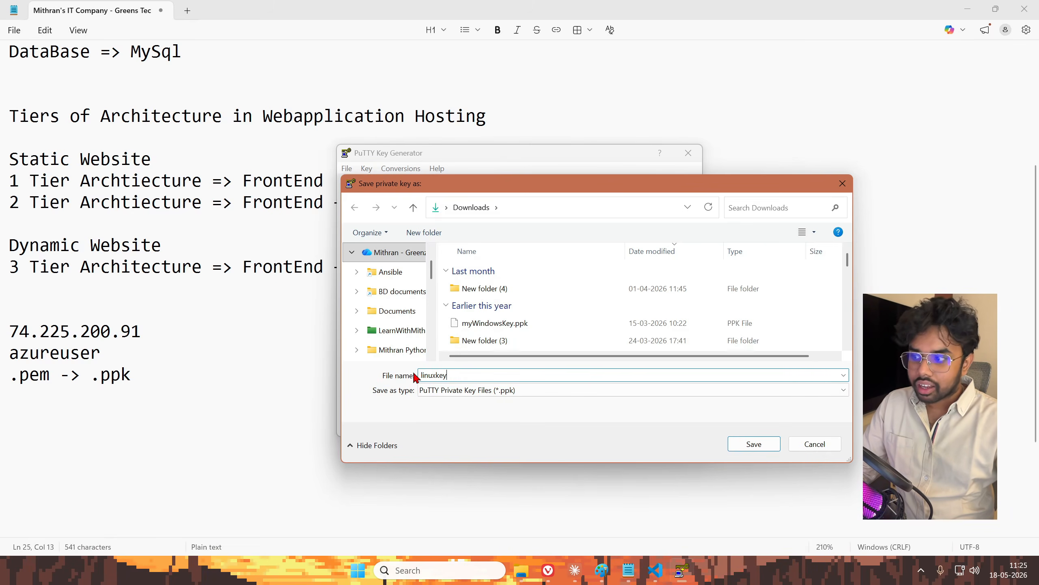
click(466, 391)
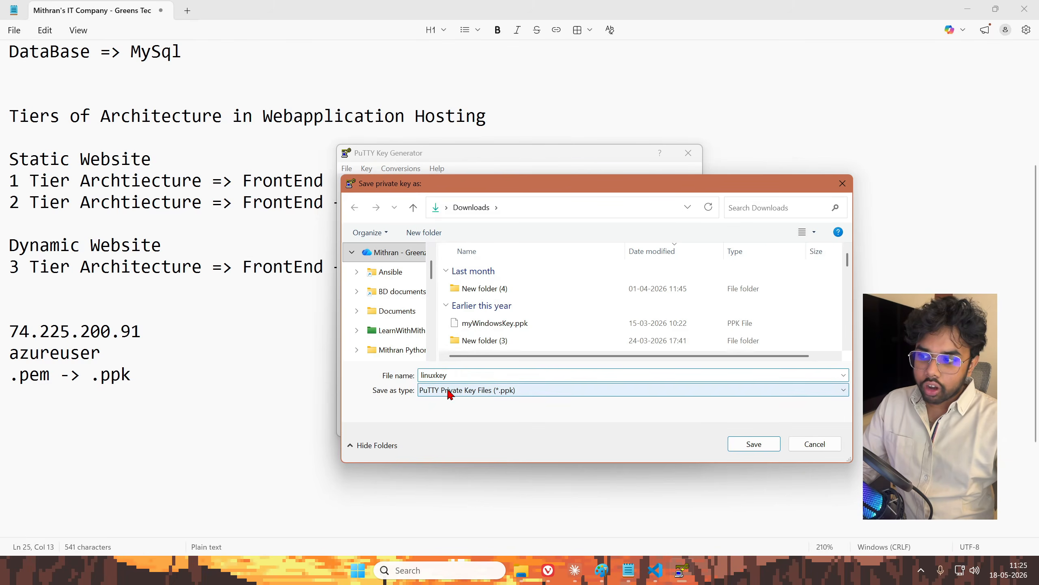
click(754, 444)
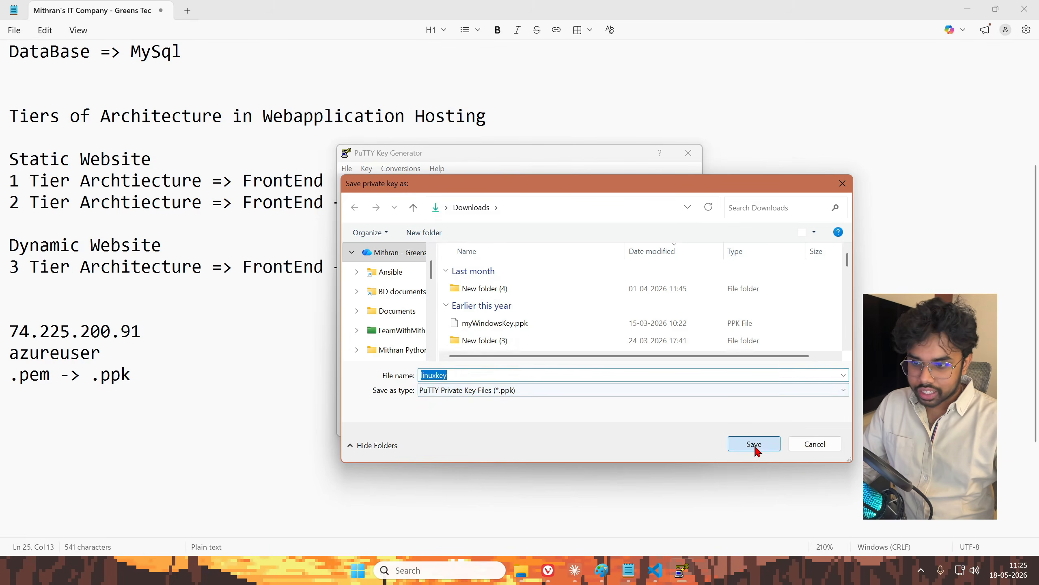
click(688, 153)
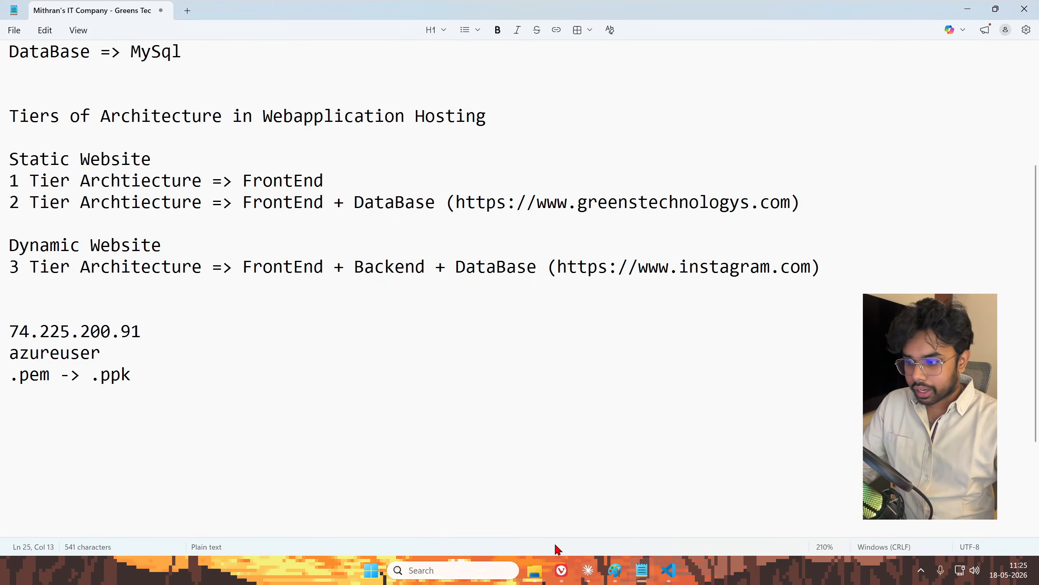
Check the name and type of linuxkey.ppk in its detailed properties in the Downloads folder
click(534, 570)
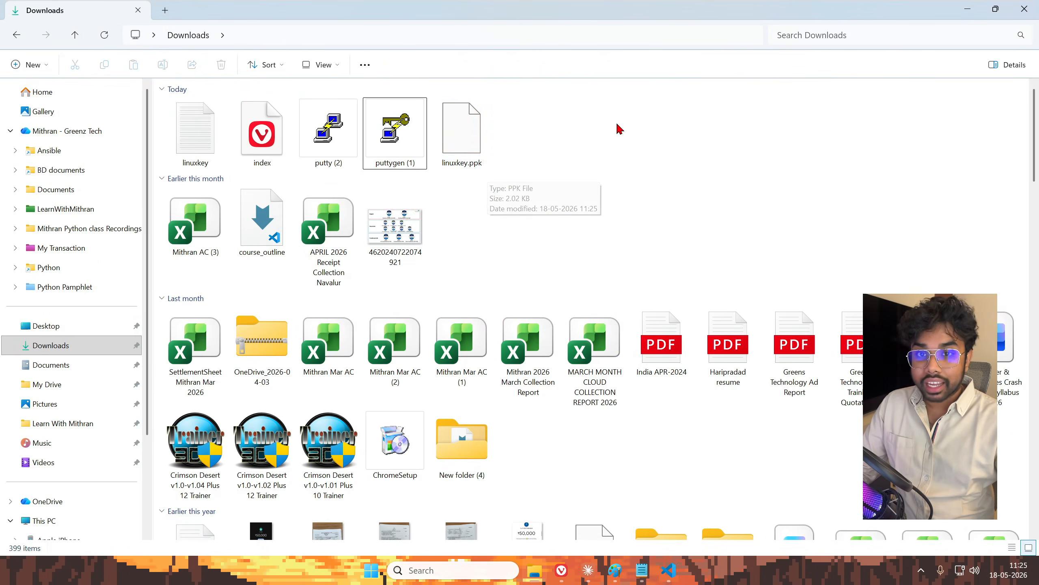
right_click(462, 139)
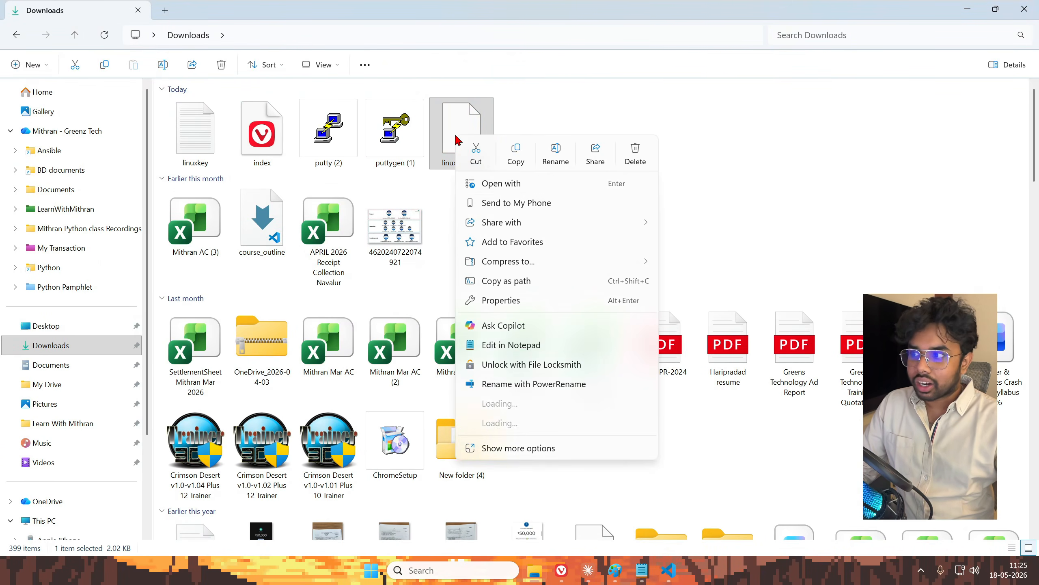
click(519, 302)
click(597, 163)
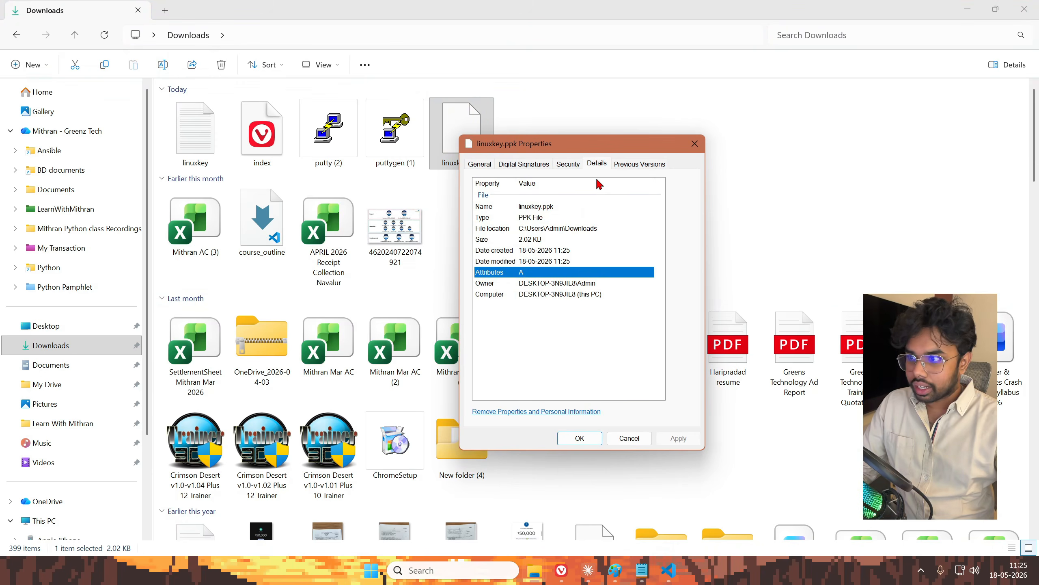
click(694, 143)
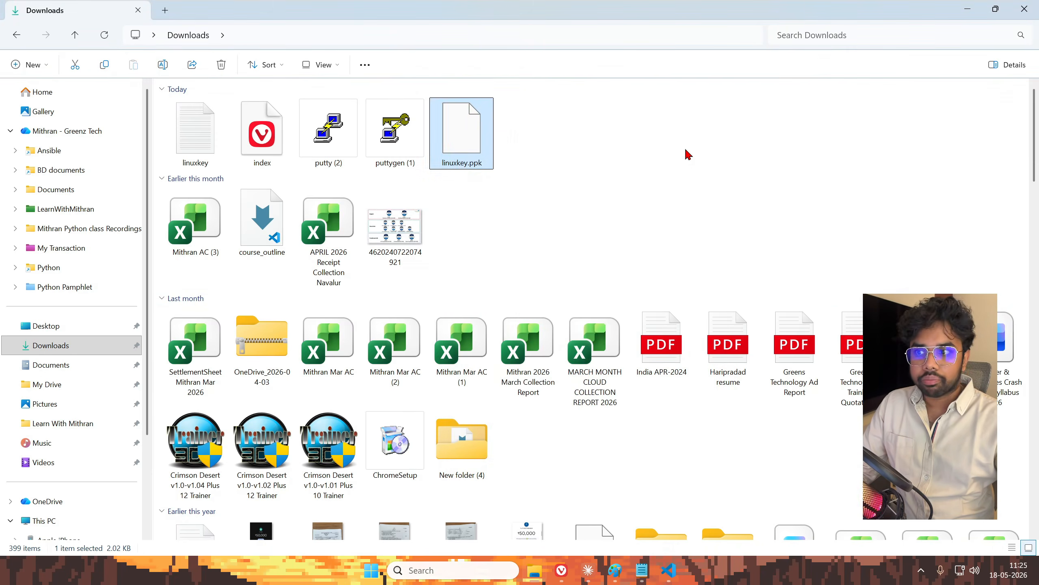
click(687, 154)
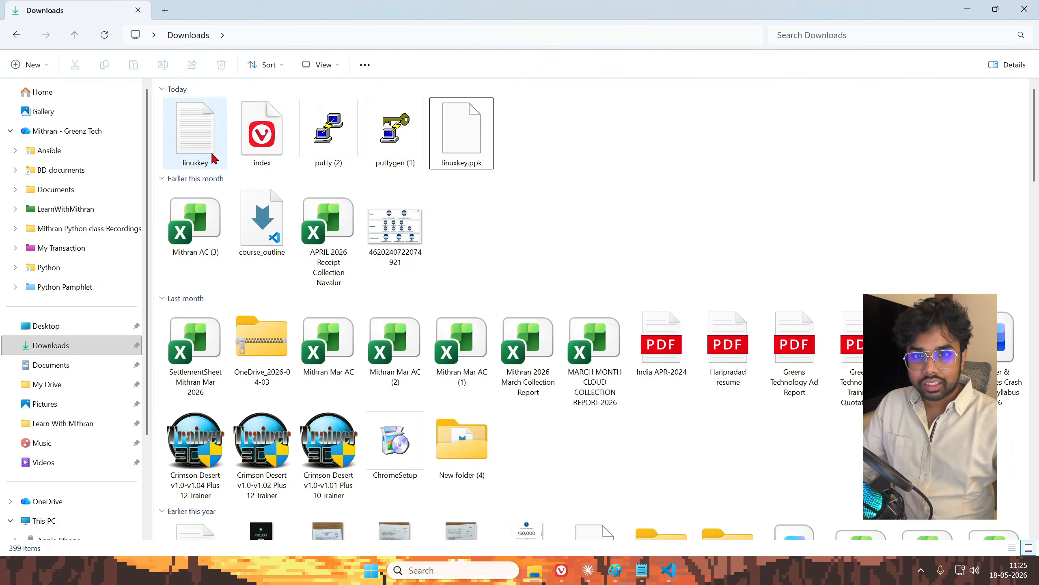
mouse_move(214, 159)
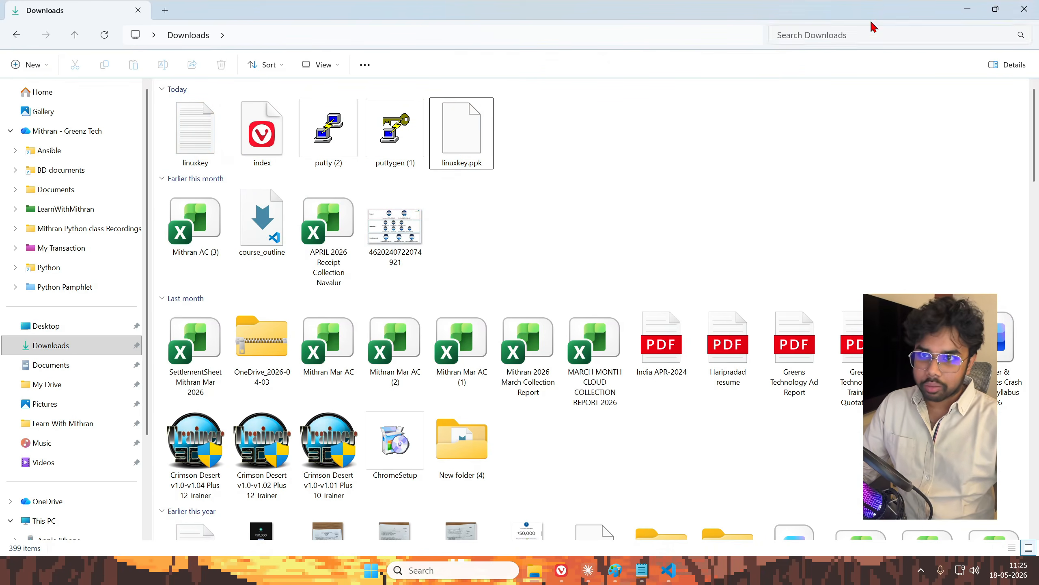
Switch to the Notepad notes and write "puttygen" two lines below the ".pem -> .ppk" line
key(alt+Tab)
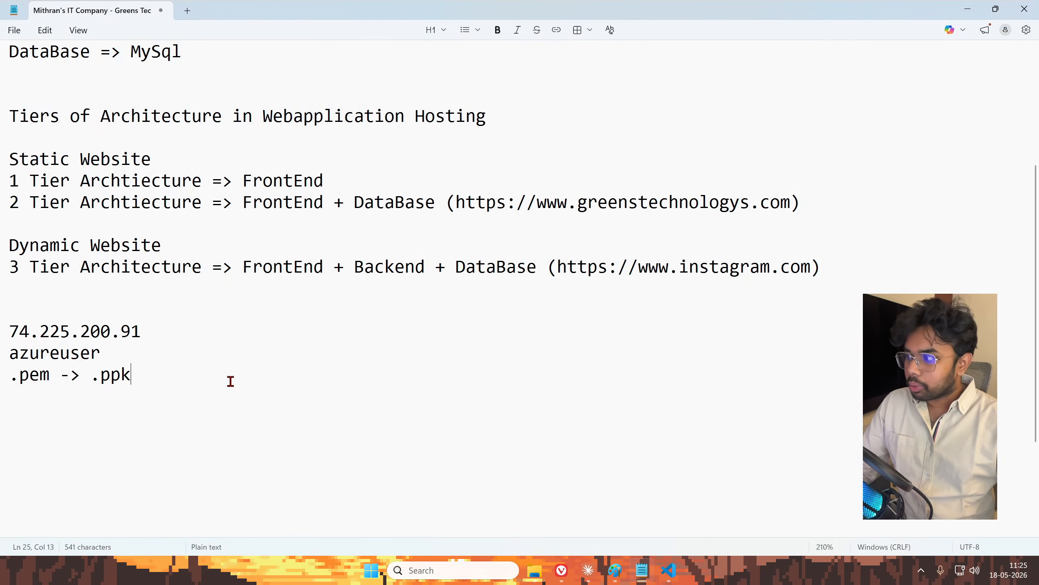
key(Return)
key(Return)
text([)
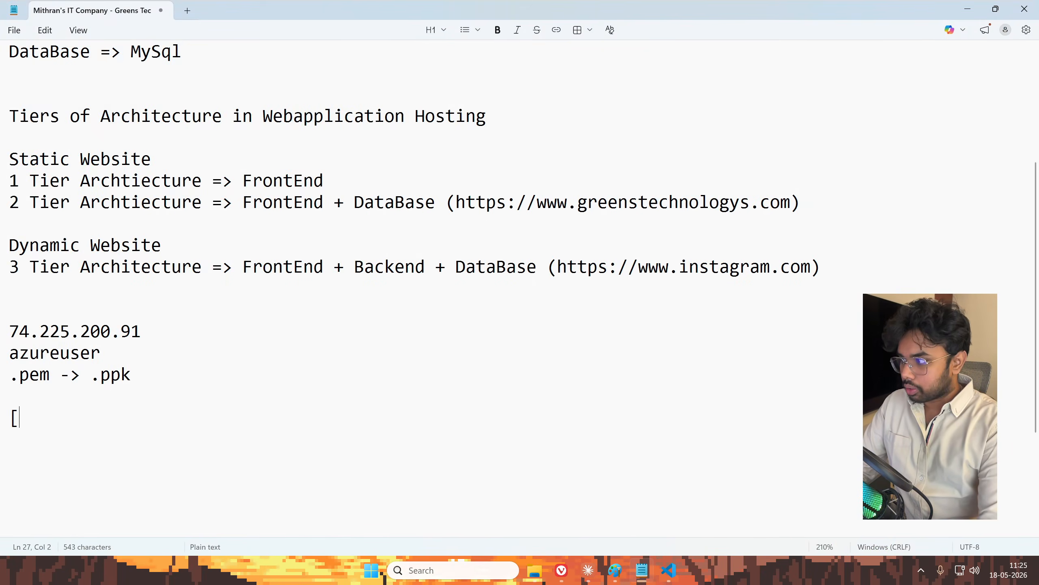
key(BackSpace)
text(op)
key(BackSpace)
key(BackSpace)
text(p)
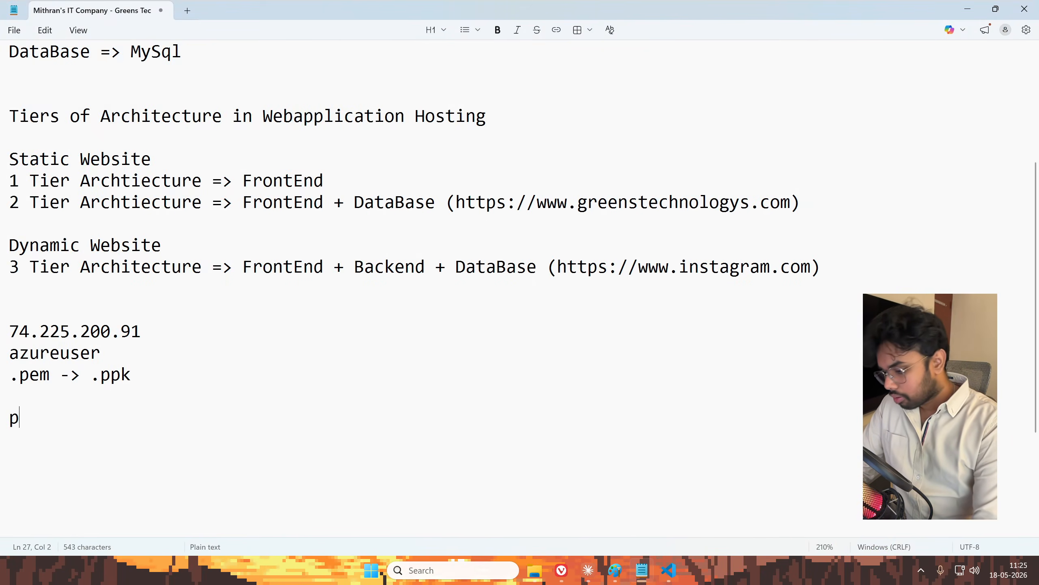
text(uttygen)
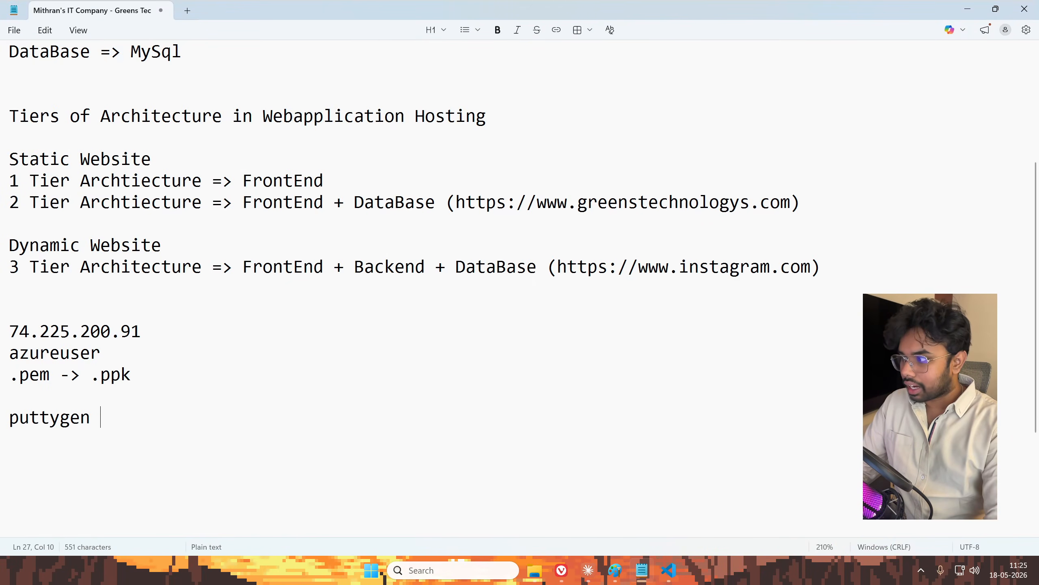
Move the word "puttygen" to the start of the ".pem -> .ppk" line
double_click(109, 426)
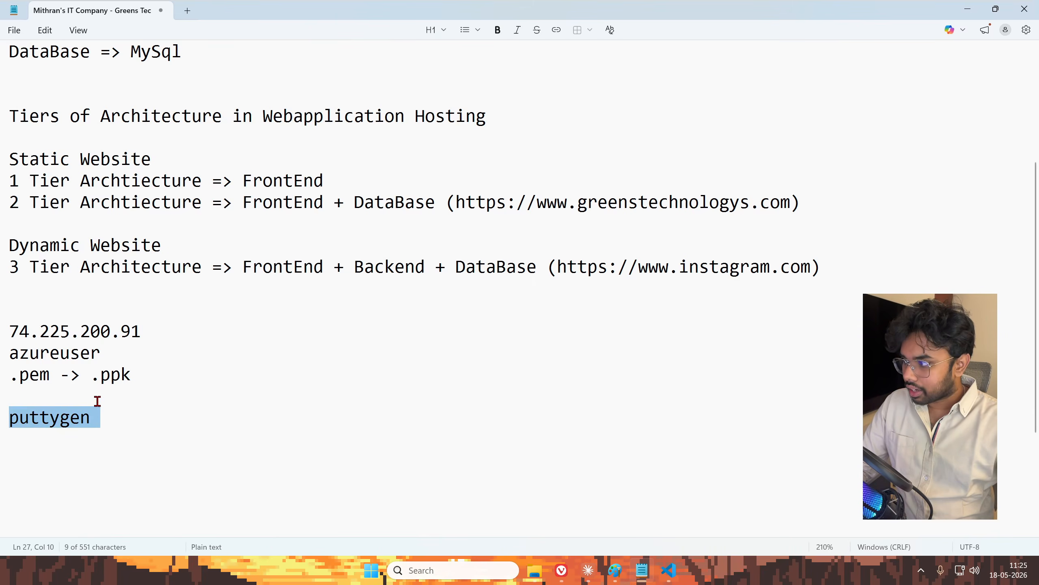
key(ctrl+x)
click(10, 374)
key(ctrl+v)
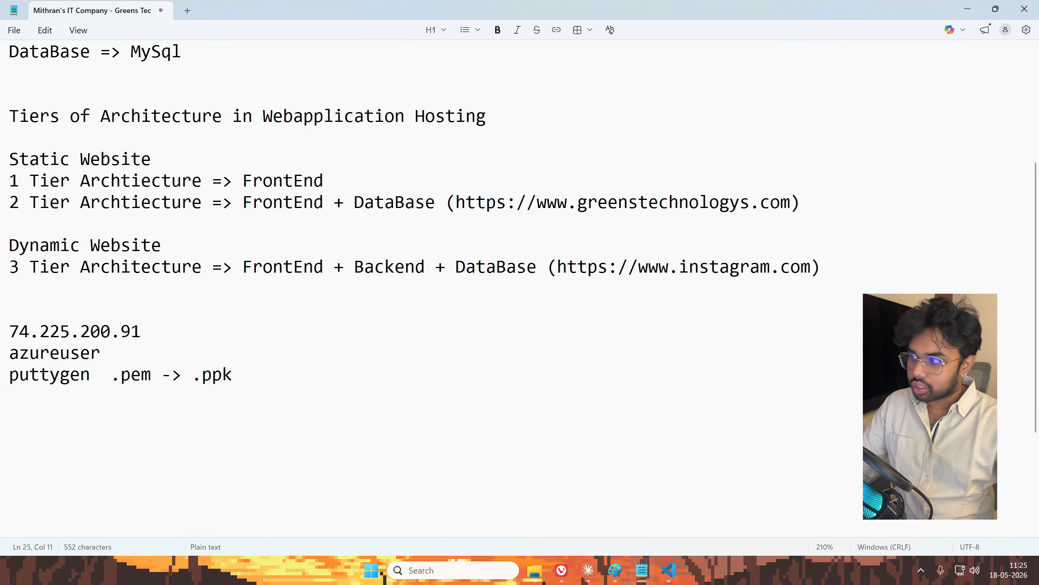
drag(192, 375, 276, 377)
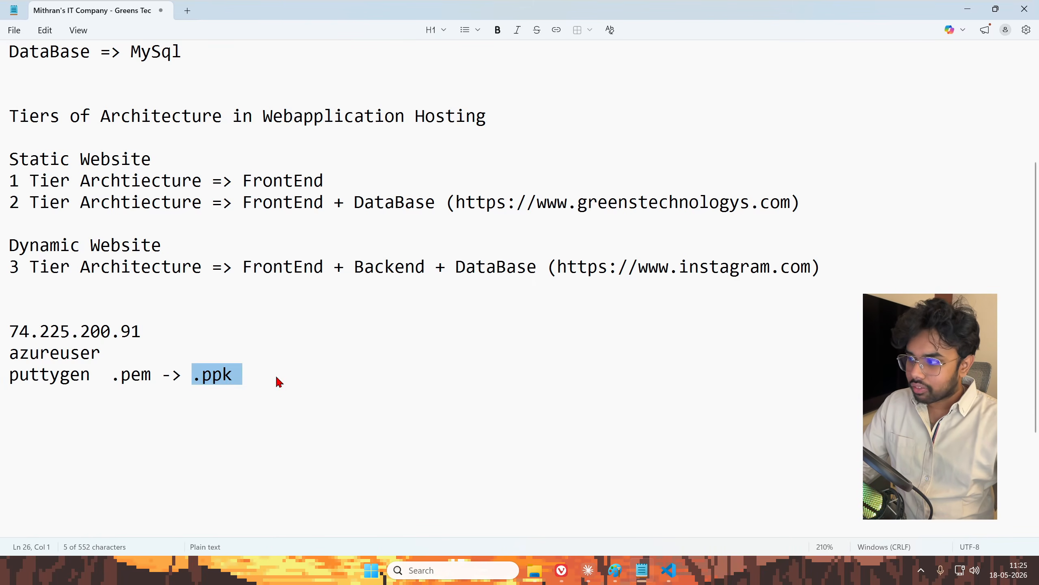
click(548, 469)
Launch putty (2) from the Downloads folder, minimize the folder window and move the PuTTY Configuration window clear of the IP address notes
click(549, 574)
click(333, 157)
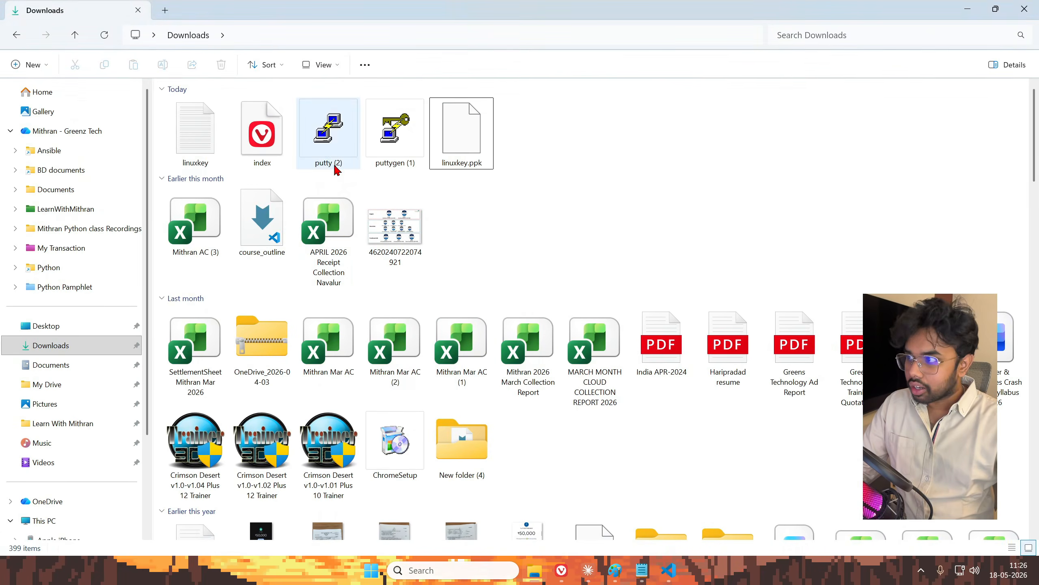
click(967, 8)
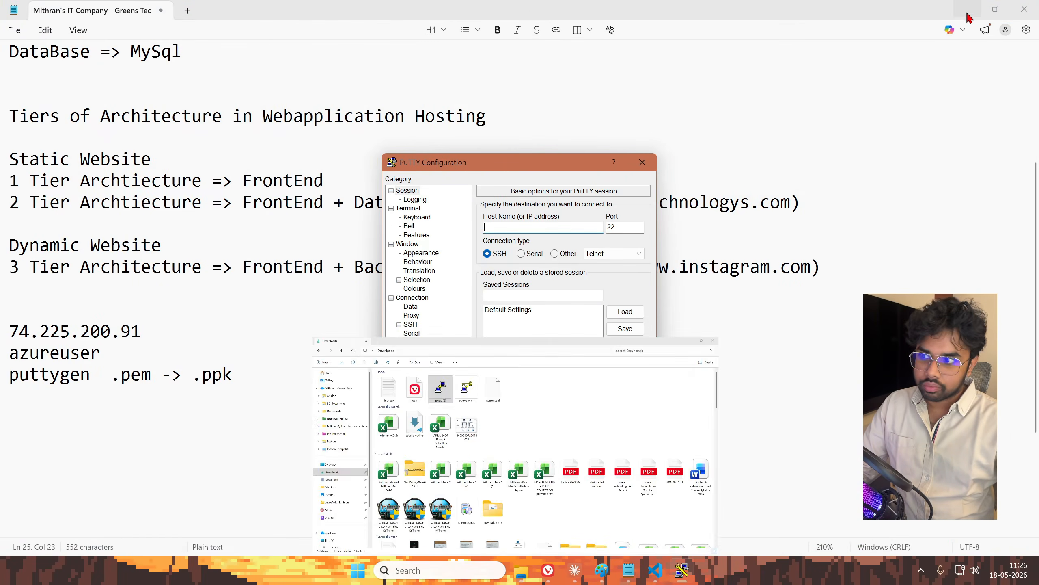
drag(635, 180, 618, 177)
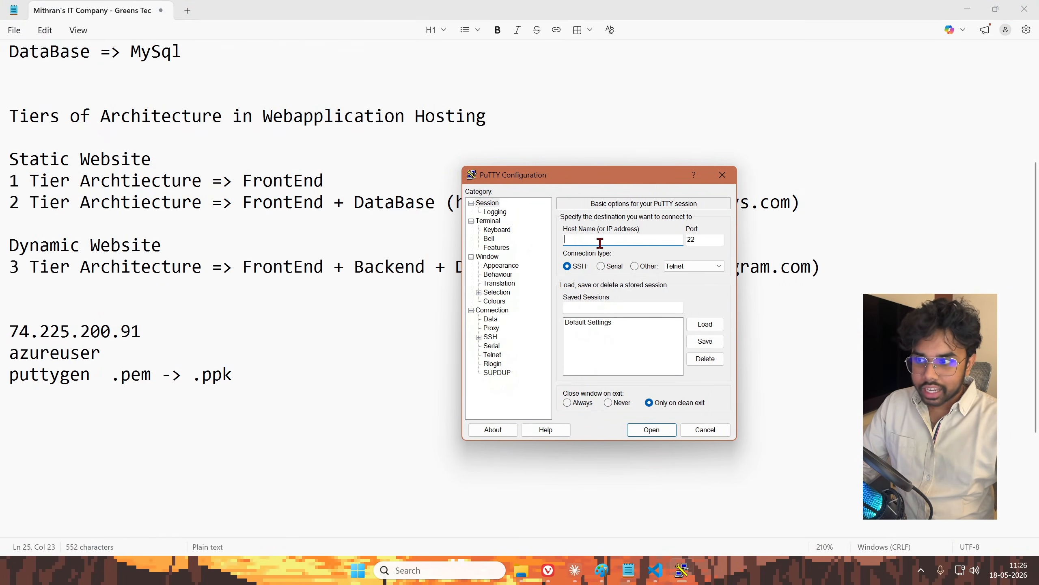
Copy the IP address 74.225.200.91 from the Notepad notes into PuTTY's host name setting
drag(149, 328, 9, 331)
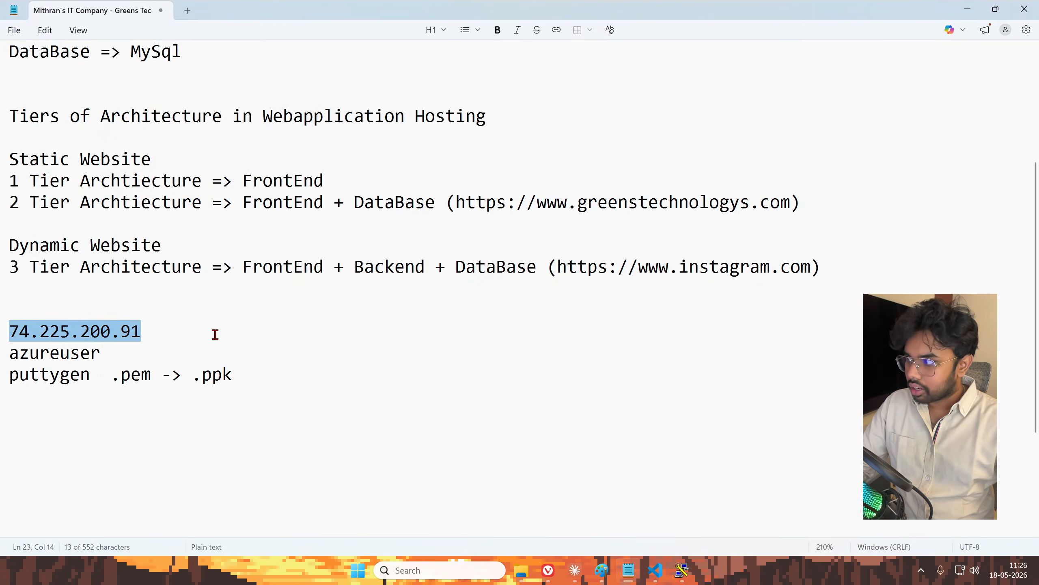
key(alt+Tab)
key(ctrl+v)
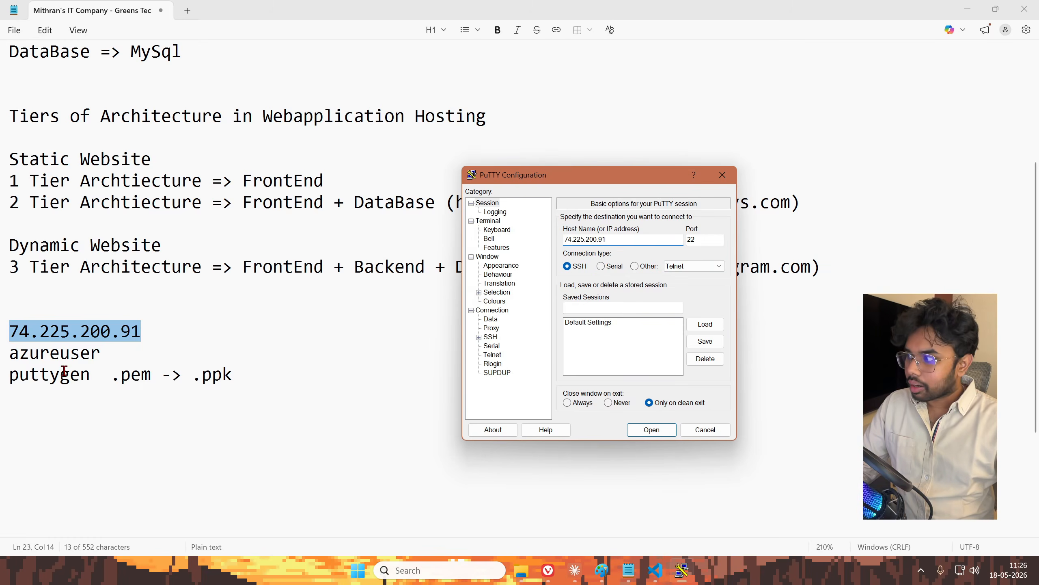
Set linuxkey.ppk from the Downloads folder as the private key file in PuTTY's SSH authentication credentials
click(479, 336)
click(487, 364)
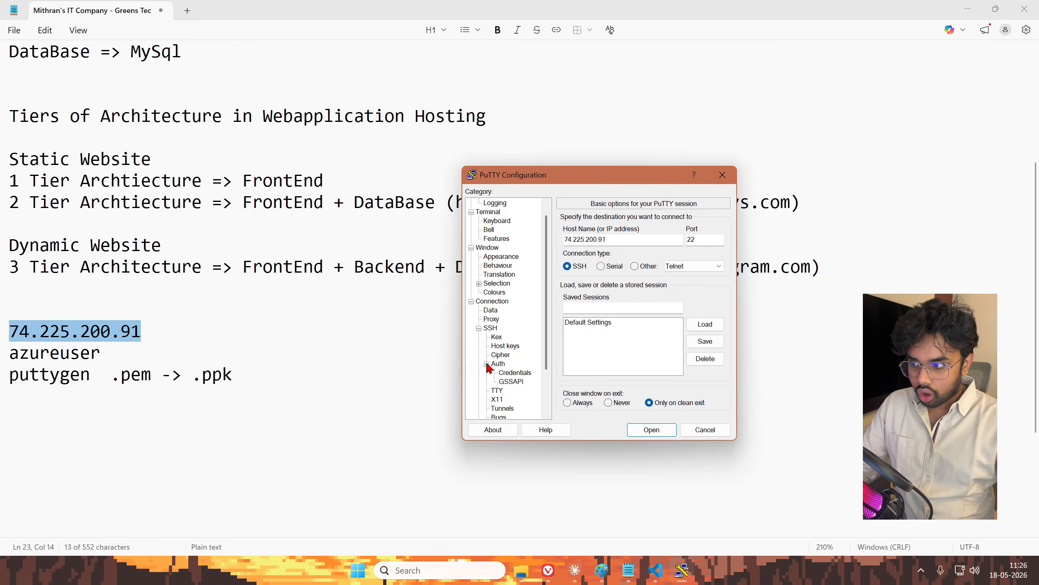
click(516, 372)
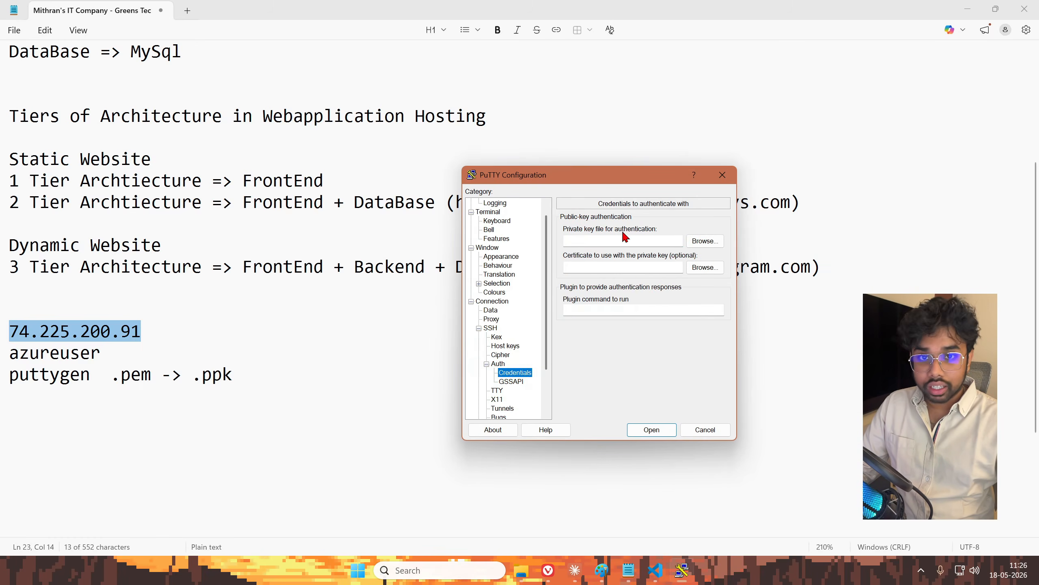
click(708, 244)
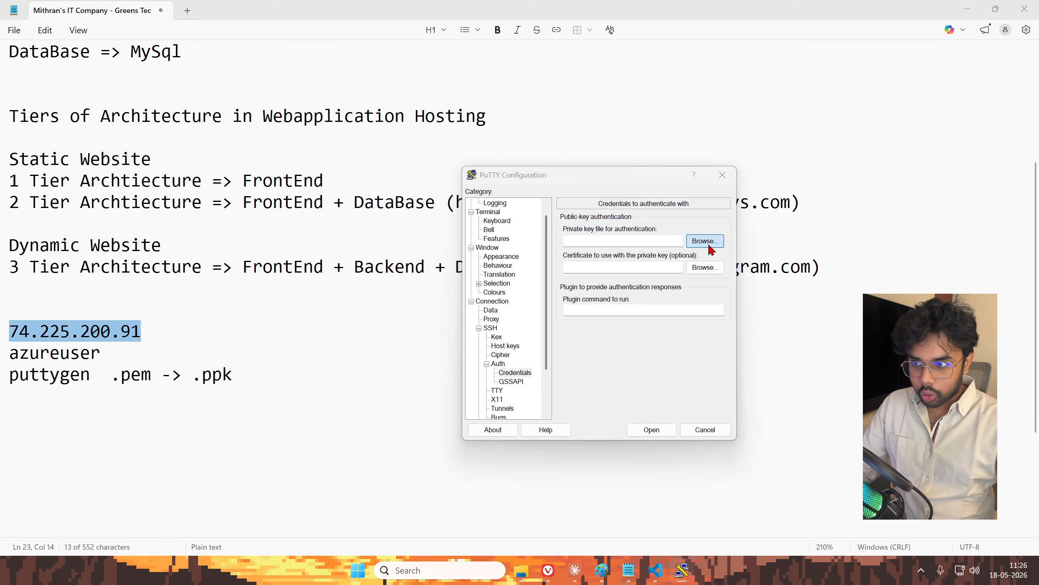
click(616, 297)
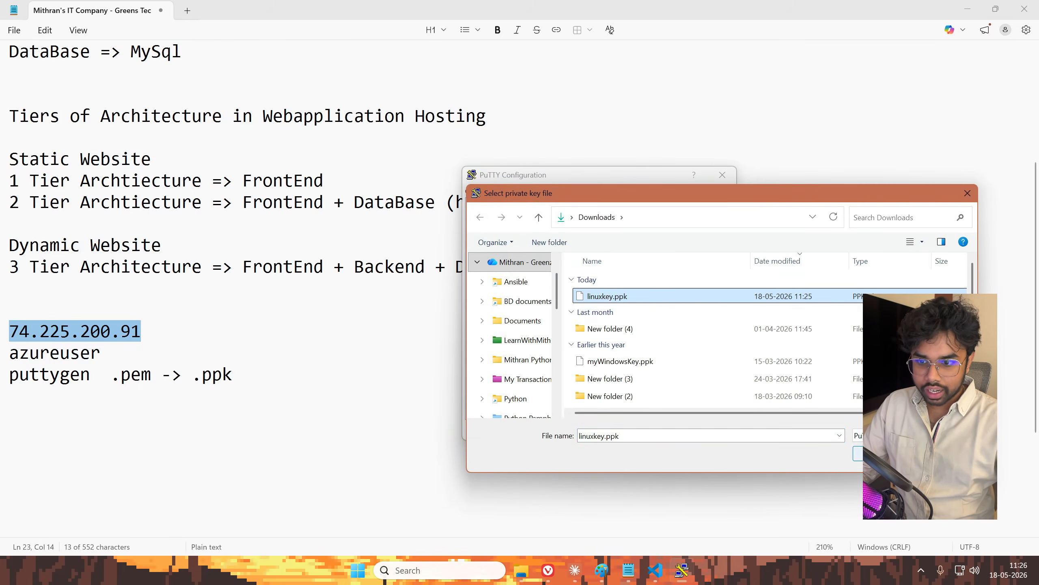
click(880, 454)
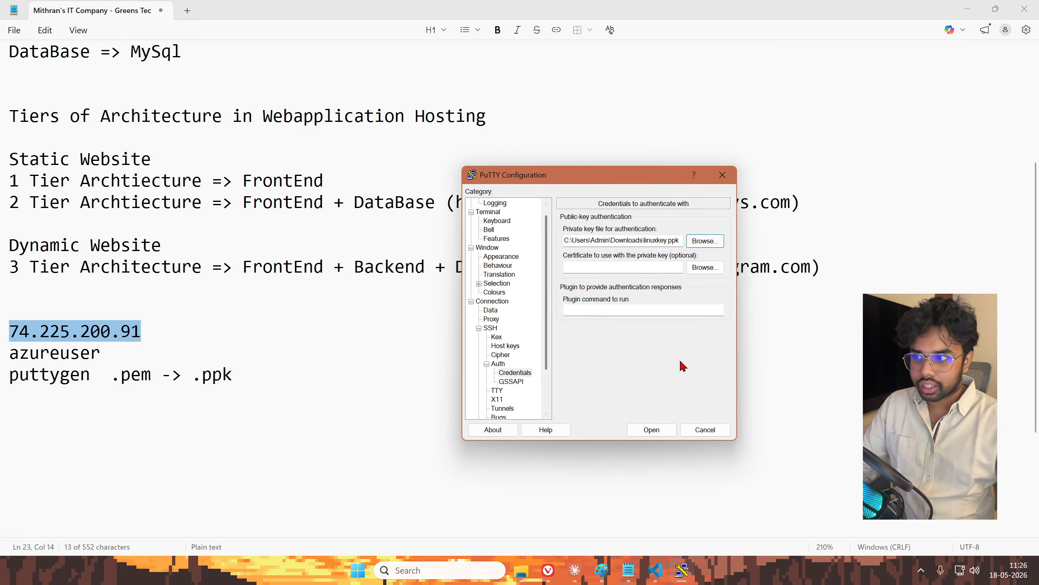
Open the PuTTY session and log in with the username azureuser copied from the Notepad notes
click(652, 431)
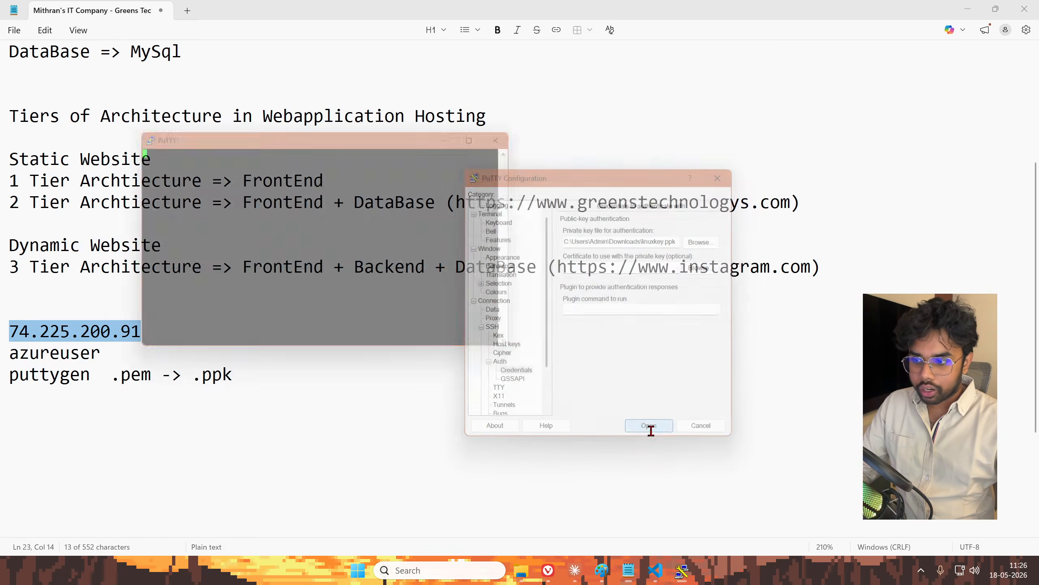
click(351, 421)
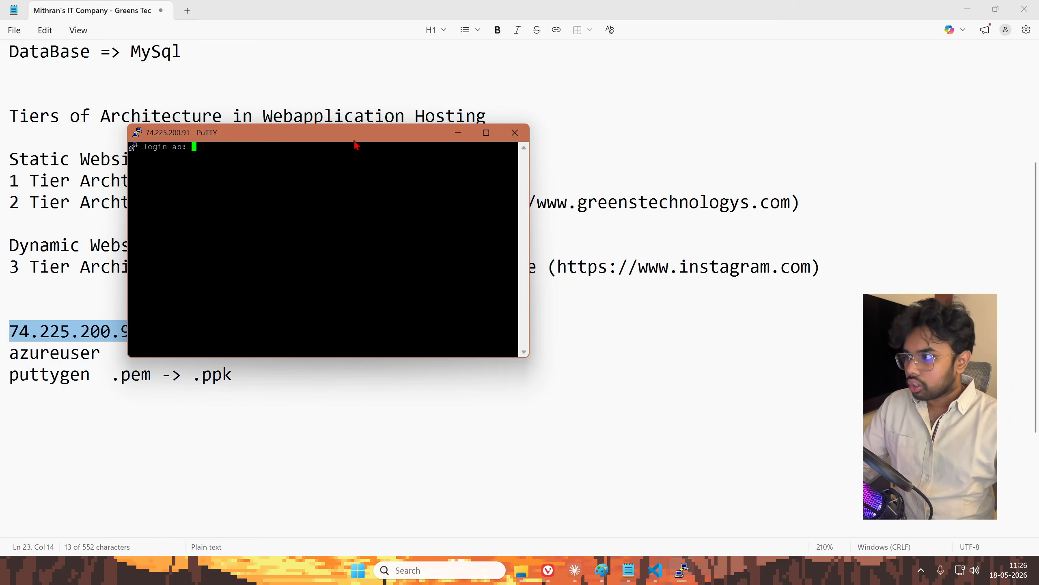
drag(355, 132, 475, 165)
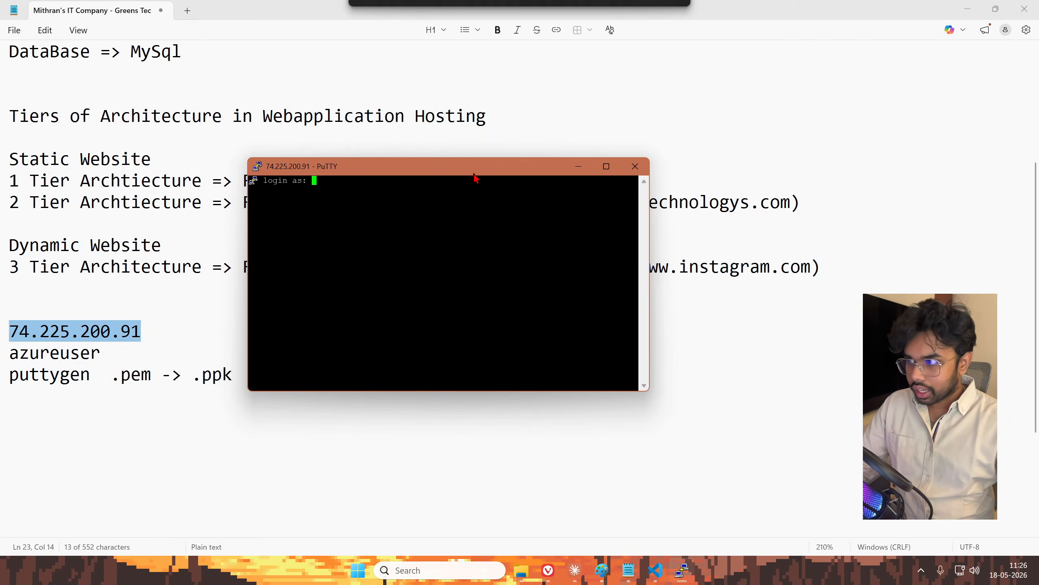
click(103, 349)
drag(103, 349, 2, 353)
key(alt+Tab)
right_click(406, 256)
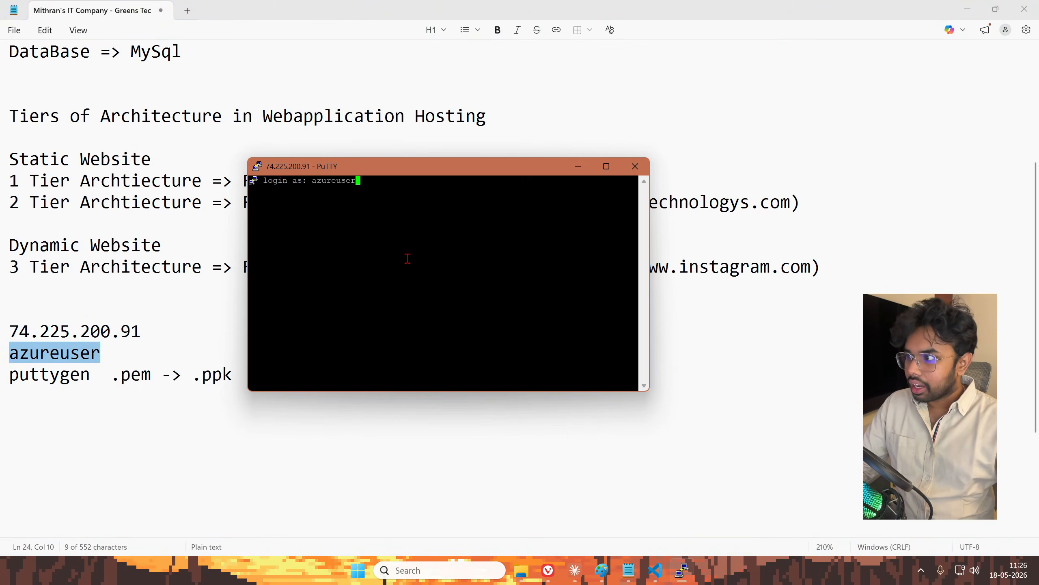
key(Return)
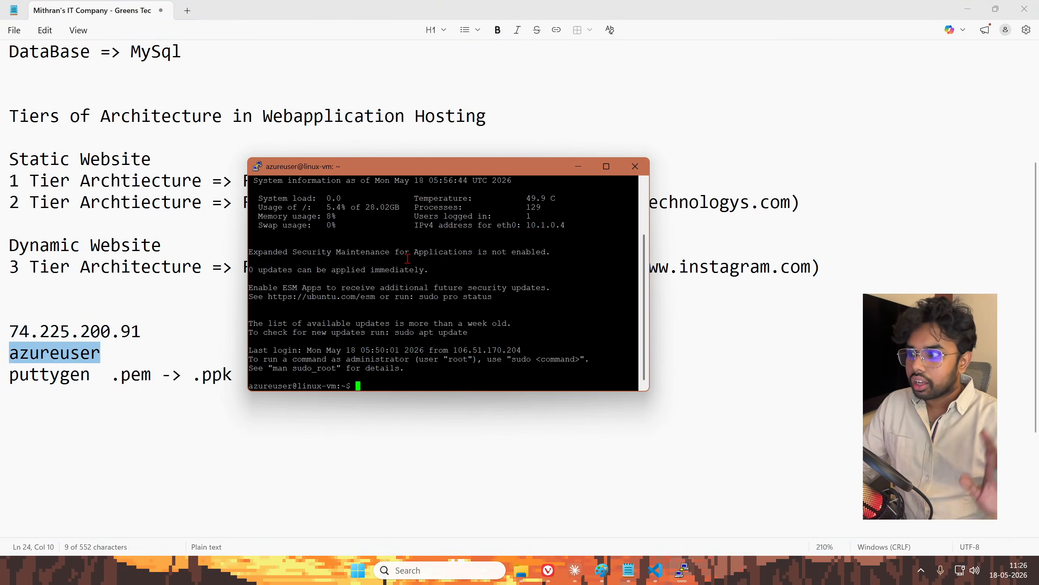
Set the terminal font of the running PuTTY session to Courier New, Bold, size 14 in its appearance settings
right_click(426, 168)
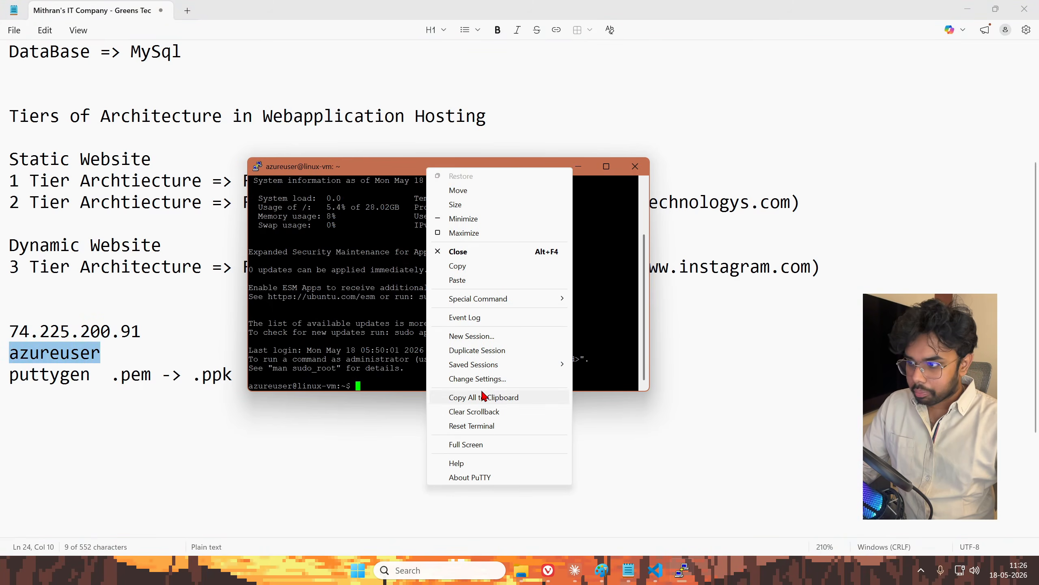
click(488, 379)
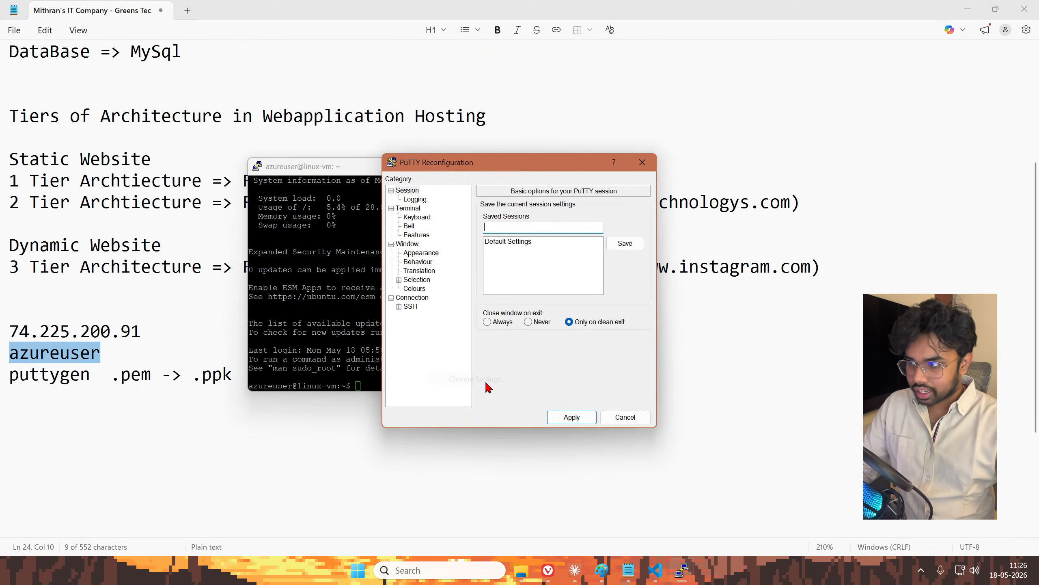
click(419, 254)
click(618, 277)
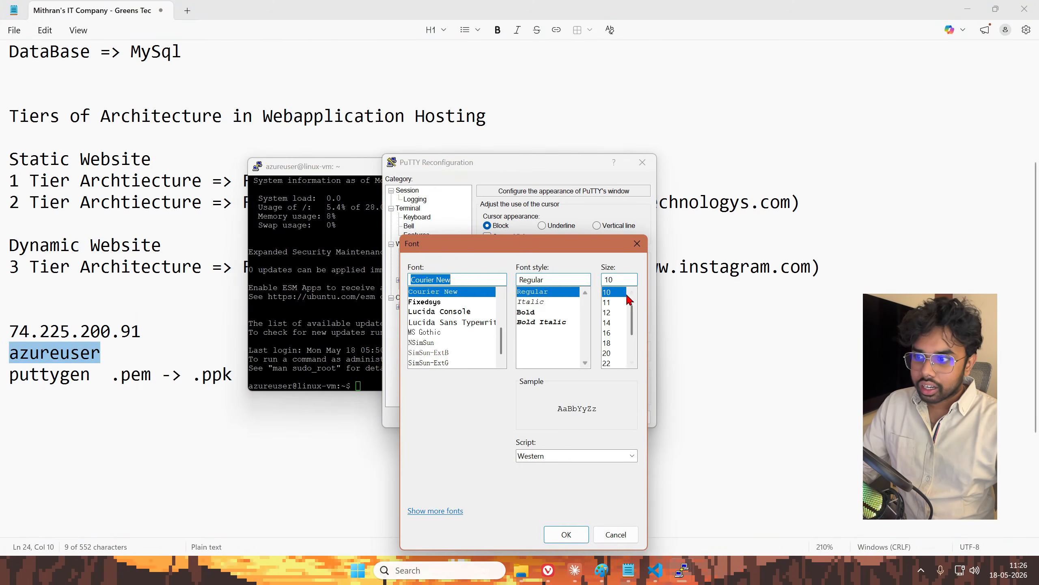
click(607, 323)
click(527, 313)
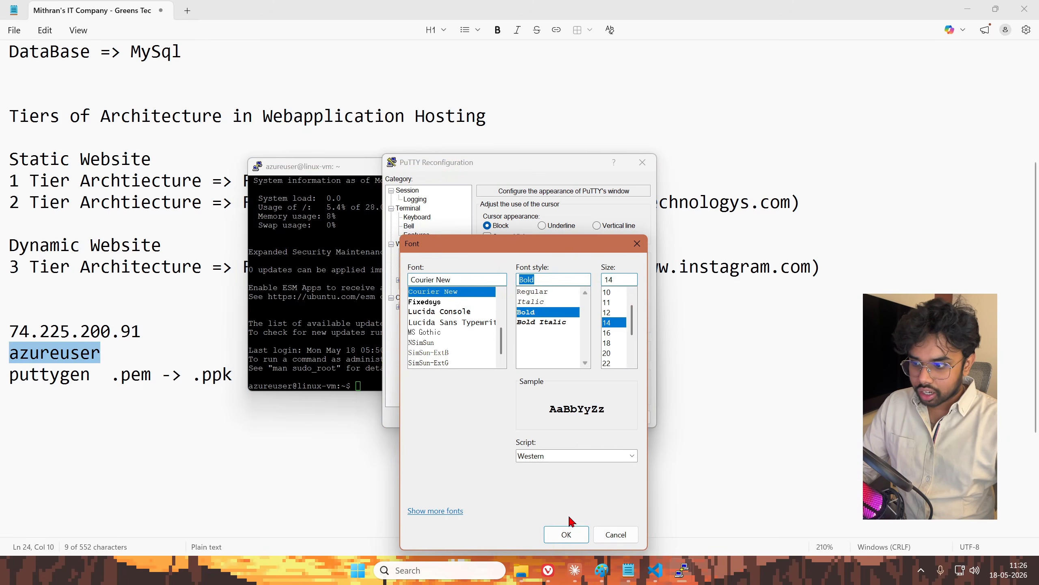
click(567, 535)
Enable system colours for the PuTTY session and apply the changed settings
click(413, 289)
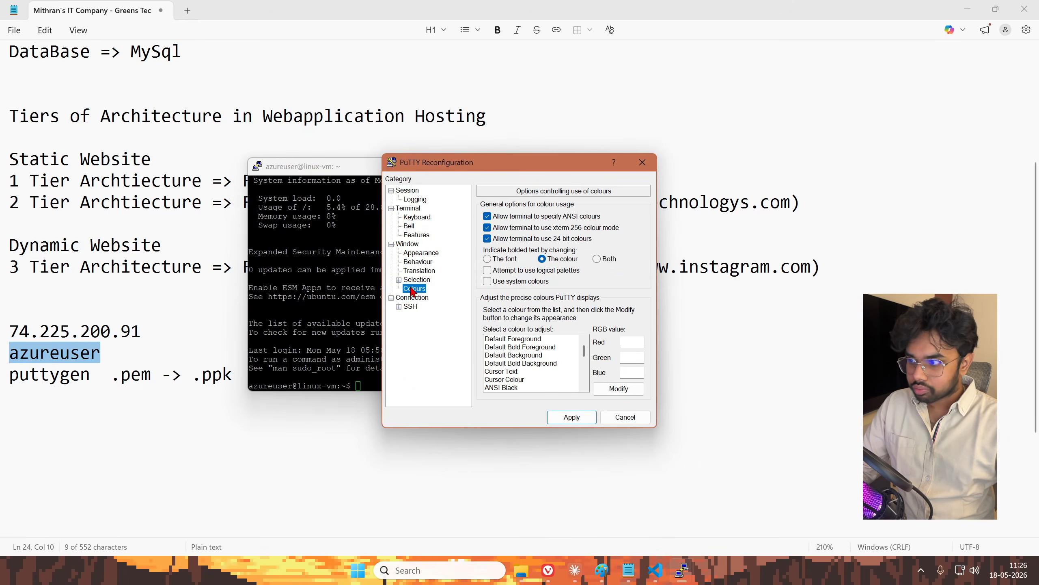
click(497, 281)
click(571, 417)
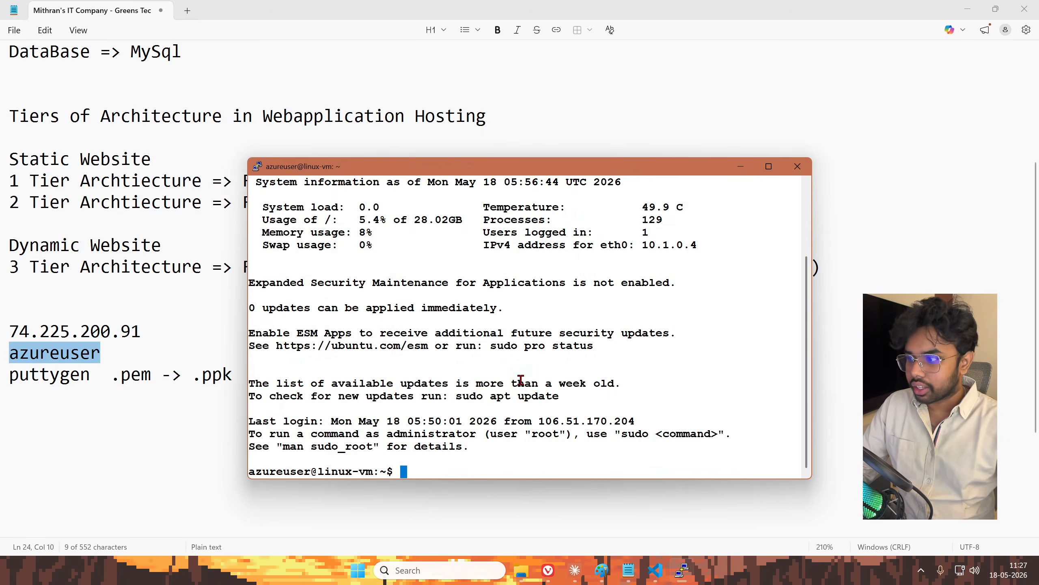
Launch Windows PowerShell and close its window again
click(480, 570)
text(w)
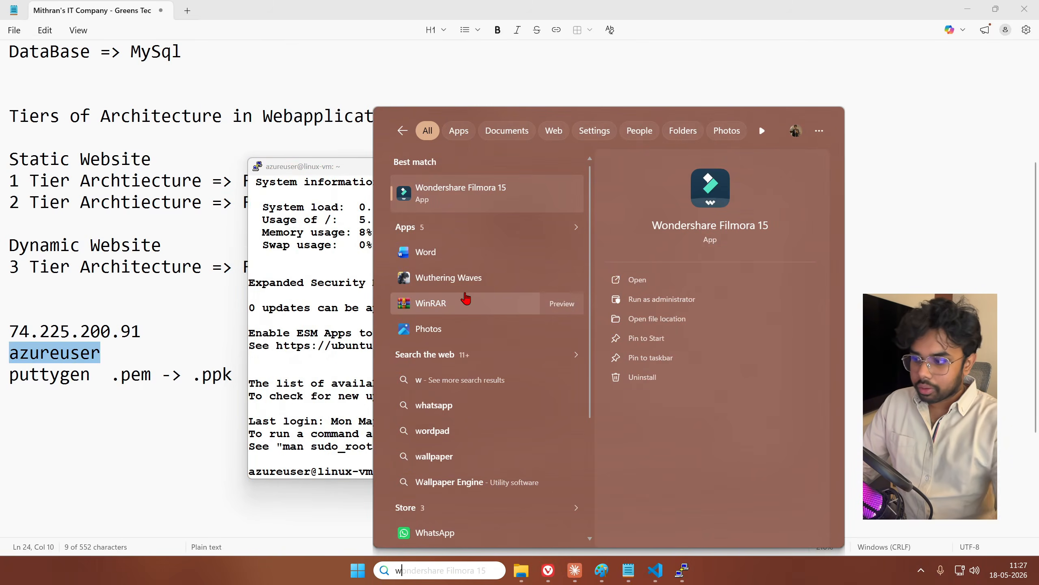
key(BackSpace)
click(476, 157)
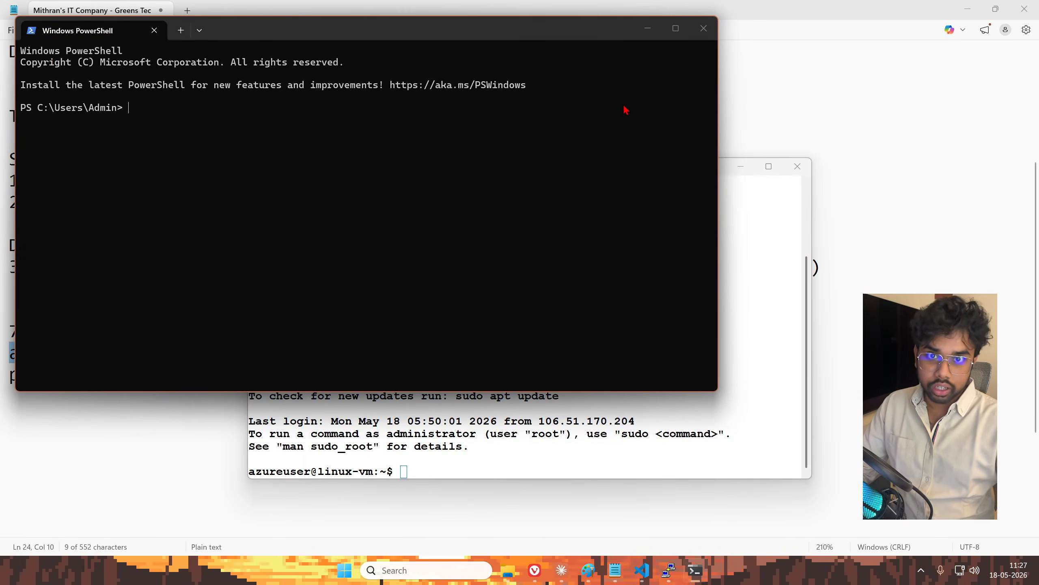
click(704, 28)
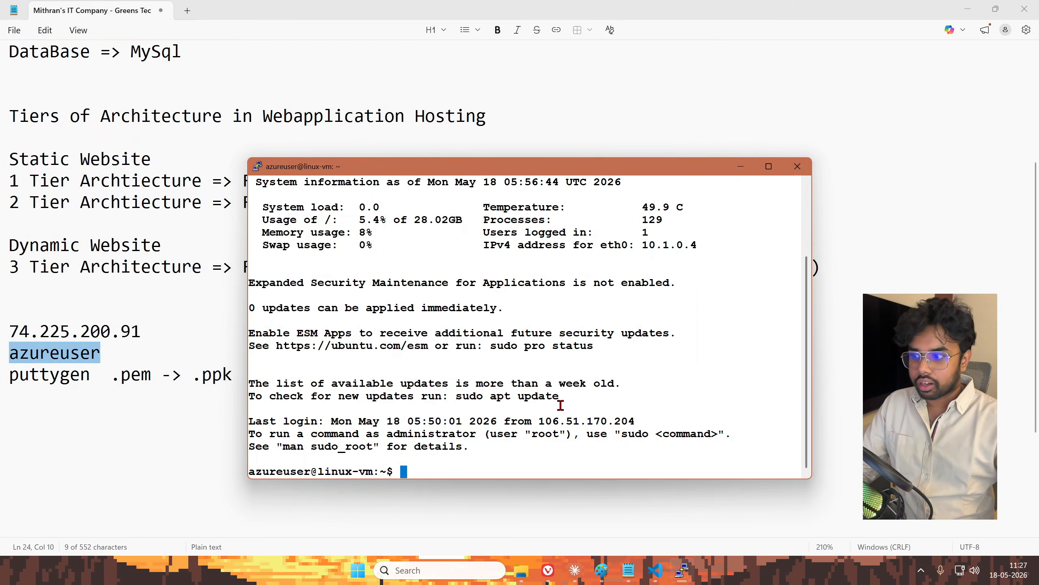
Maximize the PuTTY terminal window and clear its output with the clear command
drag(483, 168, 554, 105)
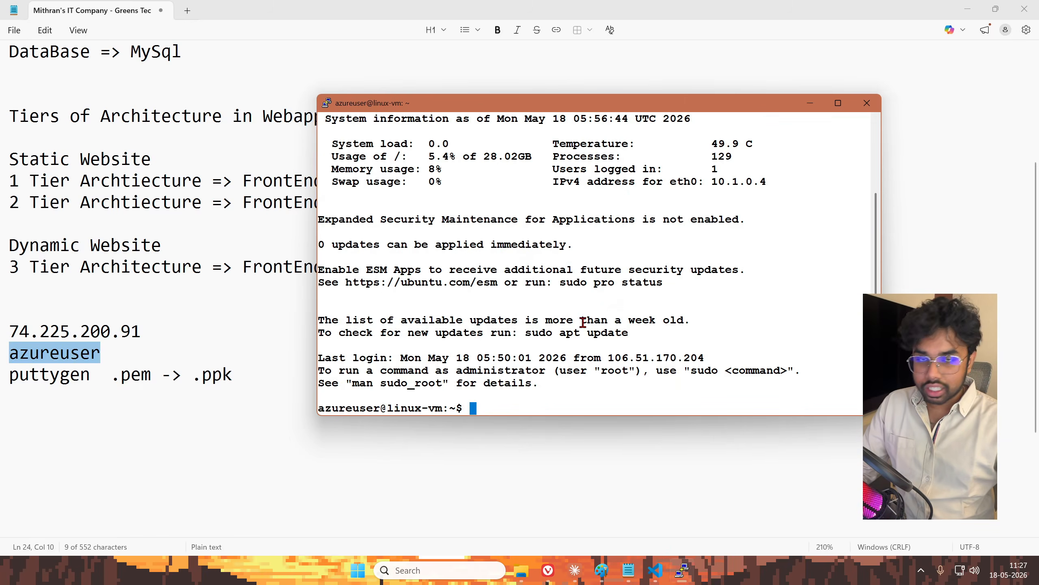
click(838, 103)
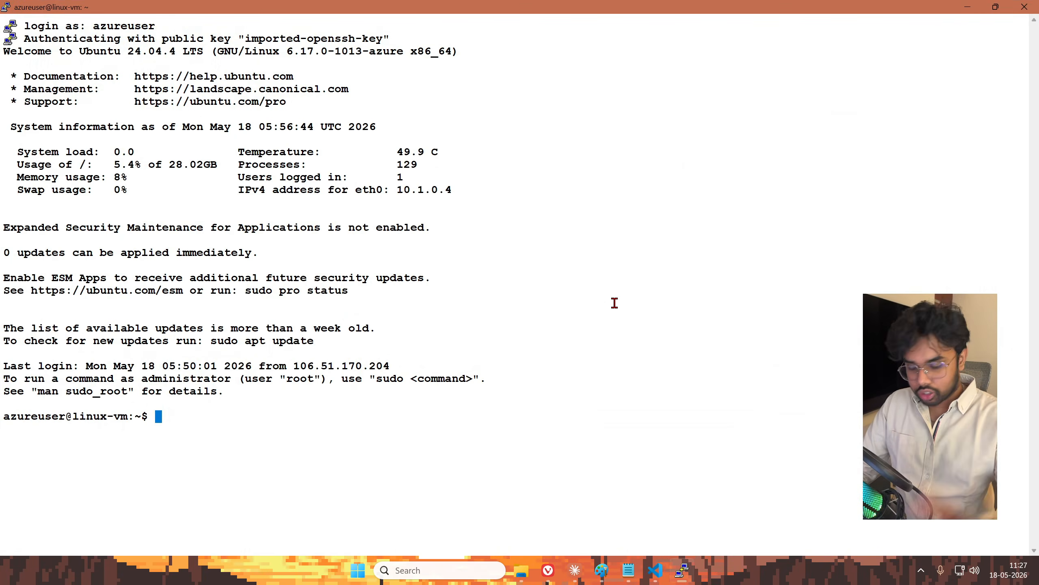
text(clear)
key(Return)
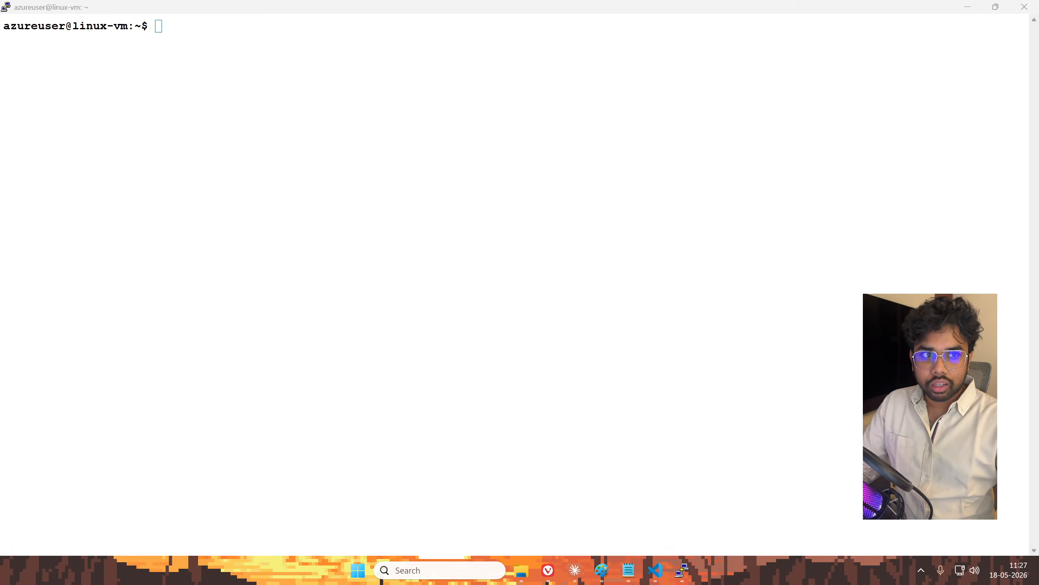
Switch to the root user on linux-vm with "sudo su - root"
click(213, 117)
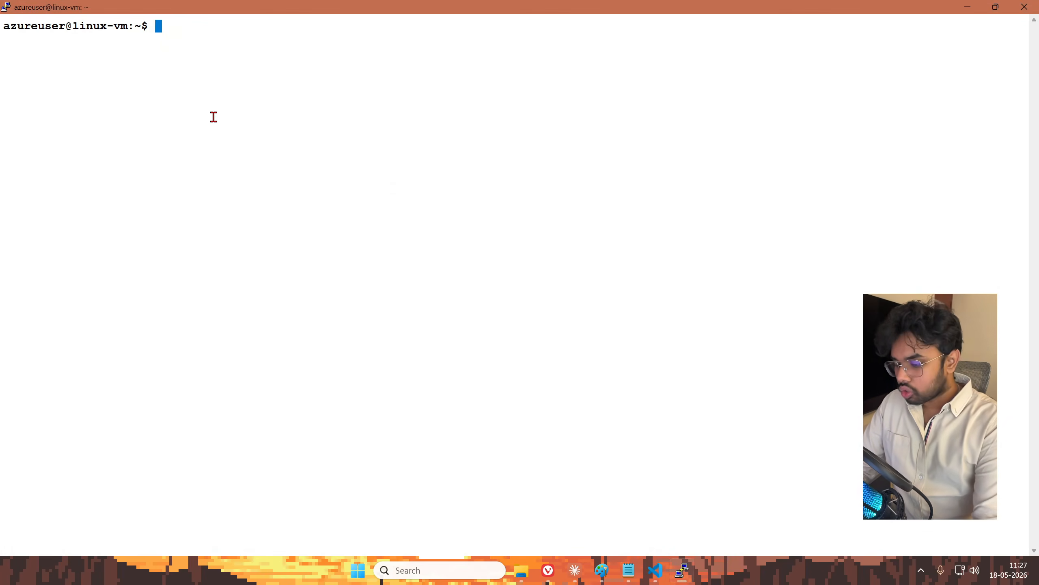
text(sudo su -)
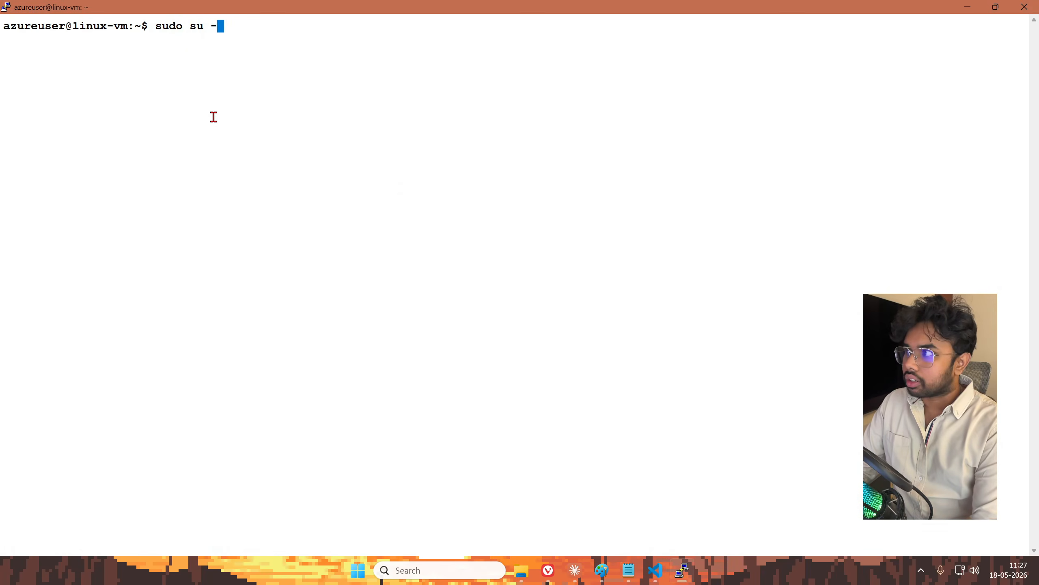
text( root)
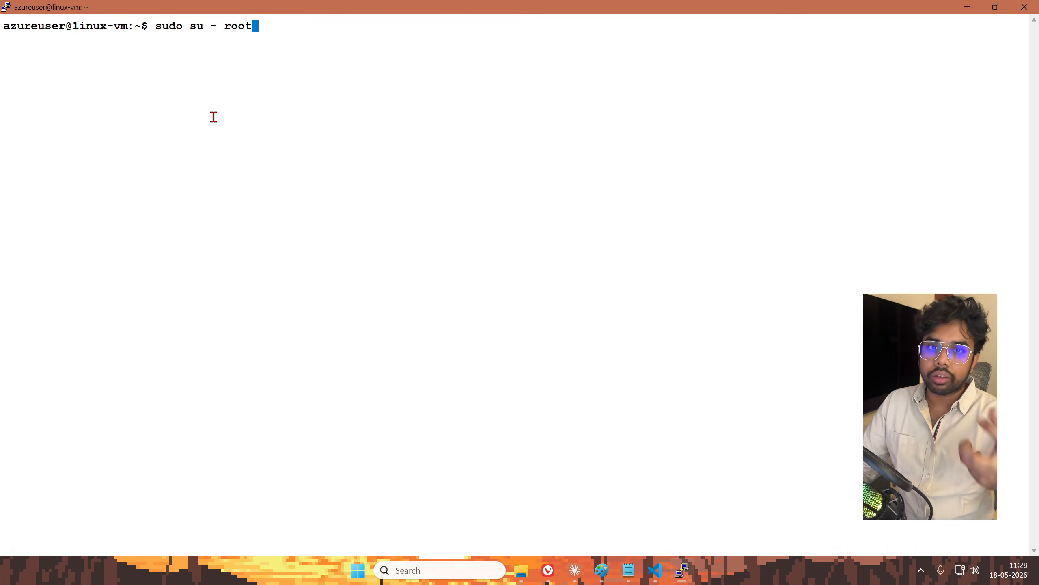
key(Return)
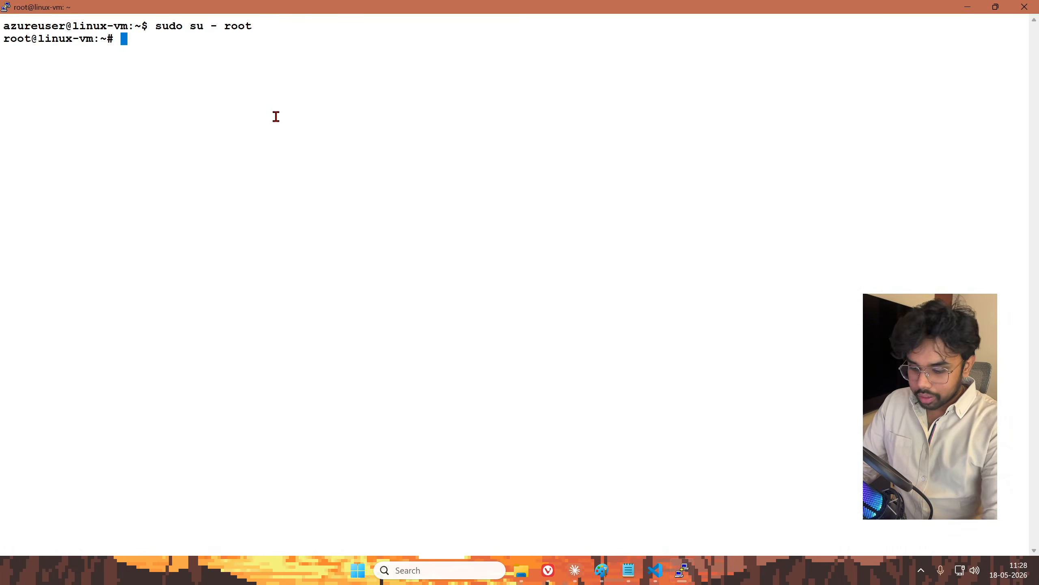
Update the package lists on linux-vm by running "apt update"
text(ap)
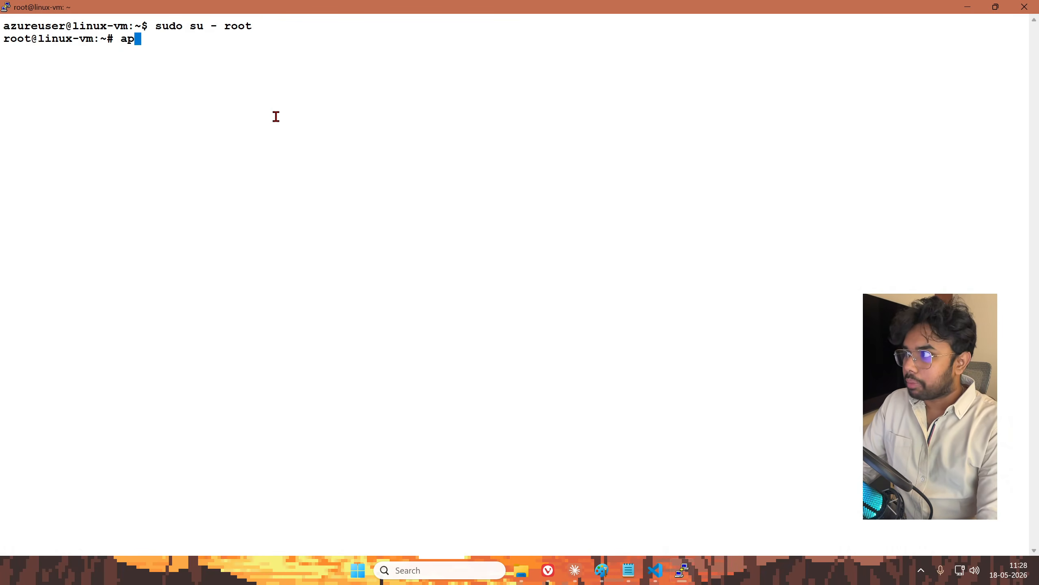
text(t )
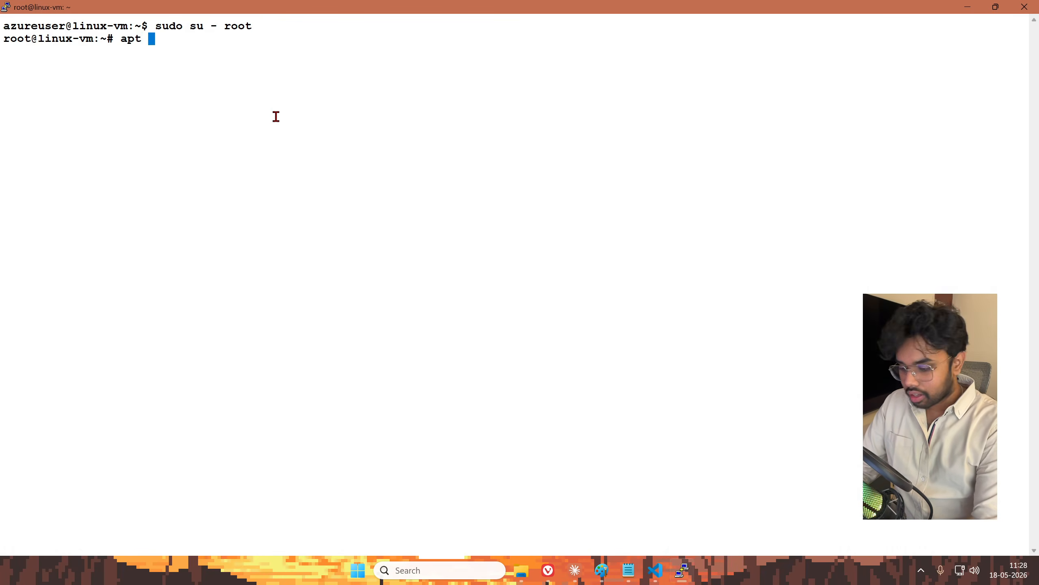
text(update)
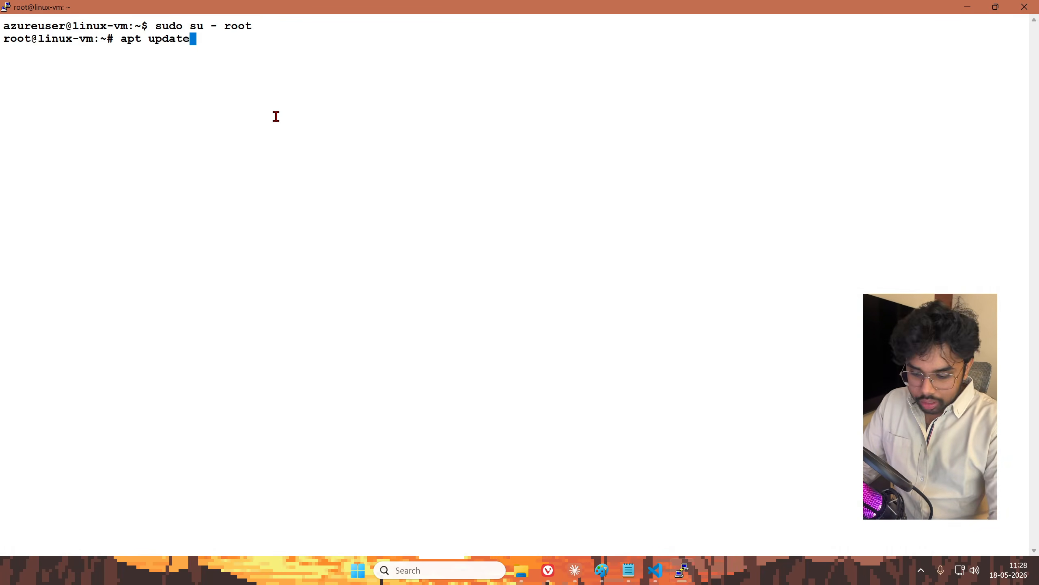
key(Return)
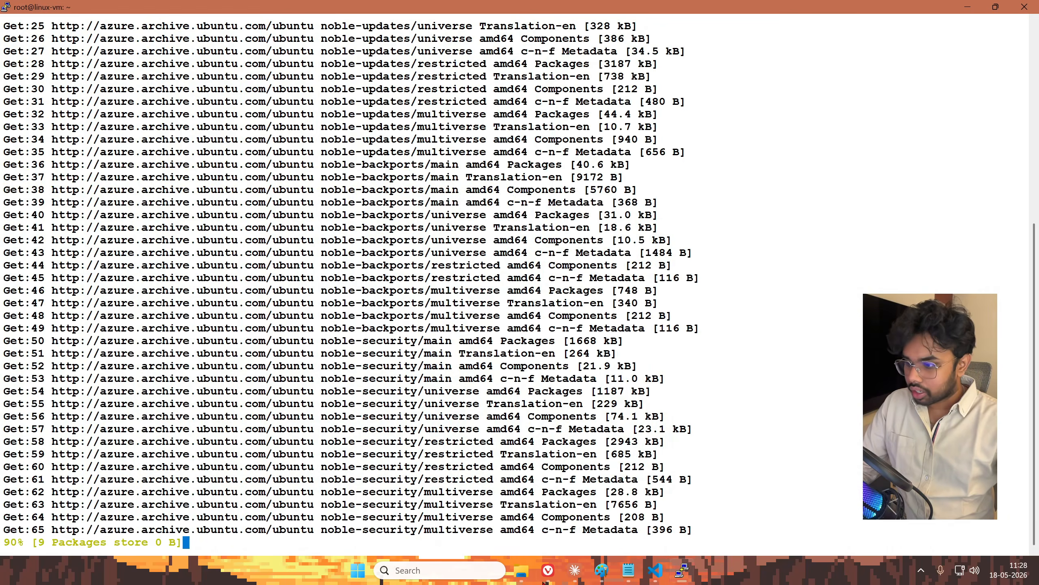
Switch to the browser and search Google for "apt in linux" in a new tab
click(548, 570)
key(ctrl+t)
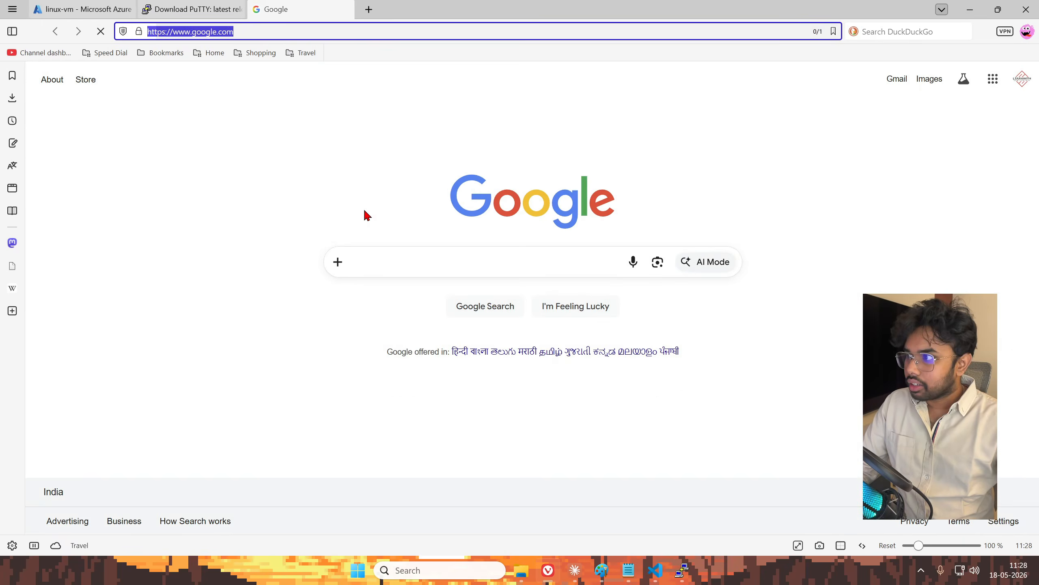
click(413, 264)
text(a[t)
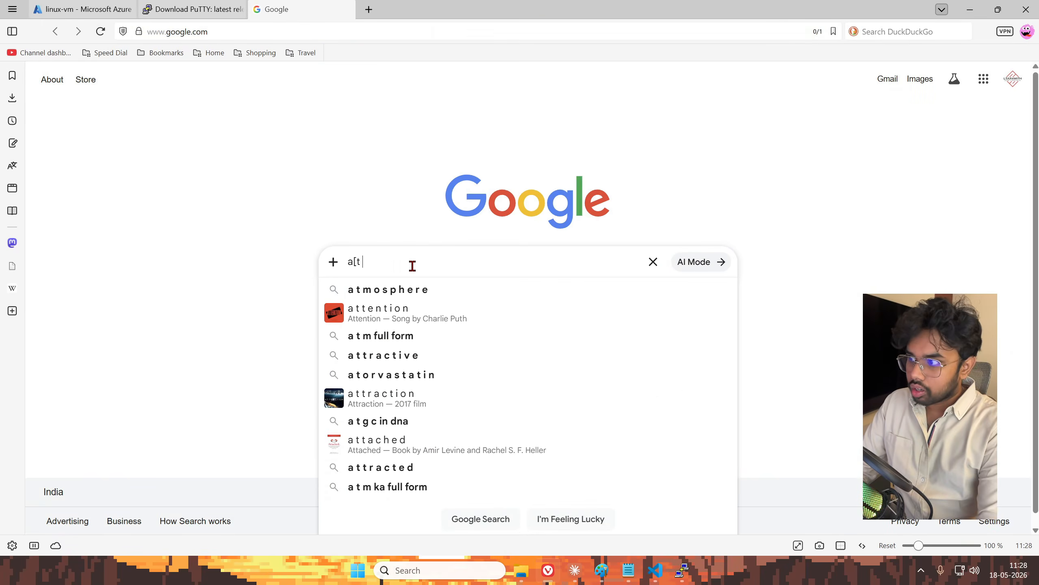
key(BackSpace)
key(BackSpace)
text(pt in )
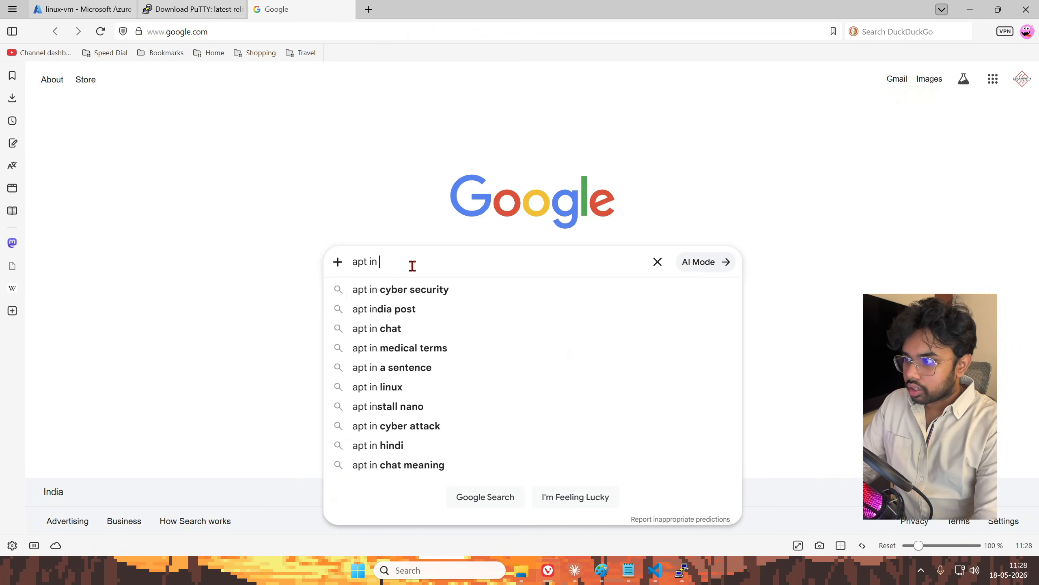
text(linux)
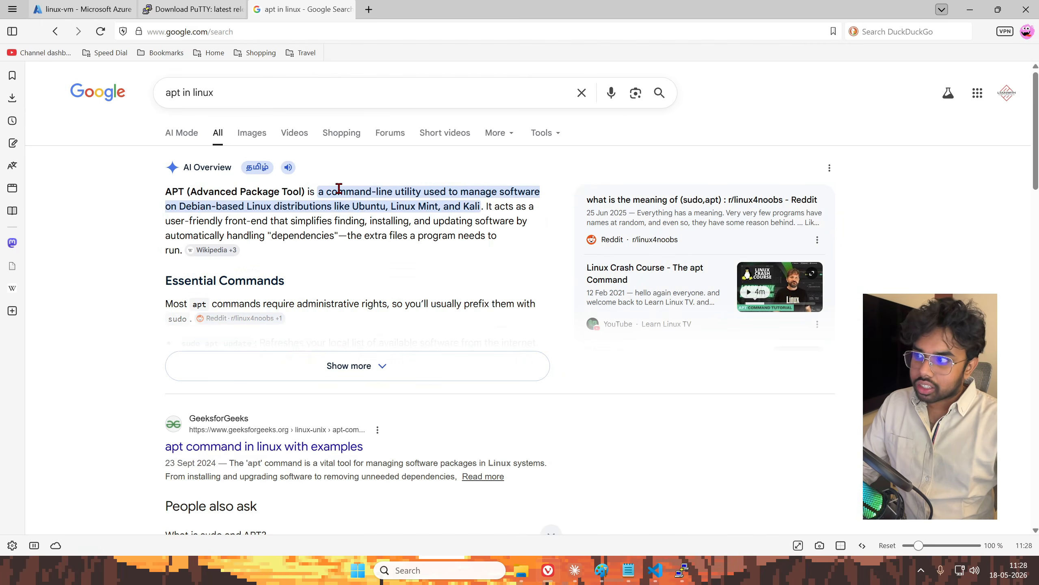
Read the AI Overview's definition of APT and the distributions it names, and expand the full overview
drag(338, 188, 434, 187)
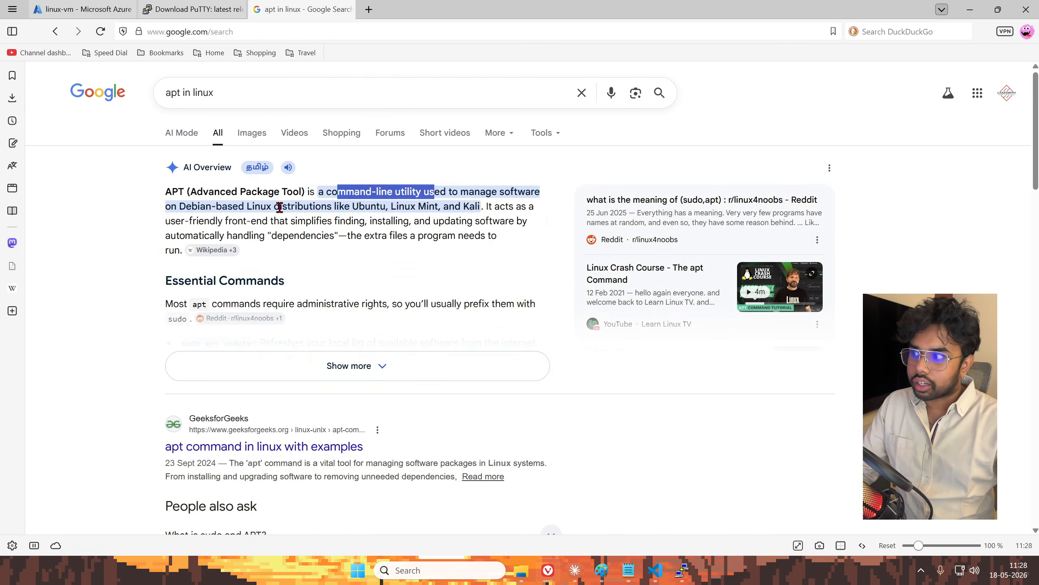
drag(212, 206, 309, 206)
click(326, 206)
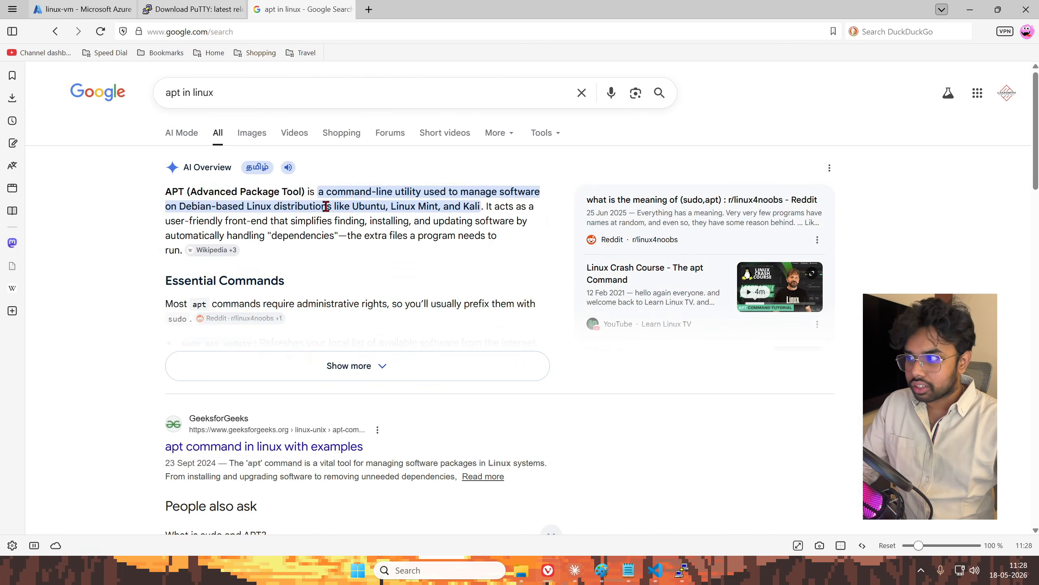
double_click(368, 206)
click(420, 371)
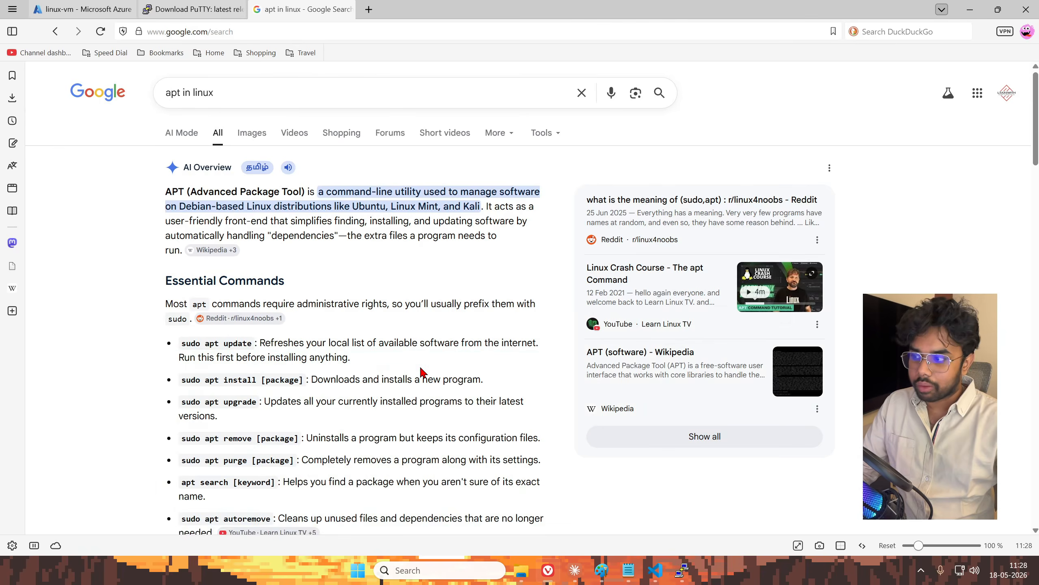
Examine the expanded overview's essential apt commands, the APT vs. APT-GET comparison and the Linux distributions that use APT
scroll(422, 371, down, 4)
scroll(434, 339, up, 4)
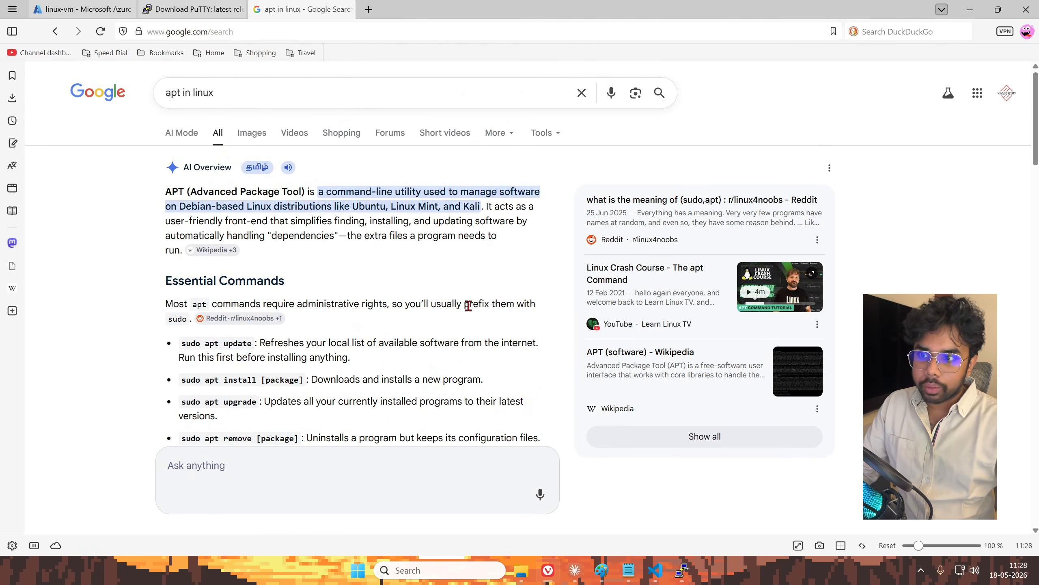
scroll(371, 295, down, 7)
scroll(371, 296, up, 2)
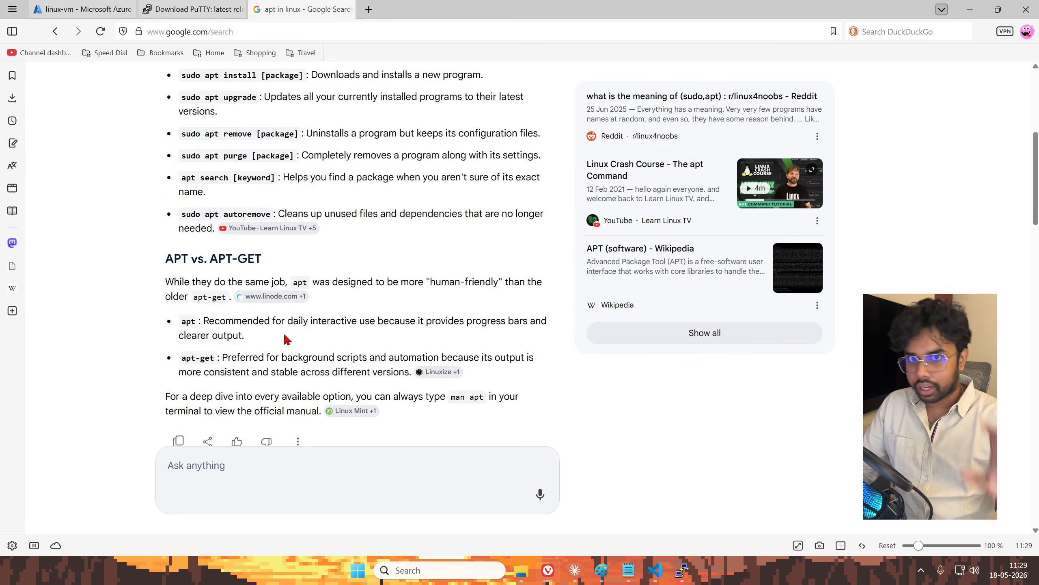
scroll(286, 332, up, 5)
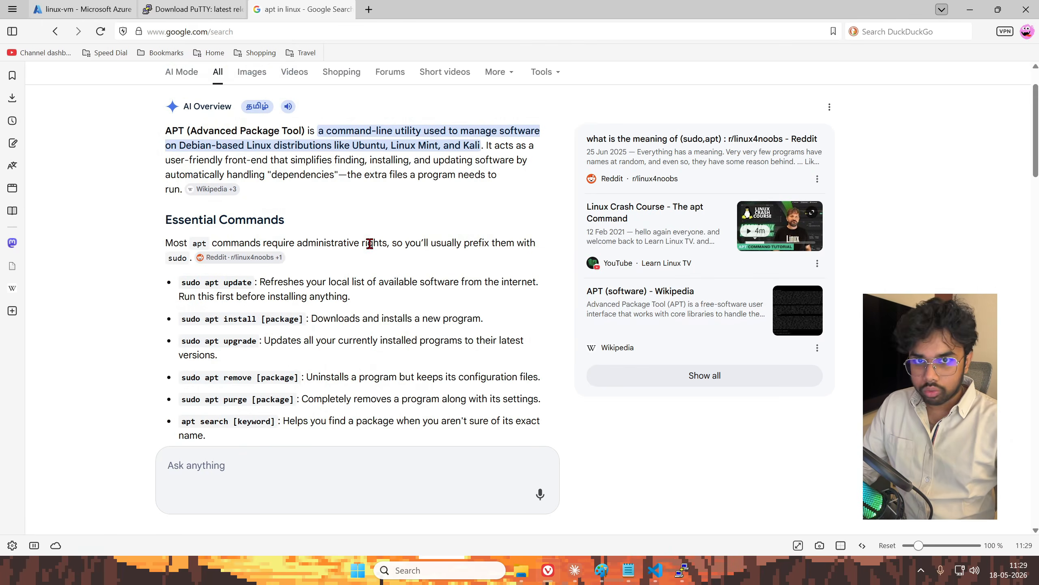
drag(350, 145, 481, 145)
click(484, 259)
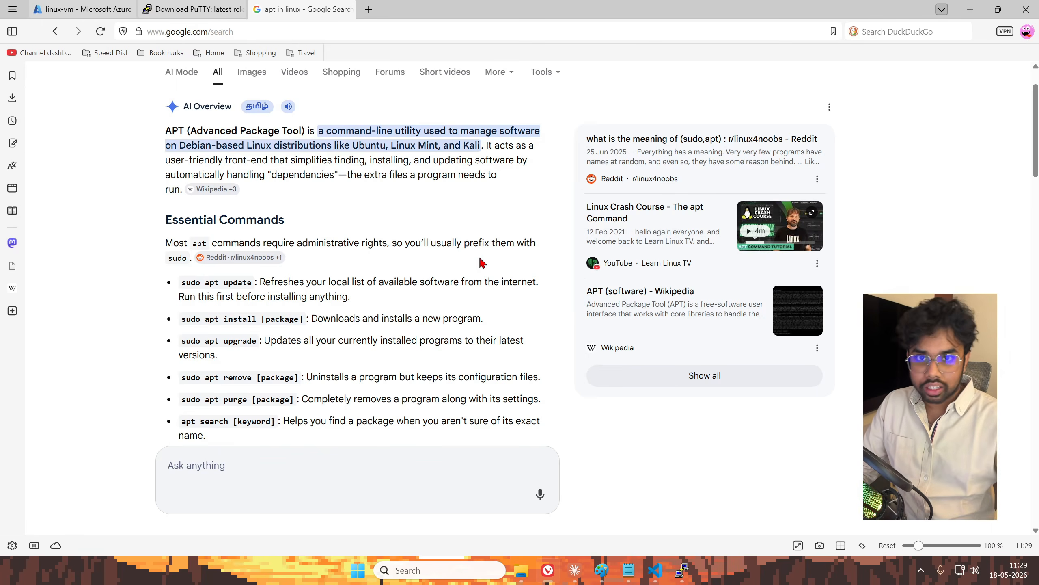
scroll(395, 237, up, 2)
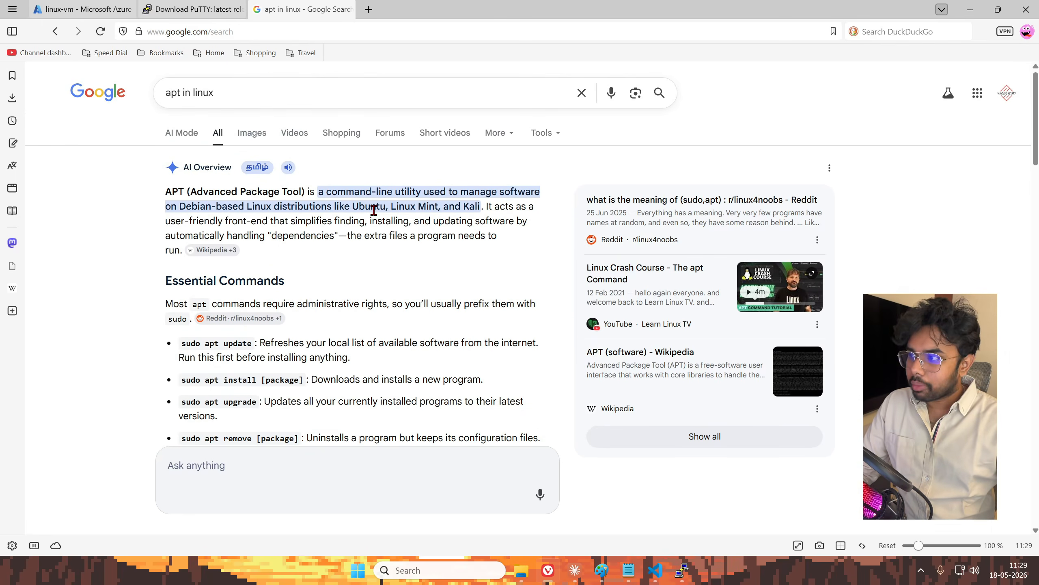
double_click(367, 207)
click(348, 221)
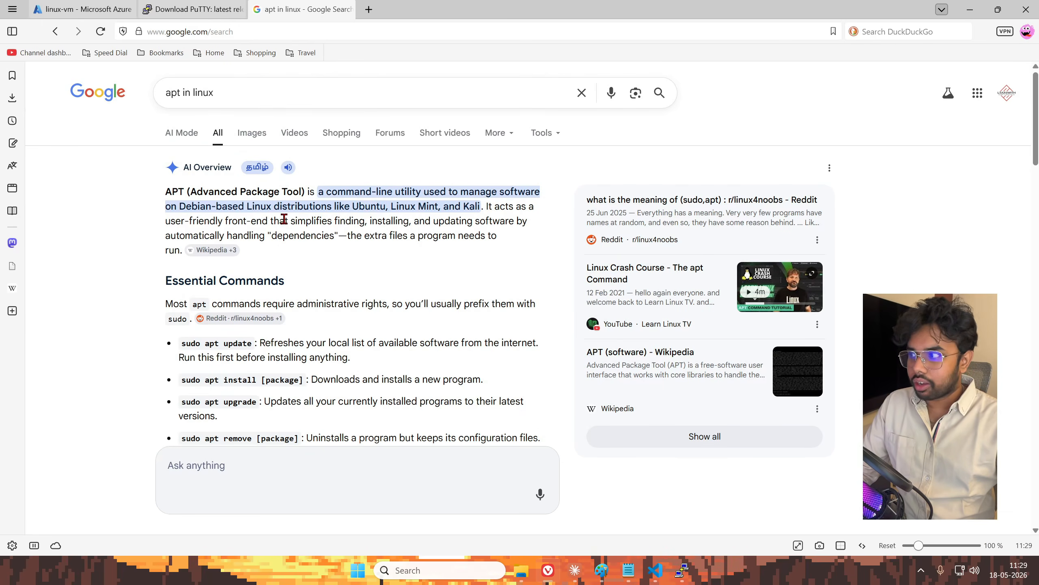
scroll(236, 329, down, 4)
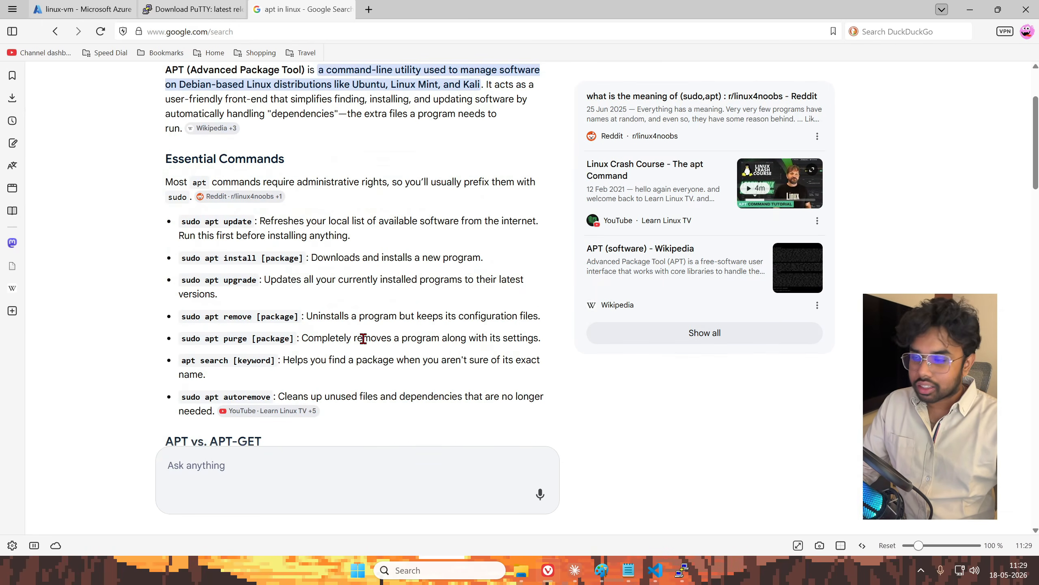
Switch back to the PuTTY session on linux-vm and empty the terminal with the clear command
click(682, 569)
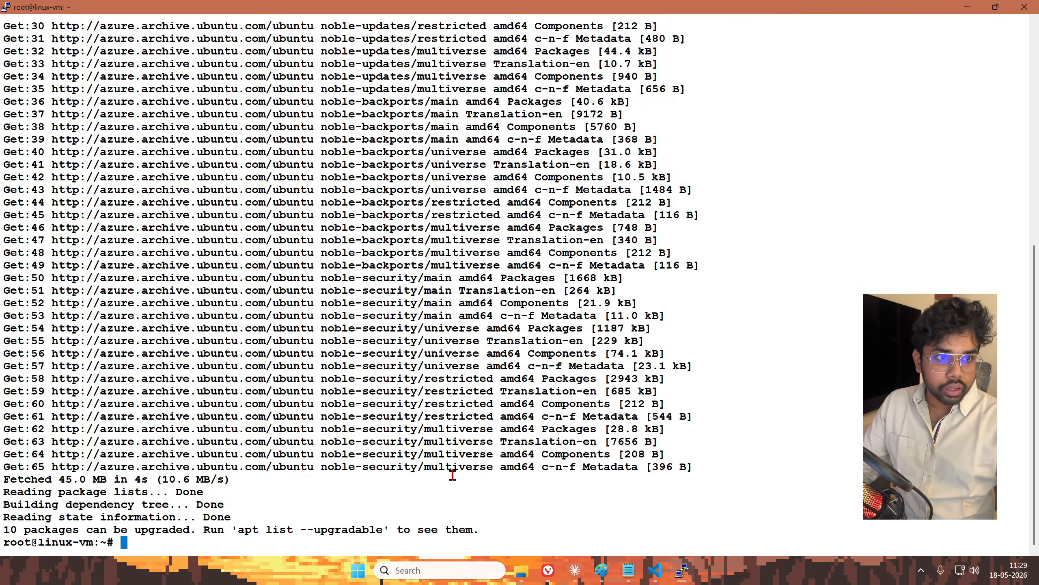
text(c)
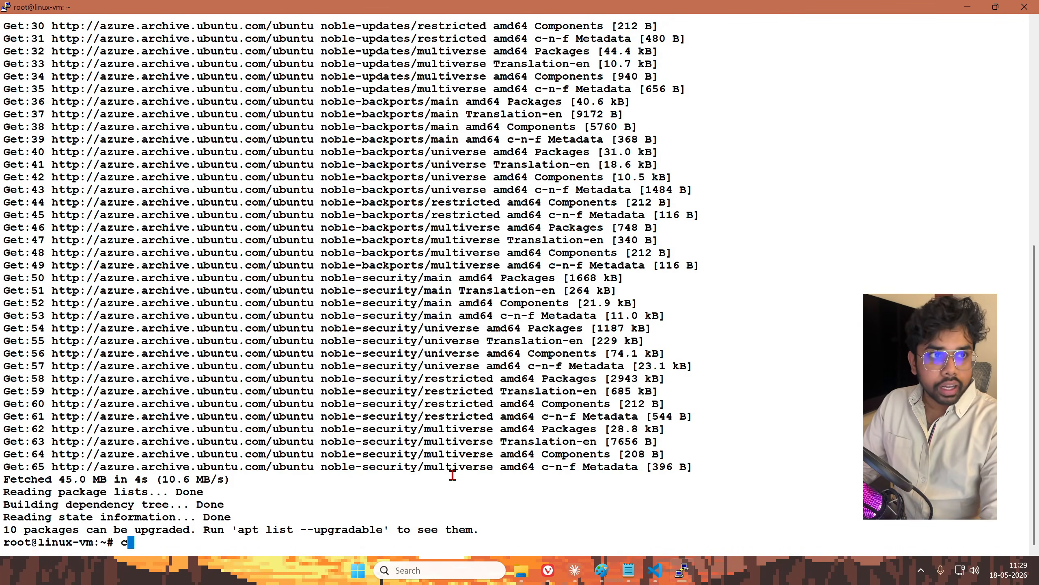
text(lear)
key(Return)
Upgrade the installed packages on linux-vm with "apt upgrade", answering y to continue, and clear the terminal output
text(apt )
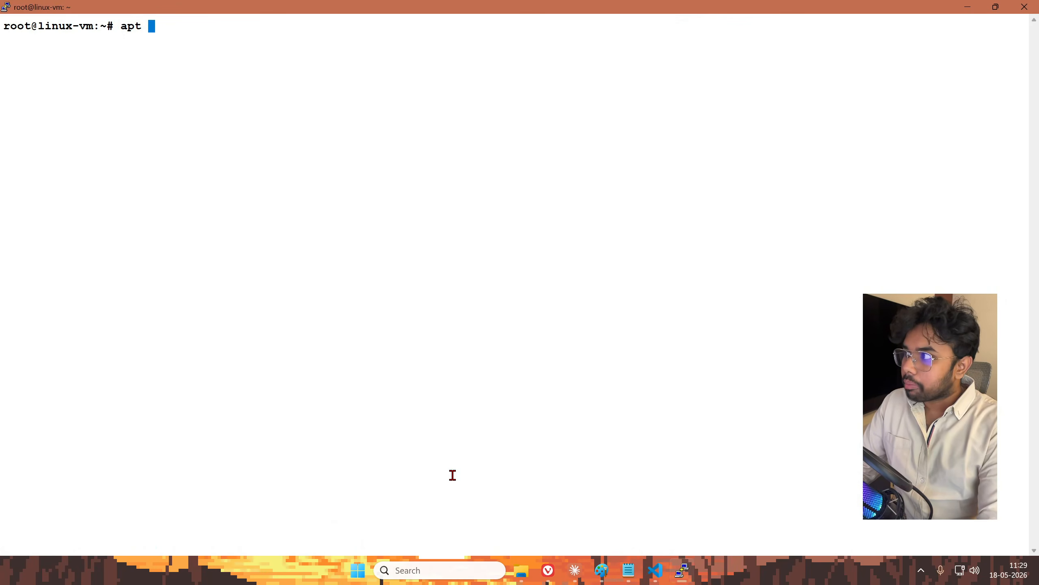
text(upgrade)
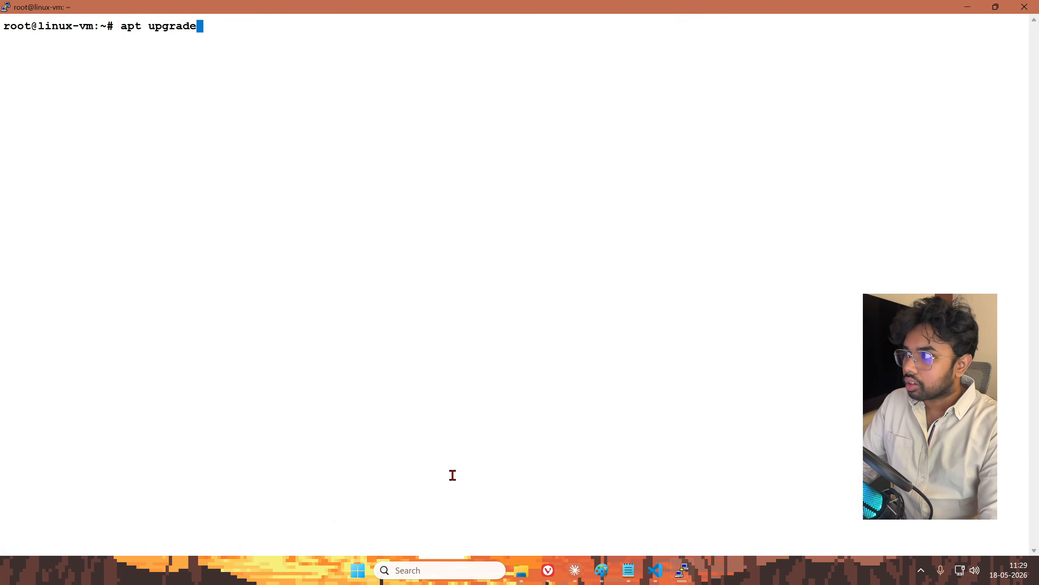
key(Return)
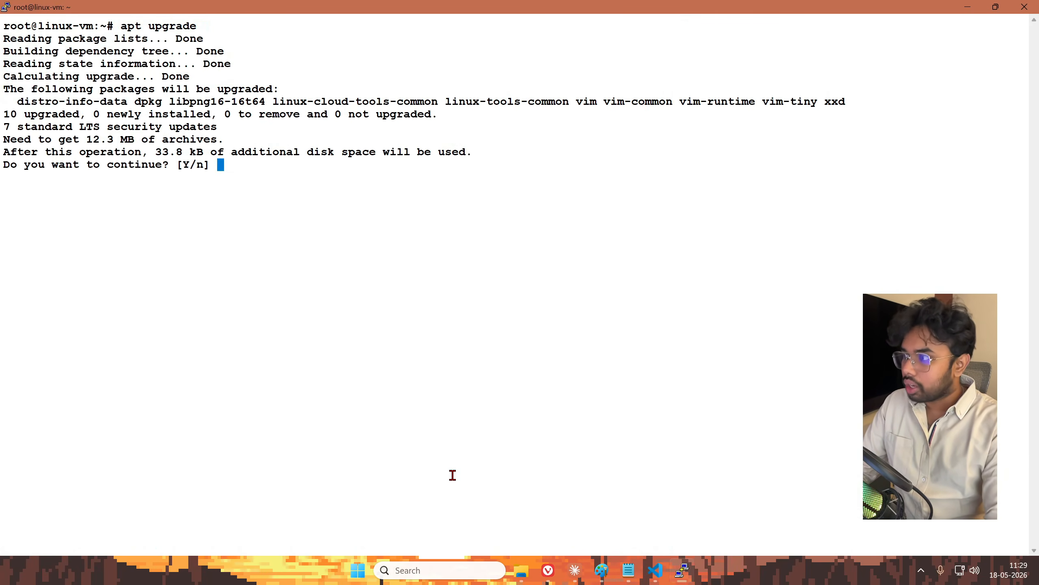
text(y)
key(Return)
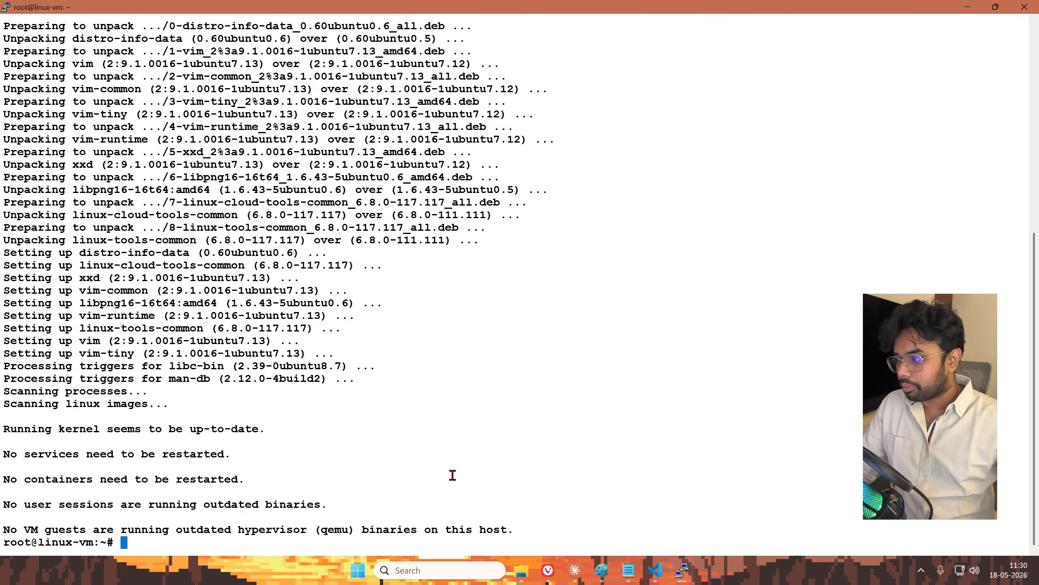
text(clear)
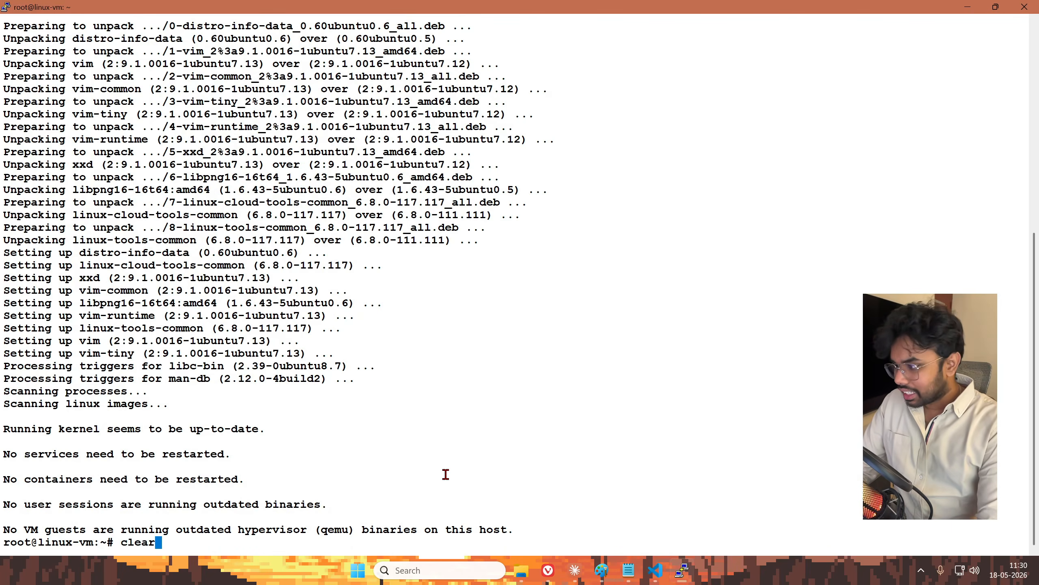
key(Return)
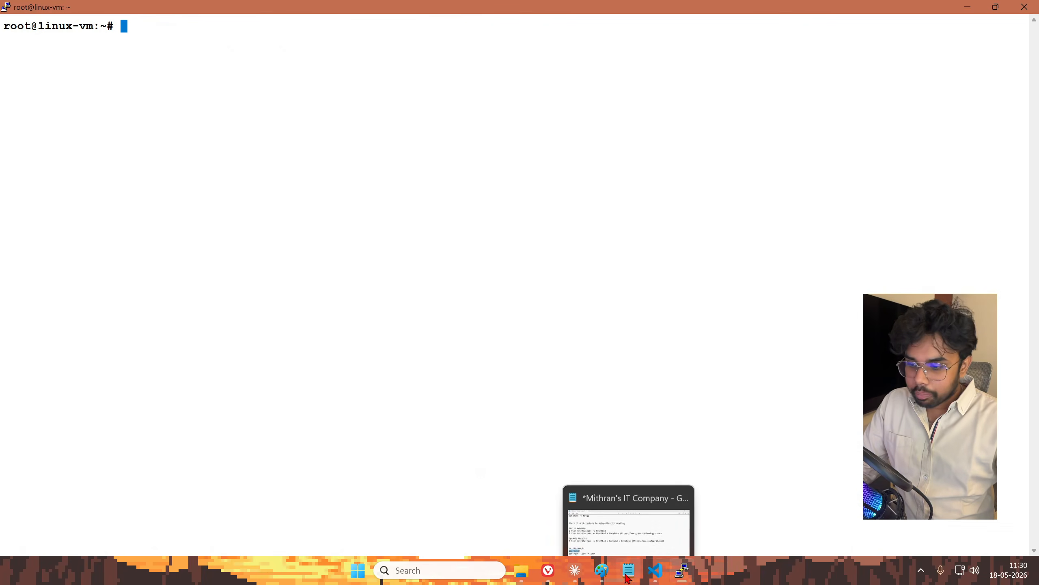
Switch to Paint and draw a red rounded rectangle on top of the Physical Server box, beside the Win VM shape
click(603, 572)
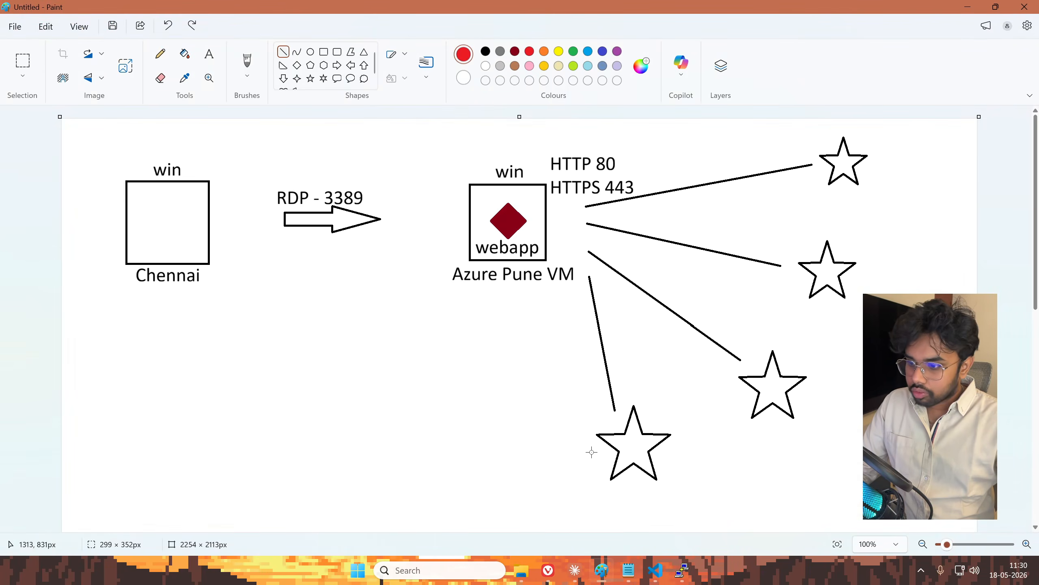
scroll(591, 452, down, 10)
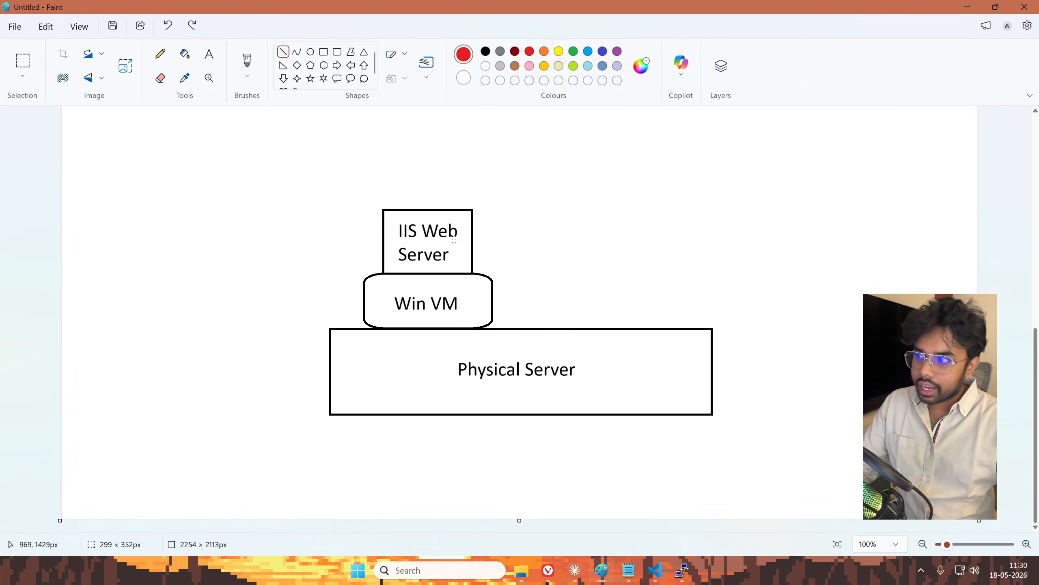
click(337, 52)
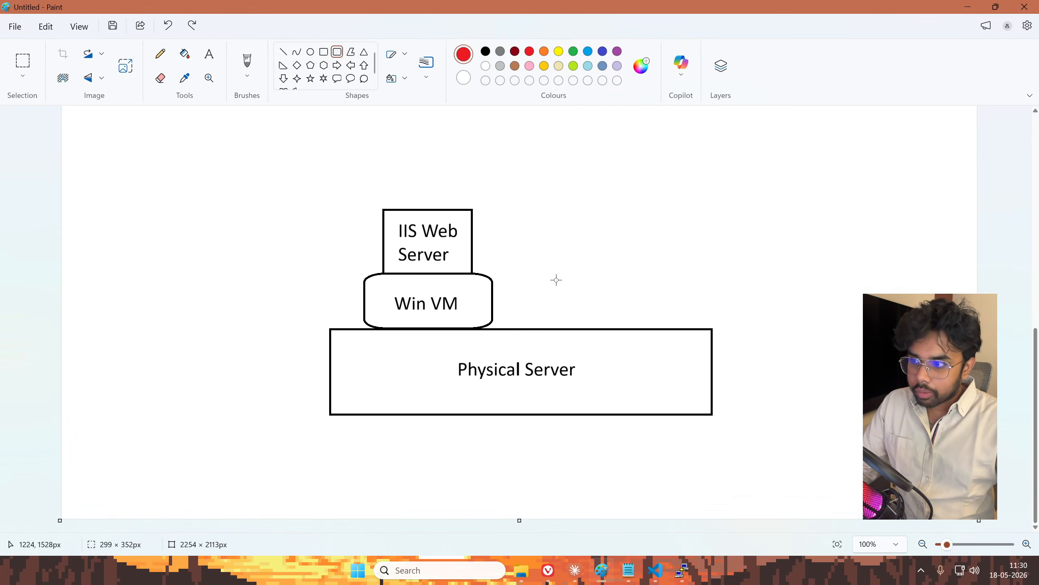
drag(546, 273, 679, 328)
click(520, 253)
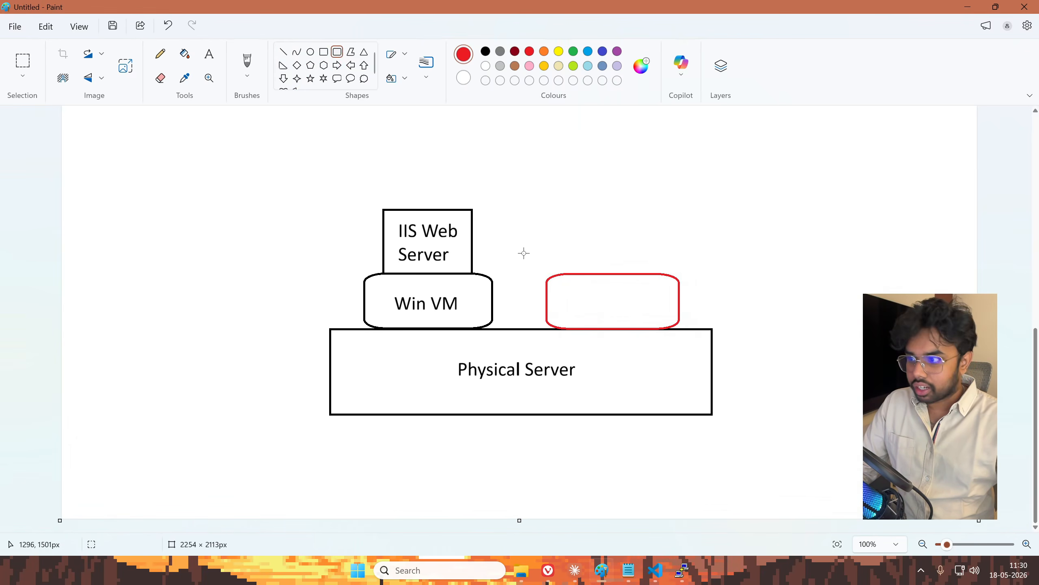
Label the red rounded rectangle with the text "Linux" in red 36-point Calibri
click(201, 55)
click(560, 289)
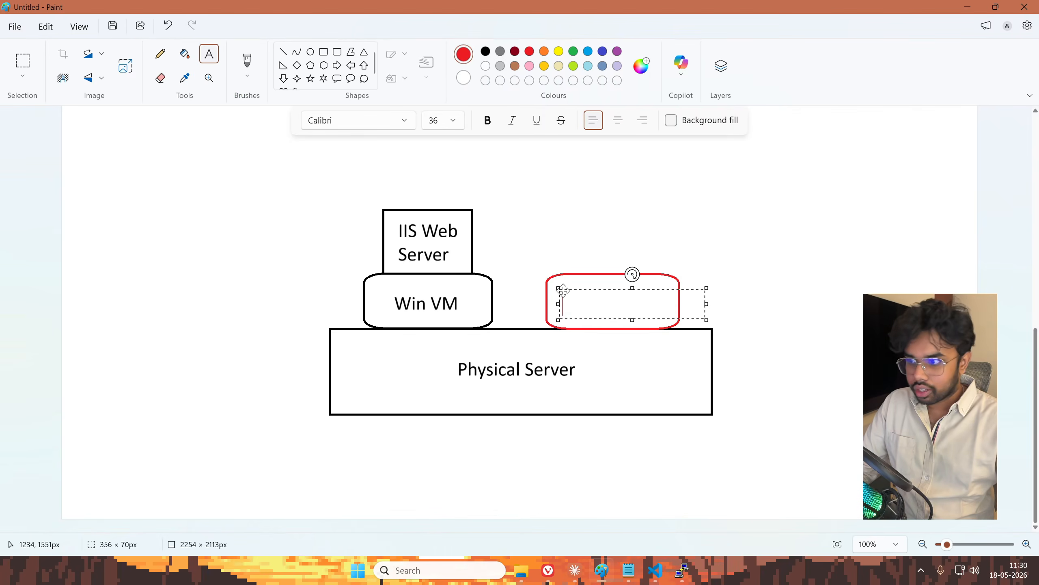
text(Libu)
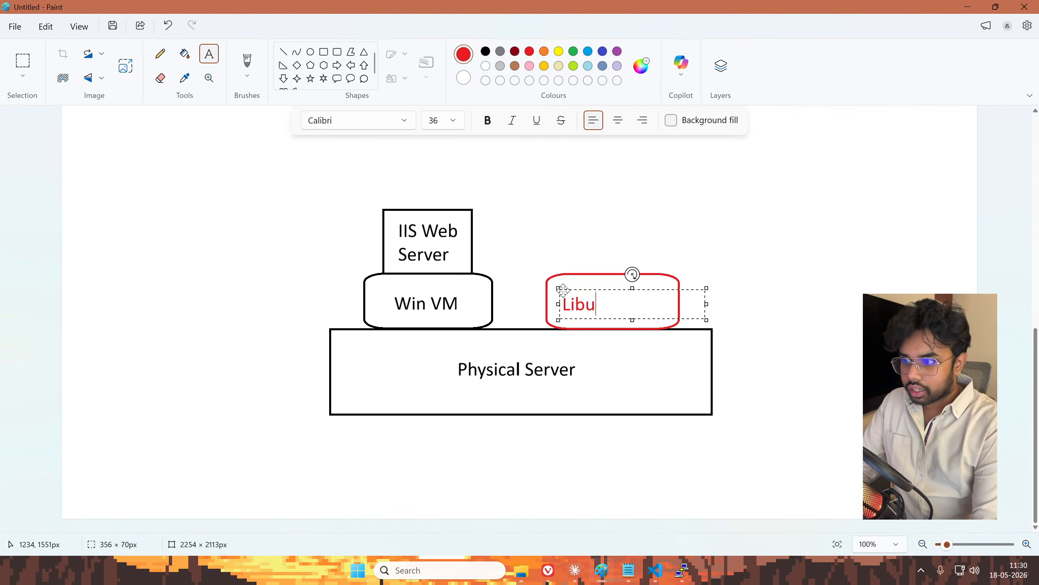
key(BackSpace)
text(n)
key(BackSpace)
key(BackSpace)
text(nux)
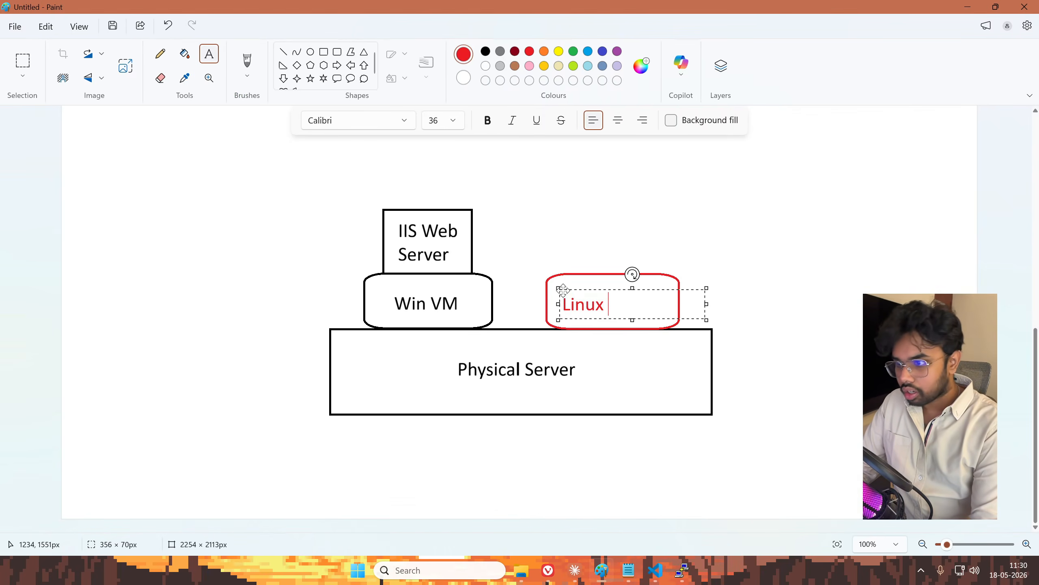
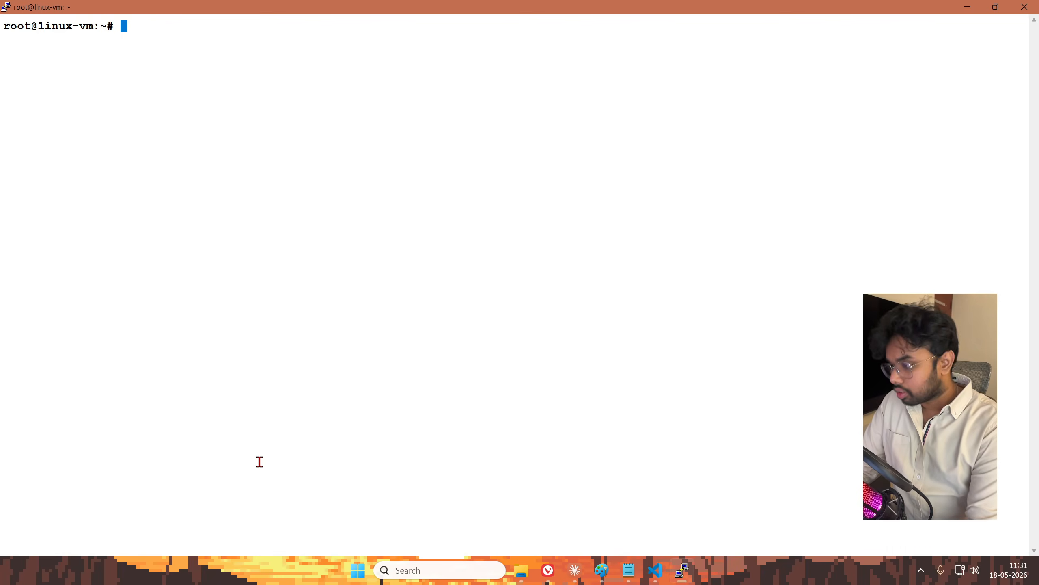
Begin a service-management command with systemctl at the linux-vm prompt
text(systemct)
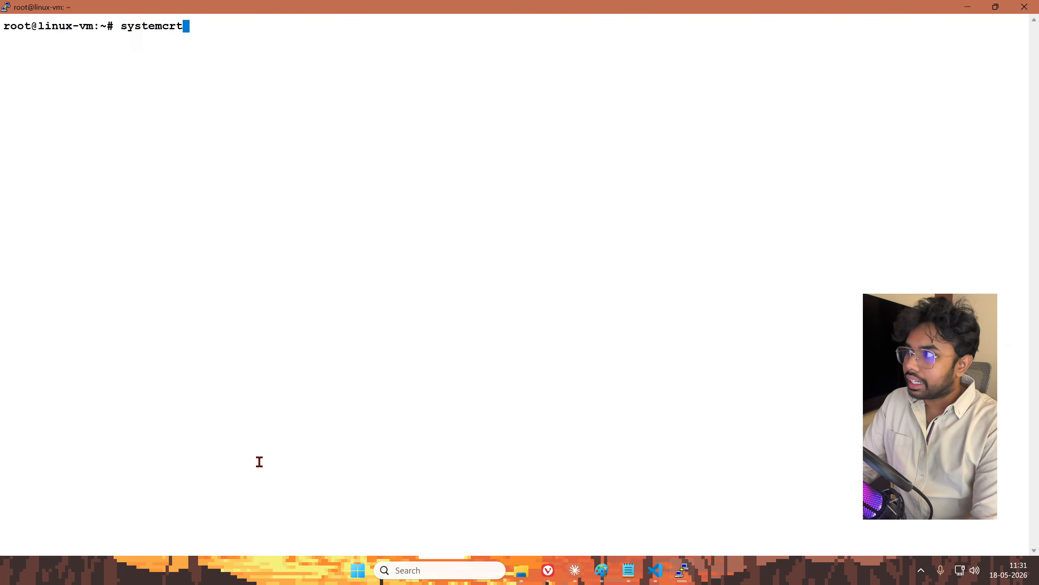
key(BackSpace)
text(tl)
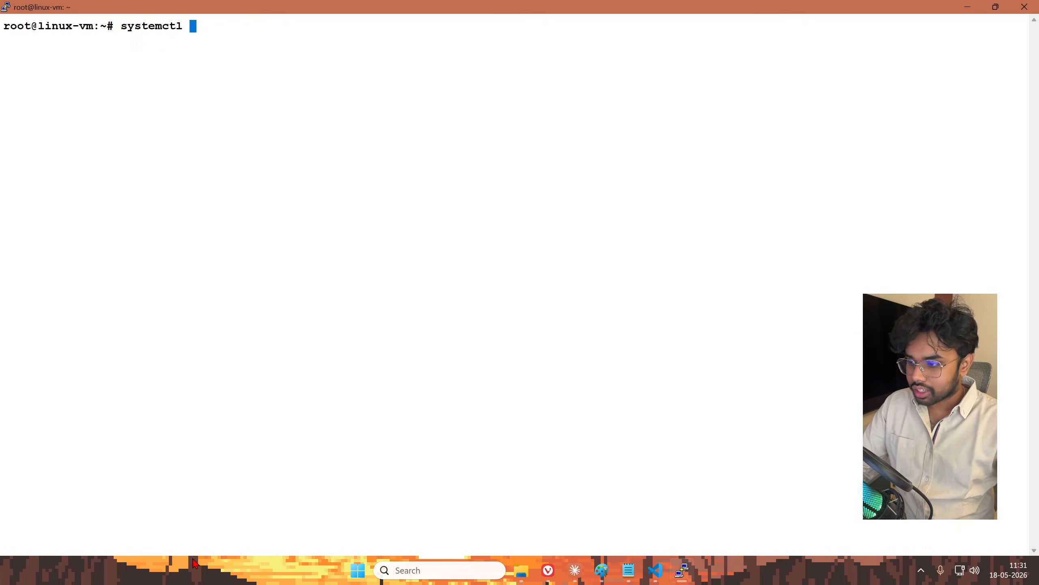
Open Task Manager at full size, examine the running processes and the actions available for AWCC.UCSubAgent, and close it
click(385, 569)
text(tas)
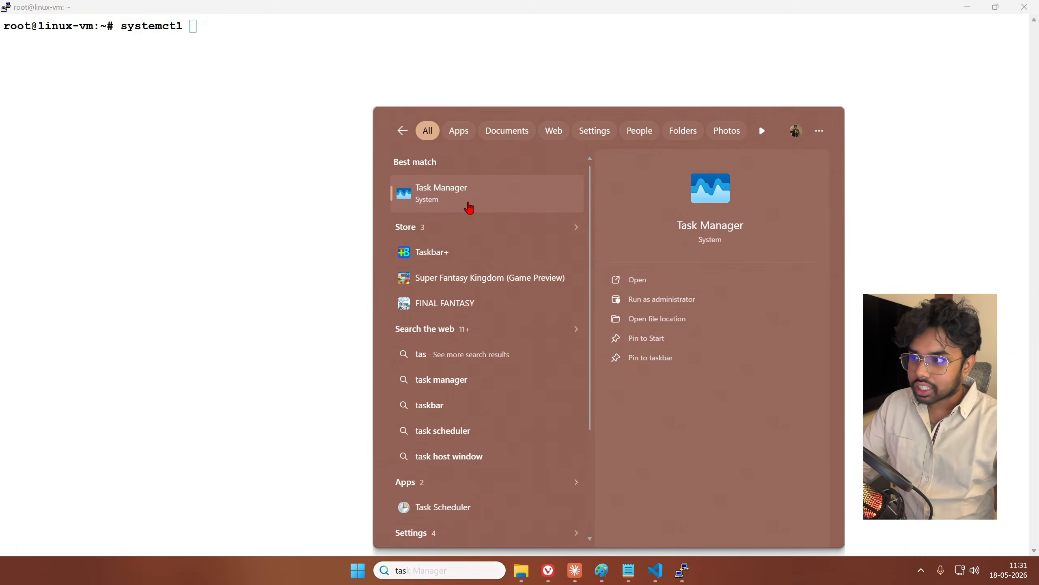
click(468, 208)
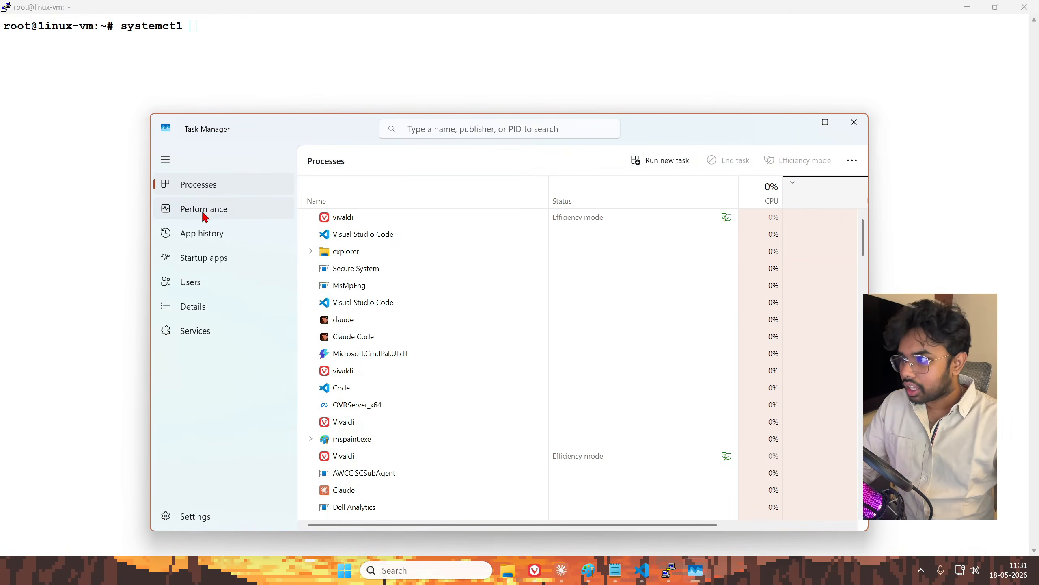
click(203, 214)
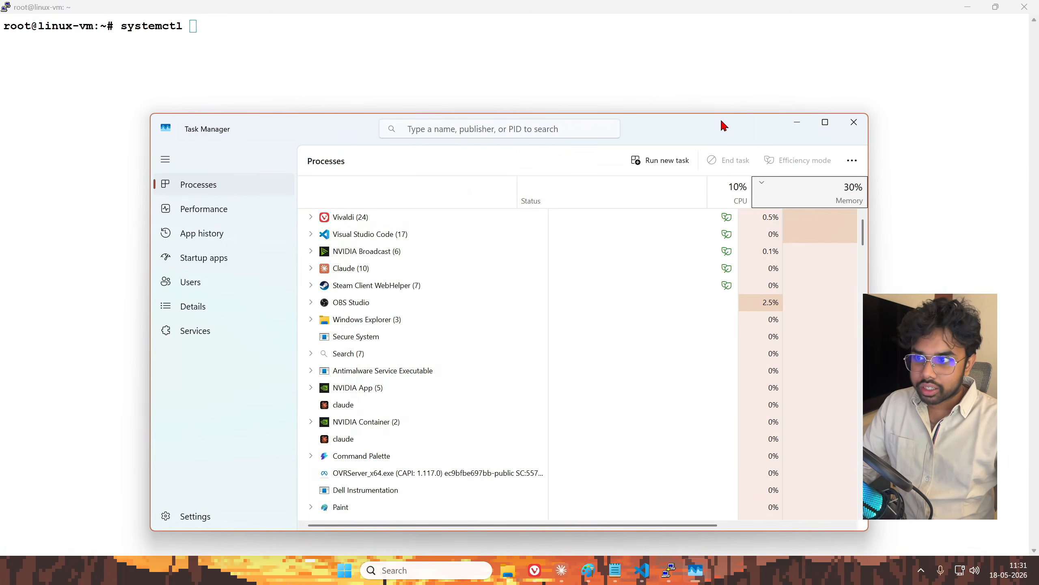
click(825, 122)
scroll(417, 278, down, 5)
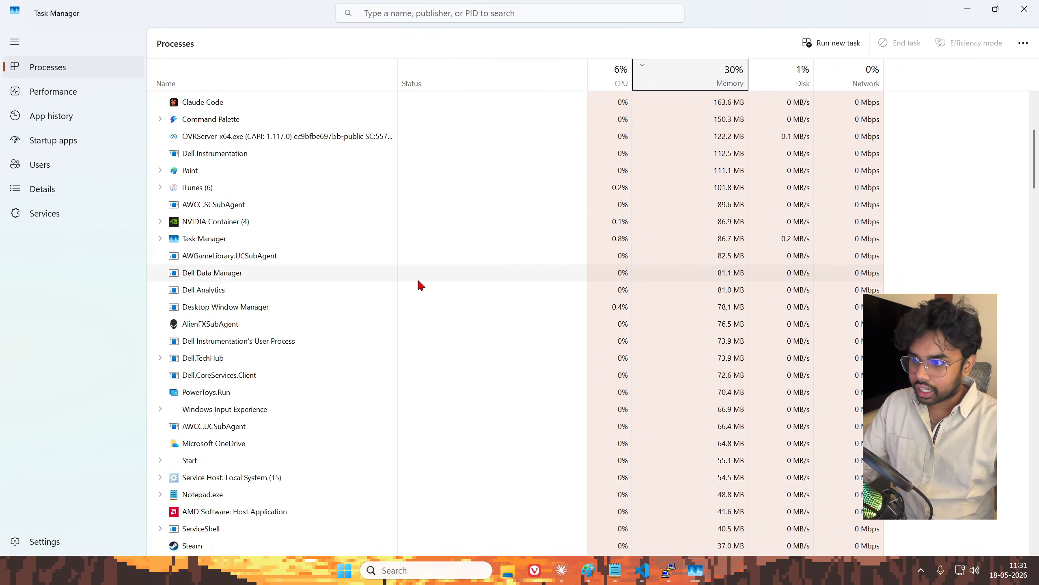
scroll(418, 280, down, 2)
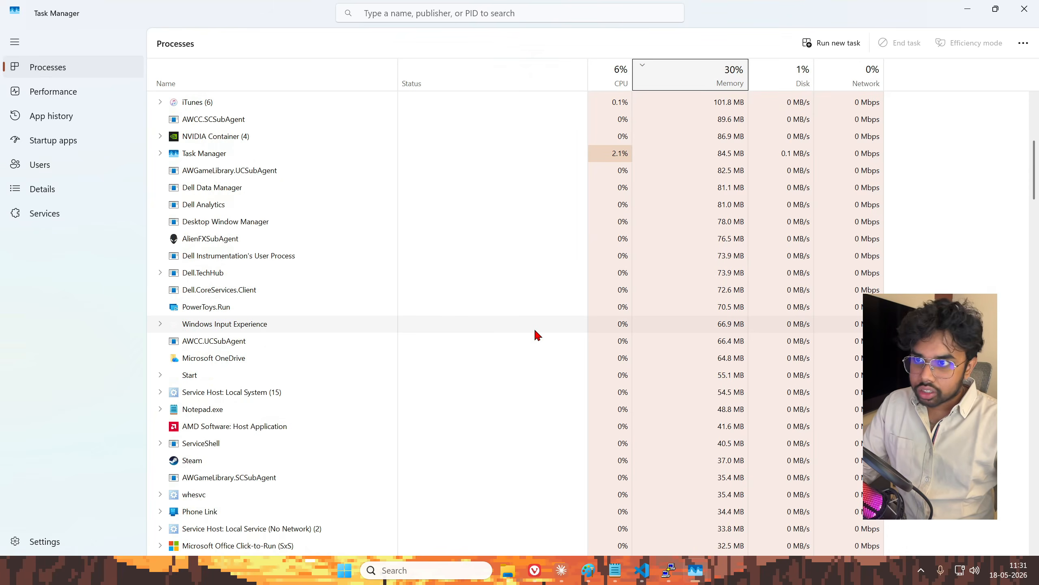
right_click(213, 341)
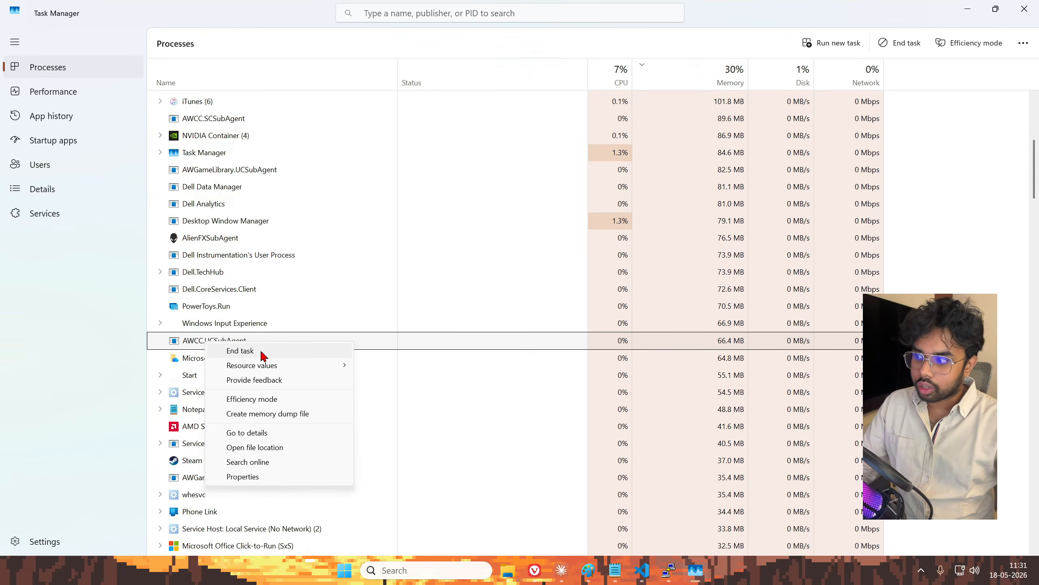
click(991, 323)
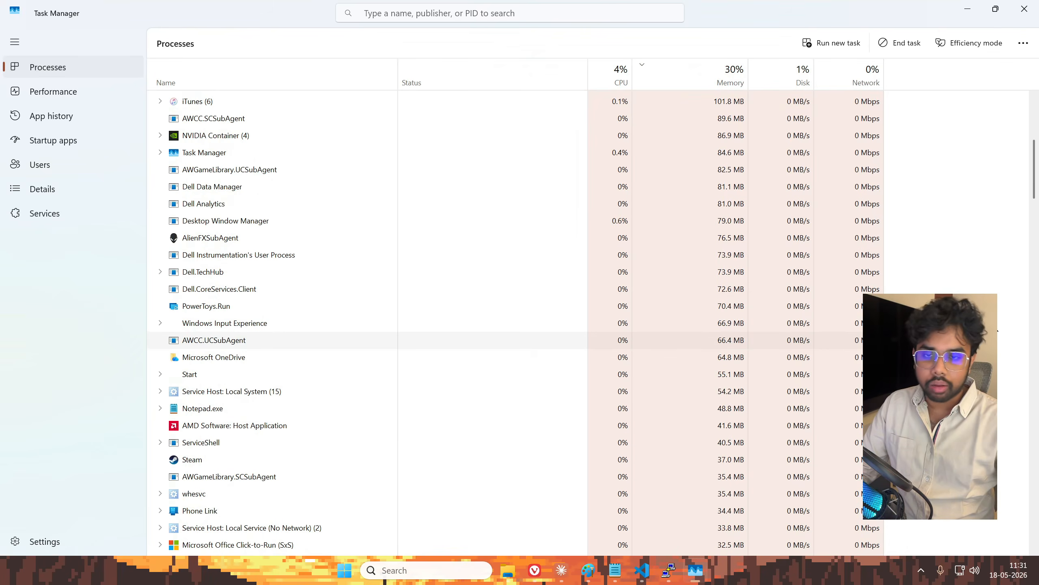
drag(1031, 160, 1025, 12)
click(1025, 9)
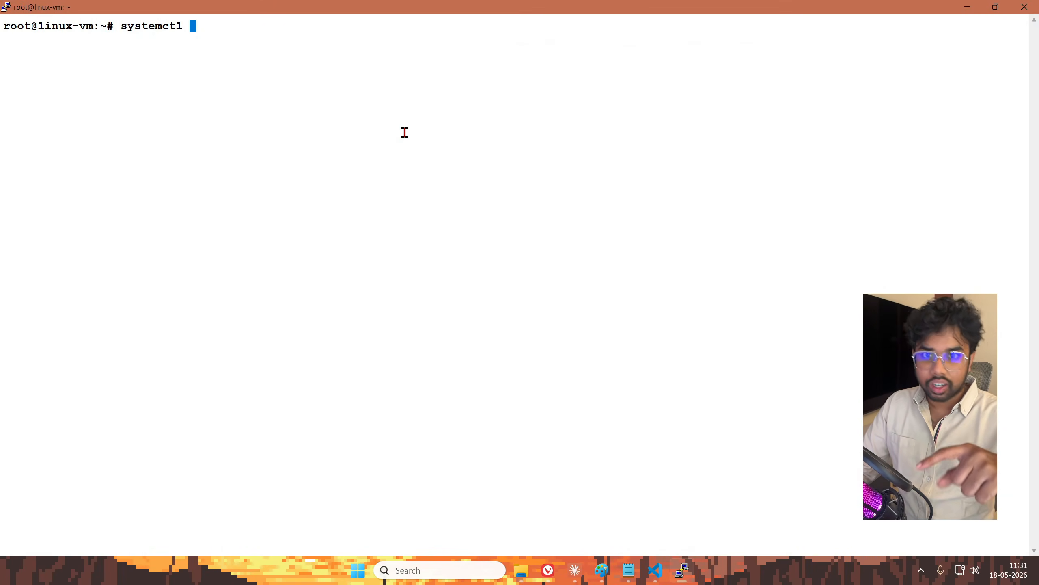
Complete and run the command as "systemctl enable nginx" so the web server launches at boot
text(e)
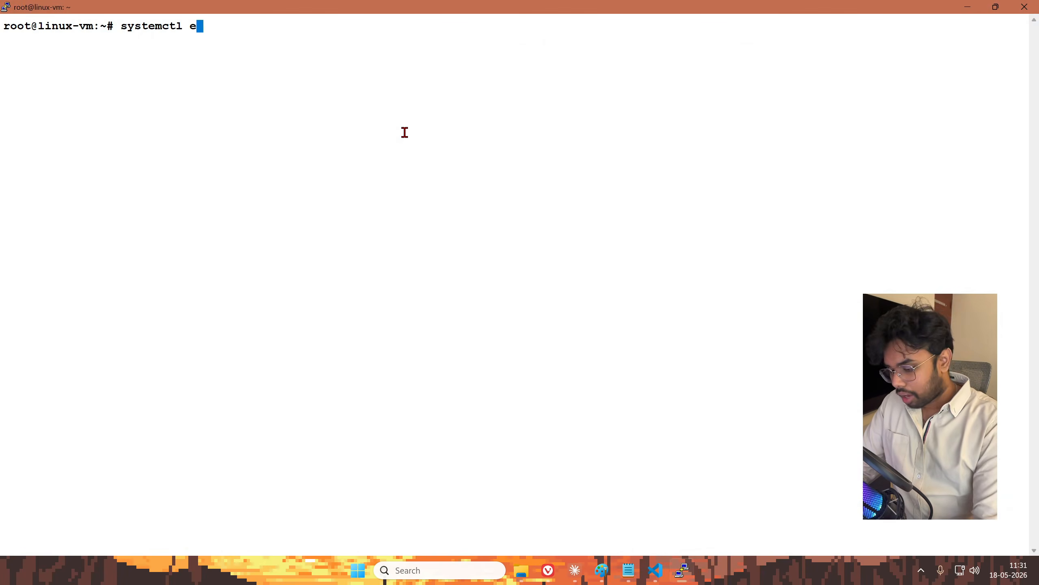
text(nable nginx)
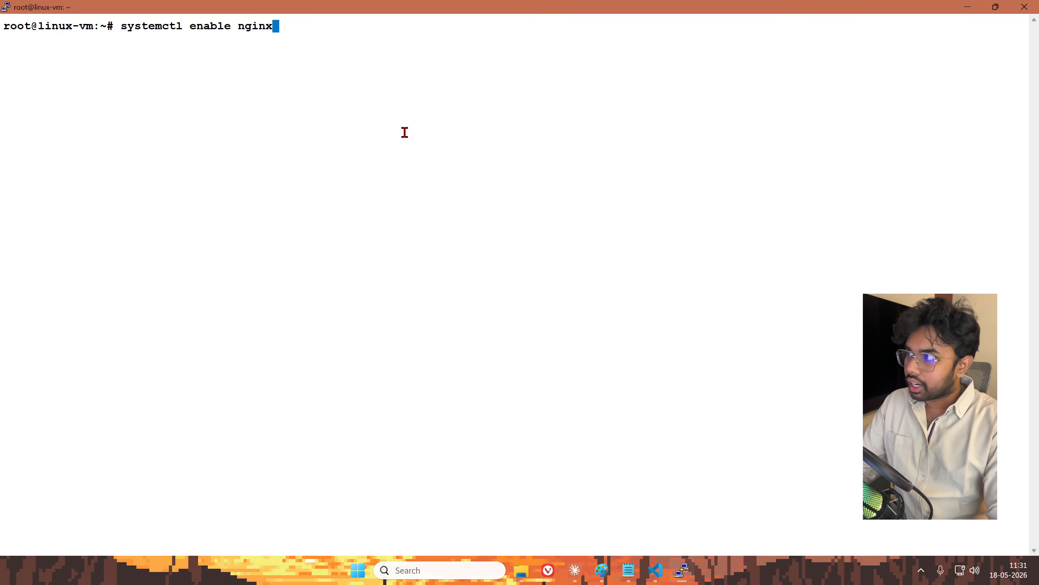
key(Return)
Start the web server by reusing the previous command as "systemctl start nginx"
key(Up)
key(Left)
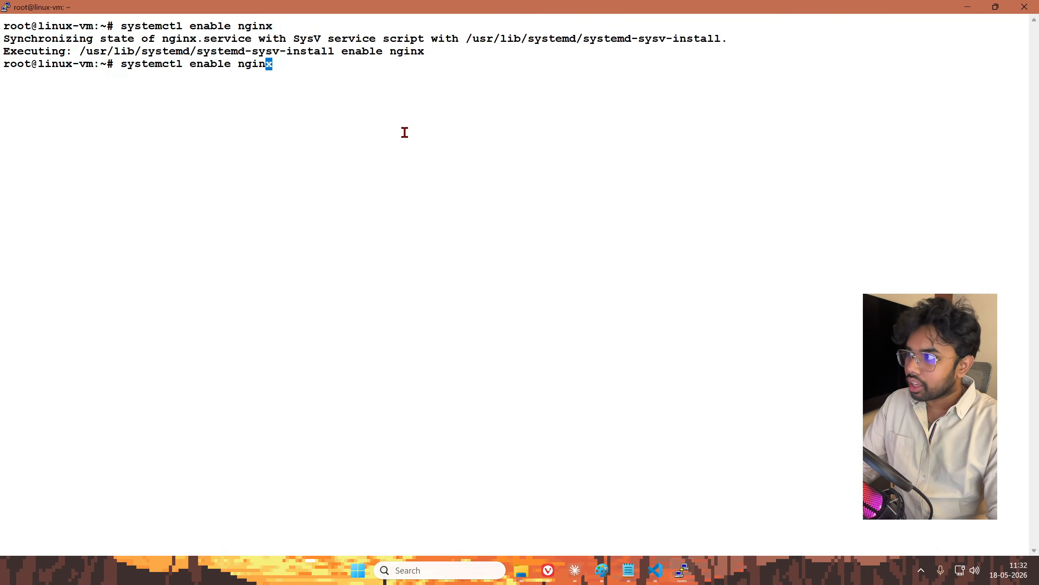
key(Left)
key(Left)
key(Left)
key(Left)
key(Left)
key(BackSpace)
key(BackSpace)
key(BackSpace)
key(BackSpace)
key(BackSpace)
key(BackSpace)
text(st)
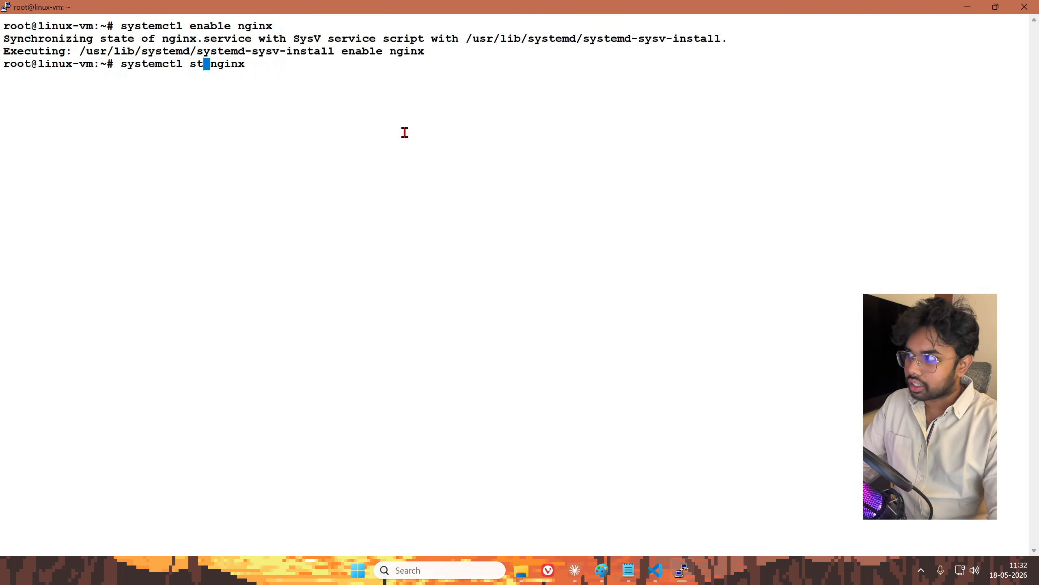
text(art)
key(Return)
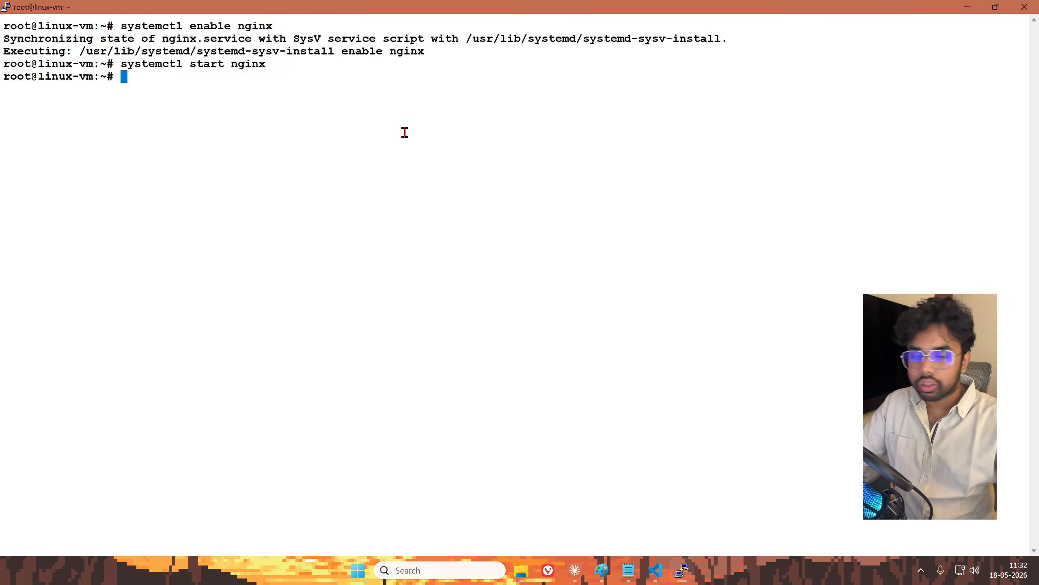
Check the web server service by running "systemctl status nginx" and review its log lines
key(Up)
key(Left)
key(Left)
key(Left)
key(Left)
key(Left)
key(Left)
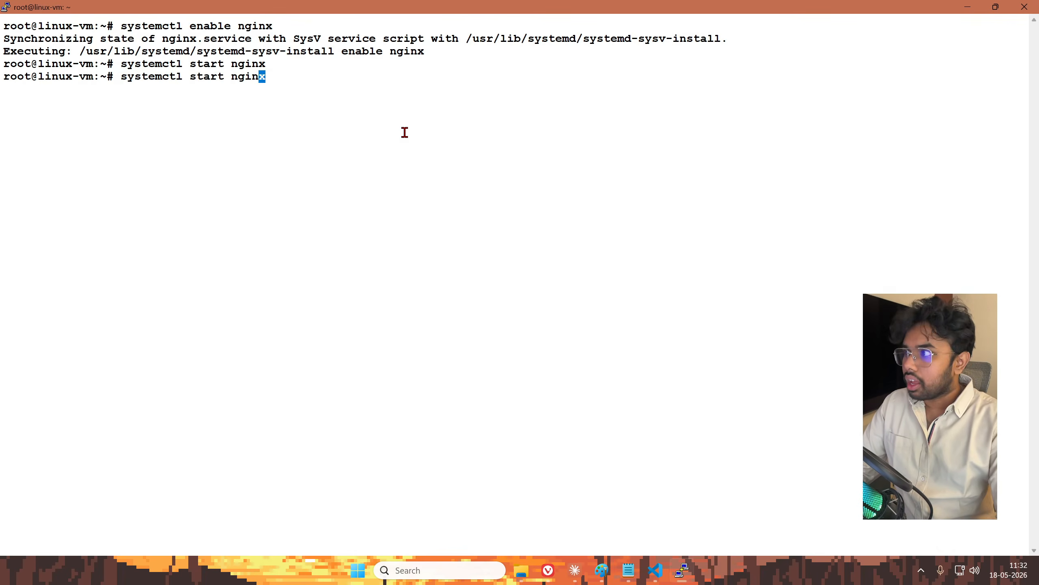
key(BackSpace)
key(BackSpace)
key(BackSpace)
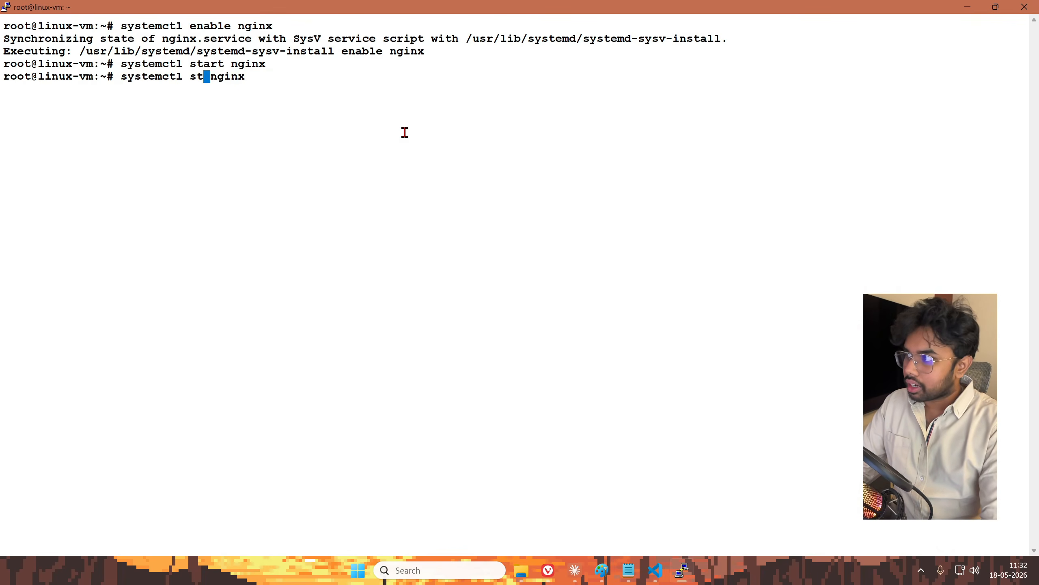
text(atus)
key(Return)
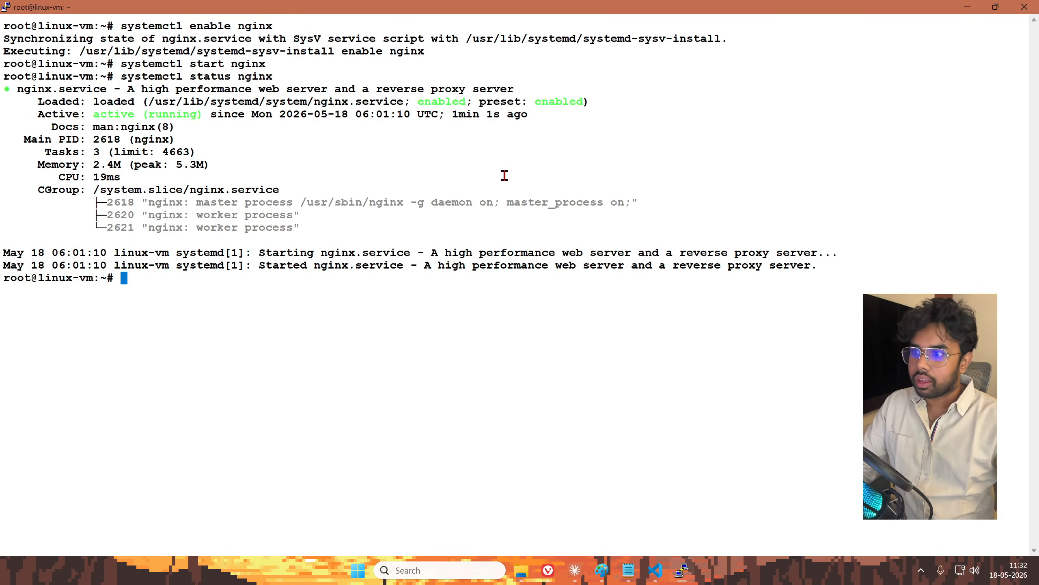
drag(449, 257, 637, 255)
click(559, 287)
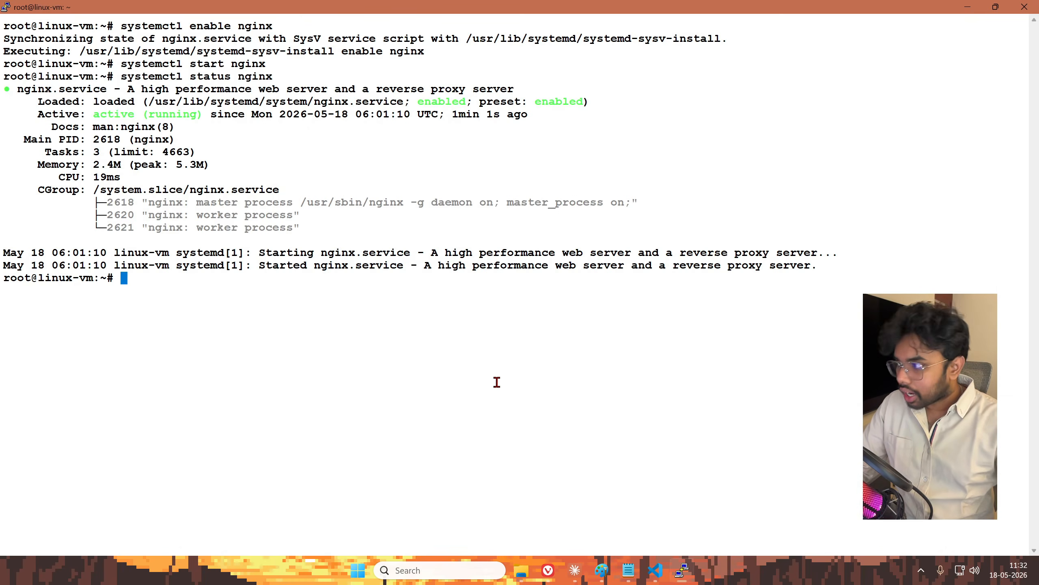
Change the working directory to /var/www/html/ and check the path in the prompt
text(cd )
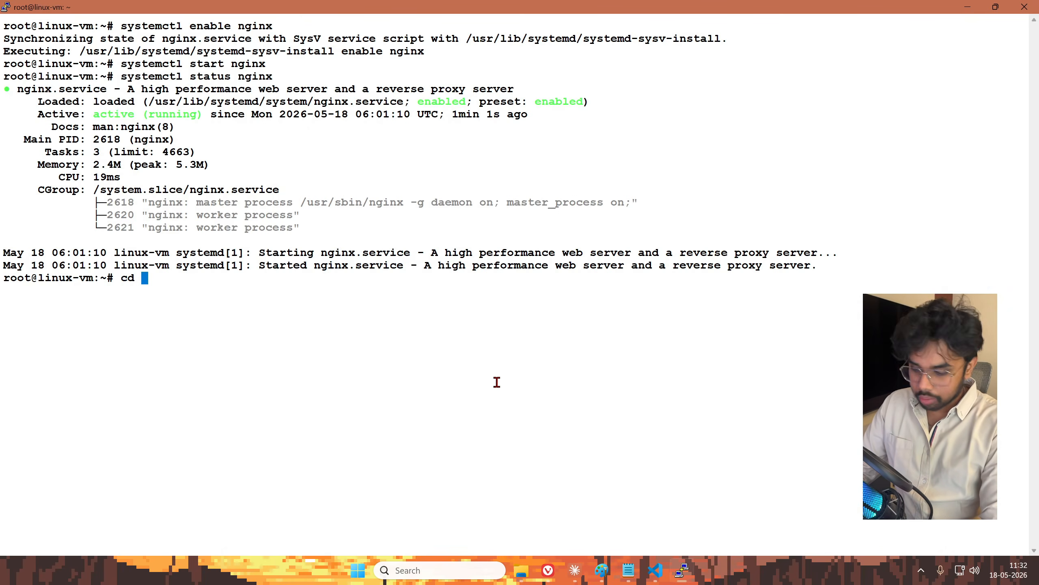
text(/var/www/)
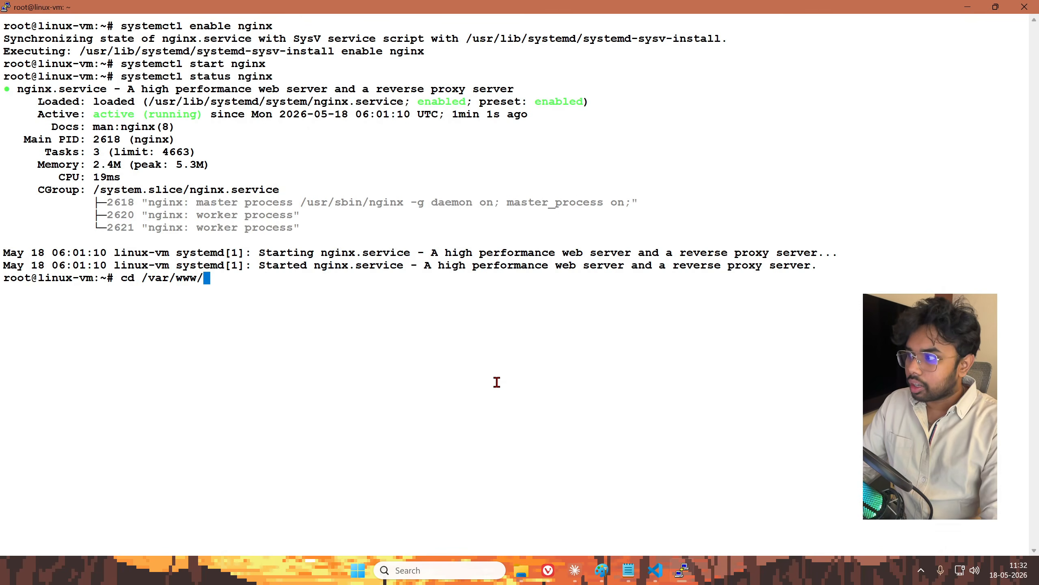
text(html/)
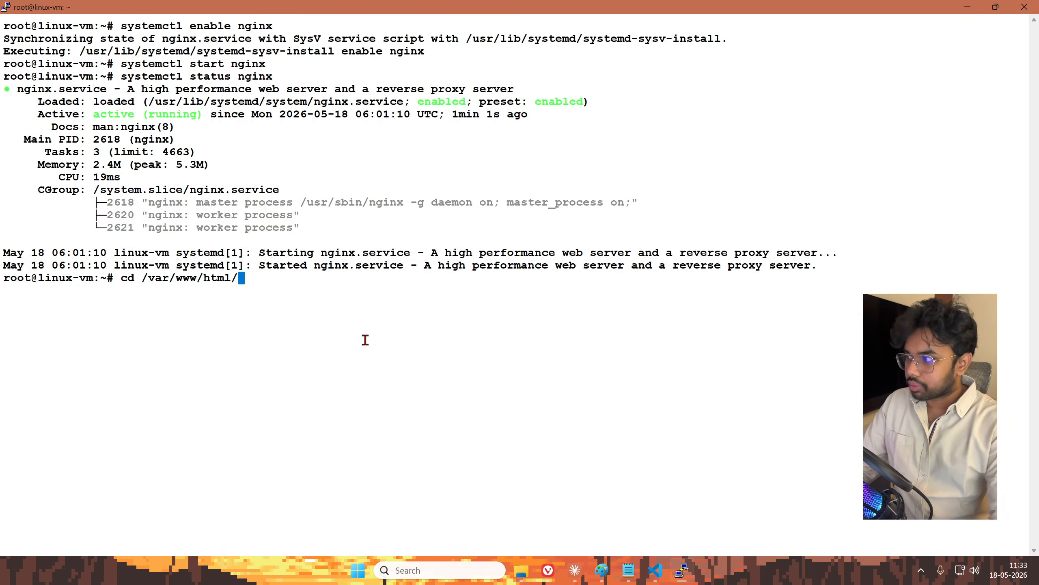
key(Return)
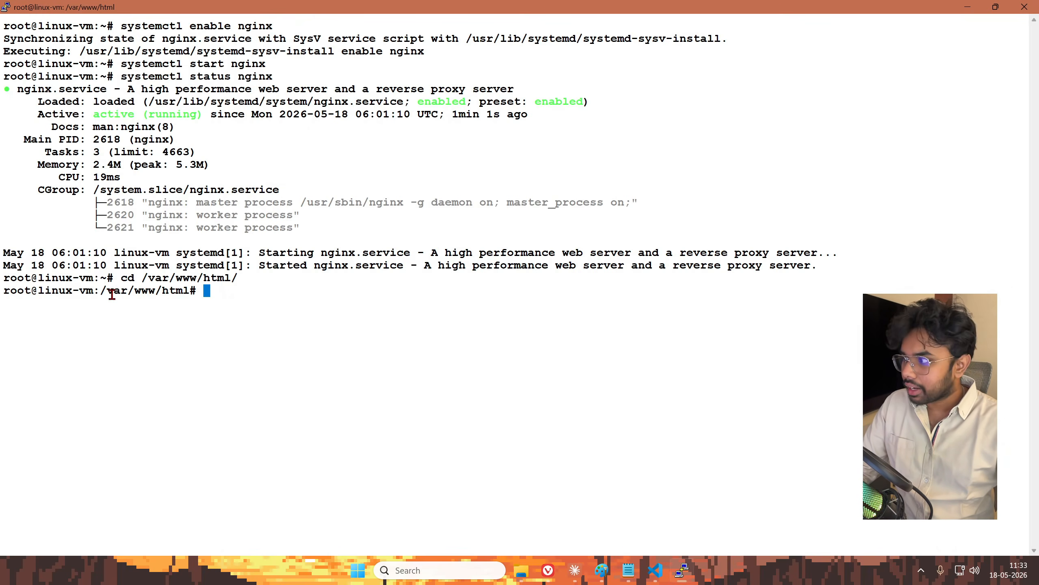
drag(104, 292, 190, 290)
click(244, 290)
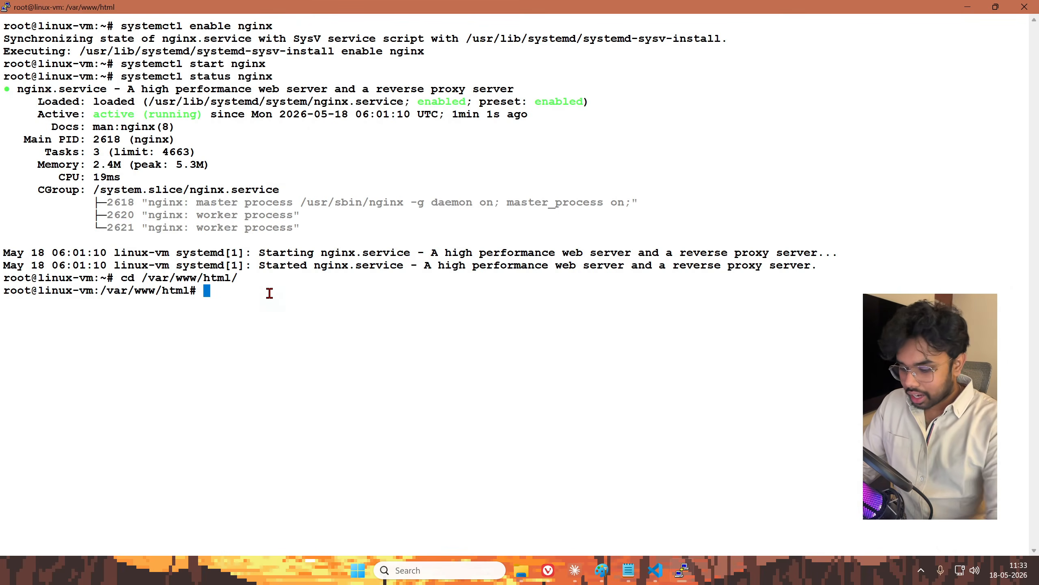
List the web root's contents in long format with "ls -l" and examine the file name
text(ls -l)
key(Return)
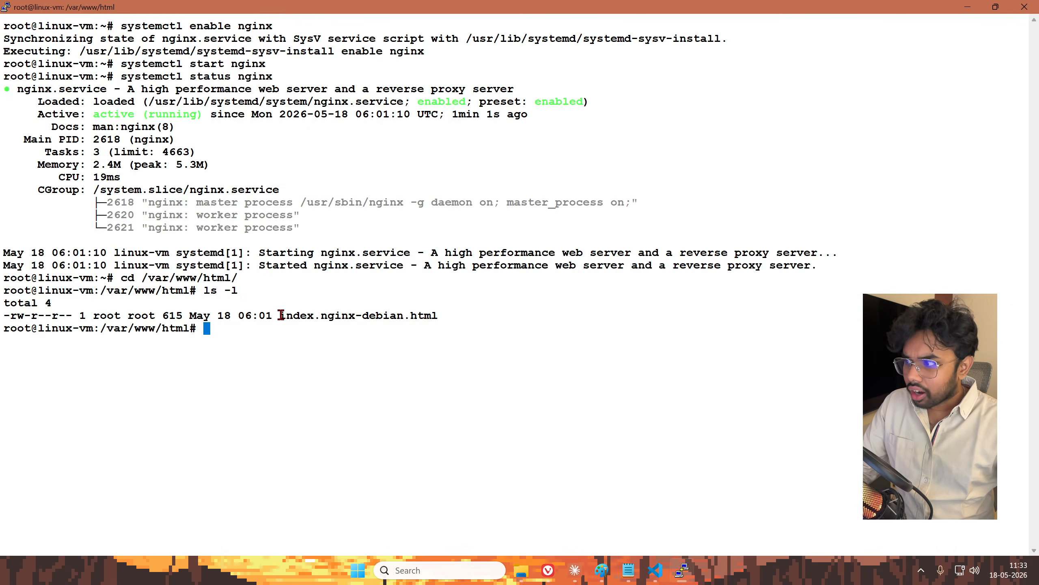
drag(281, 315, 435, 318)
click(423, 335)
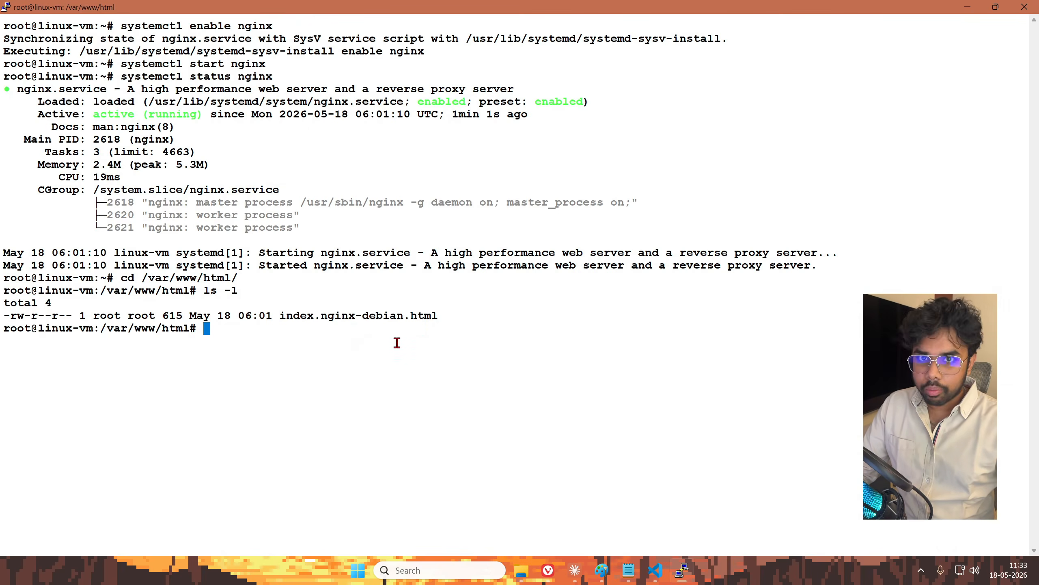
Switch to Vivaldi, show the linux-vm overview in the Azure portal, and open a private browser window
click(552, 576)
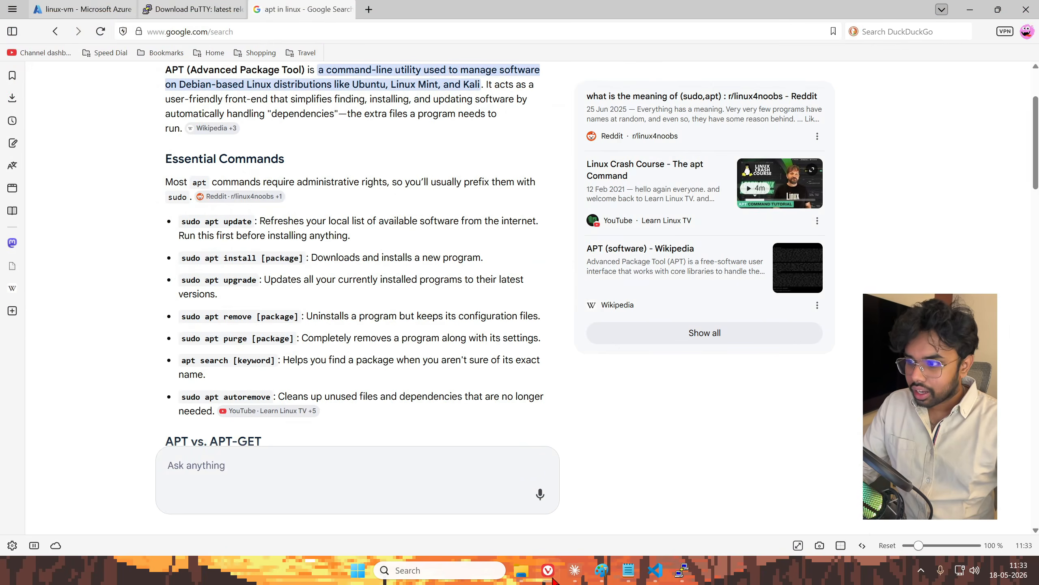
click(98, 9)
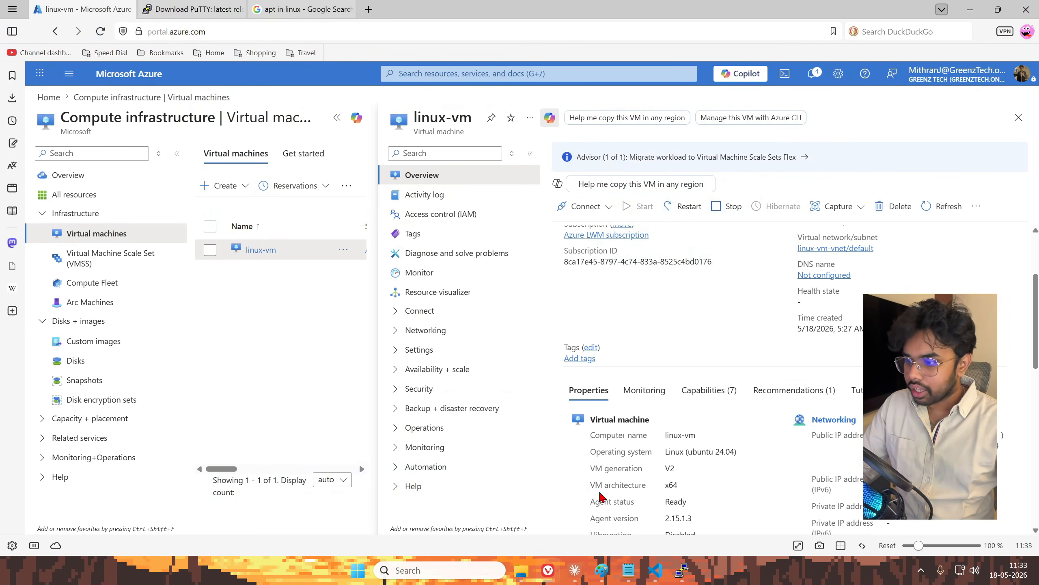
key(ctrl+shift+n)
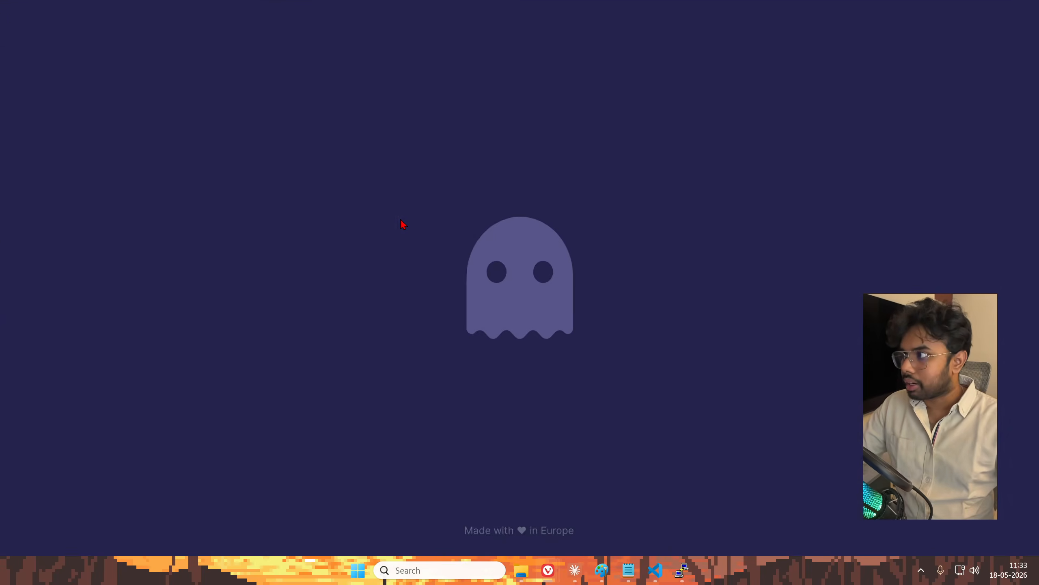
text(http://)
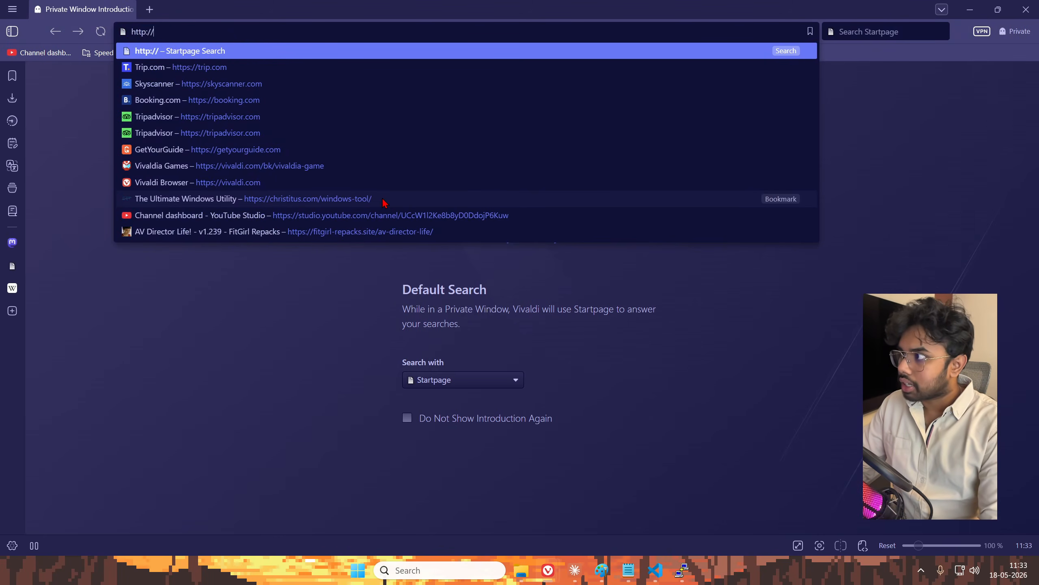
text(74.225.200.91)
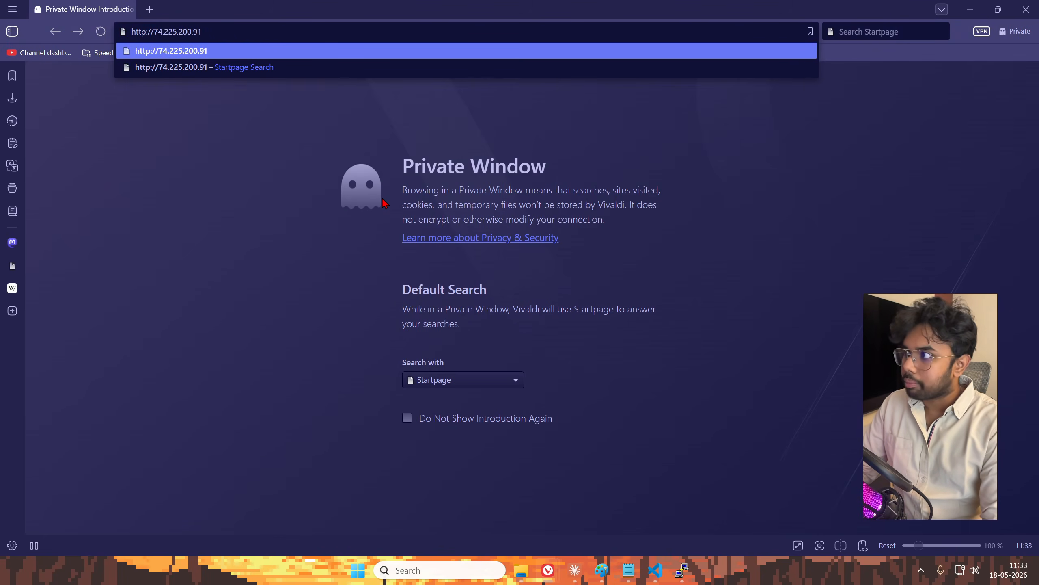
key(Return)
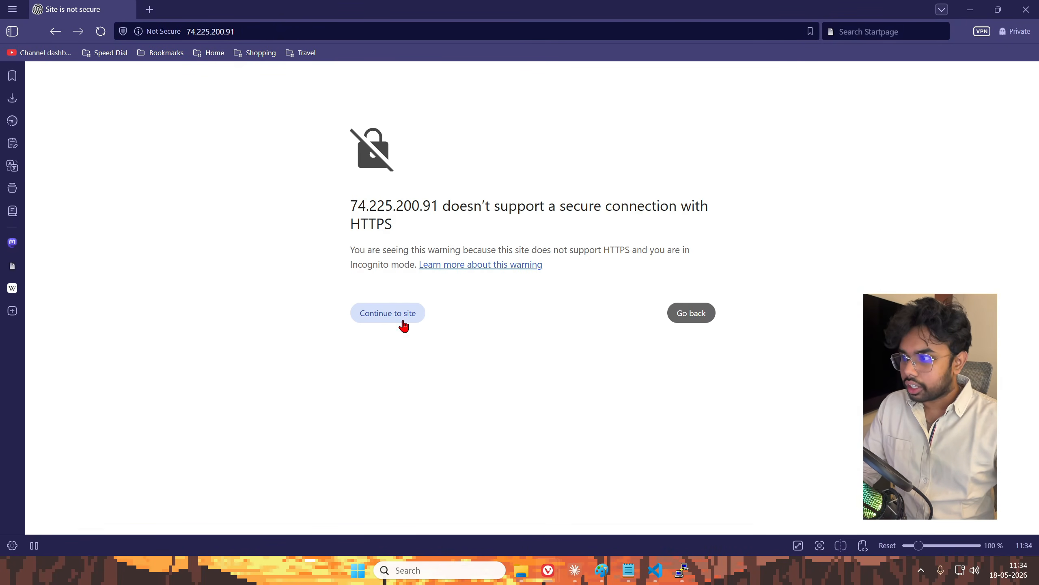
click(401, 322)
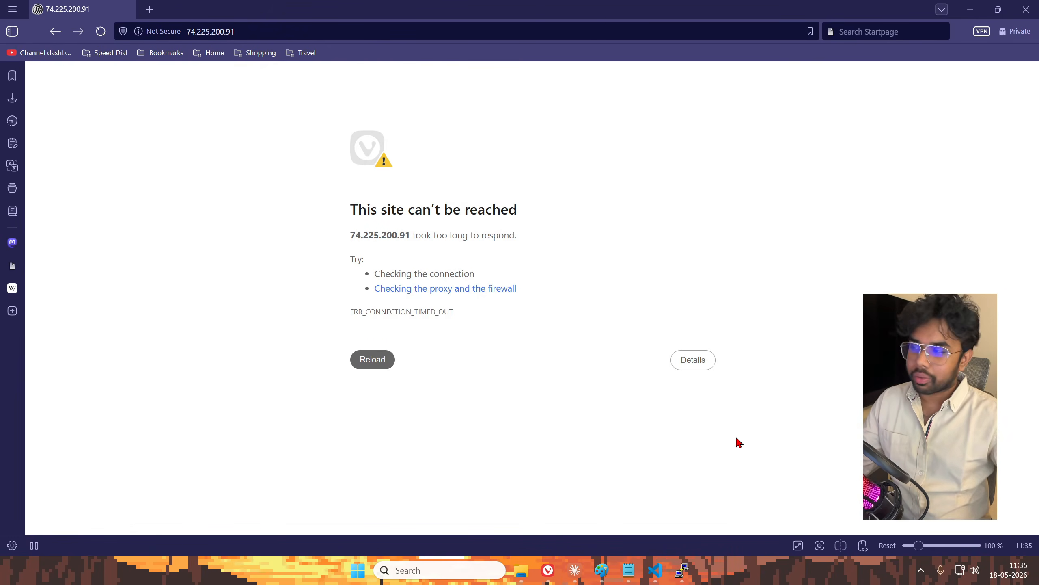
click(329, 34)
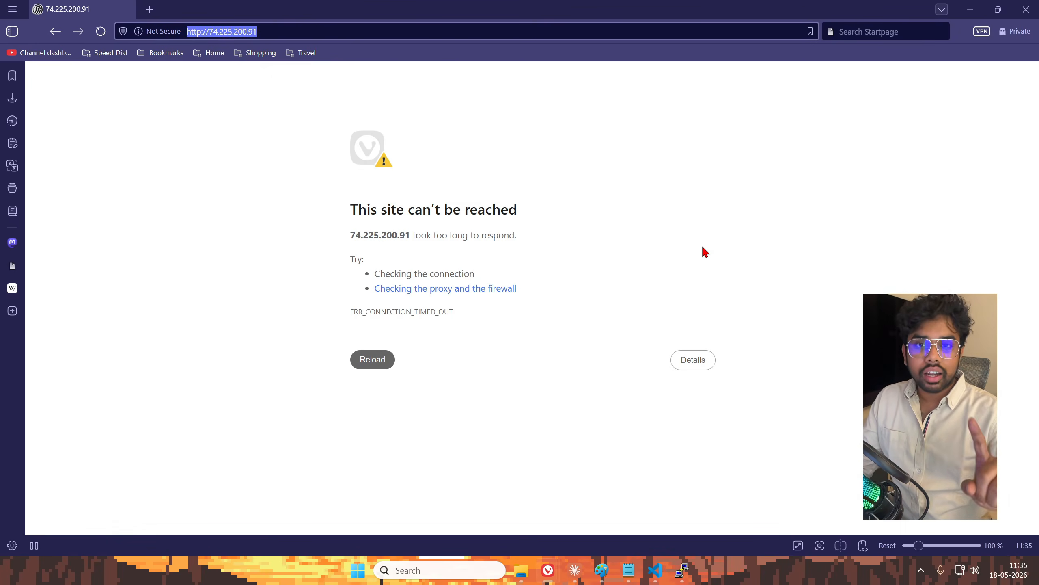
key(Return)
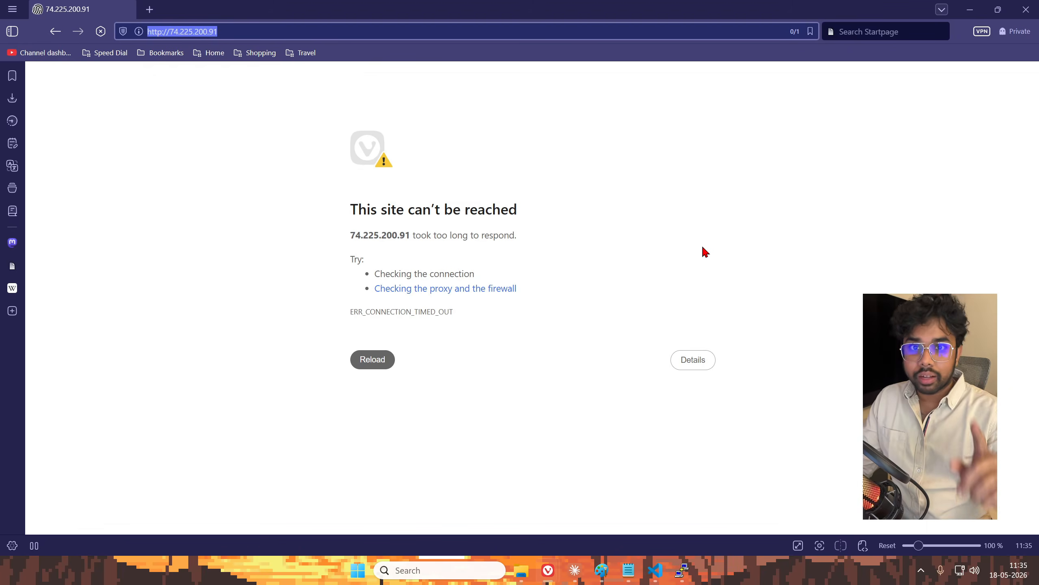
Switch to Paint and examine the HTTP 80 and HTTPS 443 labels and the nginx web server drawing
click(609, 569)
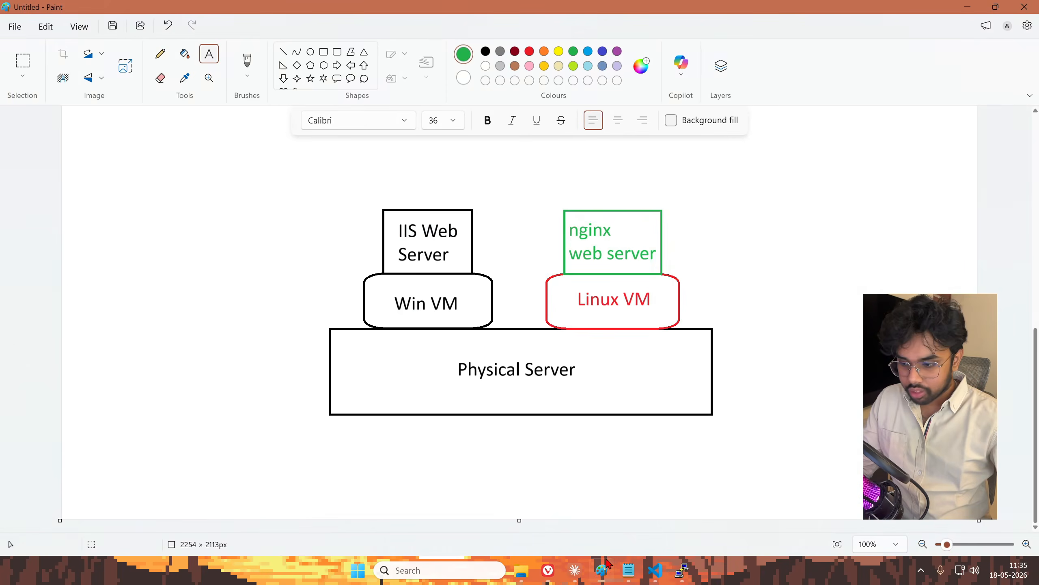
scroll(672, 364, up, 10)
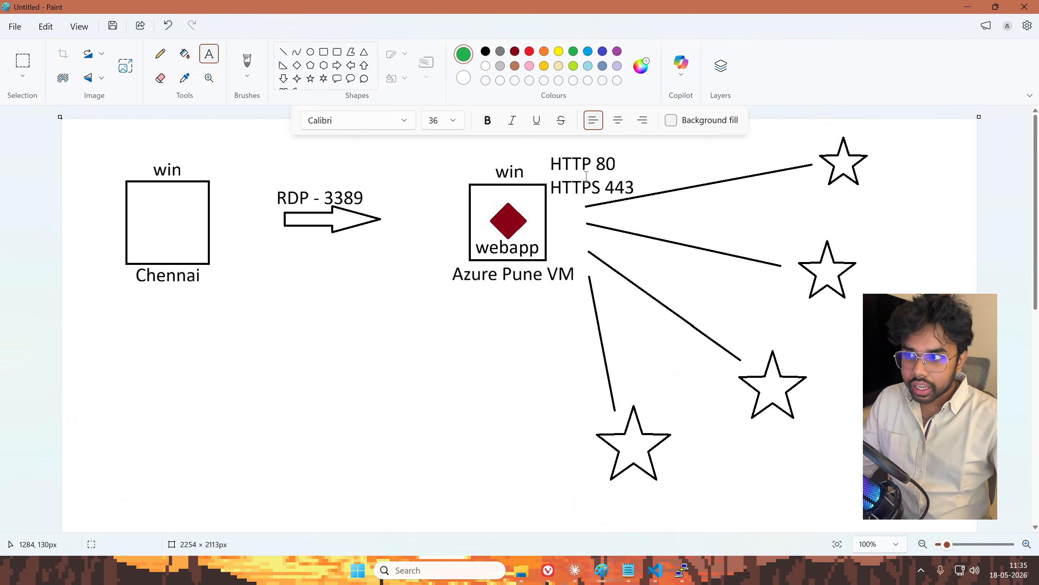
scroll(688, 234, down, 10)
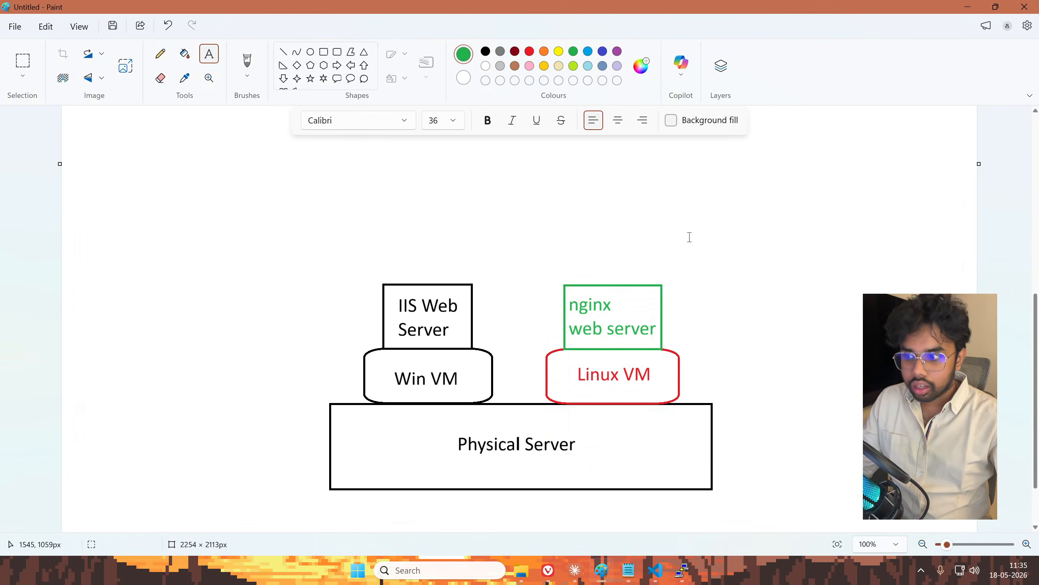
scroll(690, 237, down, 3)
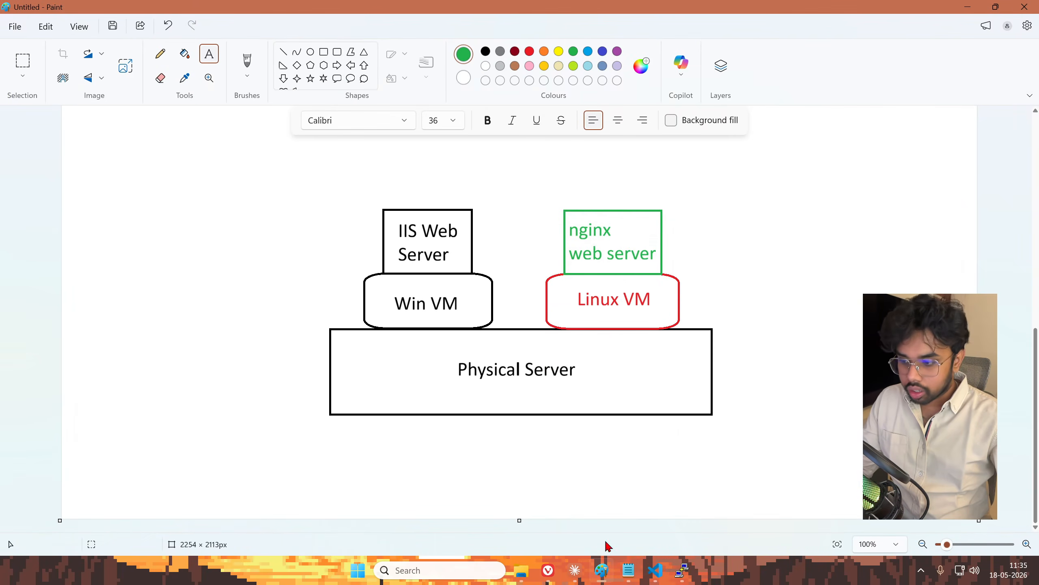
Switch back to the Azure portal in Vivaldi, expand the linux-vm page, and examine its essentials and networking properties
mouse_move(549, 570)
click(494, 529)
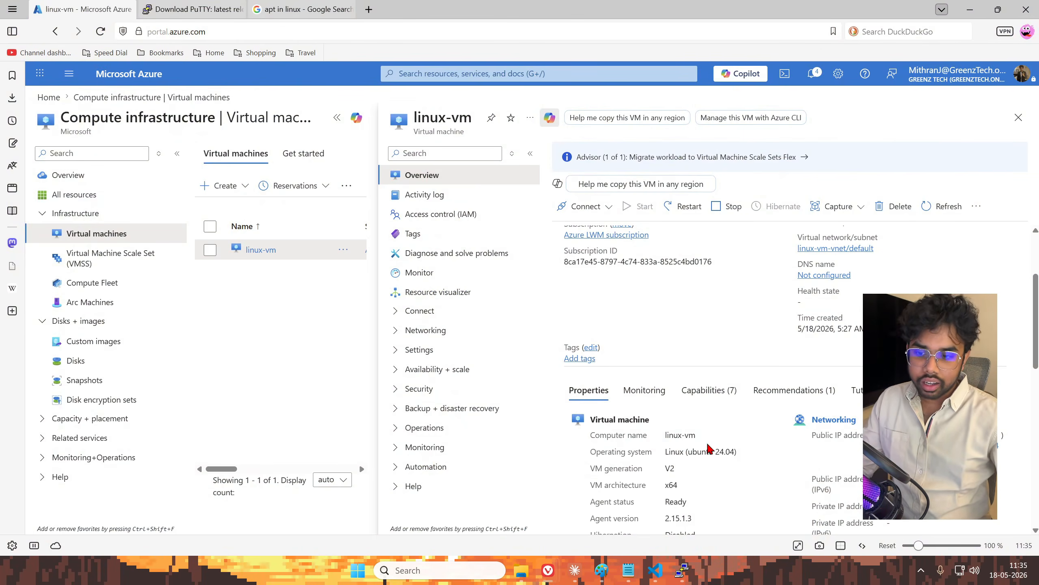
scroll(757, 476, down, 3)
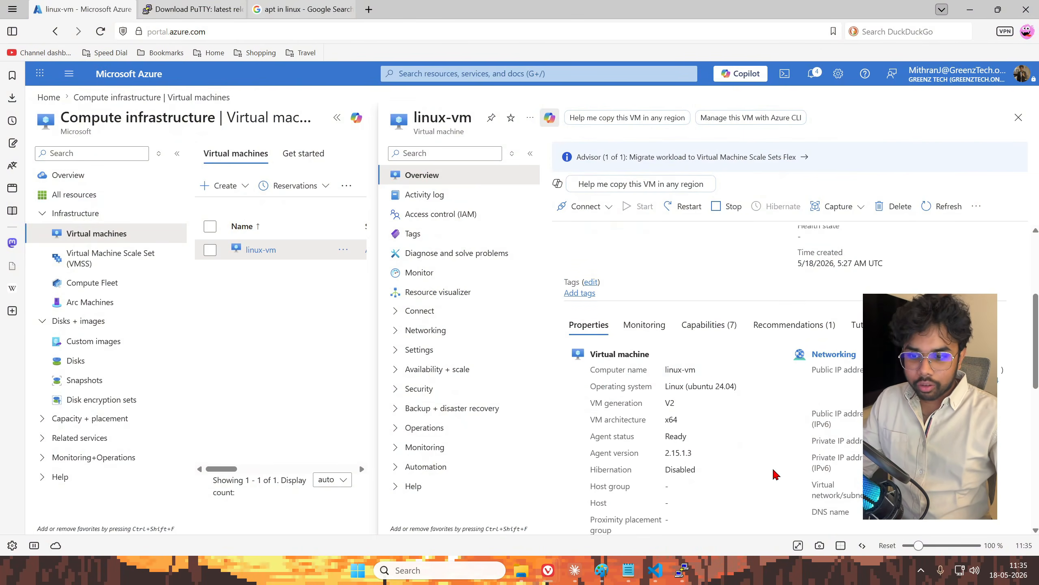
click(337, 118)
scroll(504, 375, up, 5)
scroll(503, 375, down, 10)
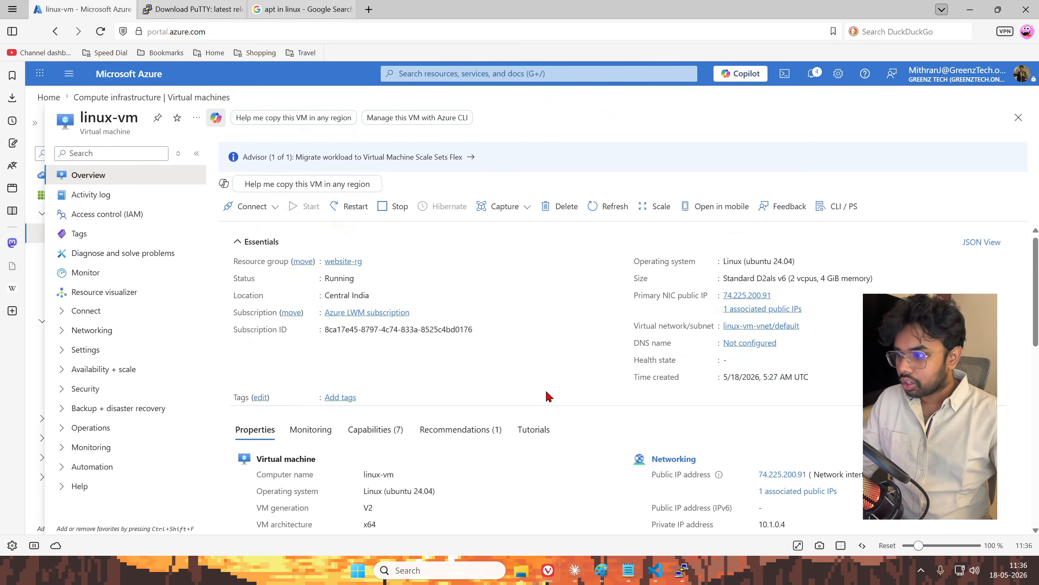
scroll(481, 384, up, 6)
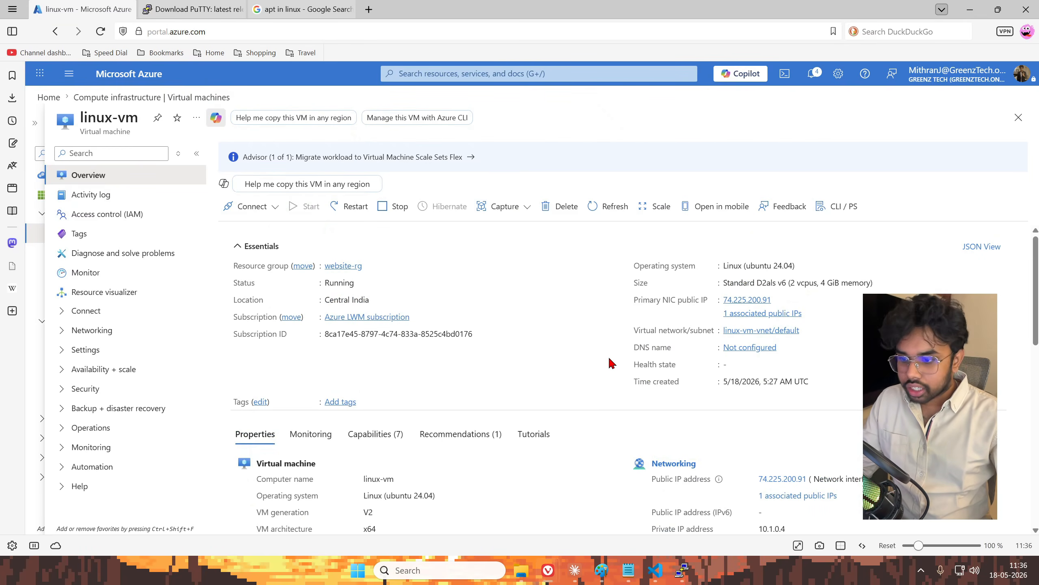
scroll(609, 355, down, 4)
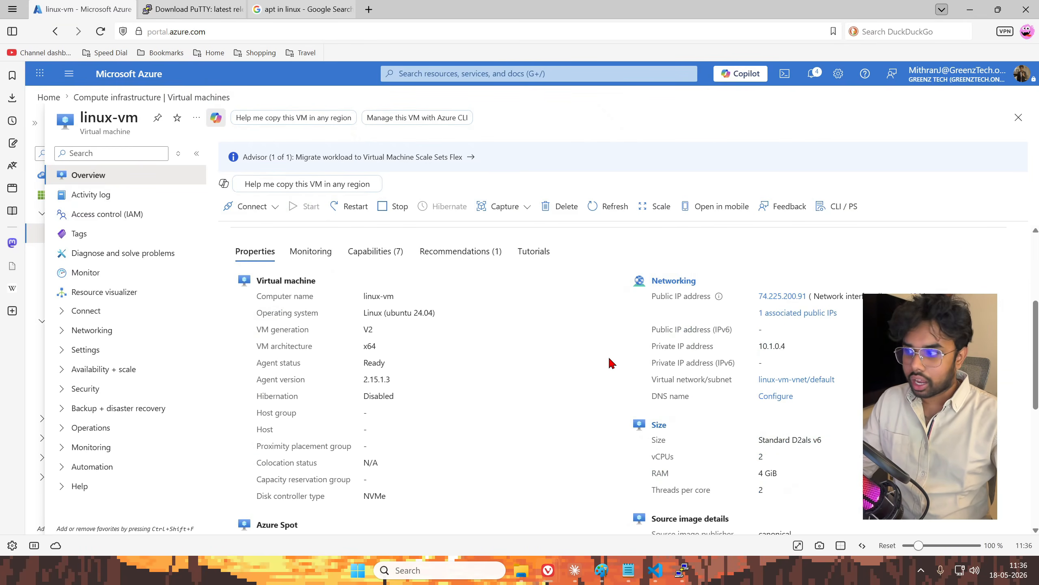
scroll(610, 376, down, 3)
scroll(612, 376, up, 7)
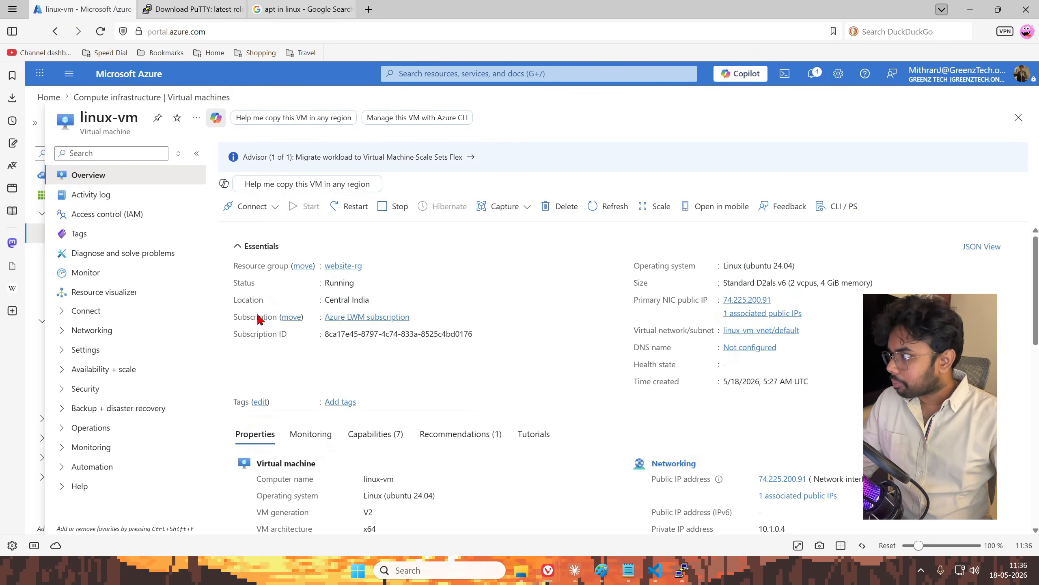
Close the linux-vm overview and open the Network security groups service in a new browser tab
click(1019, 117)
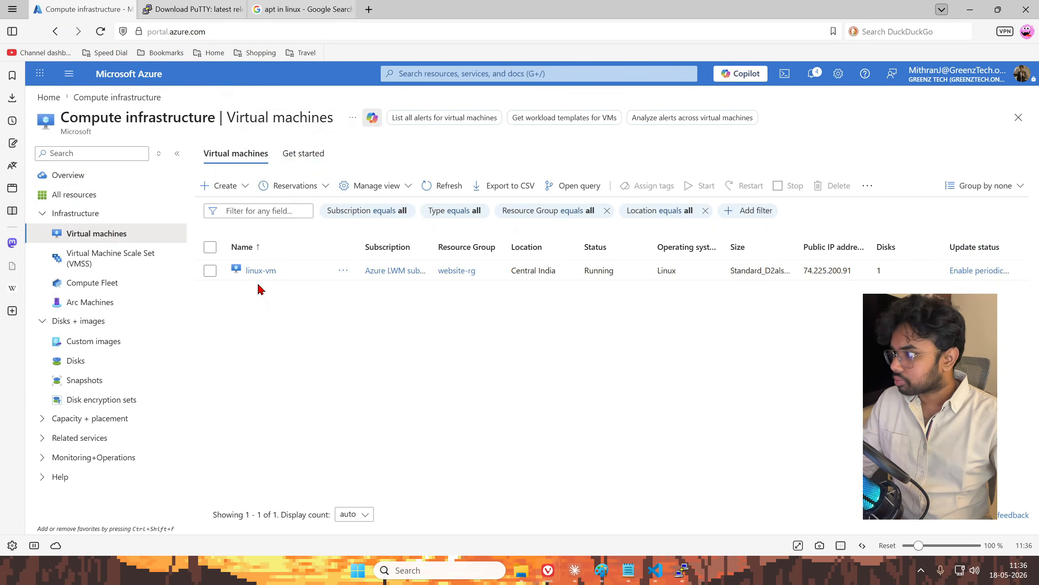
click(39, 321)
click(44, 215)
click(465, 71)
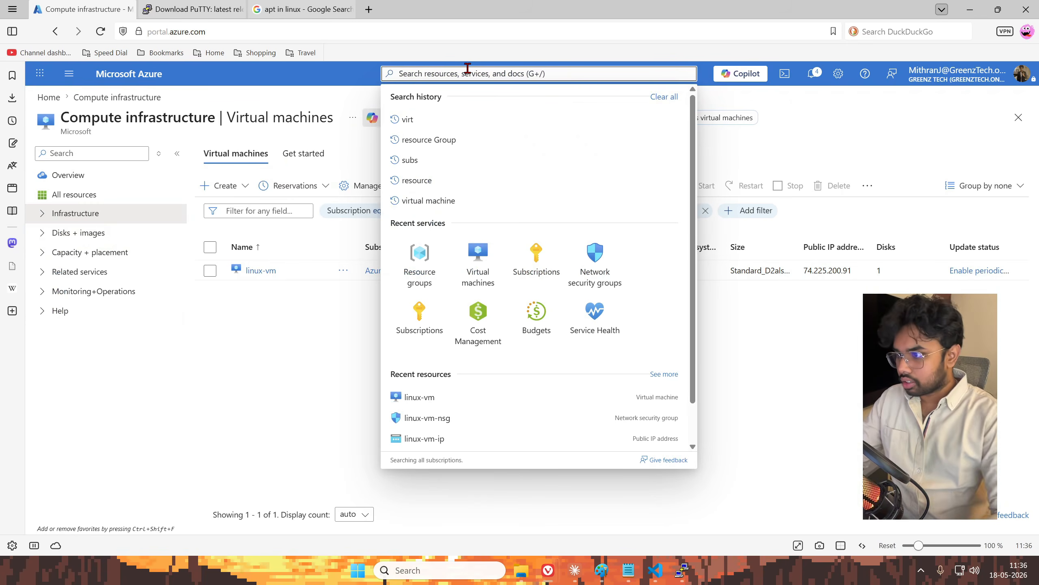
middle_click(586, 264)
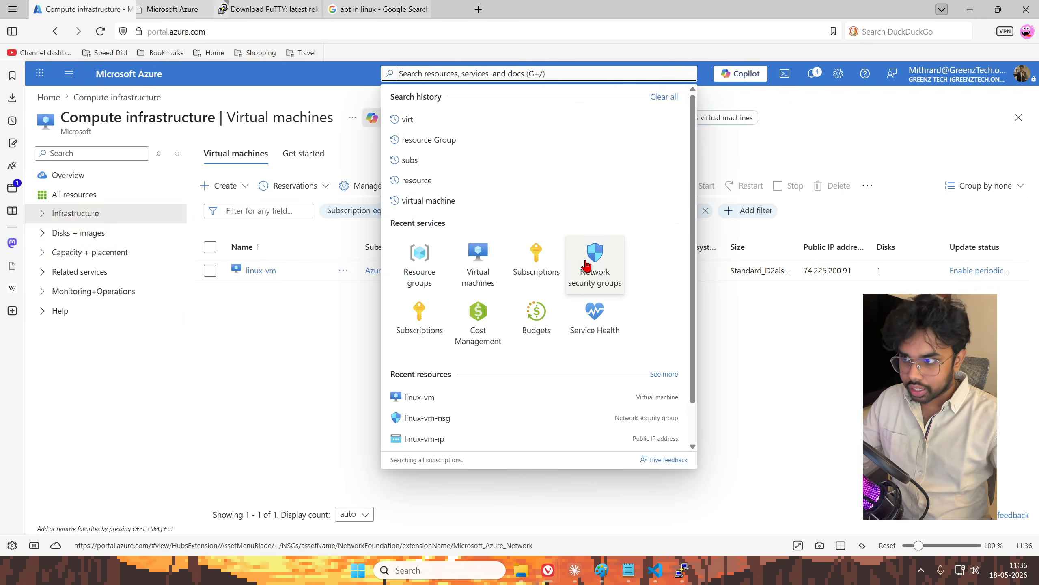
click(798, 322)
click(226, 5)
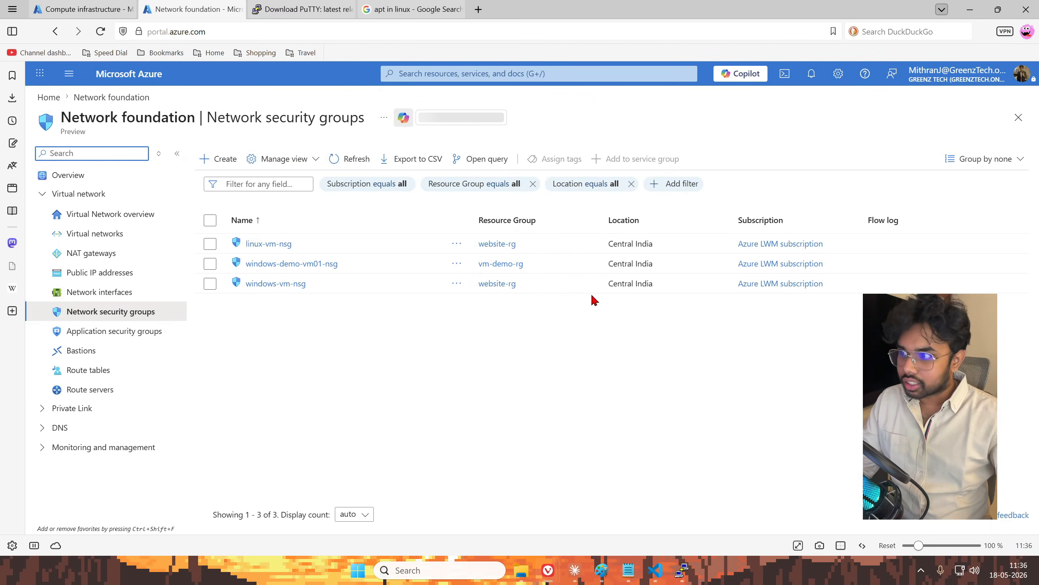
Open linux-vm-nsg in the expanded view and show its inbound security rules
click(280, 246)
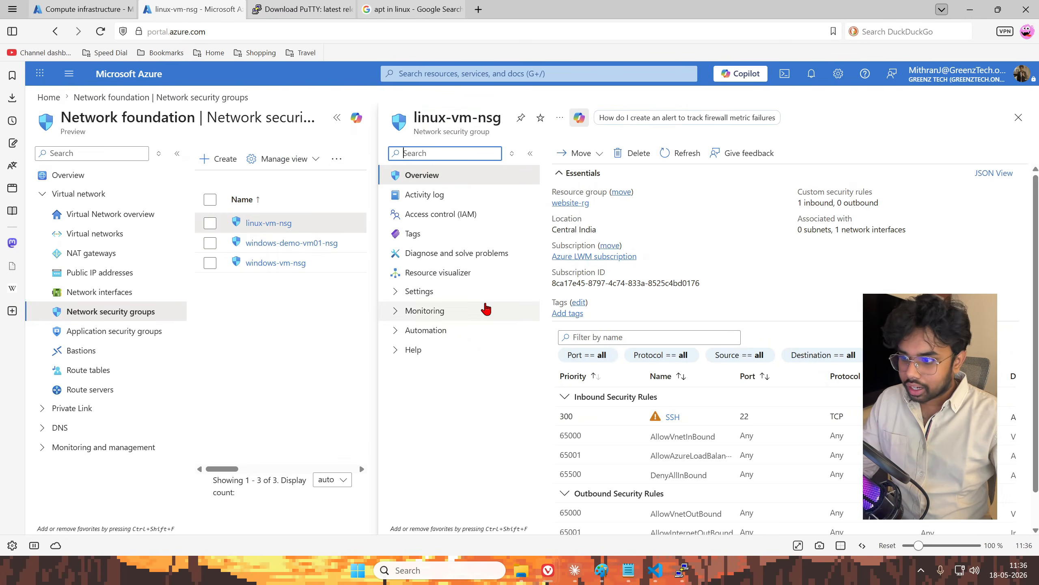
click(340, 122)
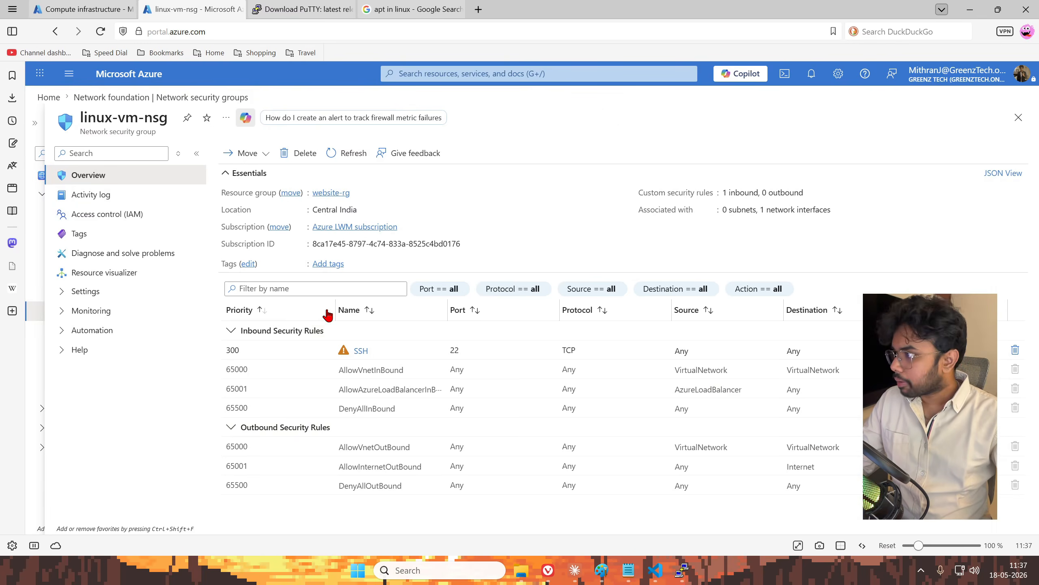
click(63, 295)
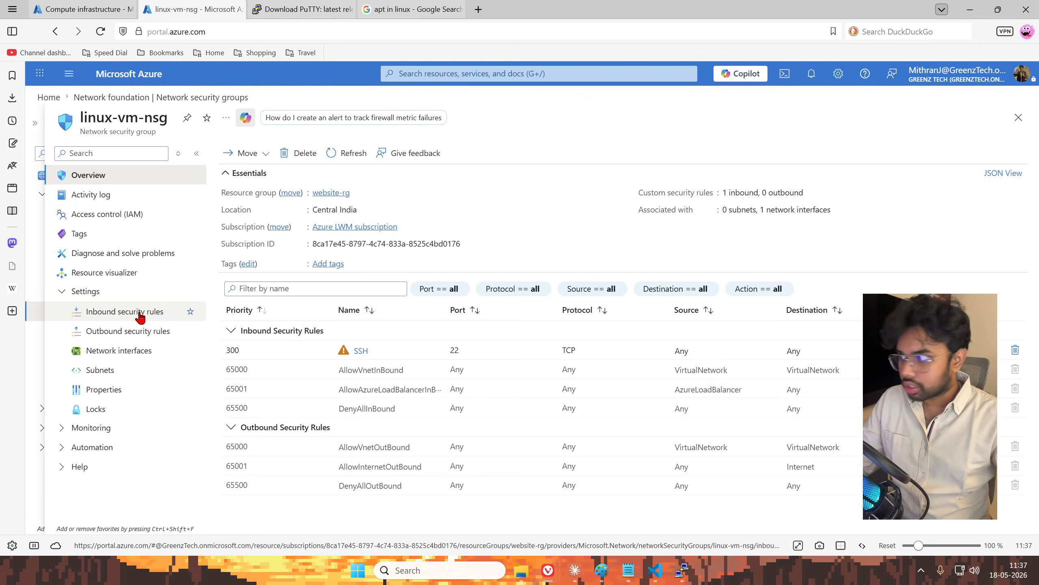
click(120, 318)
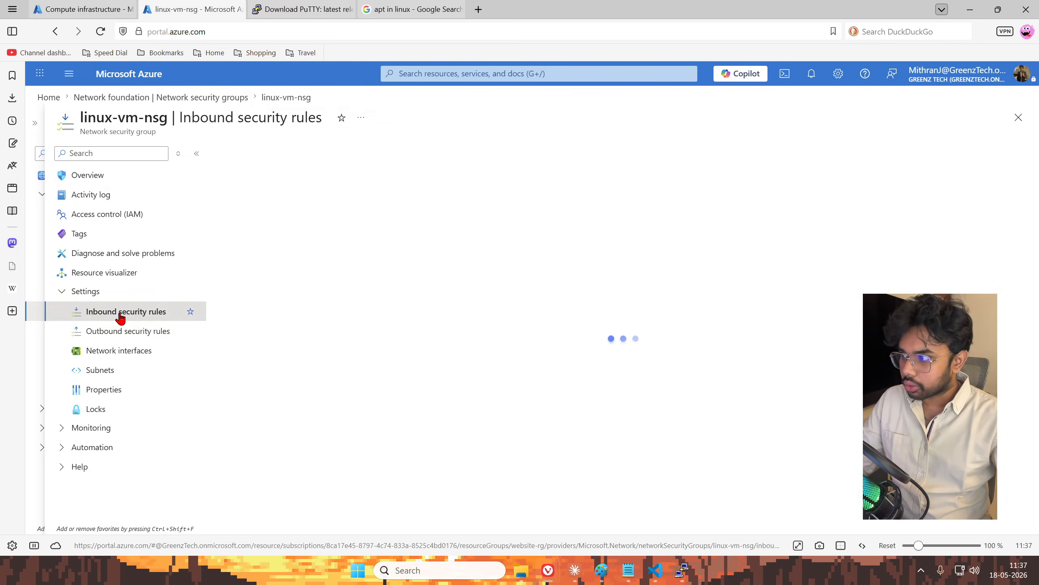
Start a new inbound security rule with source Any and review its port, protocol, action and priority fields
click(238, 153)
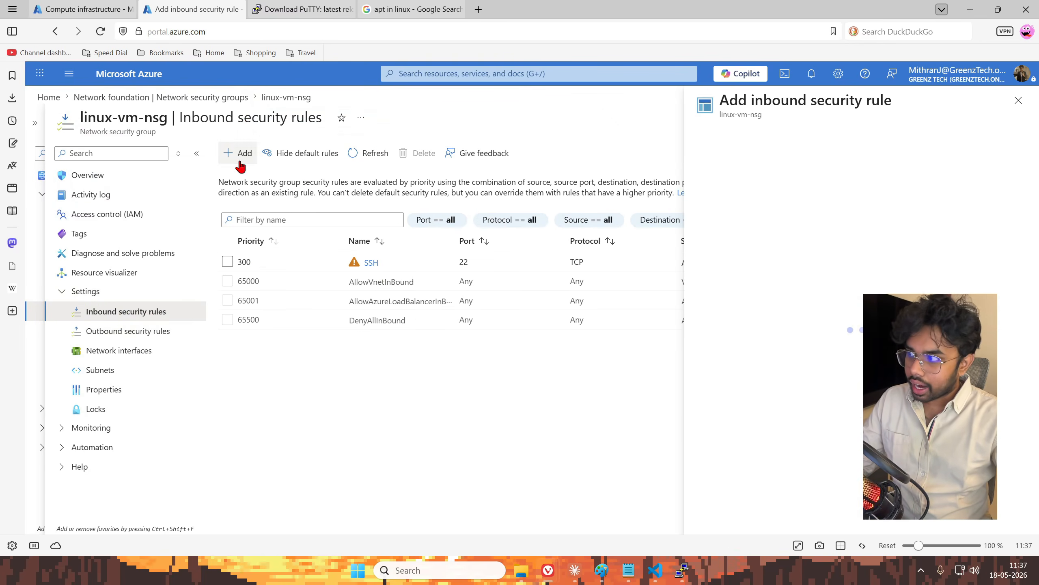
click(774, 162)
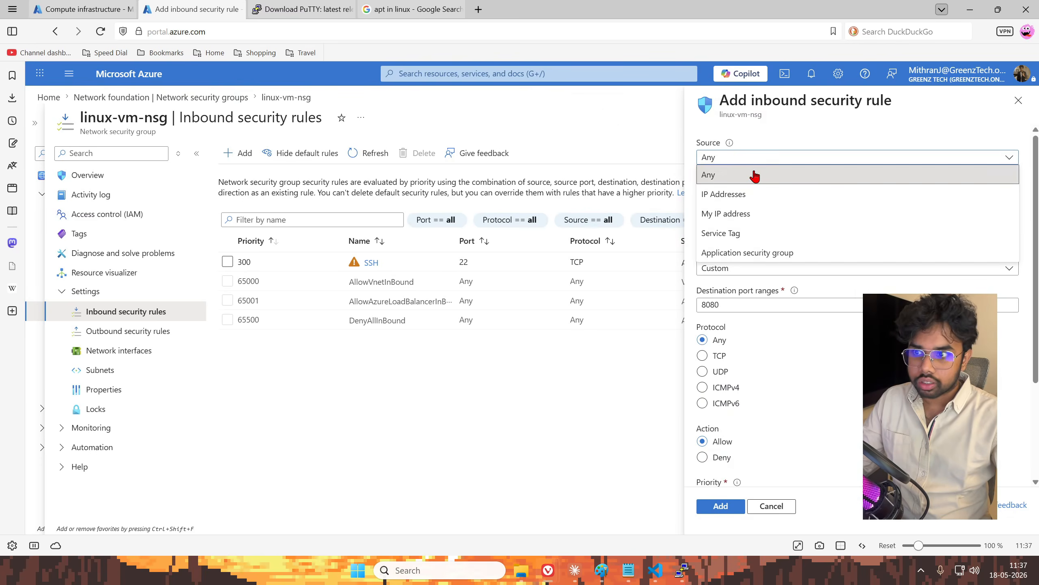
click(754, 172)
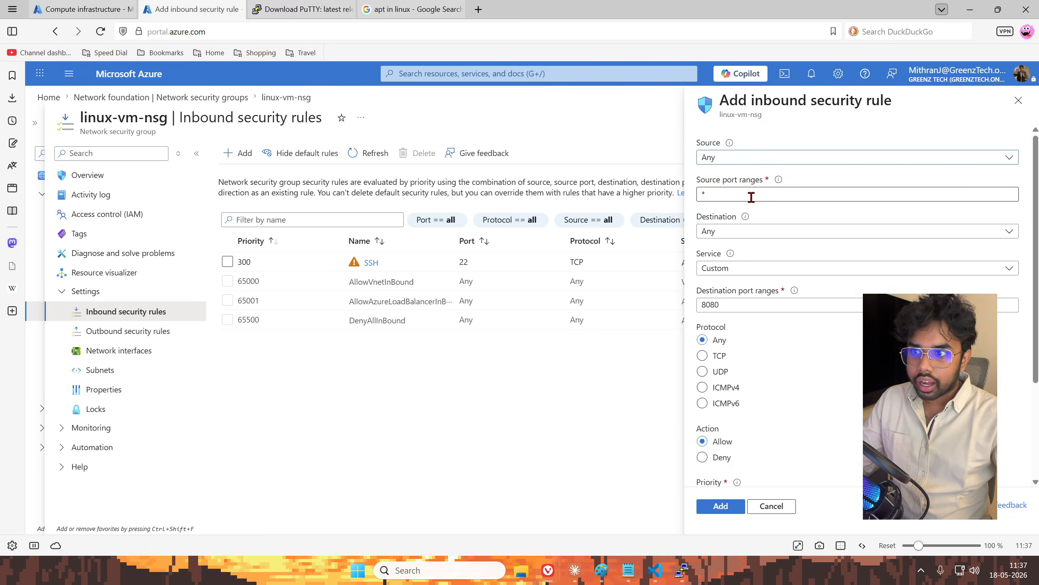
scroll(761, 328, down, 3)
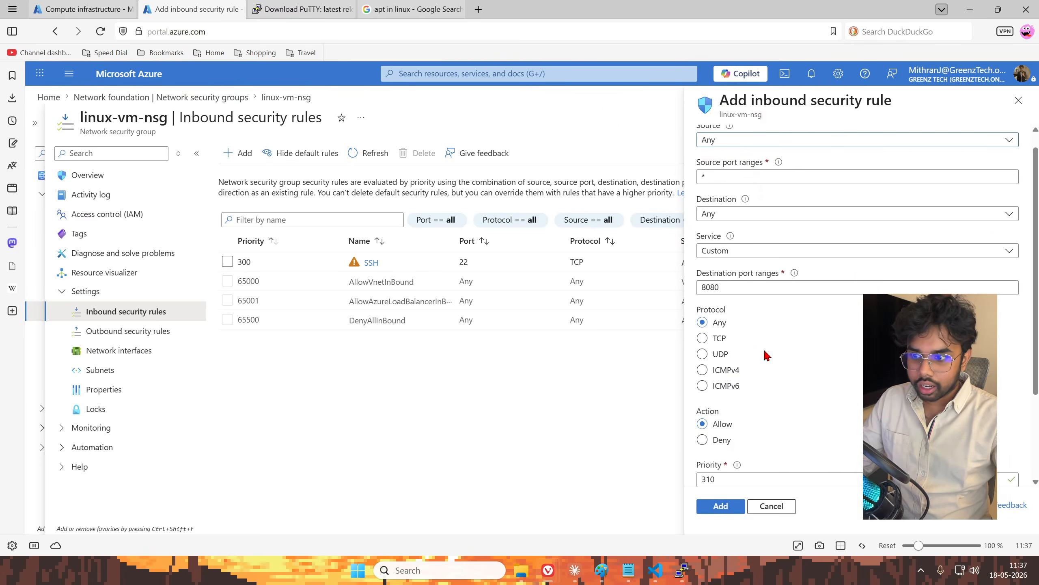
scroll(765, 352, down, 1)
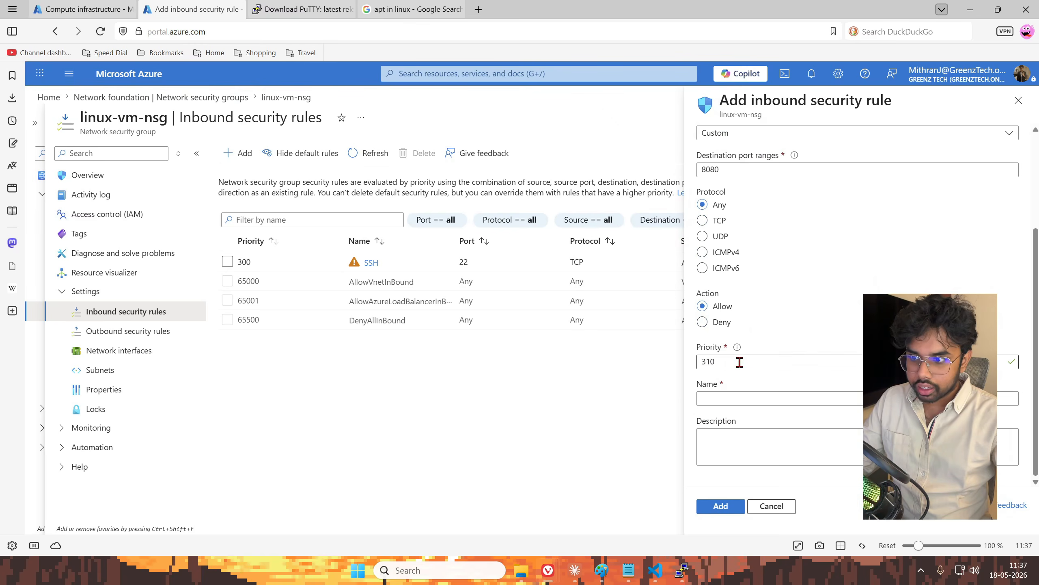
scroll(770, 356, up, 3)
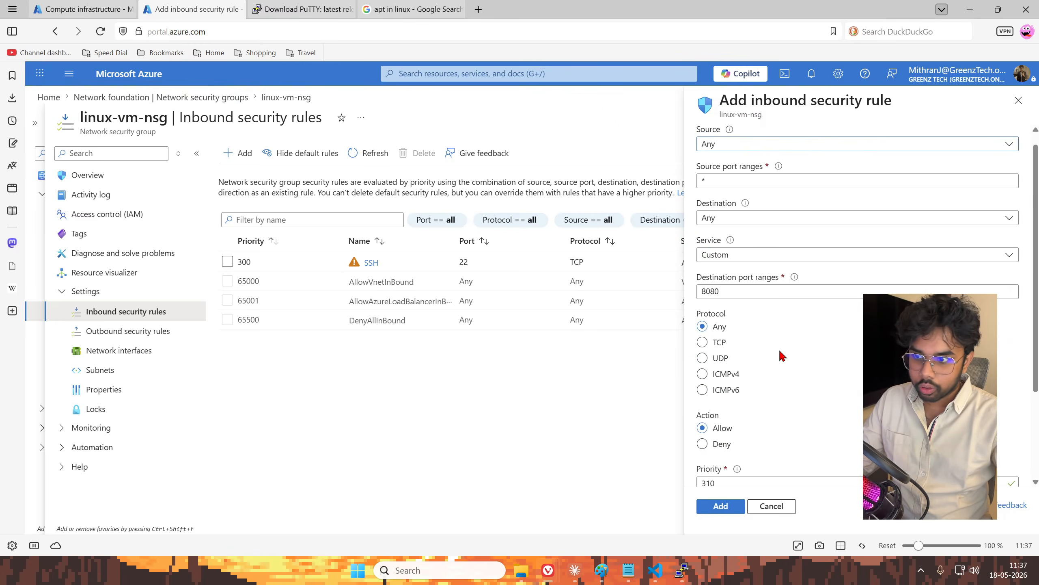
scroll(798, 294, up, 1)
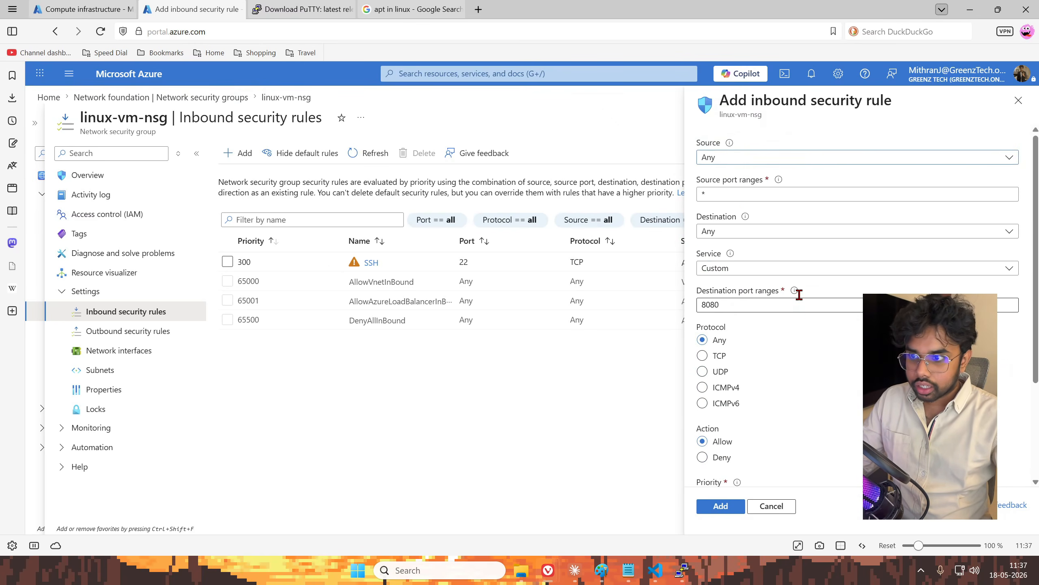
mouse_move(795, 291)
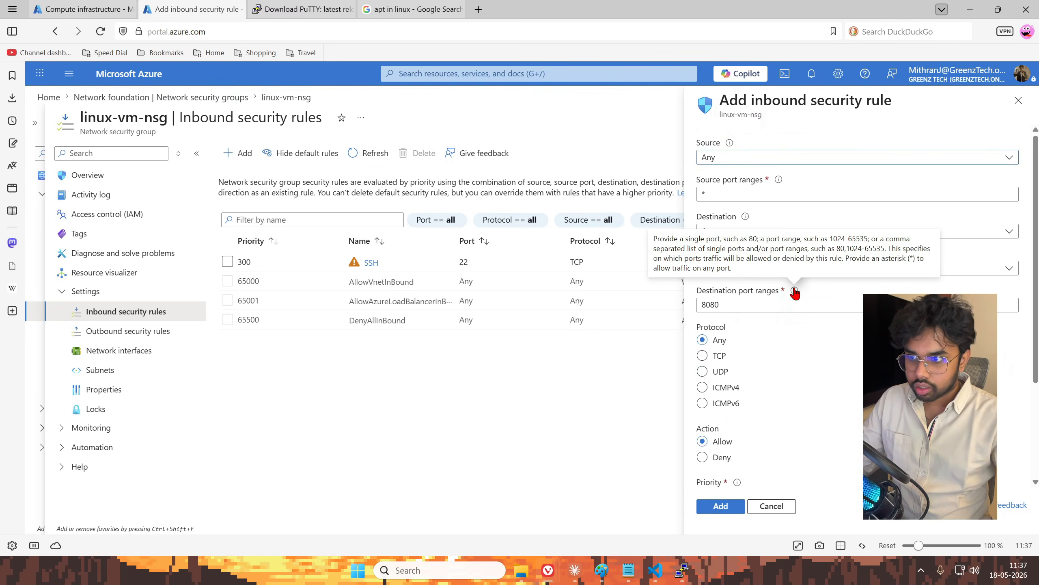
Set the new rule's destination port to 80 and choose HTTP as its service
click(736, 303)
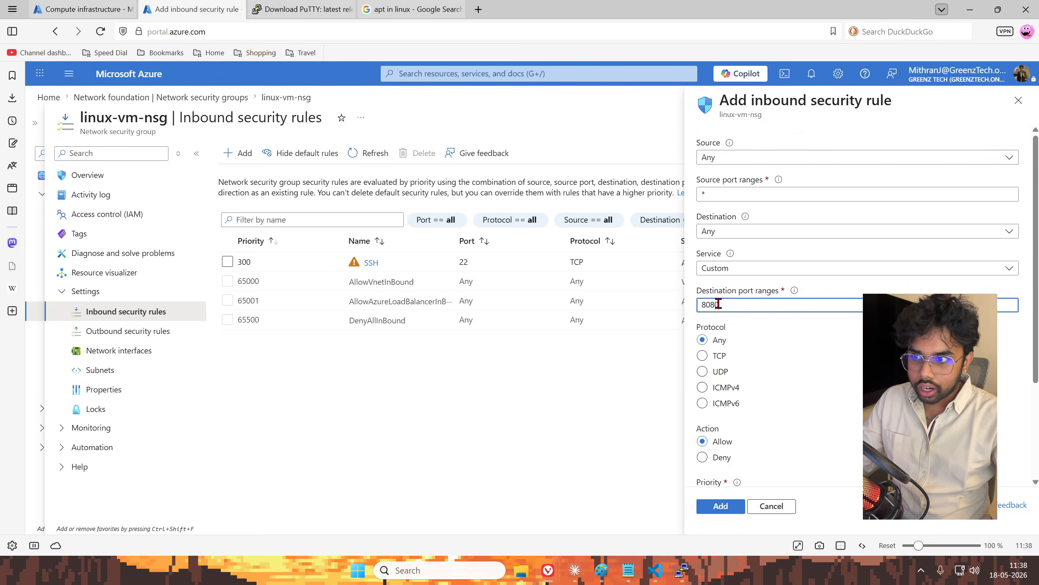
key(ctrl+a)
text(80)
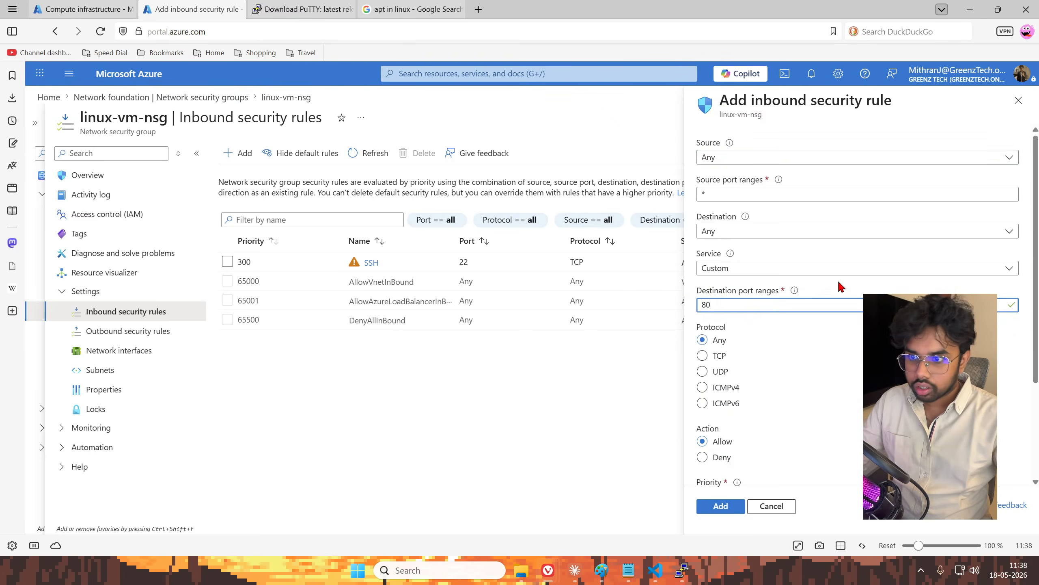
click(853, 269)
click(783, 291)
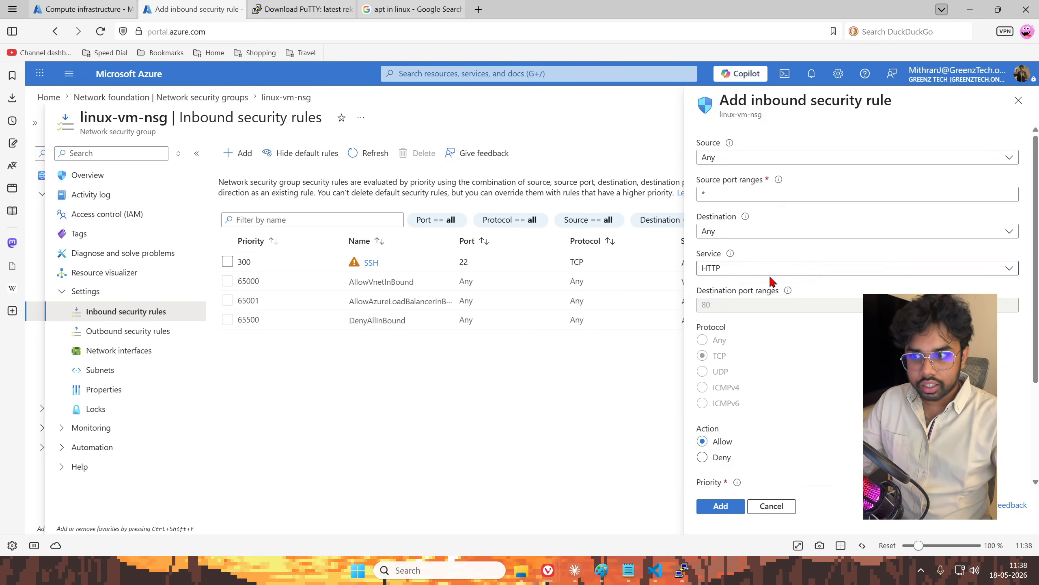
click(743, 272)
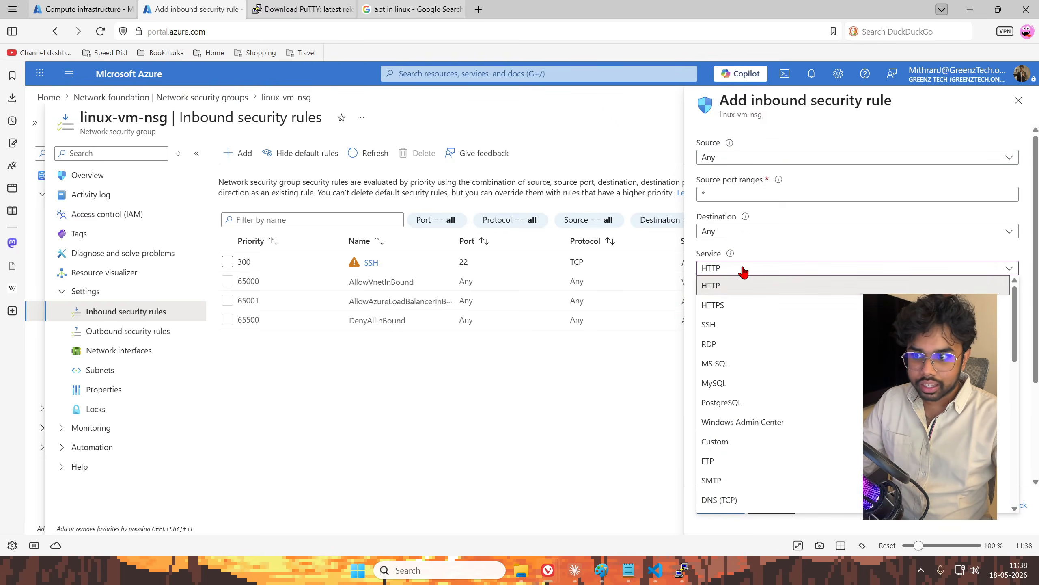
click(720, 292)
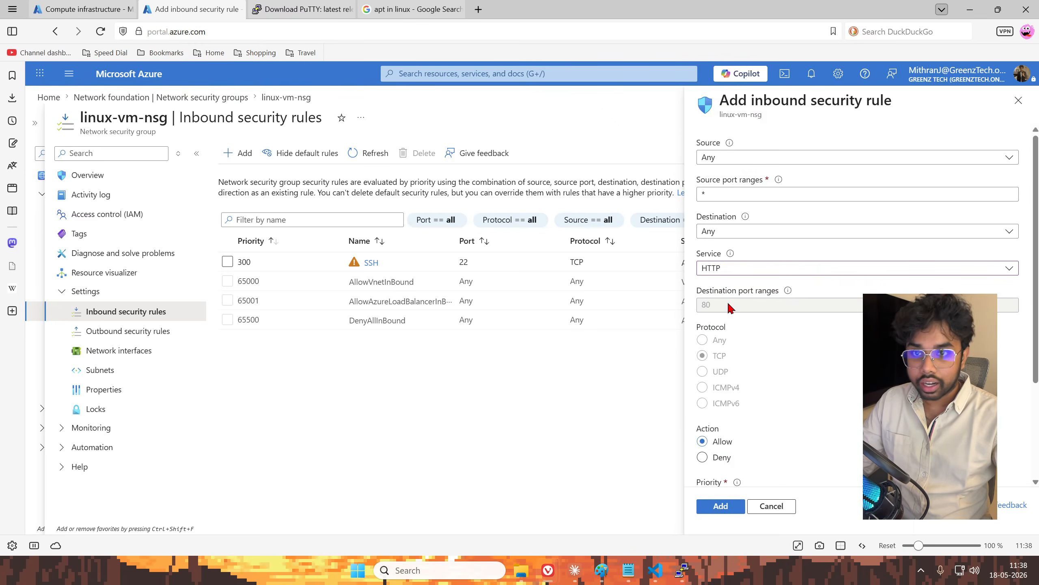
Review the HTTP rule's settings, keep Any as its source, and try to add the rule without a name
scroll(729, 307, down, 4)
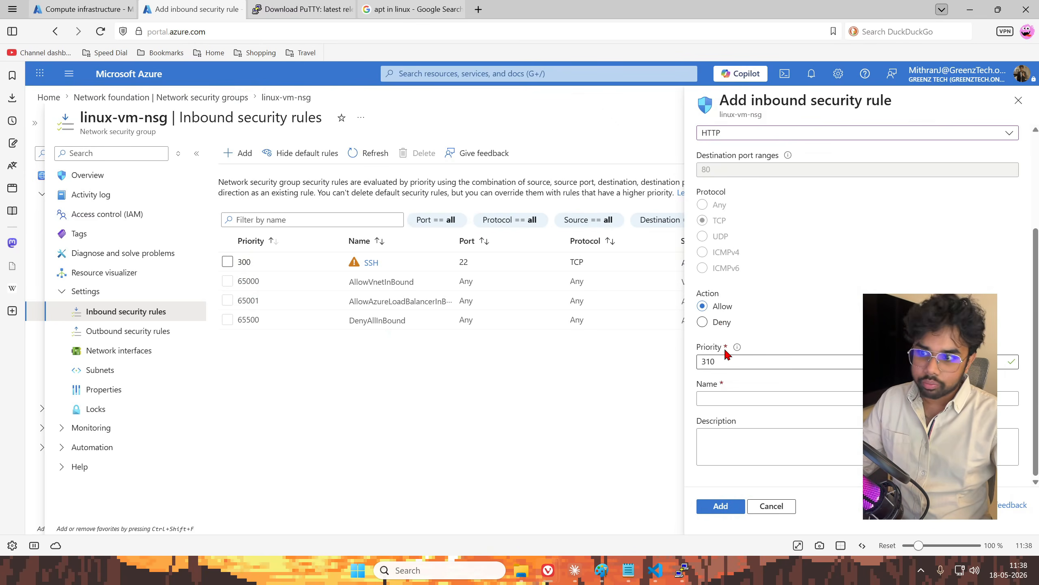
scroll(836, 353, up, 4)
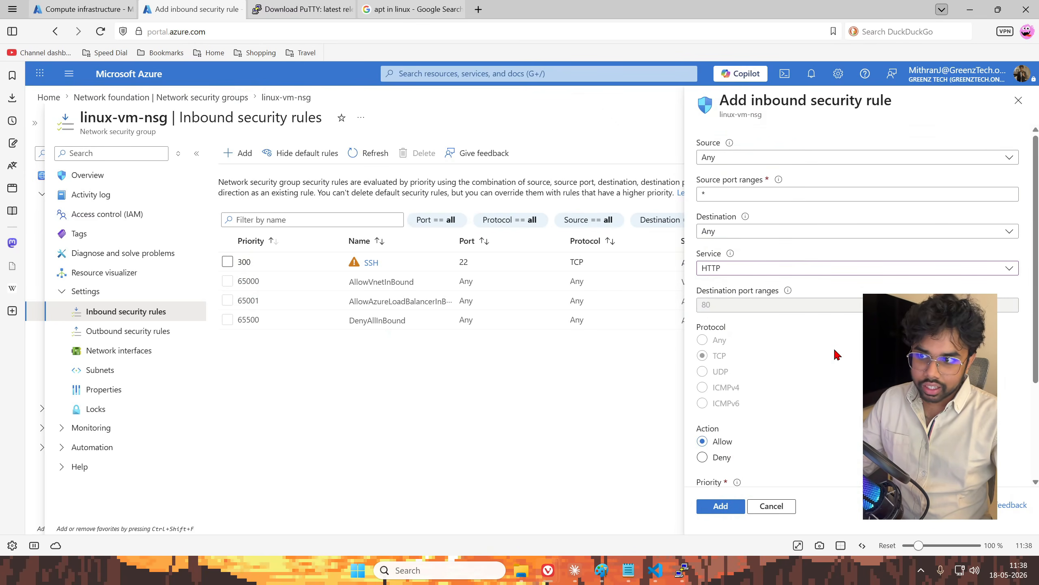
click(760, 159)
click(744, 176)
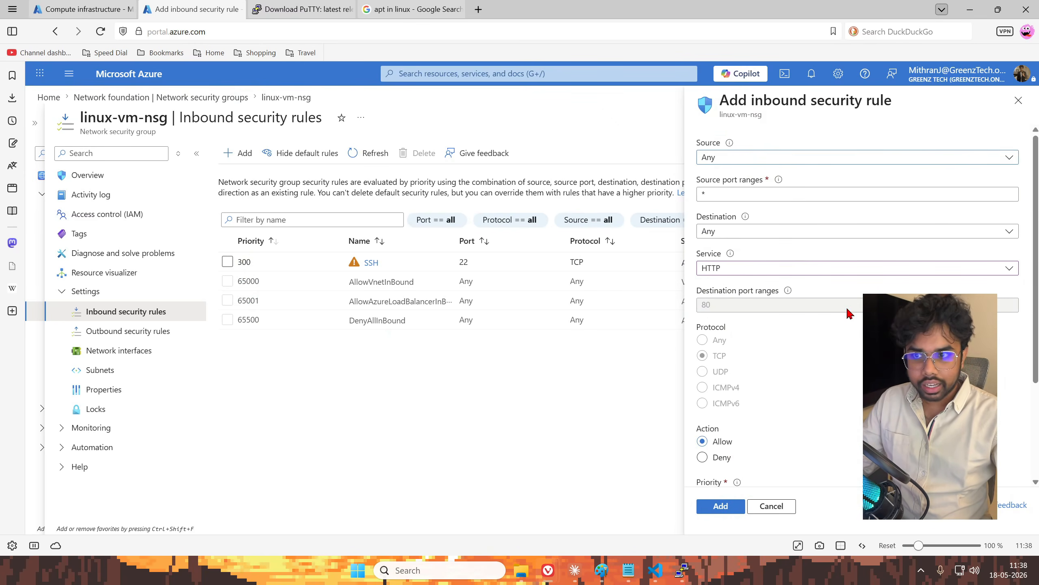
scroll(817, 364, down, 4)
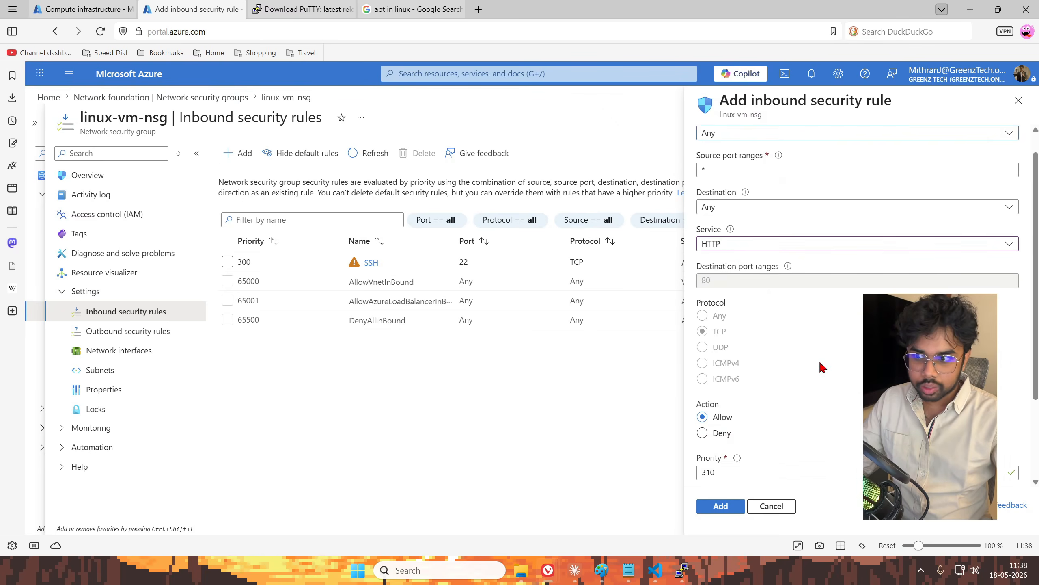
click(727, 513)
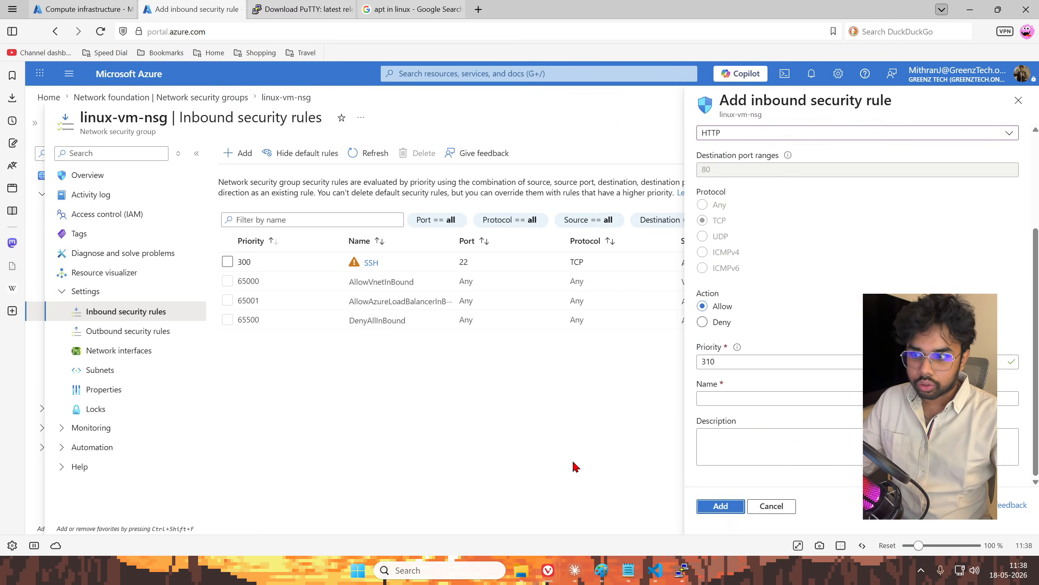
Name the inbound rule HttpInbound, without a space, and add it to linux-vm-nsg
scroll(751, 436, down, 1)
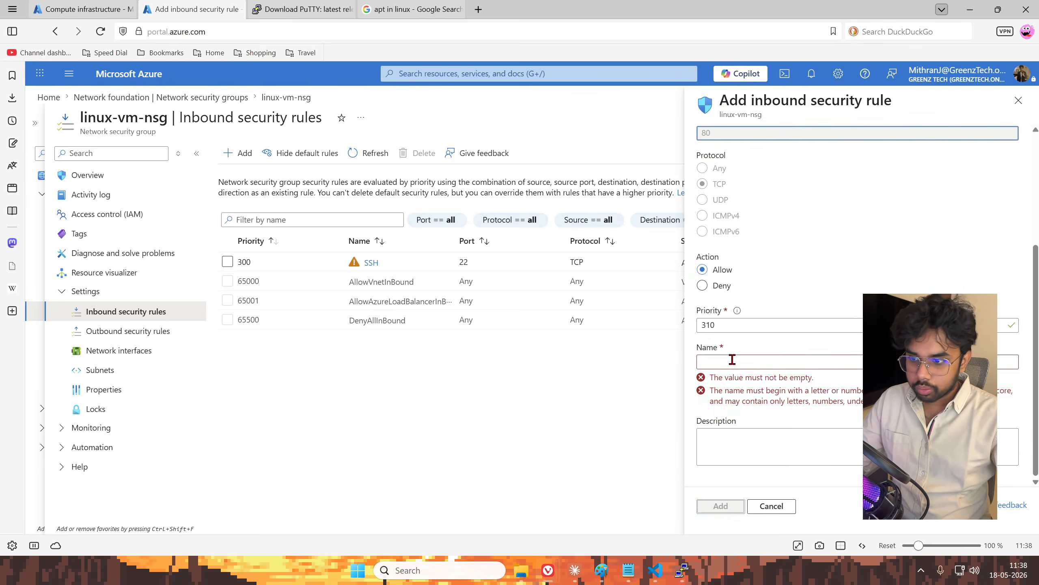
scroll(753, 426, up, 4)
scroll(751, 428, down, 4)
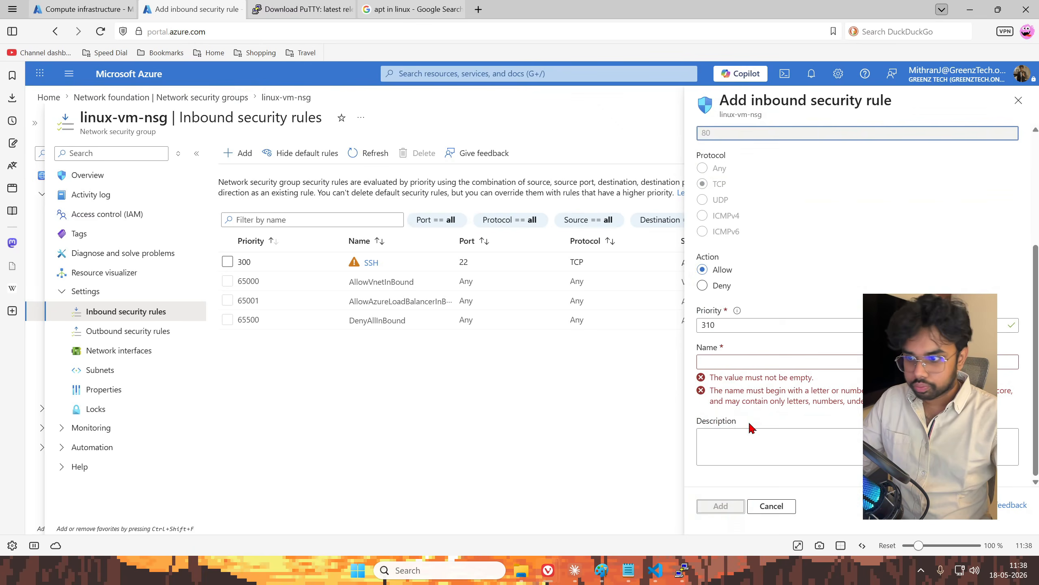
click(729, 360)
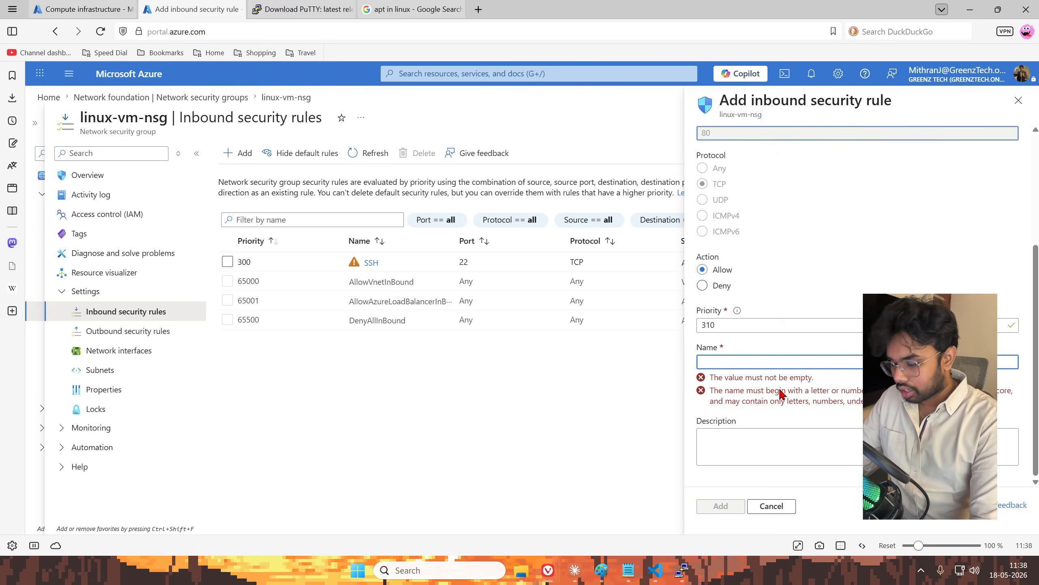
text(Http Inbou)
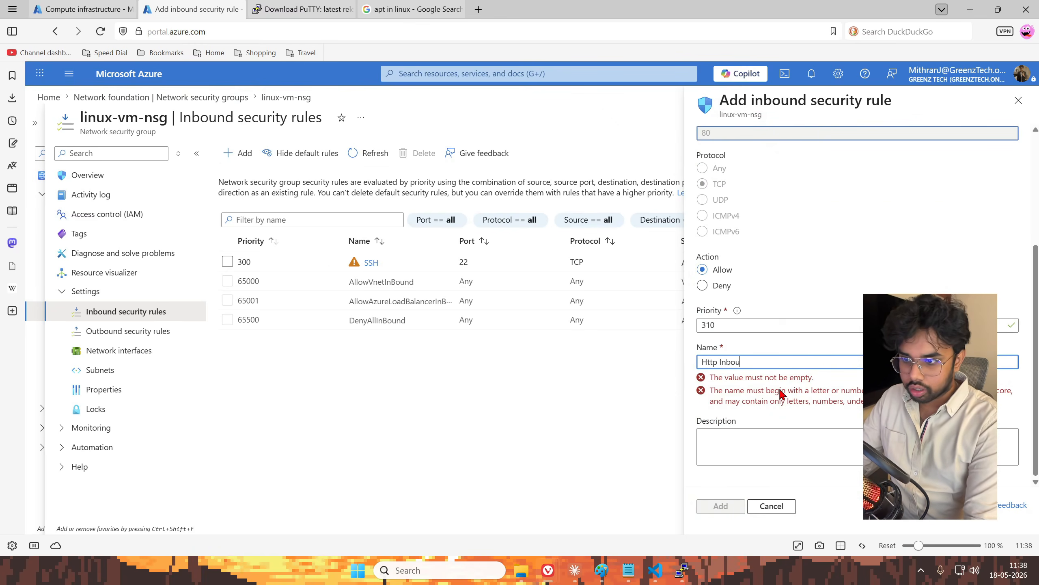
text(nd)
click(782, 393)
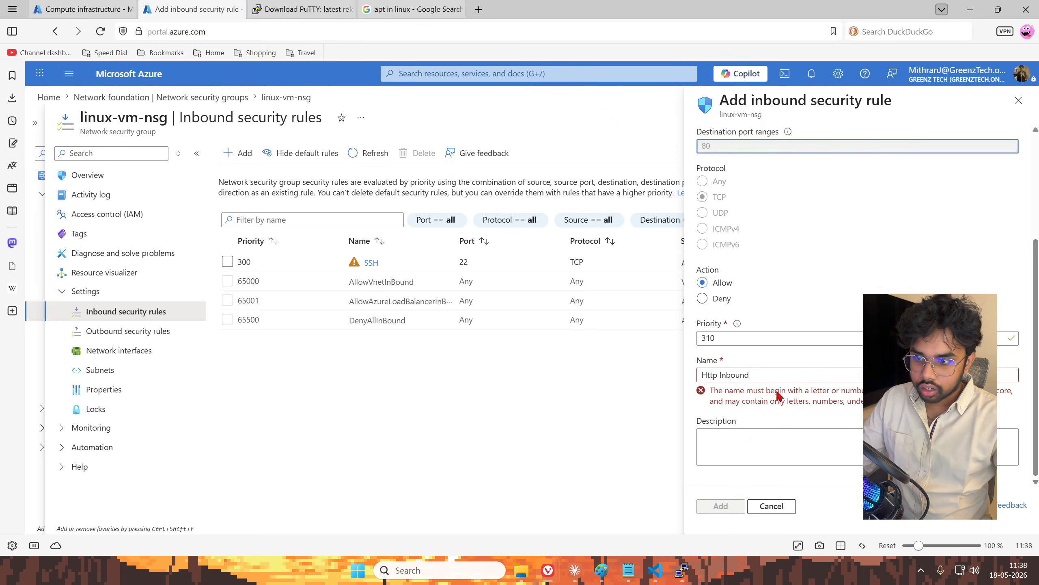
click(719, 375)
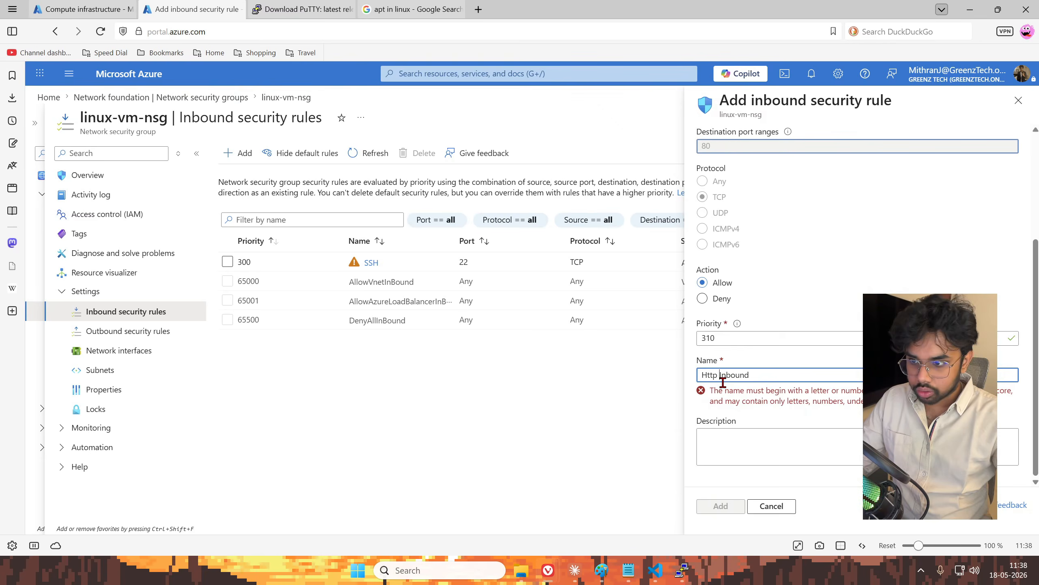
key(BackSpace)
click(784, 420)
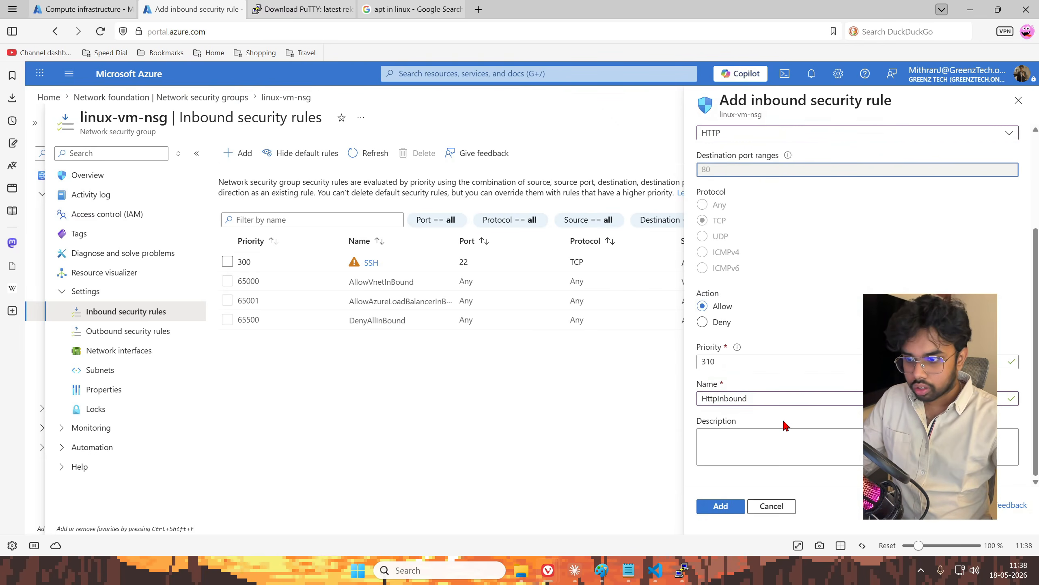
click(736, 509)
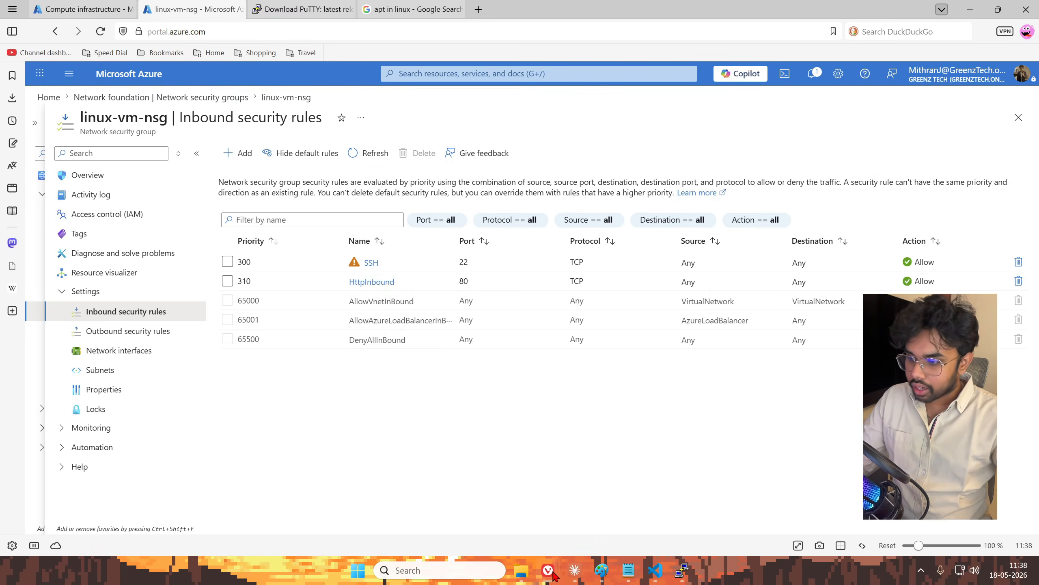
Switch to the private browser window and load the VM's public IP address 74.225.200.91 again
mouse_move(554, 576)
click(568, 495)
key(Return)
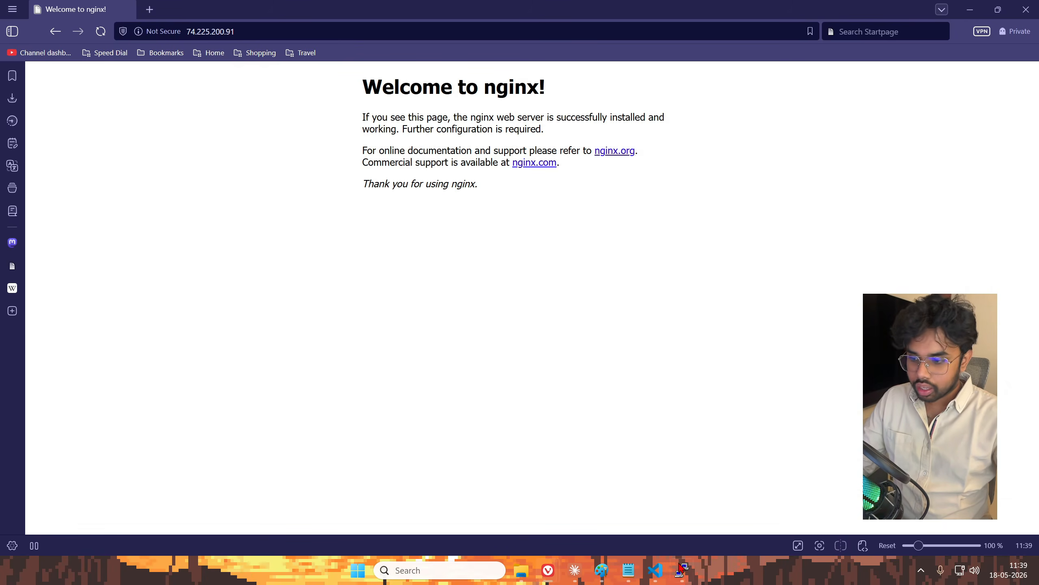
Switch to the PuTTY session and open index.nginx-debian.html in vi
mouse_move(657, 572)
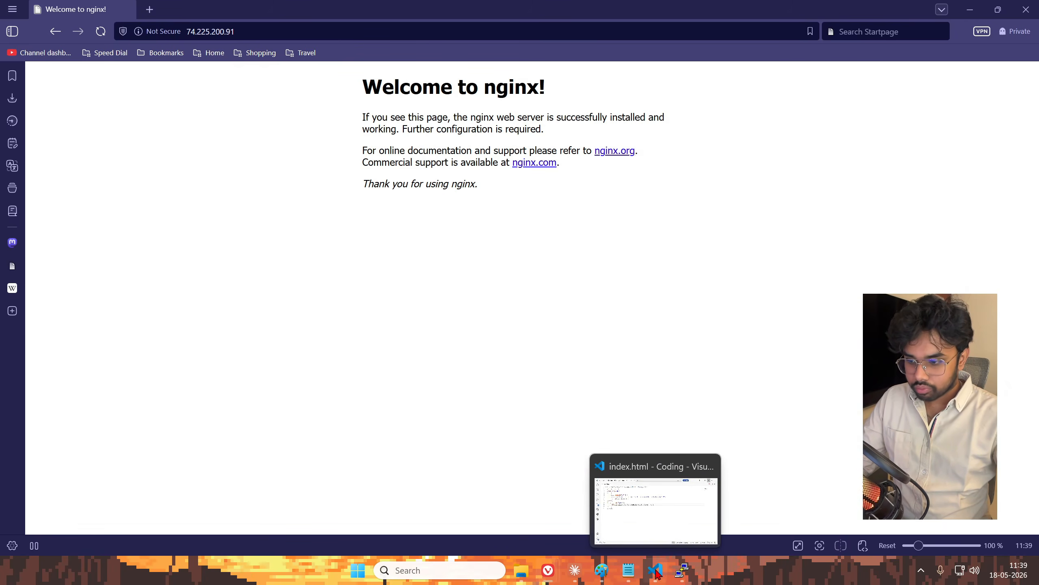
mouse_move(575, 574)
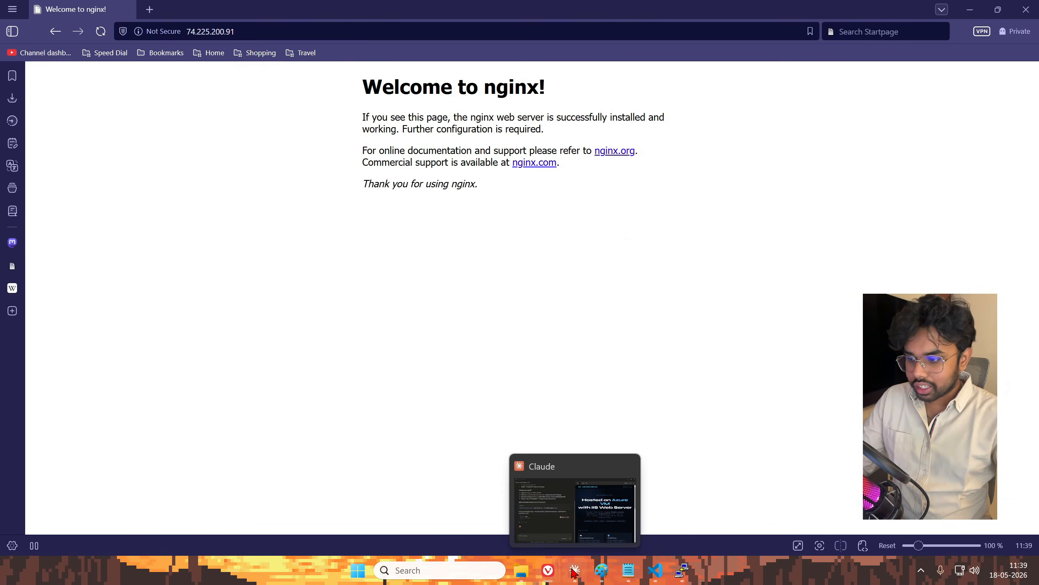
click(676, 571)
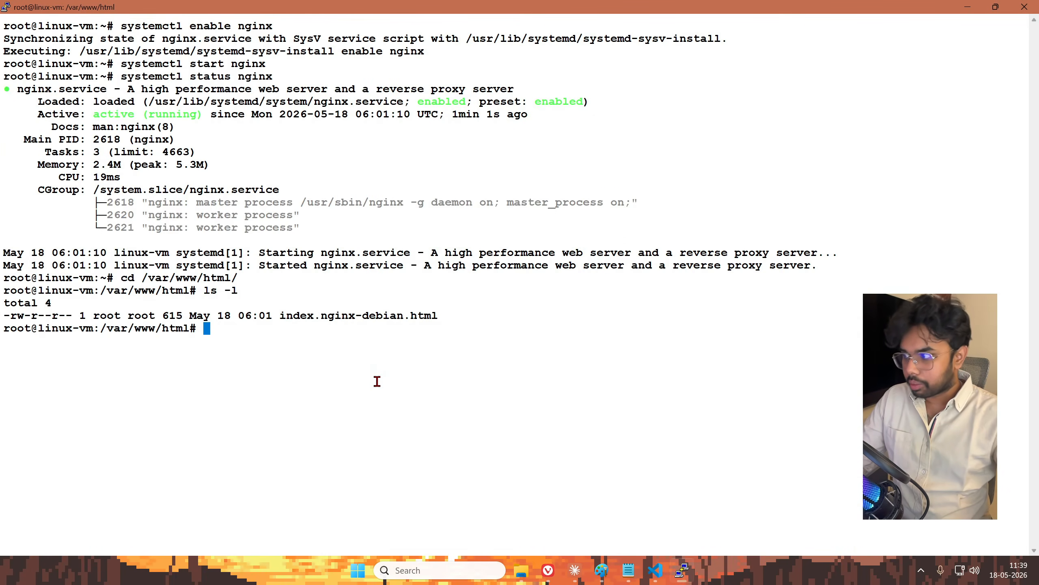
text(vi i)
key(Tab)
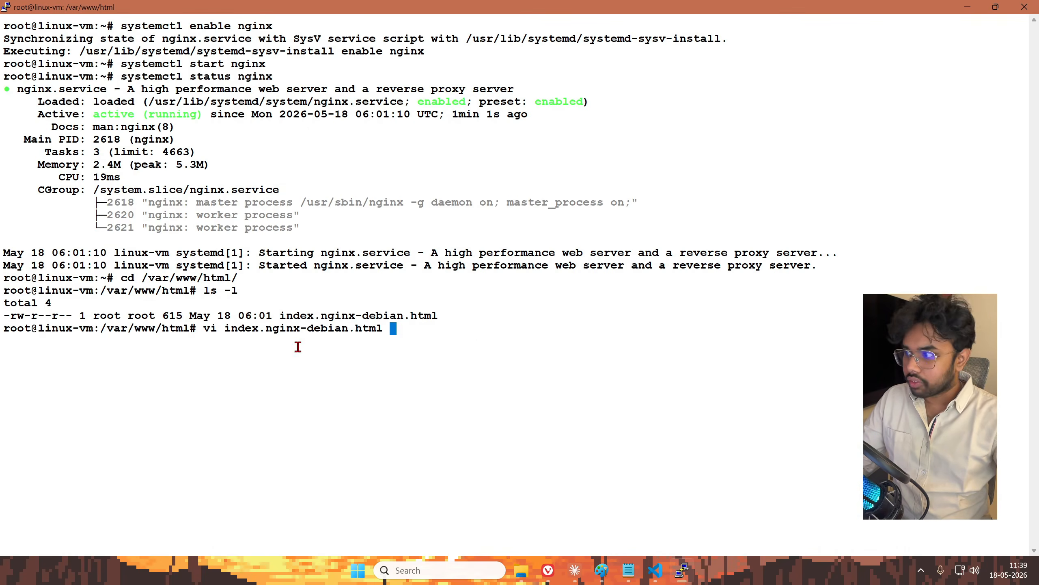
key(Return)
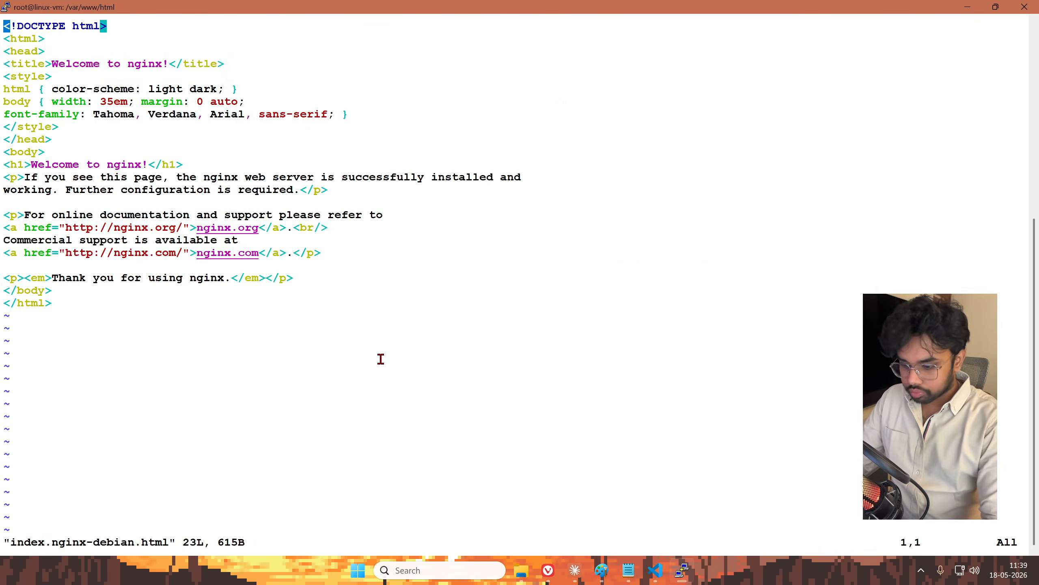
Delete every line of index.nginx-debian.html with the vi command :%d and enter insert mode
text(:)
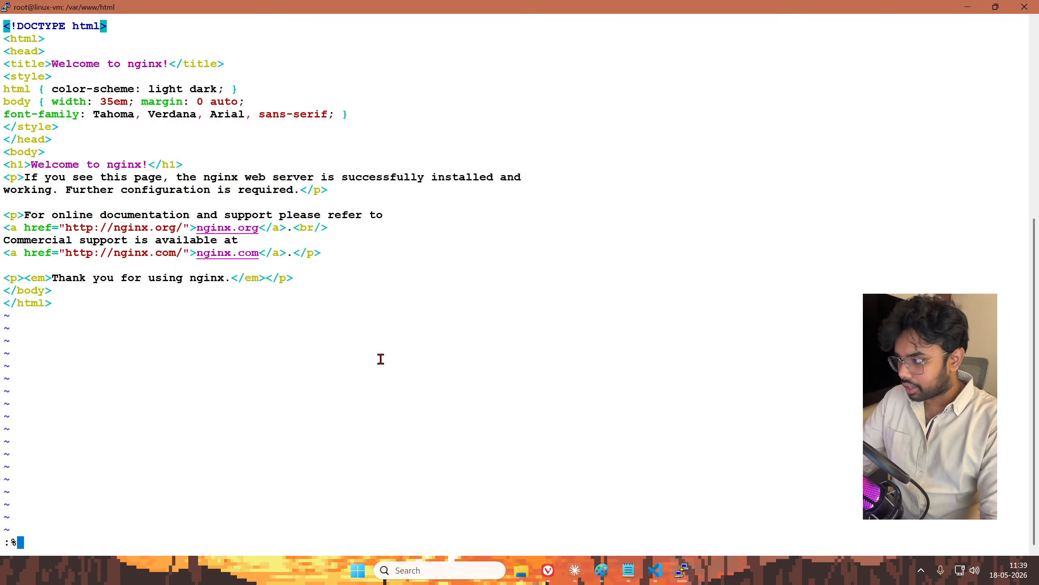
text(%d)
key(Return)
key(i)
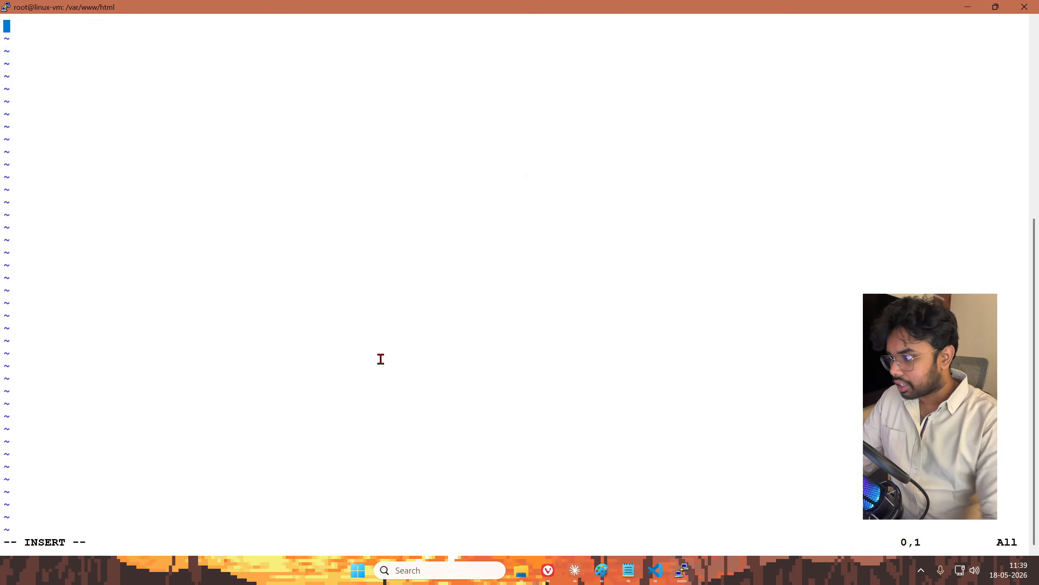
Switch to index.html in VS Code, duplicate the h1 line beneath itself and change the copy's opening tag to h2
click(659, 569)
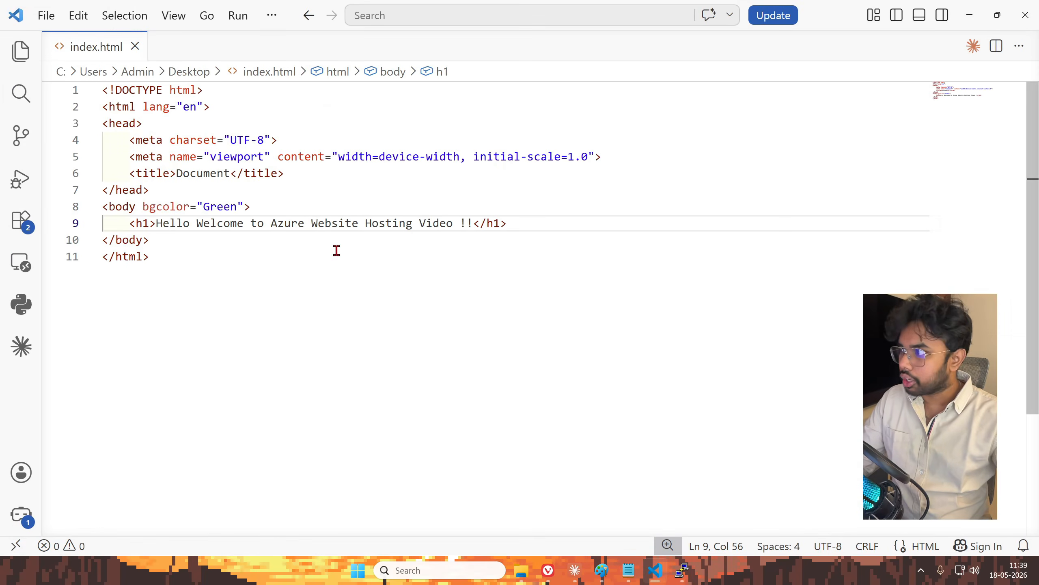
click(253, 267)
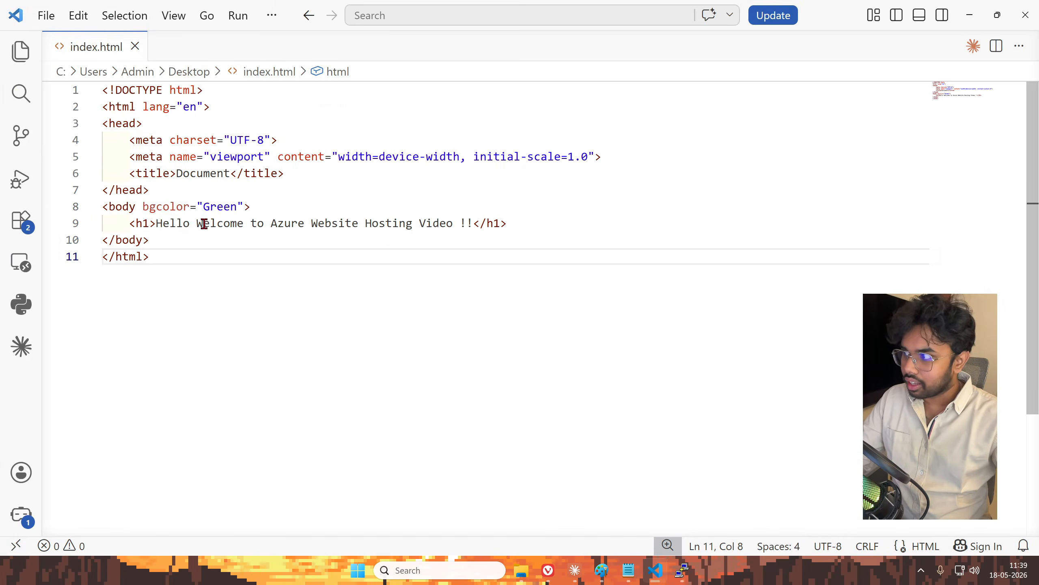
drag(519, 221, 126, 223)
key(ctrl+c)
click(522, 219)
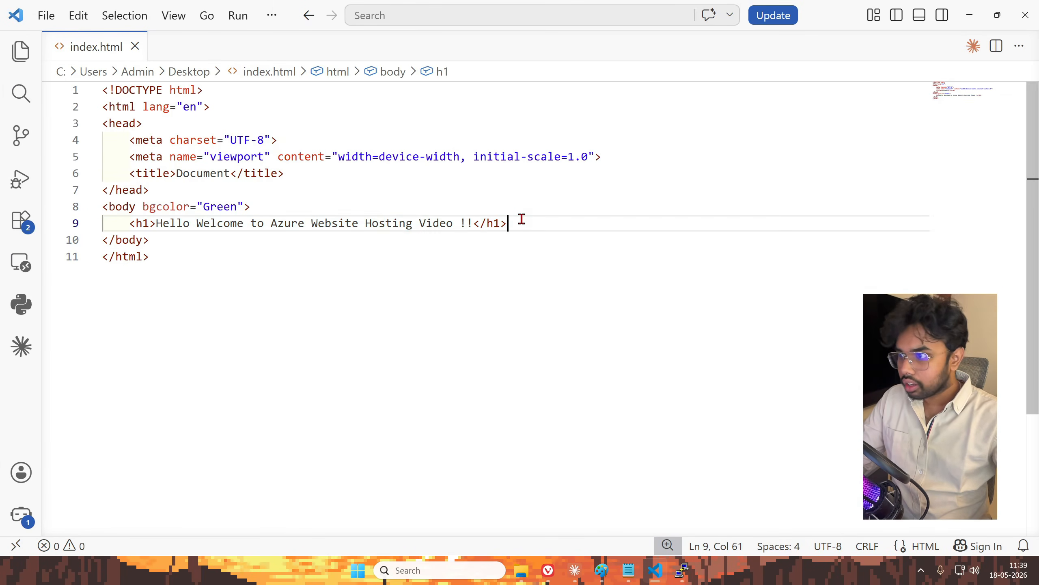
key(Return)
key(ctrl+v)
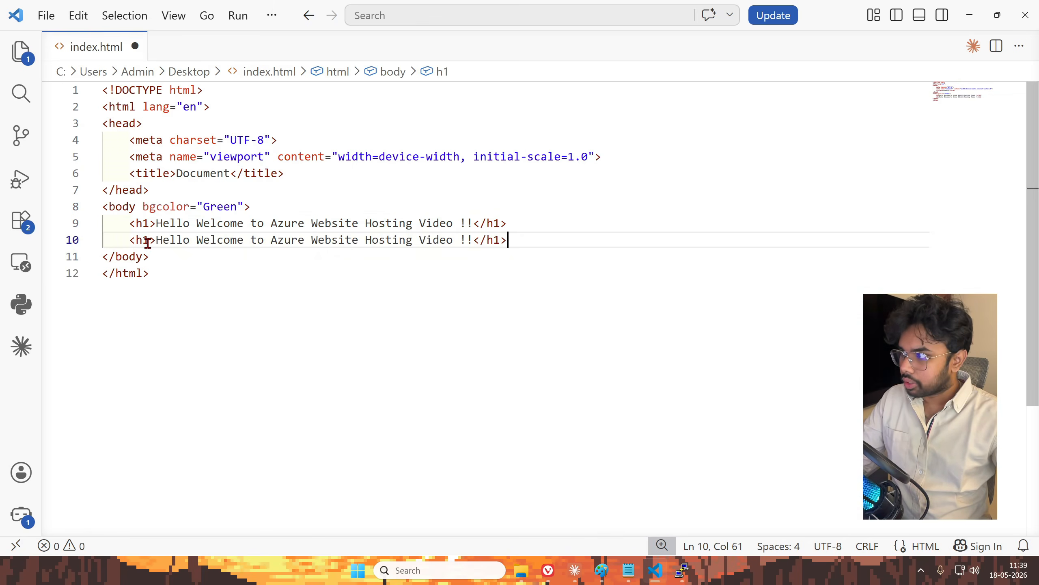
drag(148, 243, 142, 242)
text(2)
click(188, 245)
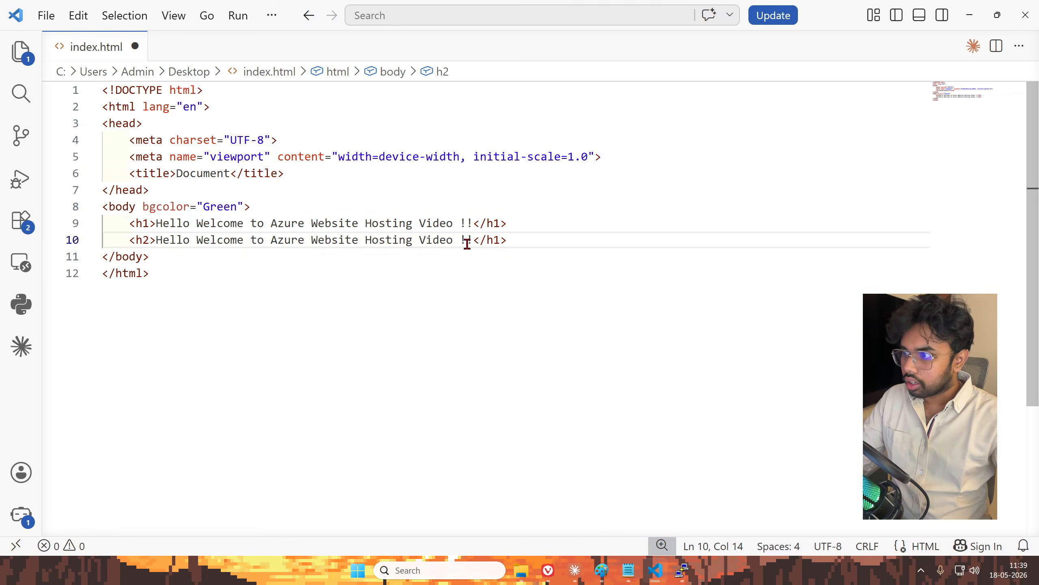
Replace the duplicated heading's text with "Linux VM Example"
drag(470, 243, 153, 248)
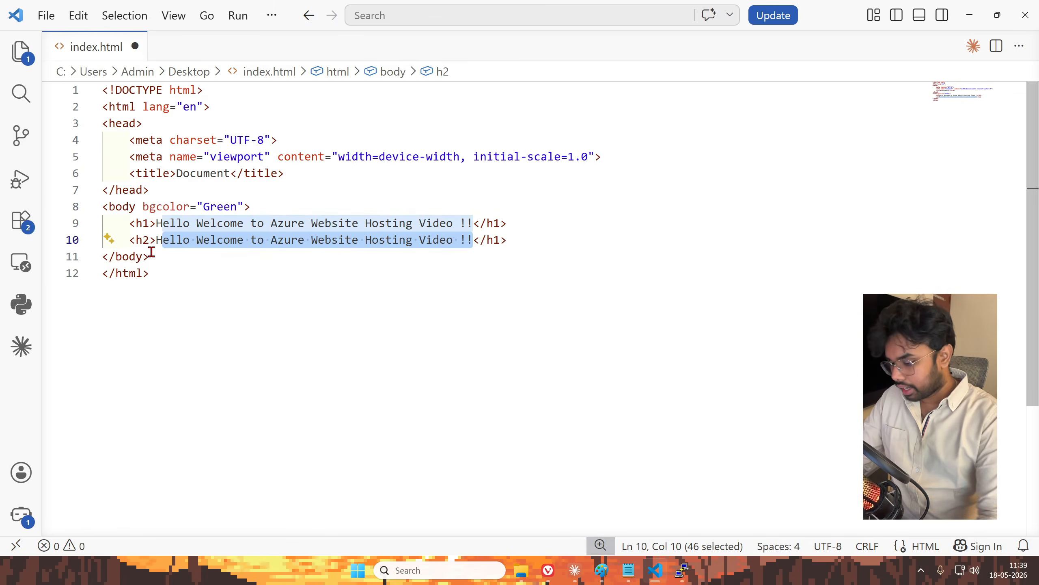
key(BackSpace)
key(BackSpace)
text(Linux )
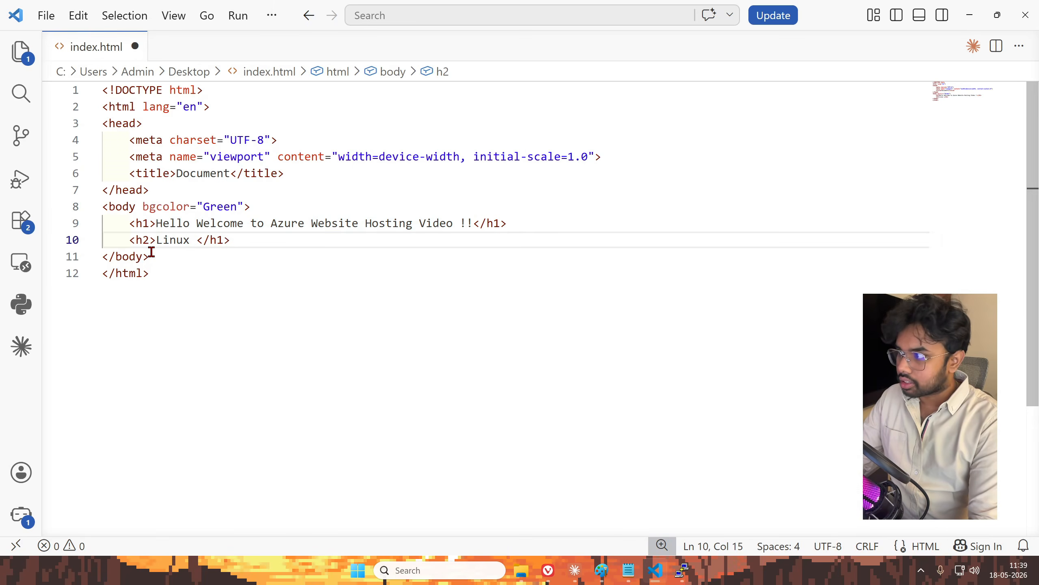
text(Vn)
key(BackSpace)
text(M Exa)
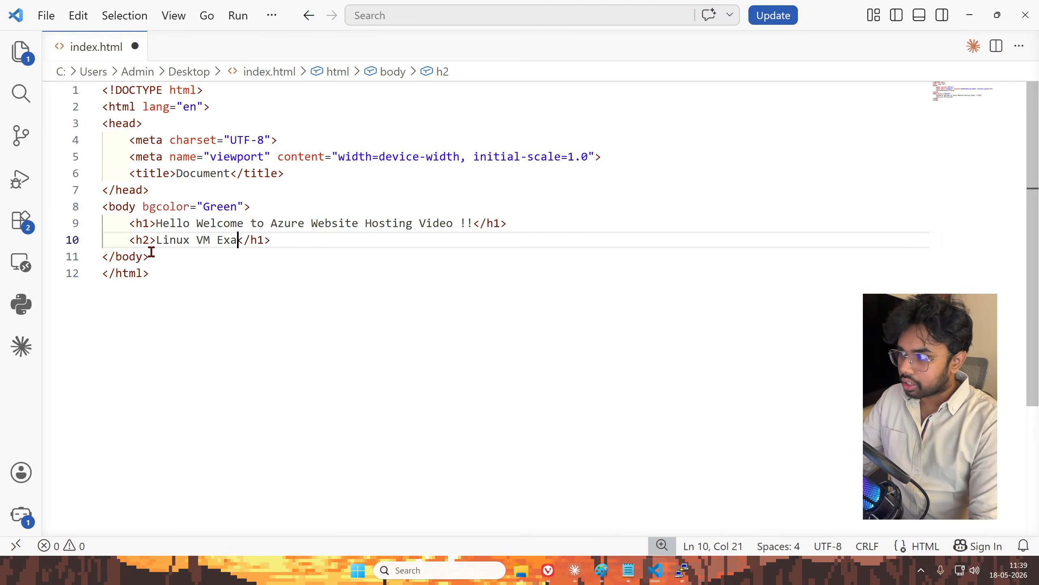
text(mple)
Set the body's bgcolor to "Red" and save index.html
double_click(208, 206)
text(Re)
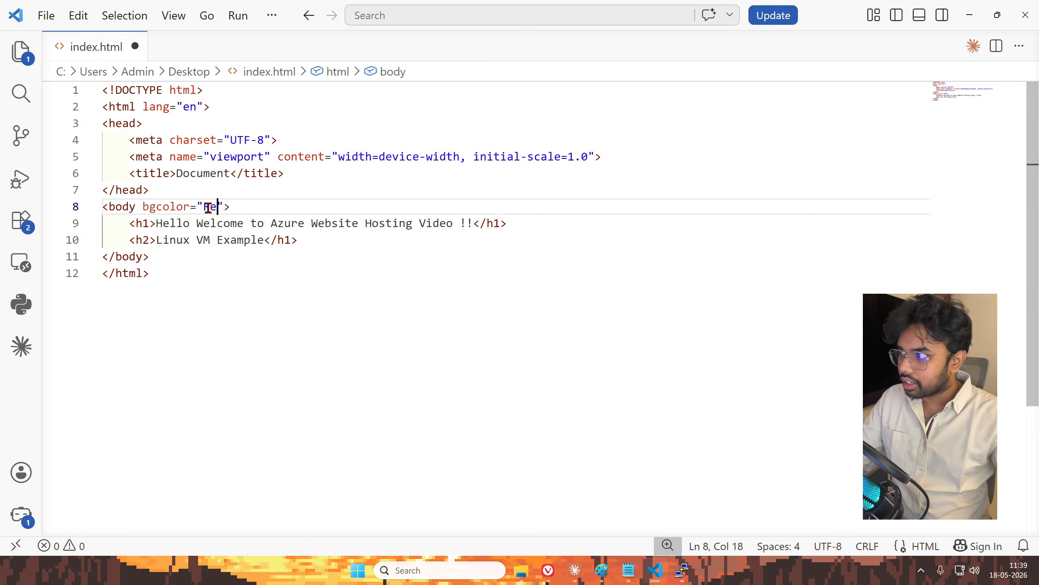
text(d)
click(211, 261)
key(ctrl+s)
Copy all of index.html's code, paste it into the emptied file in the PuTTY vi session, and leave insert mode
drag(197, 286, 52, 94)
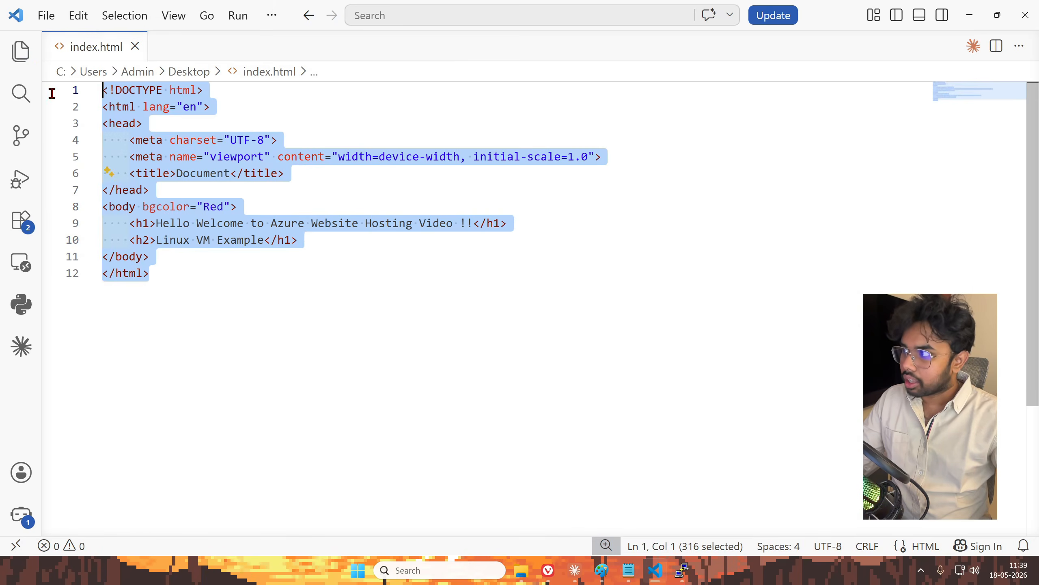
key(ctrl+c)
key(alt+Tab)
right_click(306, 237)
key(Escape)
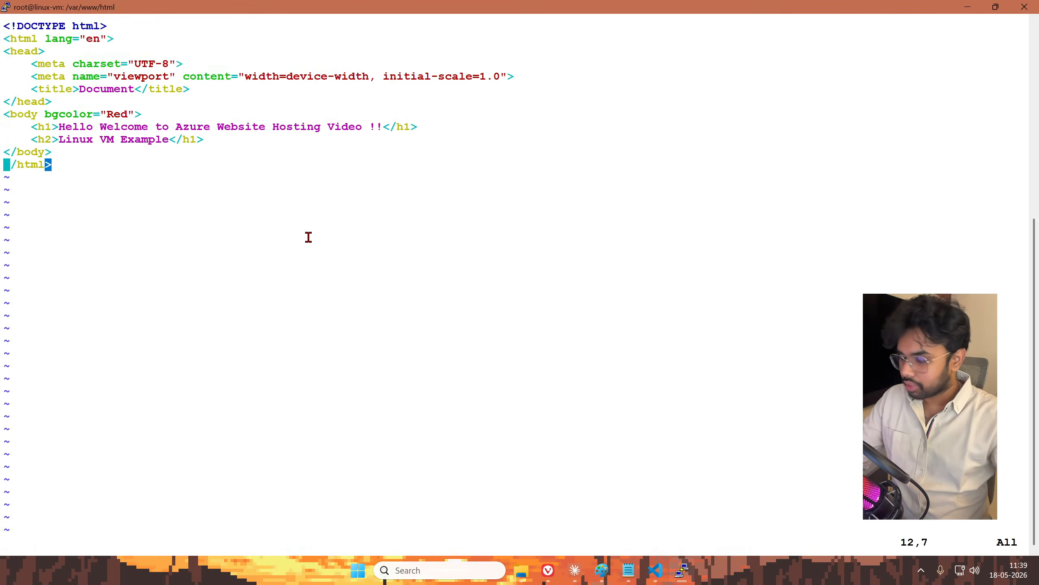
Save index.nginx-debian.html and quit vi with :wq!
key(quotedbl)
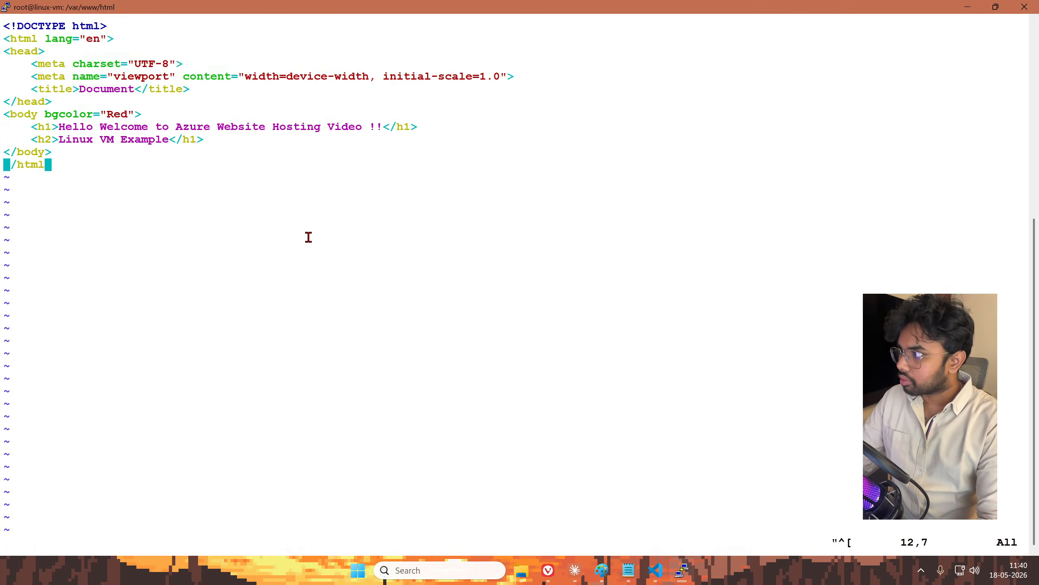
text(:wq!)
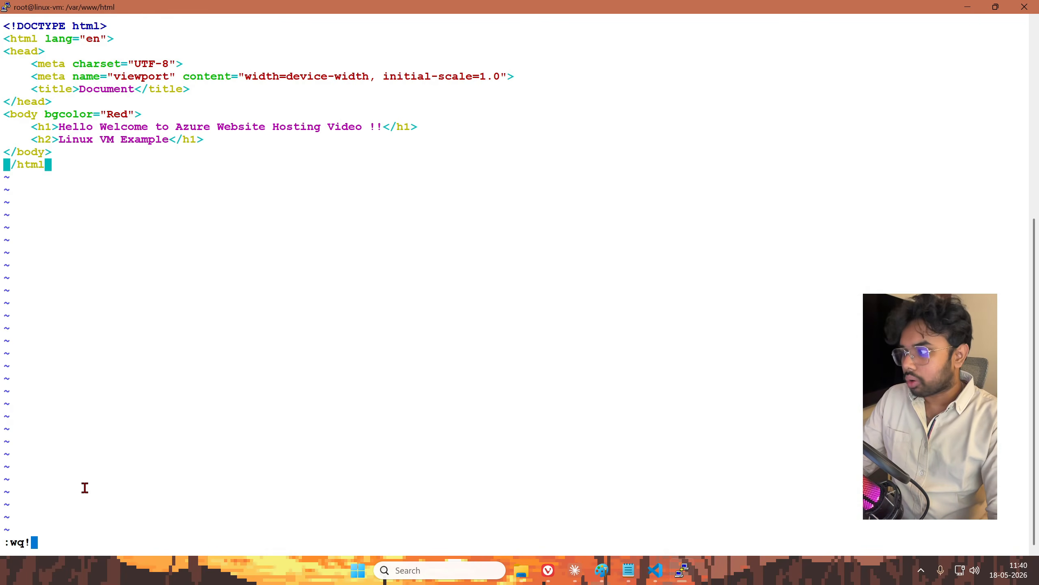
key(Return)
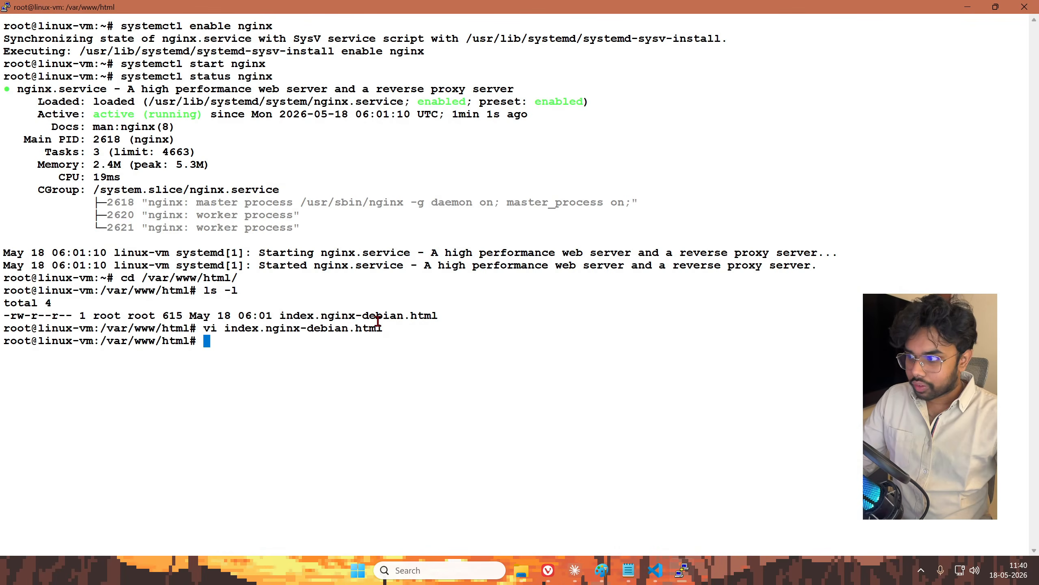
Reload the site at 74.225.200.91 in the private browser window to check the custom page, and minimize the window
mouse_move(548, 570)
click(614, 501)
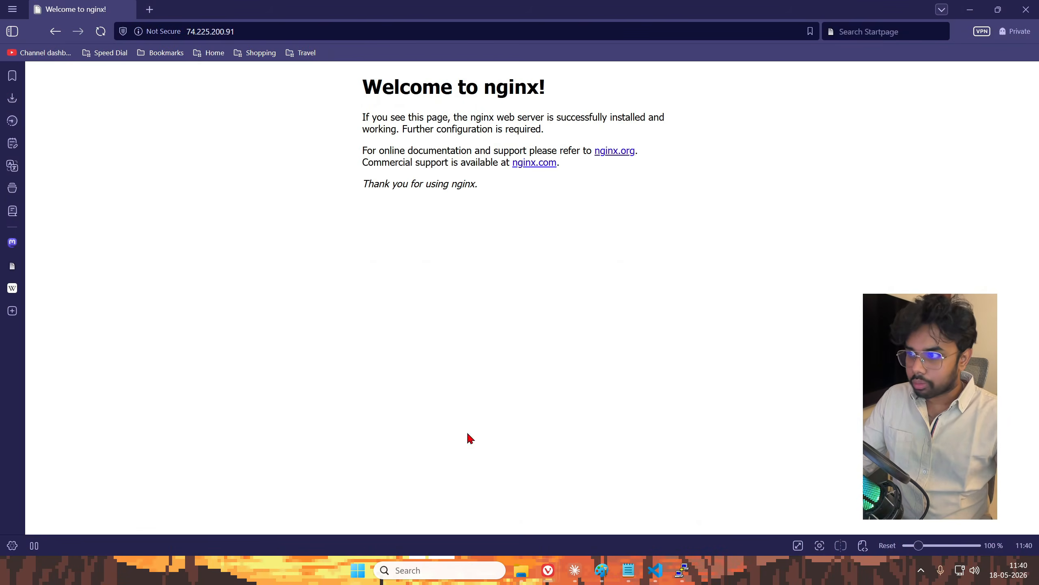
click(101, 31)
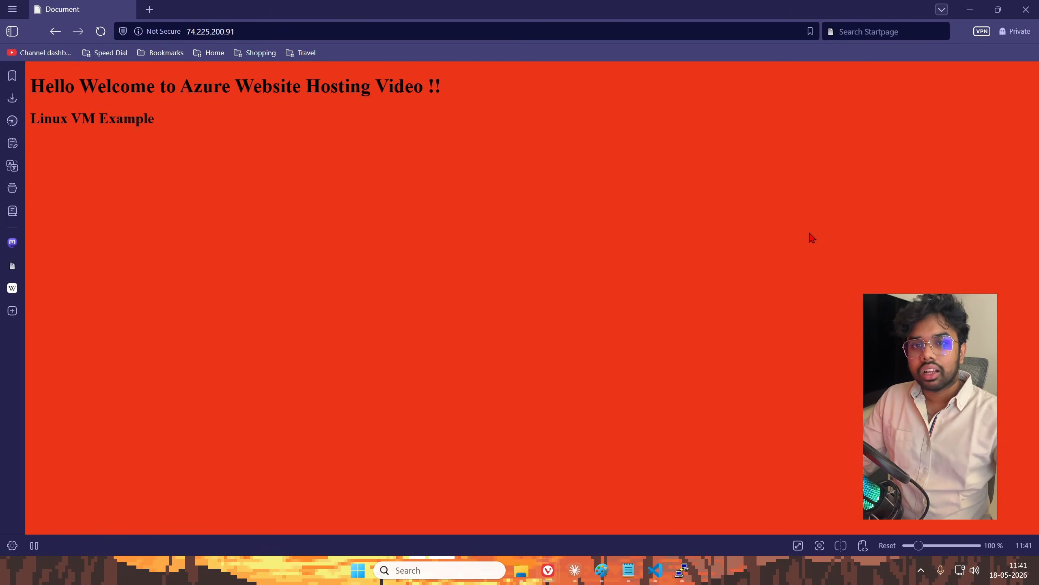
click(970, 9)
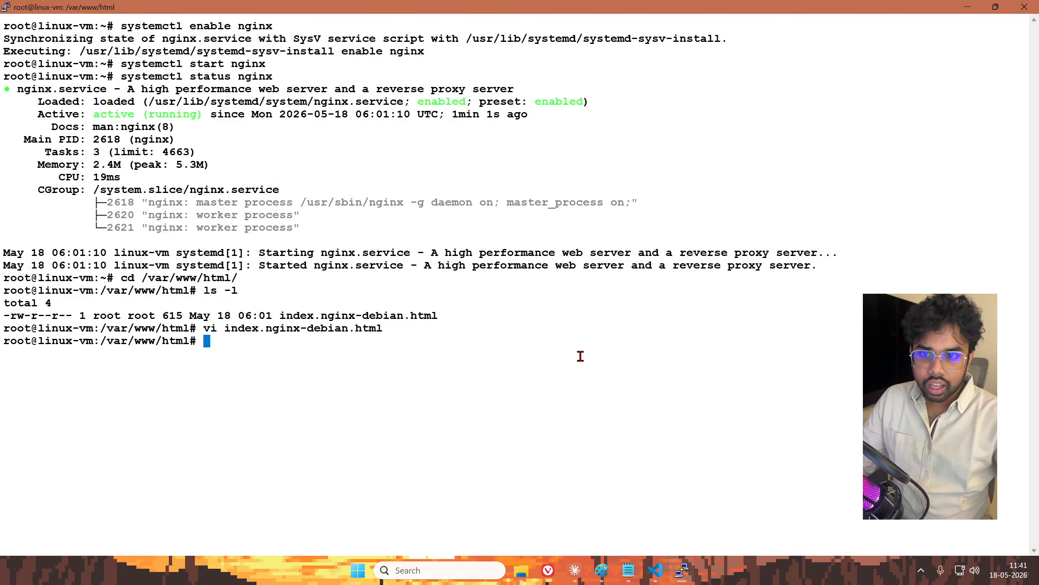
Switch to the regular Vivaldi window and search the web for "winscp" in a new tab
mouse_move(550, 570)
click(519, 519)
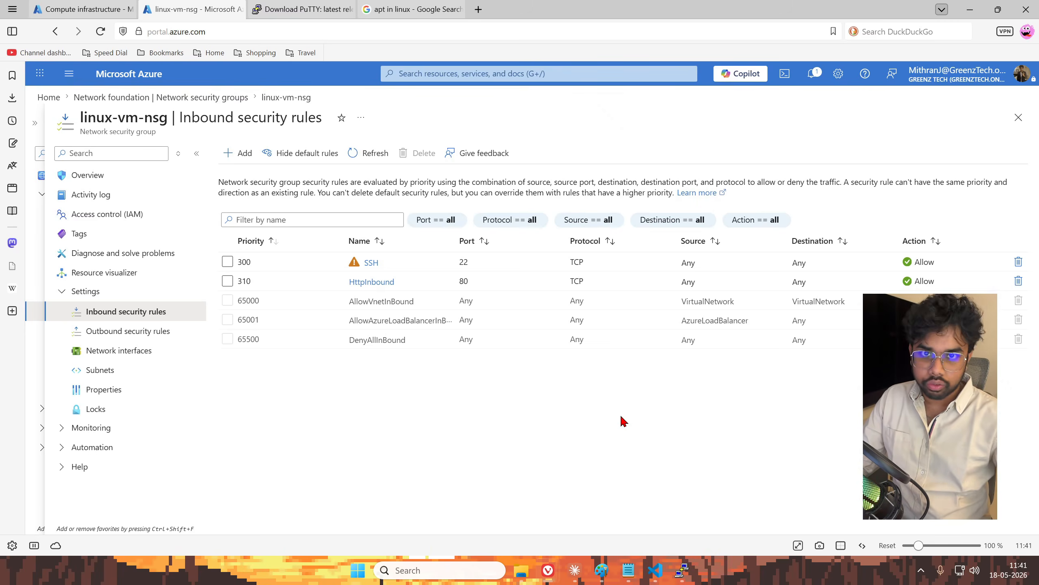
click(478, 9)
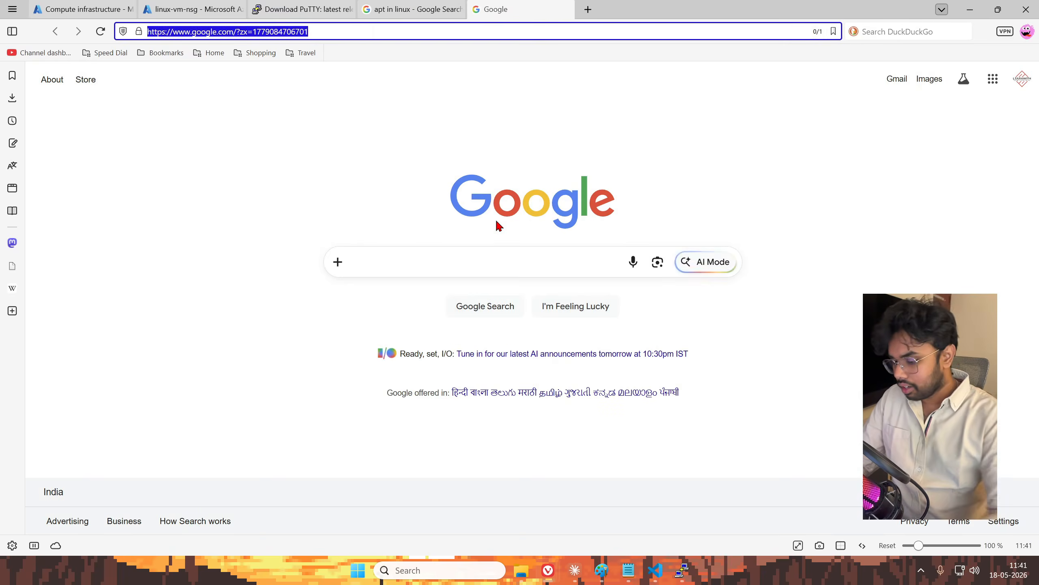
text(winget)
key(Return)
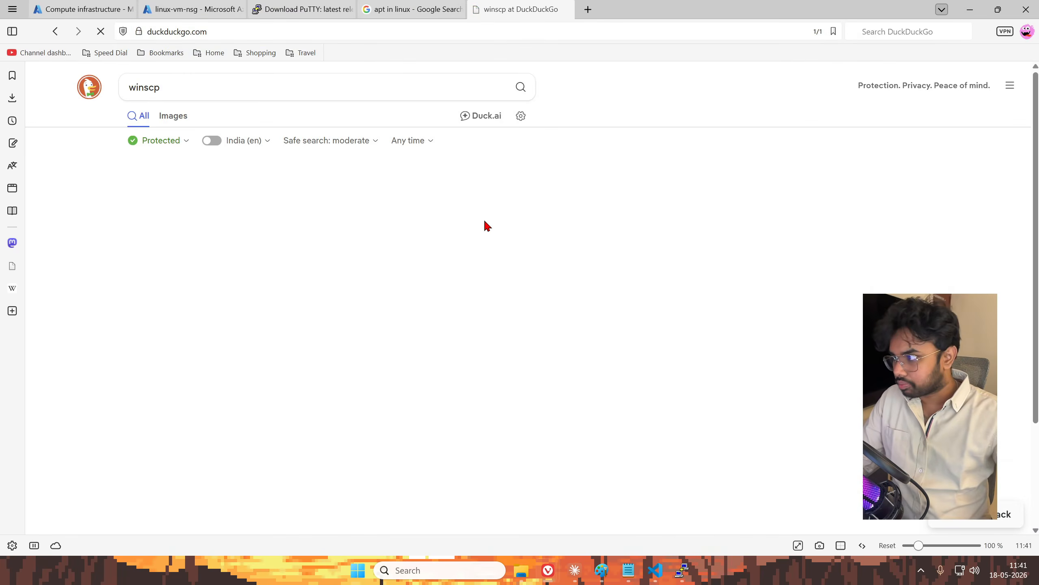
Download the WinSCP 6.5.6 installer from the official WinSCP download page and close the downloads list
click(224, 201)
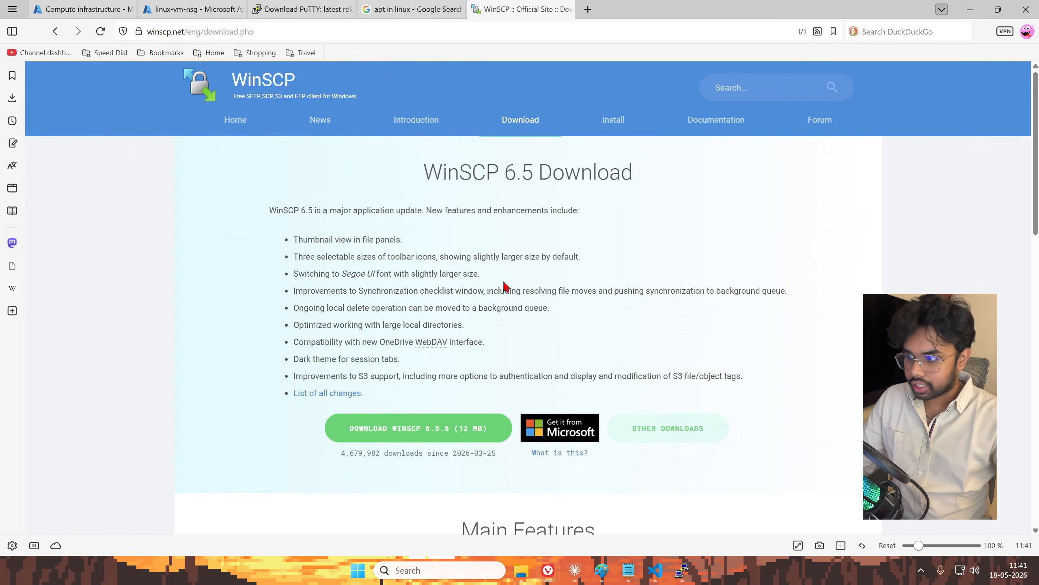
scroll(570, 301, down, 2)
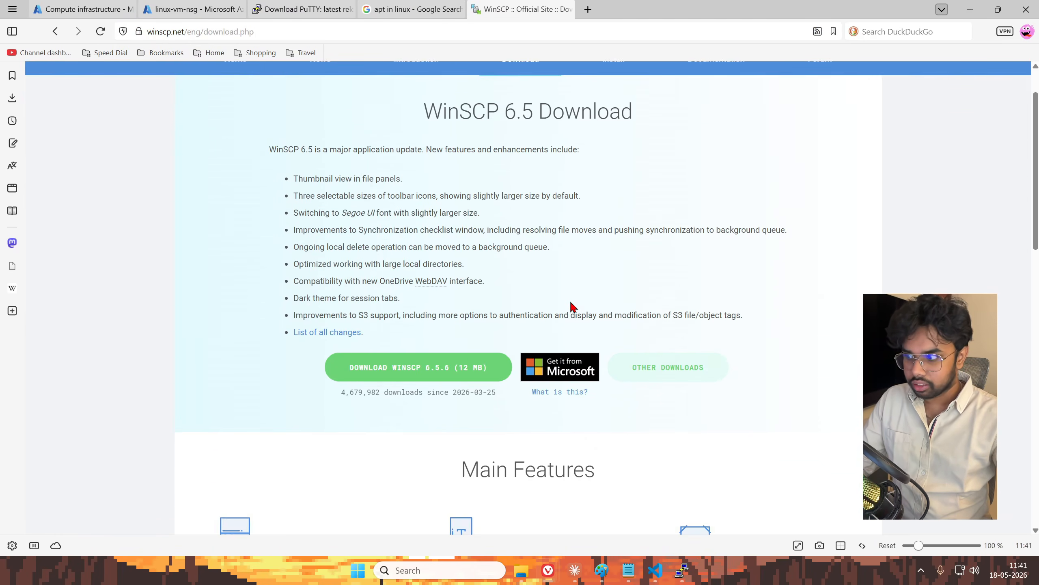
click(464, 367)
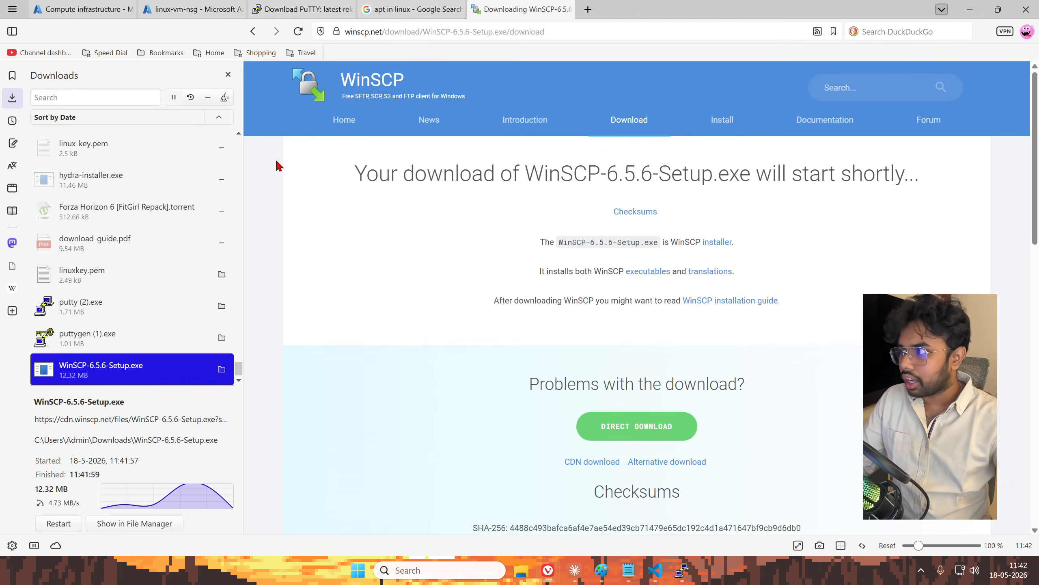
click(227, 75)
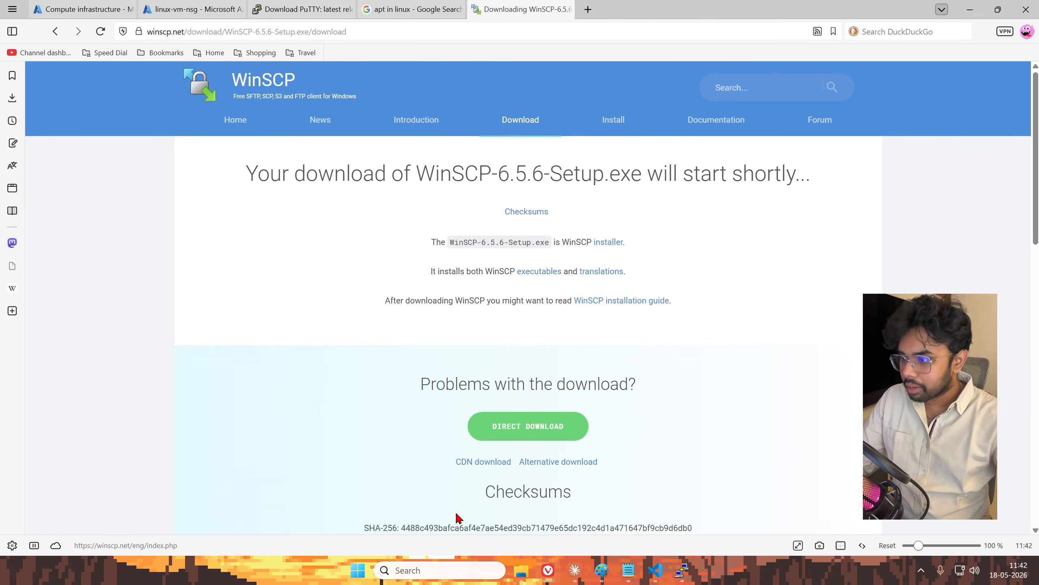
click(427, 570)
text(win)
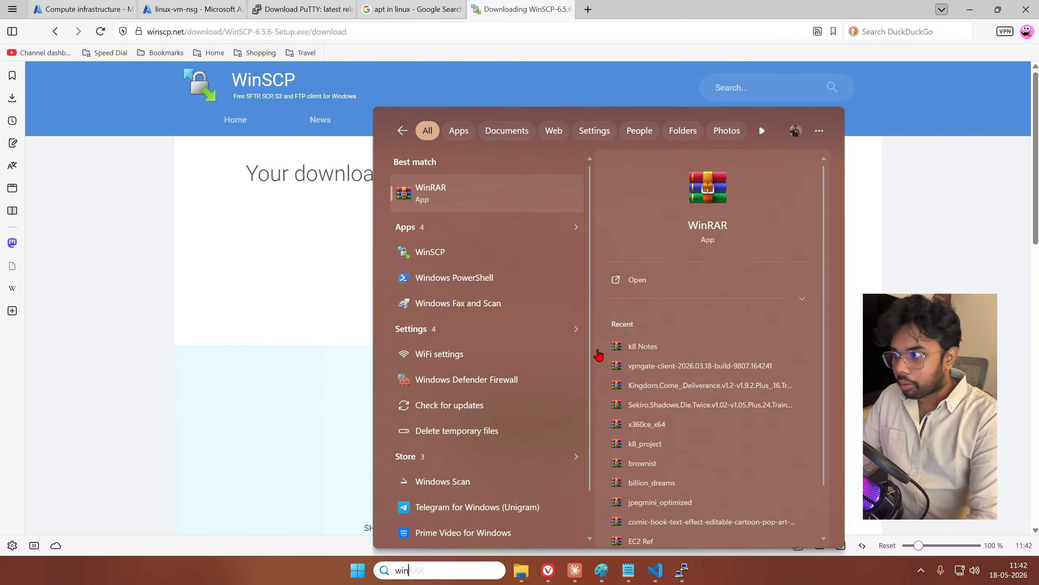
text(s)
click(440, 192)
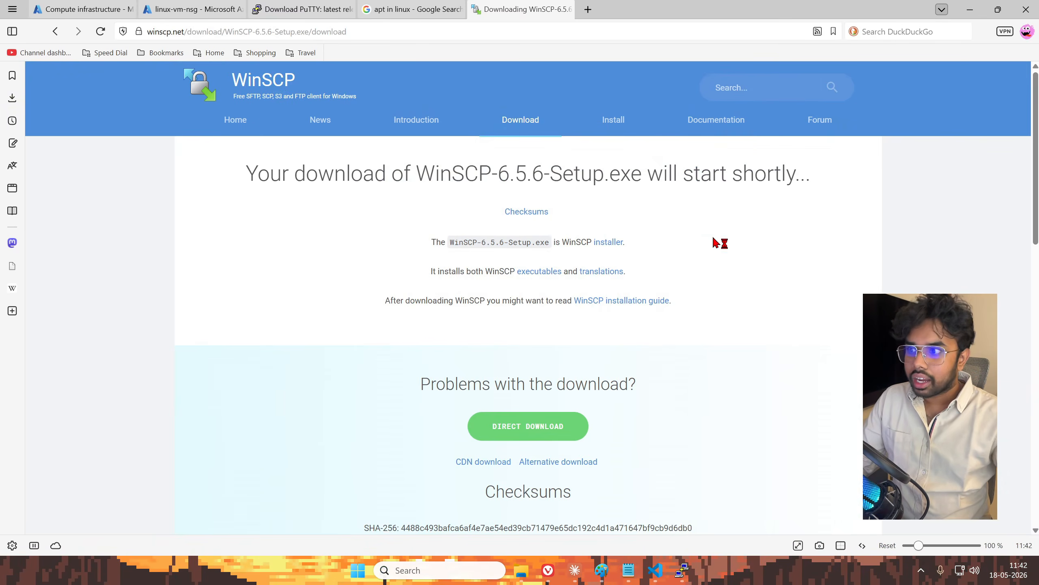
key(super+s)
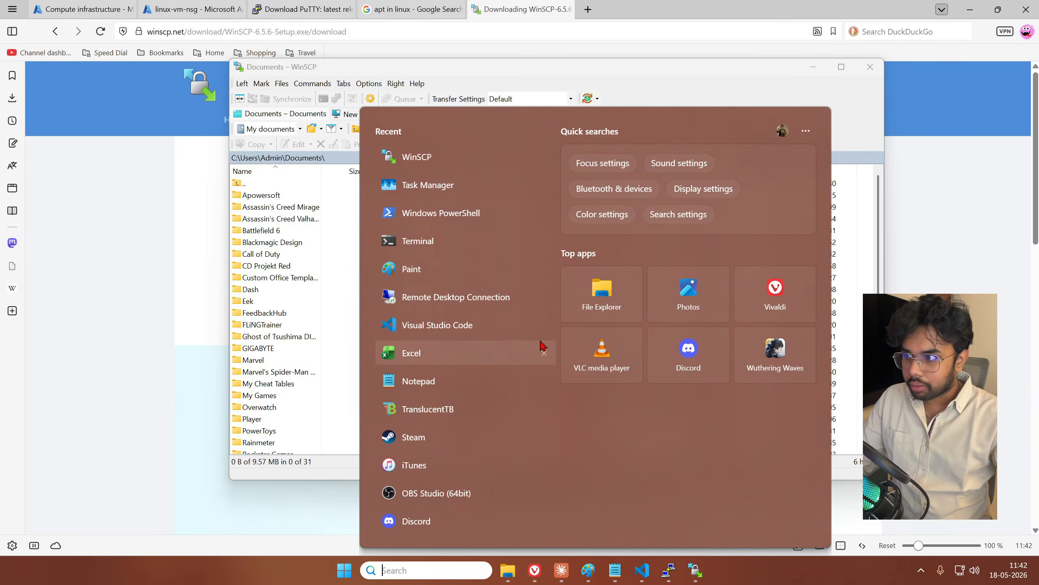
click(759, 76)
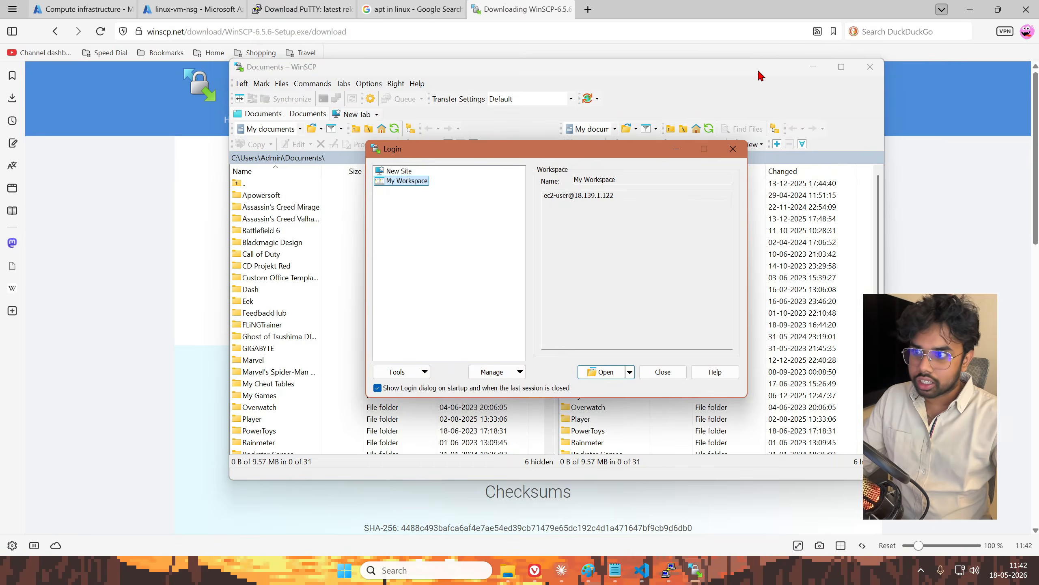
click(557, 266)
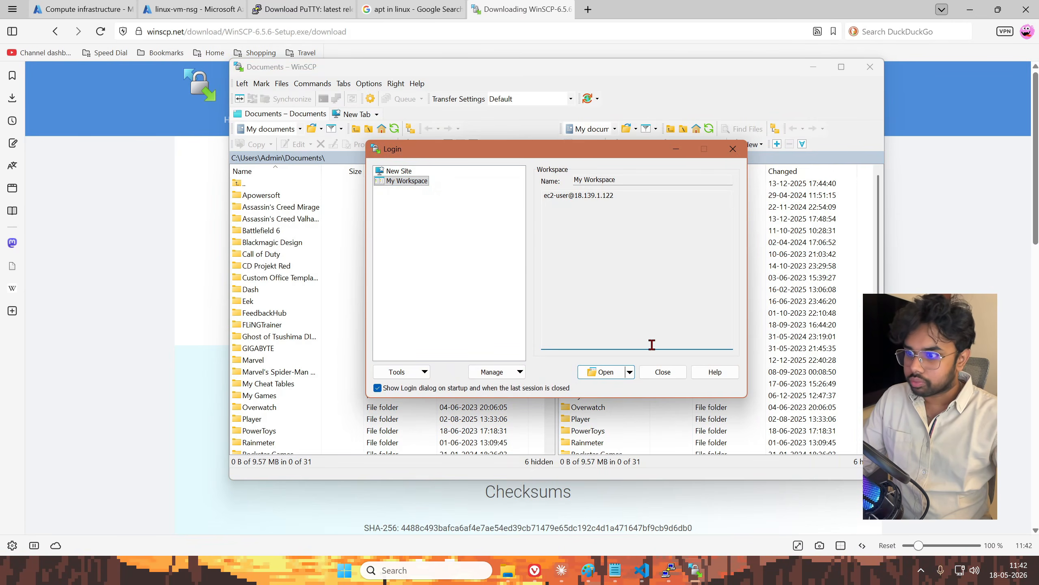
click(665, 371)
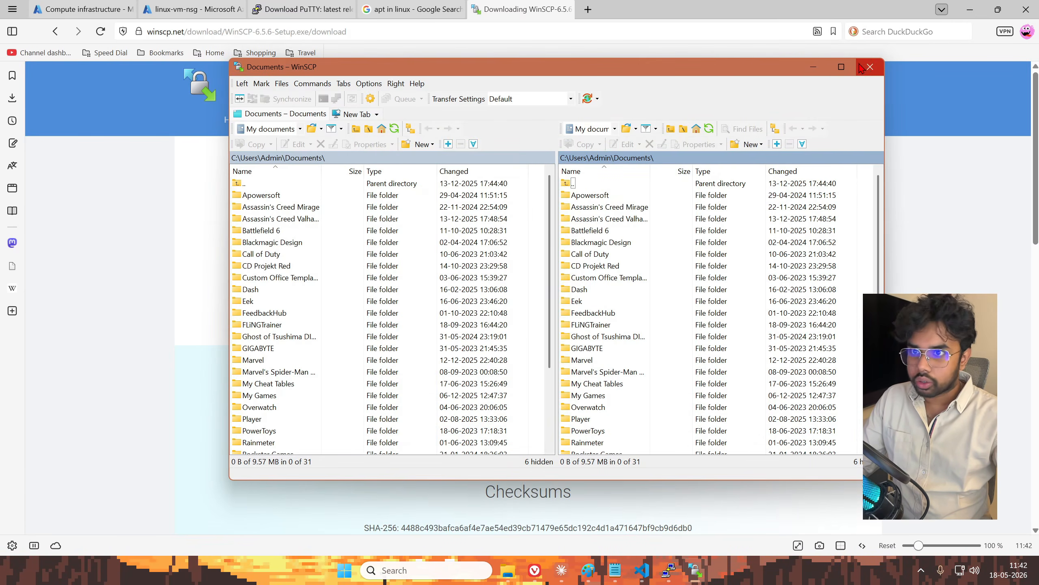
click(870, 66)
Launch the installed WinSCP, skip the upgrade to version 6.5.6, and select New Site for the login
click(430, 569)
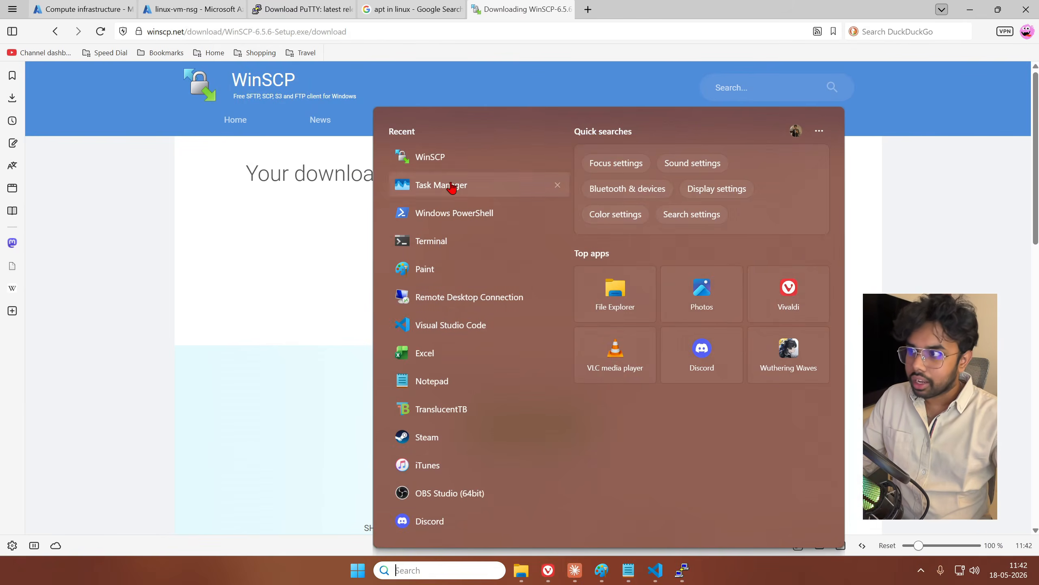
click(434, 162)
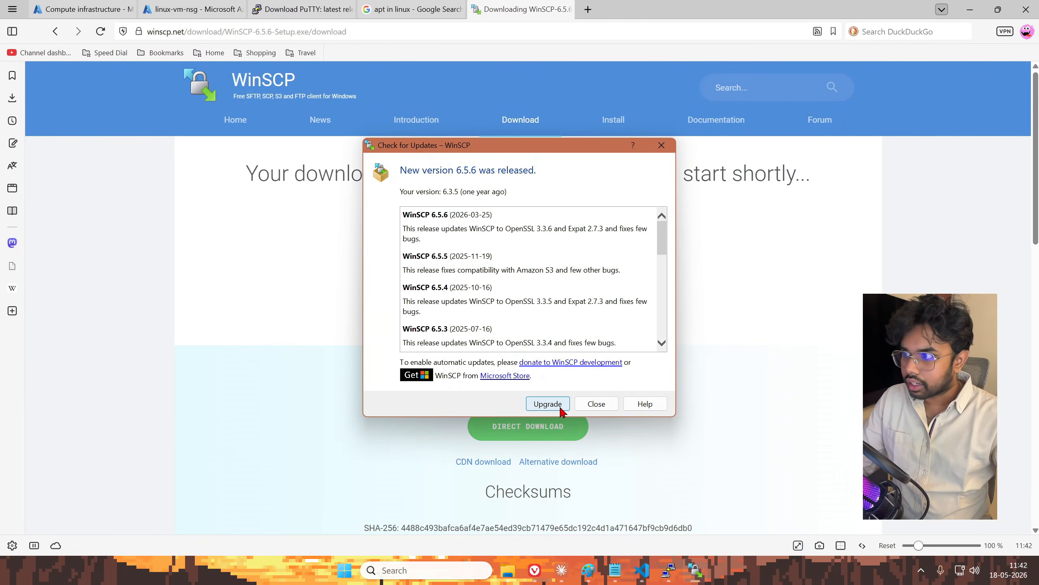
click(602, 405)
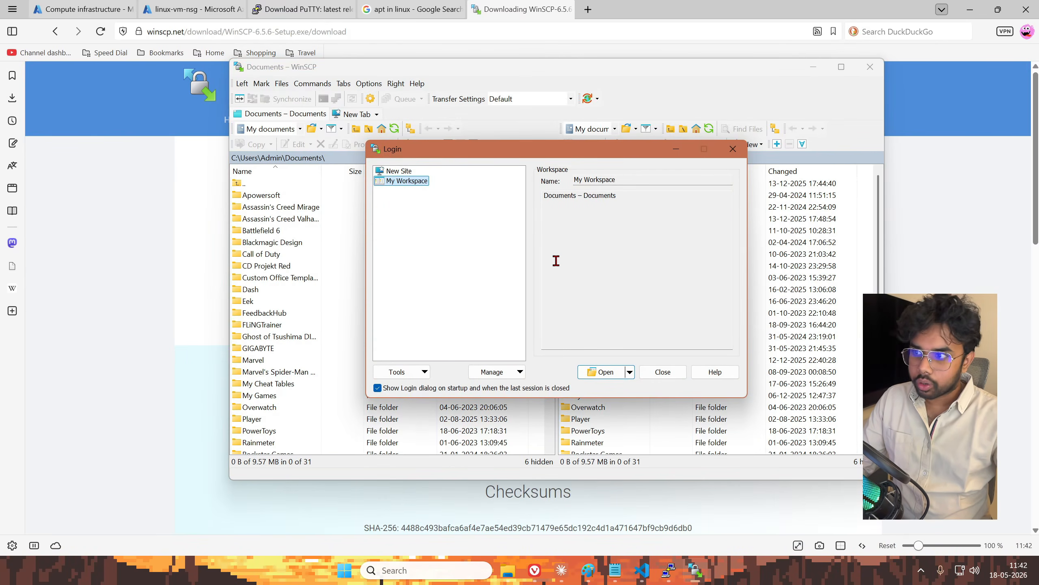
click(396, 172)
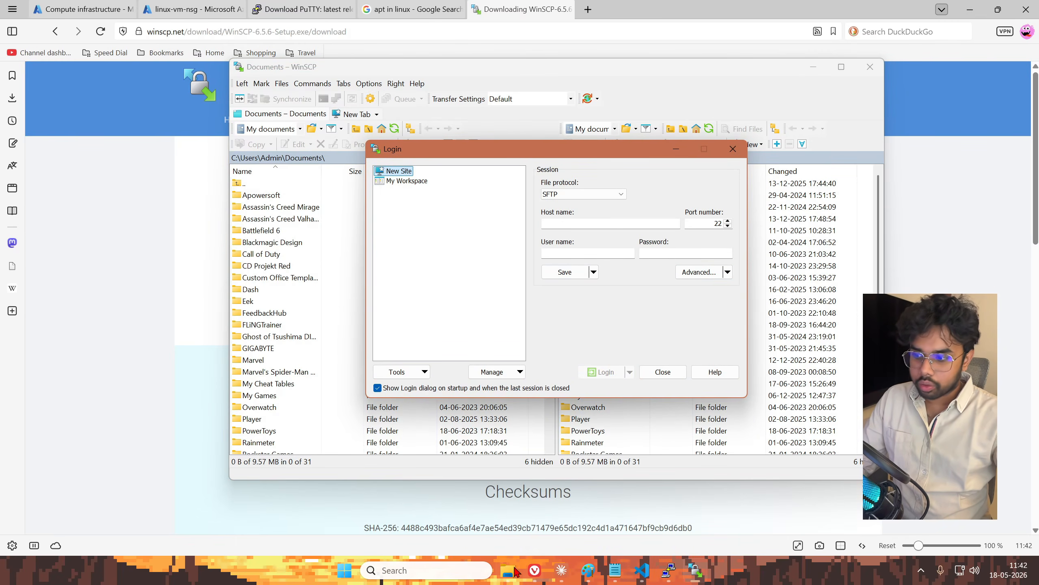
Preview the index file from the Downloads folder in the browser, look through its page, and close its tabs
click(516, 569)
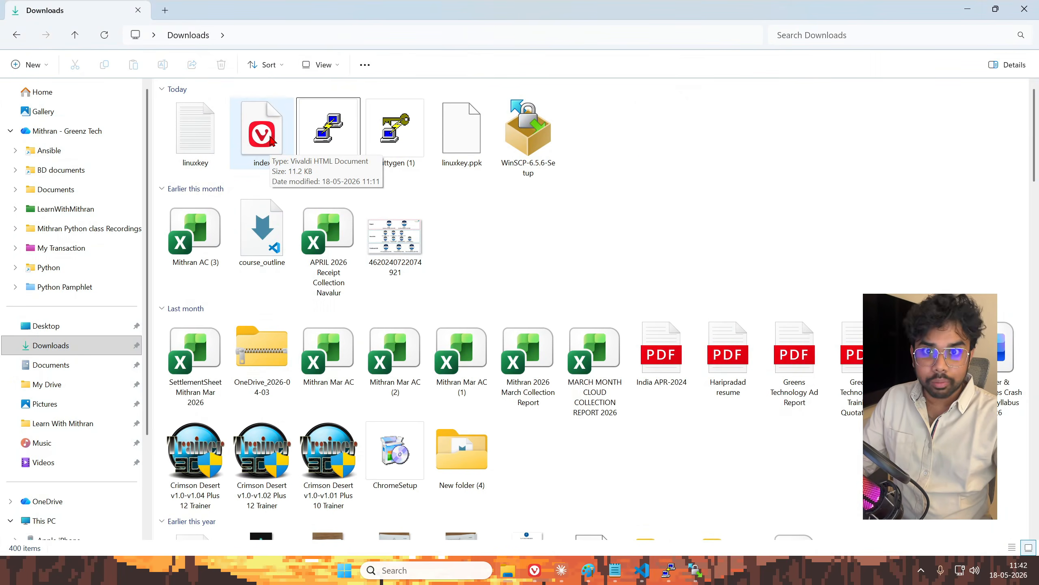
double_click(273, 142)
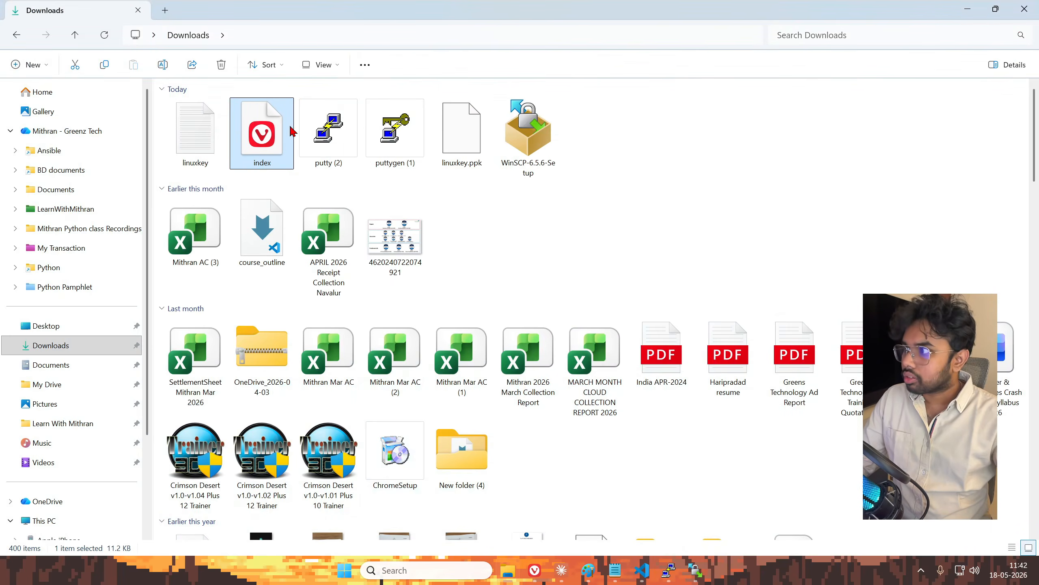
double_click(283, 128)
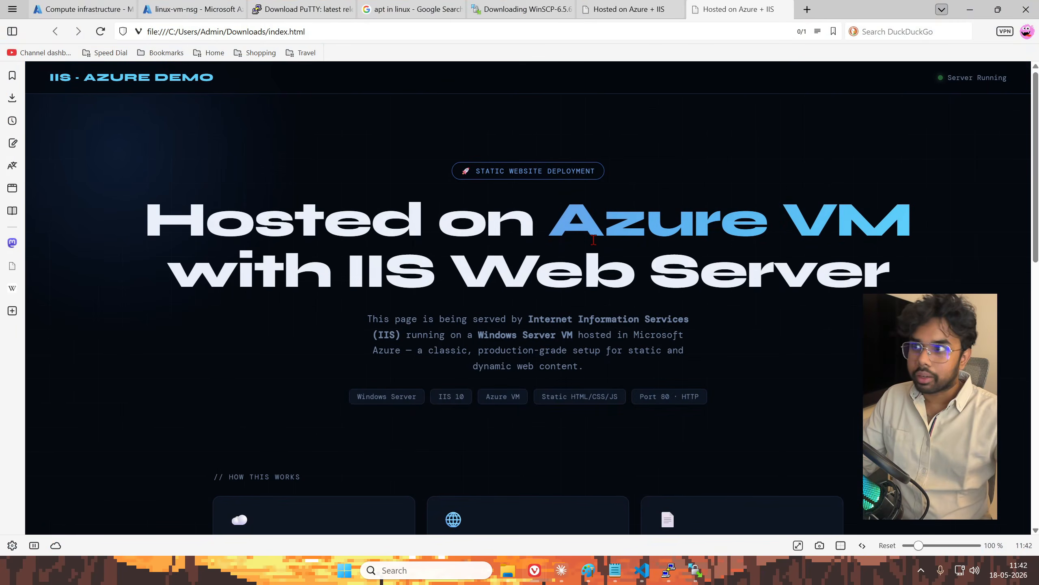
scroll(577, 230, down, 10)
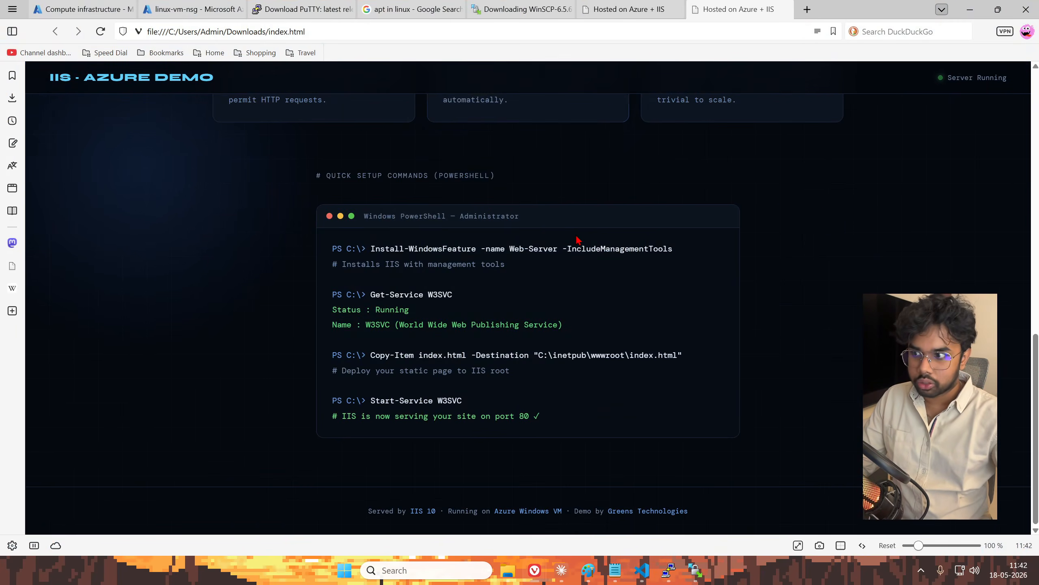
scroll(597, 254, up, 10)
click(784, 9)
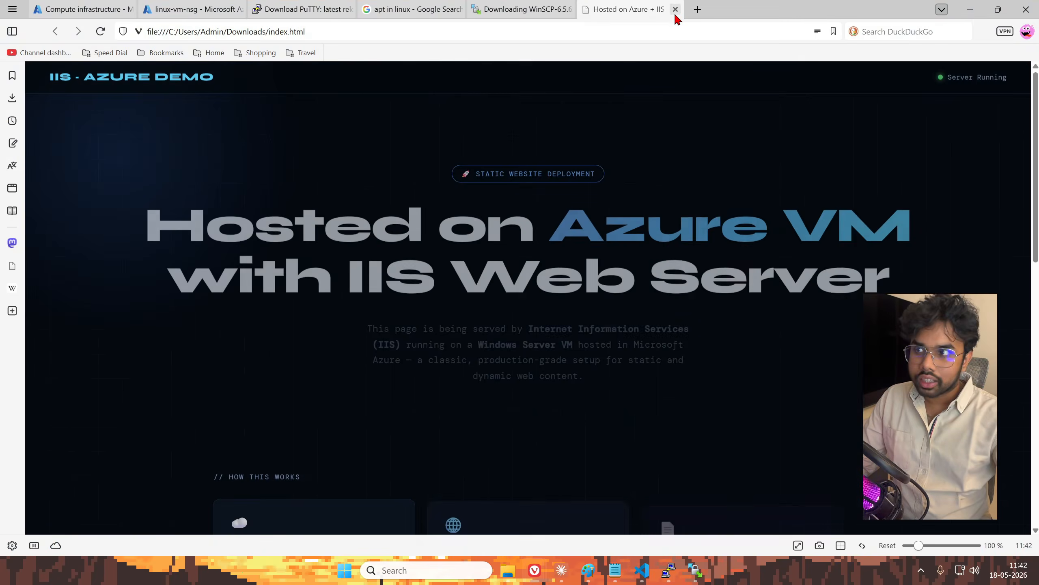
click(675, 9)
key(alt+Tab)
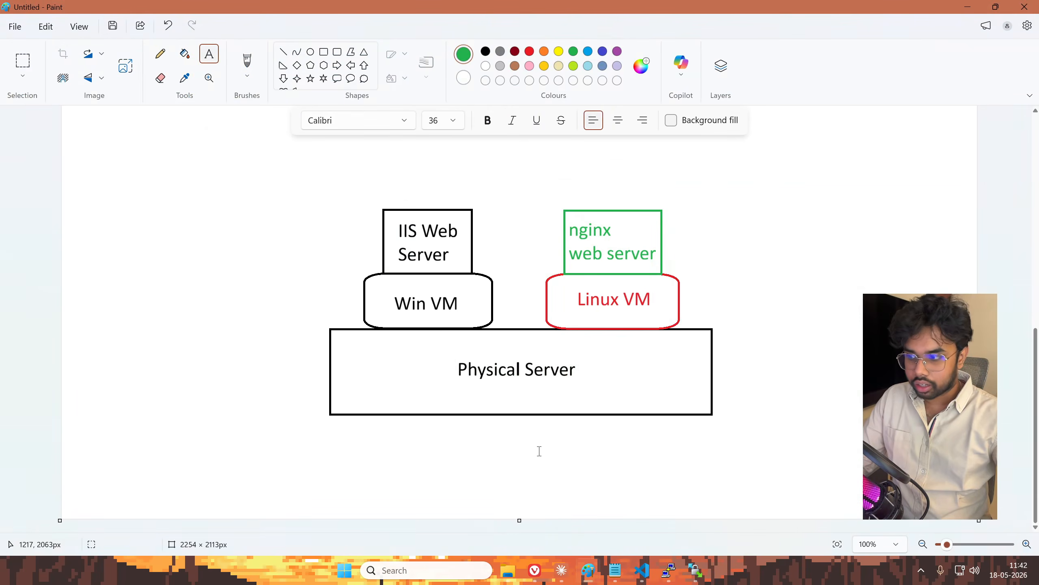
Switch to the Paint diagram and draw a black-outlined square of about 215 × 215 px below the RDP arrow
click(588, 570)
scroll(473, 367, up, 10)
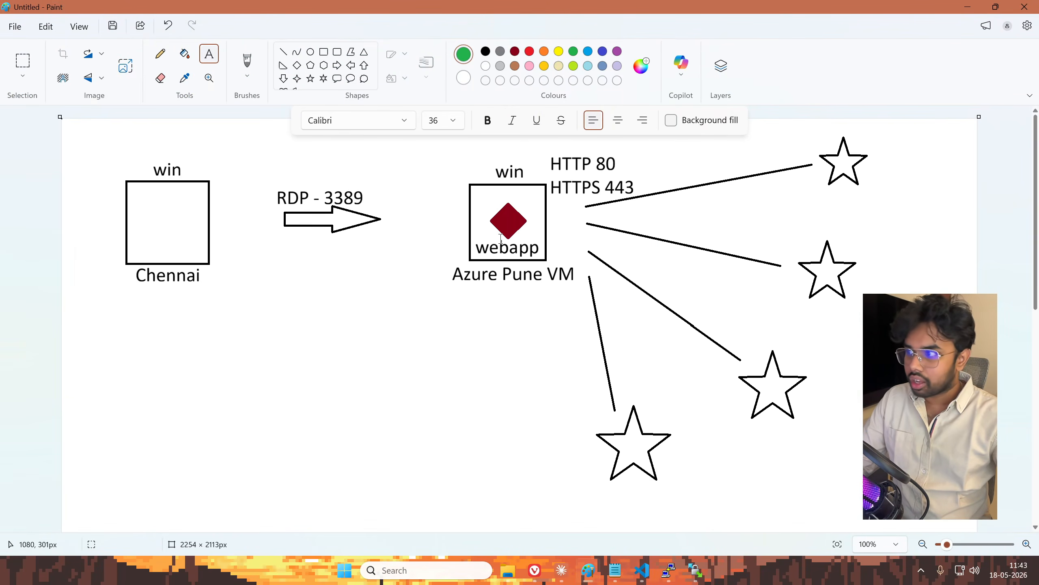
click(323, 53)
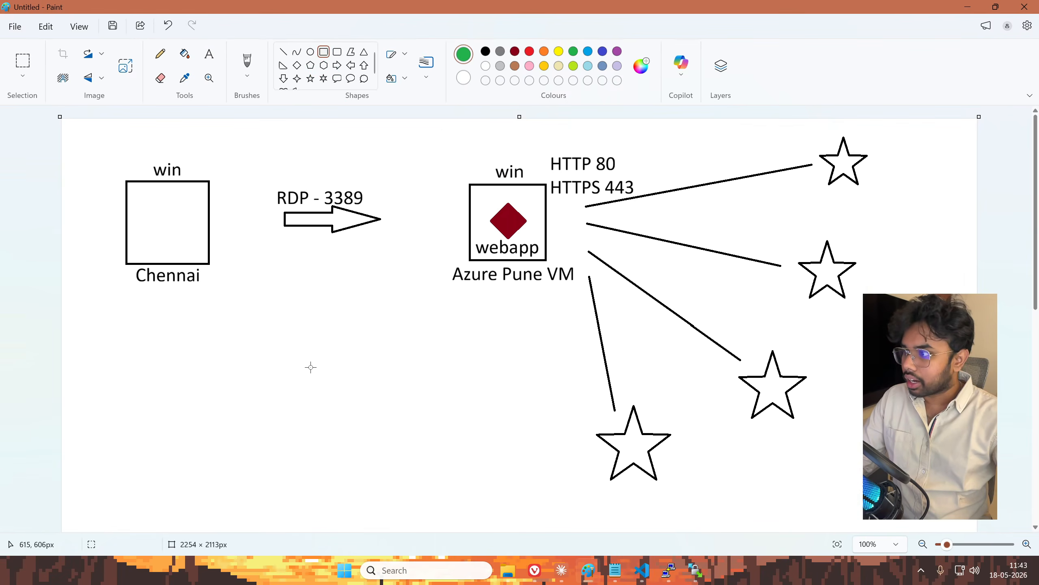
click(490, 55)
drag(247, 387, 335, 476)
drag(293, 444, 299, 436)
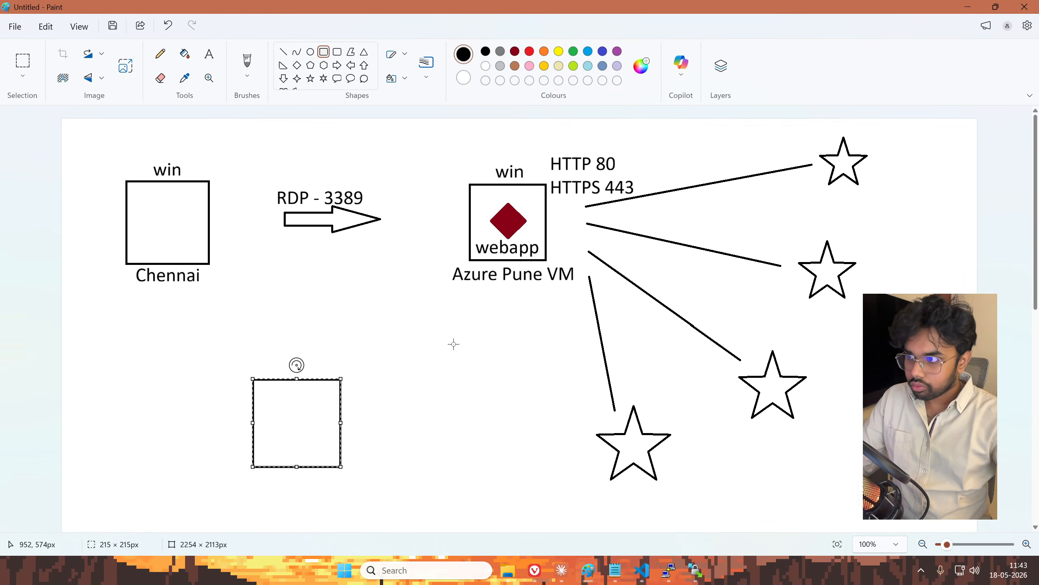
click(453, 344)
Add the text label "linux" centered just above the new square
click(209, 58)
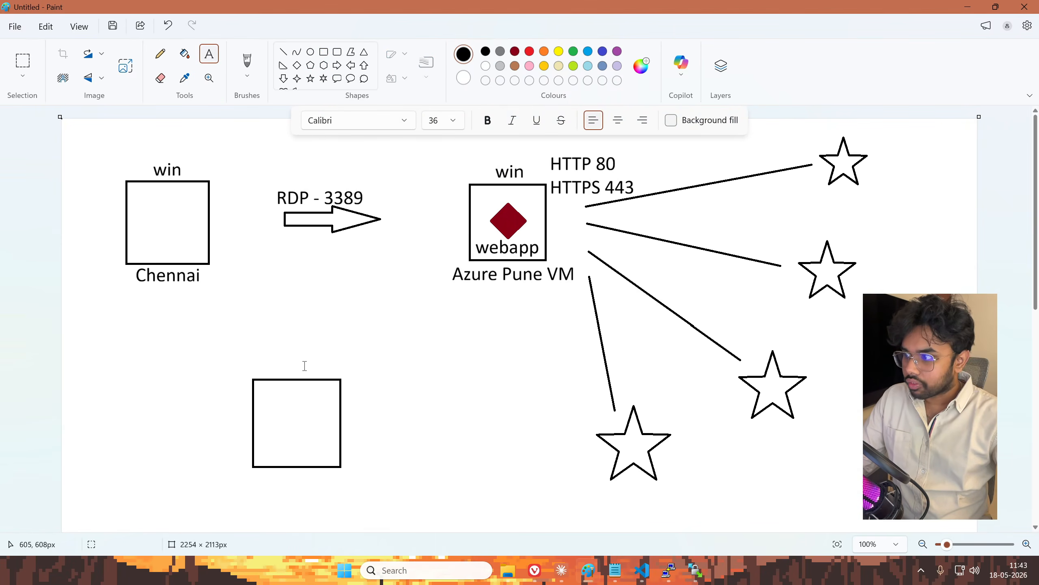
click(267, 362)
text(linux)
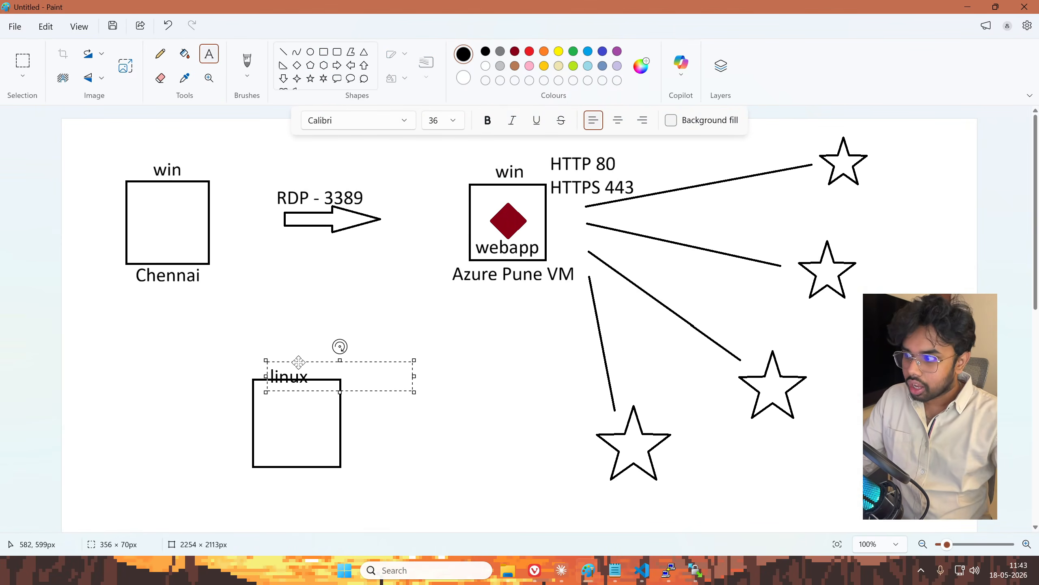
drag(298, 362, 309, 353)
click(443, 450)
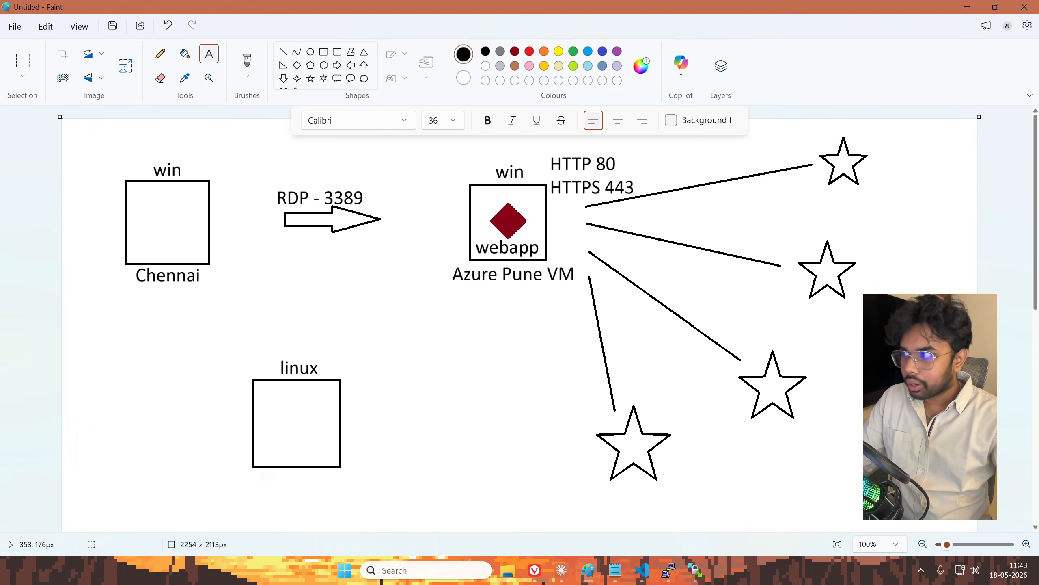
click(39, 66)
drag(446, 263, 577, 291)
drag(510, 267, 385, 387)
key(ctrl+z)
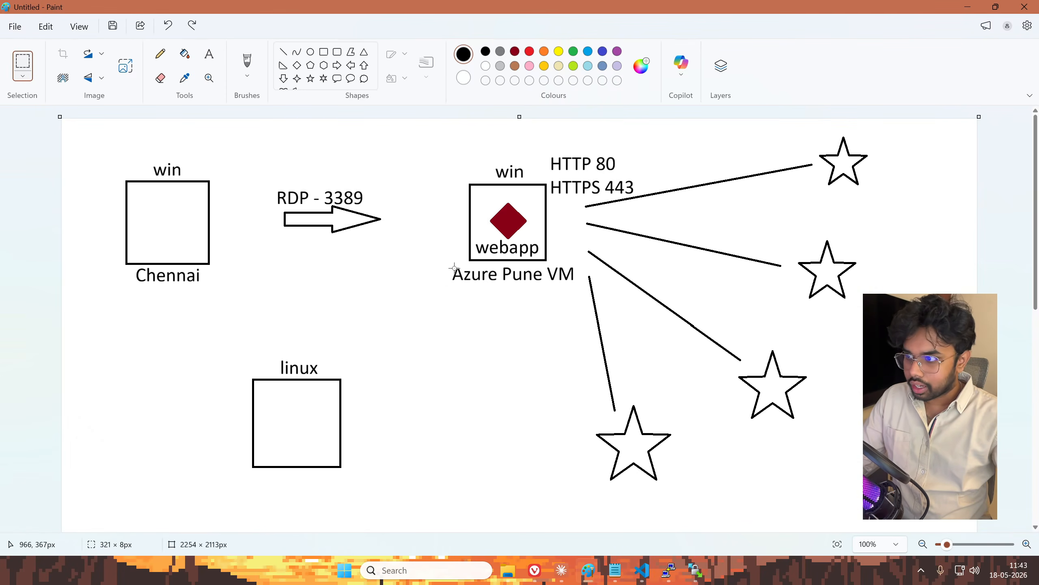
Place a copy of the "Azure Pune VM" label directly beneath the linux square
drag(447, 262, 582, 288)
drag(553, 279, 332, 483)
click(416, 422)
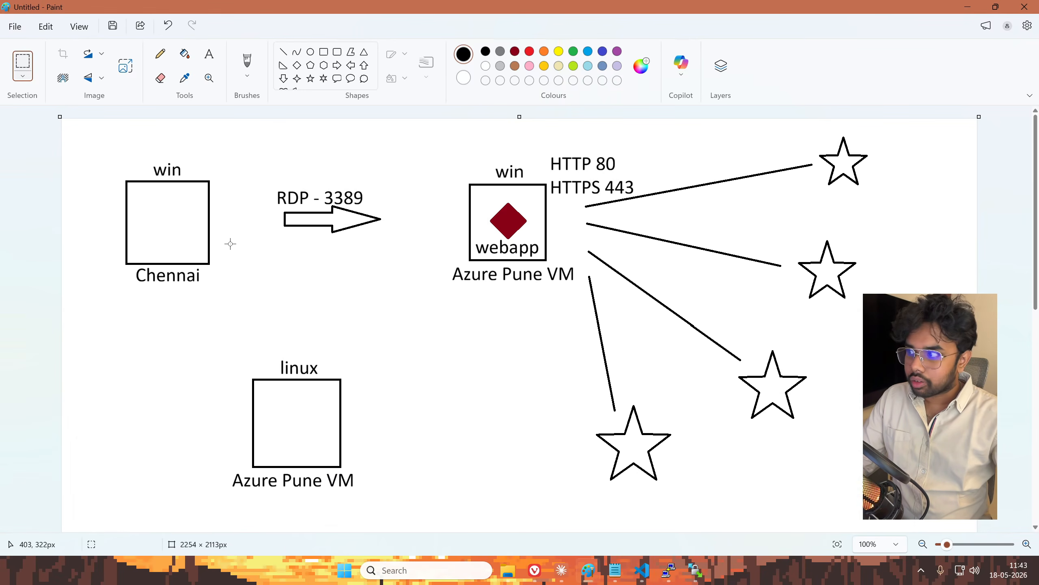
Draw a block arrow and rotate it to point diagonally from the Chennai square to the linux square
click(336, 65)
drag(208, 291, 293, 327)
drag(250, 278, 235, 325)
click(261, 281)
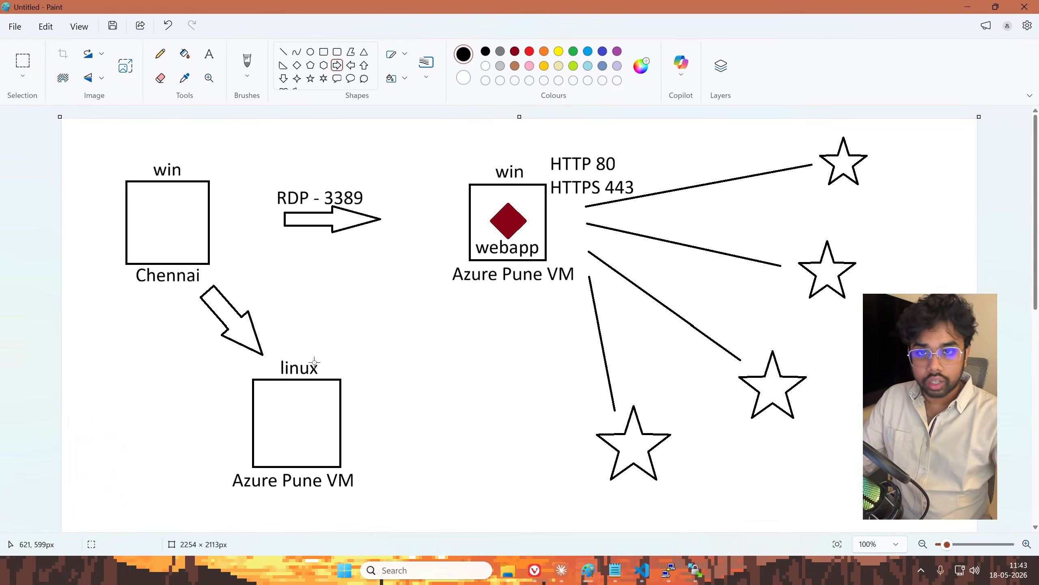
Add the text label "SSH 22" beside the diagonal arrow between the Chennai and linux squares
click(209, 54)
click(241, 275)
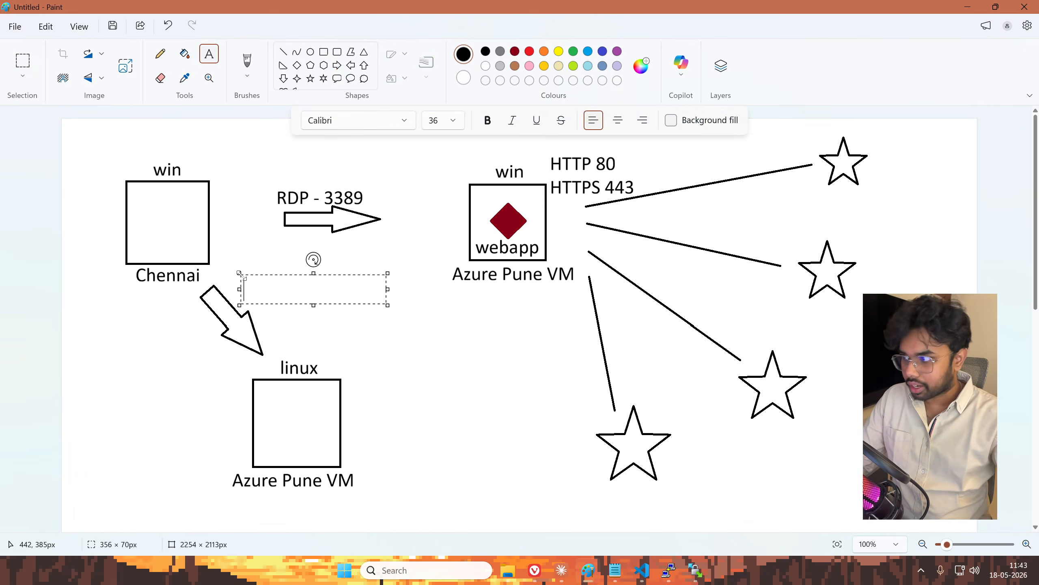
text(SSH 22)
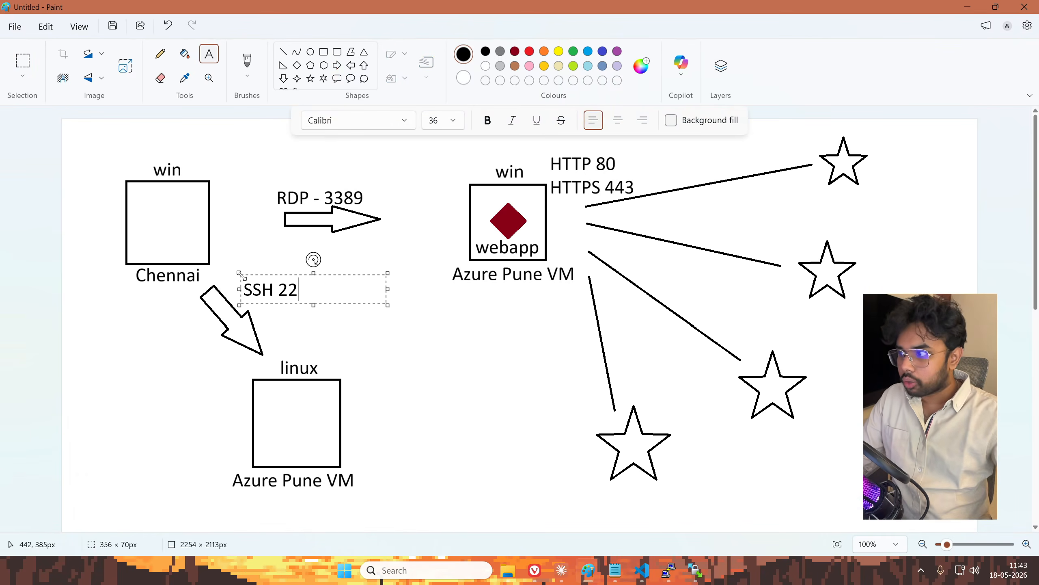
drag(282, 274, 270, 274)
click(342, 351)
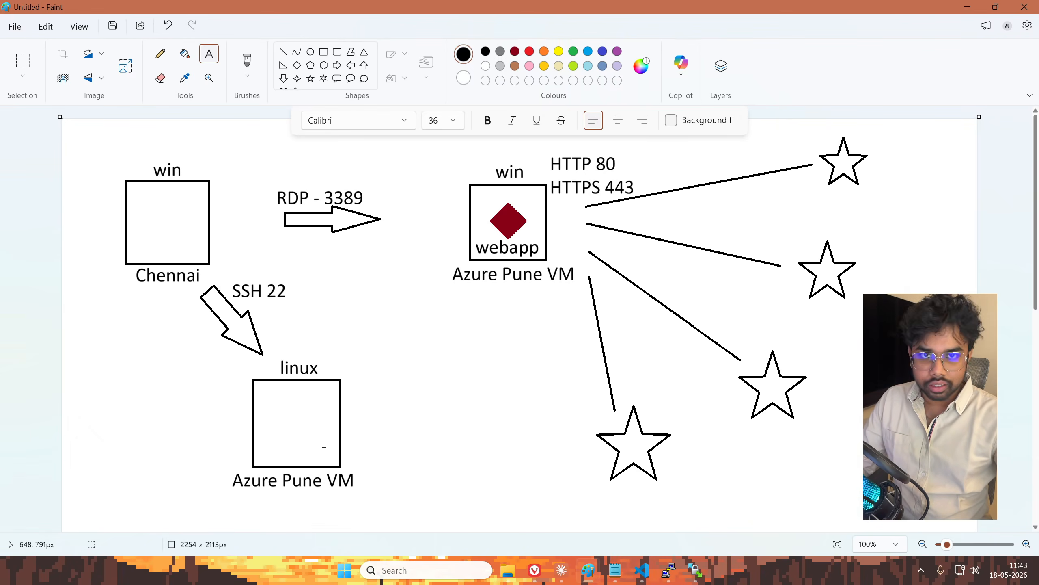
Copy the dark red diamond with its "webapp" label from the Azure win square into the linux square
click(23, 62)
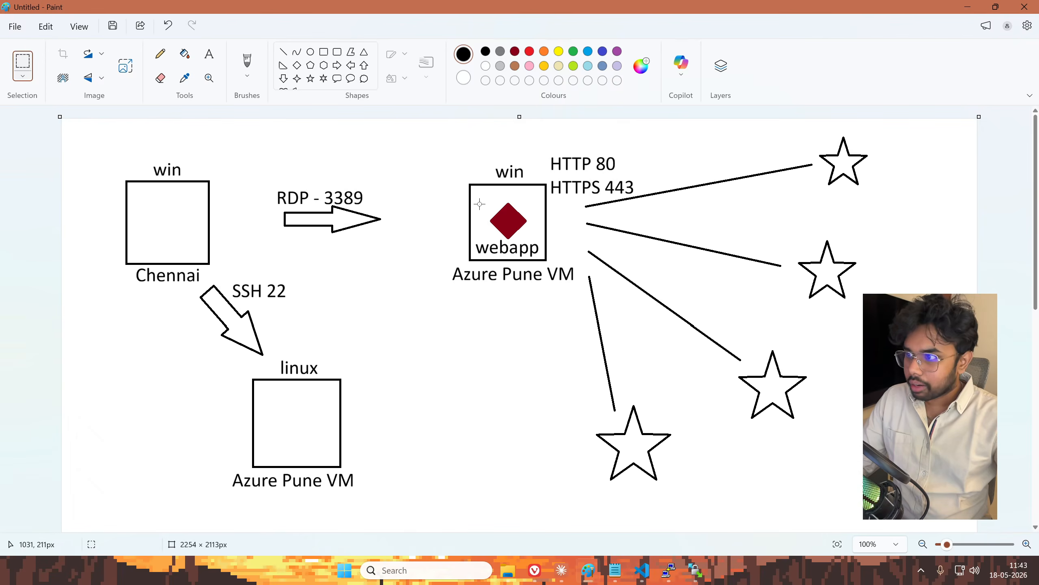
drag(473, 195, 304, 442)
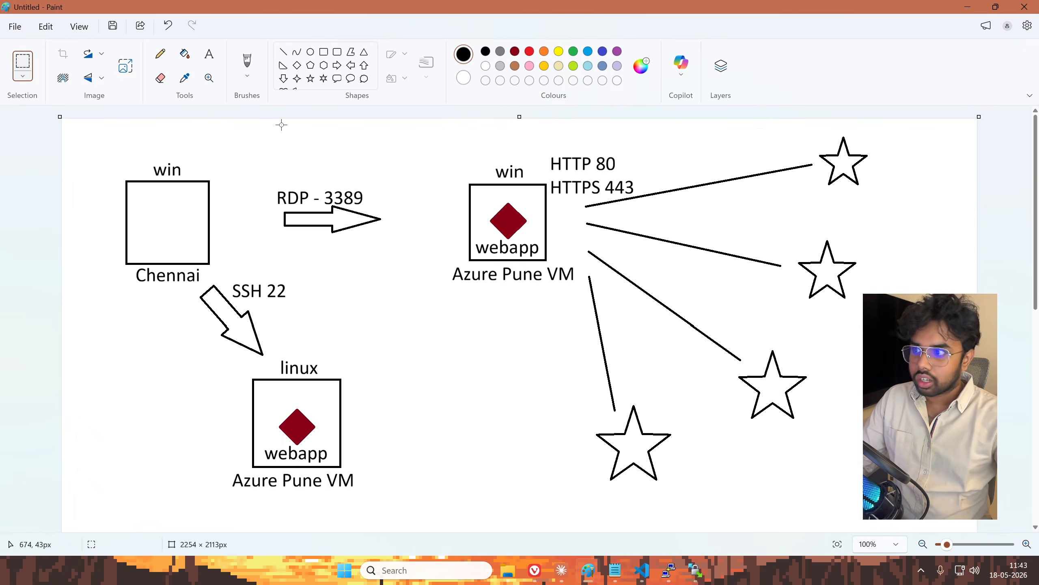
Label the web servers above the diamonds: "IIS" in the Azure win square and "nginx" in the linux square
click(208, 54)
click(477, 191)
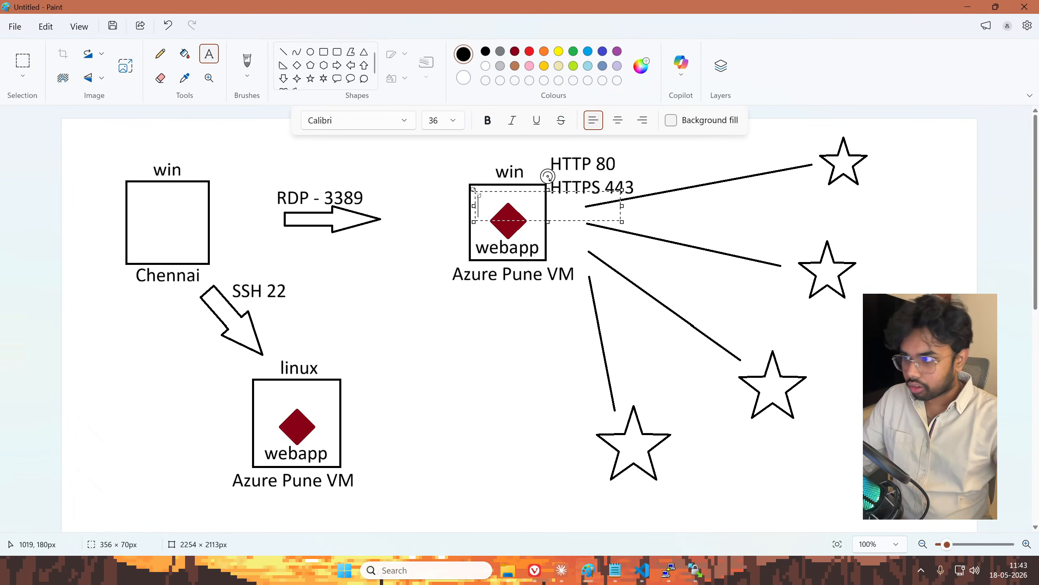
text(IIS)
click(258, 390)
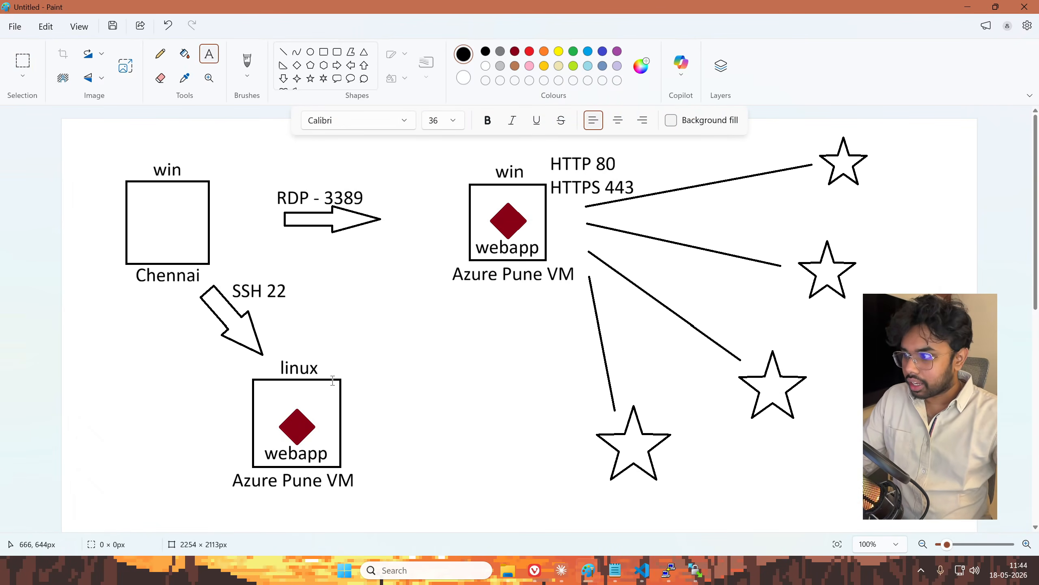
click(259, 390)
text(nginx)
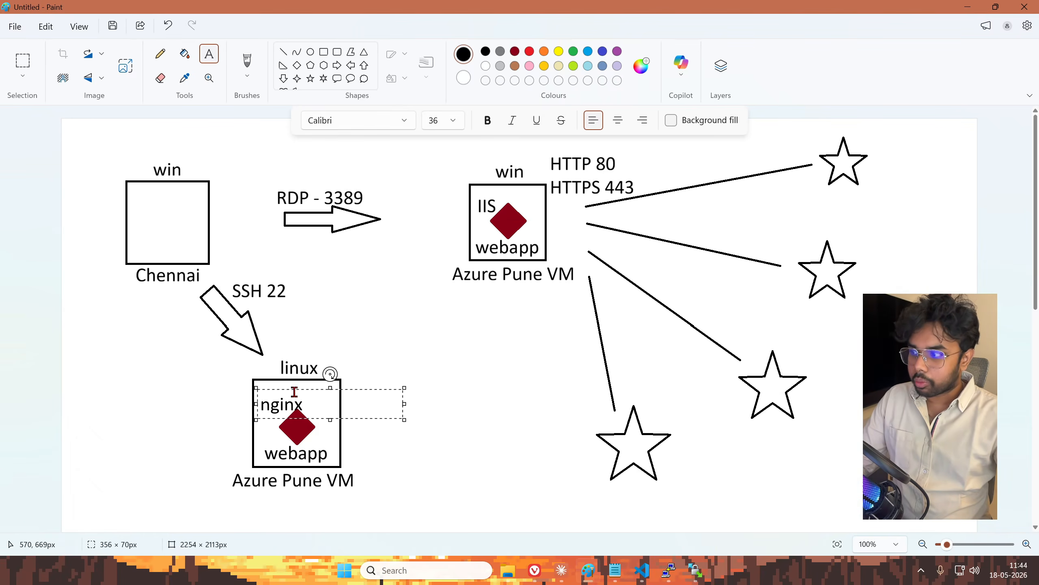
drag(294, 391, 293, 387)
click(454, 464)
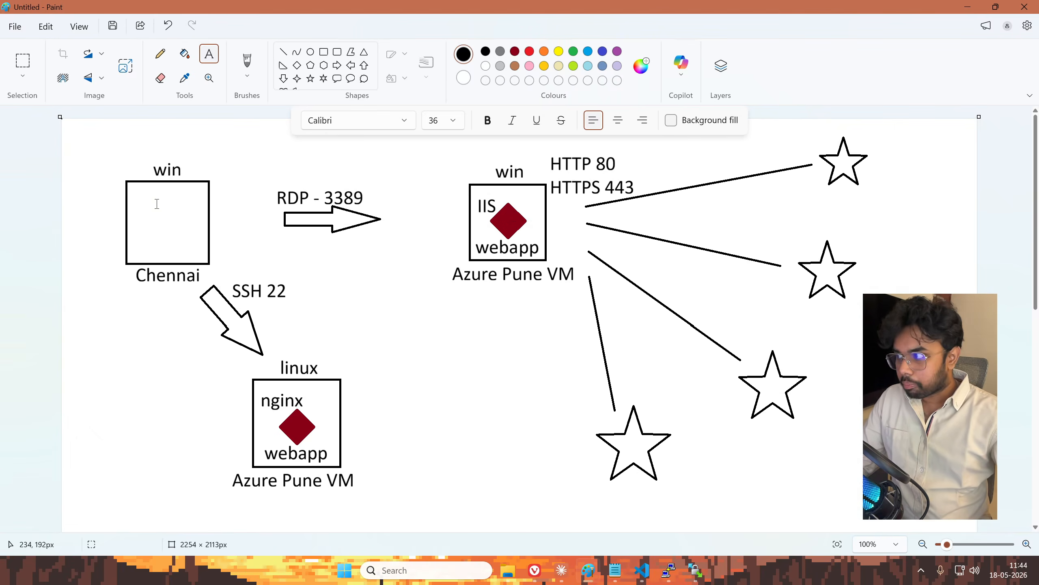
click(208, 167)
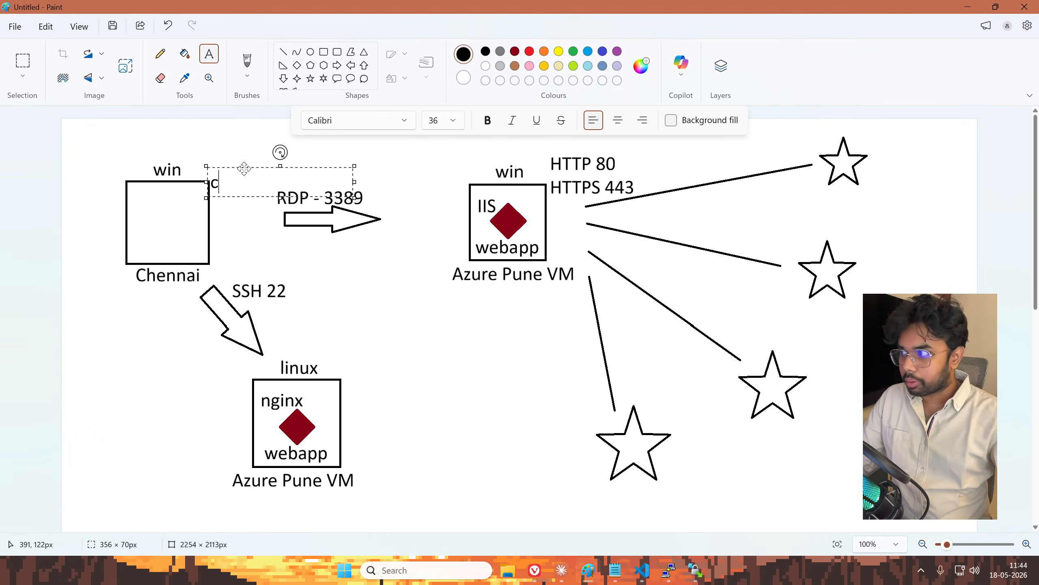
click(538, 175)
click(554, 206)
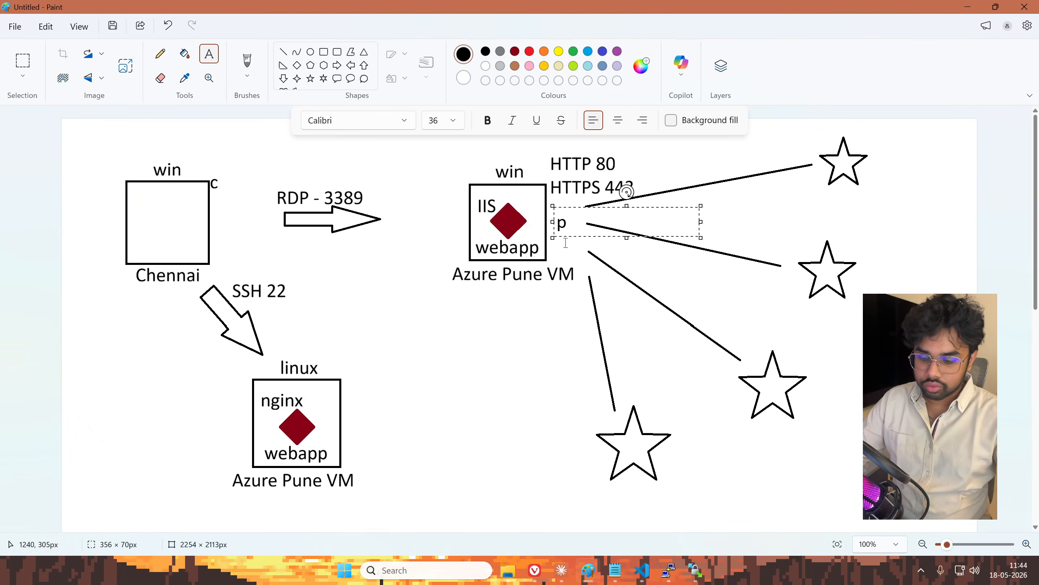
key(BackSpace)
click(420, 382)
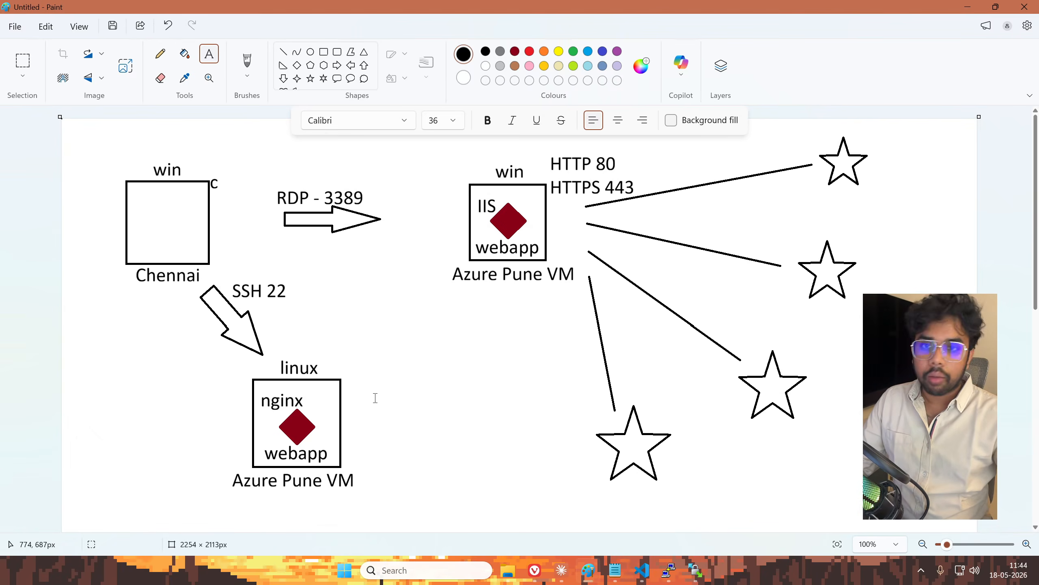
Add a two-paragraph note reading "WinSCP" and "transfer files win to linux" below Chennai, beside the diagonal arrow
click(103, 337)
text(w)
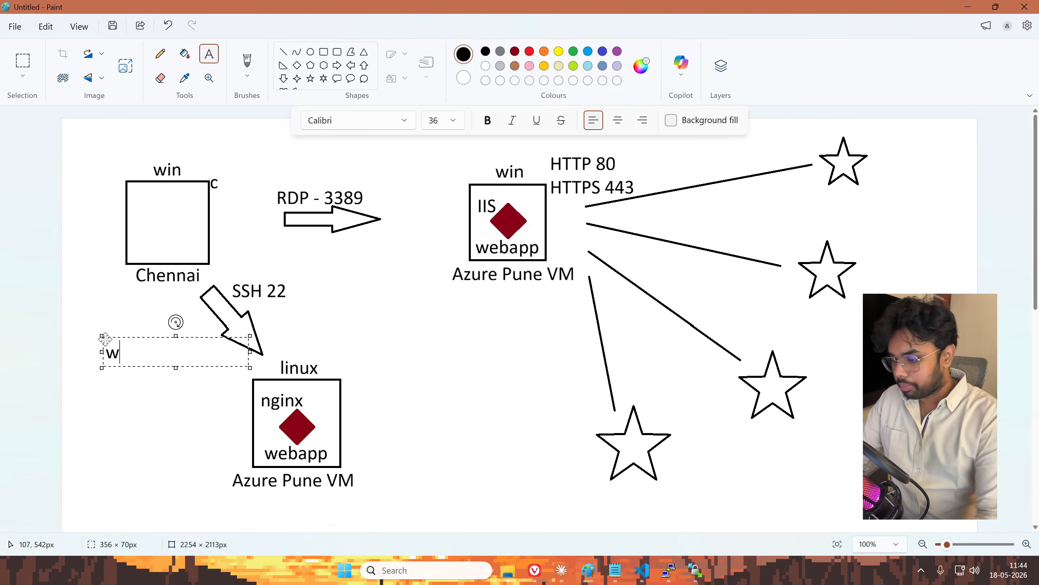
text(inSCP)
key(Return)
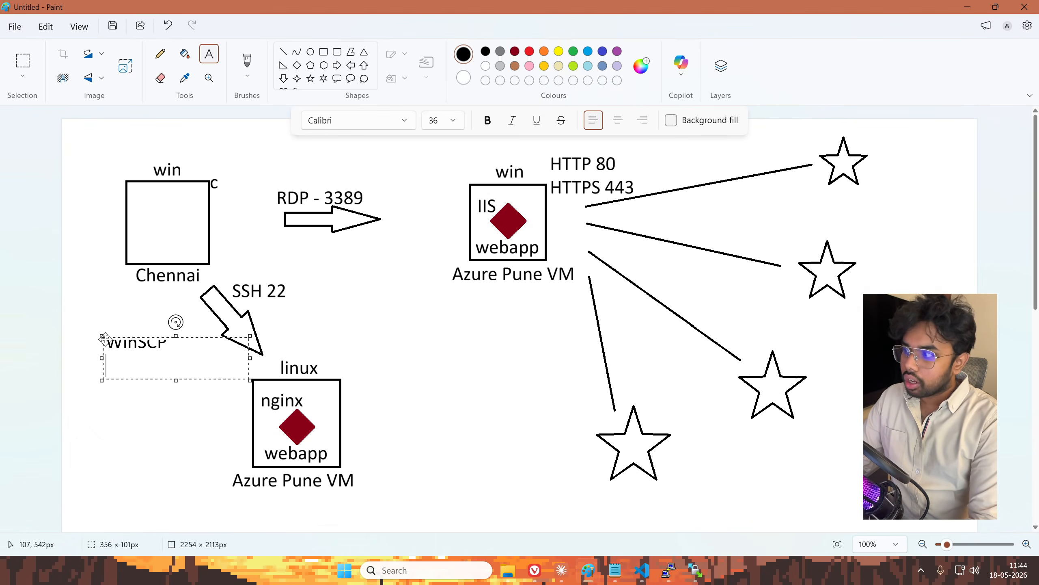
text(tran)
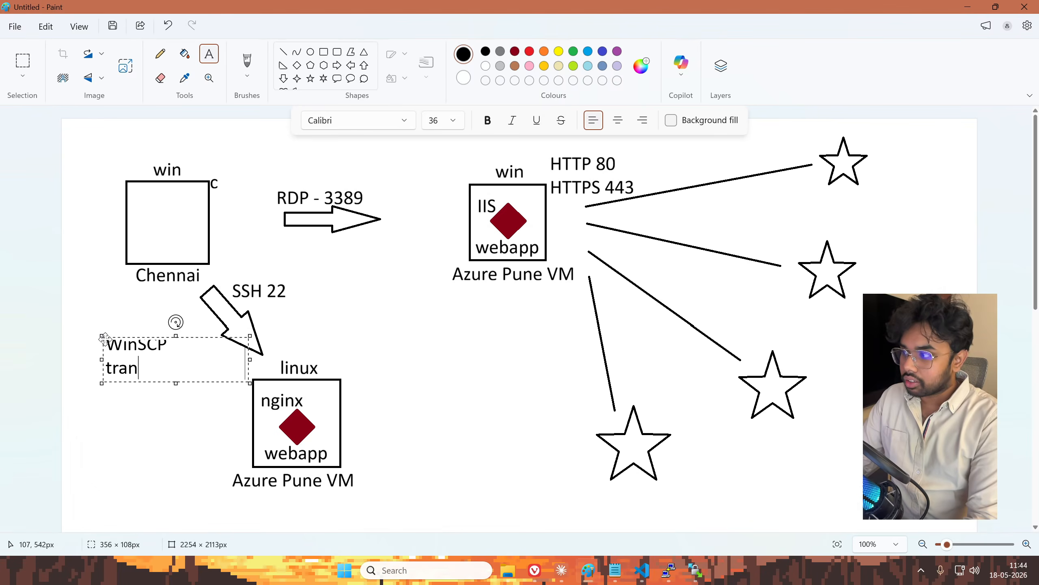
text(sfer f)
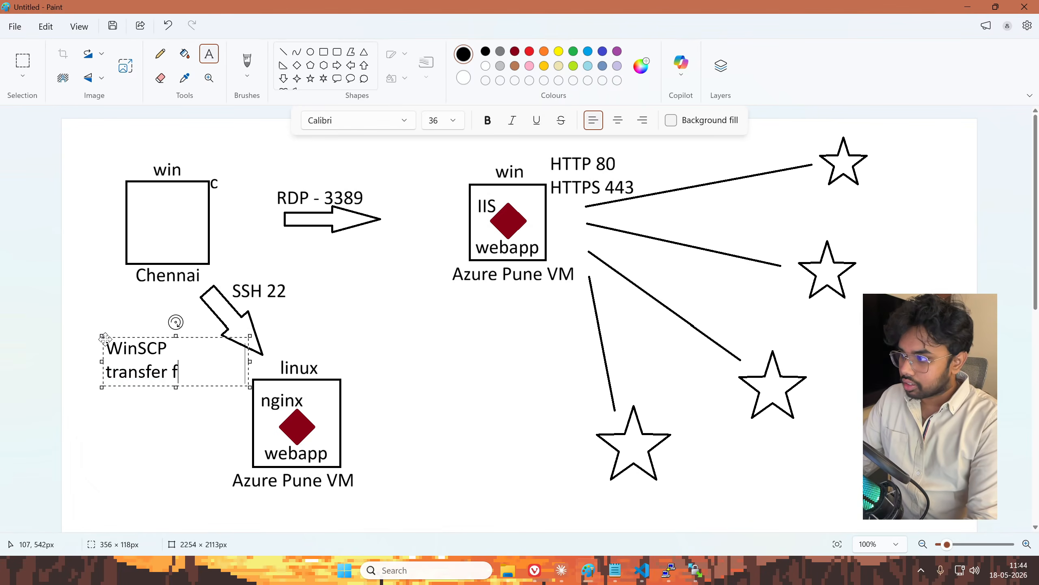
text(iles win to linux)
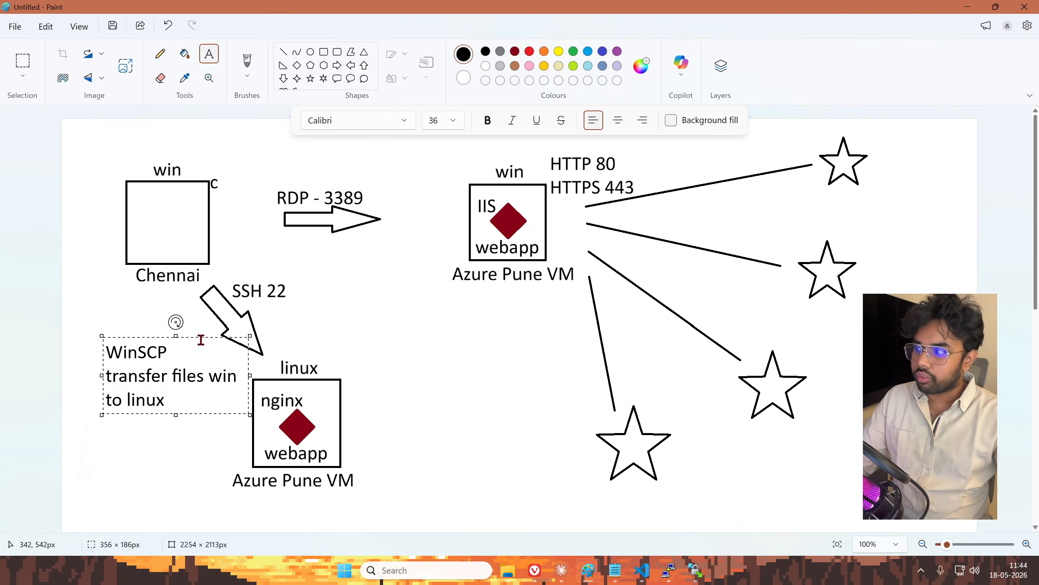
drag(203, 337, 188, 309)
click(411, 348)
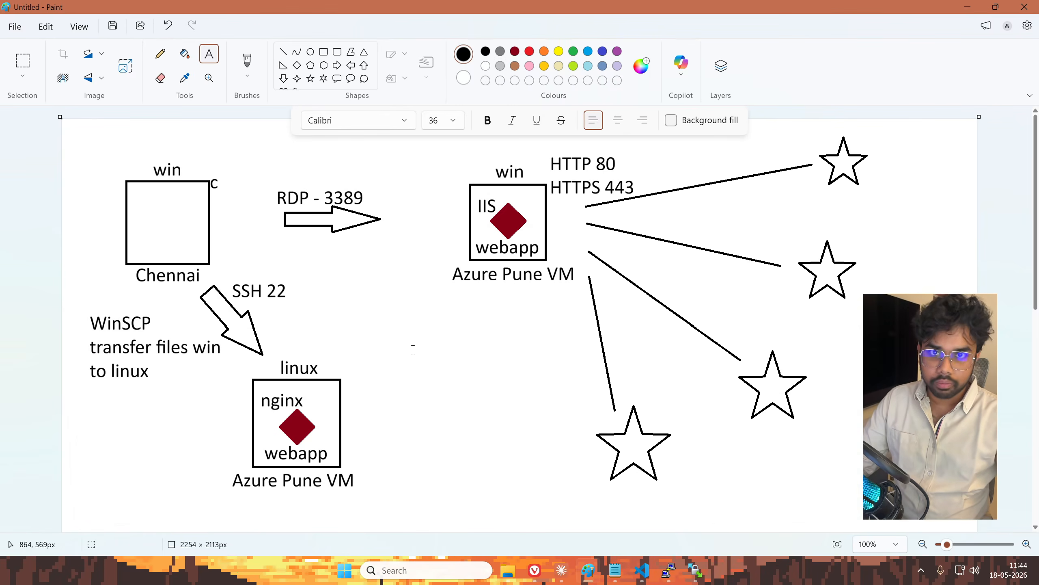
Switch to the WinSCP login and set the host name to 74.225.200.91, copied from the Notepad notes
click(695, 570)
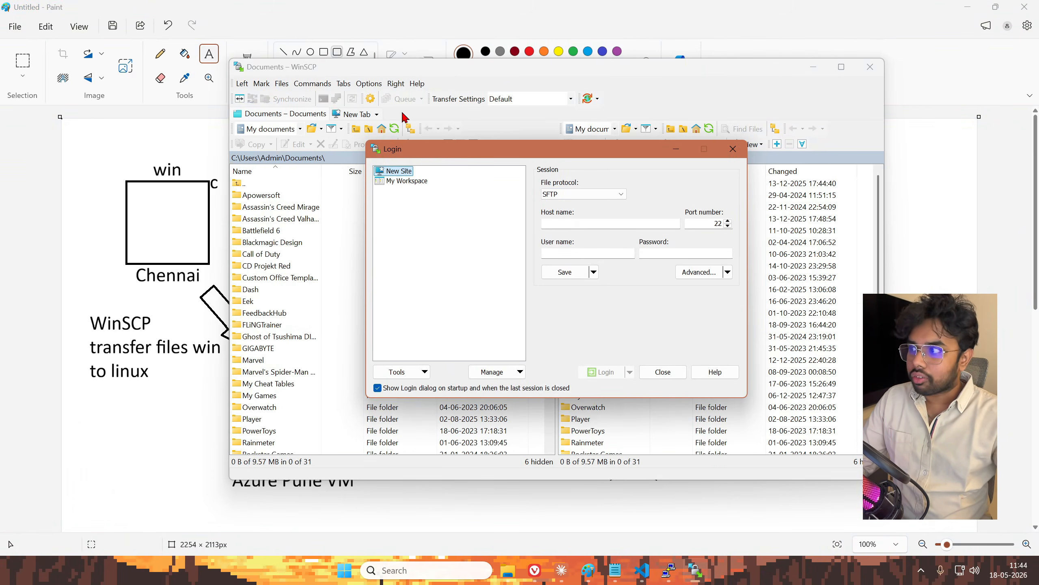
click(591, 222)
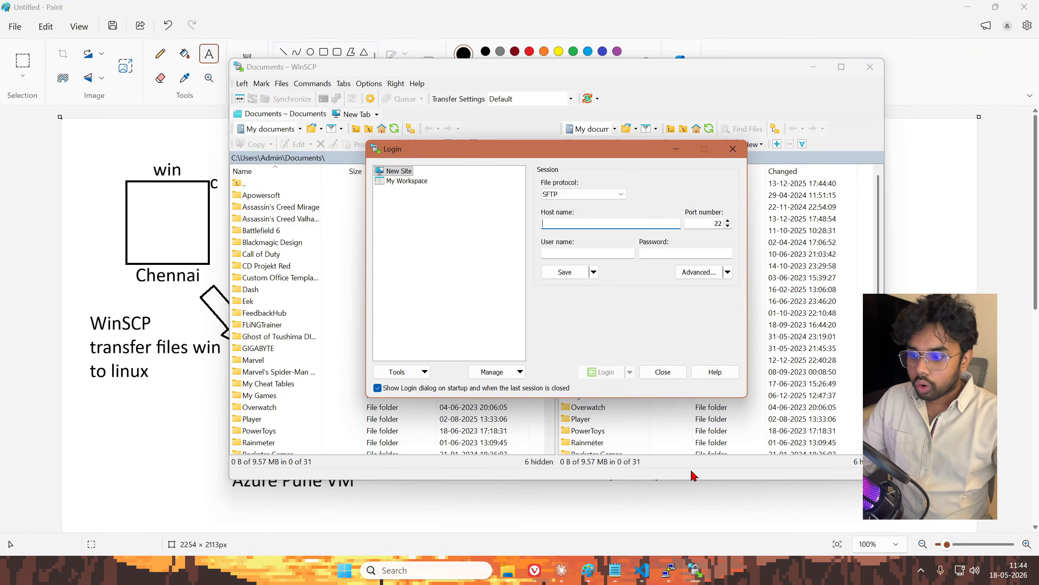
click(615, 574)
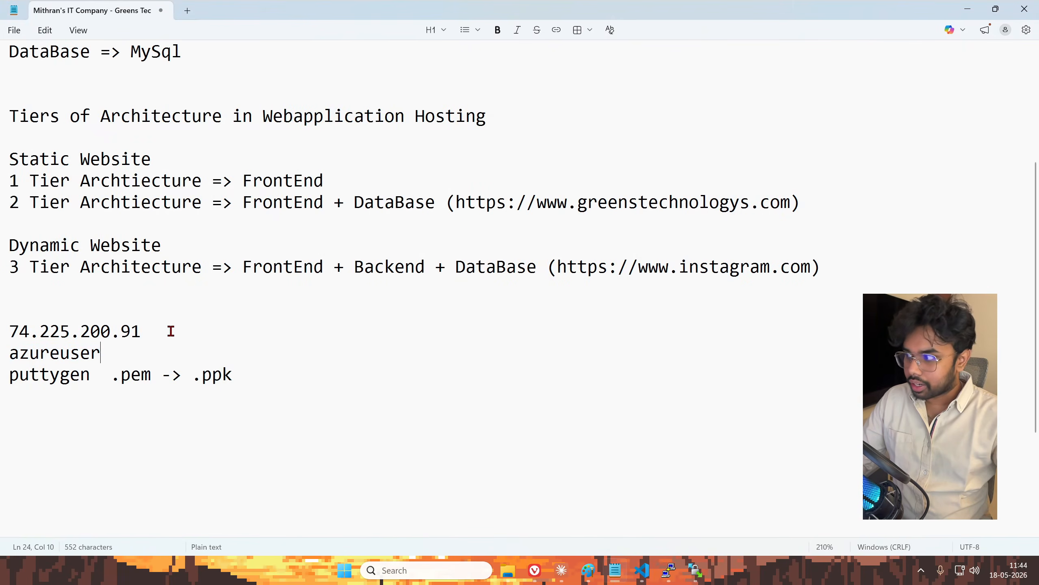
drag(169, 330, 2, 318)
key(ctrl+c)
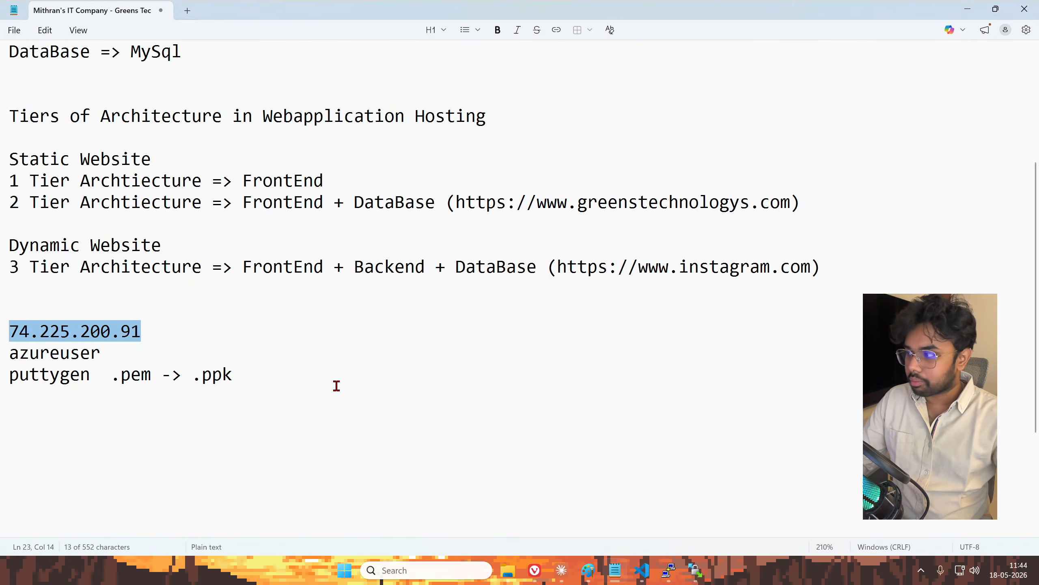
key(alt+Tab)
key(ctrl+v)
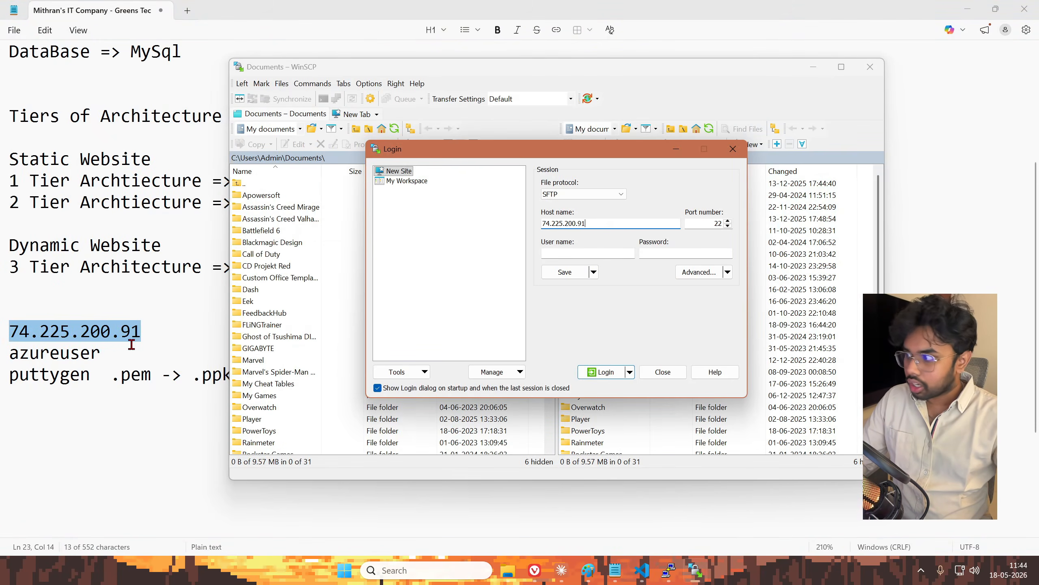
Copy azureuser from the notes and enter it as the WinSCP session's user name
drag(117, 352, 12, 352)
key(ctrl+c)
key(alt+Tab)
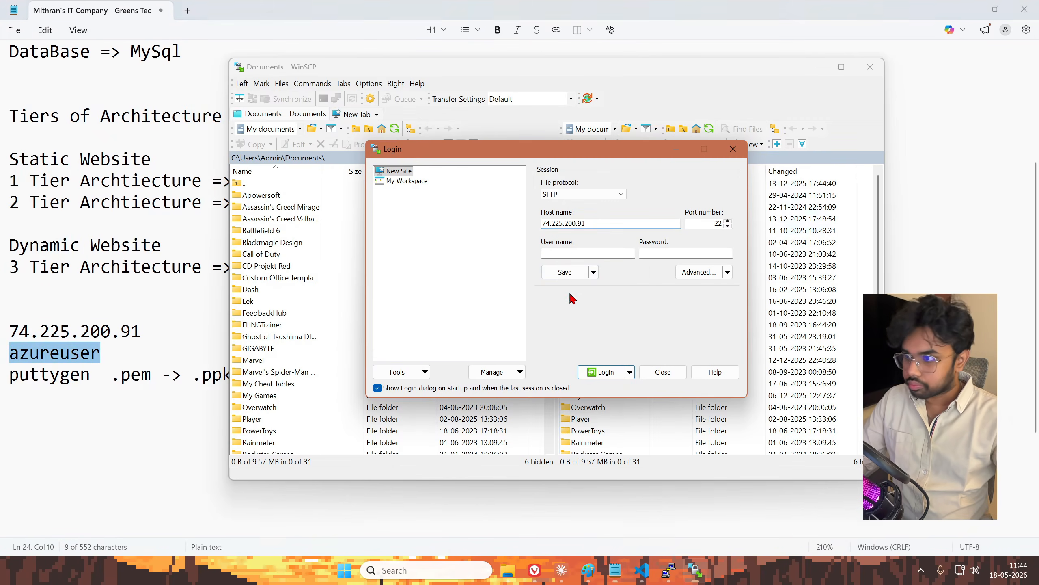
click(581, 253)
key(ctrl+v)
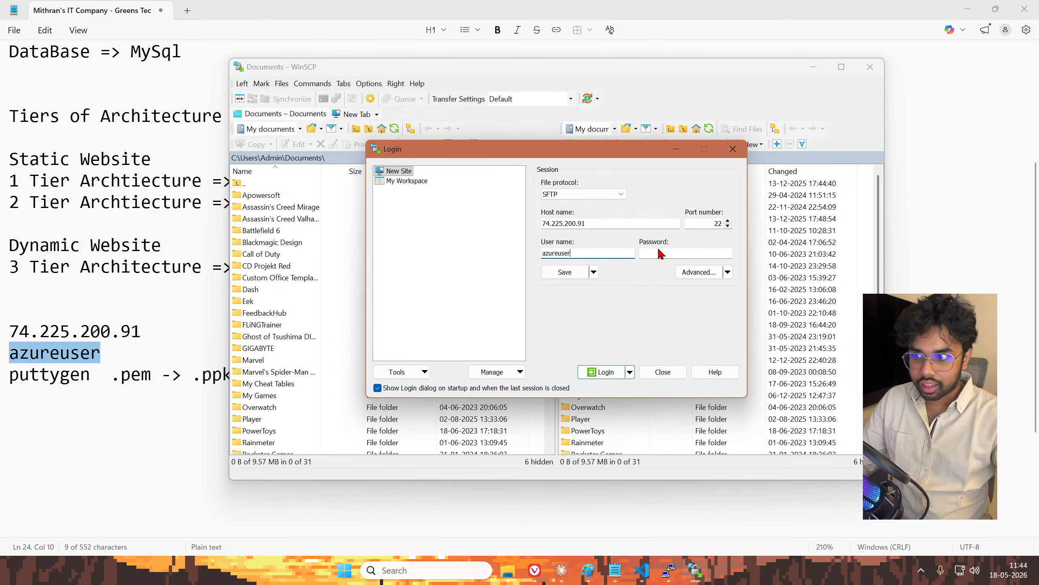
Set linuxkey.ppk from the Downloads folder as the private key file in the session's SSH authentication settings
click(715, 276)
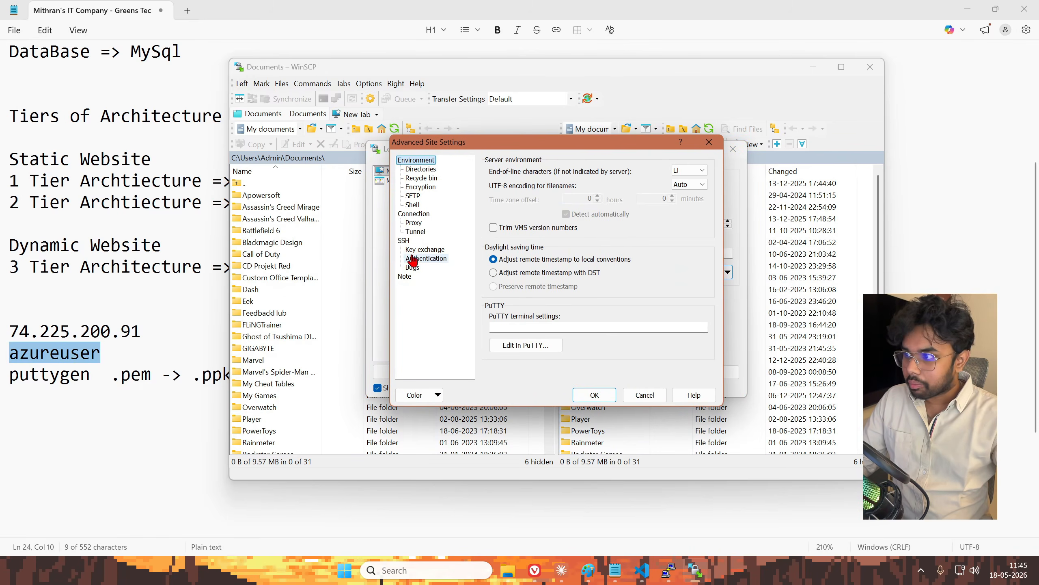
click(425, 258)
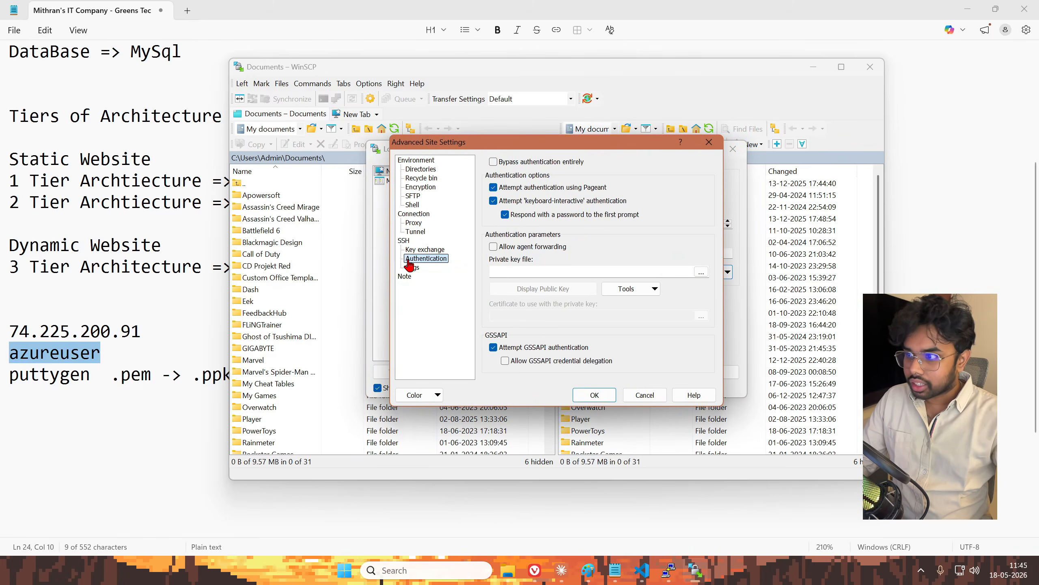
click(702, 272)
scroll(454, 307, up, 5)
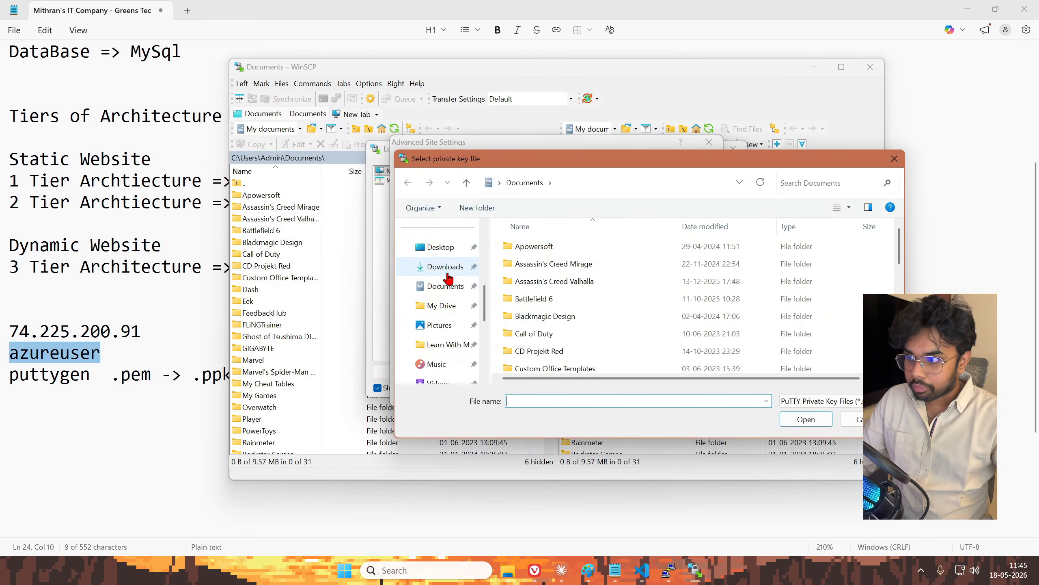
click(442, 269)
click(557, 267)
click(807, 419)
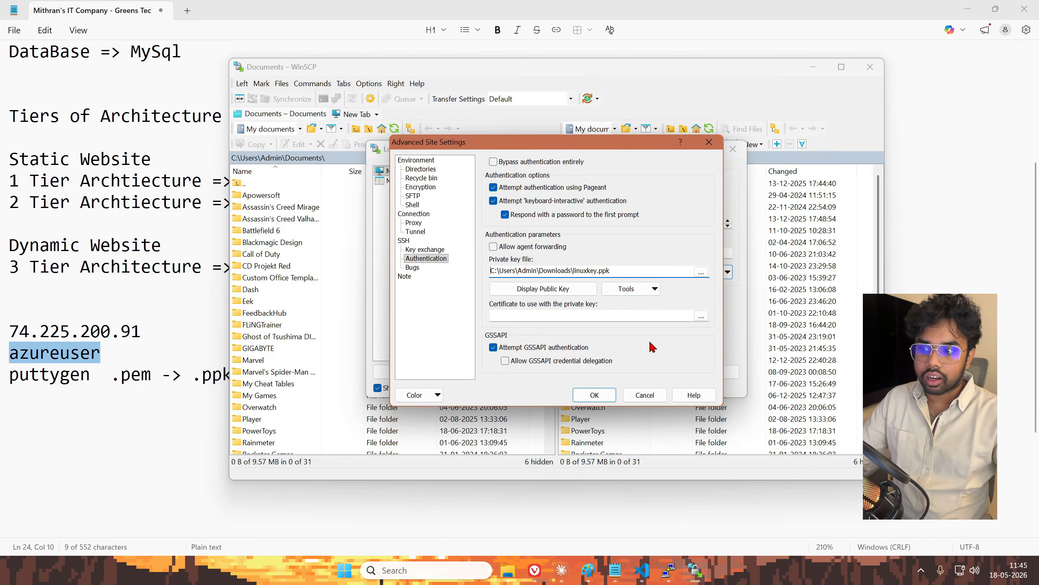
click(595, 395)
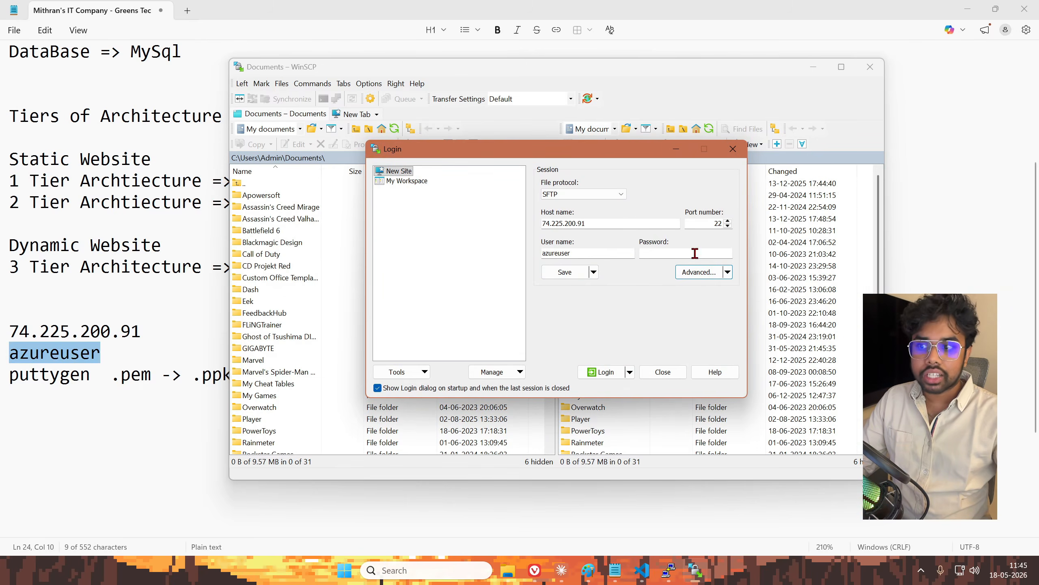
click(728, 272)
click(651, 316)
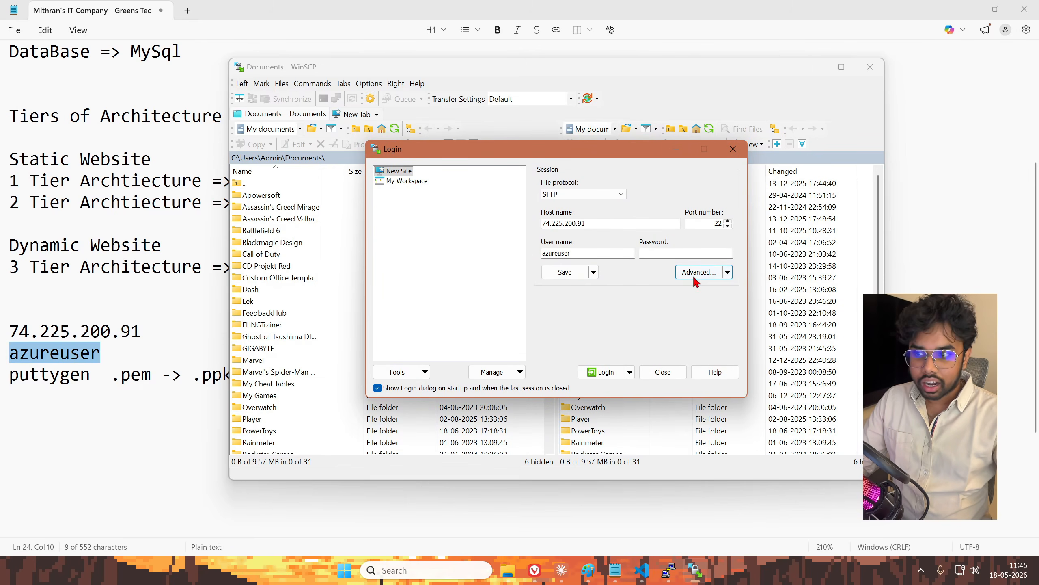
click(697, 273)
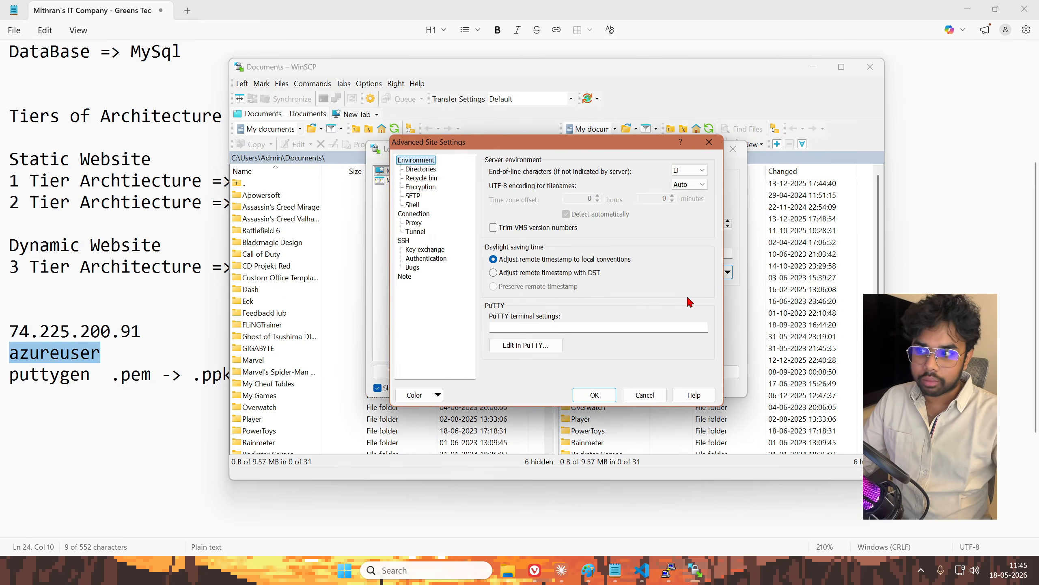
click(603, 397)
Log in to the Linux server over SFTP and accept its unknown host key
click(603, 373)
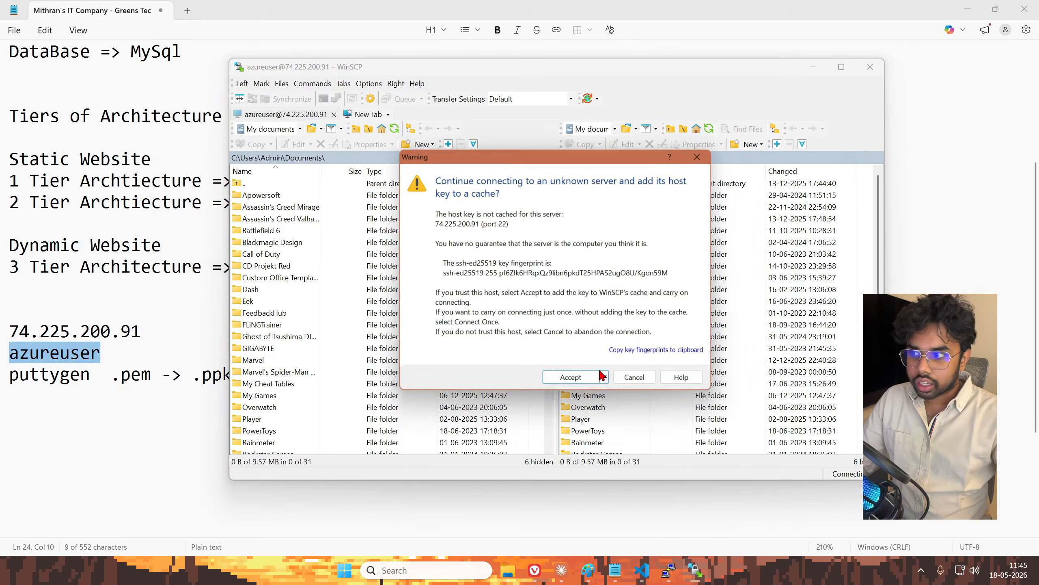
click(569, 376)
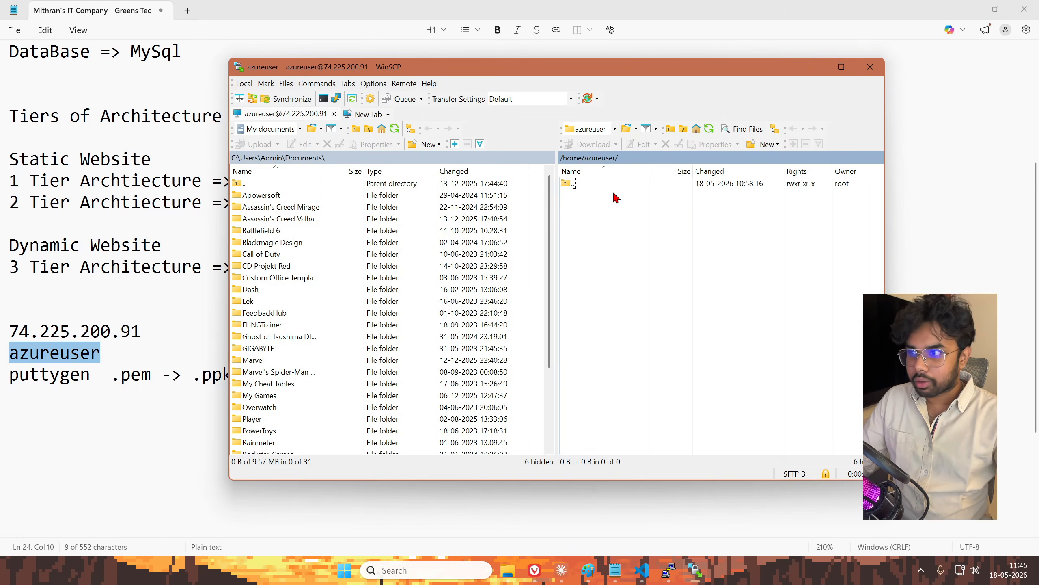
scroll(485, 283, down, 3)
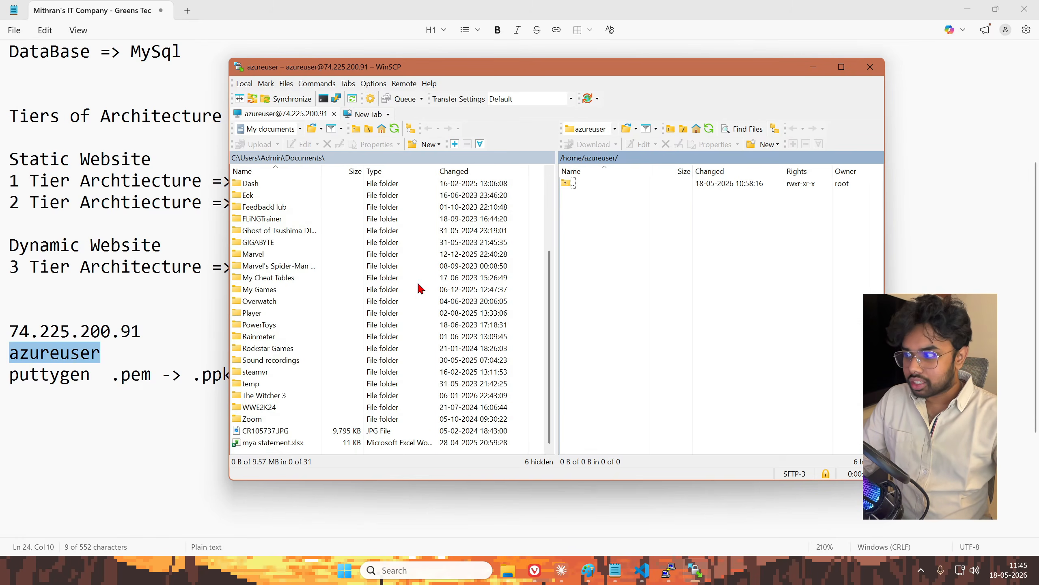
Open the Downloads folder of the Admin profile on the local side of the WinSCP session
scroll(401, 293, up, 3)
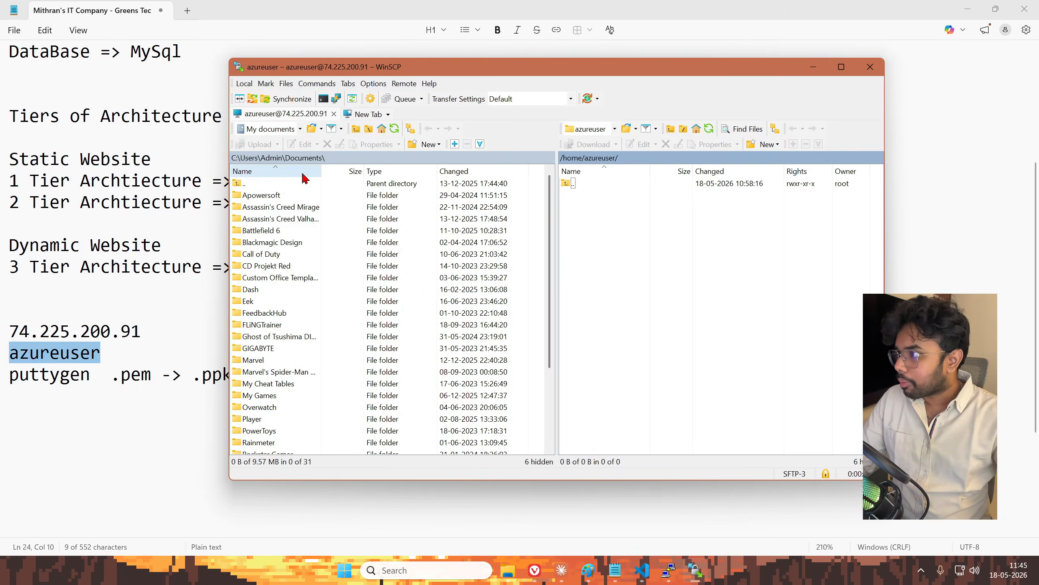
double_click(243, 189)
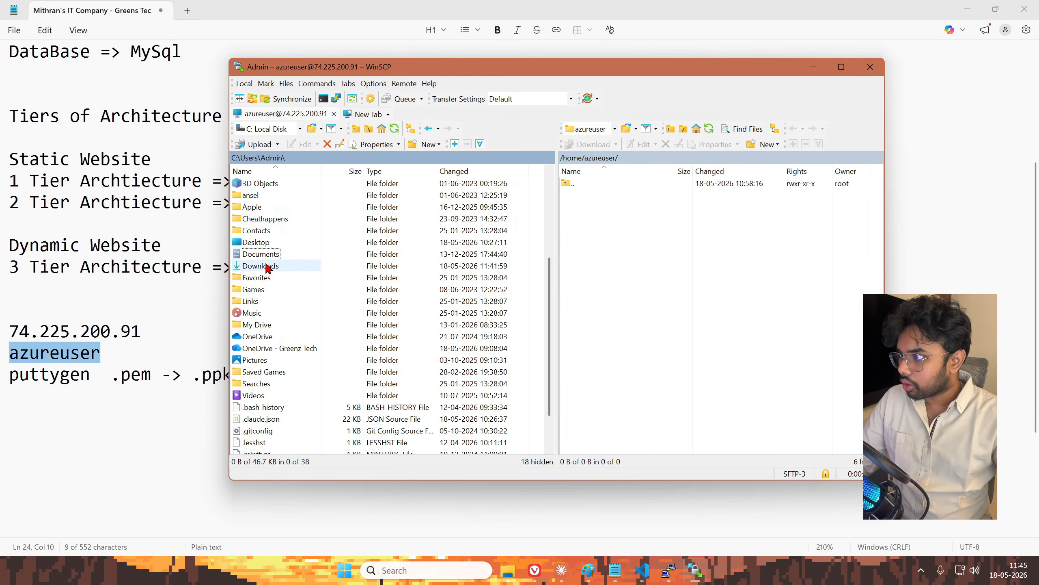
double_click(266, 266)
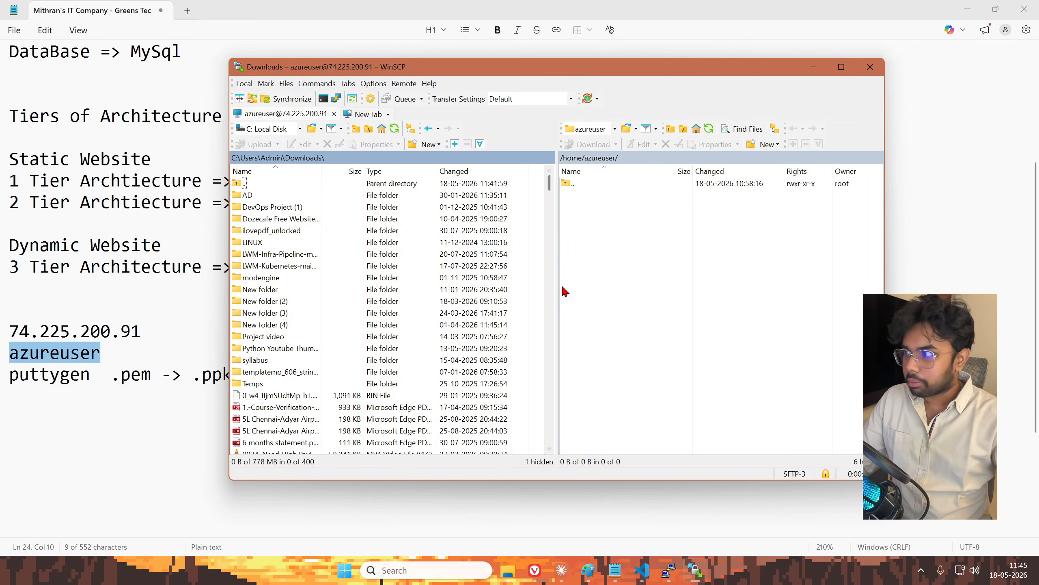
scroll(391, 281, down, 6)
scroll(389, 281, up, 6)
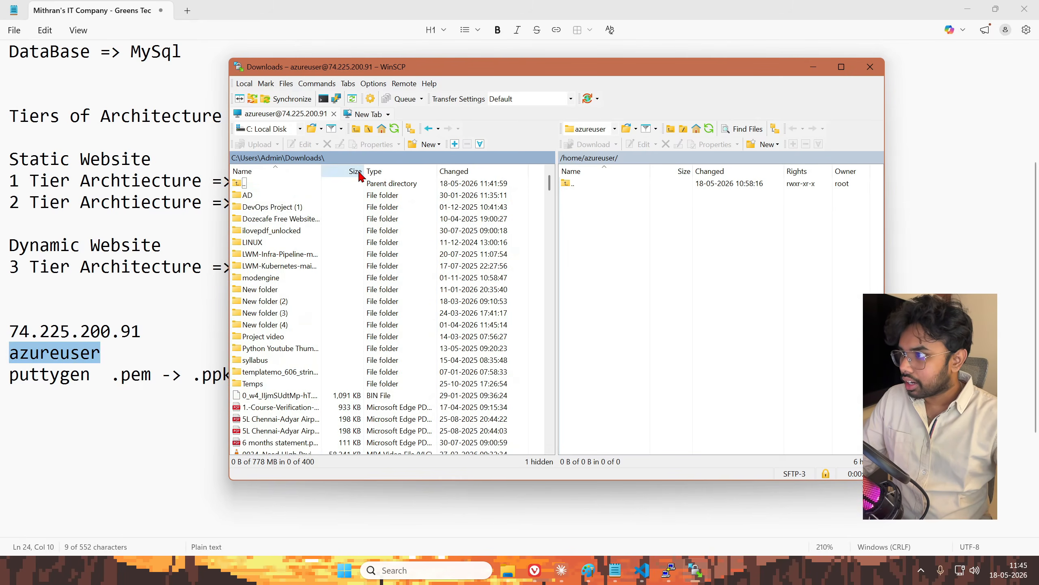
Sort the local Downloads files by change date and select index.html
click(455, 173)
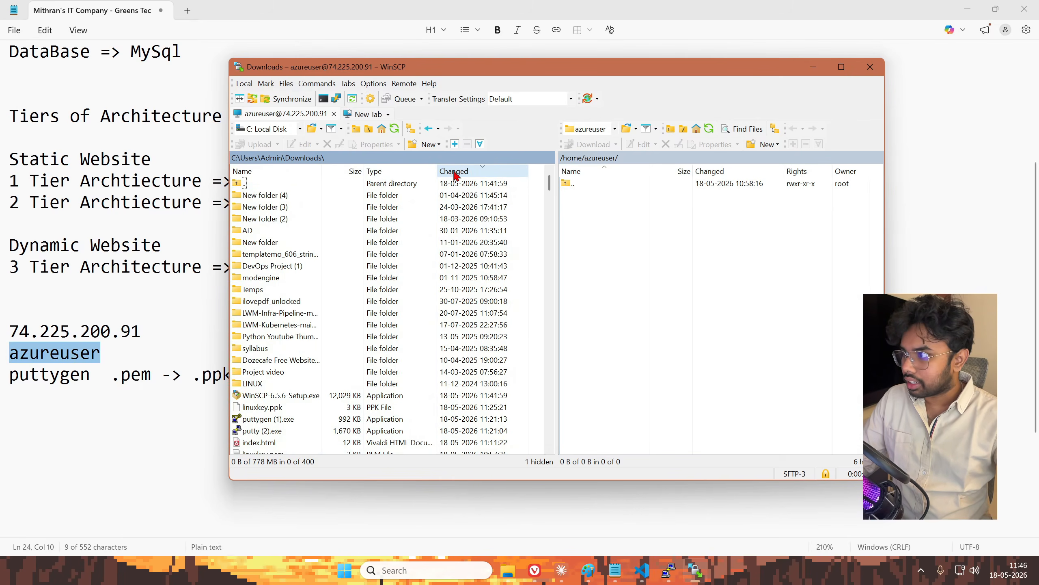
scroll(394, 311, down, 2)
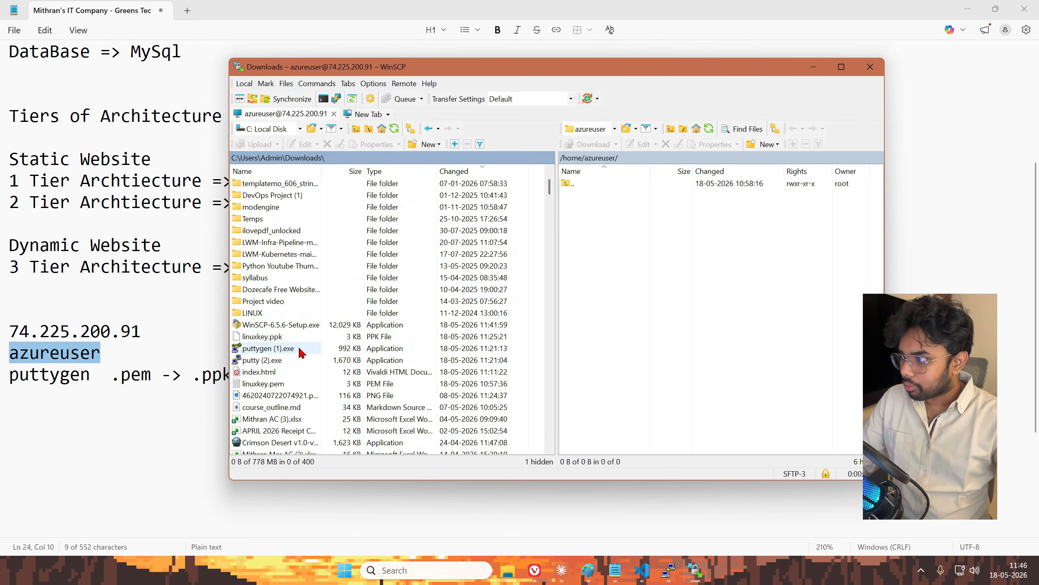
click(260, 372)
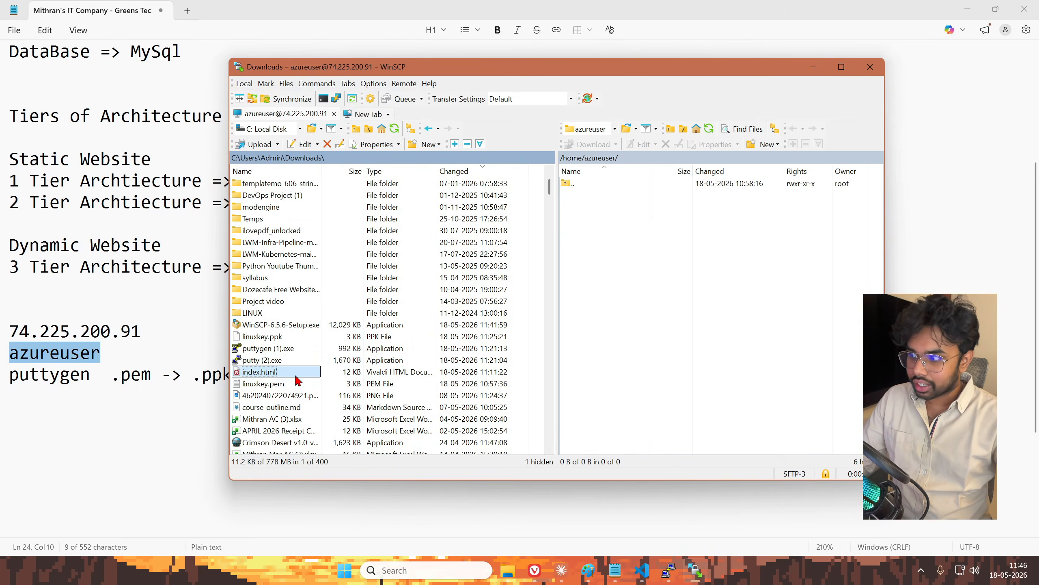
Open the directory /var/www/html on the remote server
click(664, 234)
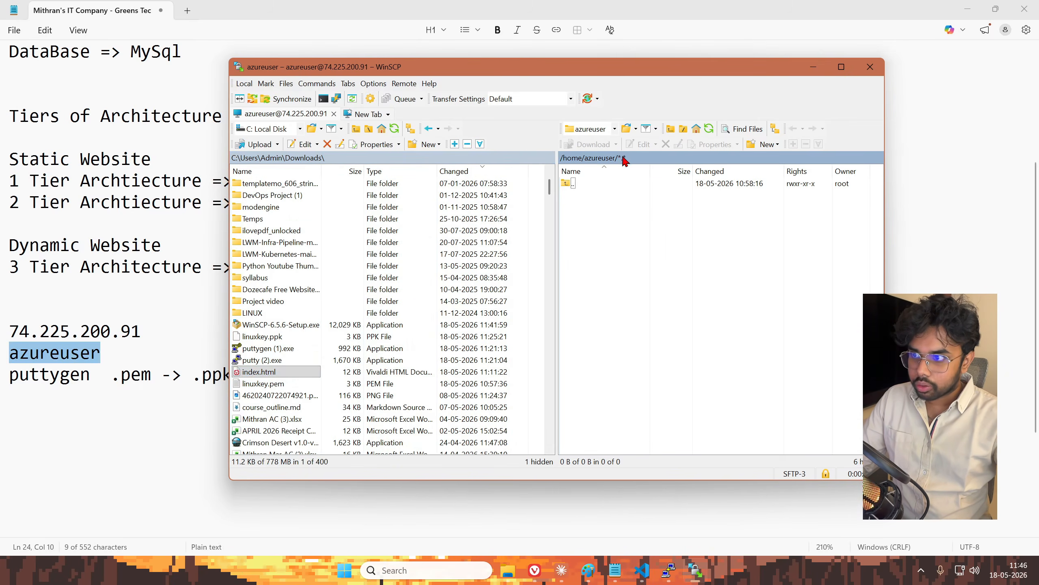
click(605, 159)
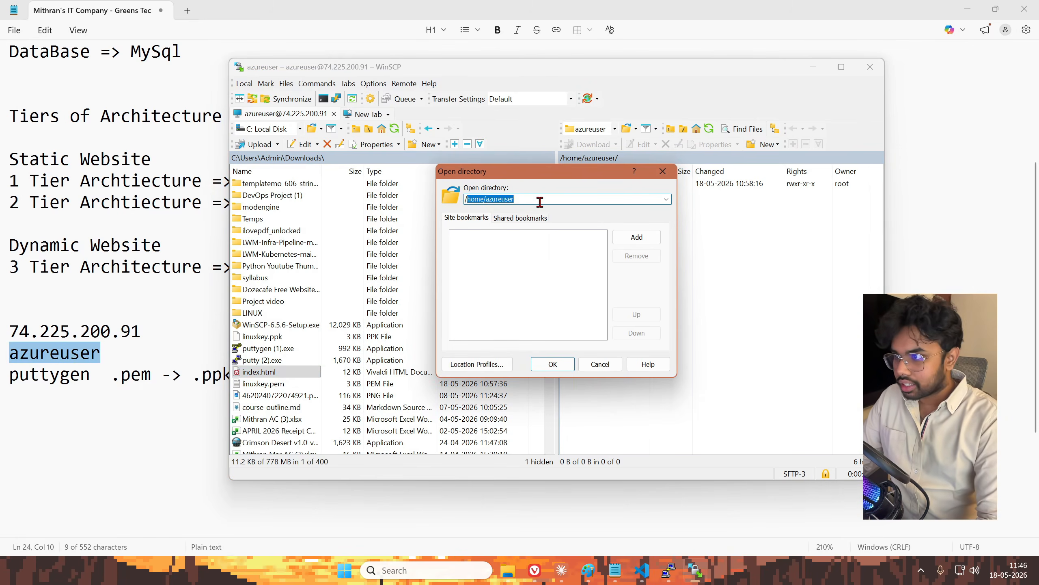
text(/var/www/)
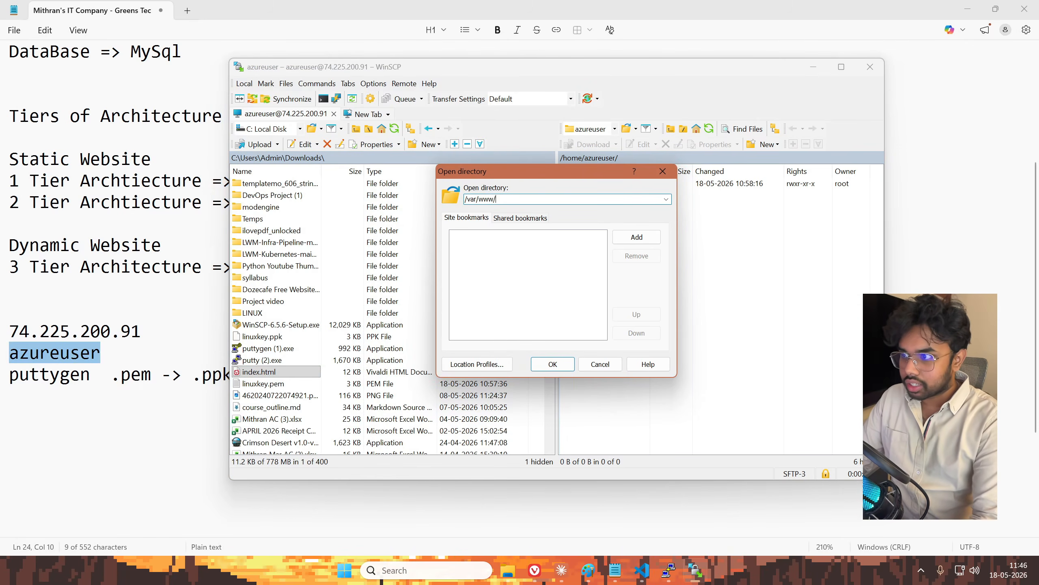
text(htm)
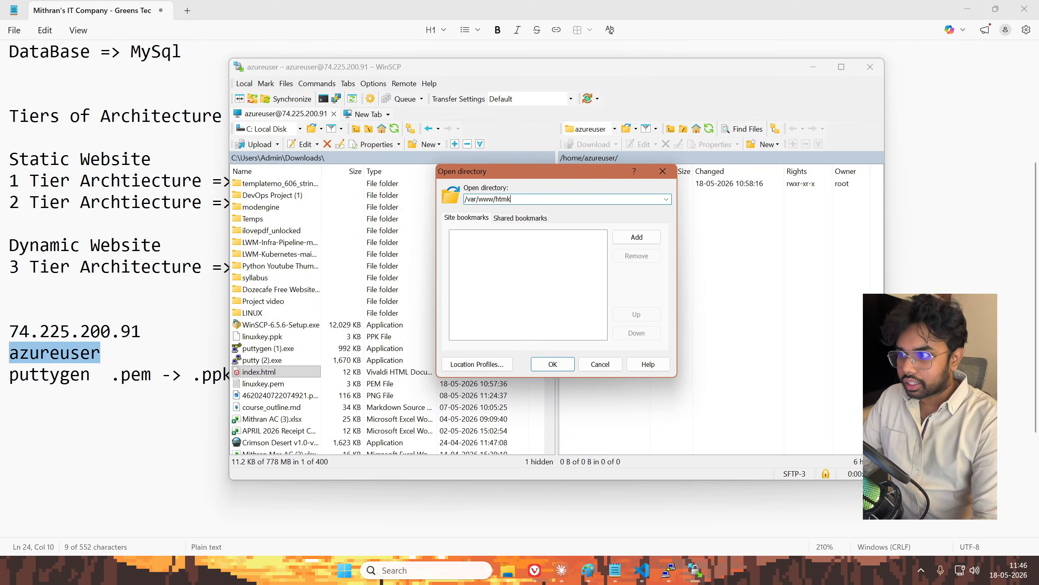
text(l)
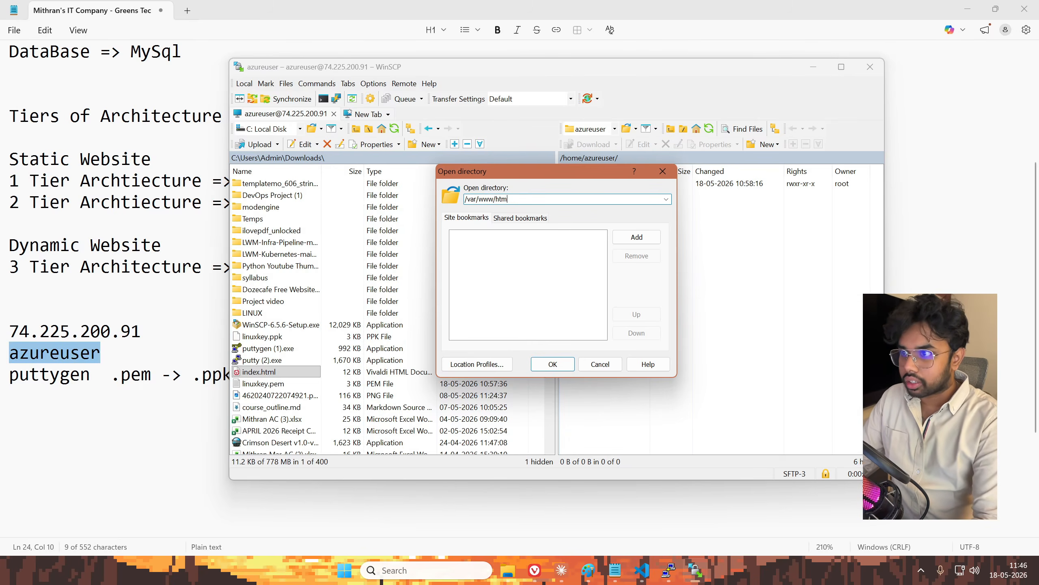
click(552, 364)
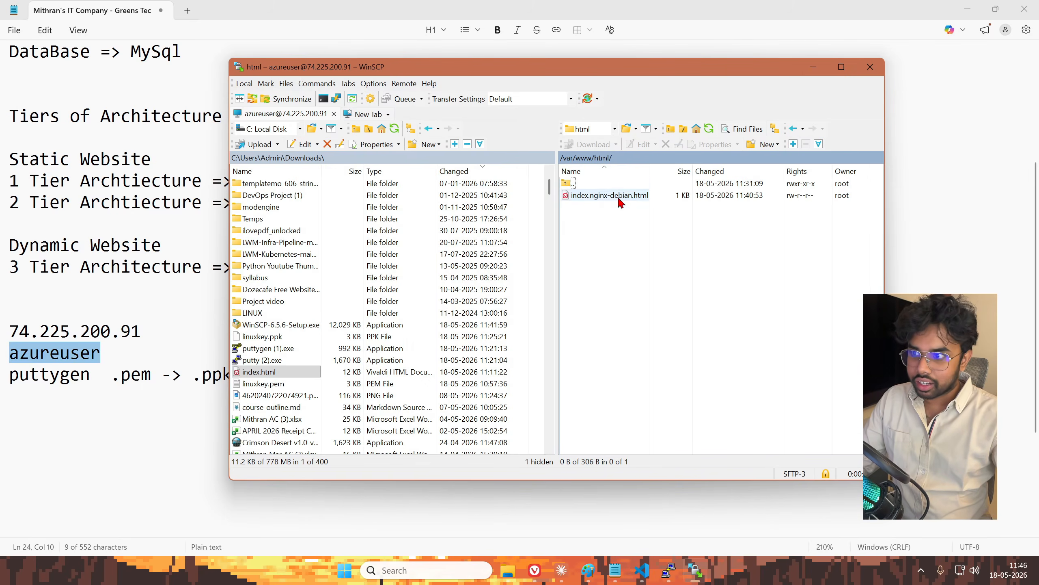
Switch to the PuTTY terminal and delete the default page with rm index.nginx-debian.html
click(680, 576)
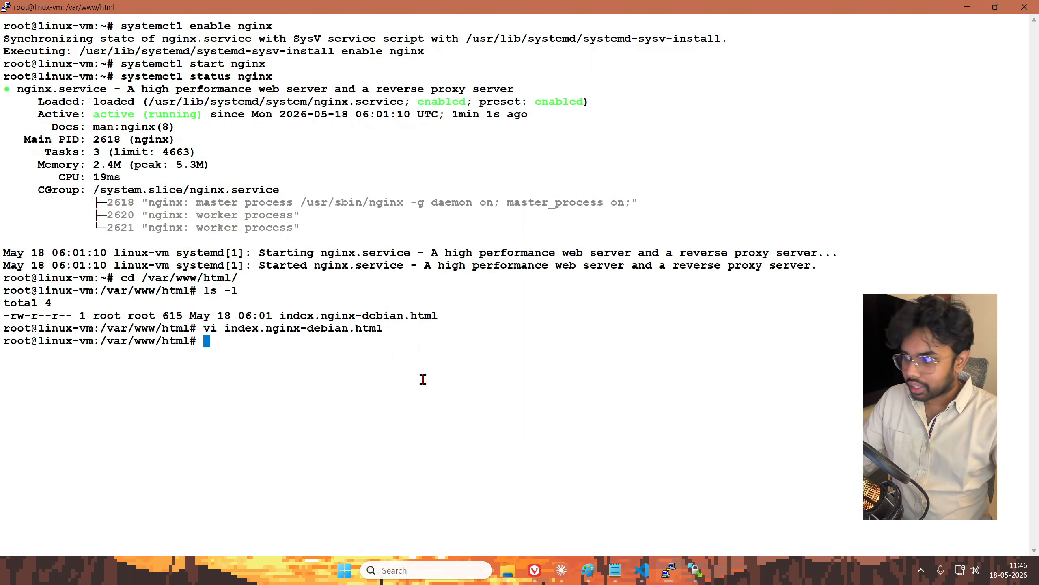
text(rm index.nginx-debian.html)
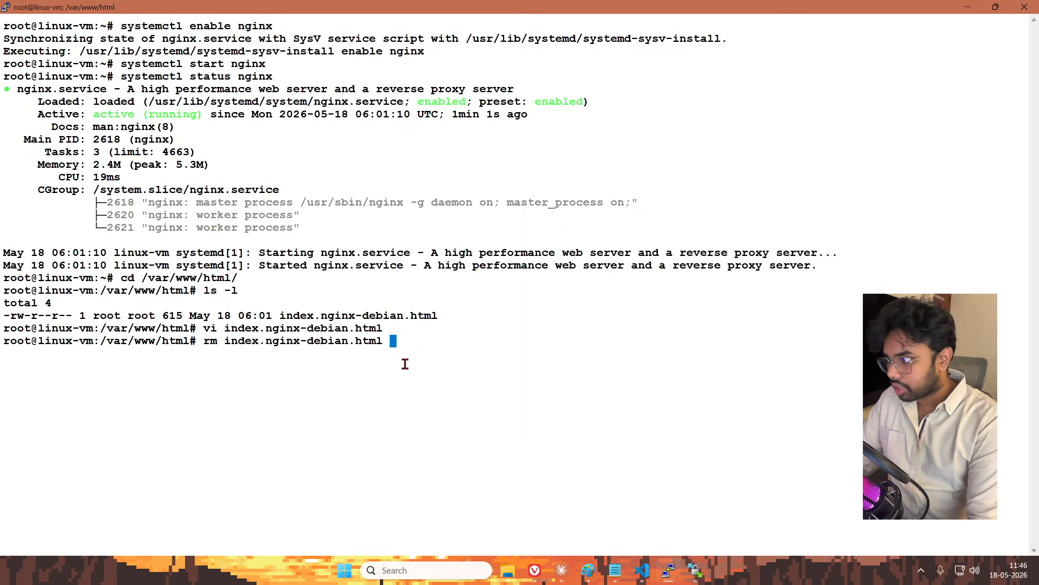
key(Return)
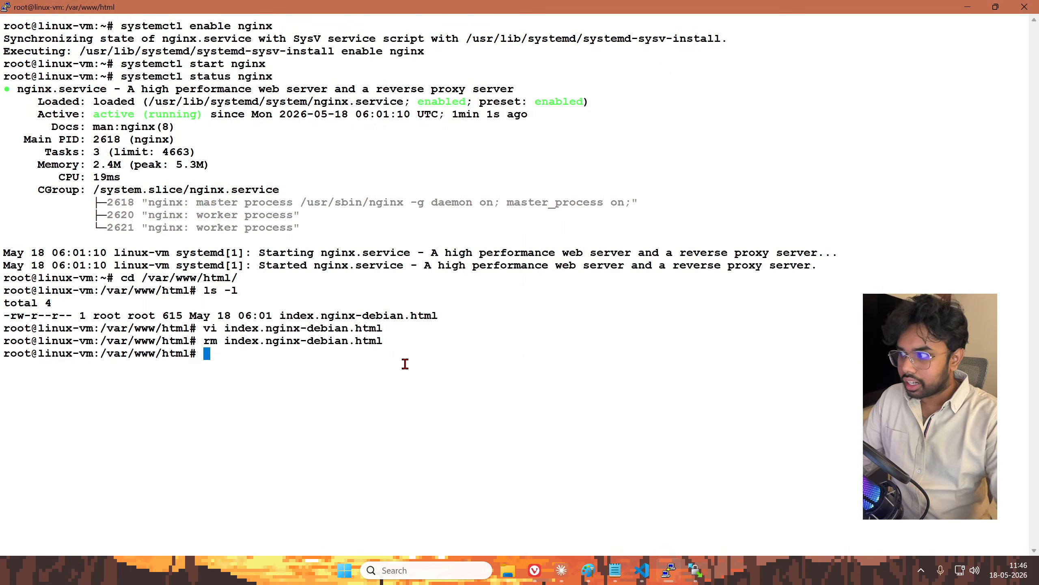
Switch to WinSCP, refresh the remote directory and try to upload index.html from Downloads to /var/www/html
key(alt+Tab)
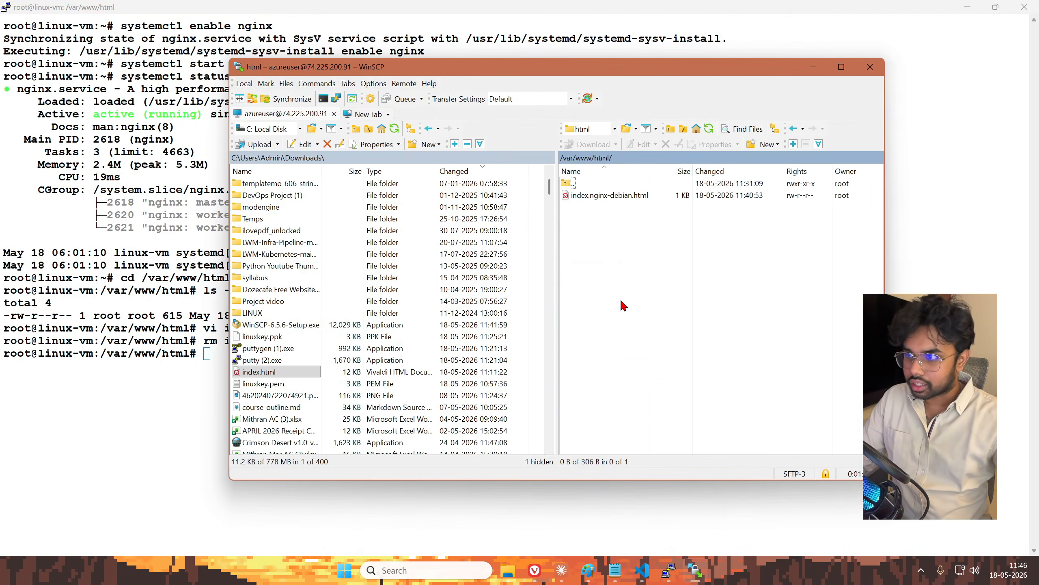
click(708, 129)
drag(253, 379, 687, 352)
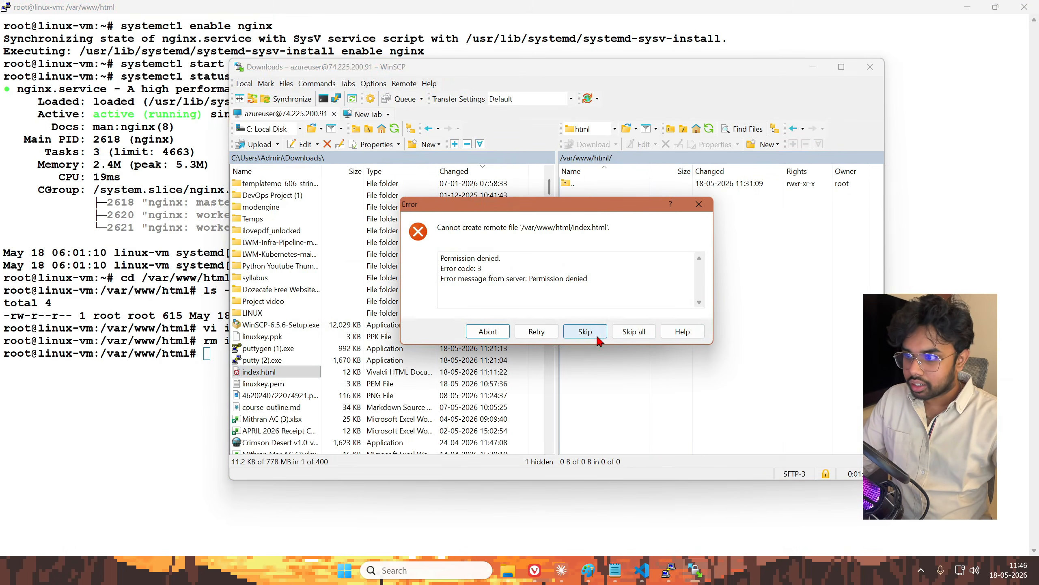
click(553, 333)
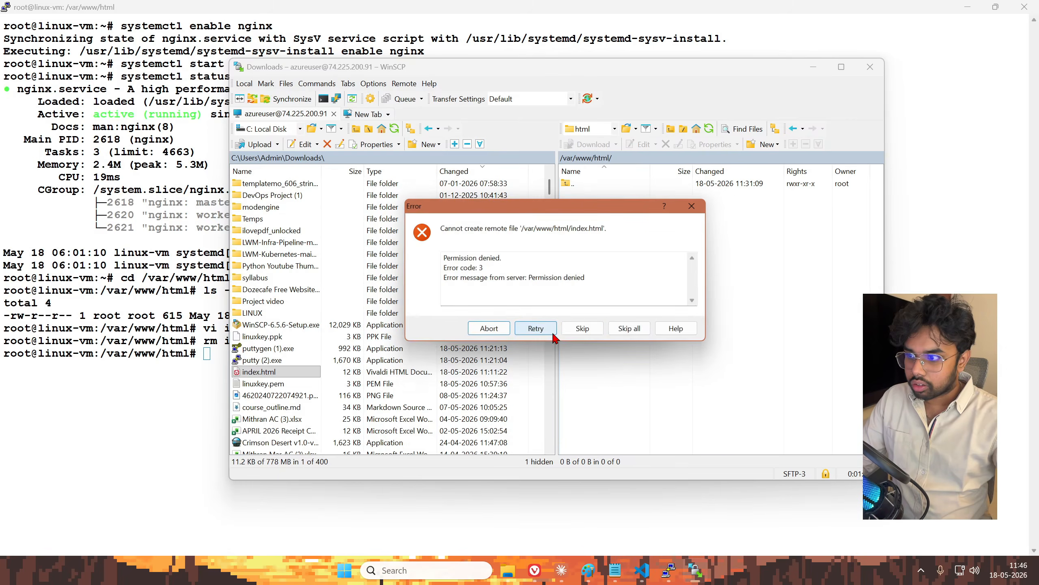
click(498, 335)
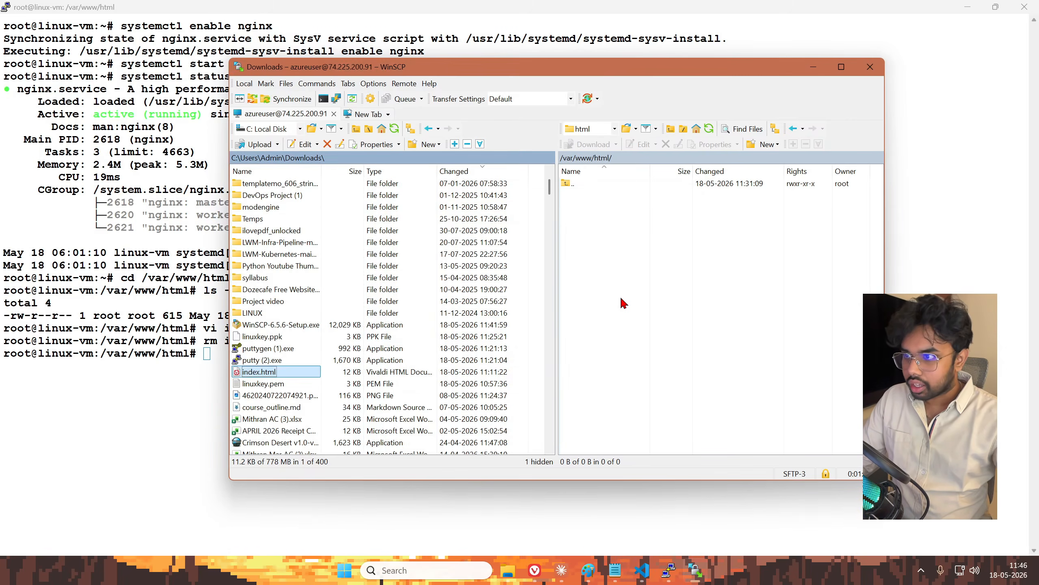
click(623, 302)
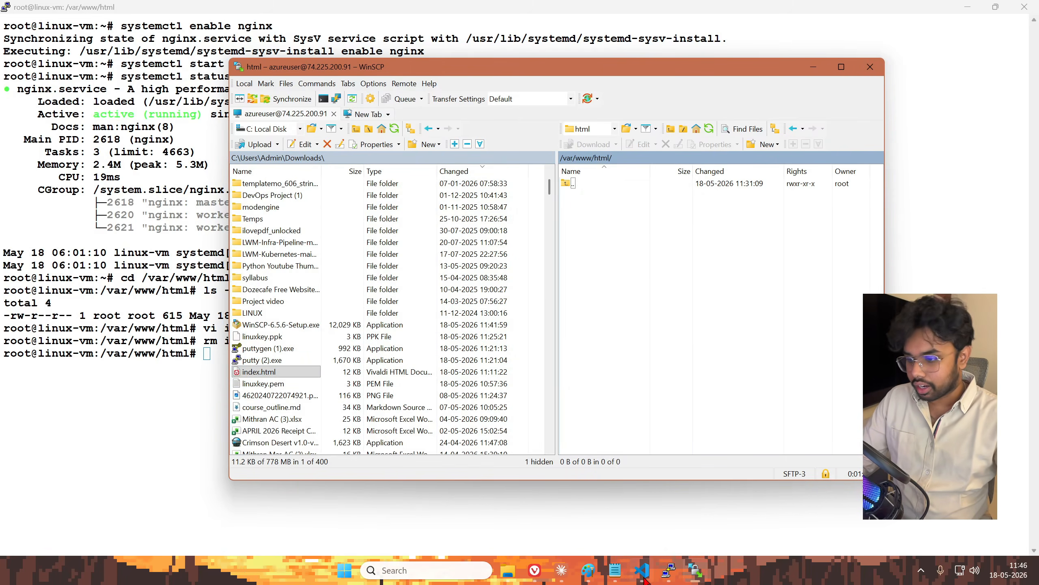
In the PuTTY terminal, grant full permissions on the web root recursively with chmod -R 777 /var/www/html/
click(663, 573)
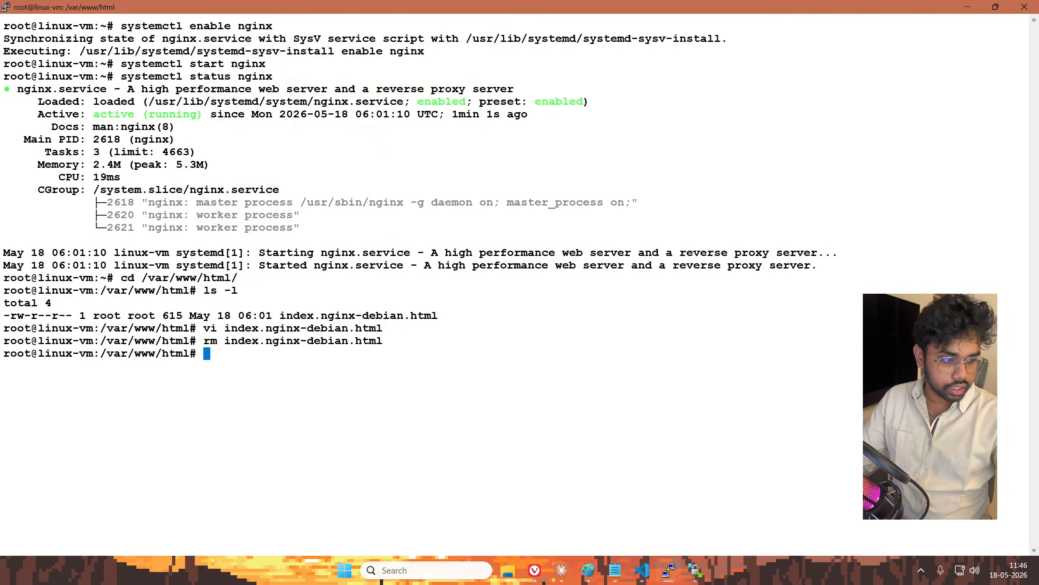
key(alt+Tab)
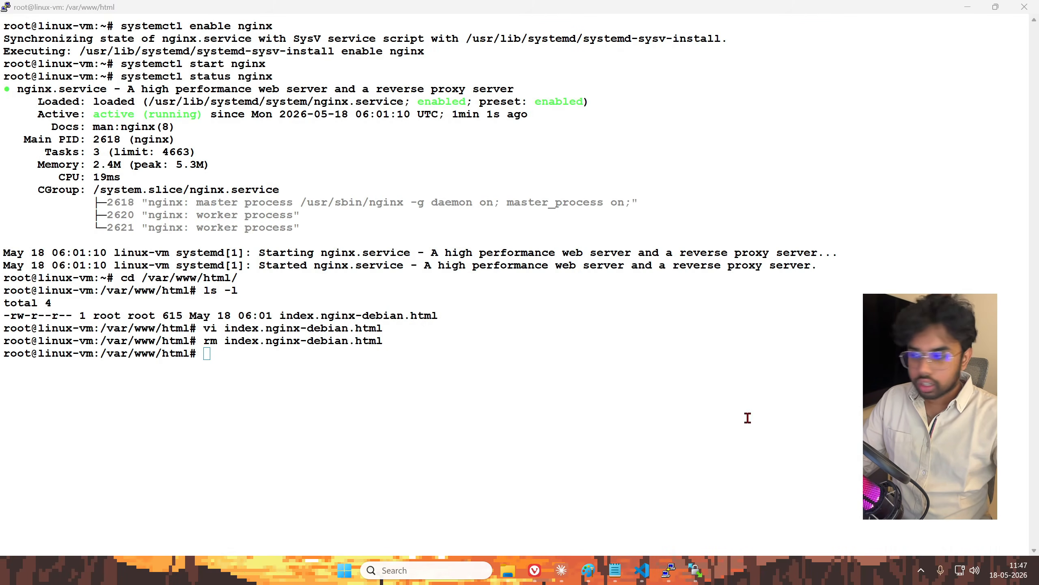
click(250, 356)
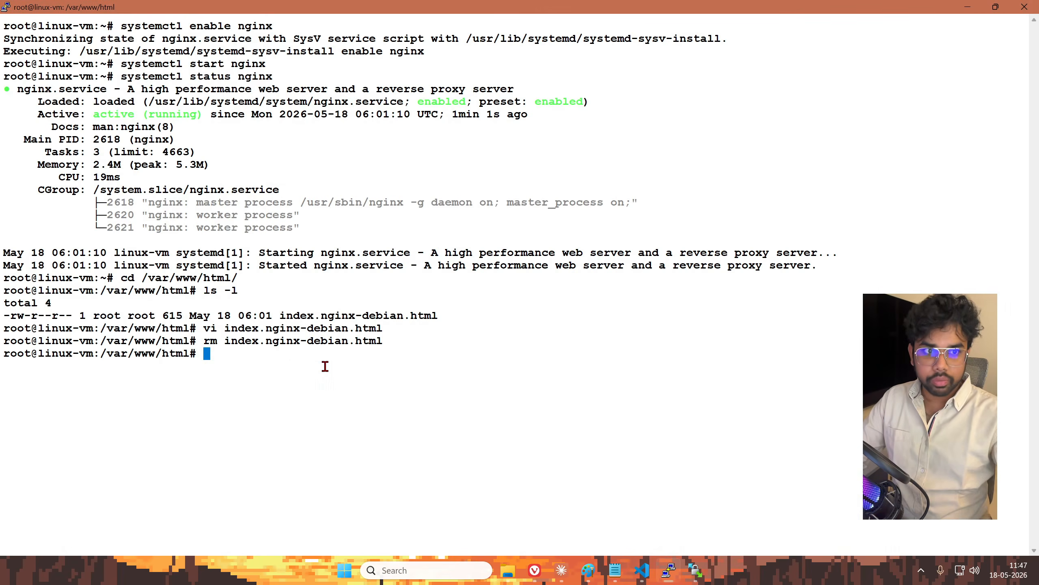
text(ch)
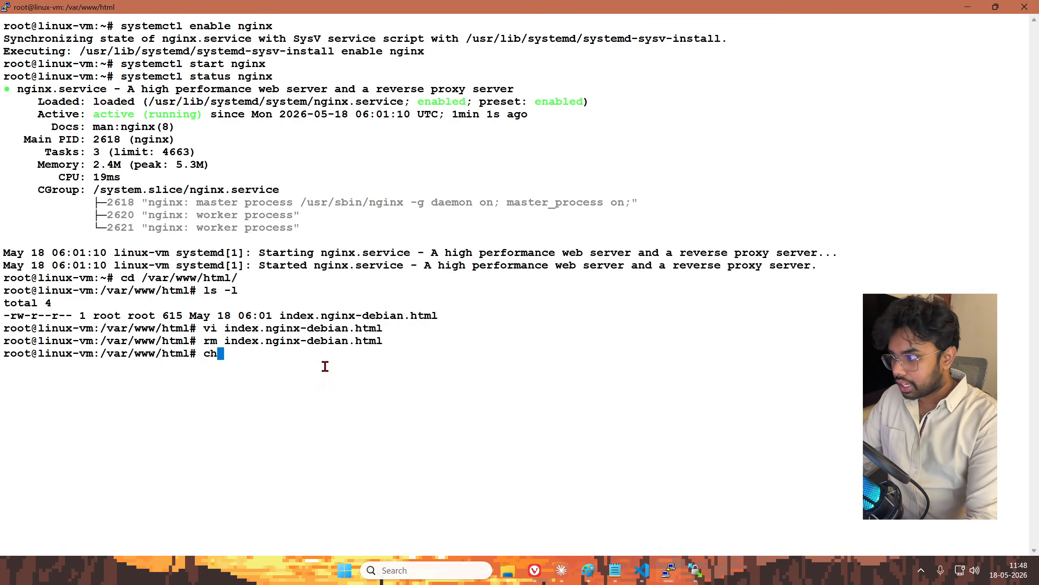
text(mod )
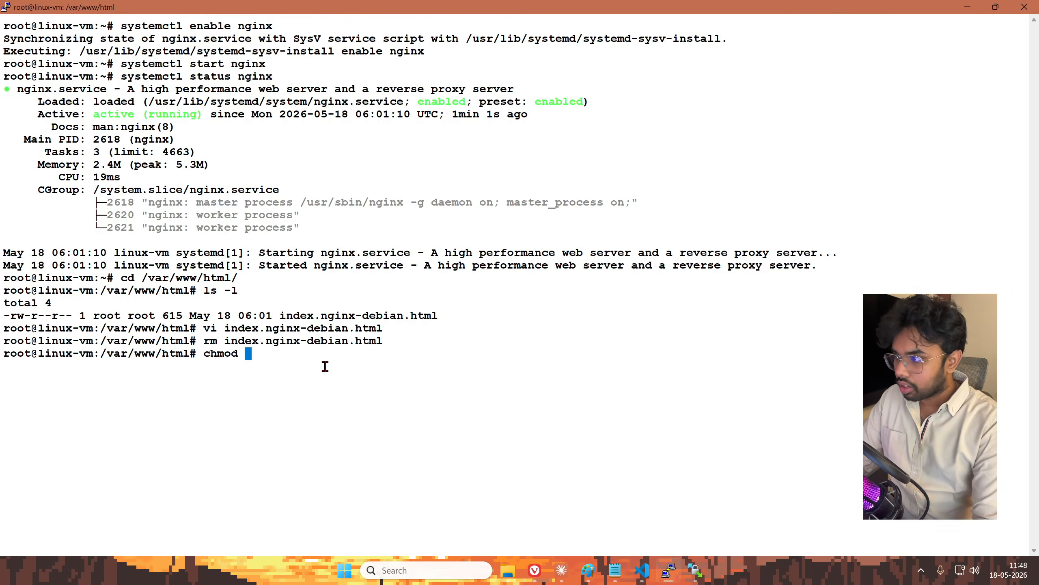
text(-R )
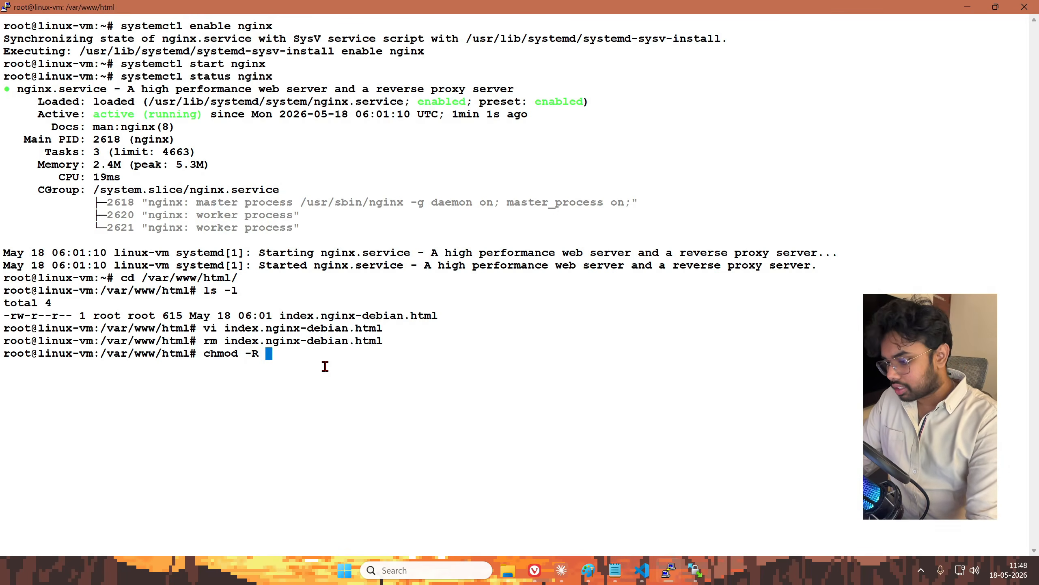
text(777)
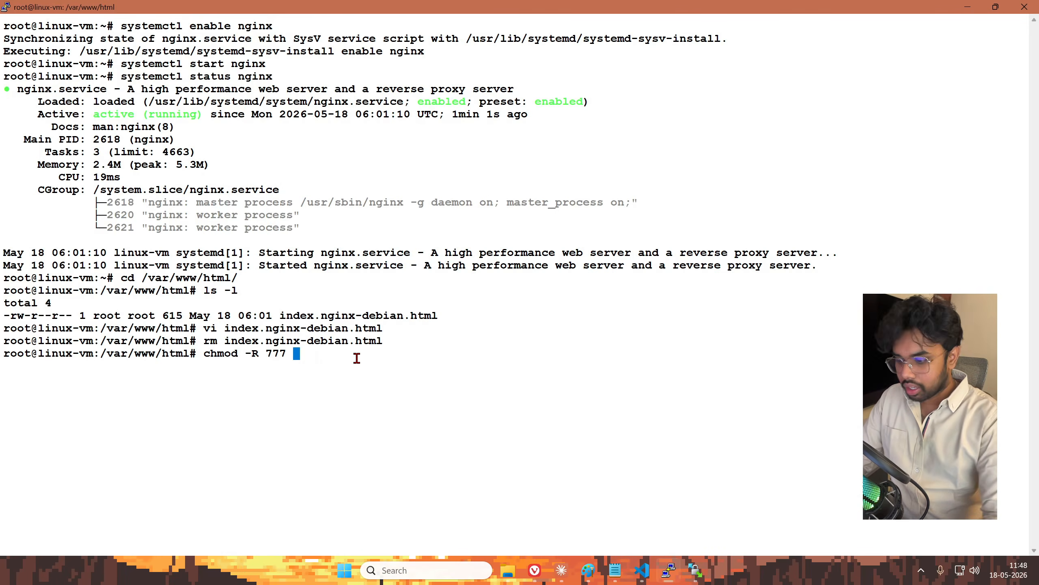
text(/va)
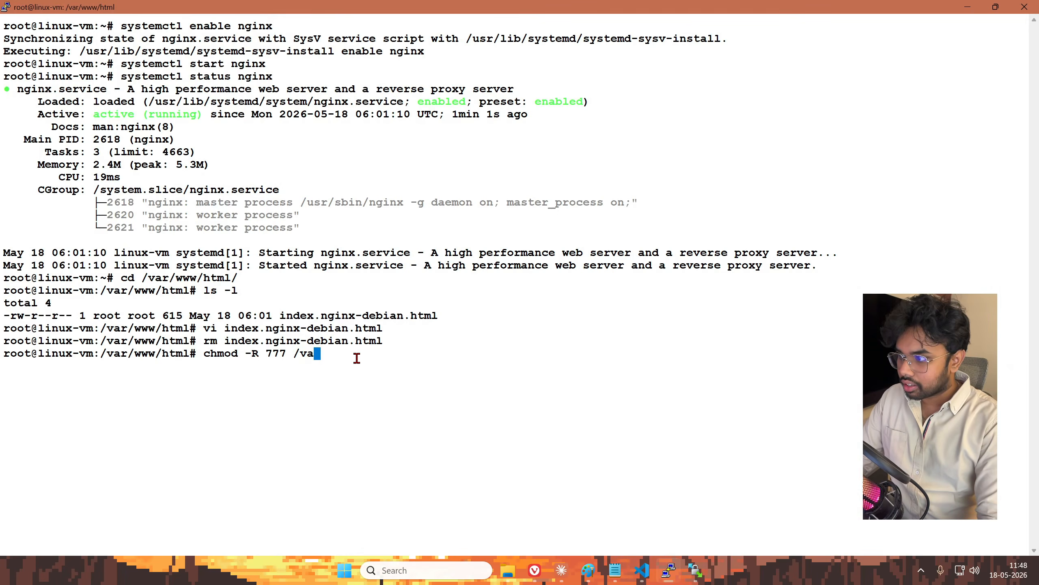
text(r/www/)
key(BackSpace)
key(BackSpace)
key(BackSpace)
key(BackSpace)
key(BackSpace)
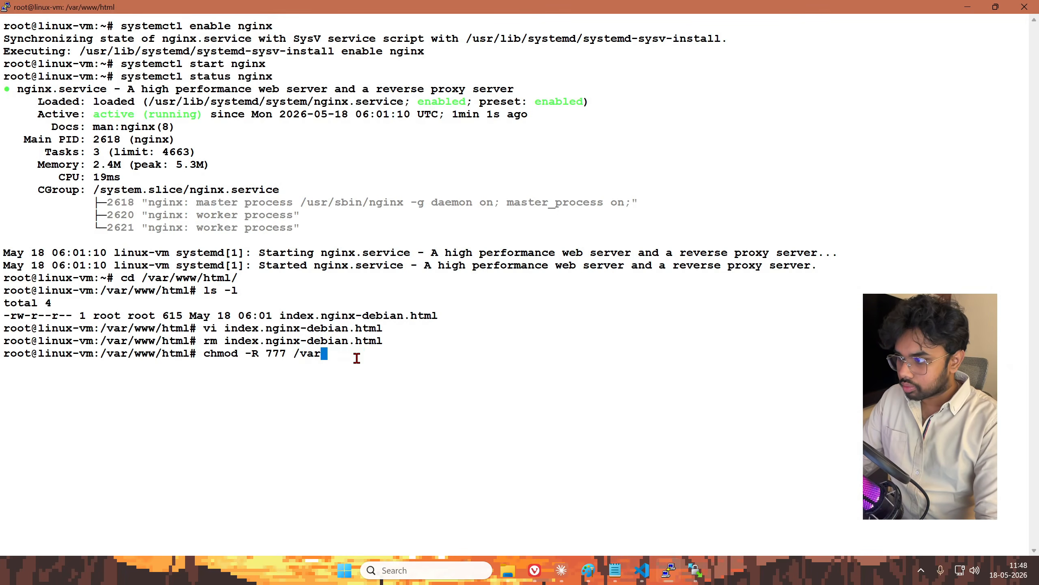
text(/www/h)
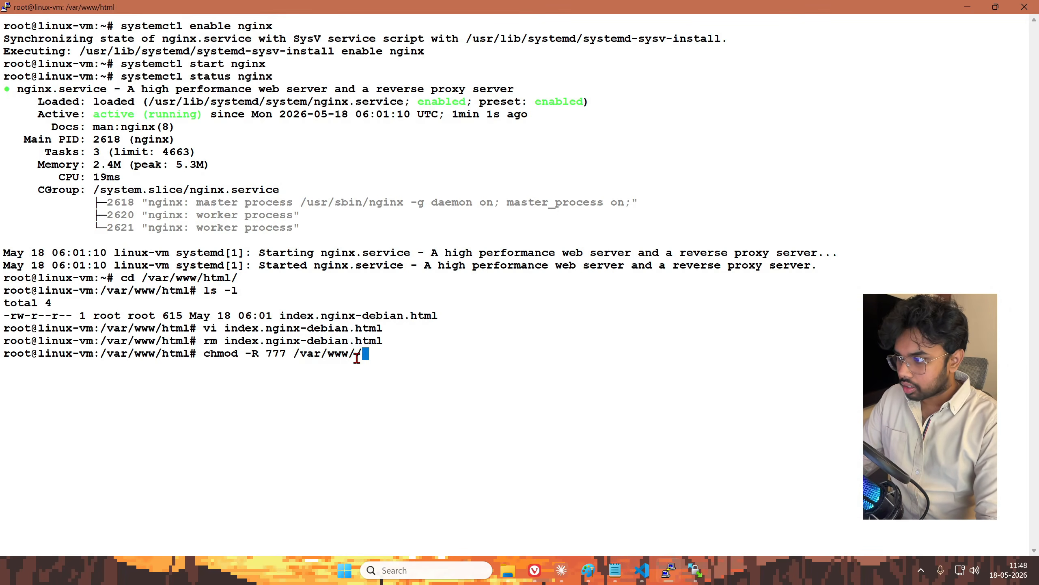
key(BackSpace)
text(html/)
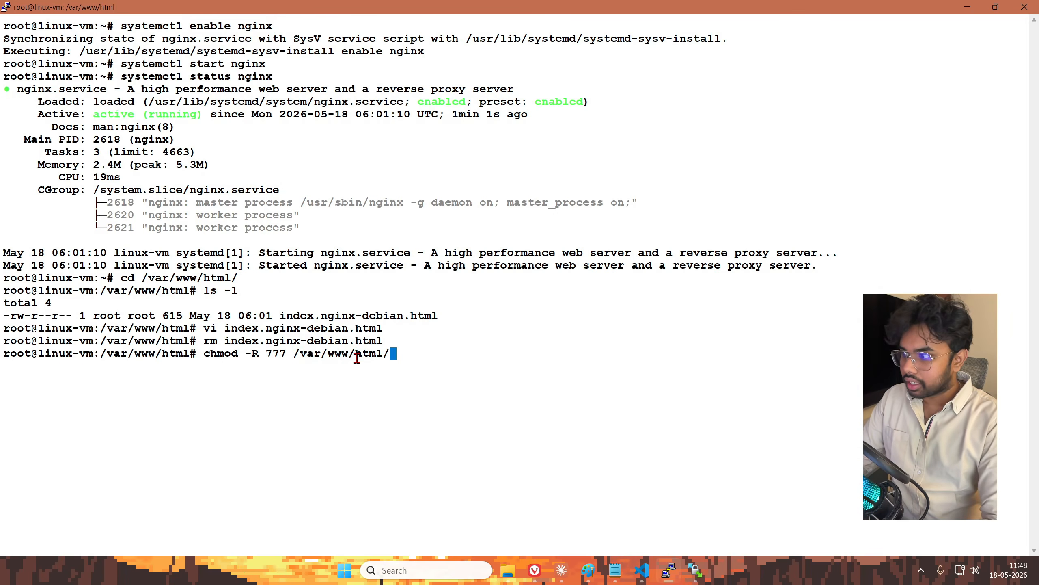
key(Return)
Upload index.html from the local Downloads folder to /var/www/html in WinSCP and return to the PuTTY terminal
key(alt+Tab)
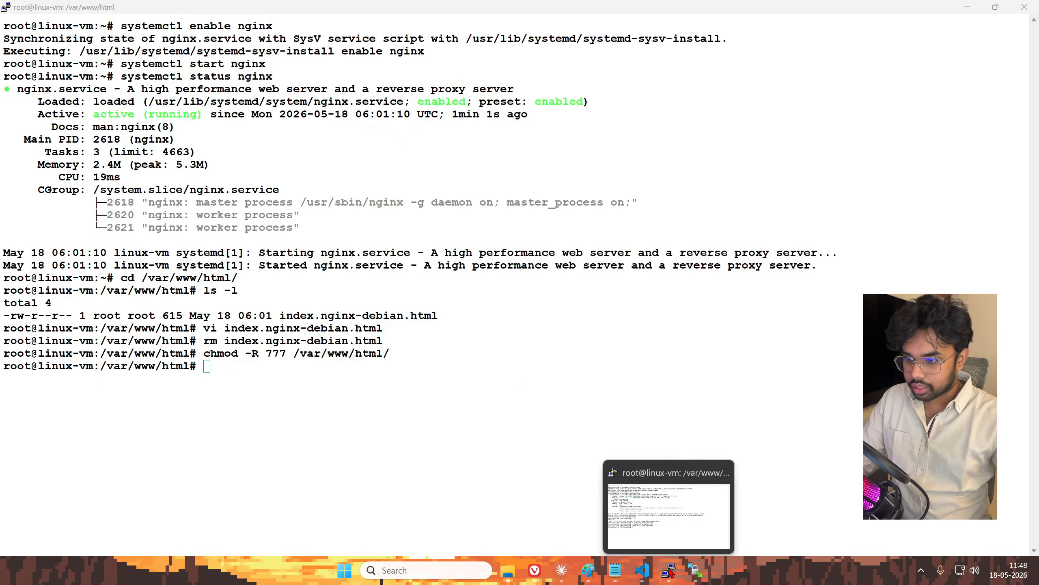
click(694, 570)
drag(269, 381, 657, 383)
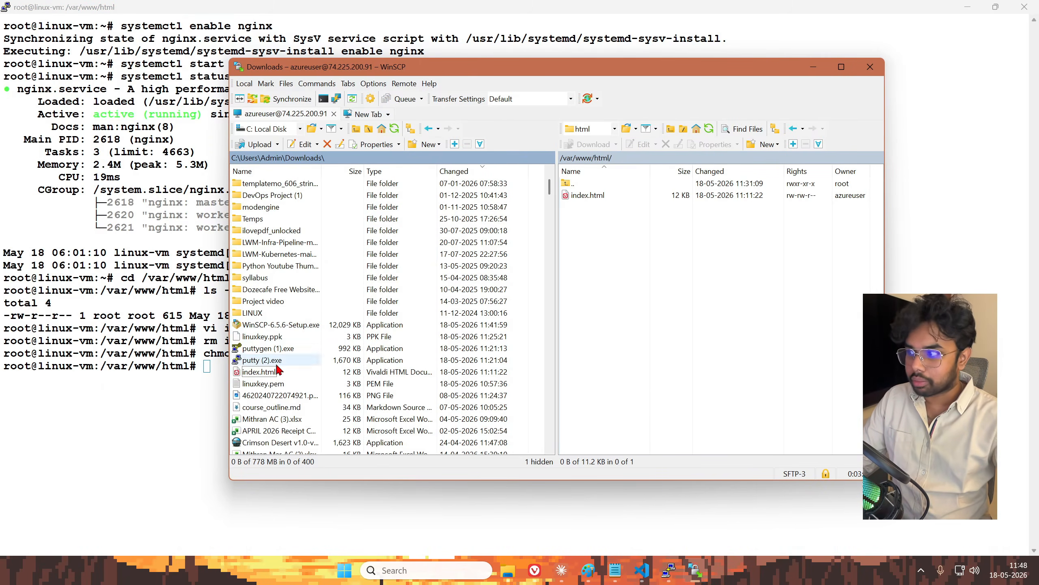
click(217, 359)
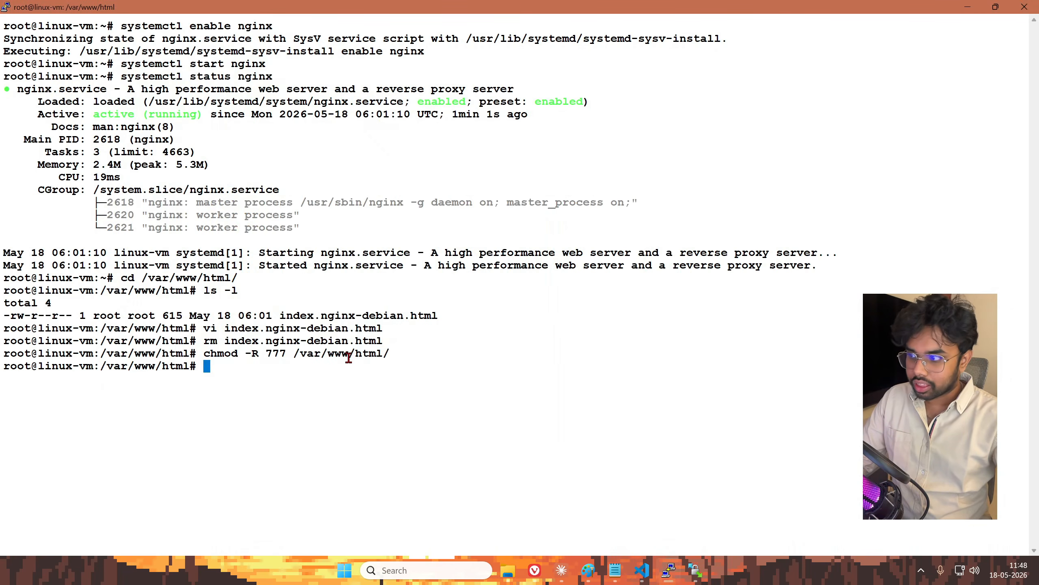
List the contents of /var/www/html with ls -l in the PuTTY terminal to check the uploaded index.html
double_click(349, 358)
double_click(331, 375)
click(335, 370)
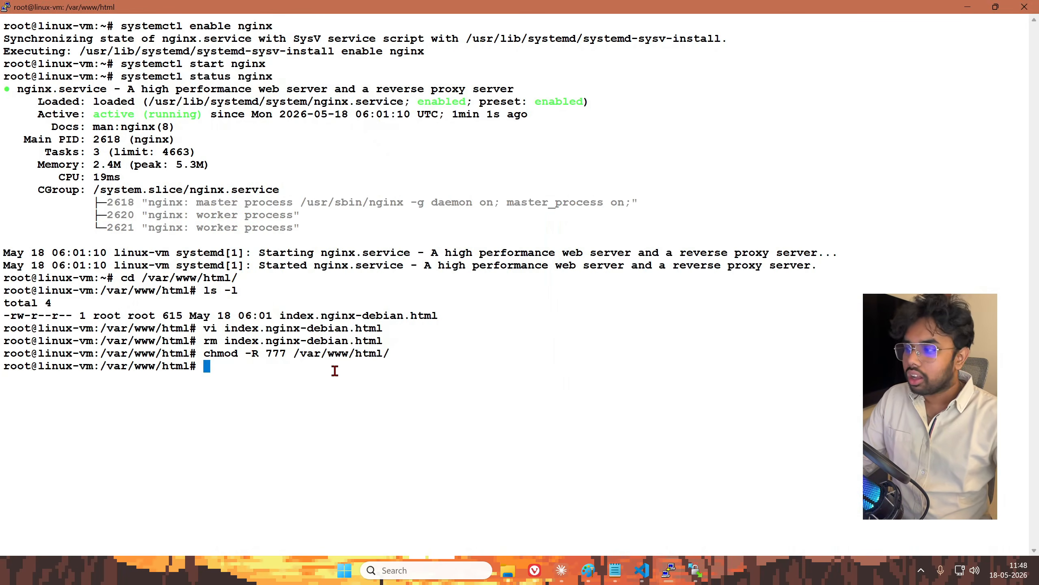
key(alt+Tab)
click(400, 392)
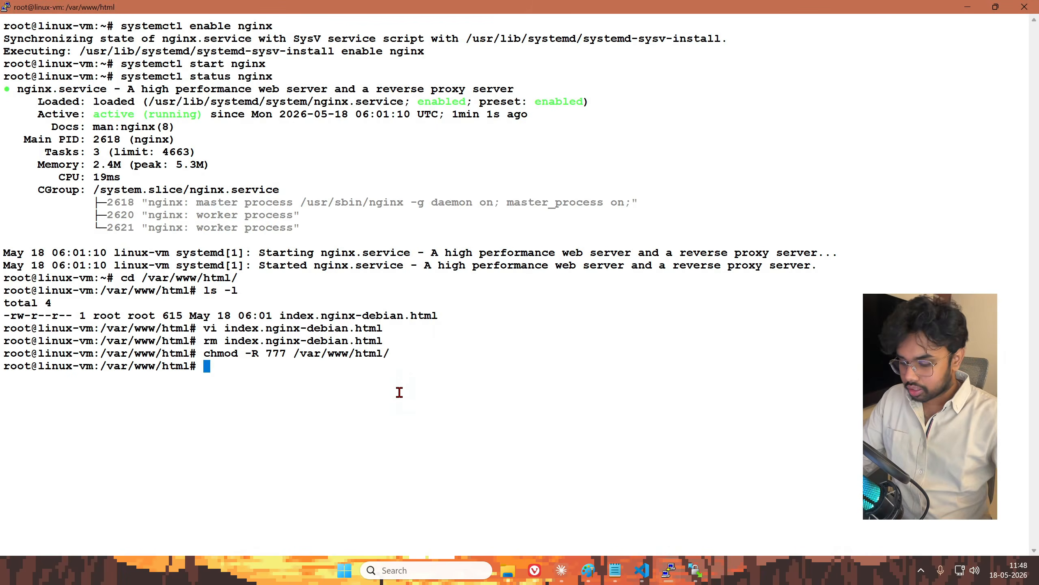
text(ls -l)
key(Return)
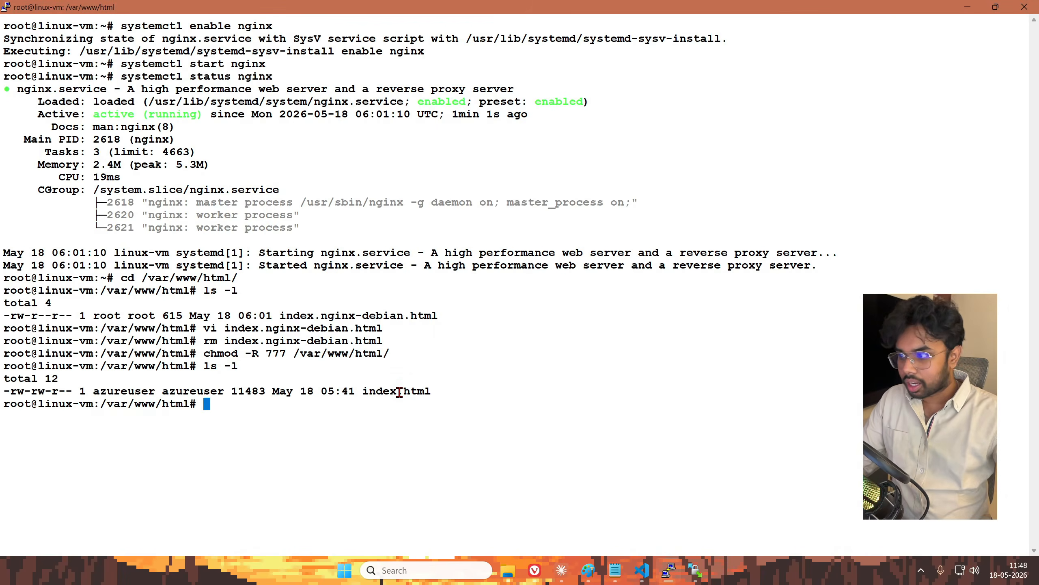
double_click(410, 395)
click(373, 408)
click(373, 408)
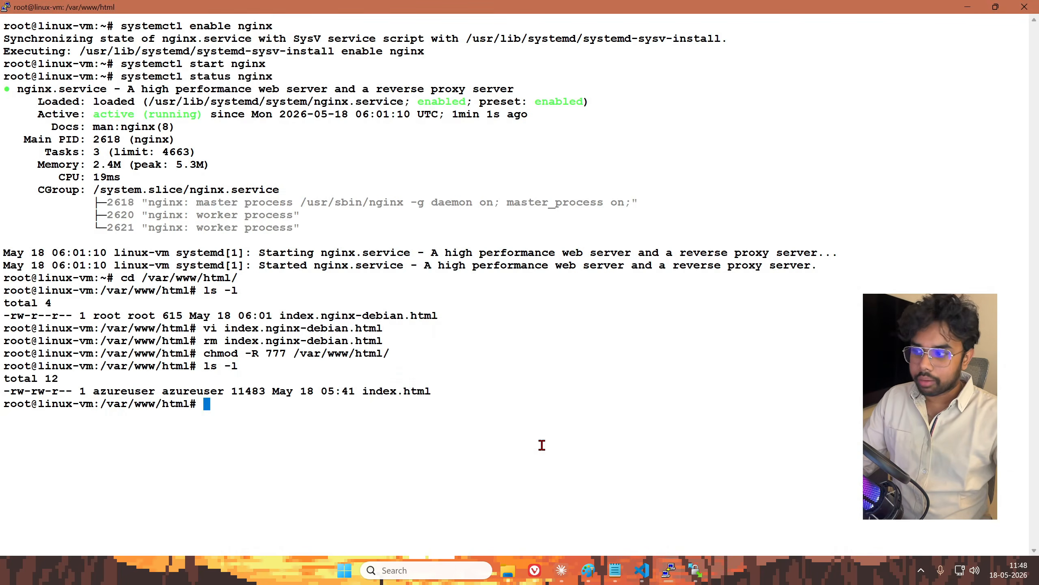
Switch to the Vivaldi browser, reload the site at 74.225.200.91, and check the remote html directory in WinSCP
click(535, 571)
click(592, 512)
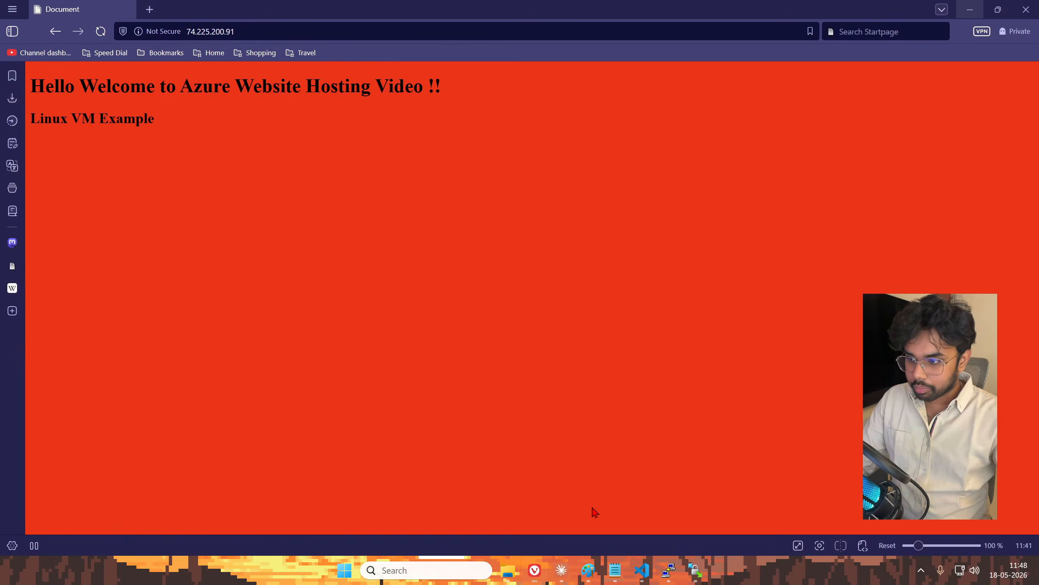
click(100, 32)
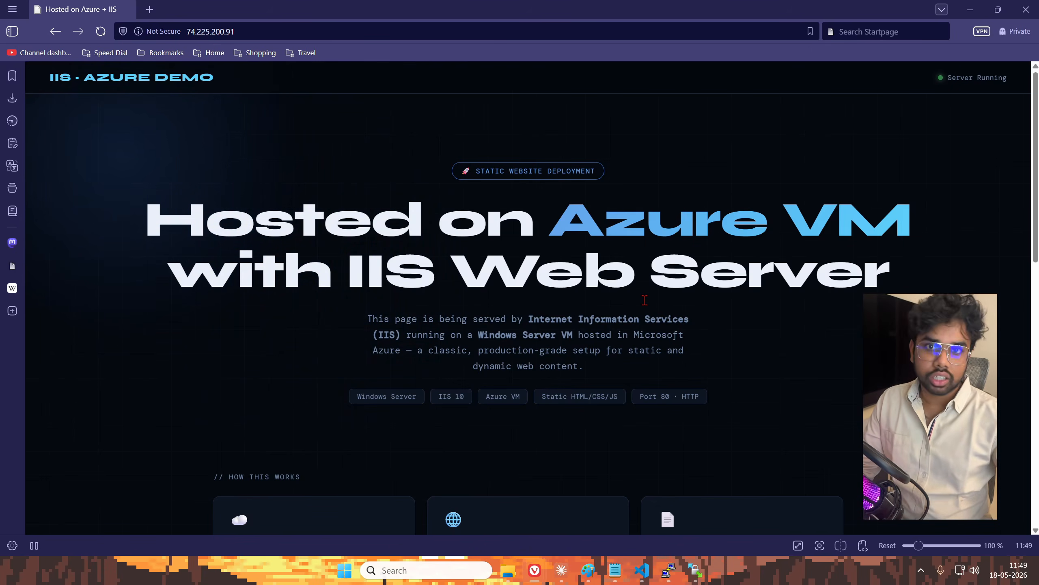
click(694, 570)
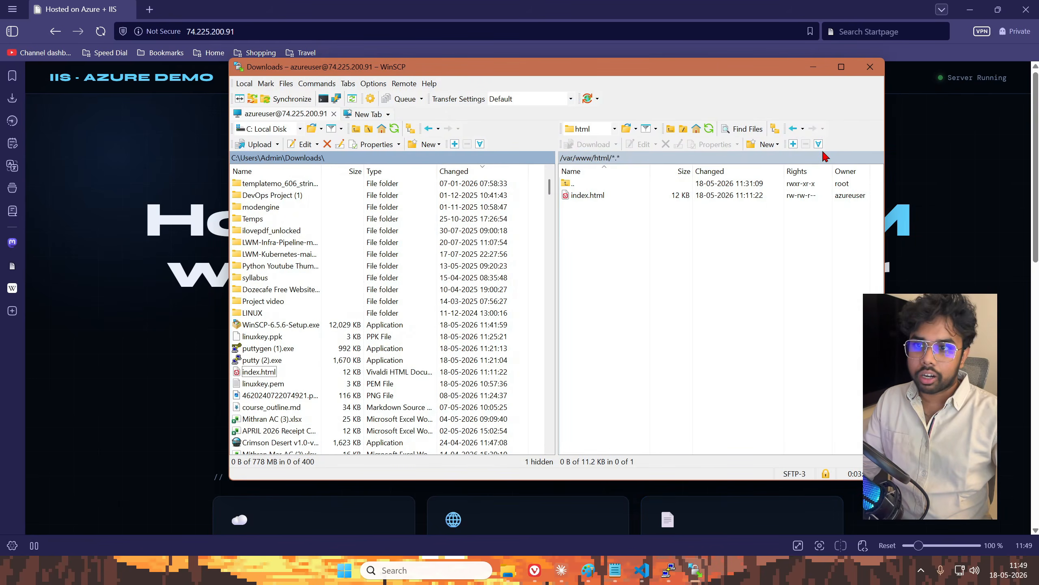
click(814, 67)
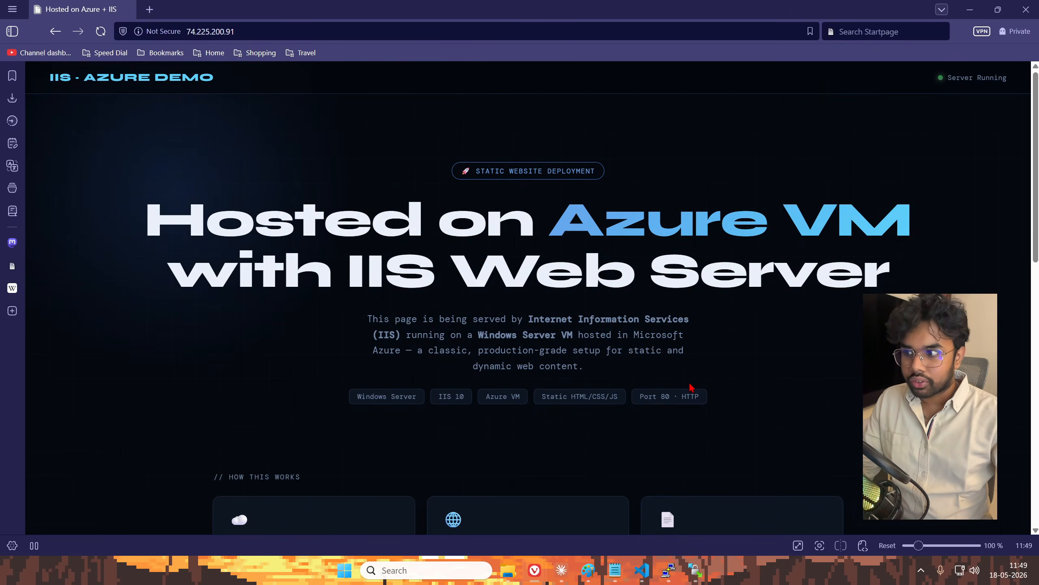
Look through the hosted page's address, headline and How This Works cards
click(343, 30)
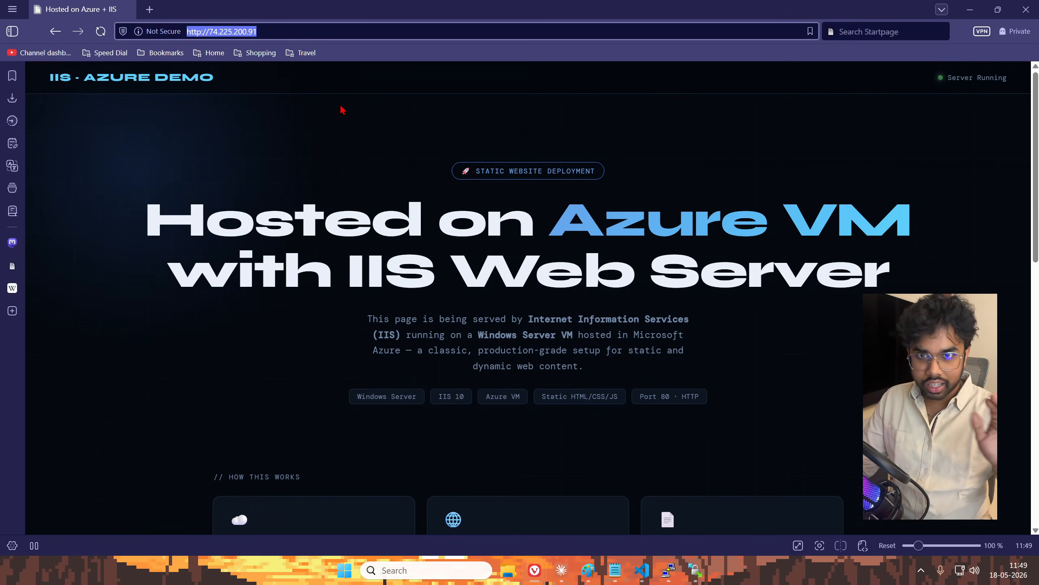
scroll(688, 281, down, 10)
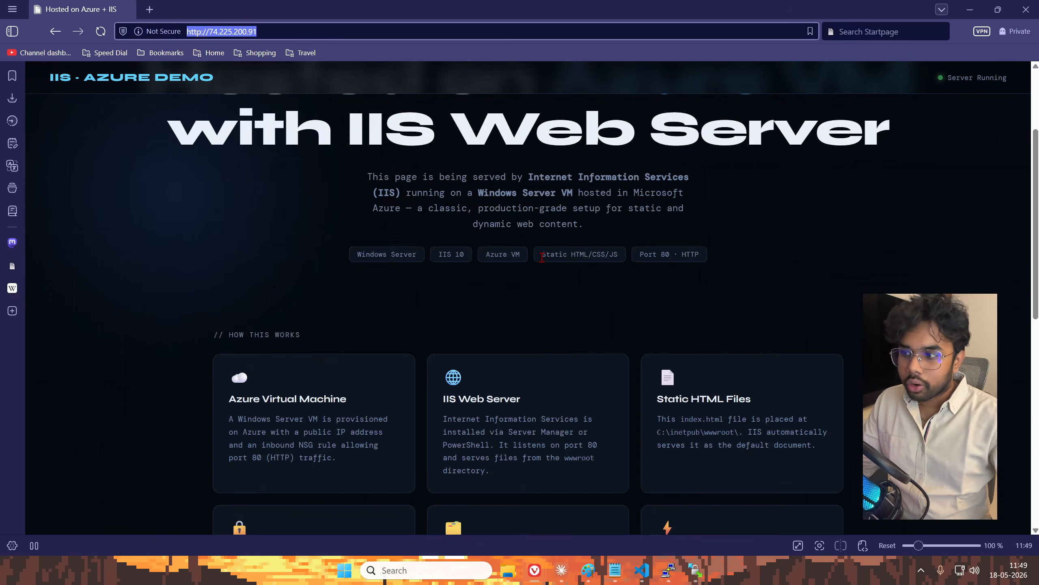
scroll(686, 281, down, 2)
scroll(778, 290, up, 12)
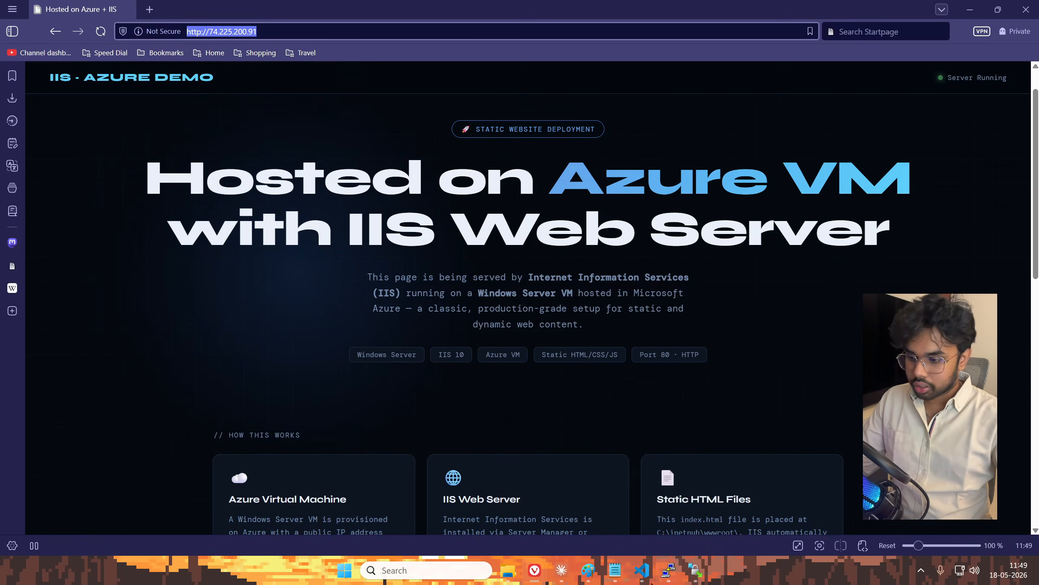
Switch to Notepad and review the notes on web hosting tiers, highlighting the 1 Tier architecture line
click(618, 579)
scroll(288, 293, up, 4)
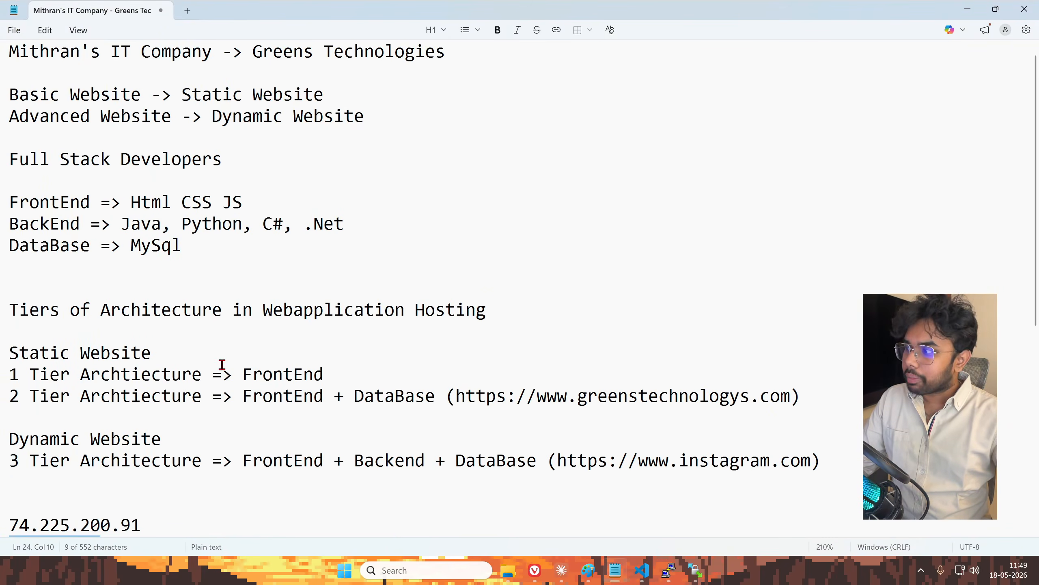
drag(325, 374, 11, 372)
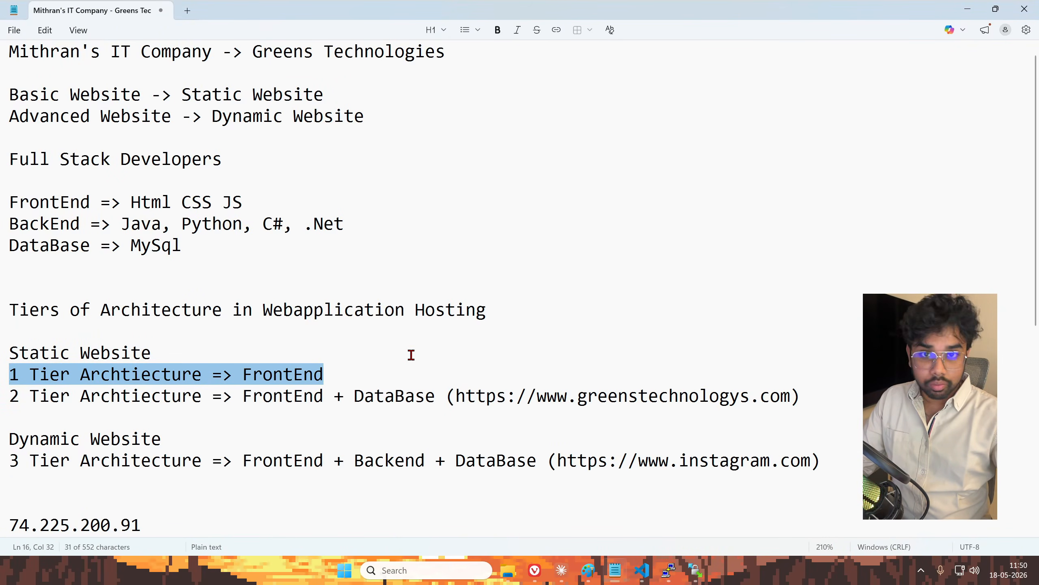
scroll(418, 347, down, 3)
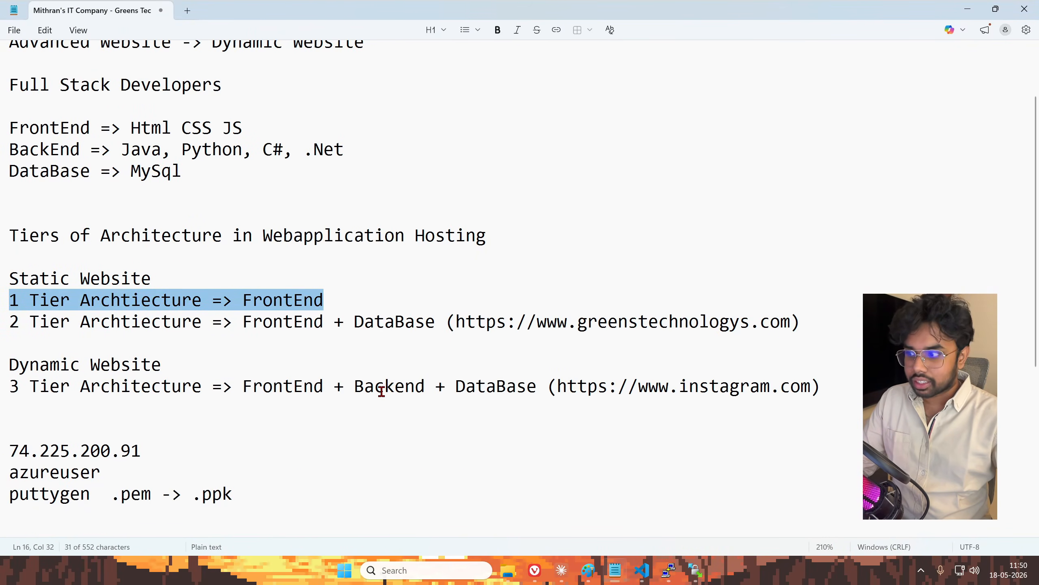
click(447, 357)
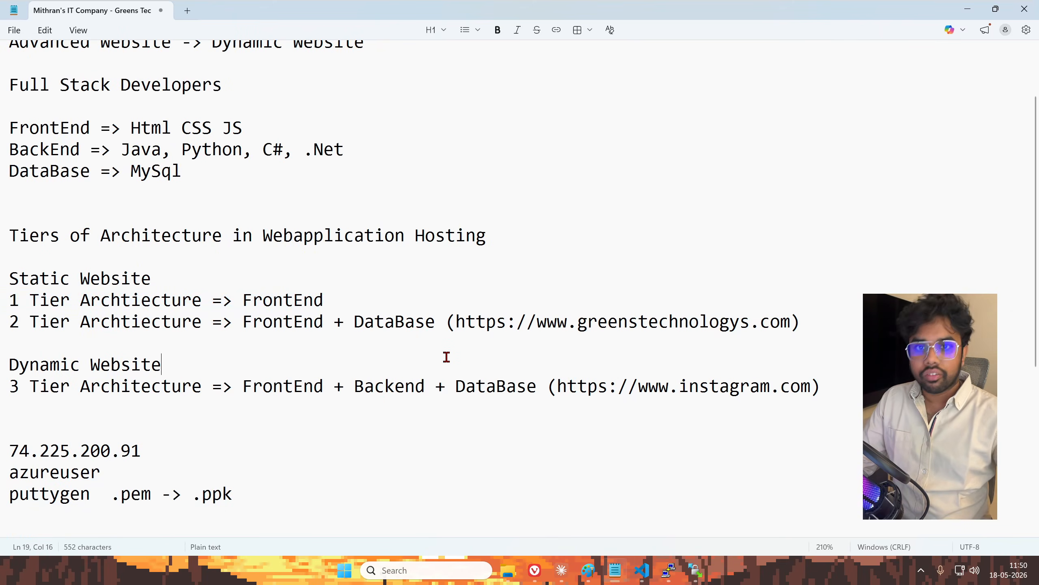
scroll(447, 358, up, 3)
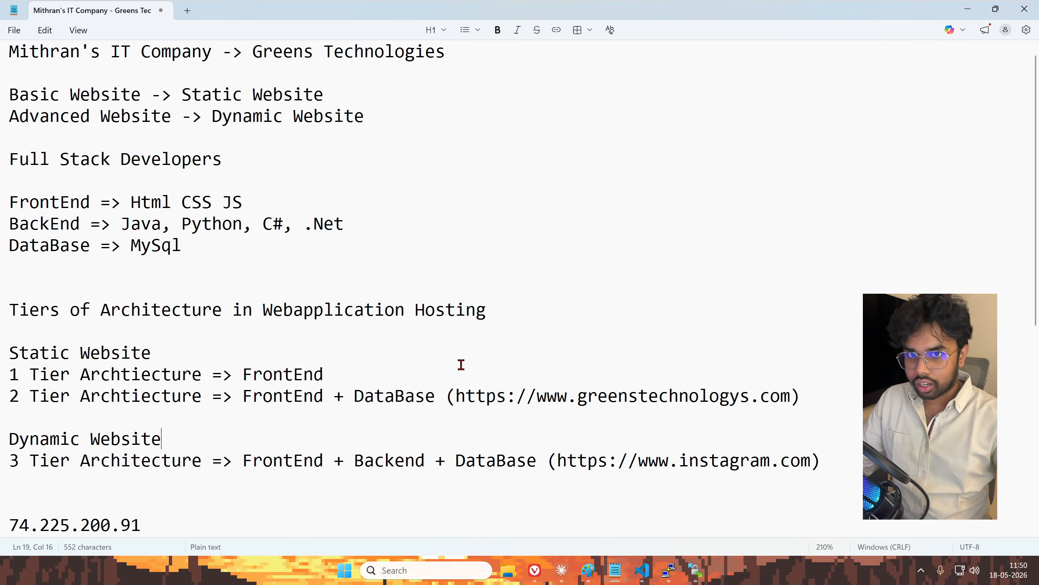
scroll(473, 369, down, 5)
scroll(491, 372, up, 6)
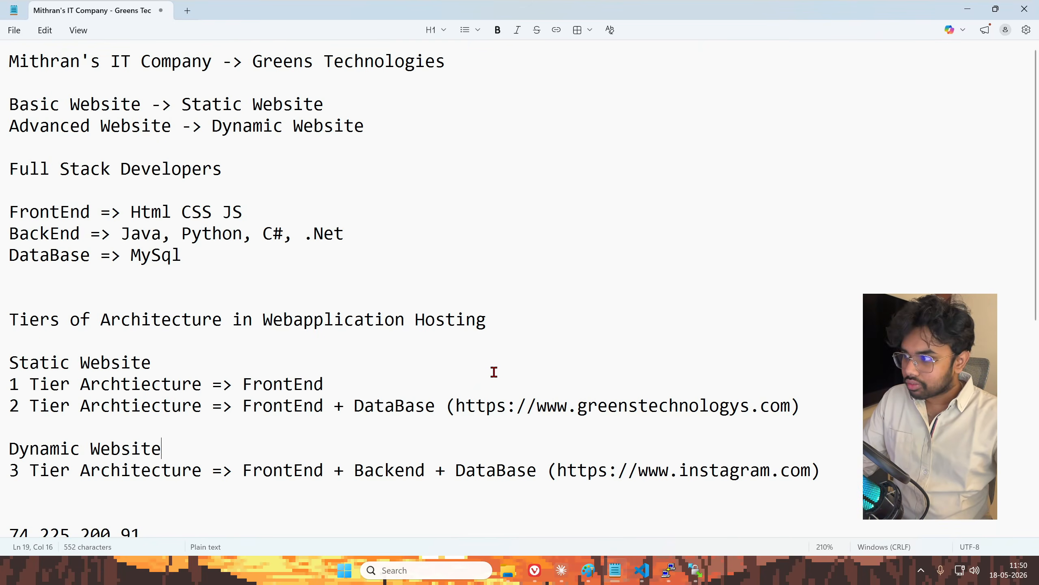
Switch to the Azure portal in the browser, force delete linux-vm with its associated resources, and return to the portal home
mouse_move(534, 570)
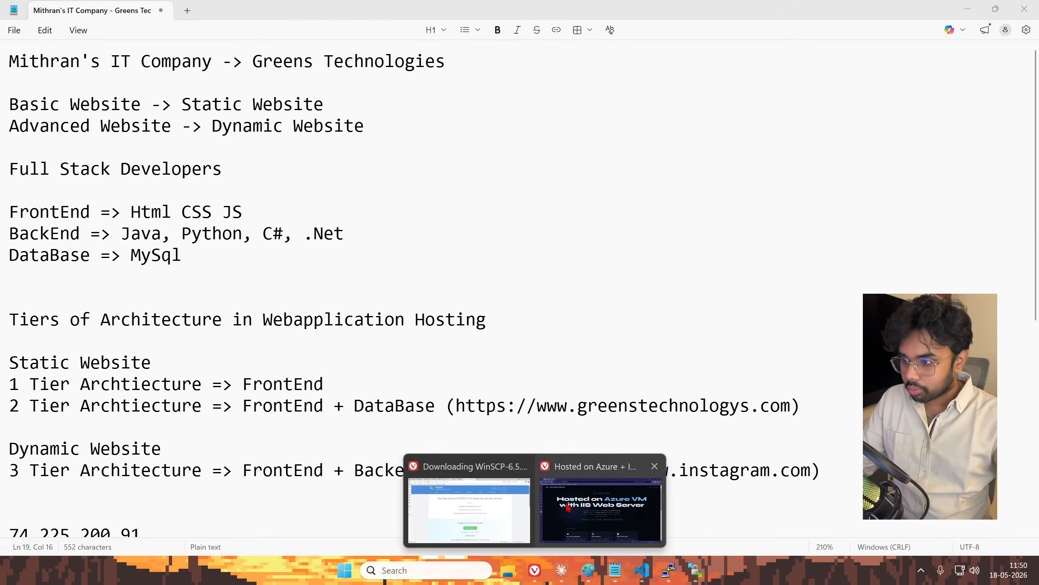
click(496, 500)
click(192, 9)
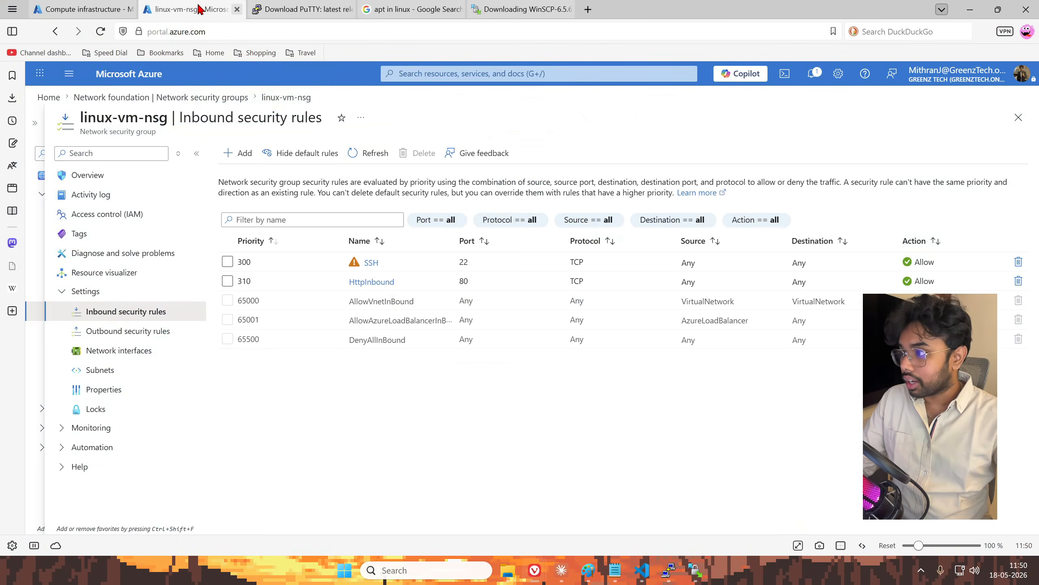
click(82, 9)
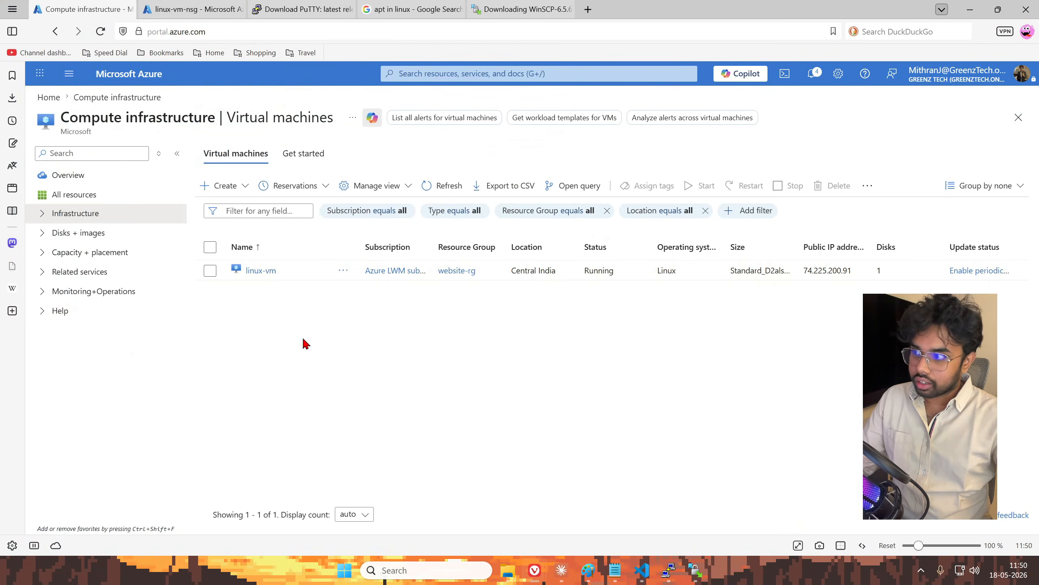
click(210, 271)
click(270, 273)
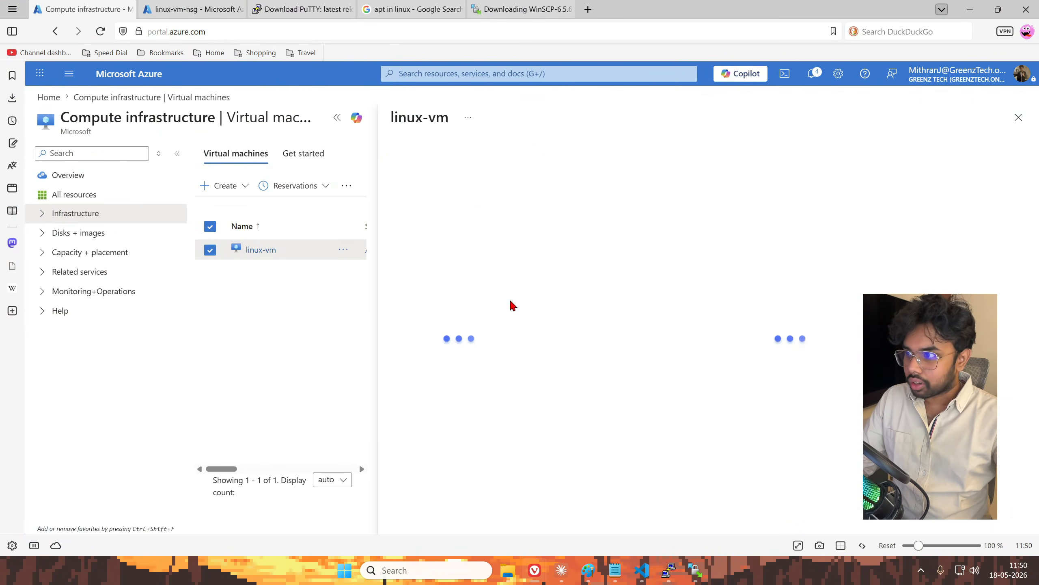
click(896, 173)
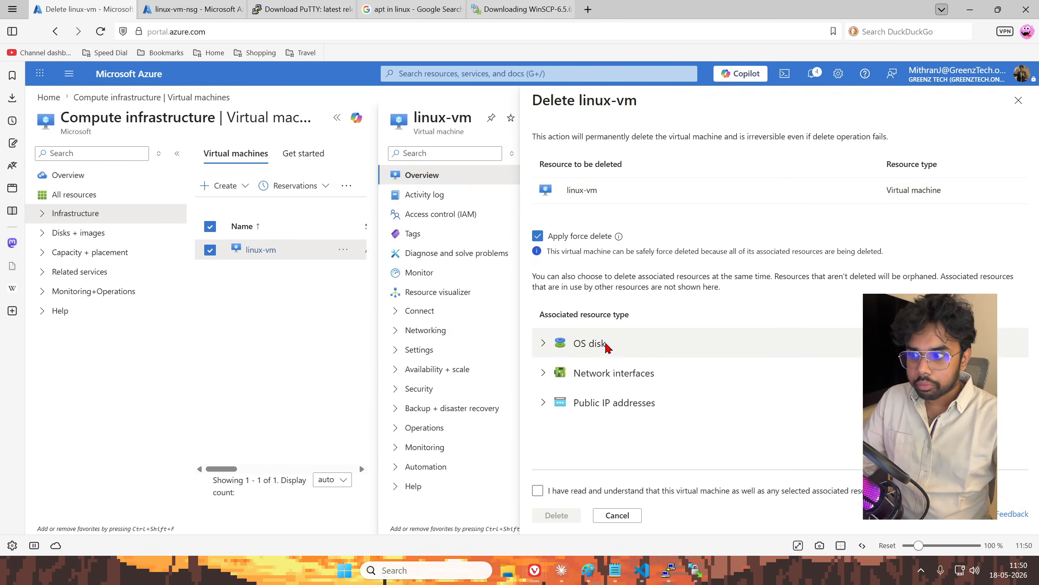
click(537, 490)
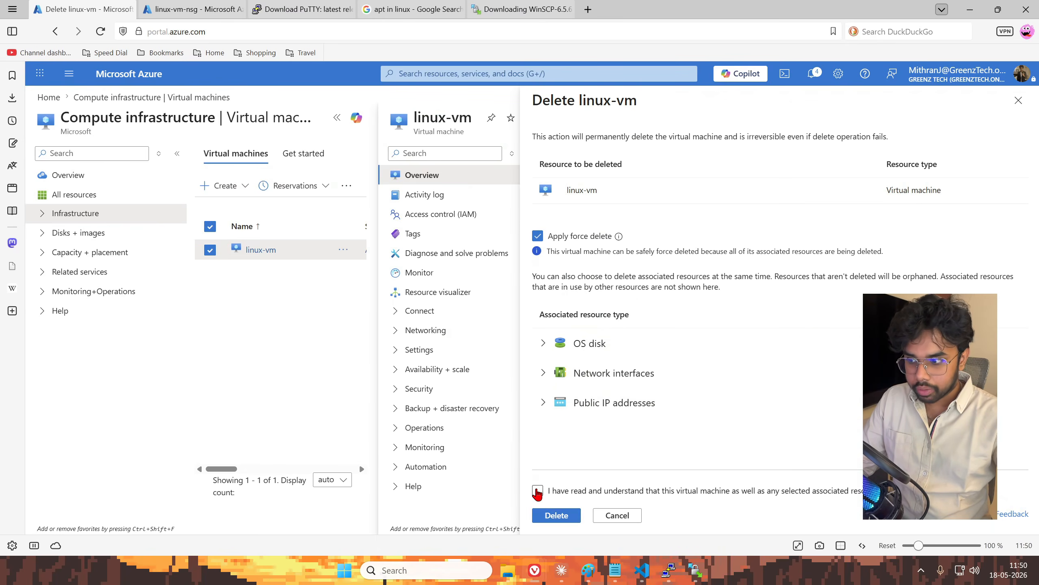
click(570, 521)
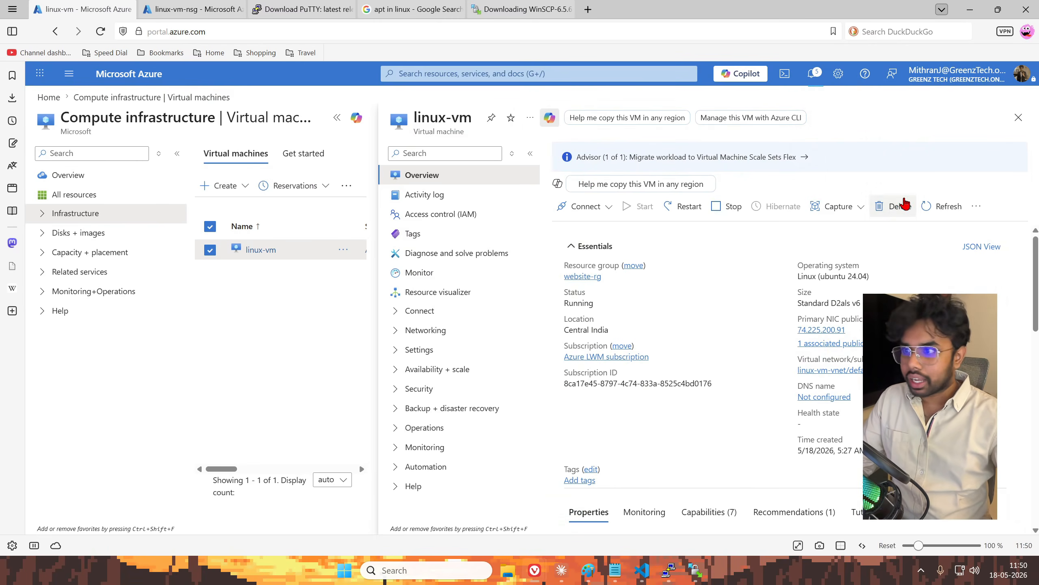
click(1019, 118)
click(1018, 117)
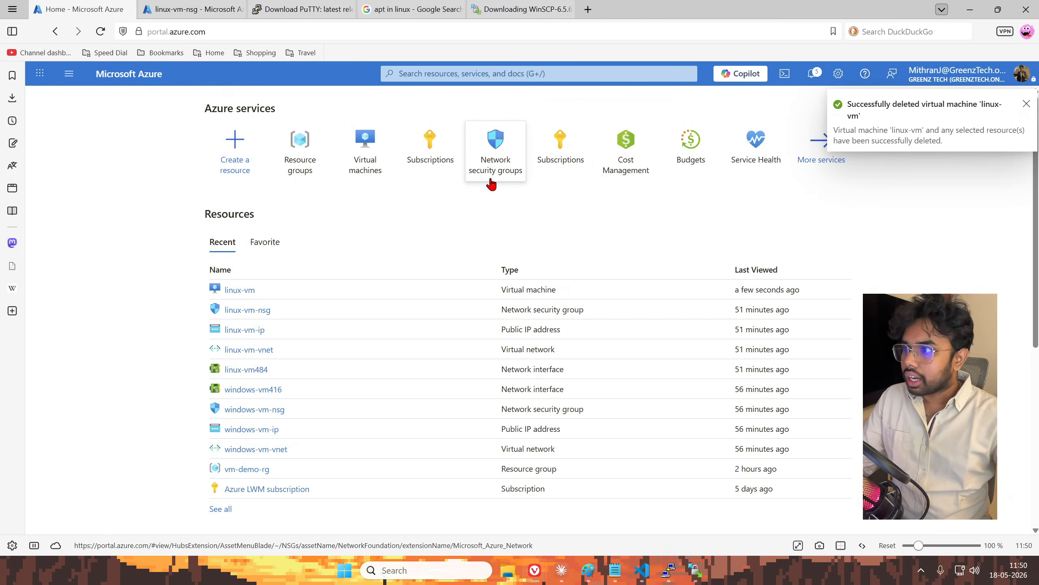
Delete the website-rg resource group with all its resources, confirming with the name website-rg, and refresh its resource list
click(299, 175)
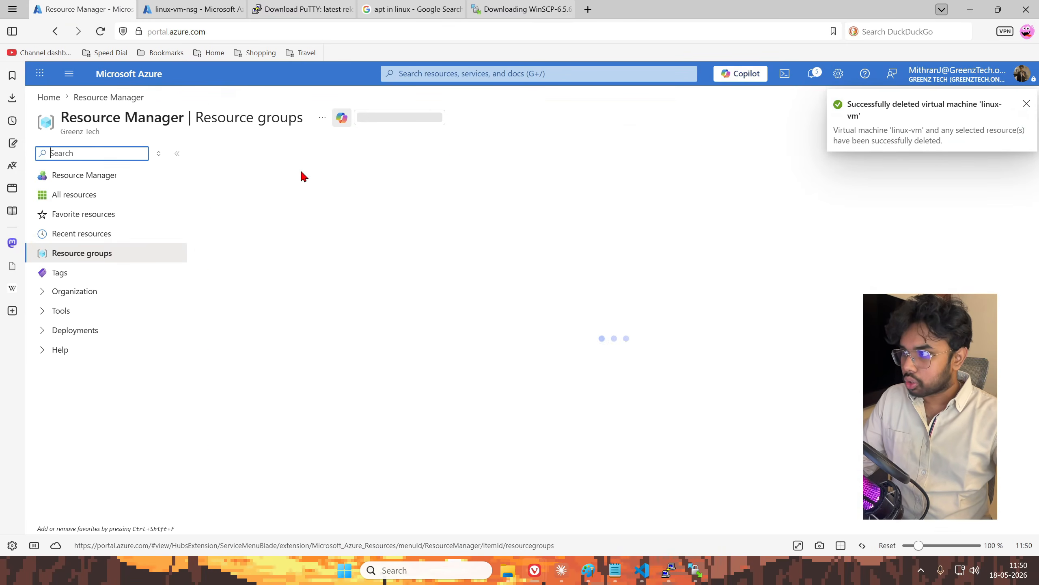
click(210, 284)
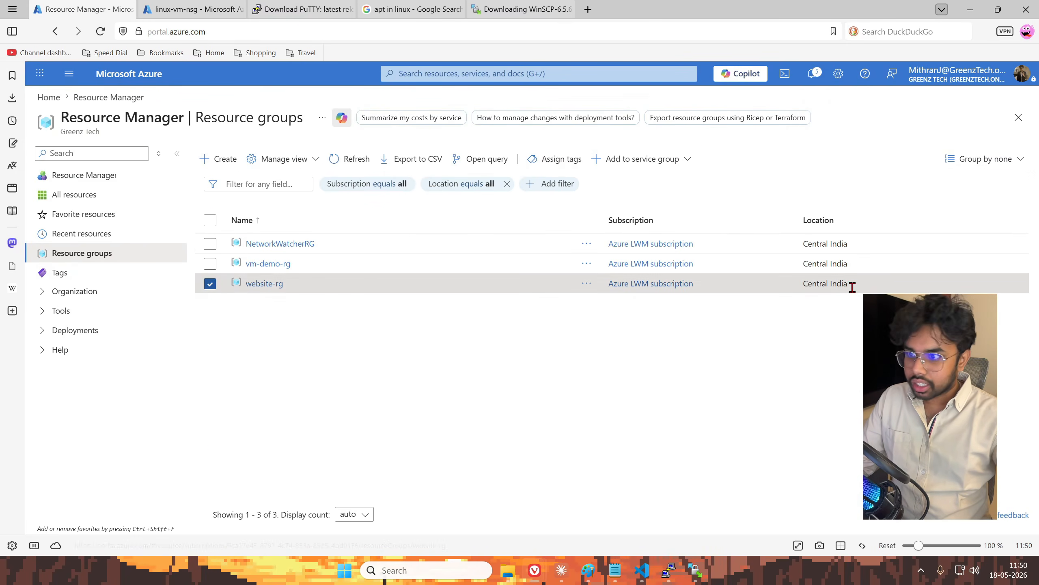
click(265, 284)
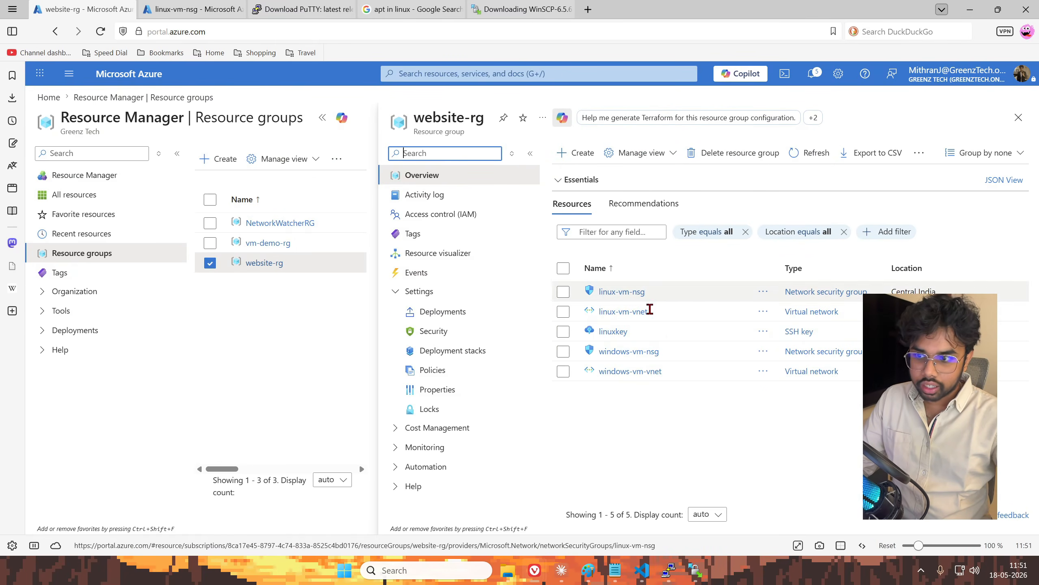
click(743, 153)
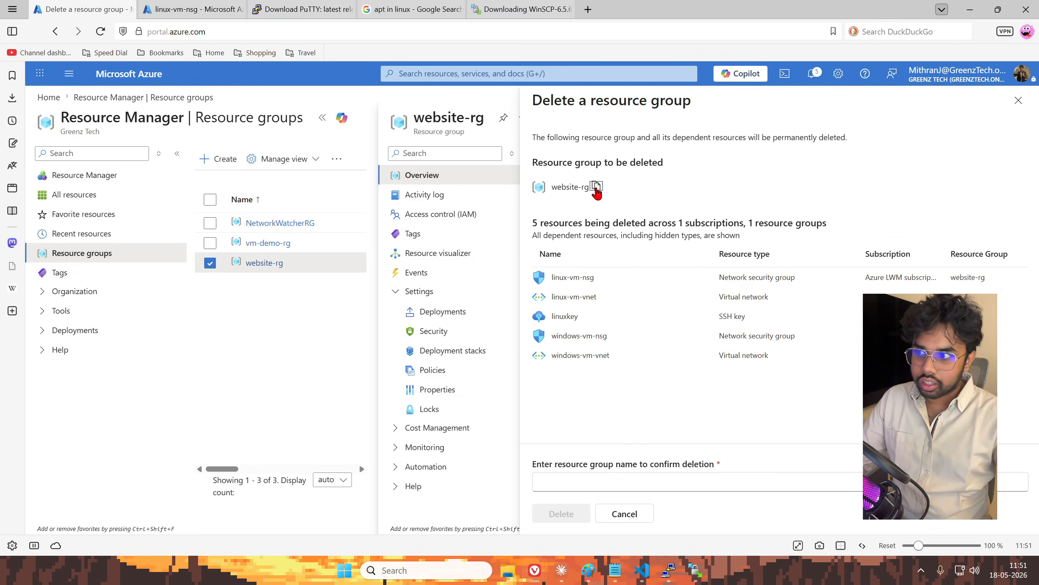
click(616, 482)
text(website-rg)
click(569, 515)
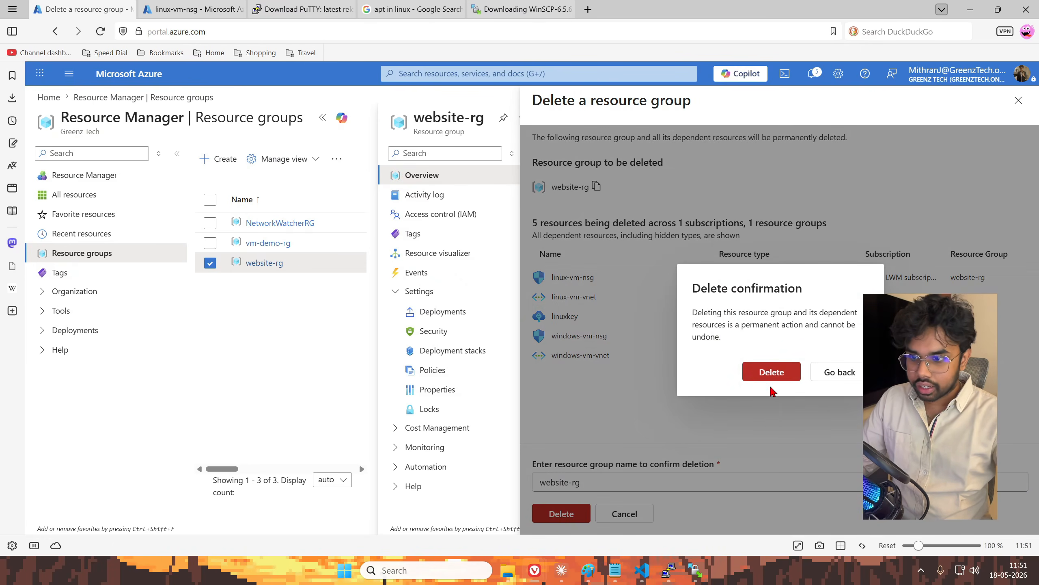
click(779, 373)
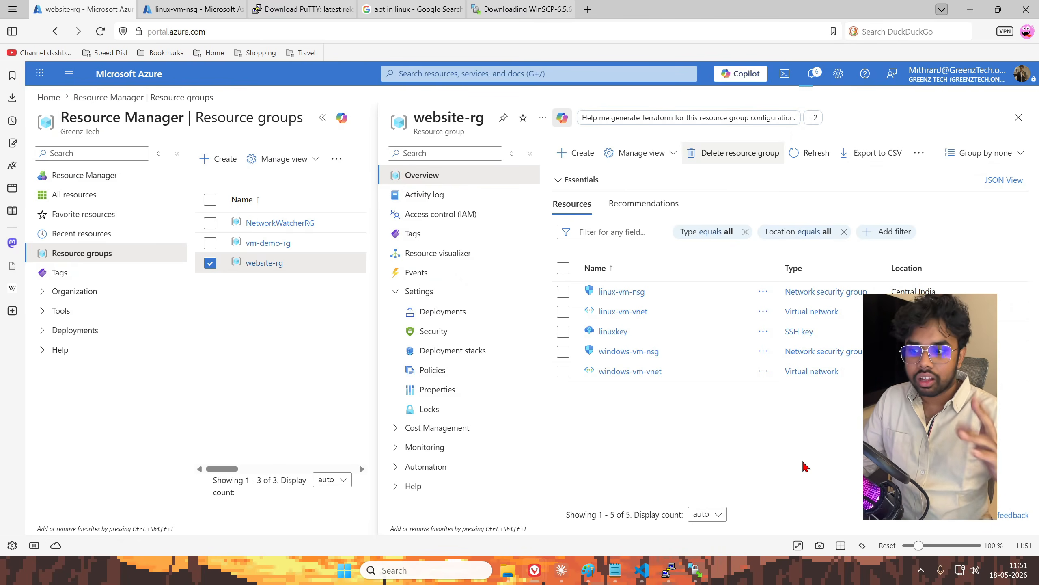
click(804, 154)
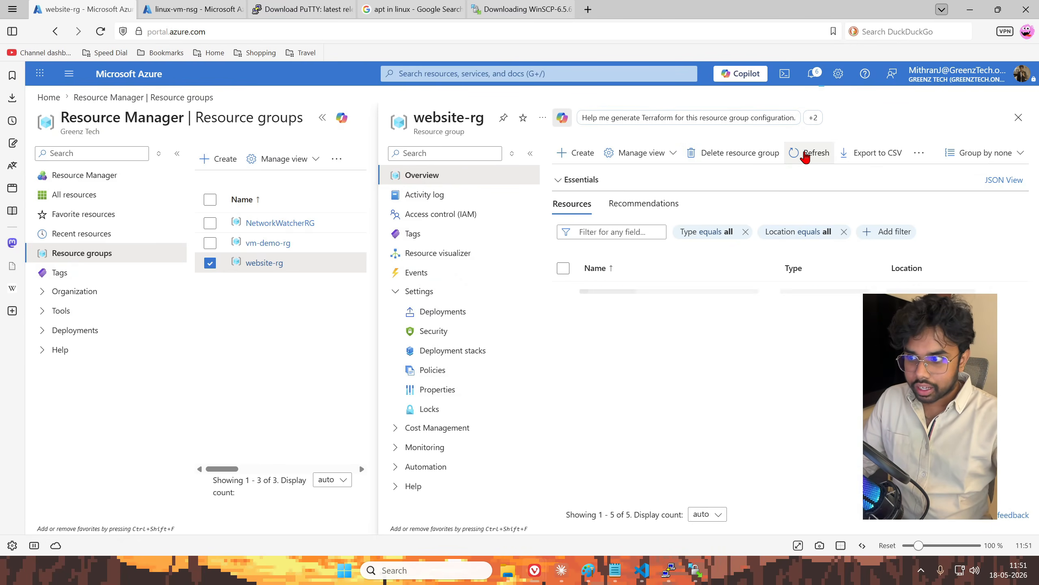
click(808, 155)
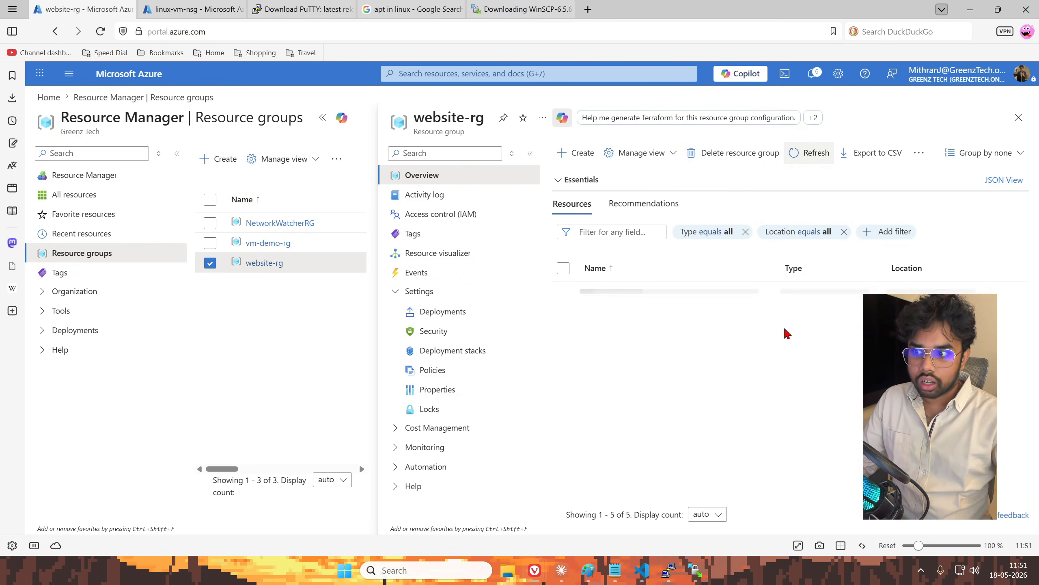